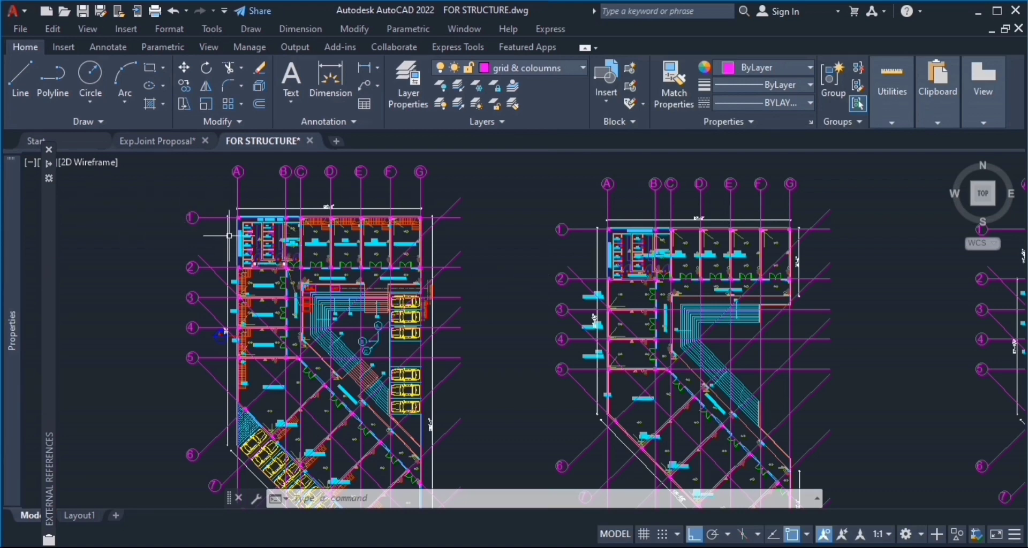
# Examine the gridded floor plans in the FOR STRUCTURE drawing
pyautogui.scroll(-2, 126, 227)
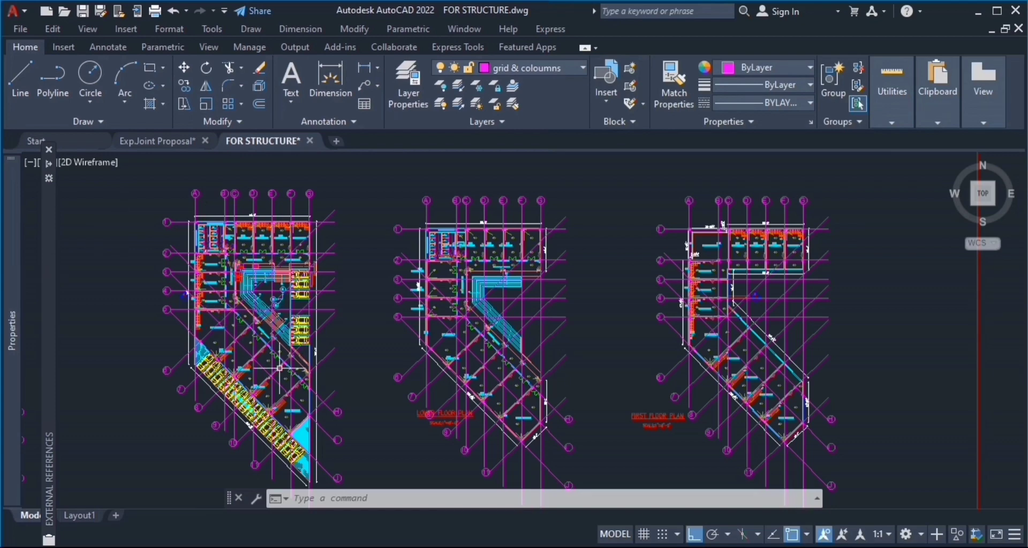
pyautogui.scroll(4, 215, 262)
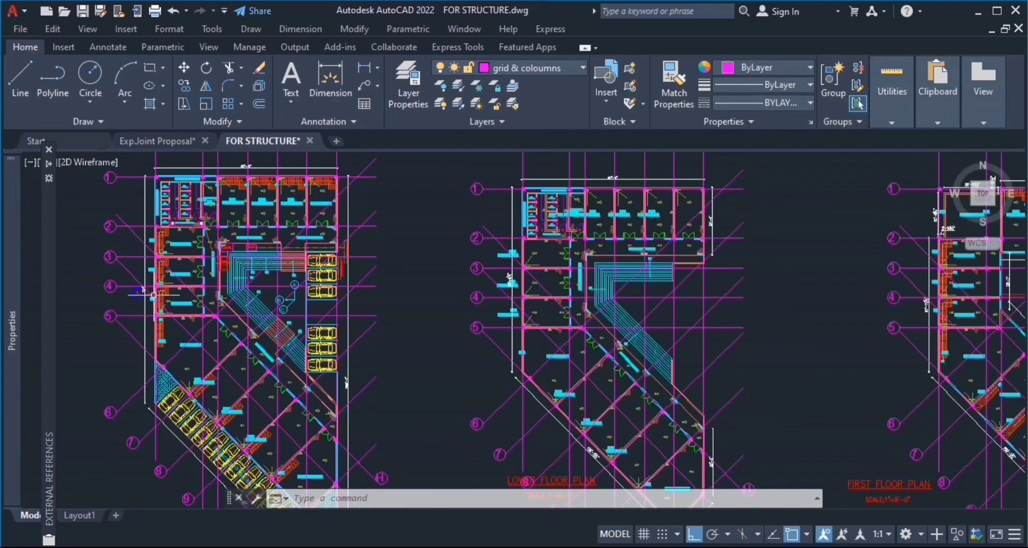
pyautogui.scroll(-3, 426, 324)
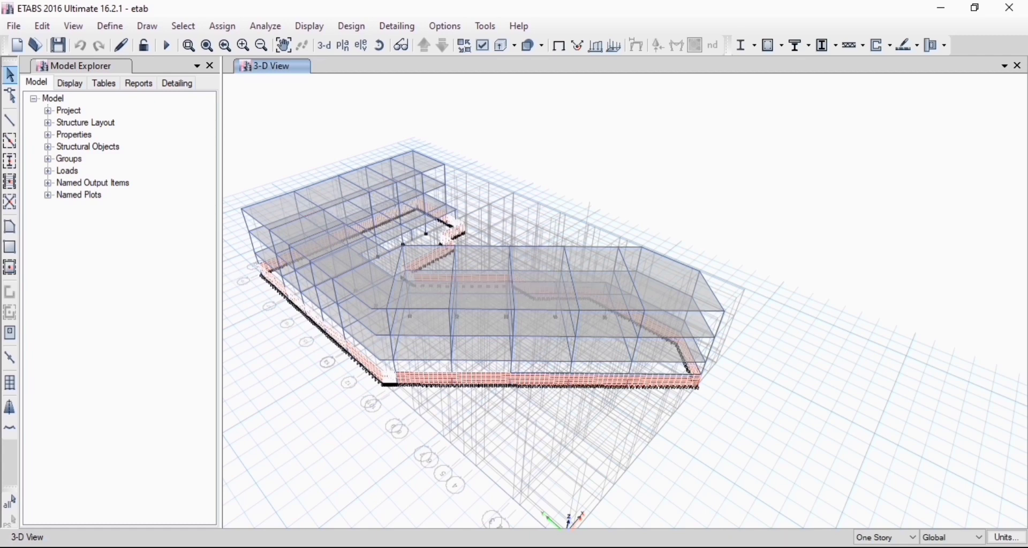
# Switch to the Exp.Joint Proposal drawing in AutoCAD and examine the 1-1/2" expansion joints and double columns on the framing plan
pyautogui.moveTo(723, 533)
pyautogui.click(620, 522)
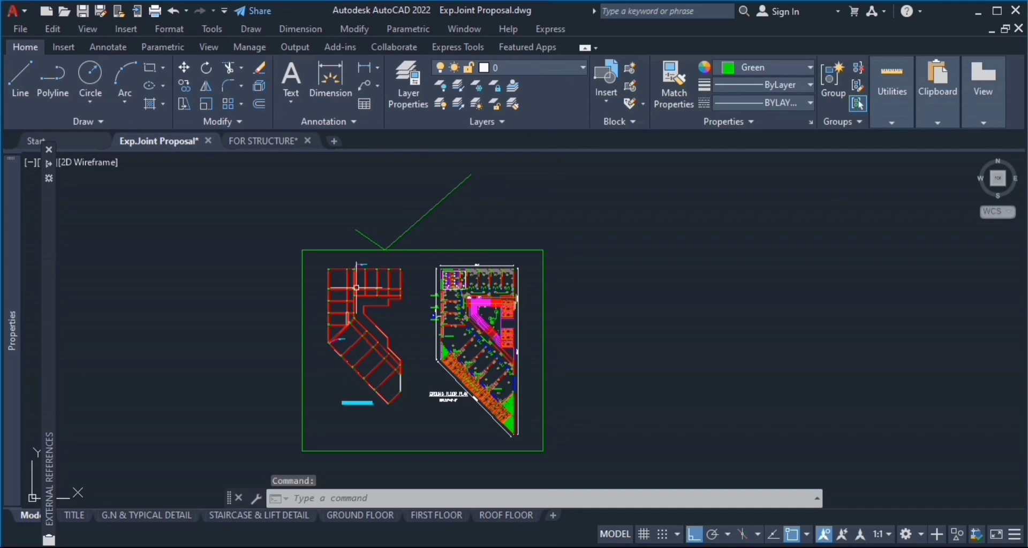
pyautogui.scroll(8, 356, 287)
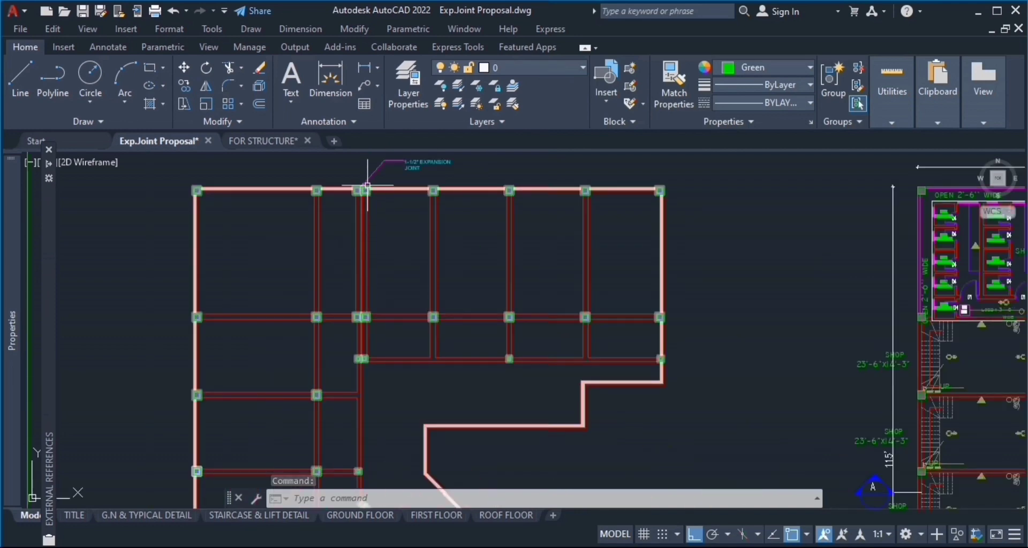
pyautogui.scroll(-5, 368, 210)
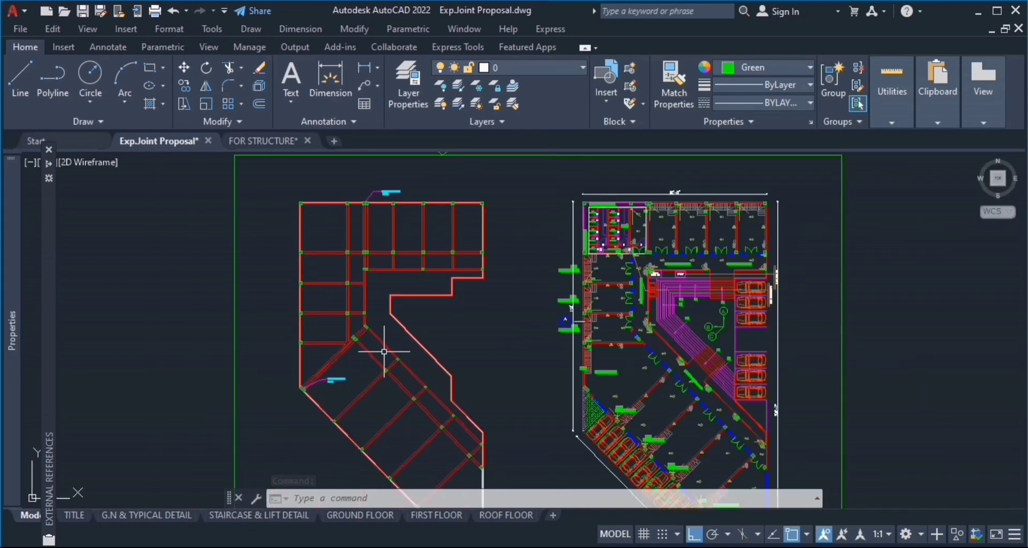
pyautogui.scroll(3, 324, 411)
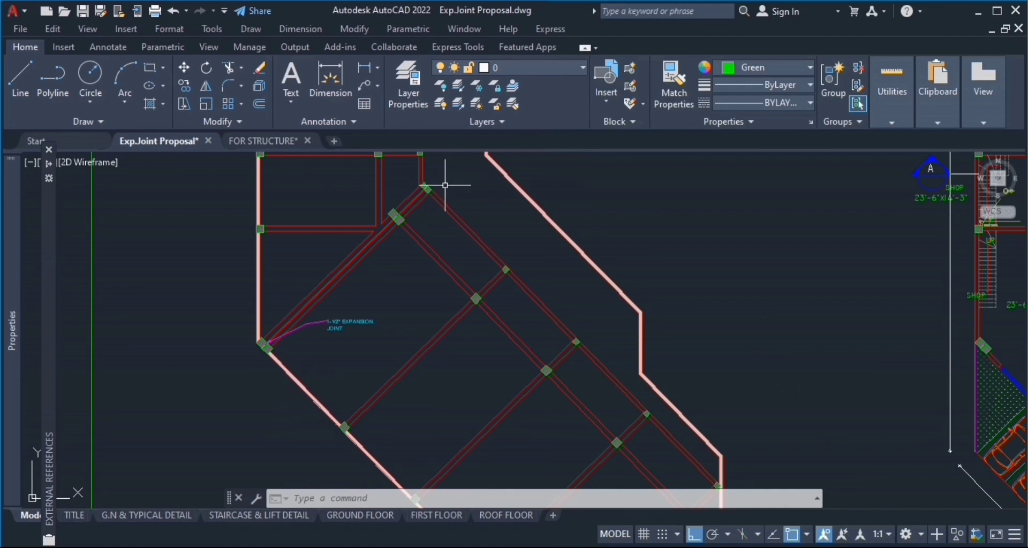
pyautogui.scroll(-5, 367, 413)
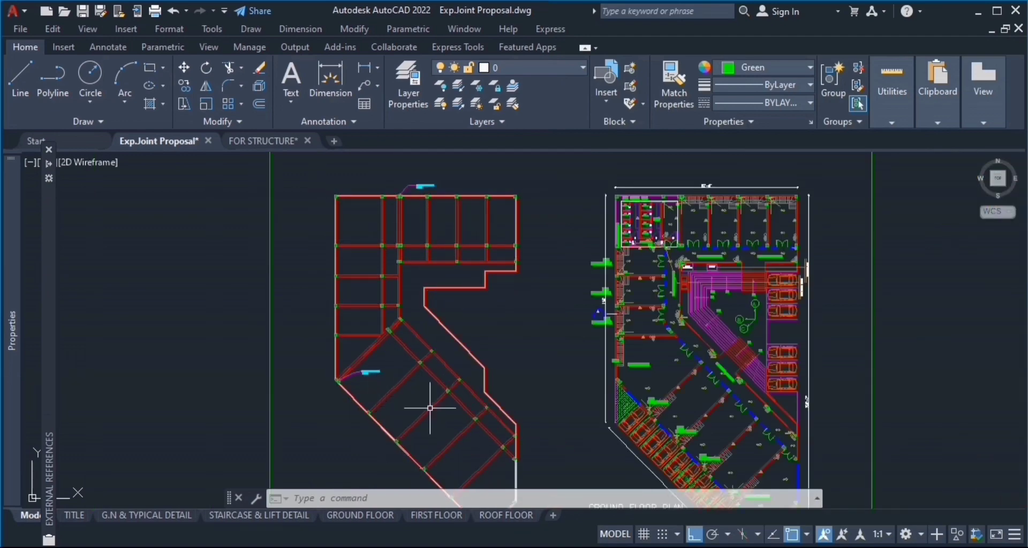
pyautogui.scroll(5, 418, 210)
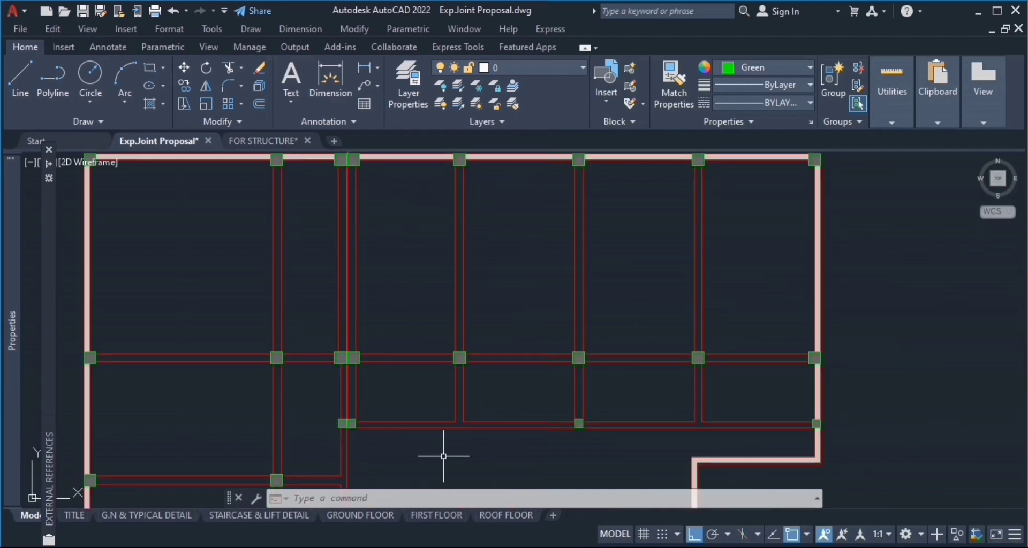
pyautogui.scroll(-2, 513, 373)
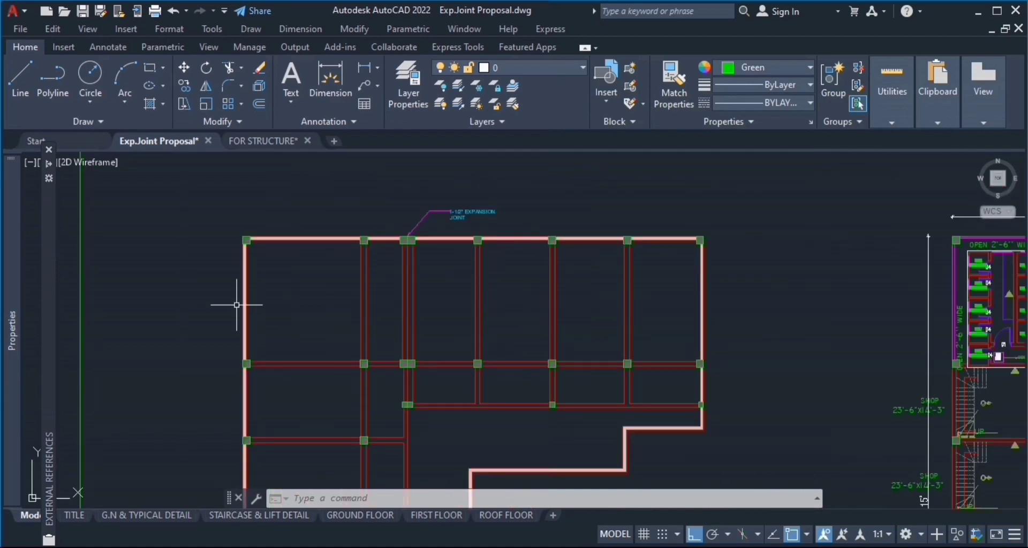
pyautogui.scroll(-4, 236, 305)
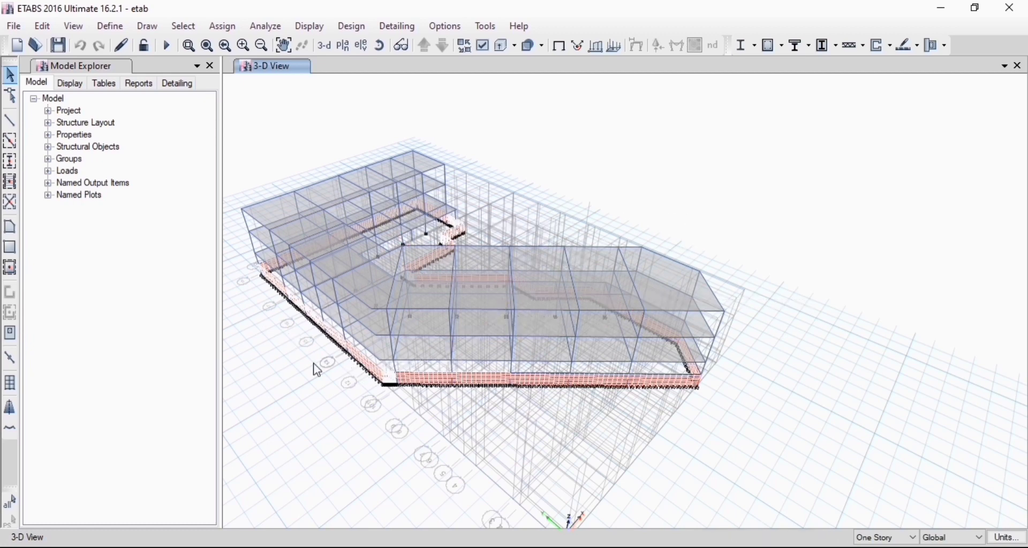
# Inspect the 3D building model in ETABS, including its corner frames, floor slabs and perimeter walls
pyautogui.scroll(6, 329, 365)
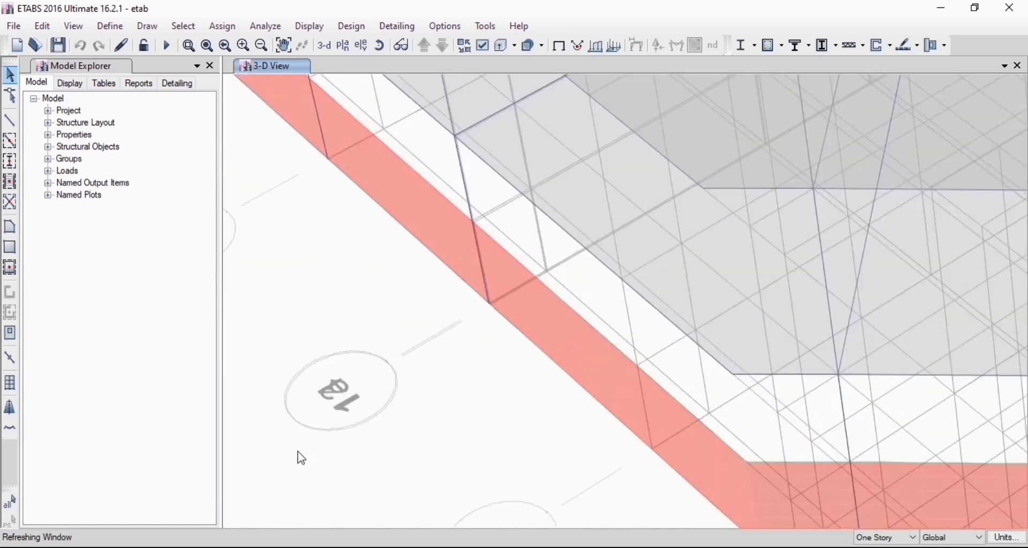
pyautogui.scroll(-8, 489, 268)
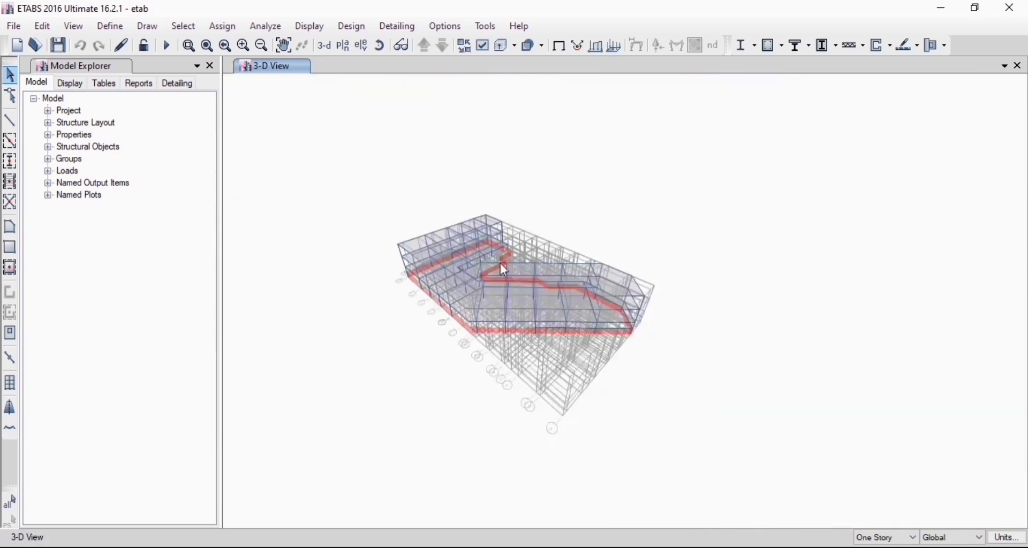
pyautogui.scroll(8, 454, 317)
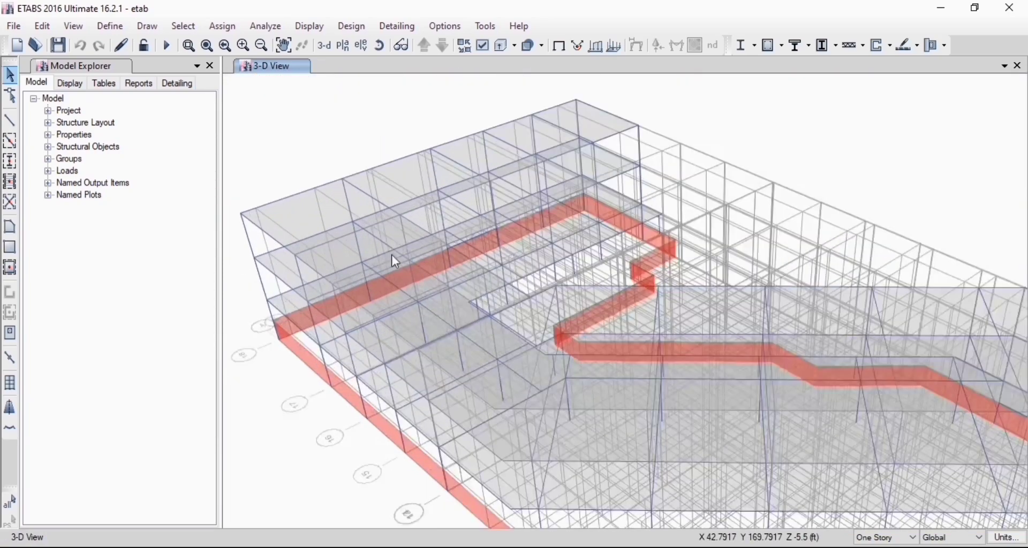
pyautogui.scroll(-8, 503, 258)
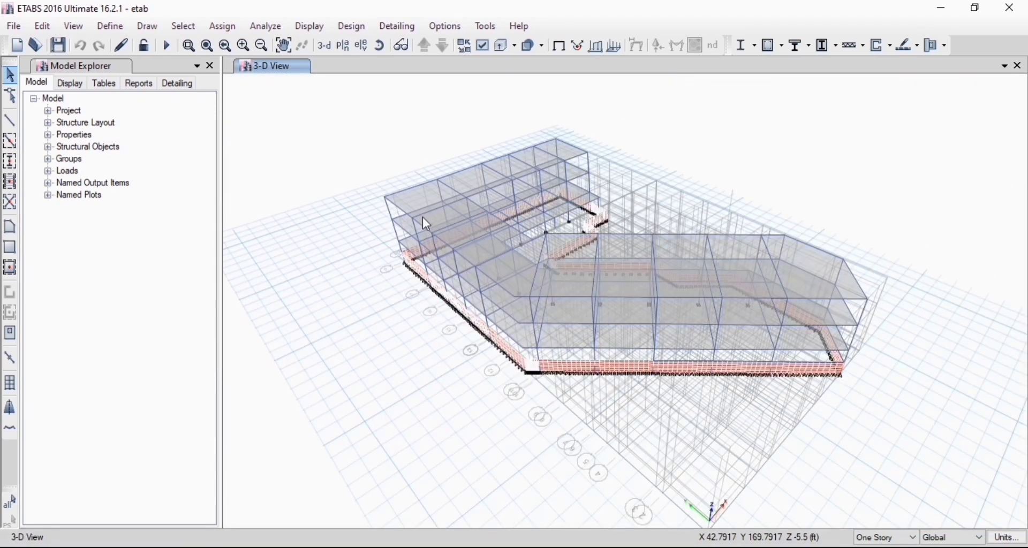
pyautogui.scroll(8, 402, 226)
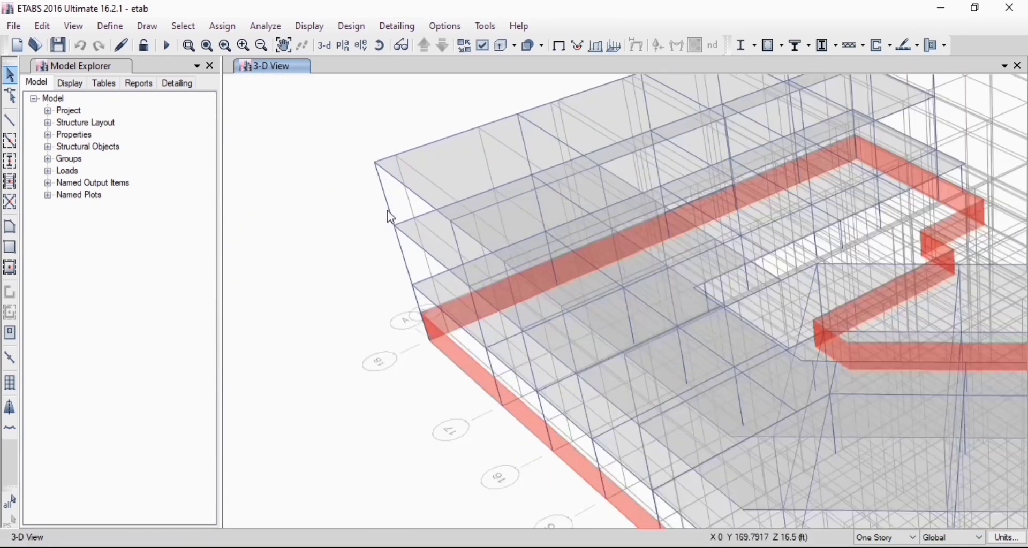
pyautogui.scroll(-6, 311, 283)
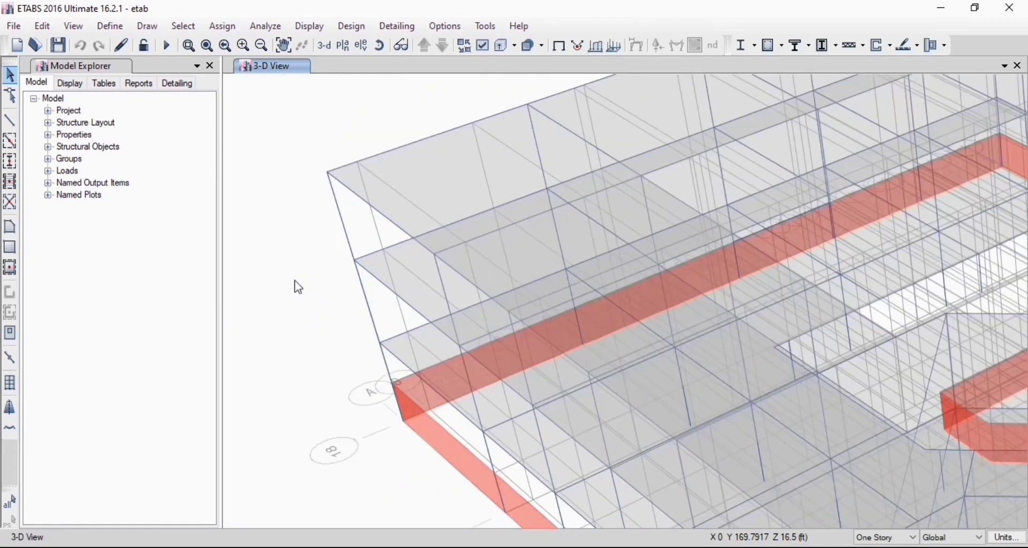
pyautogui.scroll(-6, 329, 277)
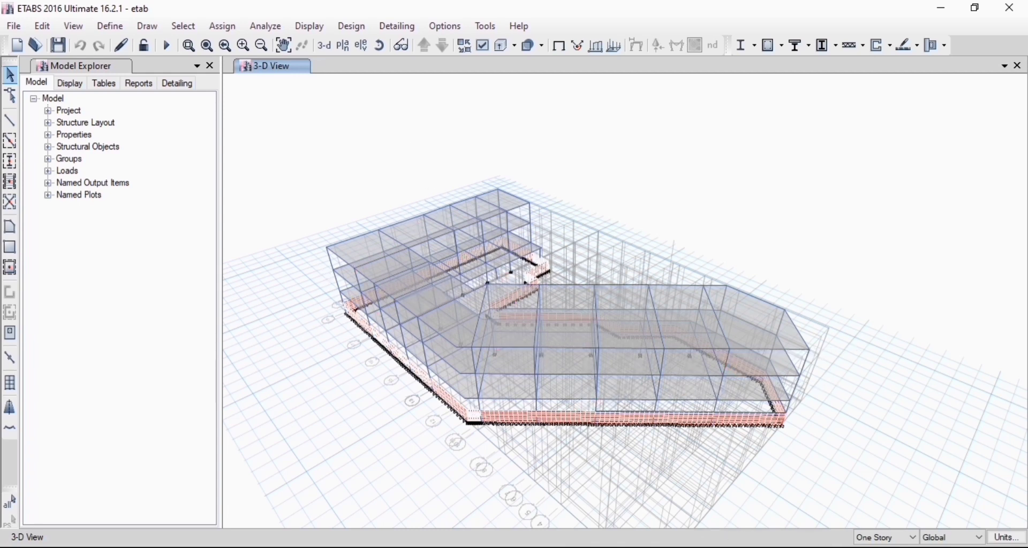
# Return to the Exp.Joint Proposal drawing in AutoCAD and examine the expansion joint location on the framing plan
pyautogui.click(683, 547)
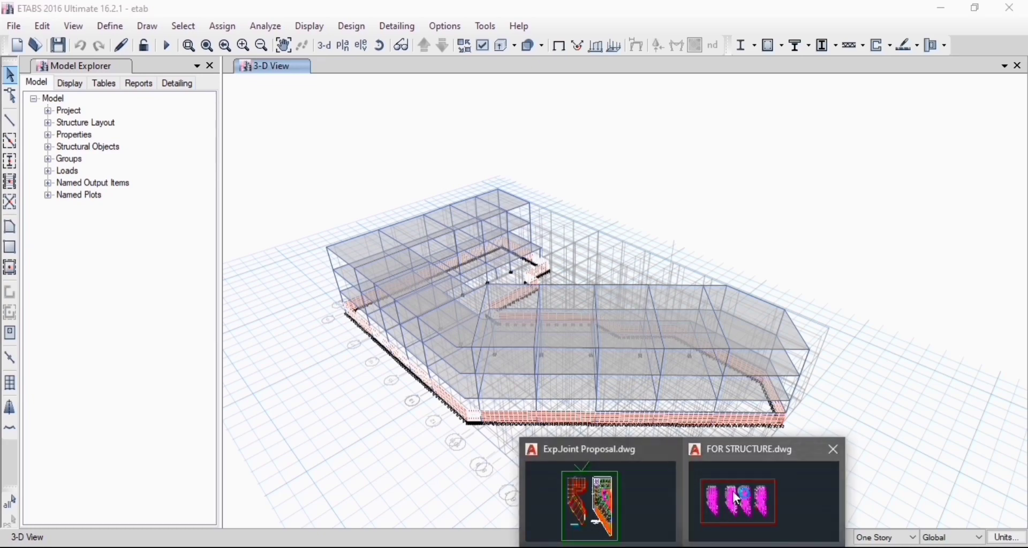
pyautogui.click(622, 484)
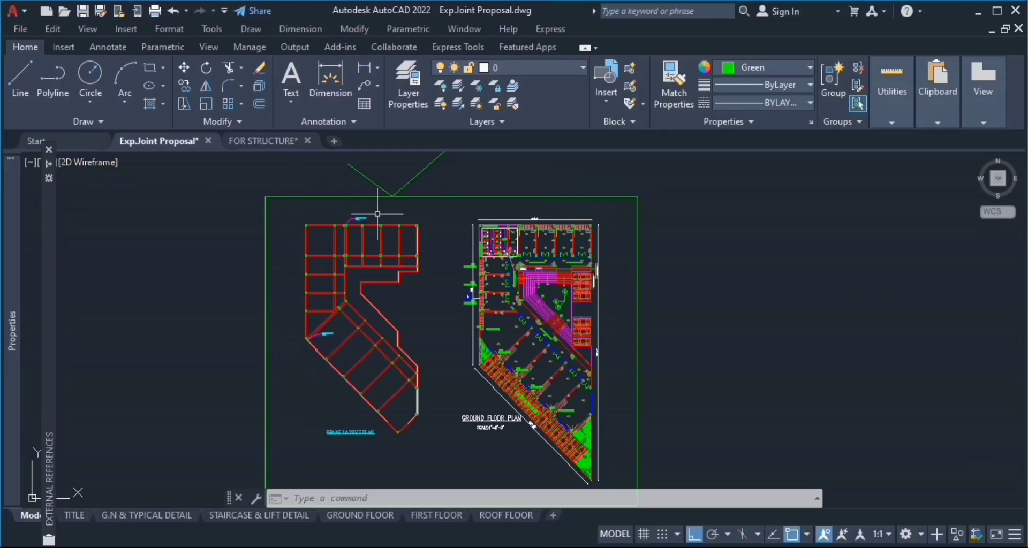
pyautogui.scroll(3, 349, 322)
pyautogui.scroll(-2, 267, 289)
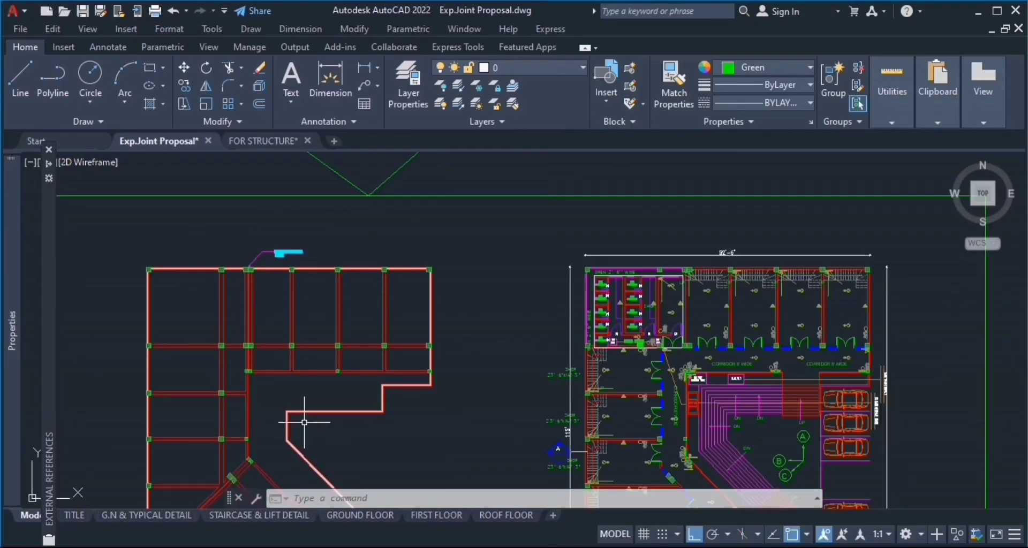
pyautogui.scroll(4, 304, 422)
pyautogui.scroll(-2, 259, 362)
pyautogui.scroll(-2, 221, 295)
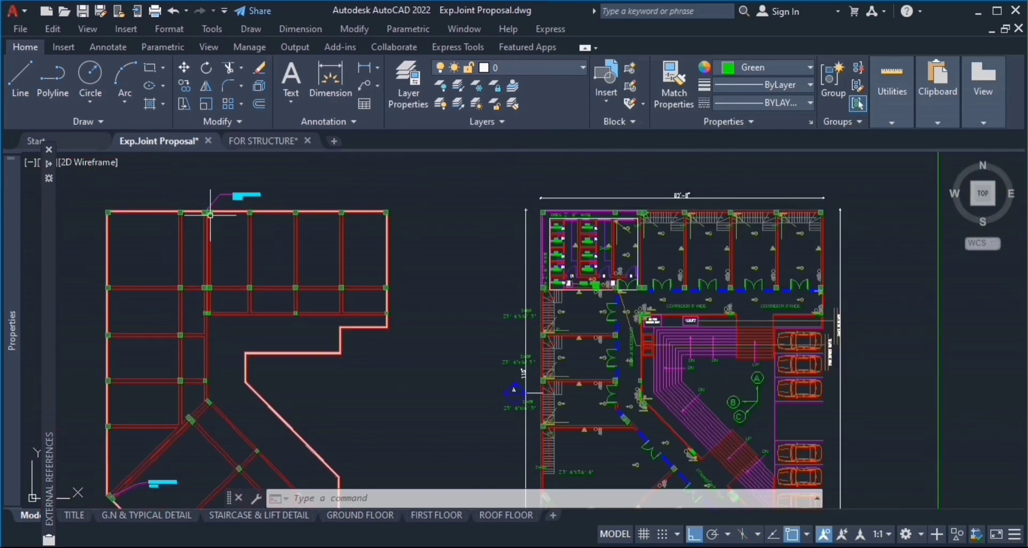
pyautogui.moveTo(214, 194); pyautogui.dragTo(209, 179)
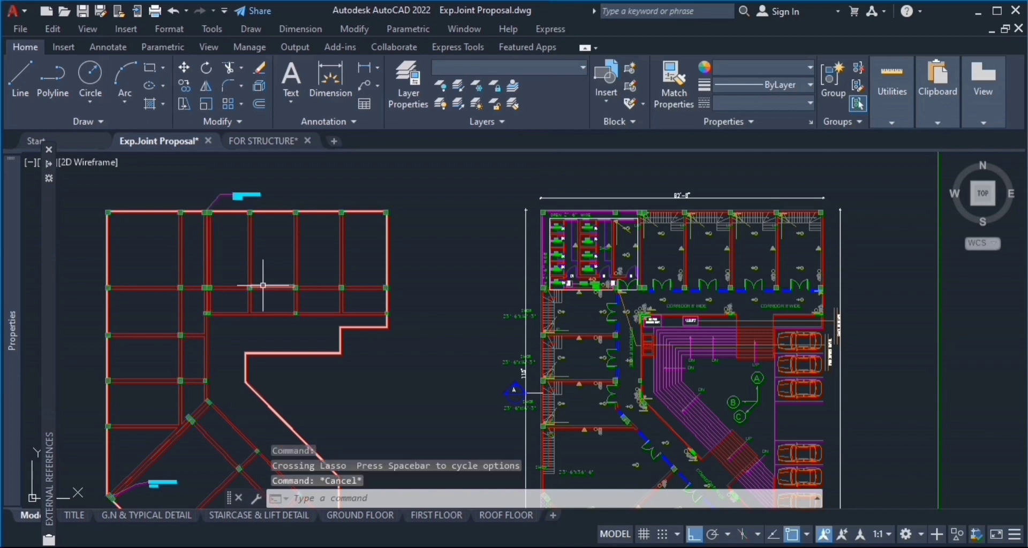
pyautogui.press('Escape')
# Copy the column layout block about 457' horizontally into the empty area to the right of the ground floor plan
pyautogui.scroll(4, 200, 219)
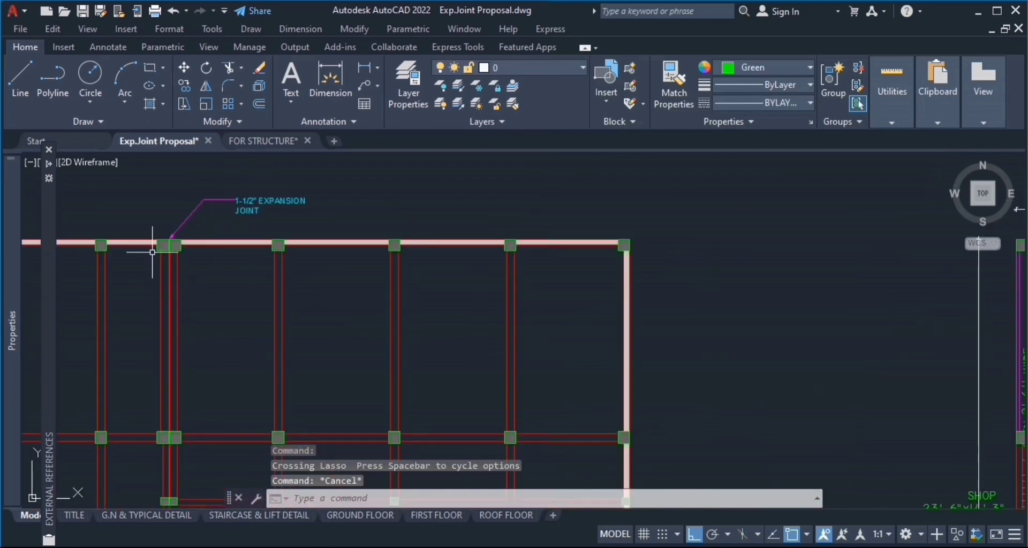
pyautogui.click(169, 249)
pyautogui.rightClick(227, 297)
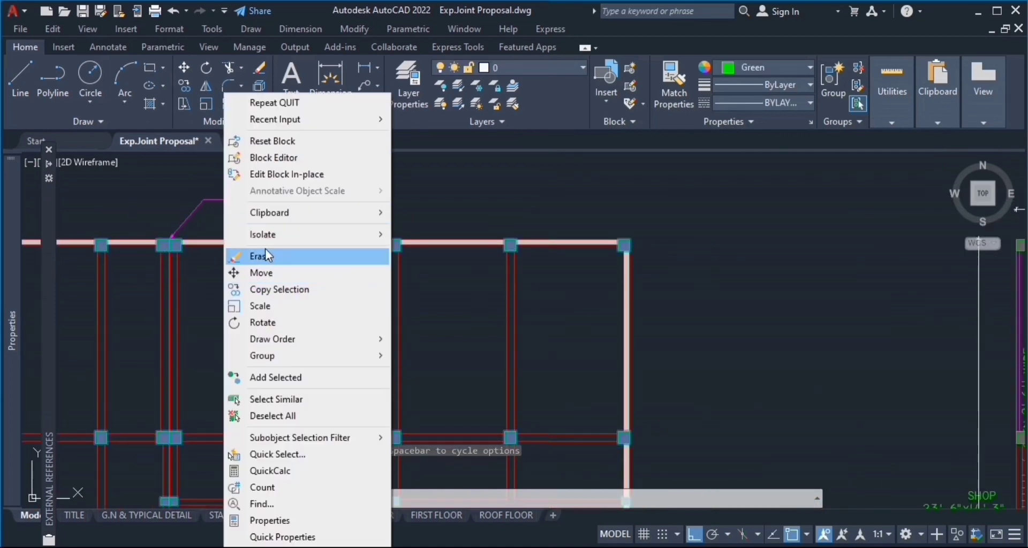
pyautogui.click(292, 289)
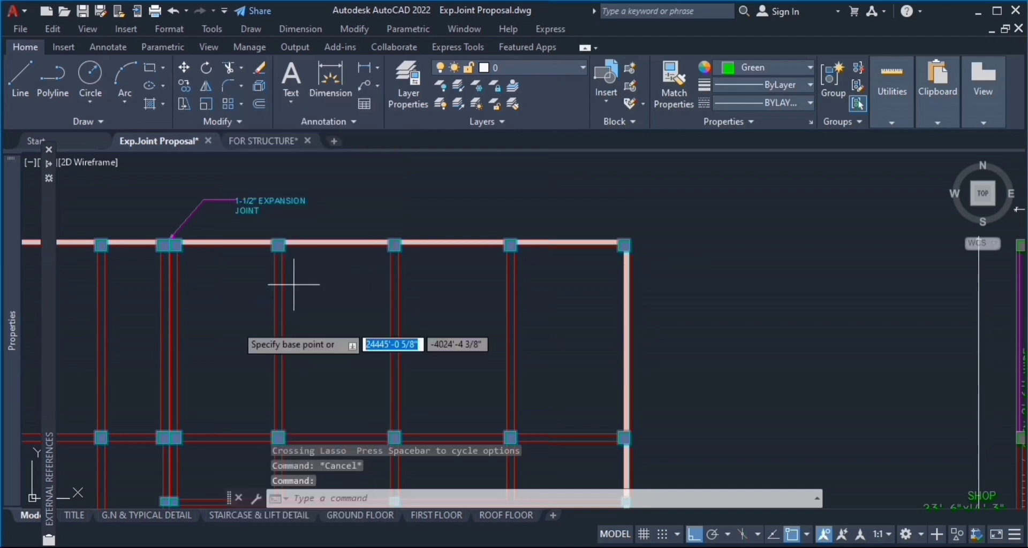
pyautogui.click(167, 242)
pyautogui.scroll(-5, 177, 239)
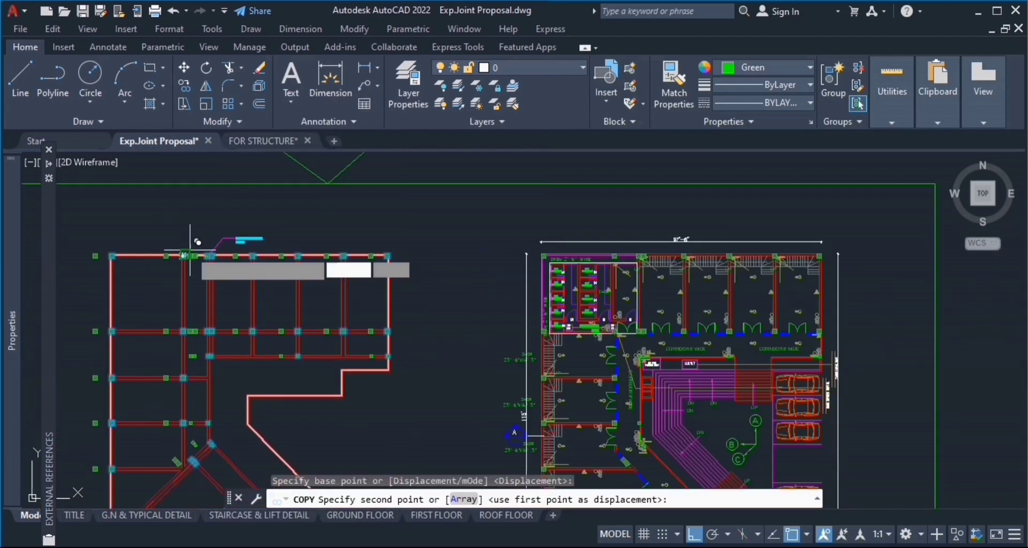
pyautogui.scroll(-3, 128, 241)
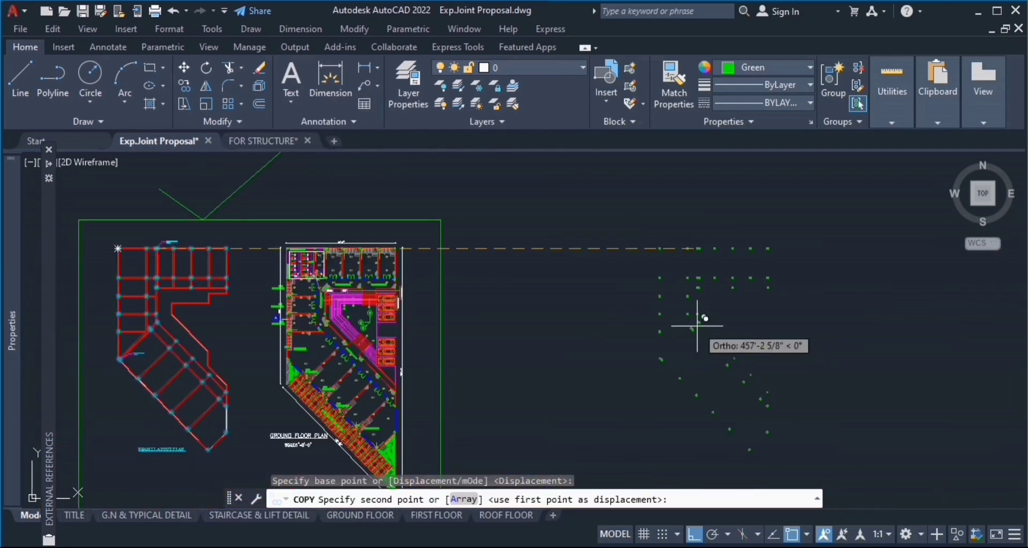
pyautogui.click(769, 348)
pyautogui.press('Escape')
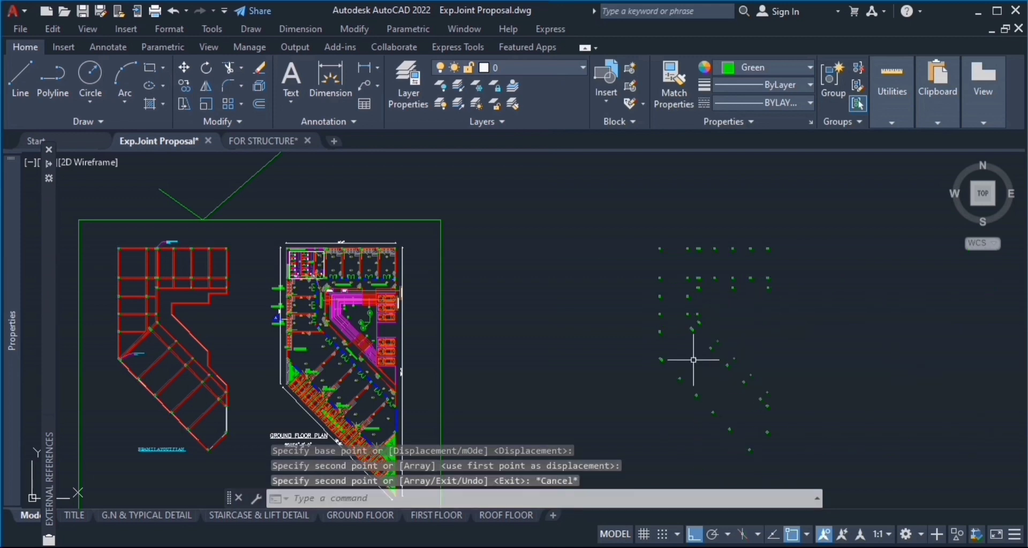
# Draw horizontal and vertical construction lines through the right-hand column of the expansion joint pair in the copied layout's top row
pyautogui.scroll(5, 734, 278)
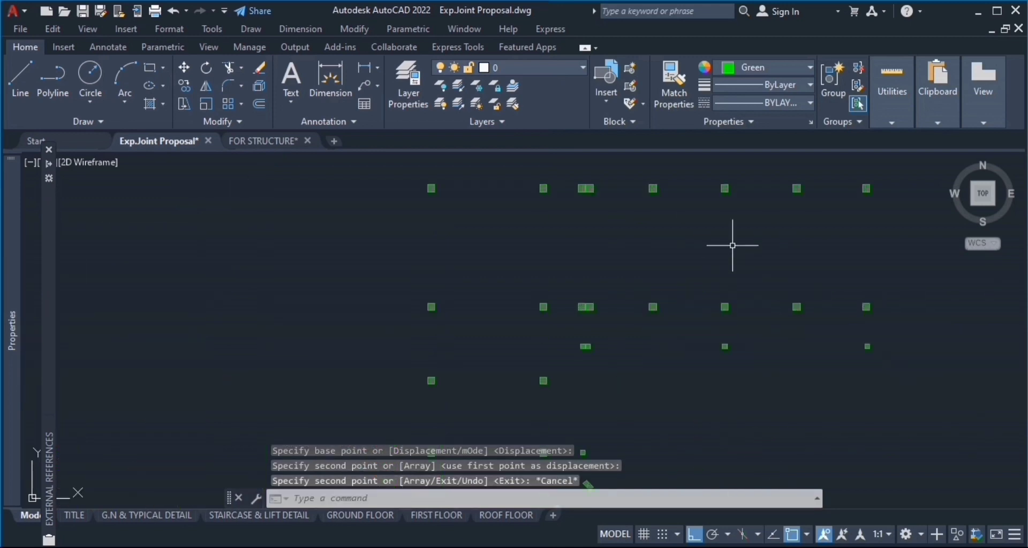
pyautogui.scroll(3, 628, 289)
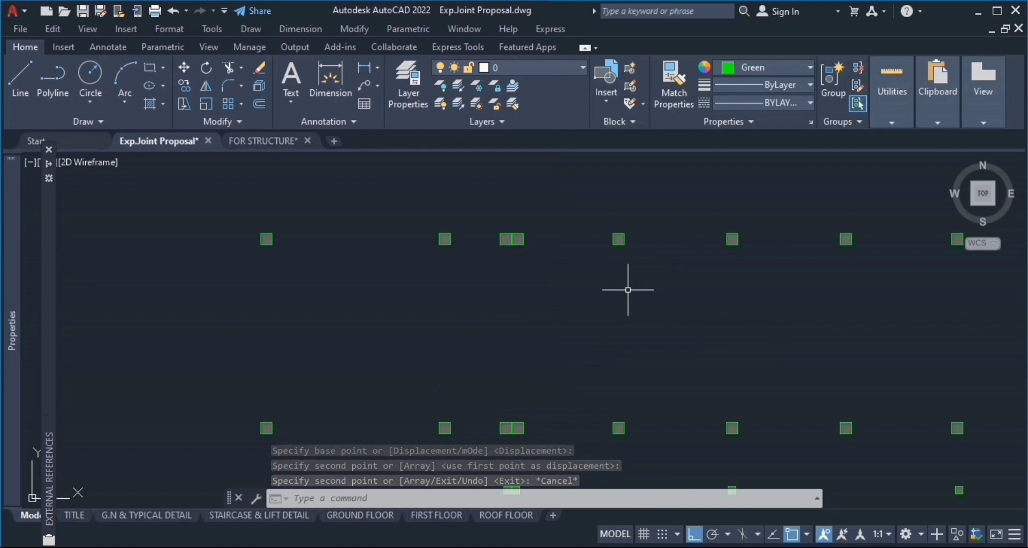
pyautogui.write('xl')
pyautogui.press('Return')
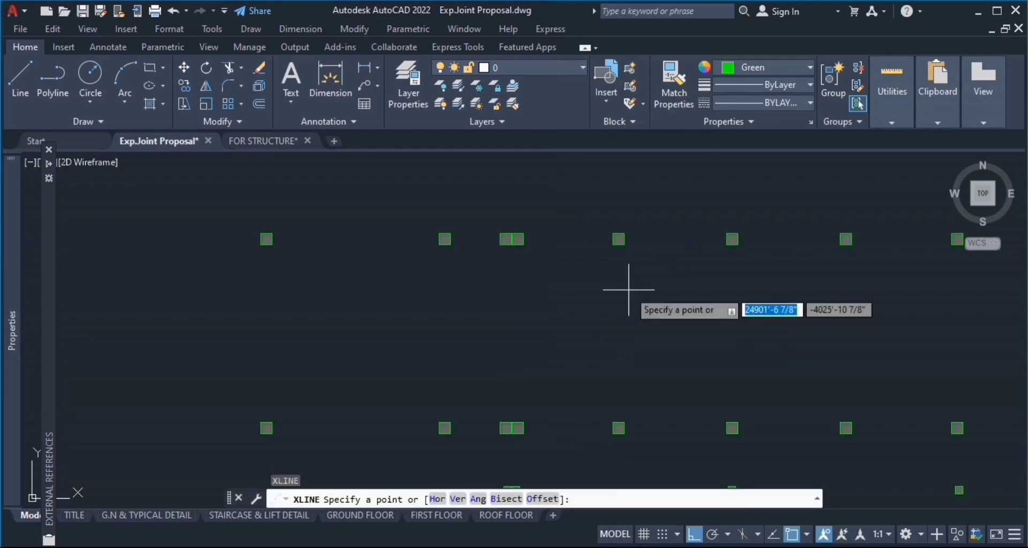
pyautogui.click(518, 239)
pyautogui.click(538, 419)
pyautogui.click(702, 168)
pyautogui.press('Return')
# Draw vertical construction lines through the next two top-row columns to the right of the expansion joint pair
pyautogui.press('Return')
pyautogui.click(618, 240)
pyautogui.click(656, 297)
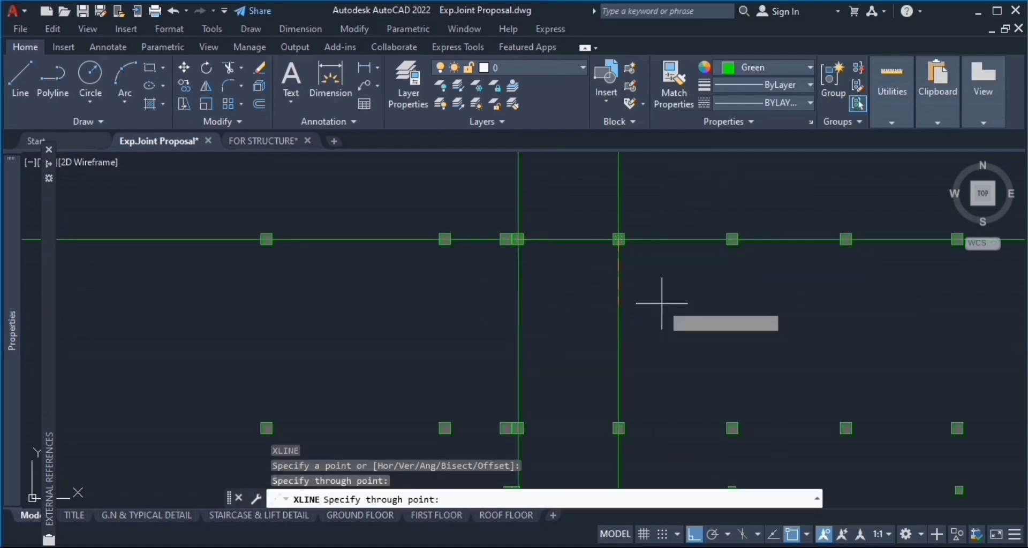
pyautogui.press('Return')
pyautogui.press('Return')
pyautogui.click(732, 239)
pyautogui.press('Return')
pyautogui.press('Return')
pyautogui.click(732, 240)
pyautogui.click(715, 273)
pyautogui.press('Return')
# Draw vertical construction lines through the last two columns at the right end of the top row
pyautogui.moveTo(881, 260); pyautogui.dragTo(730, 274, button='middle')
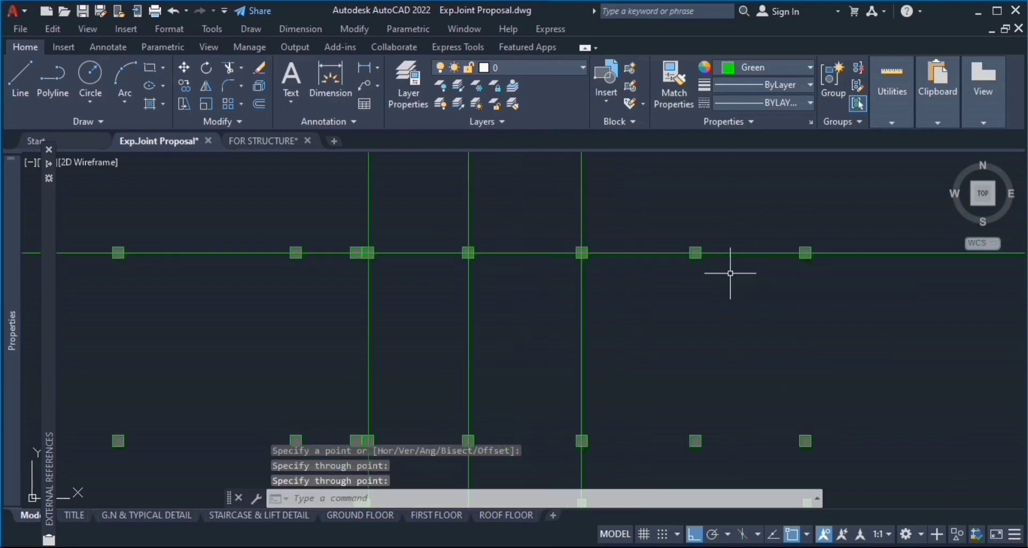
pyautogui.scroll(2, 733, 273)
pyautogui.press('Return')
pyautogui.click(671, 240)
pyautogui.click(597, 328)
pyautogui.press('Return')
pyautogui.press('Return')
pyautogui.click(672, 240)
pyautogui.click(848, 240)
pyautogui.click(835, 209)
pyautogui.press('Return')
pyautogui.press('Return')
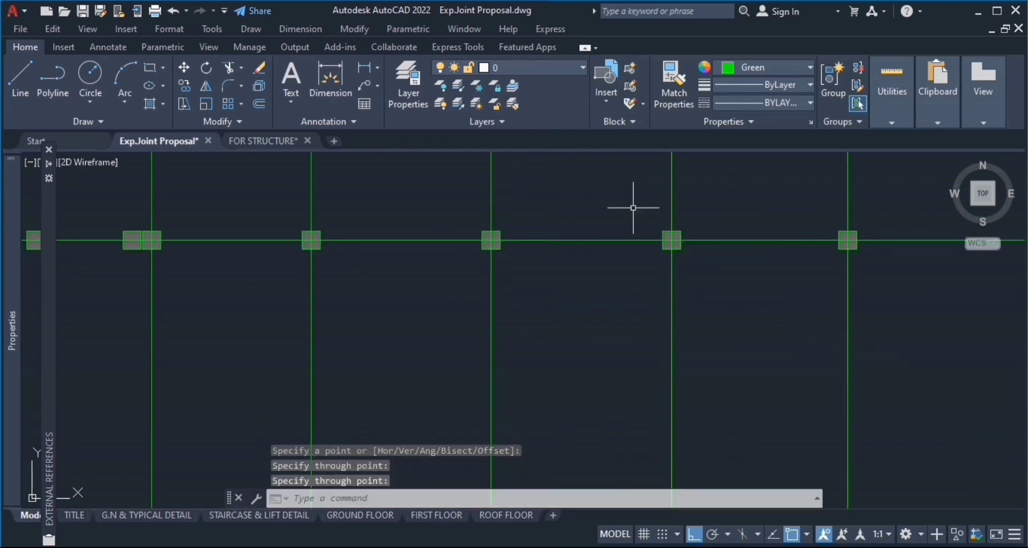
# Draw a horizontal construction line through the columns of the second row
pyautogui.moveTo(140, 247); pyautogui.dragTo(426, 250, button='middle')
pyautogui.click(439, 243)
pyautogui.click(340, 336)
pyautogui.press('Return')
# Draw a horizontal construction line through the small columns of the third row and end the construction line command
pyautogui.press('Return')
pyautogui.scroll(-2, 305, 310)
pyautogui.scroll(-1, 306, 310)
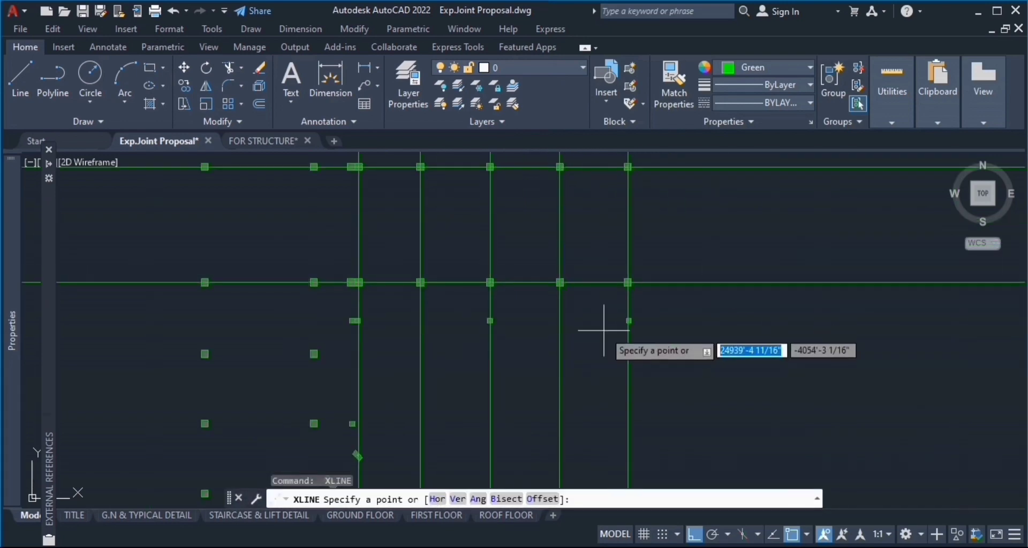
pyautogui.press('Return')
pyautogui.scroll(2, 629, 325)
pyautogui.press('Return')
pyautogui.click(270, 312)
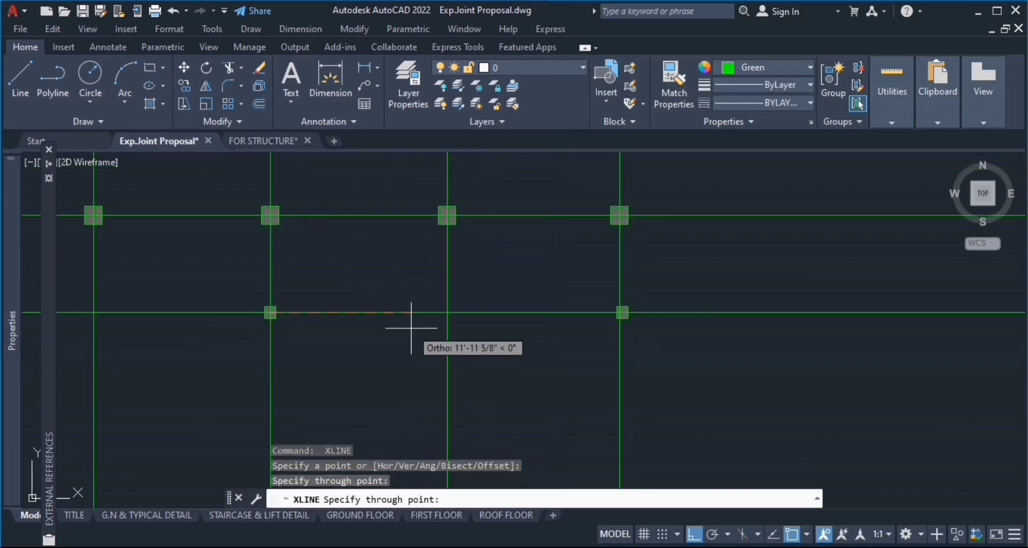
pyautogui.press('Escape')
pyautogui.press('Escape')
pyautogui.press('Escape')
pyautogui.press('Escape')
pyautogui.scroll(-4, 375, 338)
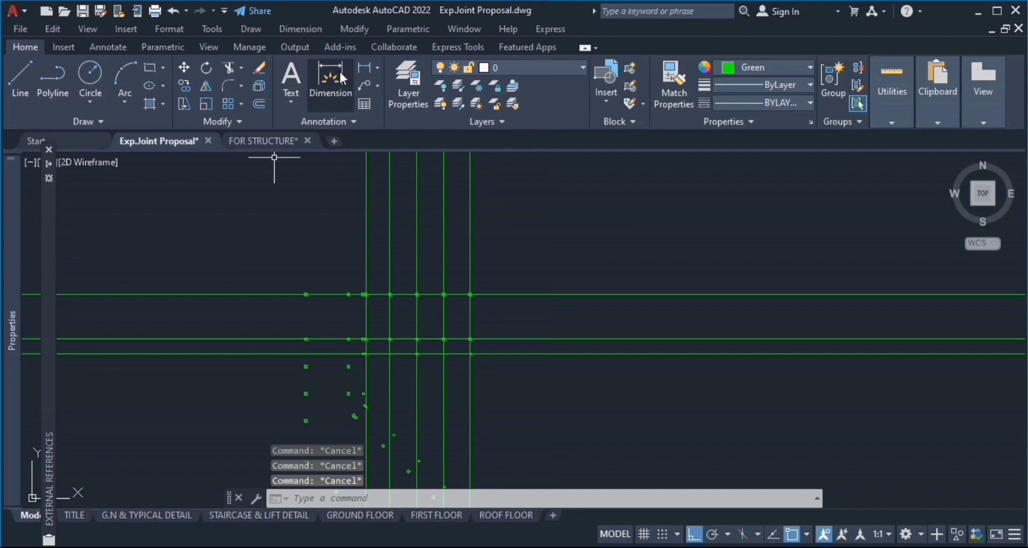
# Add linear dimensions above the top row for the first two column bays, starting at the expansion joint's right-hand column
pyautogui.click(362, 67)
pyautogui.scroll(5, 378, 295)
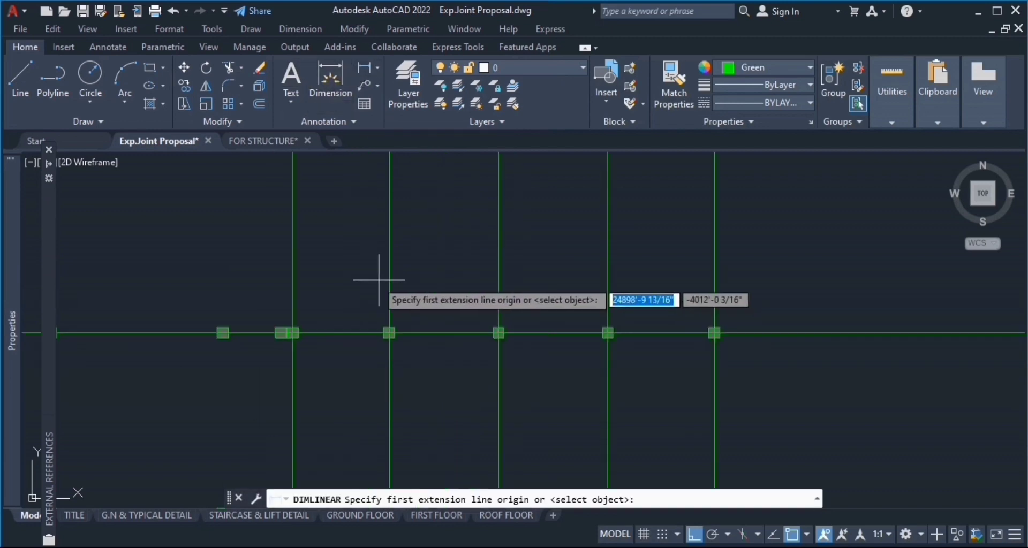
pyautogui.click(285, 317)
pyautogui.click(675, 317)
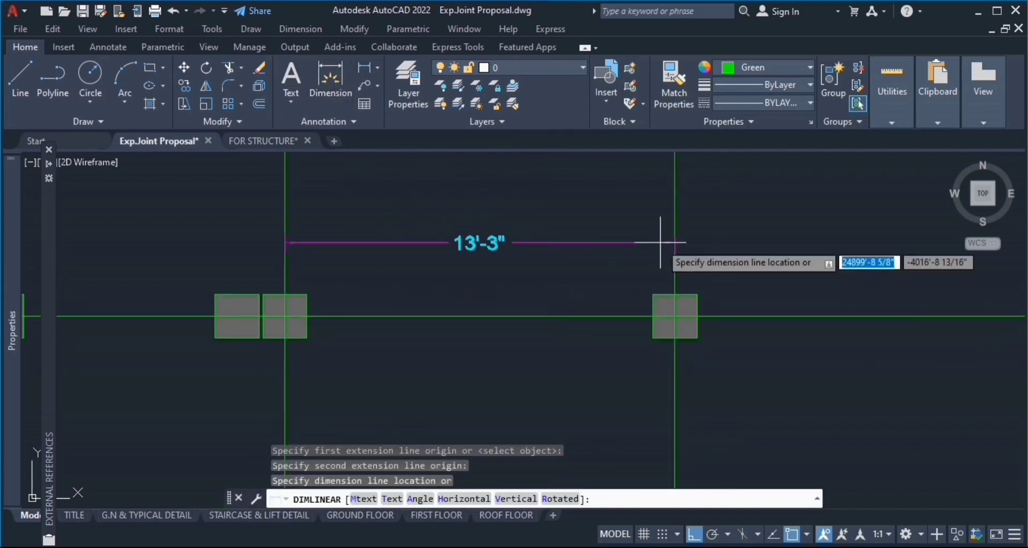
pyautogui.click(663, 231)
pyautogui.press('space')
pyautogui.click(675, 316)
pyautogui.scroll(-6, 175, 323)
pyautogui.scroll(4, 416, 323)
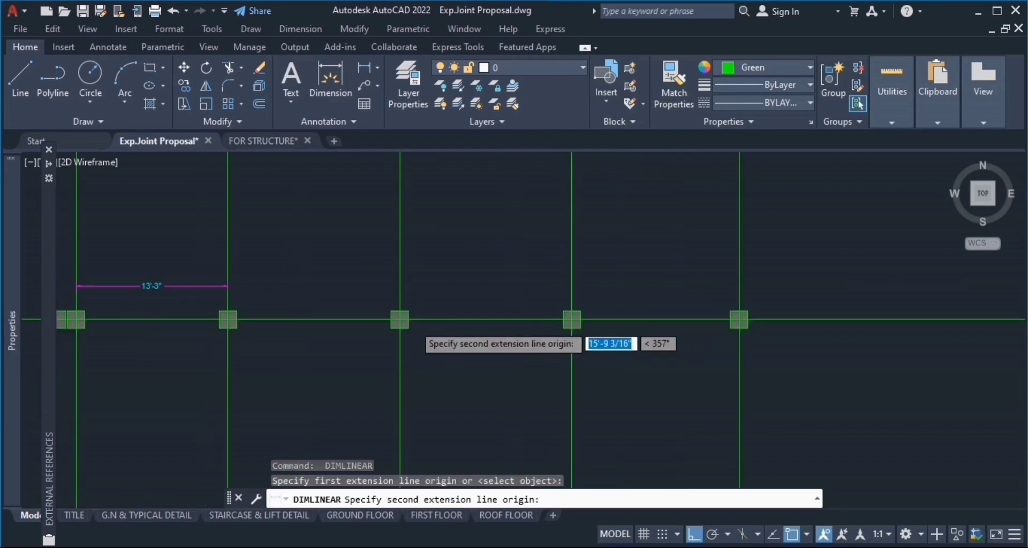
pyautogui.click(390, 317)
pyautogui.click(399, 267)
# Add linear dimensions above the top row for the last two column bays
pyautogui.press('space')
pyautogui.click(390, 317)
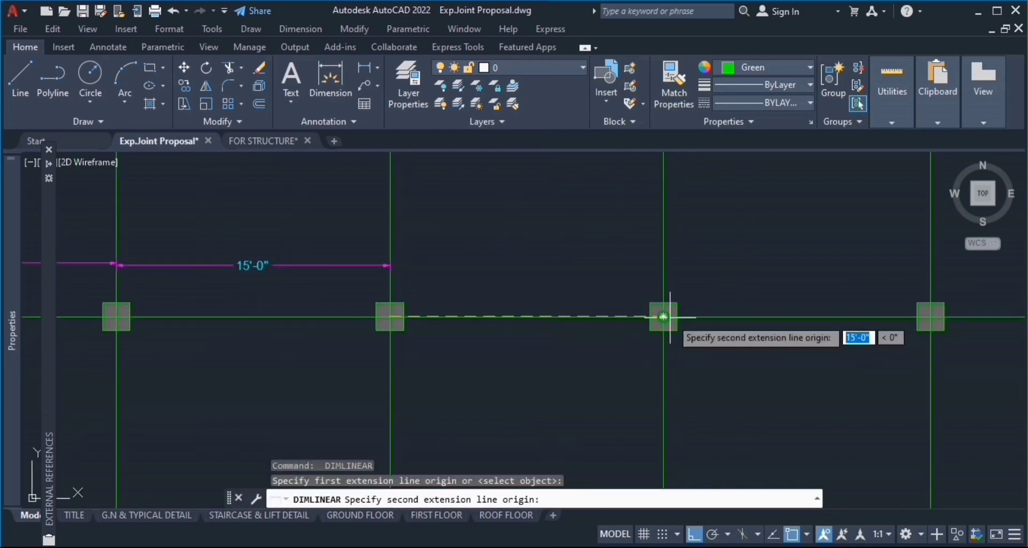
pyautogui.click(663, 317)
pyautogui.click(663, 265)
pyautogui.press('space')
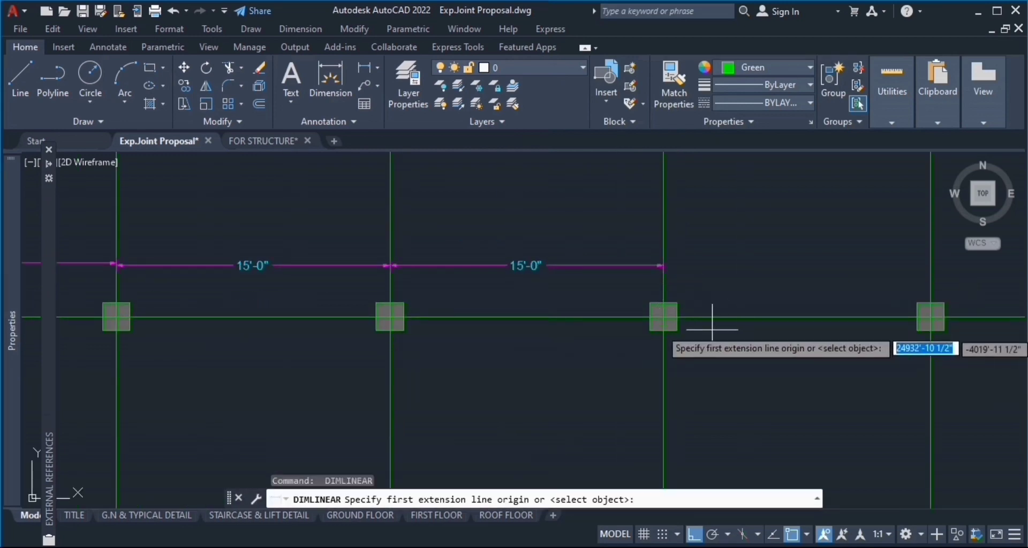
pyautogui.click(663, 316)
pyautogui.click(930, 317)
pyautogui.click(929, 271)
pyautogui.scroll(-4, 608, 280)
# Dimension the vertical distance between the first and second row grid lines beside the rightmost column
pyautogui.press('space')
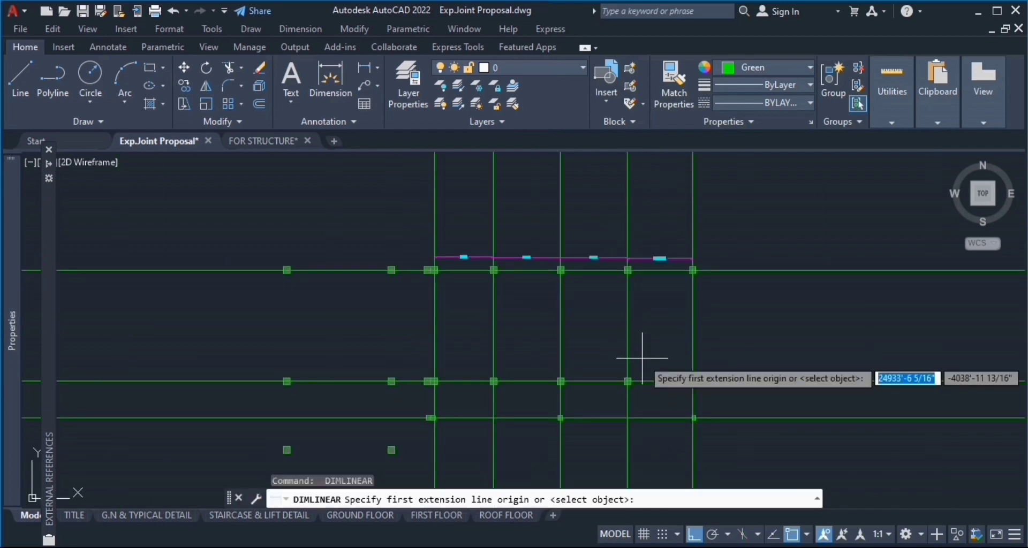
pyautogui.scroll(2, 664, 283)
pyautogui.click(657, 274)
pyautogui.scroll(-2, 658, 316)
pyautogui.scroll(2, 656, 407)
pyautogui.click(644, 394)
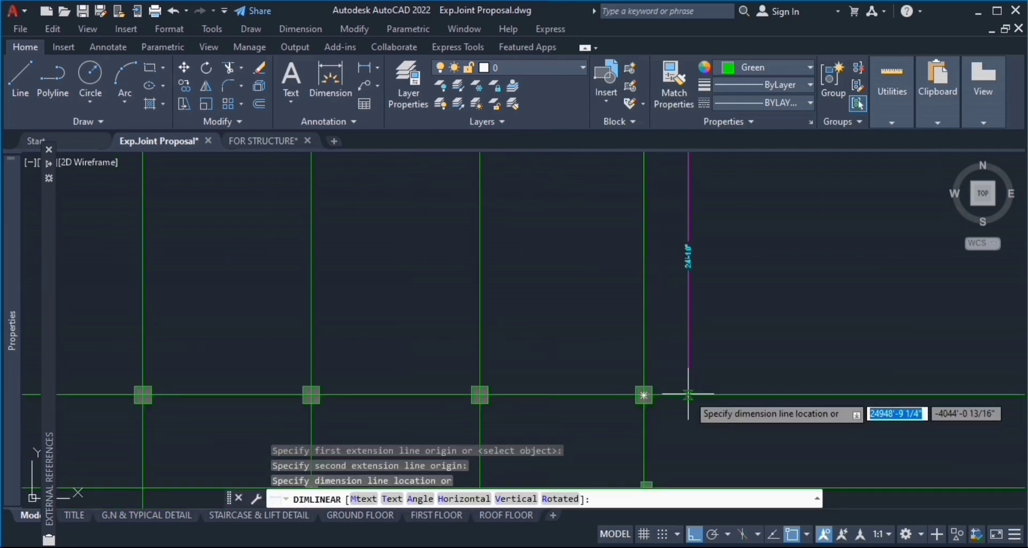
pyautogui.click(689, 395)
# Dimension the vertical distance between the second and third row grid lines beside the rightmost column
pyautogui.press('space')
pyautogui.click(643, 395)
pyautogui.scroll(2, 632, 428)
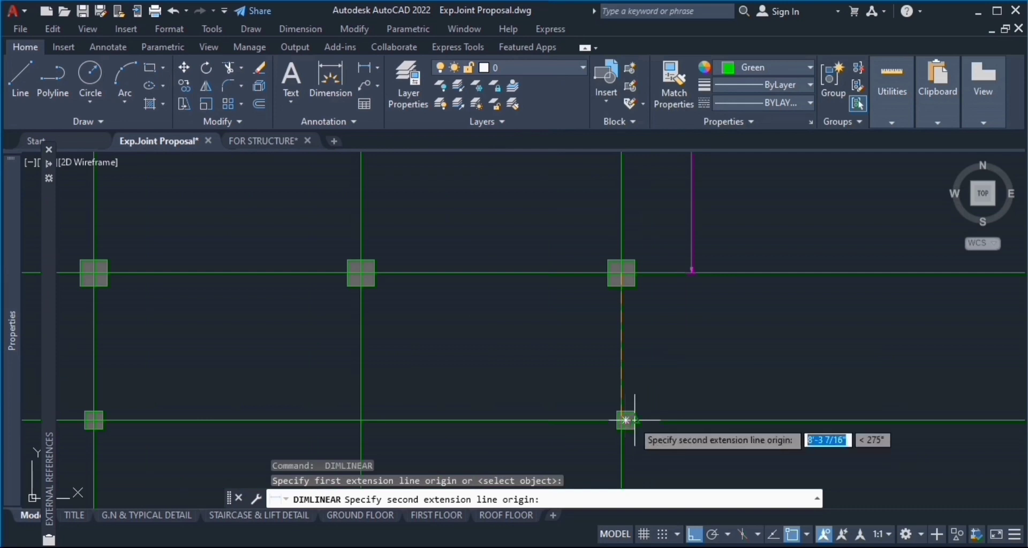
pyautogui.scroll(4, 620, 421)
pyautogui.click(620, 421)
pyautogui.click(709, 463)
pyautogui.scroll(-2, 595, 409)
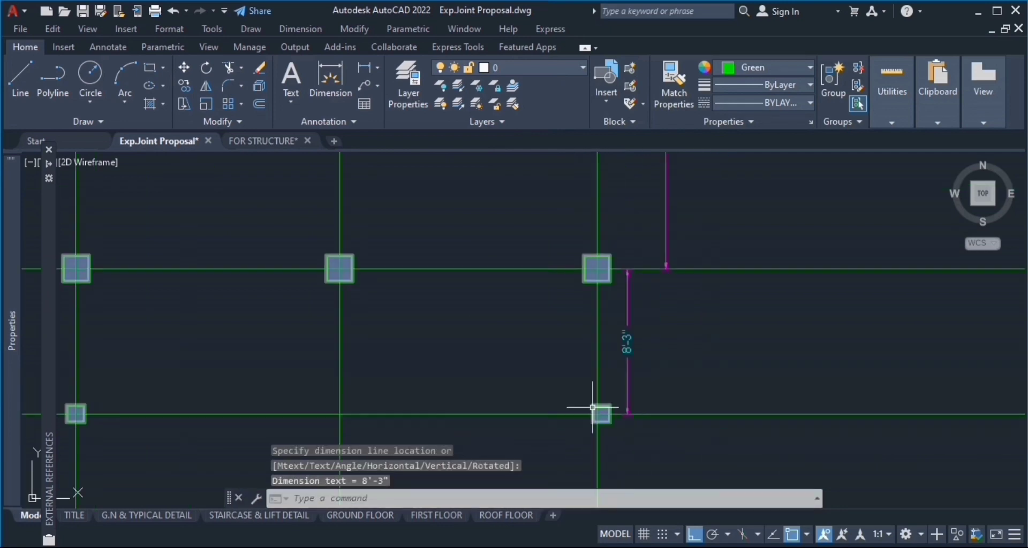
pyautogui.scroll(-1, 835, 440)
pyautogui.scroll(-2, 835, 440)
pyautogui.scroll(1, 638, 335)
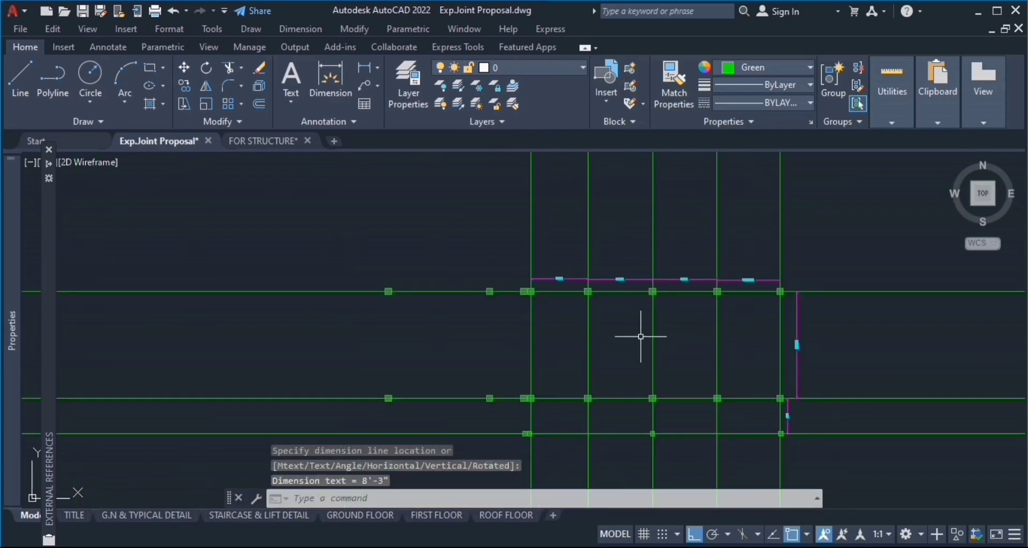
pyautogui.scroll(1, 621, 294)
pyautogui.scroll(1, 510, 291)
pyautogui.scroll(1, 494, 261)
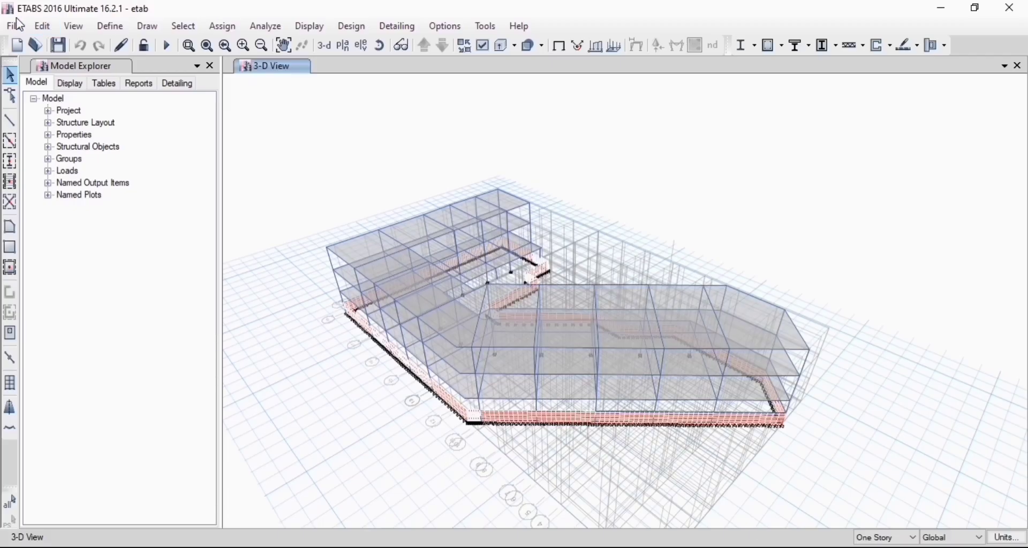
# Switch to ETABS, start a new model and answer the request to save the open one
pyautogui.click(9, 28)
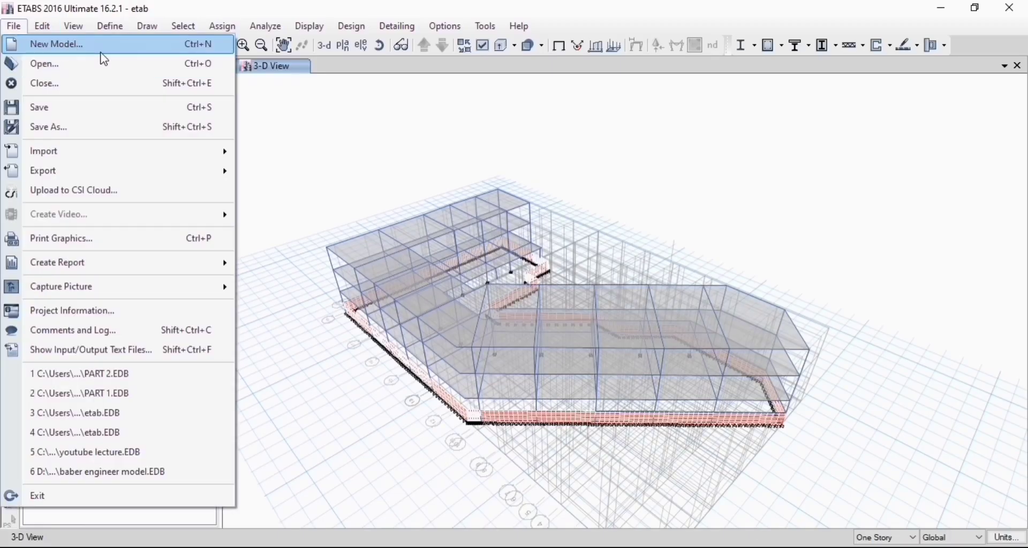
pyautogui.click(99, 46)
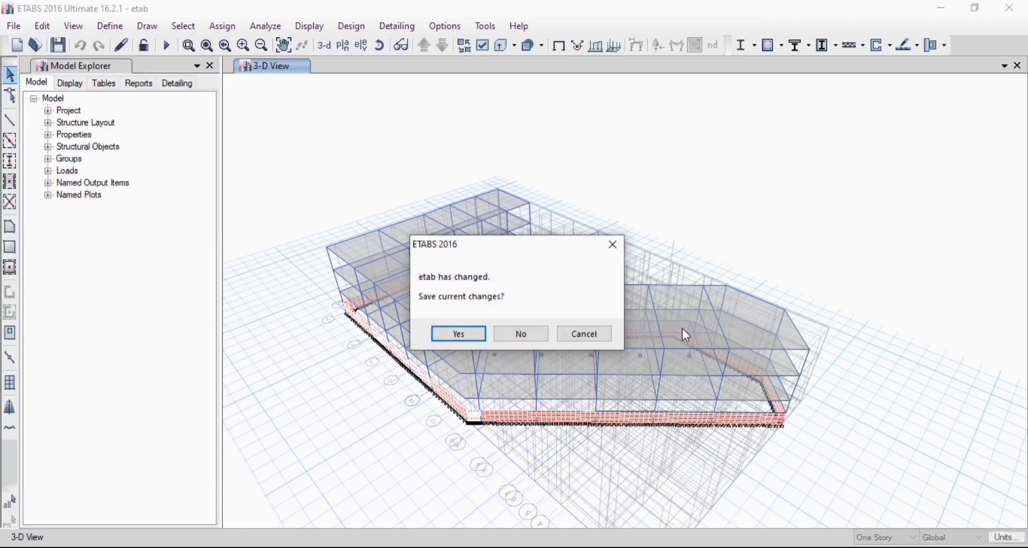
pyautogui.click(596, 336)
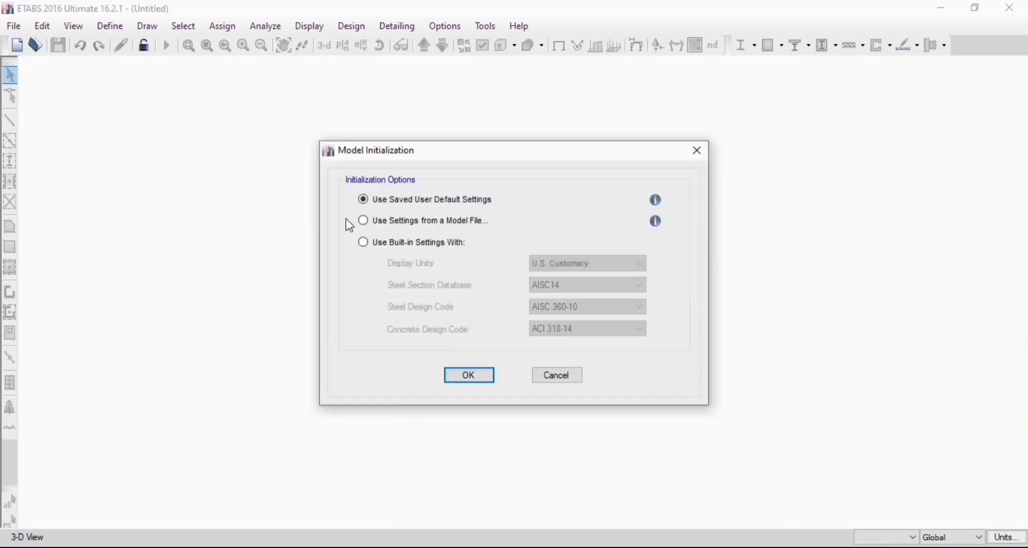
# Initialize the model with built-in settings U.S. Customary, AISC14, AISC 360-10 and ACI 318-14, and create it from the Blank template
pyautogui.click(364, 245)
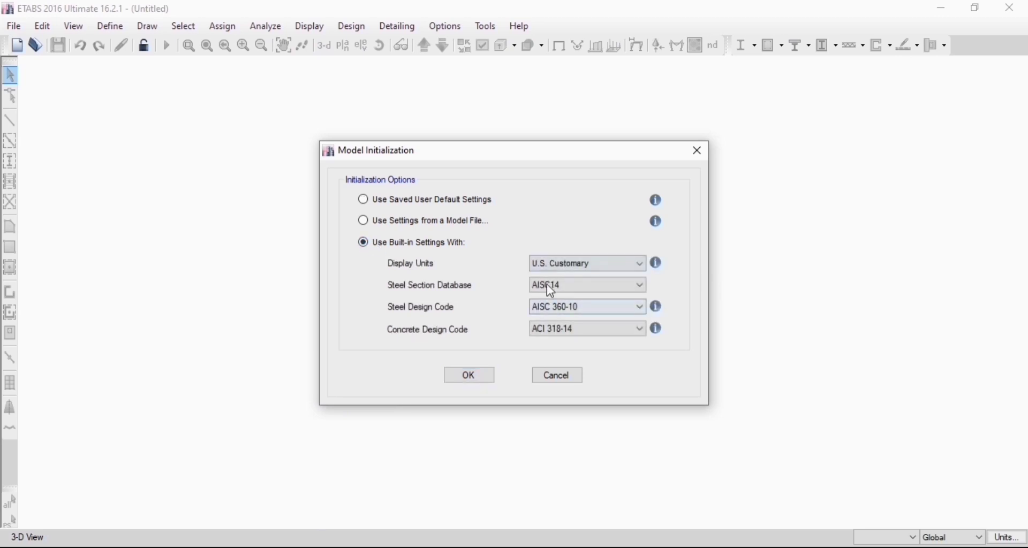
pyautogui.click(571, 288)
pyautogui.click(570, 289)
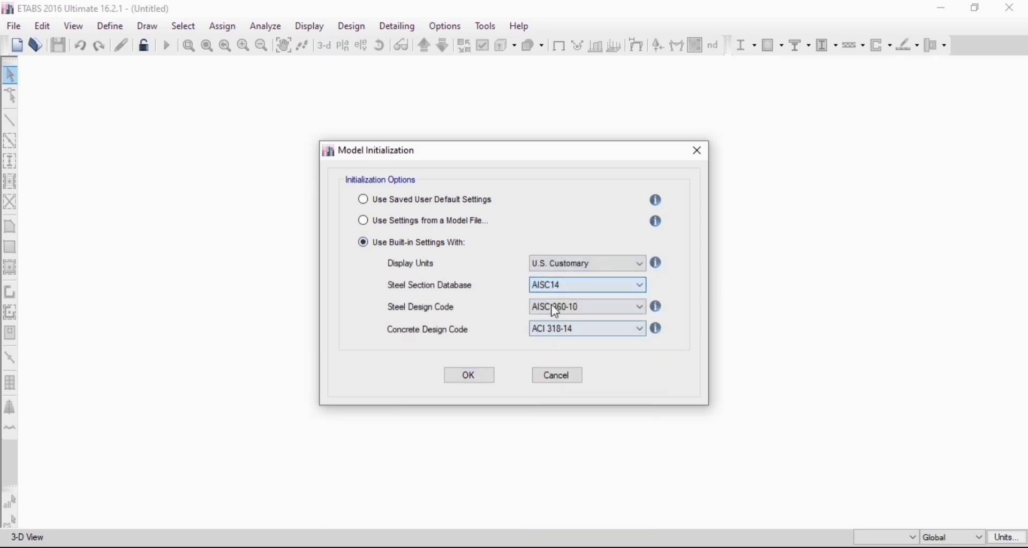
pyautogui.click(584, 308)
pyautogui.click(585, 309)
pyautogui.click(577, 329)
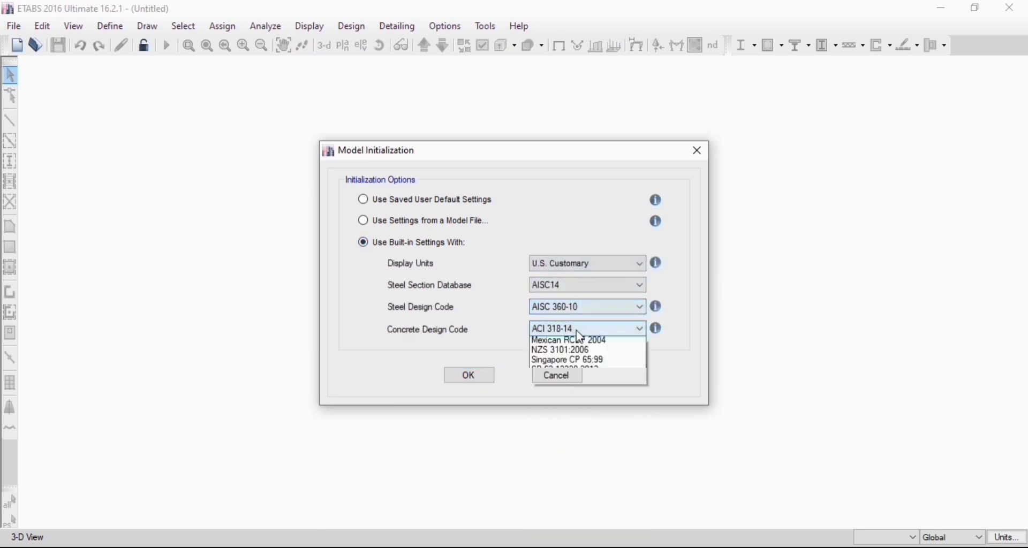
pyautogui.click(577, 332)
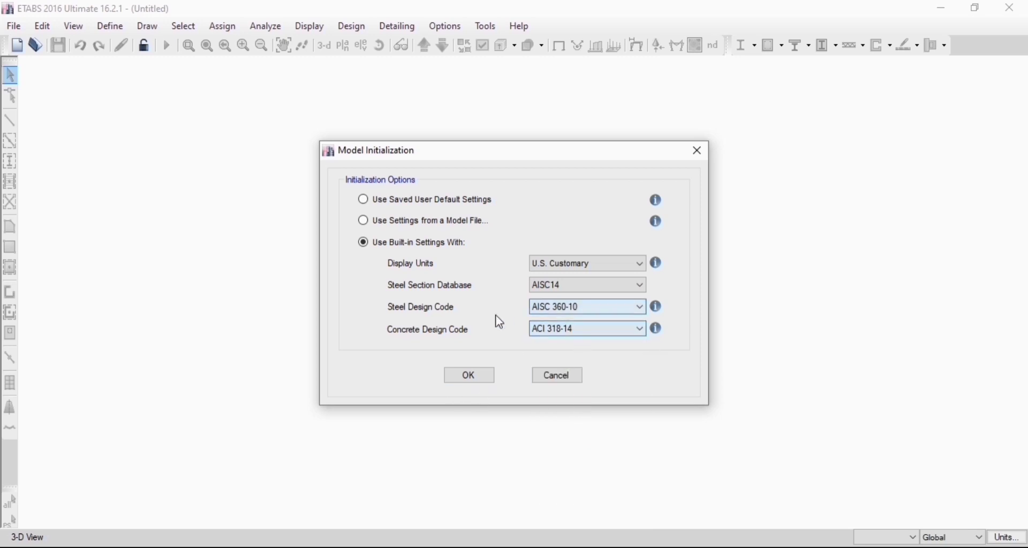
pyautogui.click(581, 308)
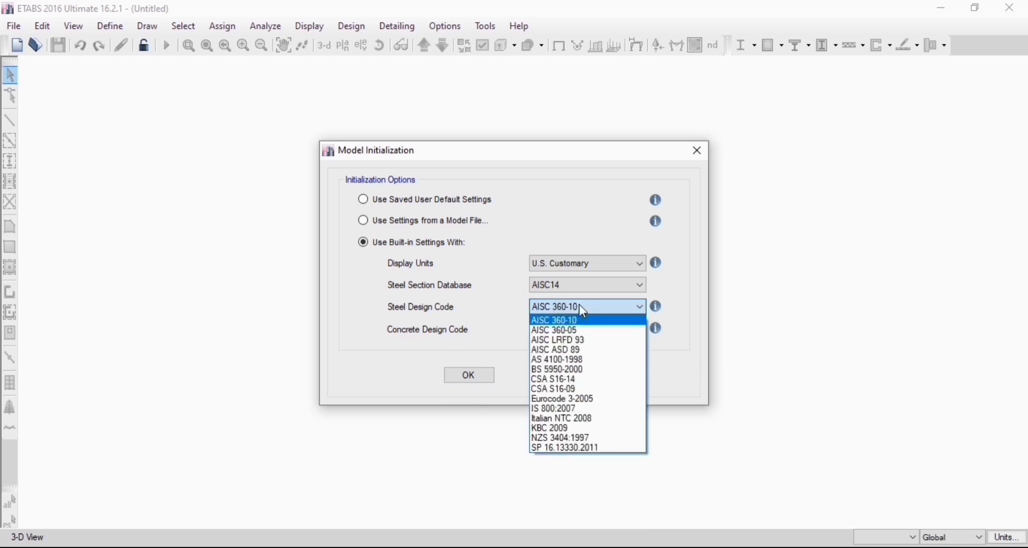
pyautogui.click(567, 306)
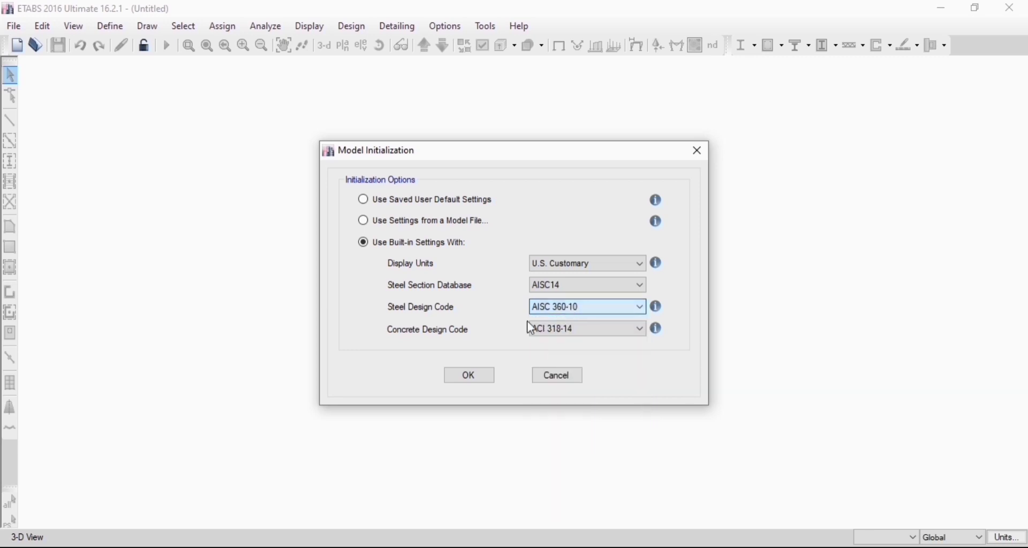
pyautogui.click(491, 378)
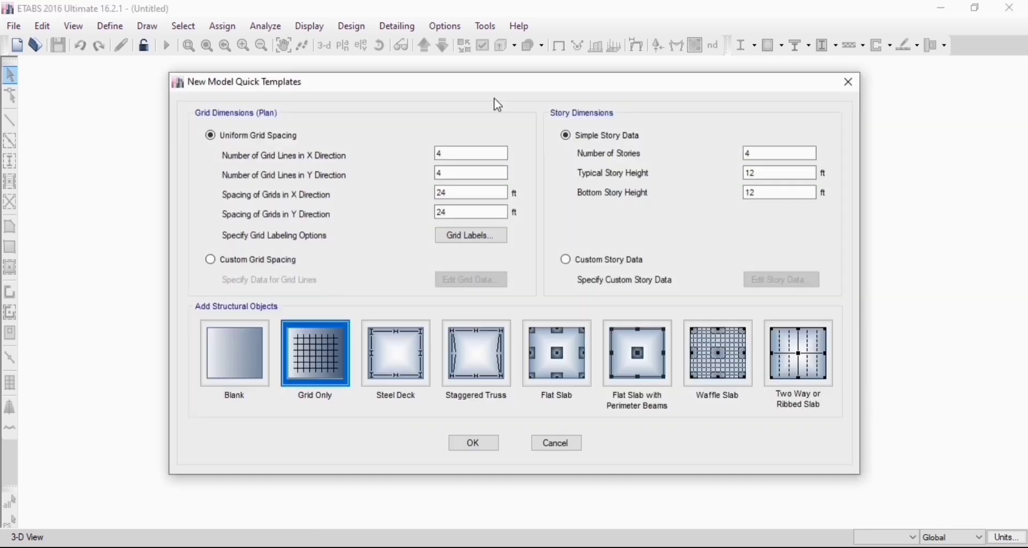
pyautogui.click(252, 378)
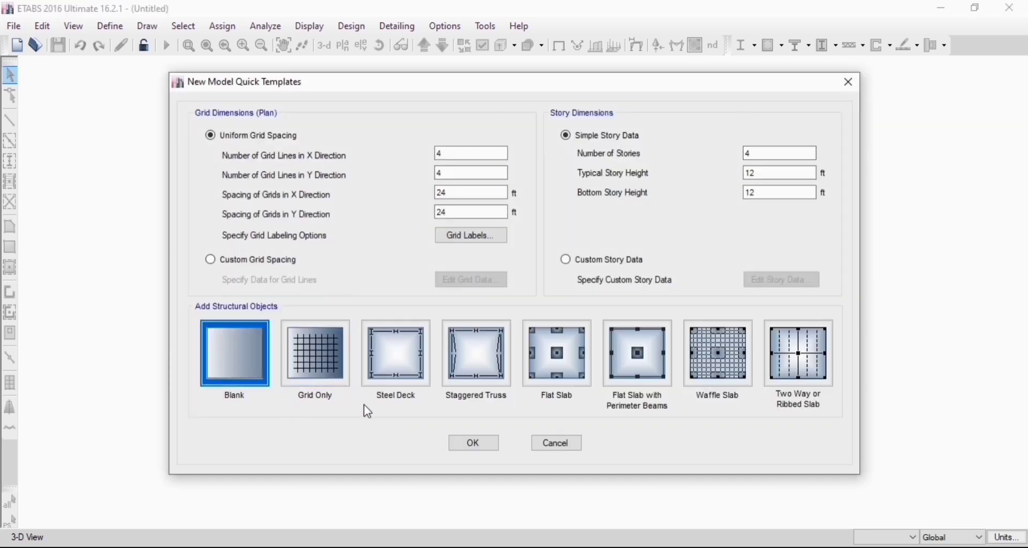
pyautogui.click(474, 445)
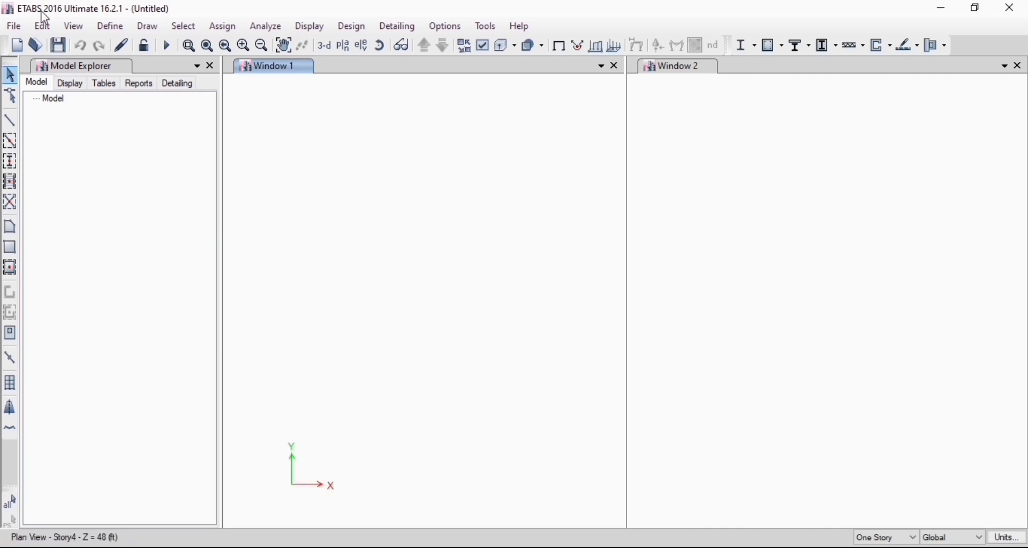
# Open the data of grid system G1 for modification and display its rectangular grid data as spacing
pyautogui.click(42, 27)
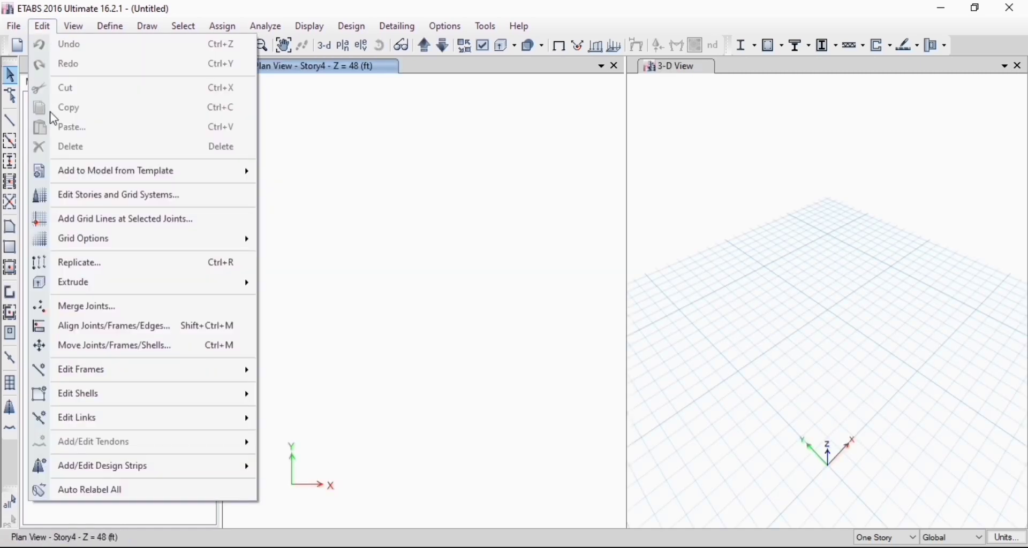
pyautogui.click(217, 195)
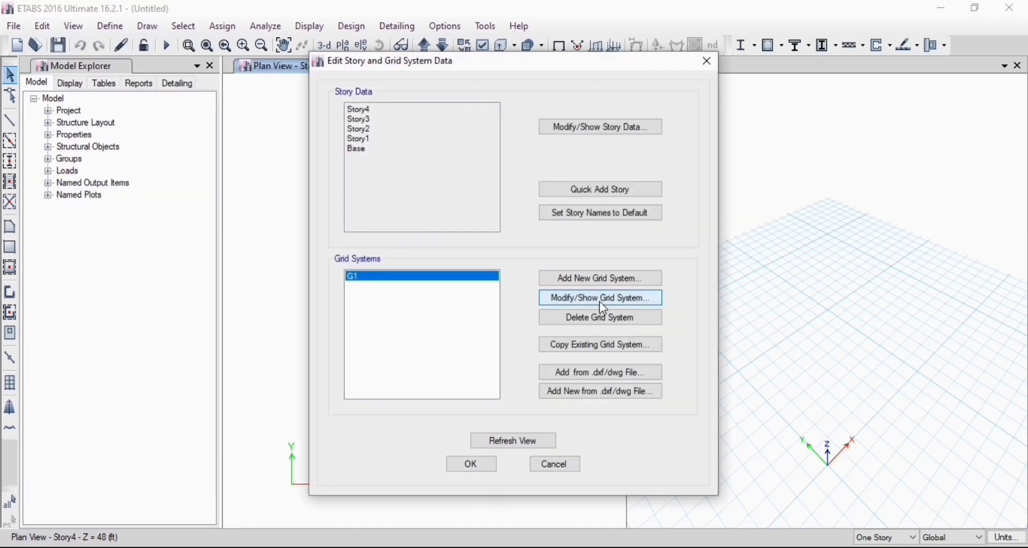
pyautogui.click(599, 301)
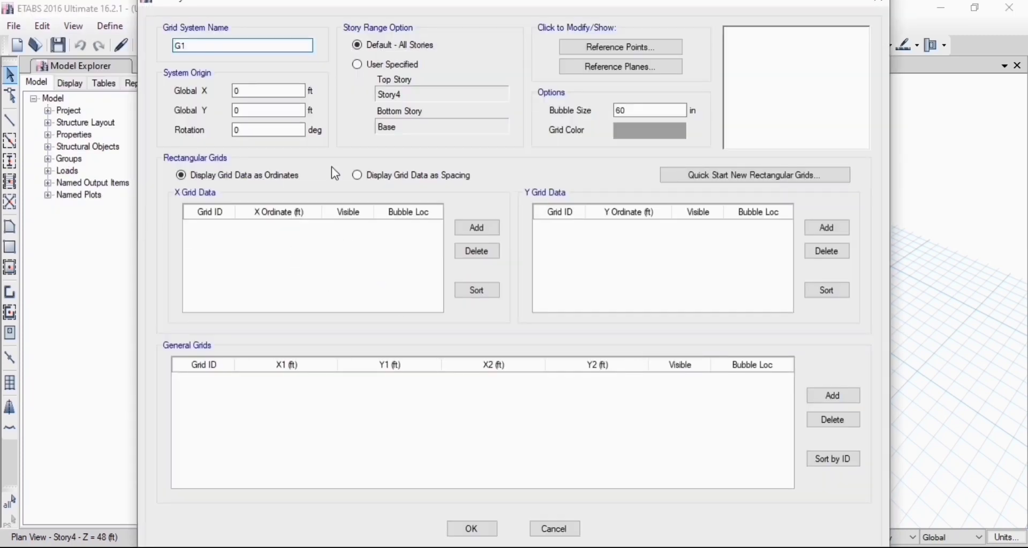
pyautogui.click(357, 175)
# Add three grid lines to the X grid data of G1
pyautogui.click(488, 230)
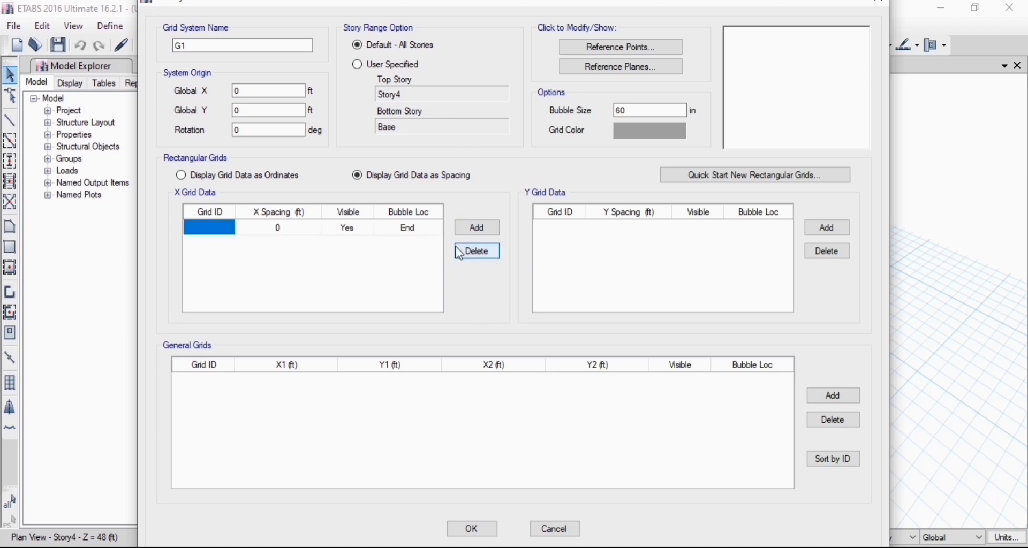
pyautogui.click(472, 230)
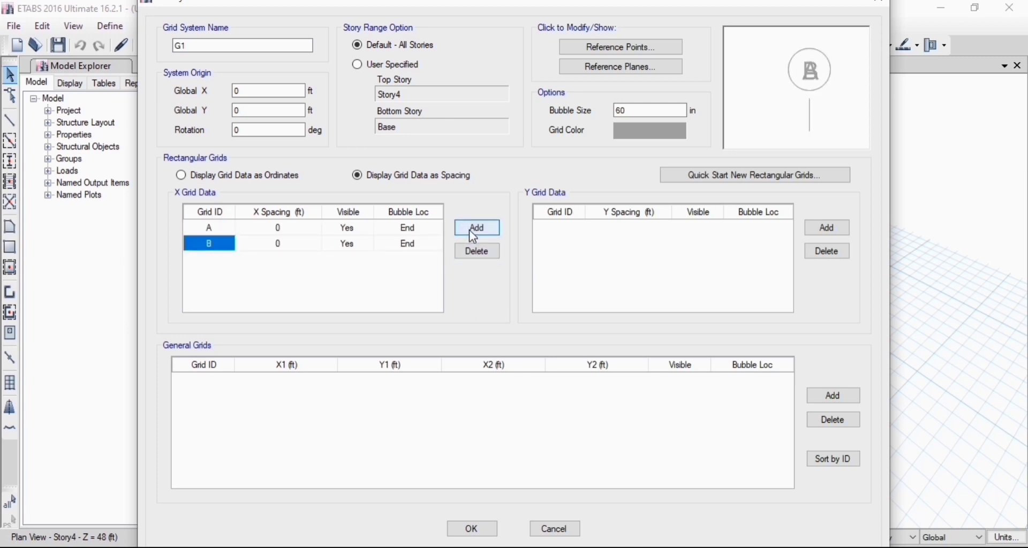
pyautogui.click(473, 236)
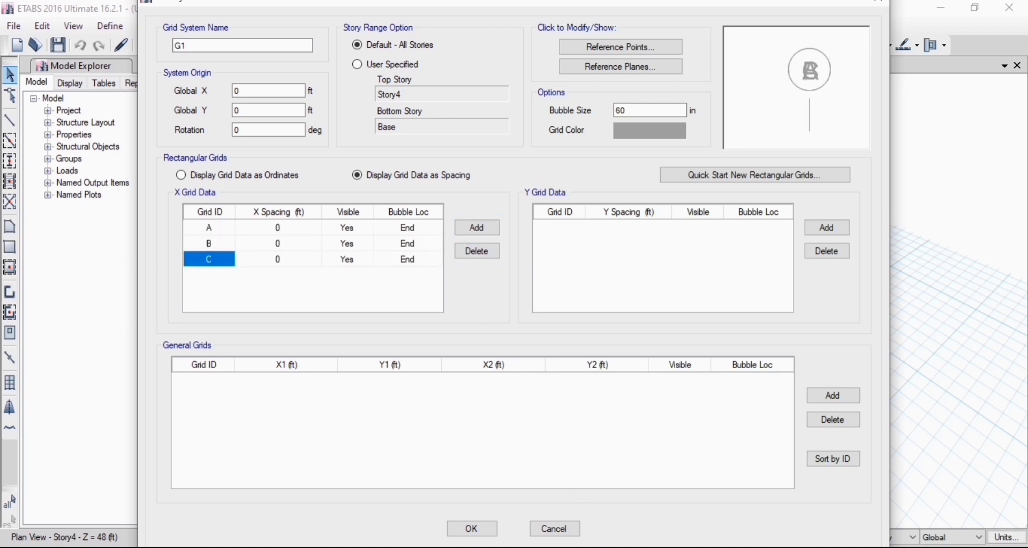
# Switch to the Exp.Joint Proposal drawing in AutoCAD and examine the dimensioned column grid for the grid line layout
pyautogui.click(682, 547)
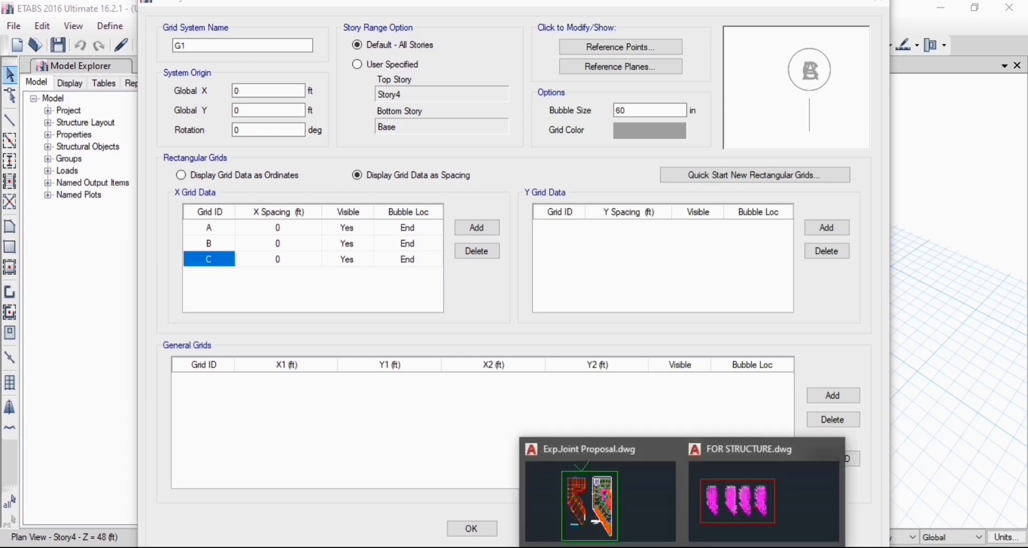
pyautogui.click(629, 511)
pyautogui.scroll(-5, 202, 301)
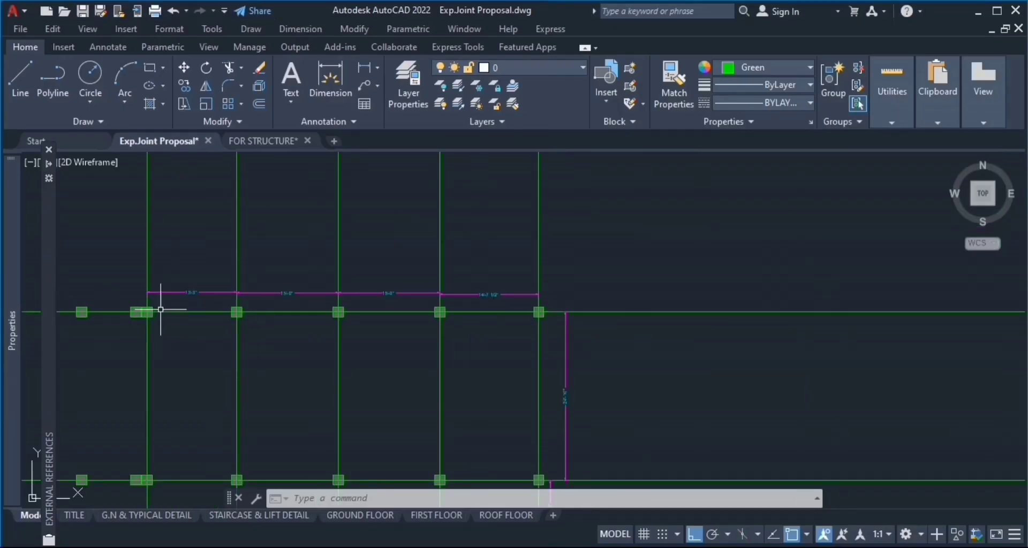
pyautogui.scroll(-2, 329, 289)
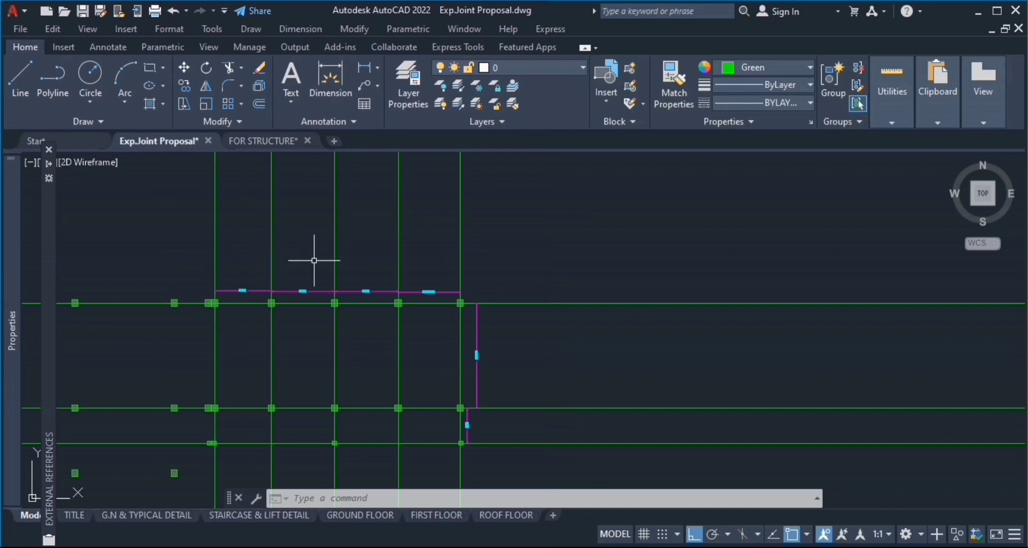
# Return to ETABS and add two more grid lines to the X grid data of G1 and three to the Y grid data
pyautogui.scroll(-2, 296, 229)
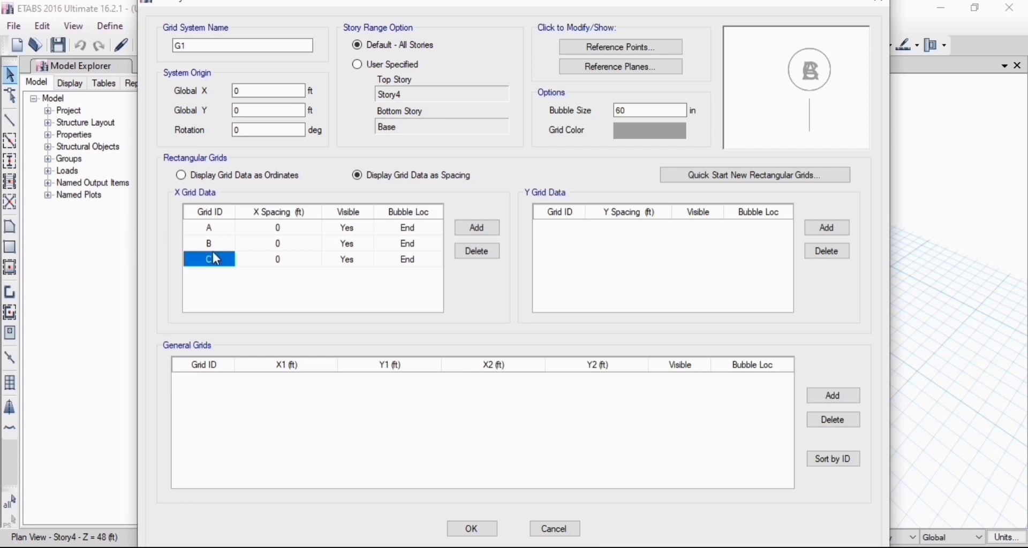
pyautogui.click(487, 229)
pyautogui.click(489, 232)
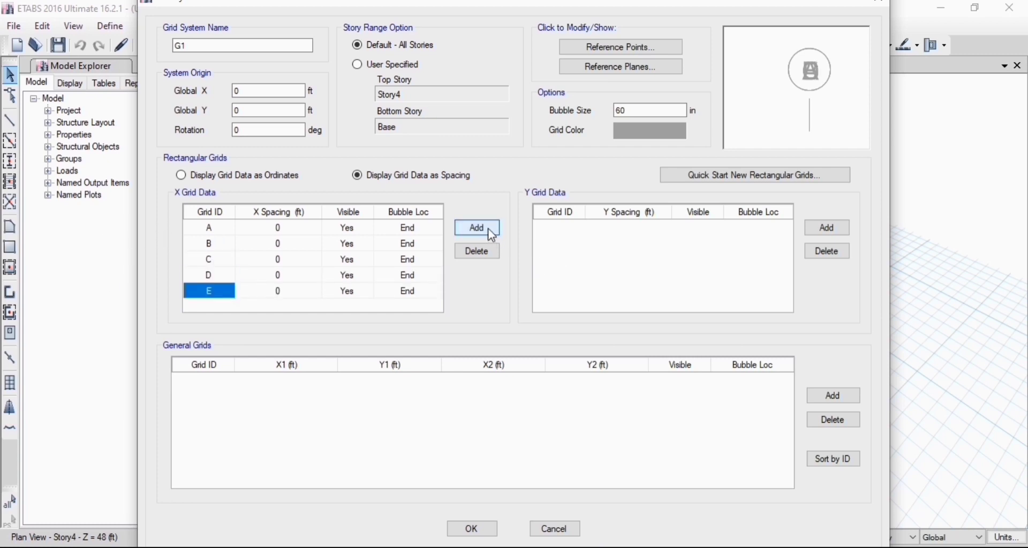
pyautogui.click(825, 229)
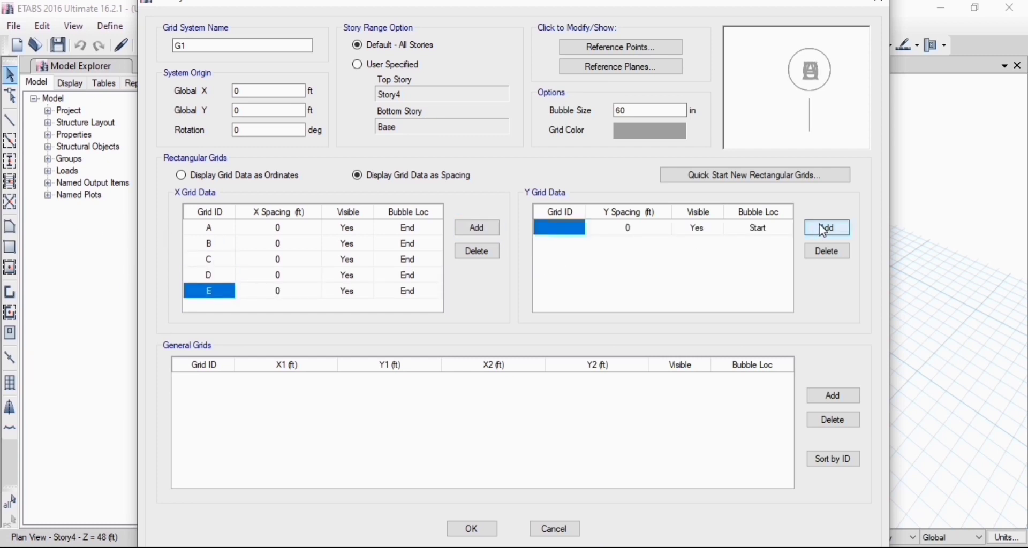
pyautogui.click(824, 229)
pyautogui.click(824, 229)
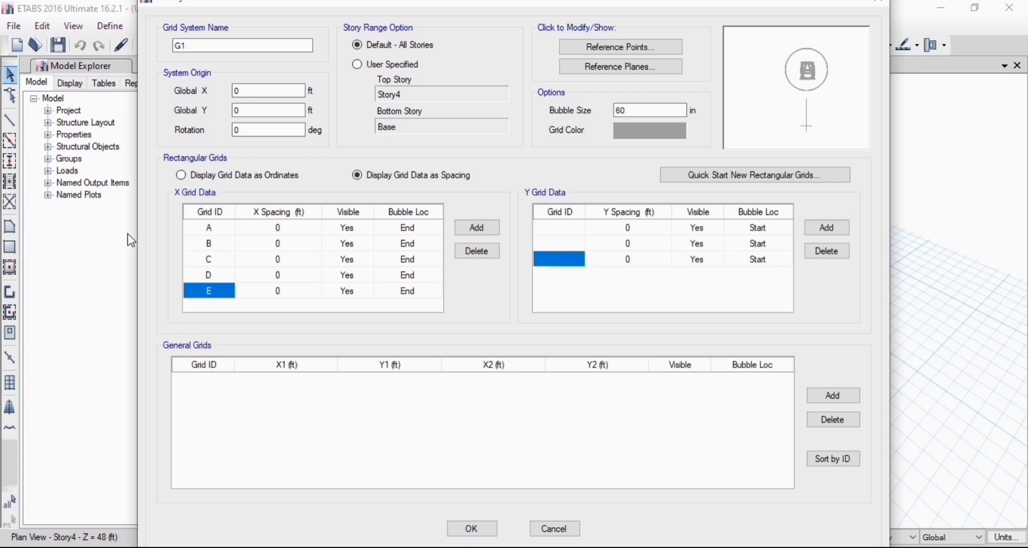
# Name the three Y grid lines 1, 2 and 3
pyautogui.click(282, 227)
pyautogui.click(558, 232)
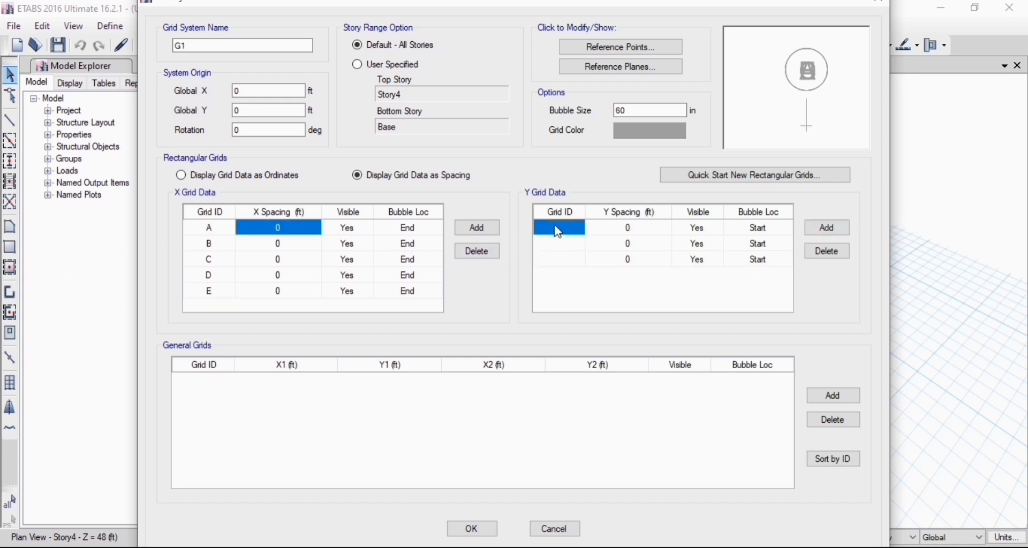
pyautogui.write('1')
pyautogui.click(570, 247)
pyautogui.write('2')
pyautogui.click(572, 260)
pyautogui.write('3')
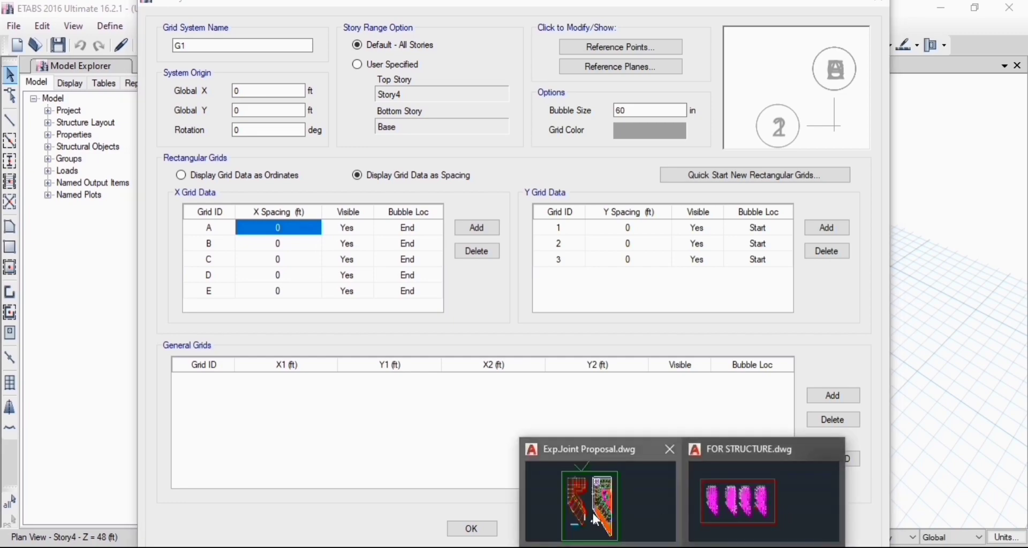
# Check the first horizontal bay in the AutoCAD Exp.Joint Proposal drawing and set the X spacing of grid A to 13.25 ft in ETABS
pyautogui.click(589, 496)
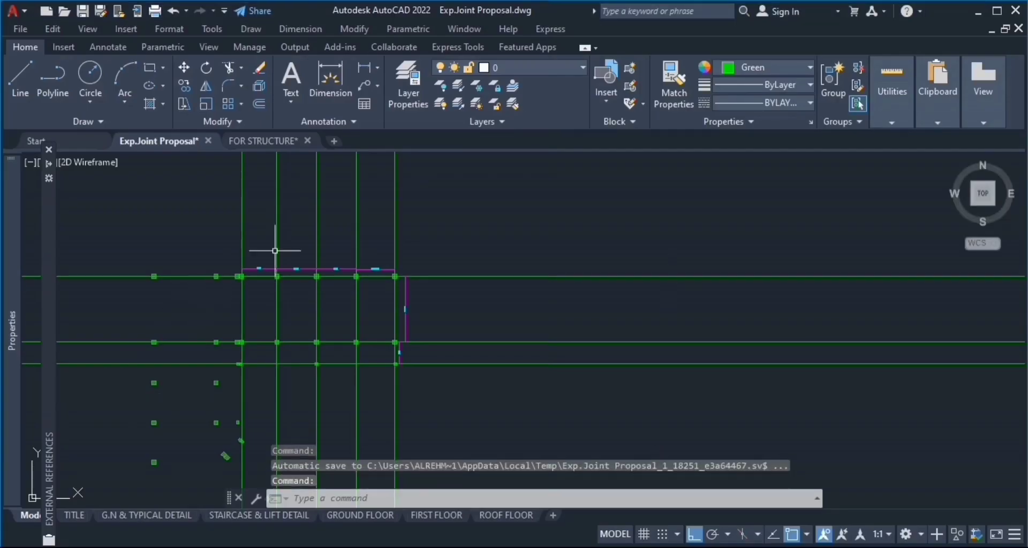
pyautogui.scroll(2, 237, 272)
pyautogui.scroll(8, 249, 280)
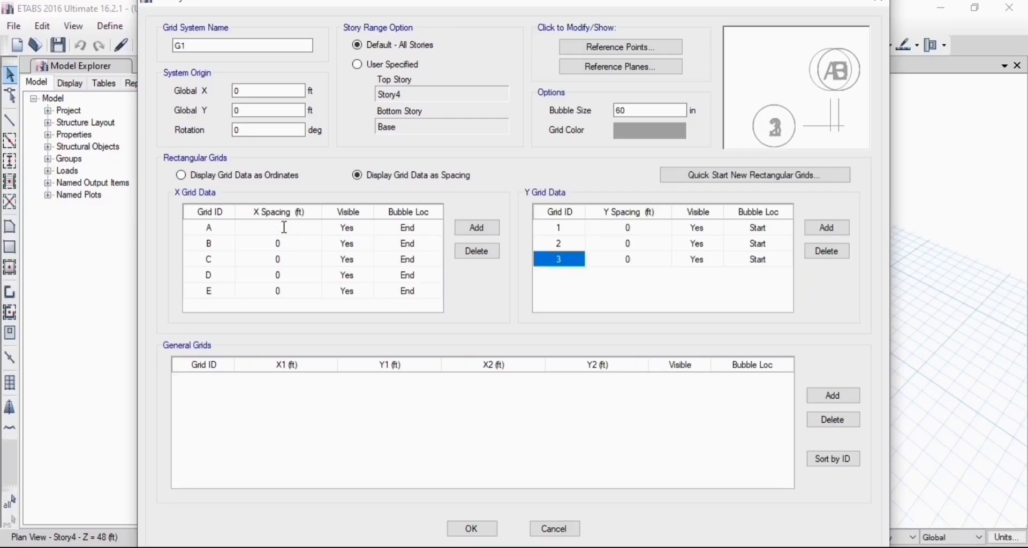
pyautogui.write('13.25')
pyautogui.click(303, 248)
# Check the two middle horizontal bays in the AutoCAD drawing and set the X spacing of grids B and C to 15 ft in ETABS
pyautogui.moveTo(696, 543)
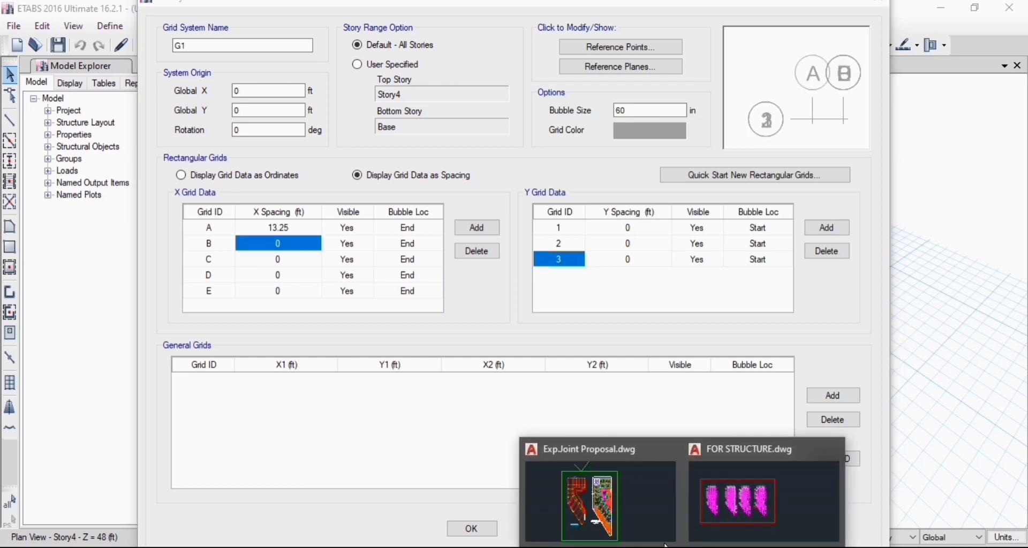
pyautogui.click(664, 524)
pyautogui.scroll(-4, 128, 332)
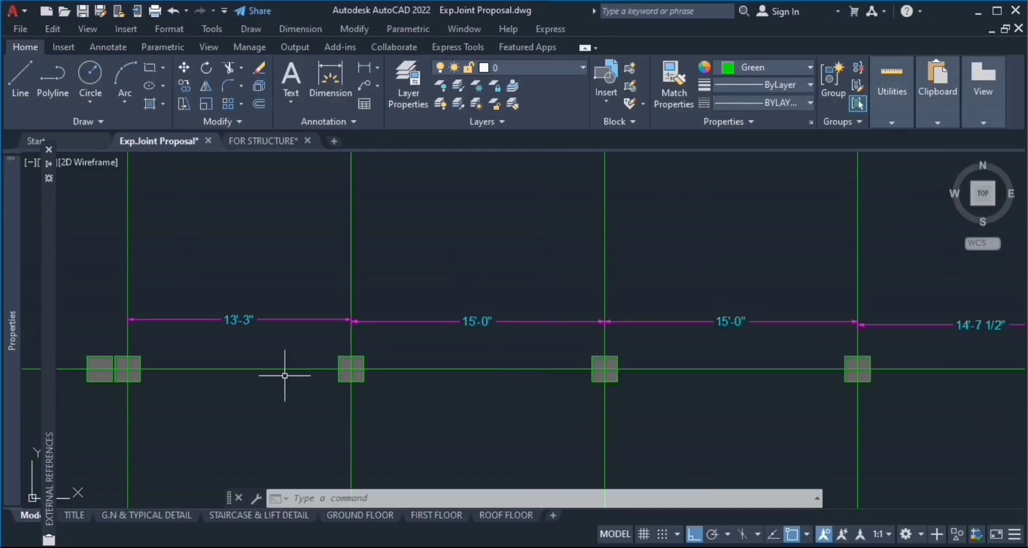
pyautogui.scroll(-2, 282, 367)
pyautogui.click(632, 544)
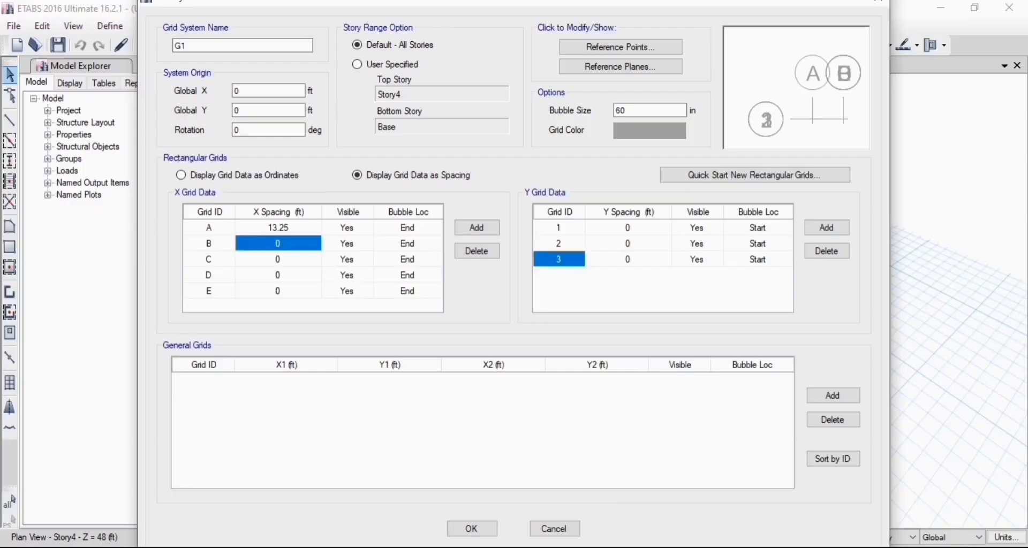
pyautogui.click(283, 260)
pyautogui.click(288, 244)
pyautogui.write('15')
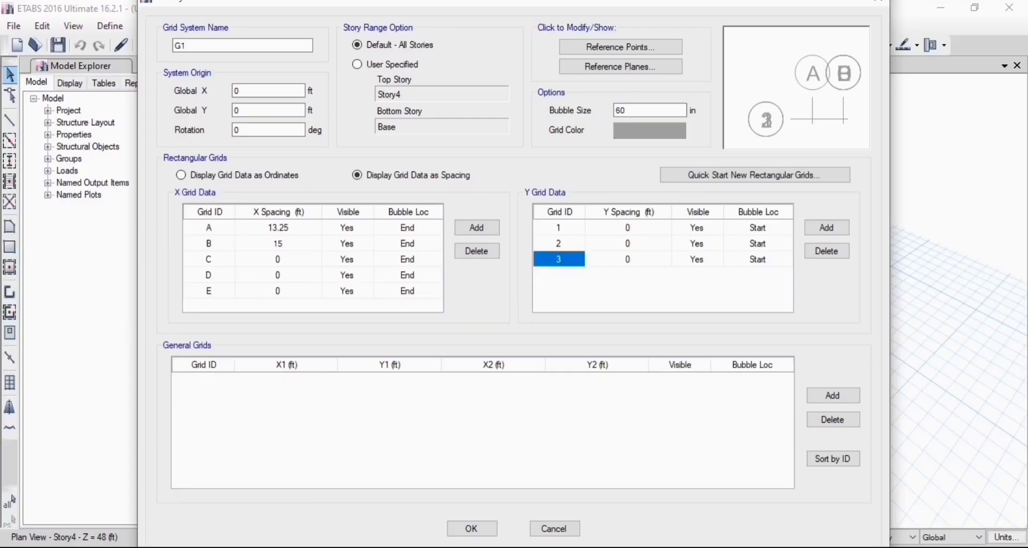
pyautogui.press('Return')
pyautogui.write('1')
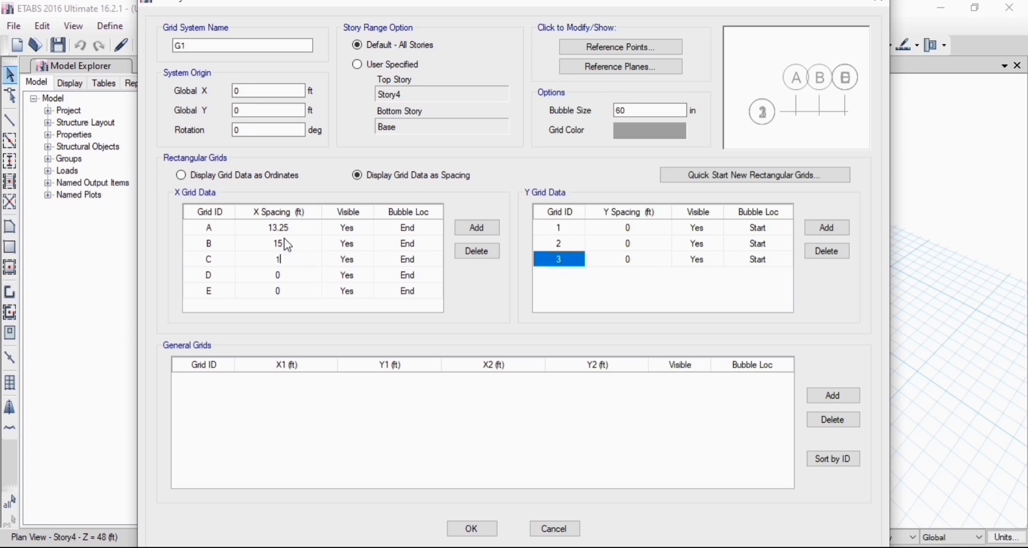
pyautogui.write('5')
pyautogui.press('Return')
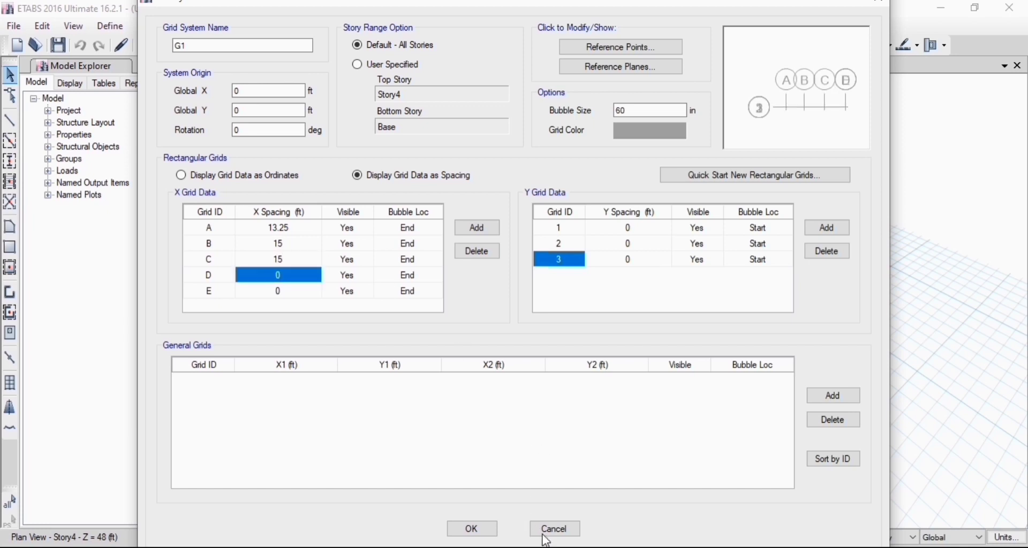
# Check the last horizontal bay in the AutoCAD drawing and set the X spacing of grid D to 14.625 ft in ETABS
pyautogui.click(642, 507)
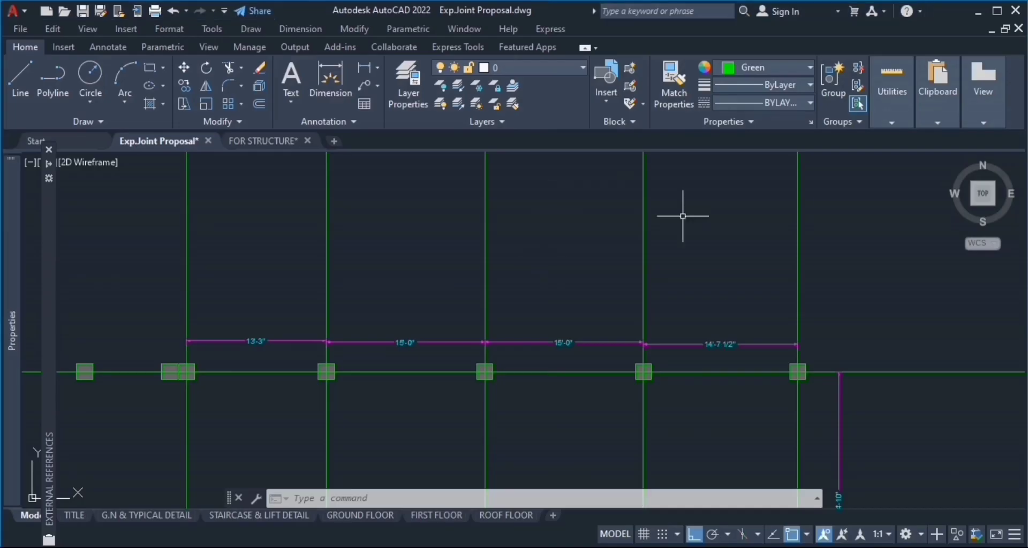
pyautogui.scroll(8, 682, 429)
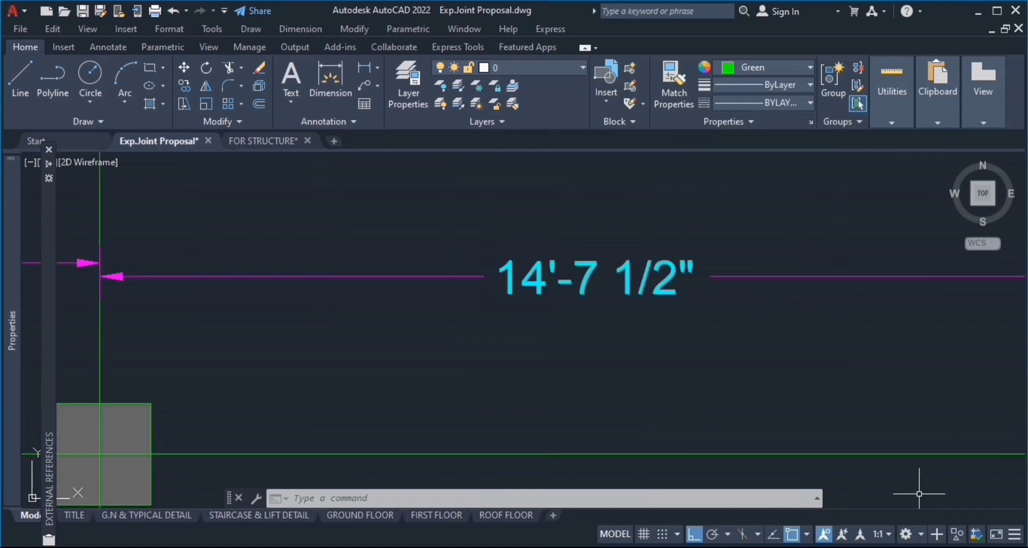
pyautogui.hotkey('alt', 'Tab')
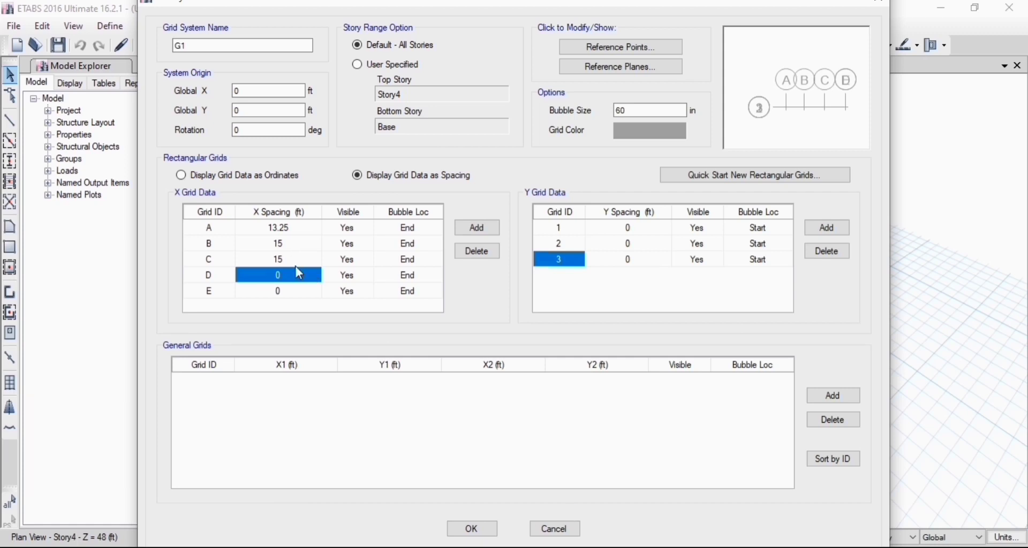
pyautogui.write('14')
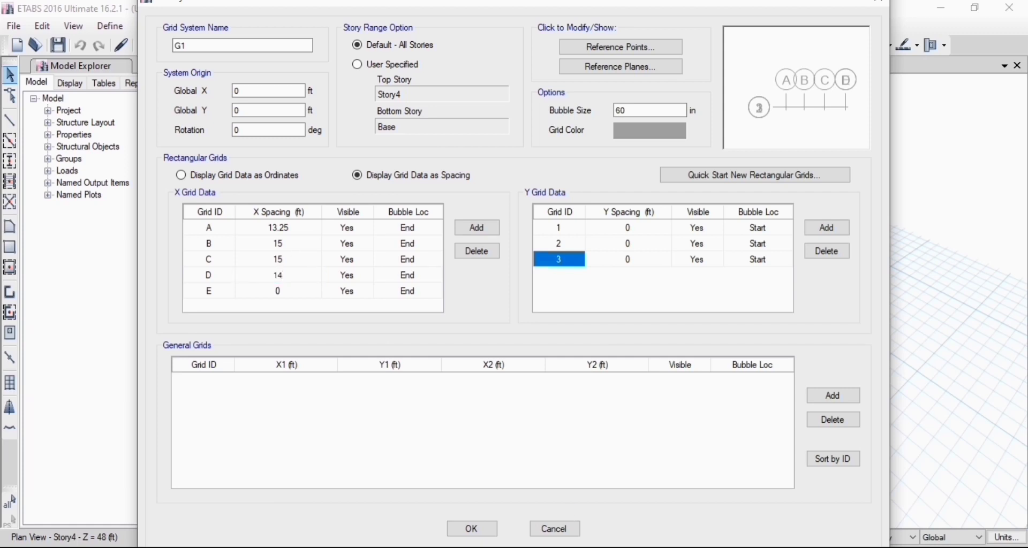
pyautogui.write('.625')
# Check the lower vertical bay in the AutoCAD drawing and set the Y spacing of grid 1 to 8.25 ft in ETABS
pyautogui.click(637, 231)
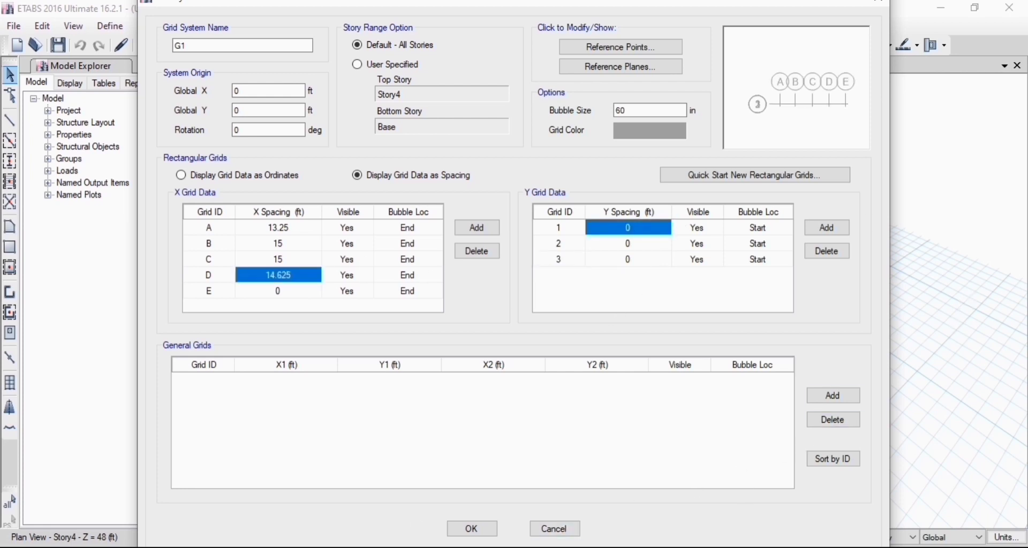
pyautogui.moveTo(684, 545)
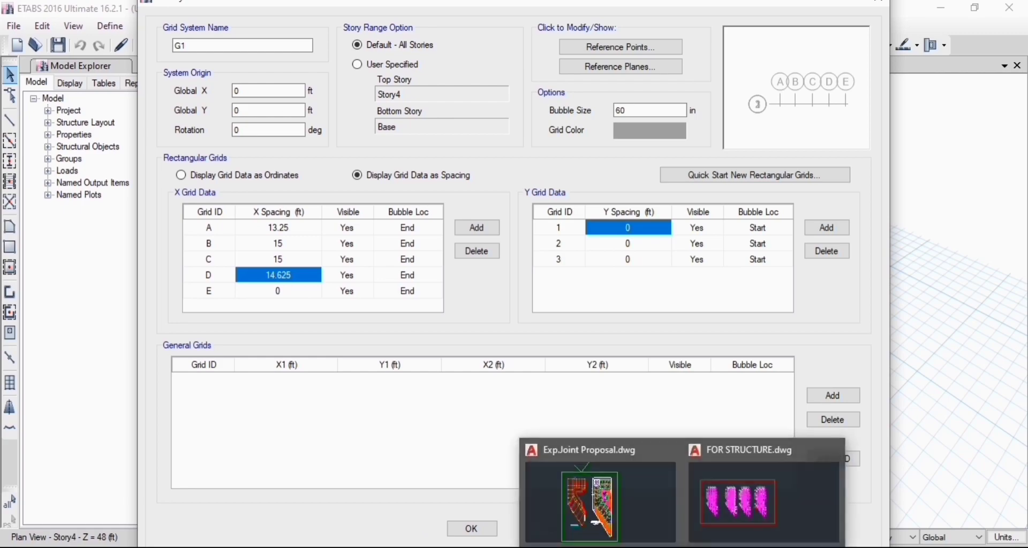
pyautogui.click(608, 503)
pyautogui.scroll(-10, 532, 315)
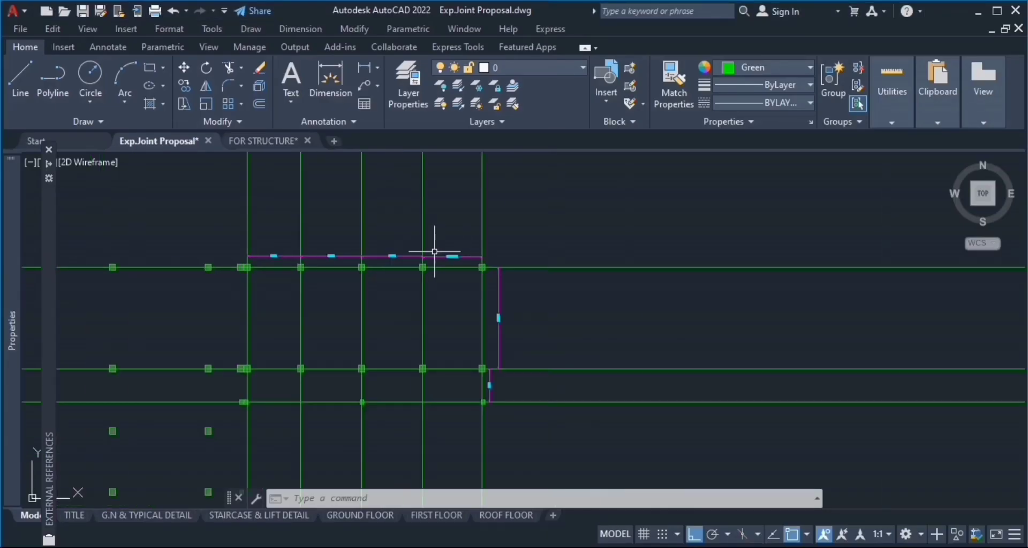
pyautogui.scroll(4, 500, 415)
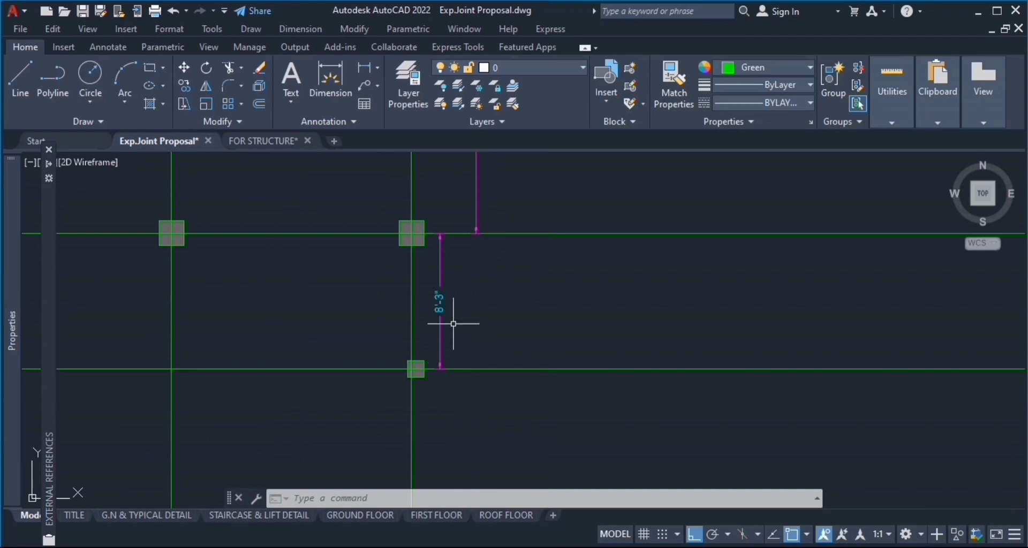
pyautogui.scroll(4, 486, 362)
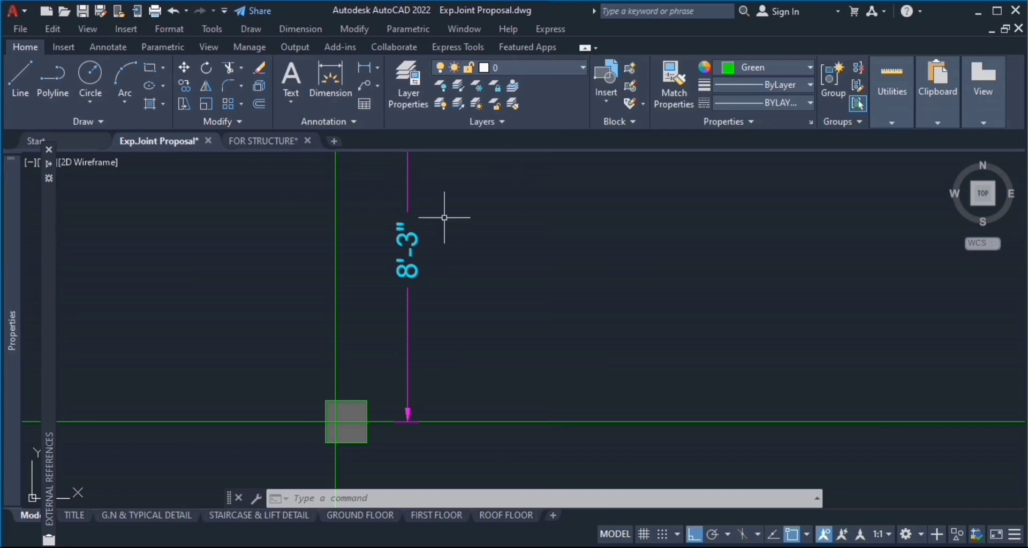
pyautogui.click(407, 378)
pyautogui.press('Escape')
pyautogui.press('Escape')
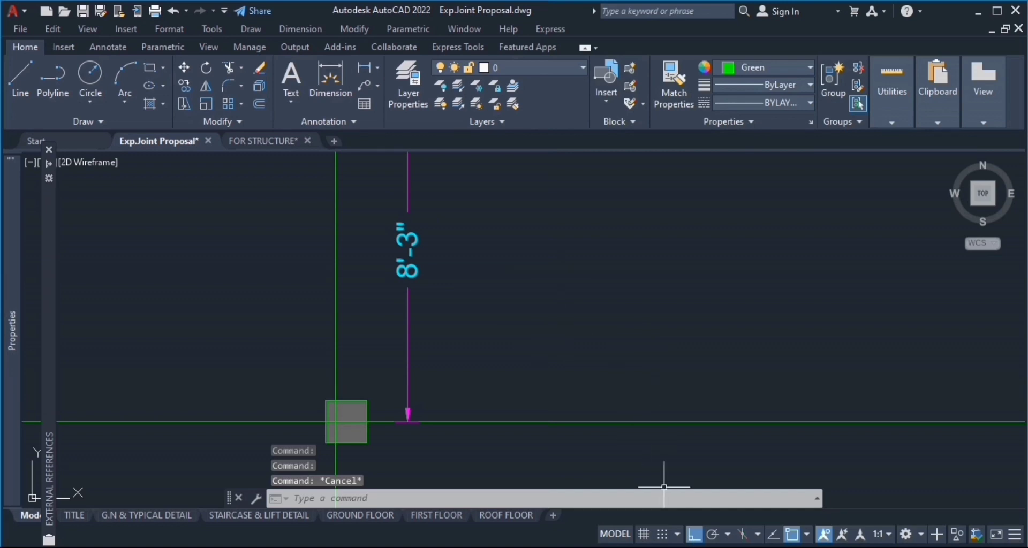
pyautogui.click(659, 529)
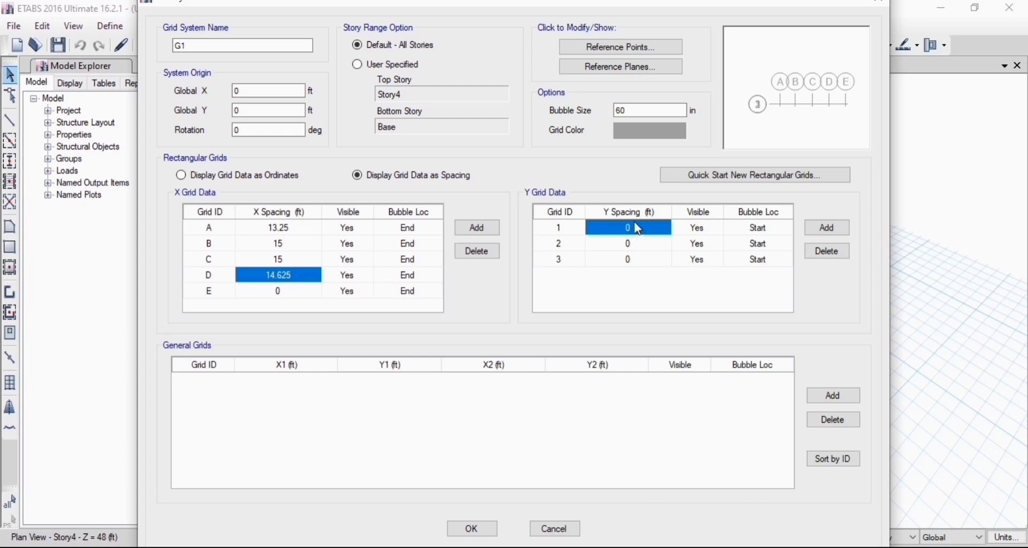
pyautogui.write('8.')
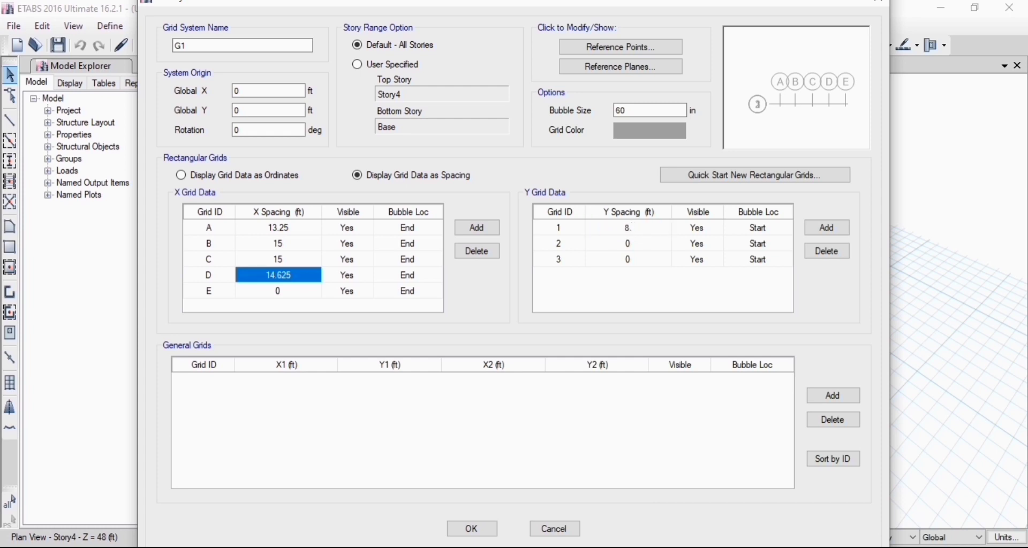
pyautogui.write('25')
# Check the upper vertical bay in AutoCAD, set the Y spacing of grid 2 to 24.833 ft in ETABS, and accept the grid system data
pyautogui.click(653, 246)
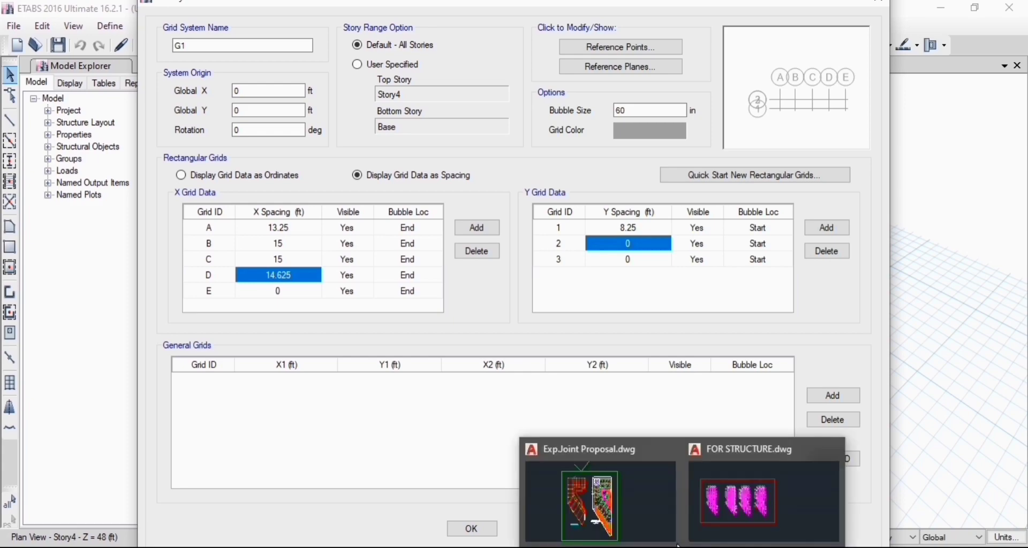
pyautogui.click(622, 509)
pyautogui.scroll(-3, 407, 350)
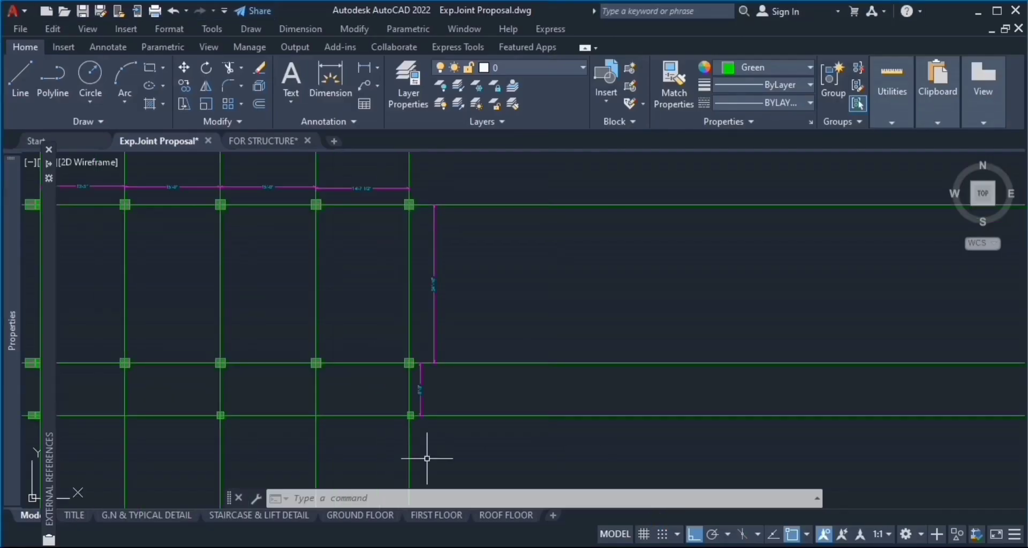
pyautogui.scroll(7, 423, 346)
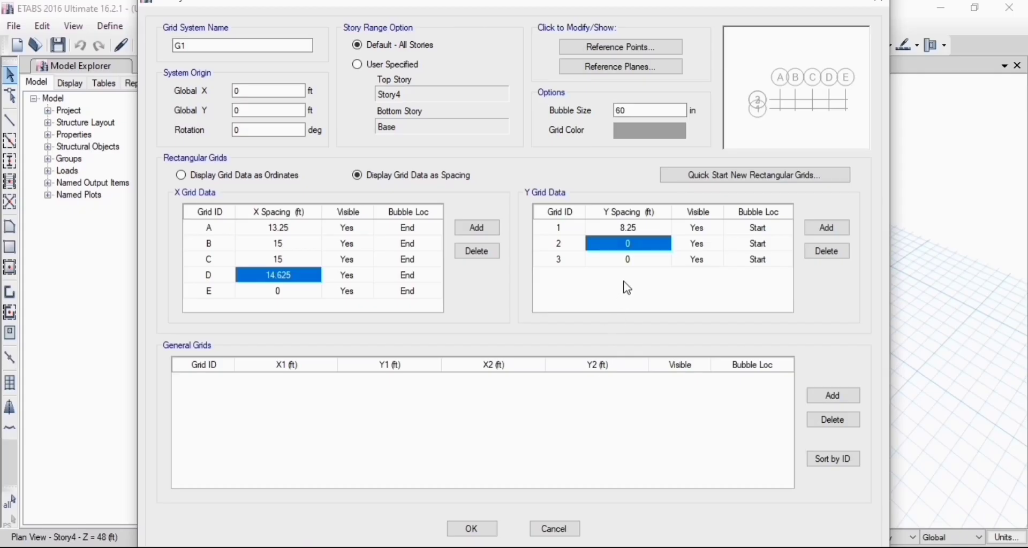
pyautogui.write('24')
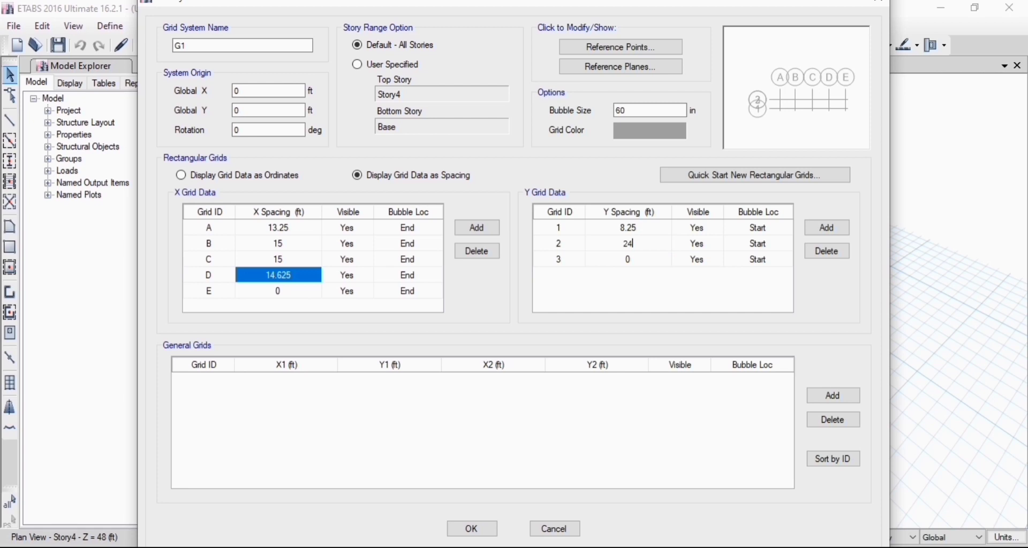
pyautogui.write('.833')
pyautogui.click(472, 529)
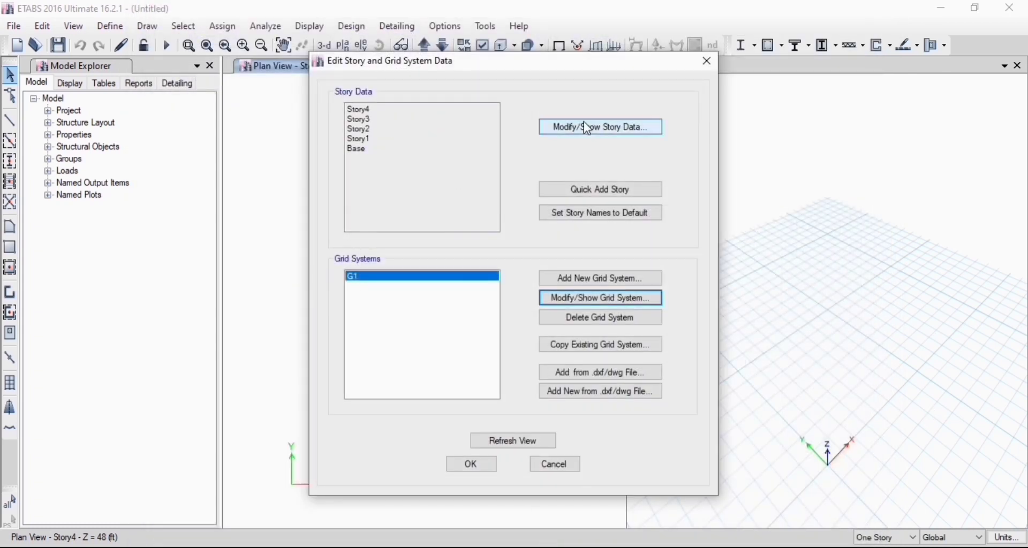
# Open the story data in ETABS and examine the floor plans of FOR STRUCTURE.dwg in AutoCAD
pyautogui.click(588, 129)
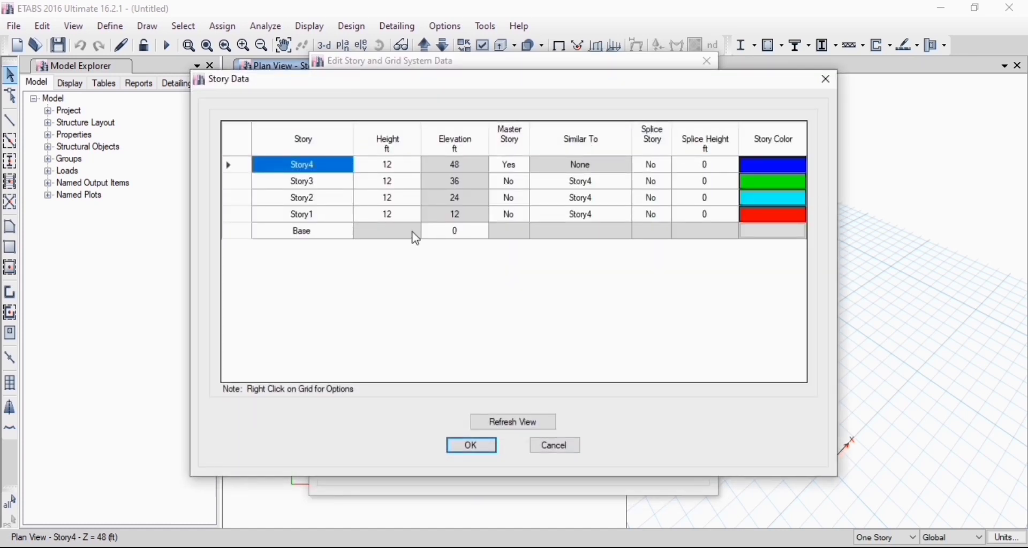
pyautogui.click(682, 547)
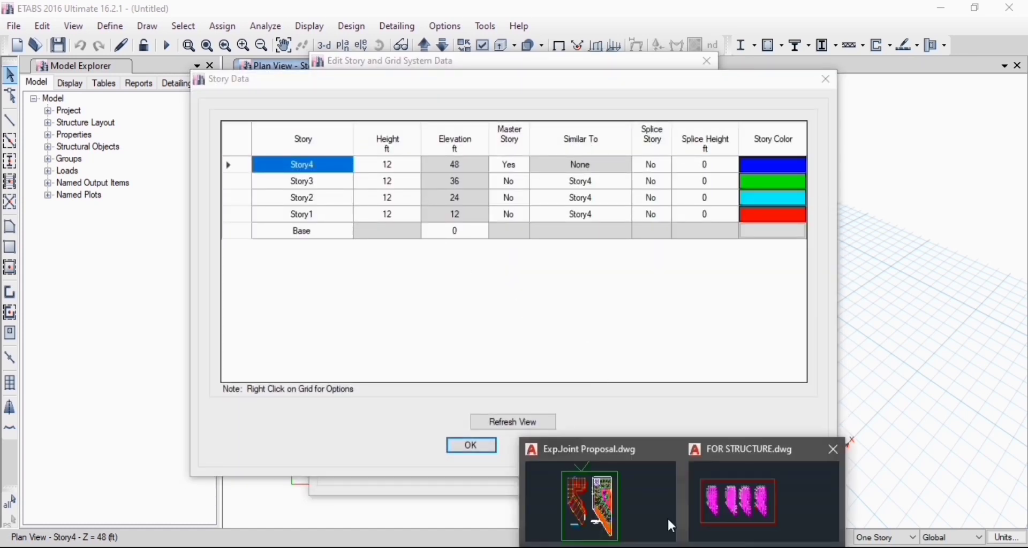
pyautogui.click(732, 499)
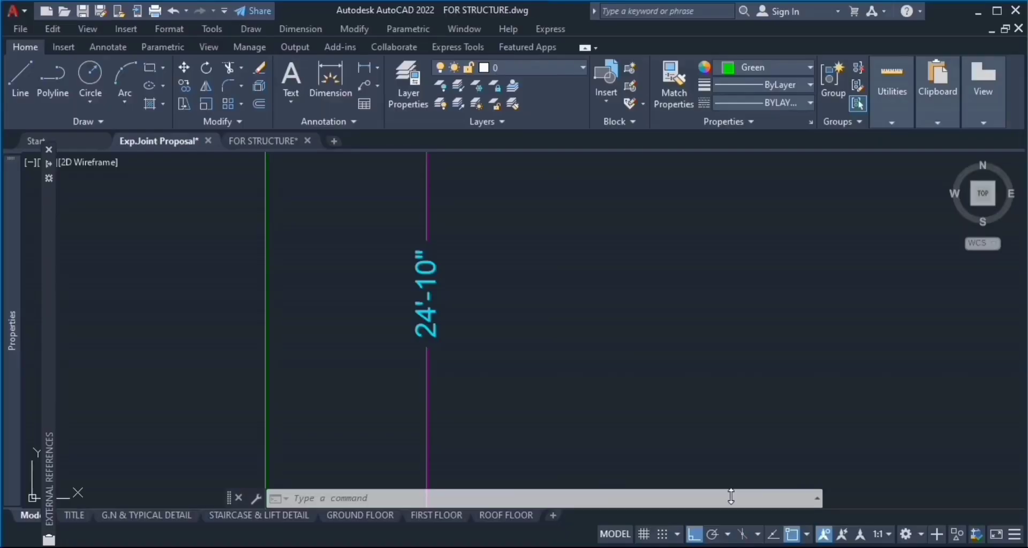
pyautogui.scroll(-2, 345, 284)
pyautogui.scroll(1, 356, 335)
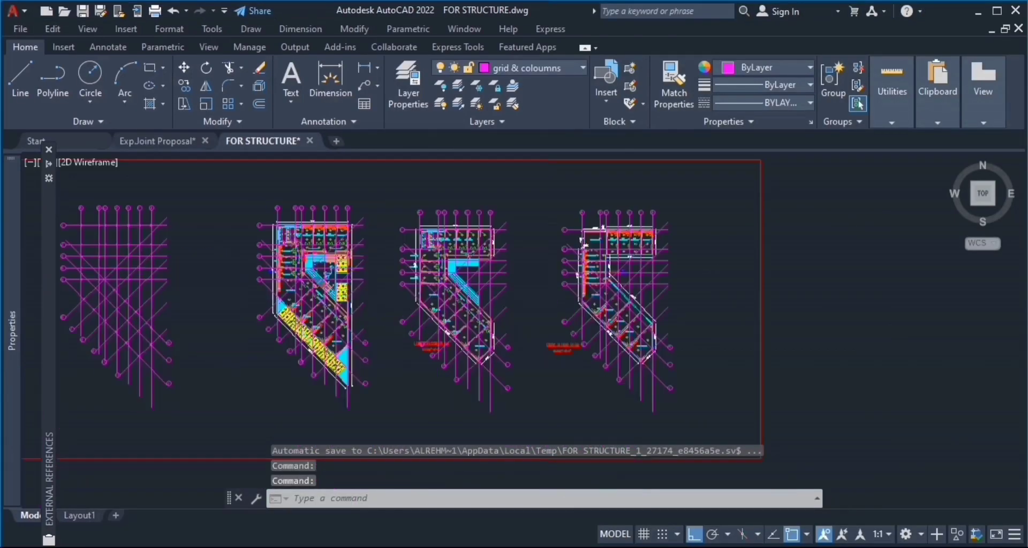
pyautogui.scroll(8, 356, 332)
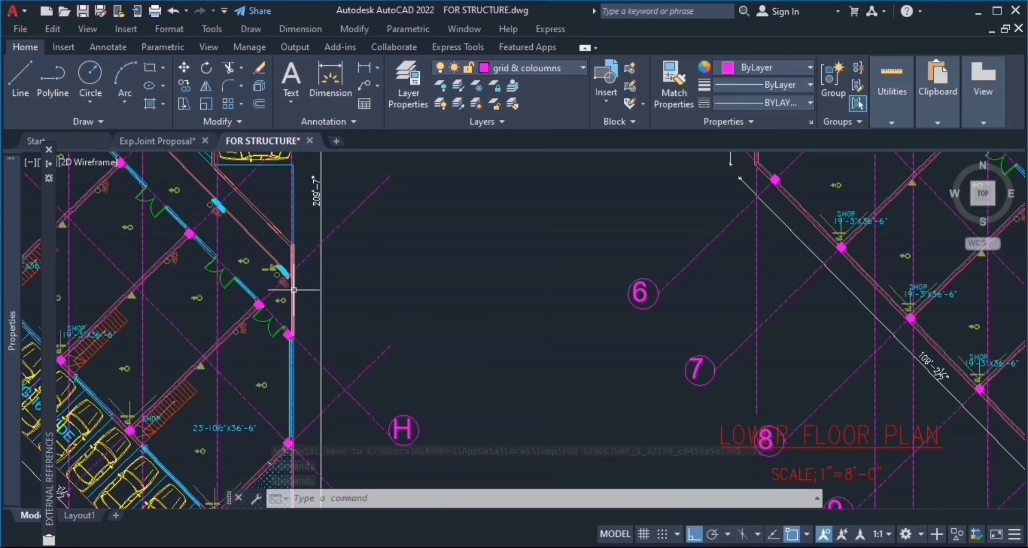
pyautogui.moveTo(295, 291)
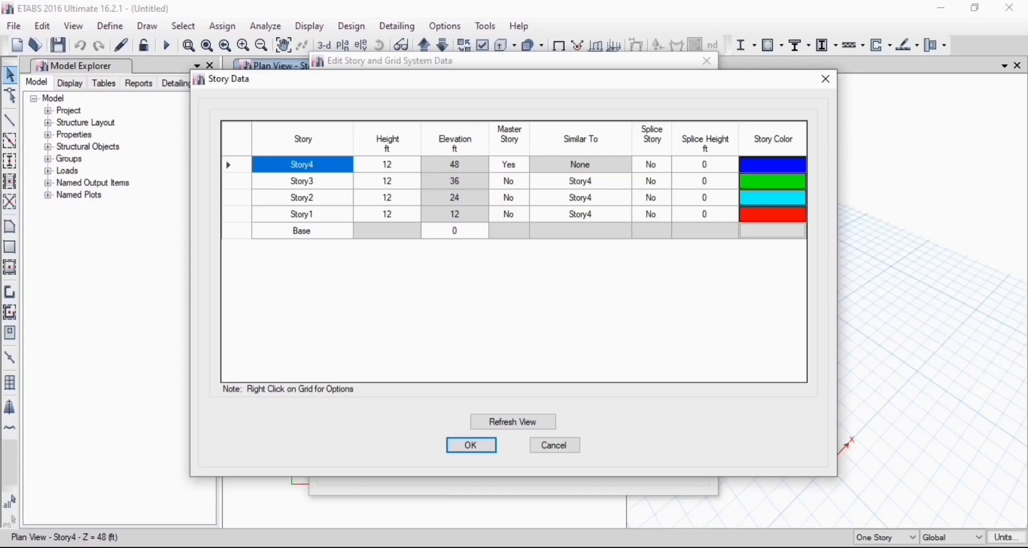
# In the ETABS story data, set the Base elevation to -5.5 ft and the Story1 height to 5.5 ft
pyautogui.click(452, 234)
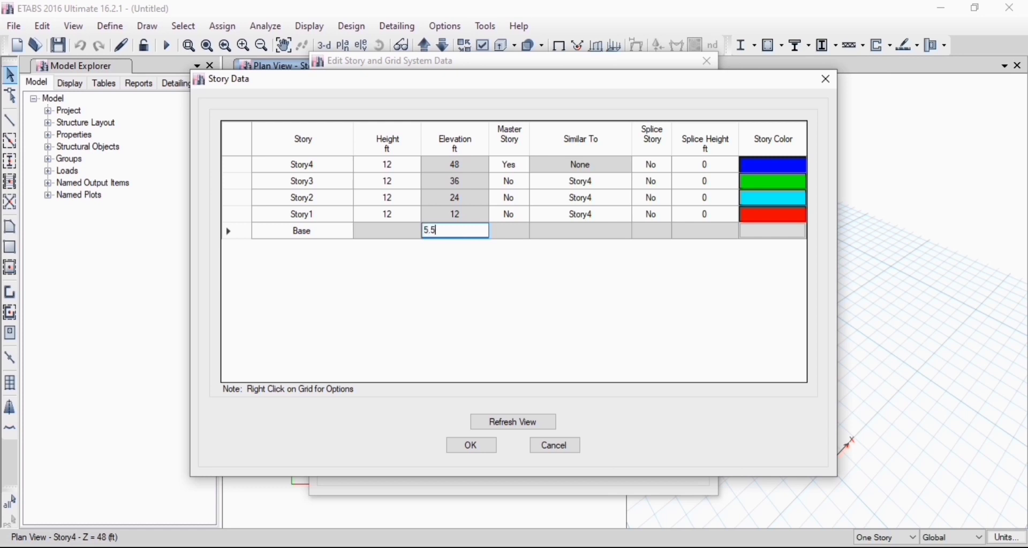
pyautogui.click(442, 215)
pyautogui.click(420, 215)
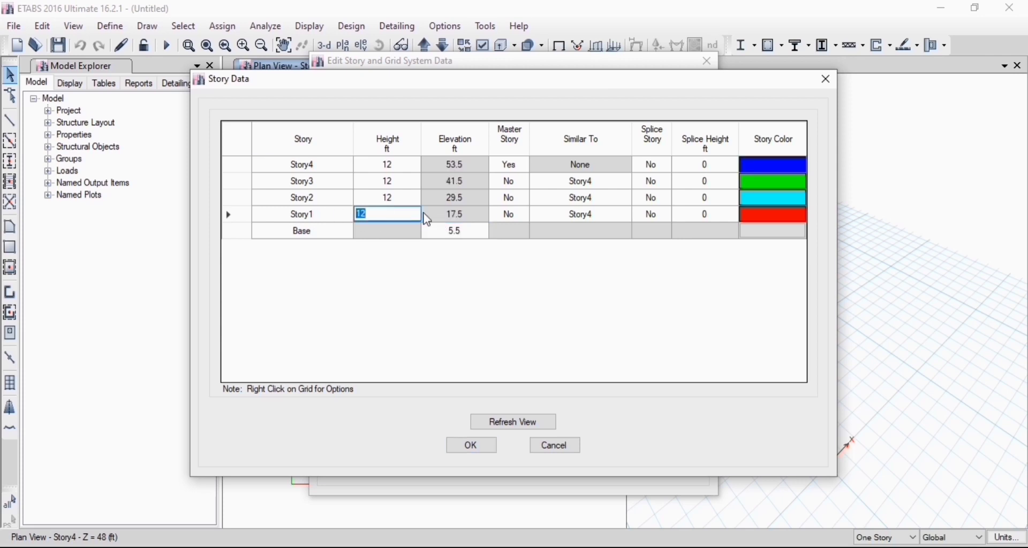
pyautogui.write('5.5')
pyautogui.click(436, 232)
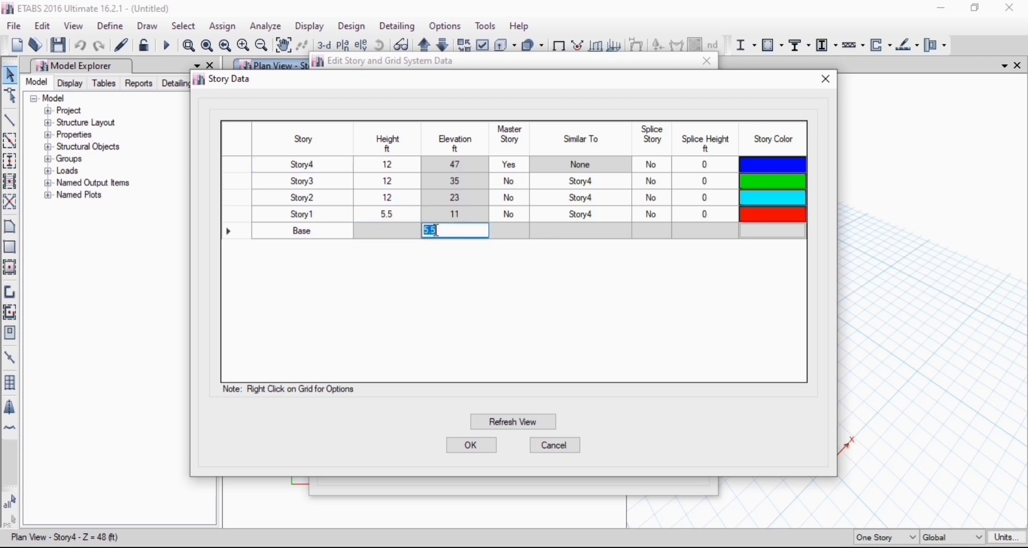
pyautogui.click(426, 234)
pyautogui.write('-')
# Set the story heights to 5.5 ft for Story2, 12 ft for Story3 and 11 ft for Story4
pyautogui.click(401, 199)
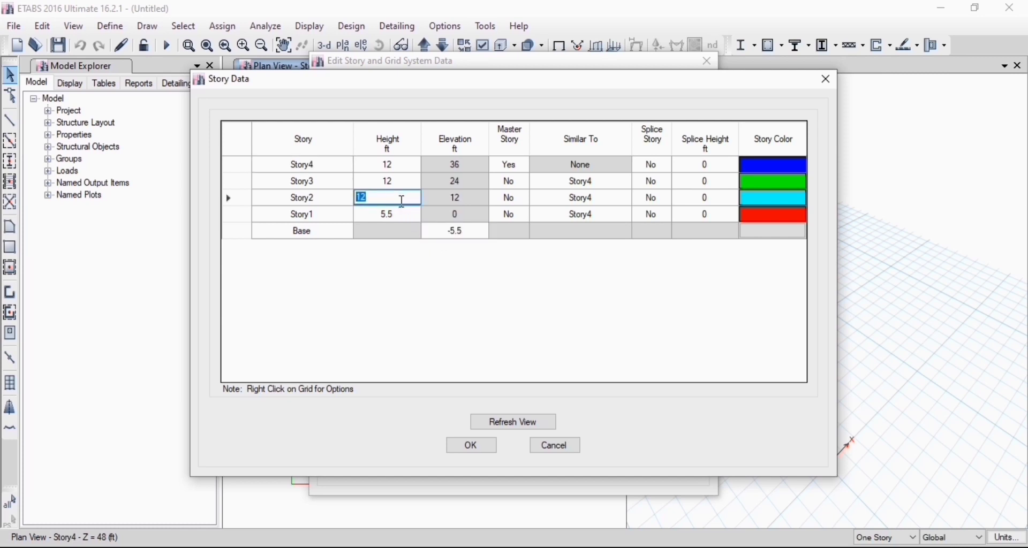
pyautogui.write('5.5')
pyautogui.click(399, 179)
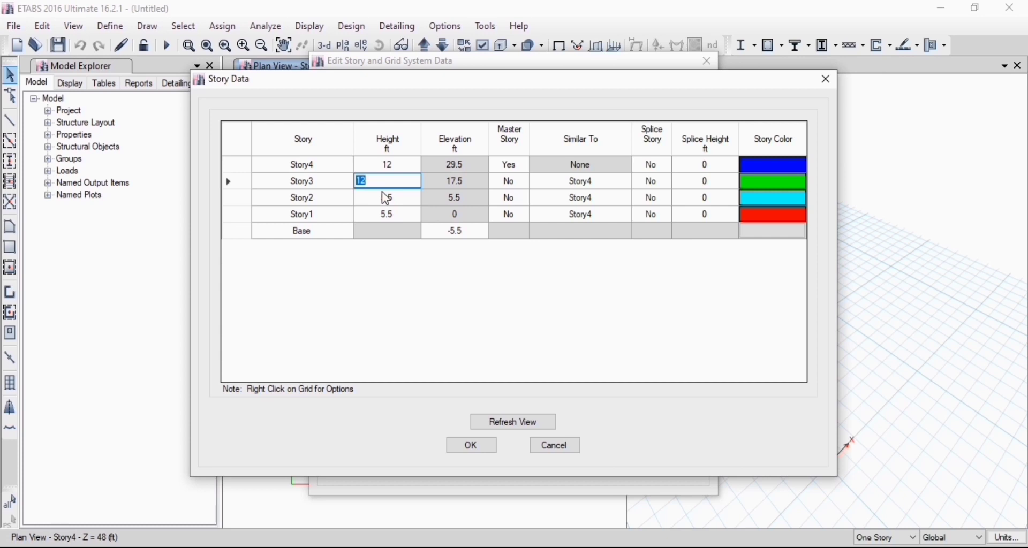
pyautogui.write('11')
pyautogui.press('BackSpace')
pyautogui.write('2')
pyautogui.click(406, 164)
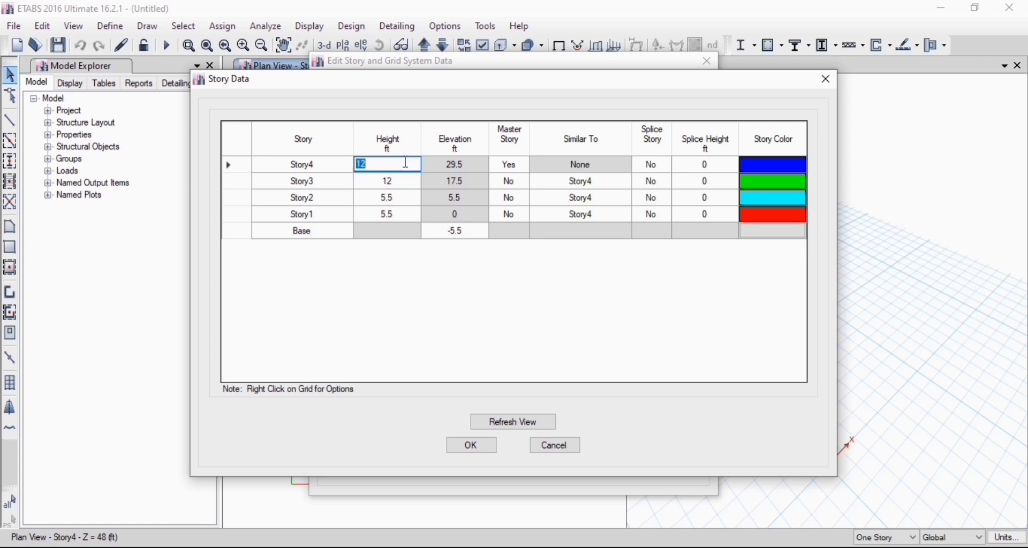
pyautogui.write('11')
# Rename Story1 to Story4 as top of retaining wall, GF, FF and ROOF, and accept the story and grid data
pyautogui.click(311, 213)
pyautogui.press('BackSpace')
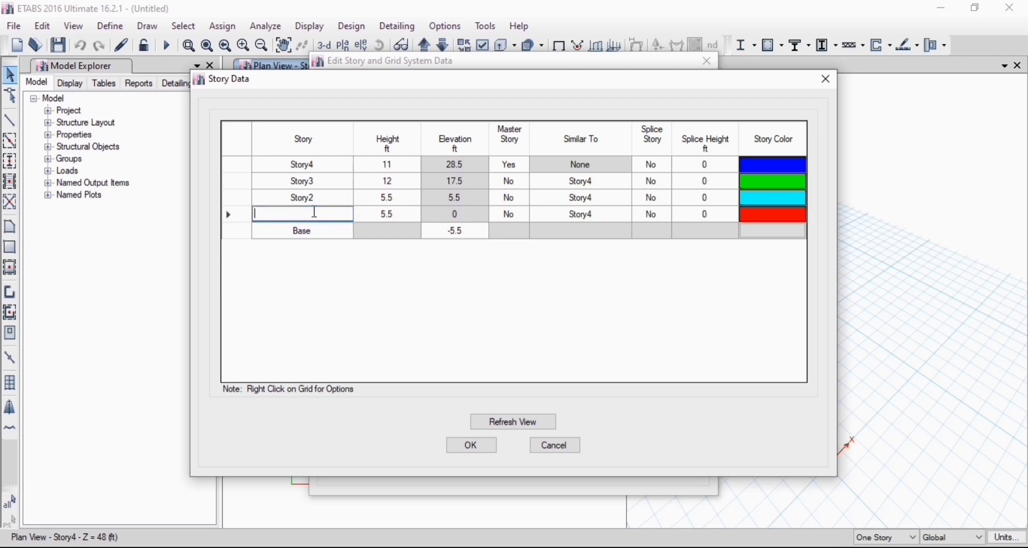
pyautogui.write('top of retaining wall')
pyautogui.click(328, 198)
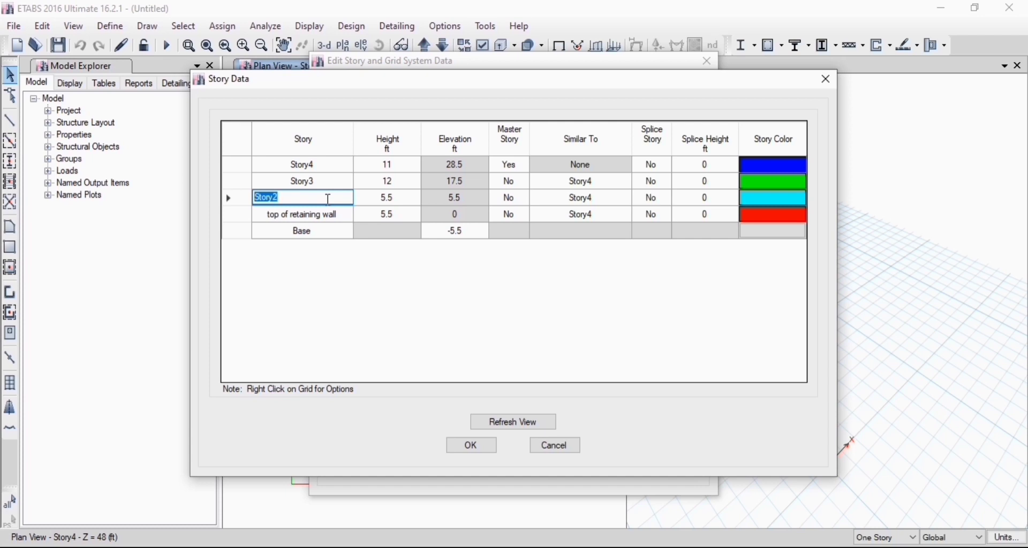
pyautogui.write('Story3')
pyautogui.click(333, 182)
pyautogui.write('FF')
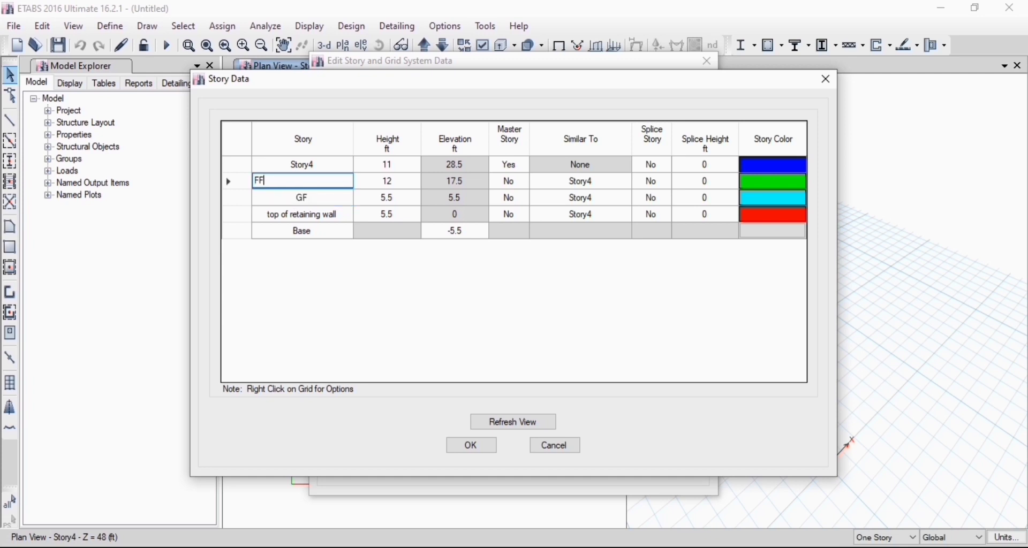
pyautogui.click(319, 166)
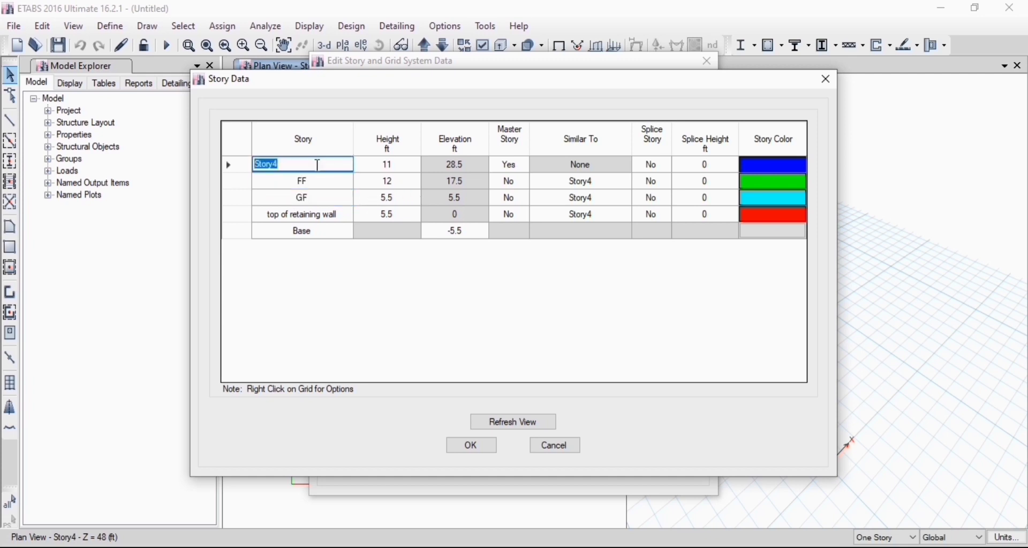
pyautogui.write('ROOF')
pyautogui.press('Return')
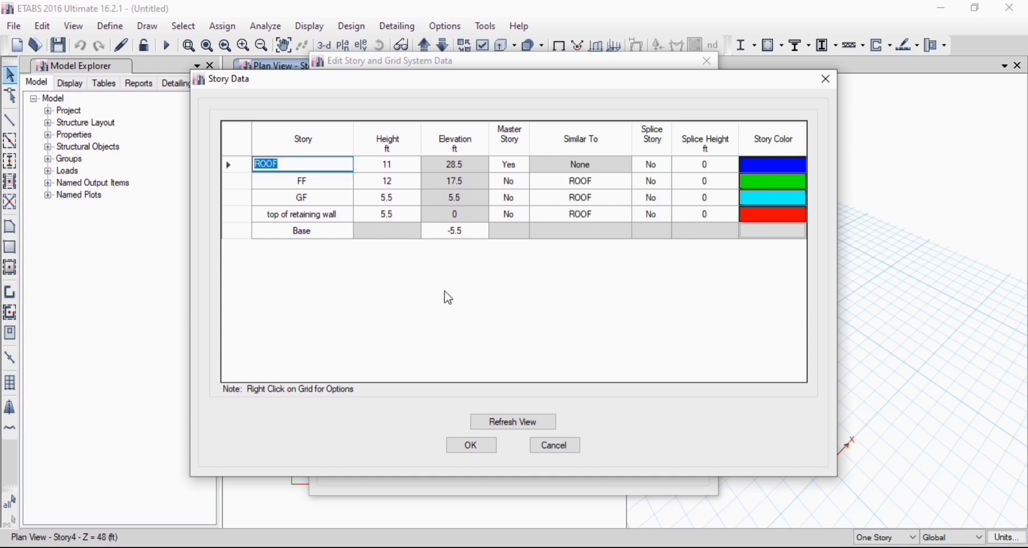
pyautogui.click(470, 447)
pyautogui.click(471, 463)
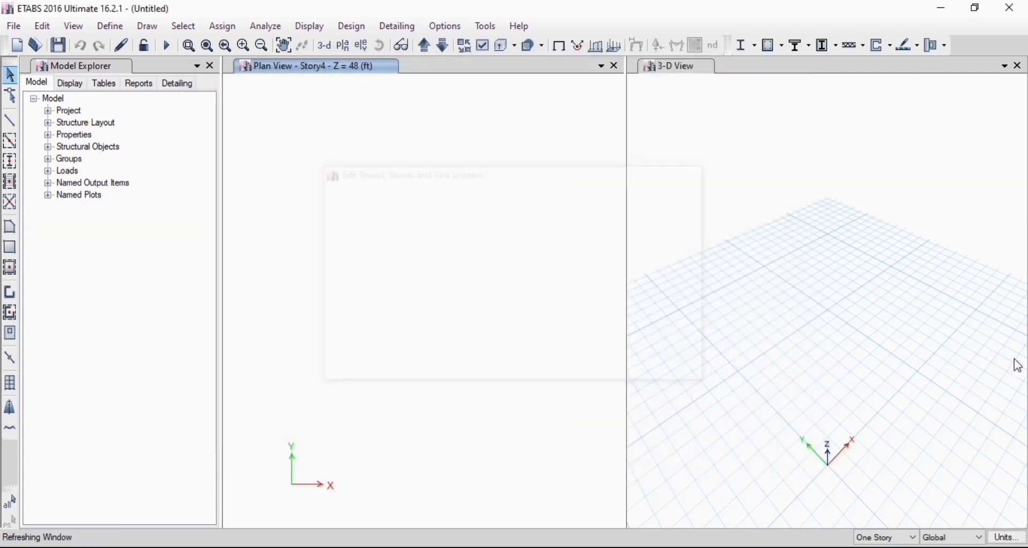
# Show the plan view of story level FF in the active view window
pyautogui.click(326, 46)
pyautogui.click(342, 47)
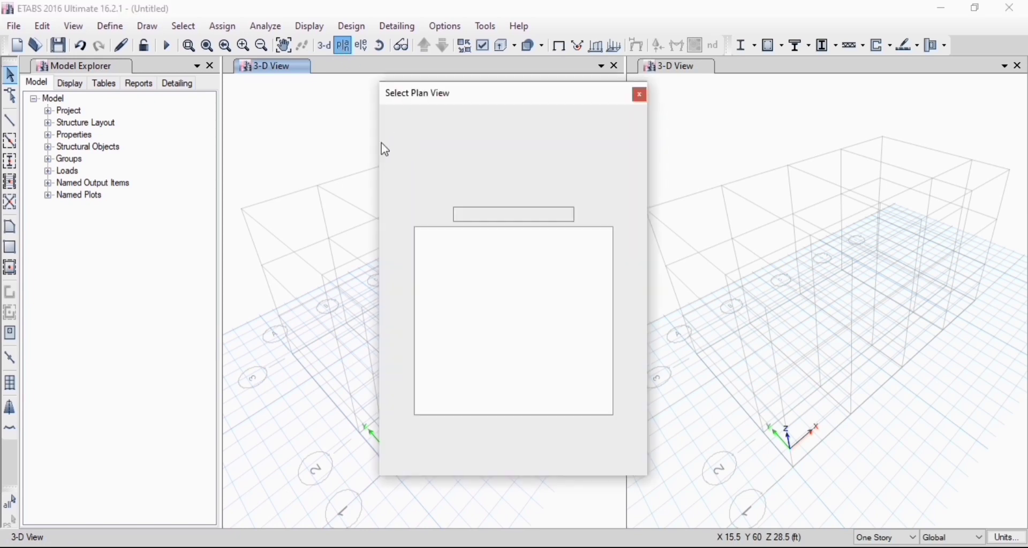
pyautogui.click(461, 245)
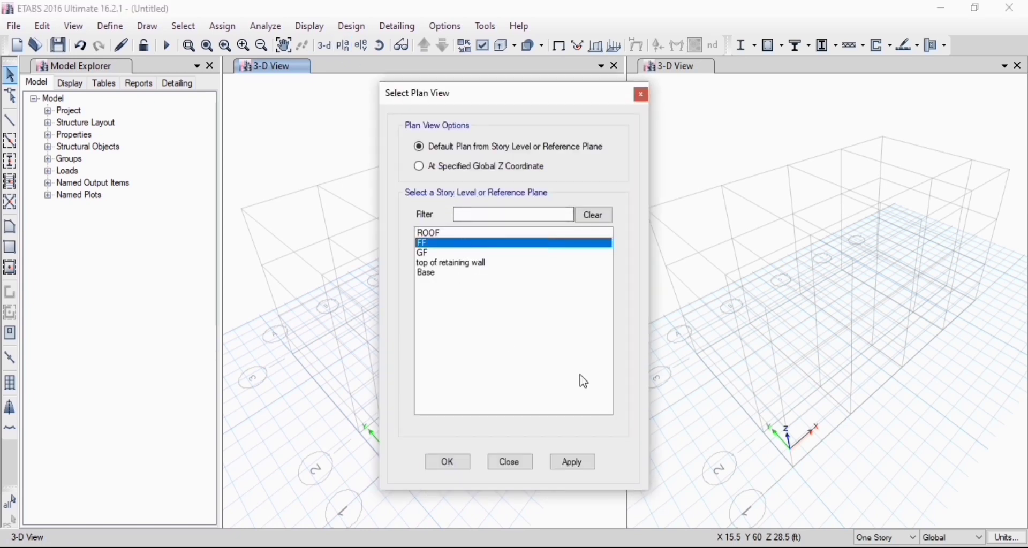
pyautogui.click(578, 465)
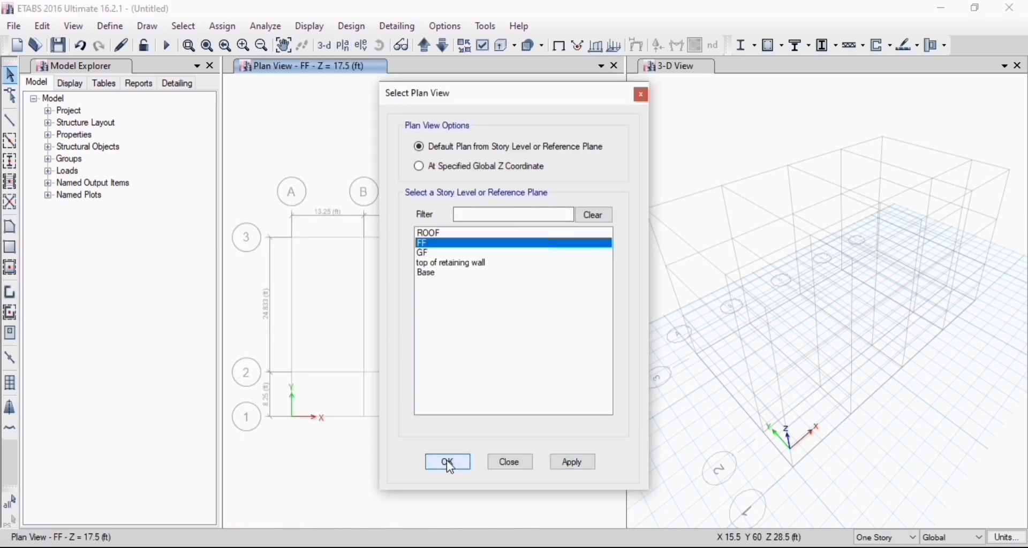
pyautogui.click(449, 464)
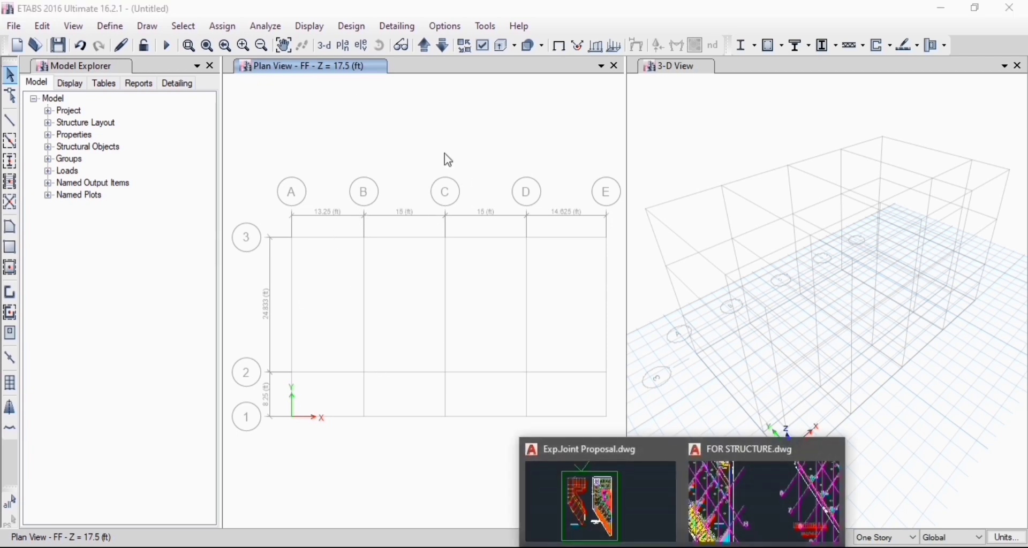
# Add a new material property with region United States, type Concrete and standard User
pyautogui.click(109, 26)
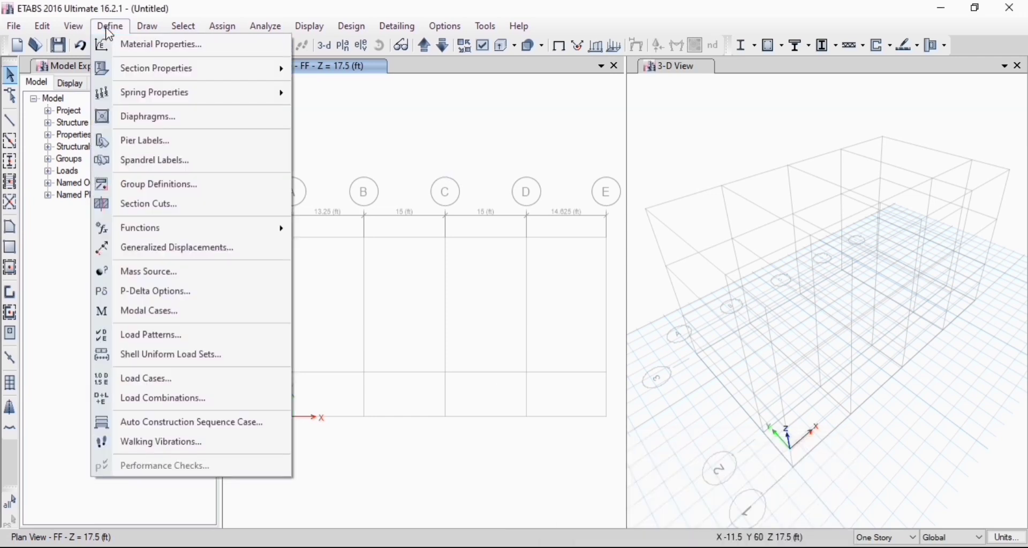
pyautogui.click(152, 43)
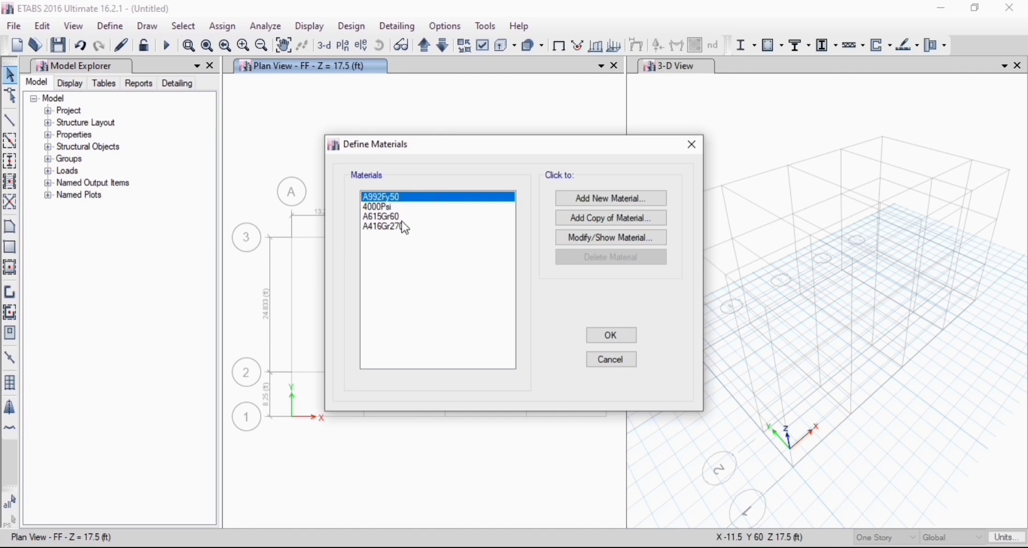
pyautogui.click(606, 201)
pyautogui.click(520, 256)
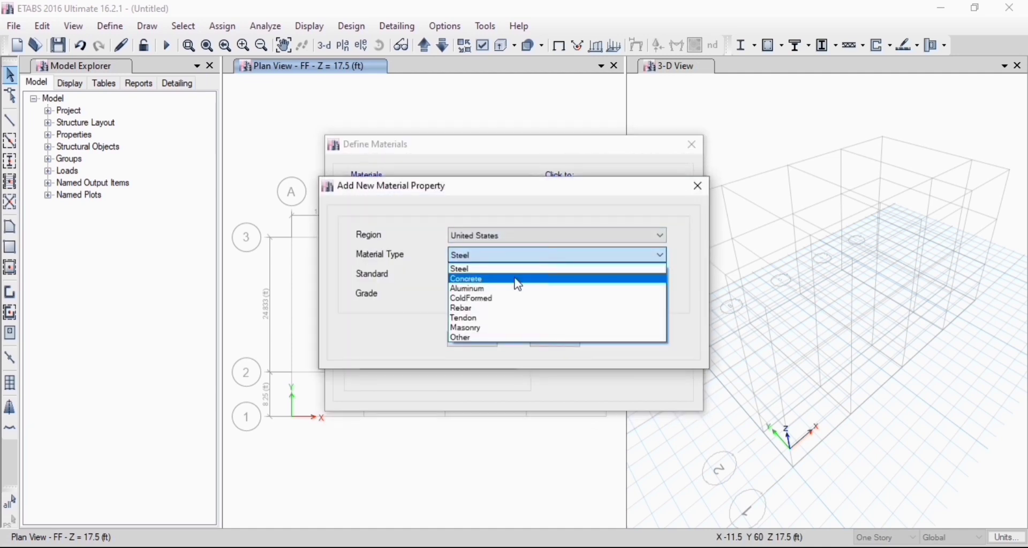
pyautogui.click(519, 279)
pyautogui.click(545, 275)
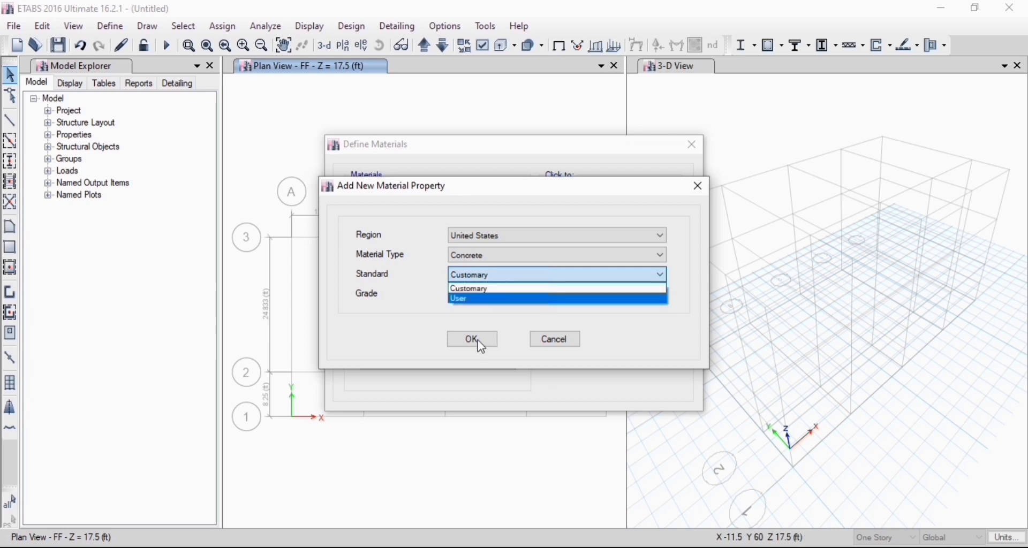
pyautogui.click(494, 300)
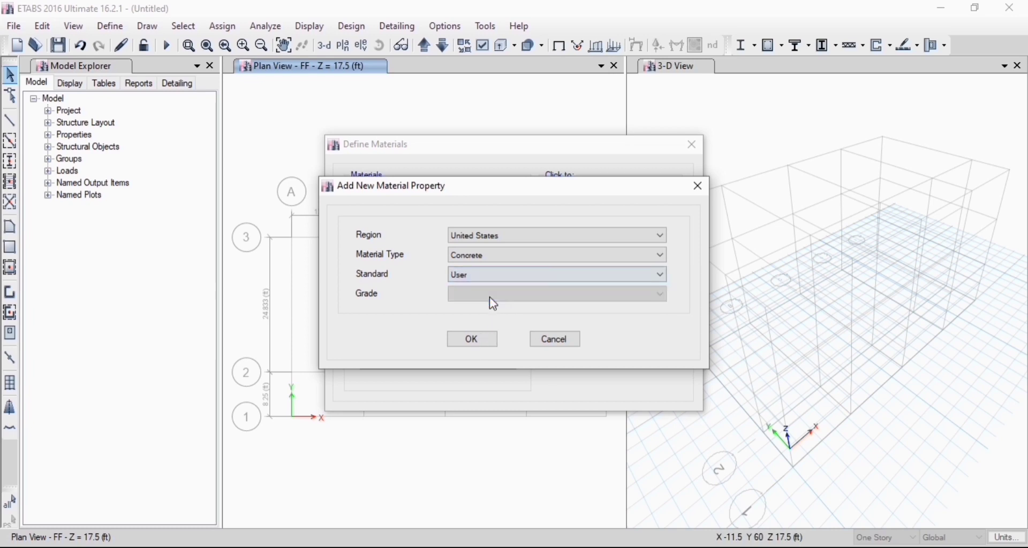
pyautogui.click(480, 342)
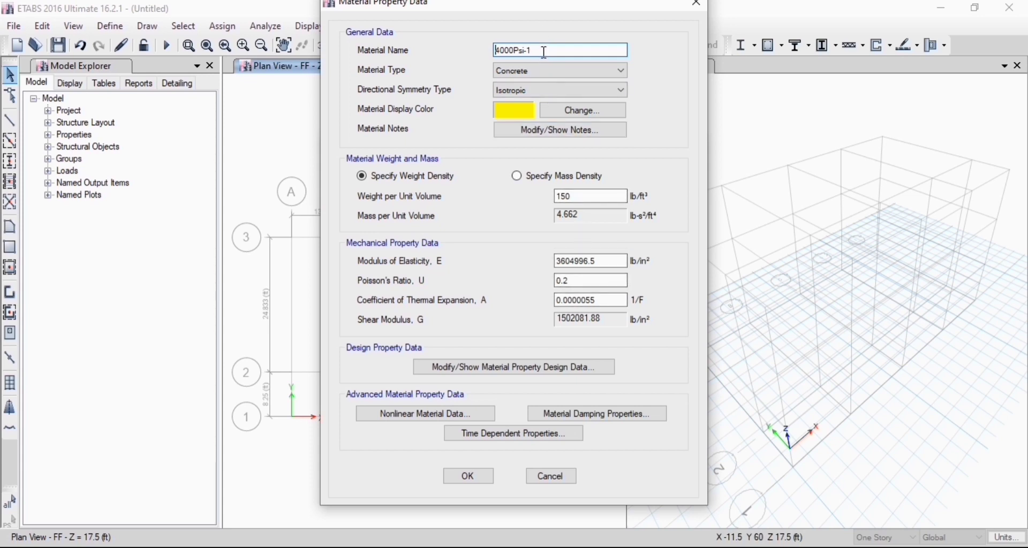
# Name the new concrete material FC = 3000PSI
pyautogui.press('BackSpace')
pyautogui.press('BackSpace')
pyautogui.press('BackSpace')
pyautogui.press('BackSpace')
pyautogui.press('BackSpace')
pyautogui.press('BackSpace')
pyautogui.press('BackSpace')
pyautogui.press('BackSpace')
pyautogui.press('BackSpace')
pyautogui.write('FC =')
pyautogui.press('BackSpace')
pyautogui.write('-')
pyautogui.write('= 3000')
pyautogui.write('PSI')
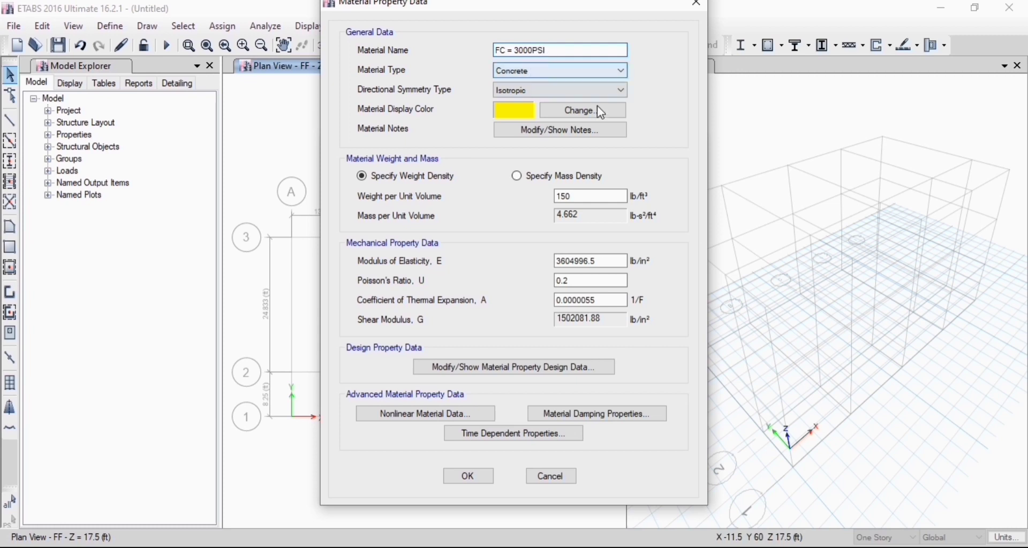
# Set the material's modulus of elasticity with the formula 57000*(3000)^.5 in lb/in²
pyautogui.click(605, 261)
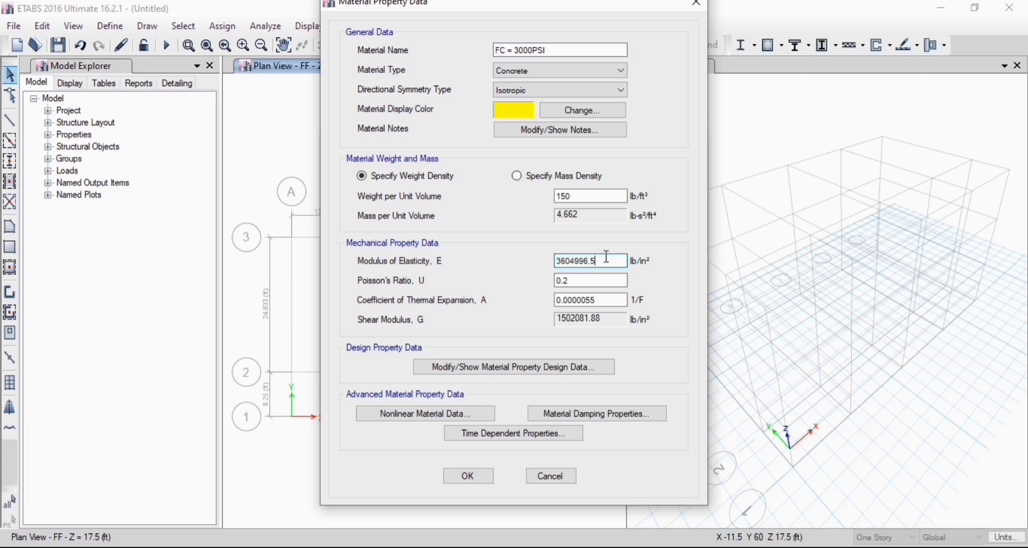
pyautogui.press('BackSpace')
pyautogui.press('BackSpace')
pyautogui.press('BackSpace')
pyautogui.press('BackSpace')
pyautogui.press('BackSpace')
pyautogui.press('BackSpace')
pyautogui.press('BackSpace')
pyautogui.press('BackSpace')
pyautogui.press('BackSpace')
pyautogui.write('57')
pyautogui.write('000')
pyautogui.write('*(')
pyautogui.write('3')
pyautogui.write('000')
pyautogui.write(')')
pyautogui.write('^')
pyautogui.write('.5')
pyautogui.press('Return')
# Set the specified concrete compressive strength f'c to 3000 lb/in² in the design data and look into the time dependent properties
pyautogui.click(588, 369)
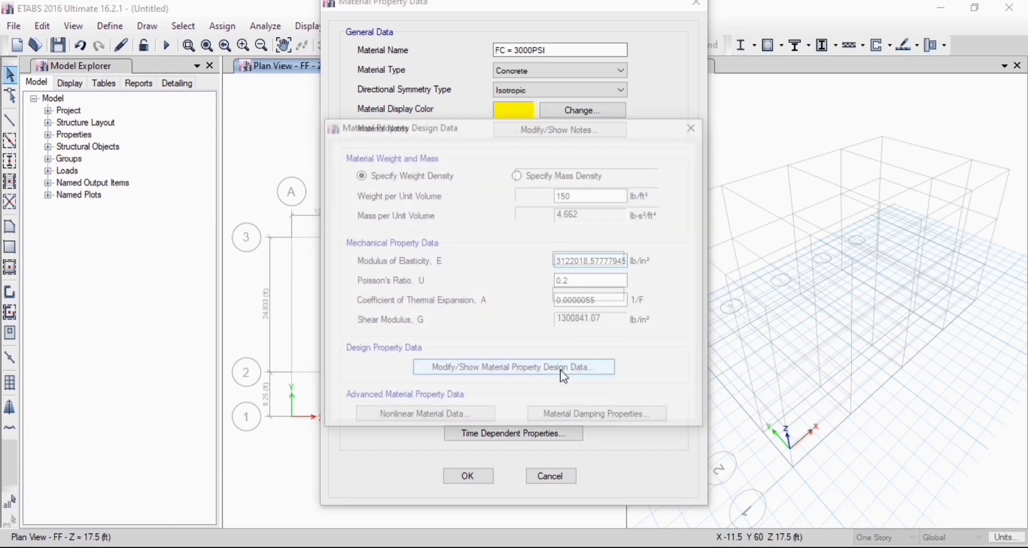
pyautogui.click(591, 239)
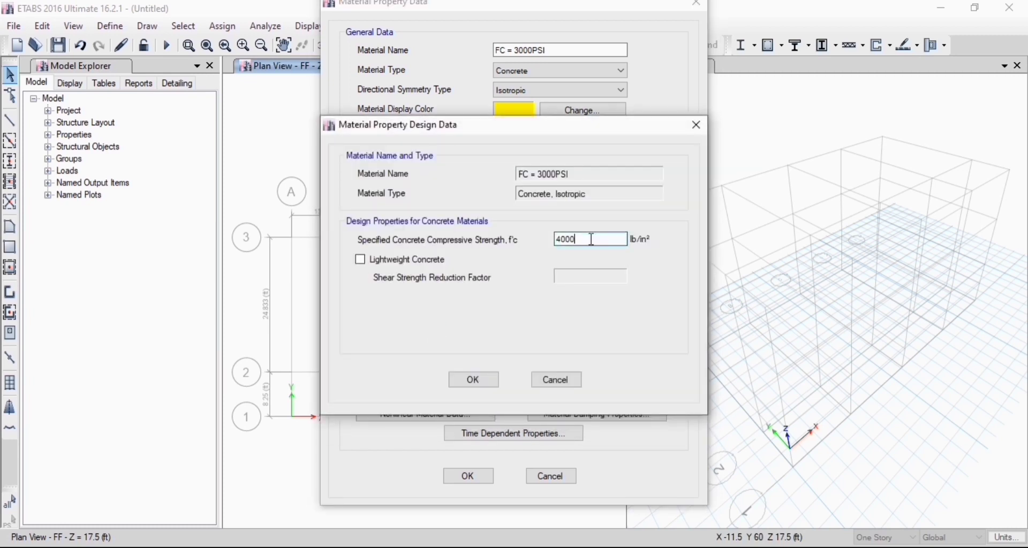
pyautogui.press('BackSpace')
pyautogui.press('BackSpace')
pyautogui.press('BackSpace')
pyautogui.press('BackSpace')
pyautogui.write('3000')
pyautogui.click(473, 380)
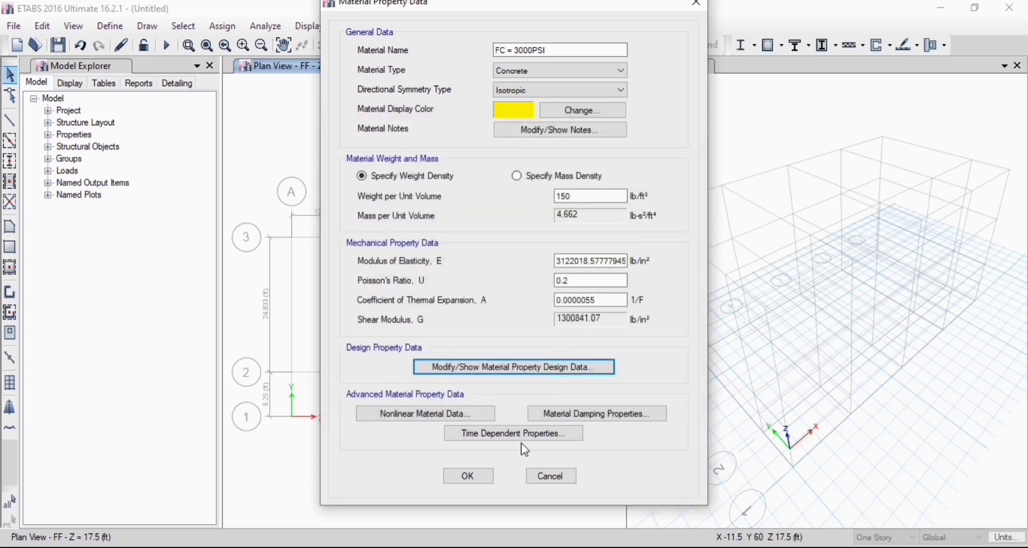
pyautogui.click(533, 435)
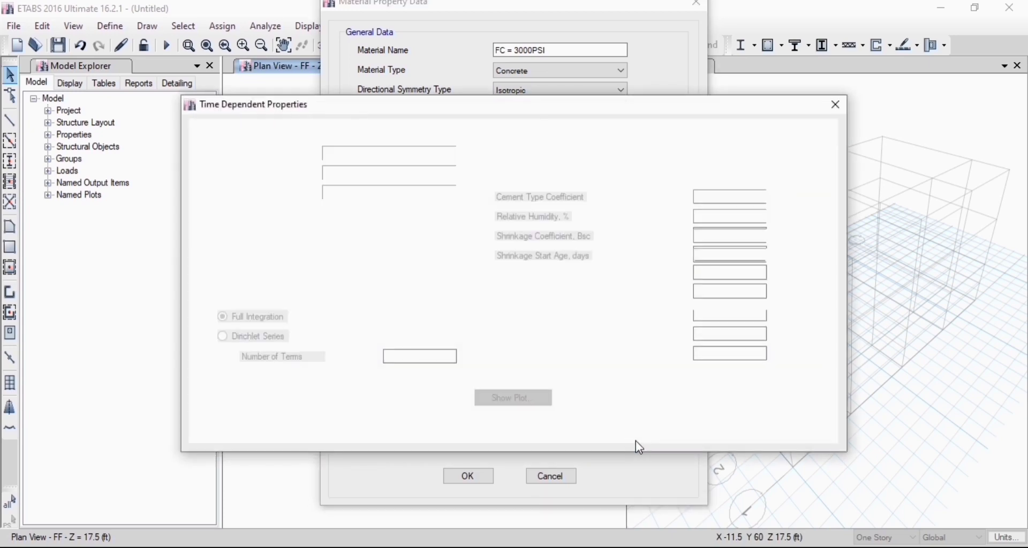
pyautogui.click(474, 421)
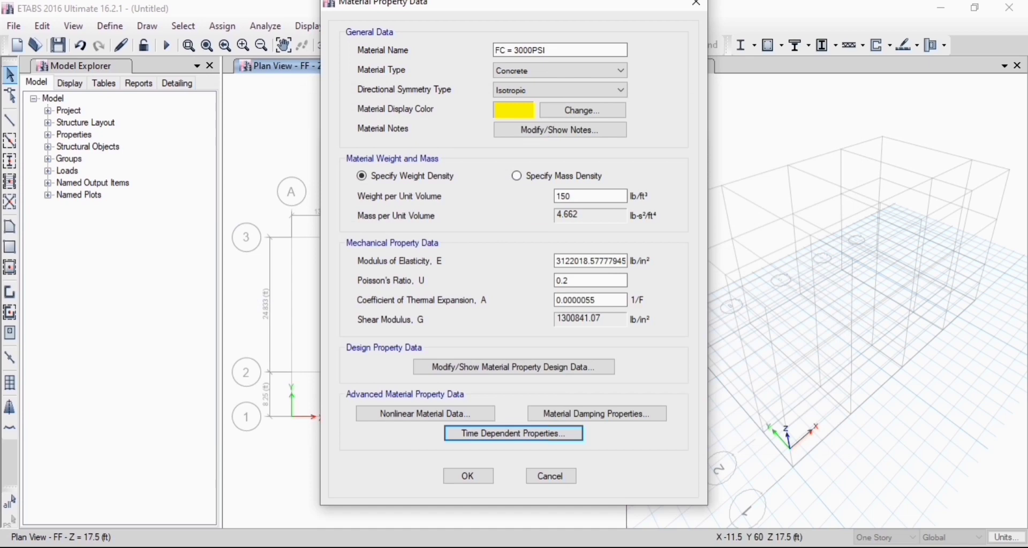
# Accept the 3000 psi material and add another new material with region United States, type Concrete and standard User
pyautogui.click(479, 479)
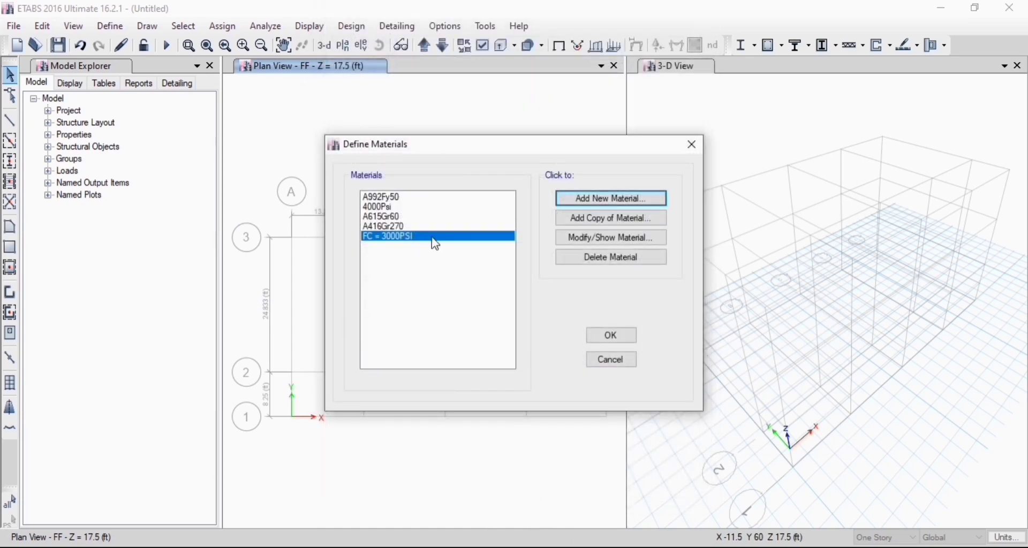
pyautogui.click(611, 199)
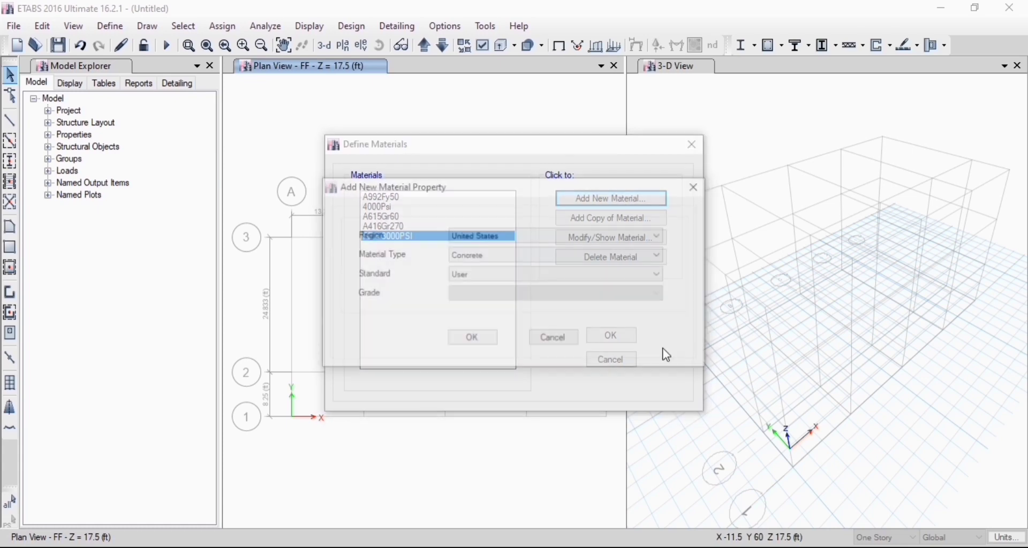
pyautogui.click(505, 259)
pyautogui.click(505, 277)
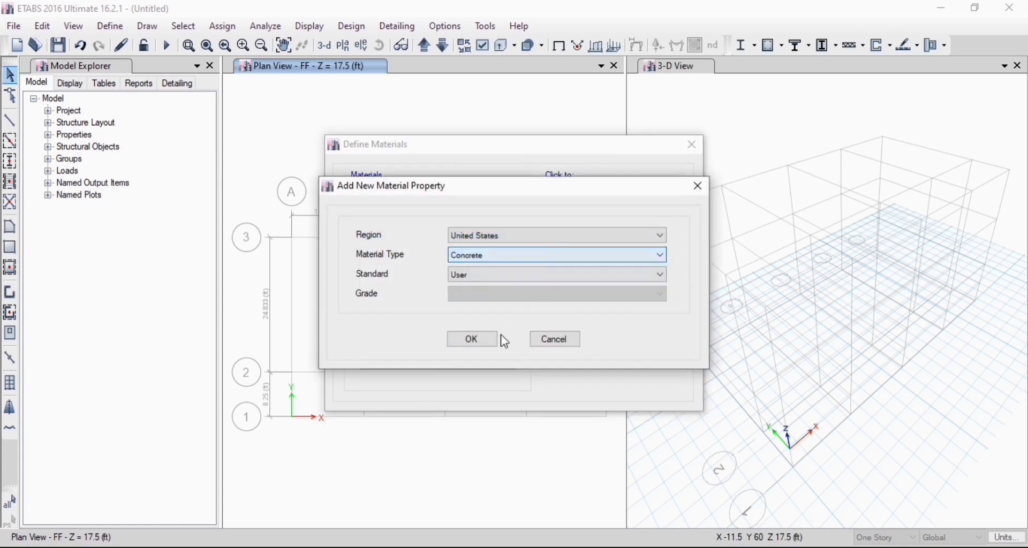
pyautogui.click(496, 339)
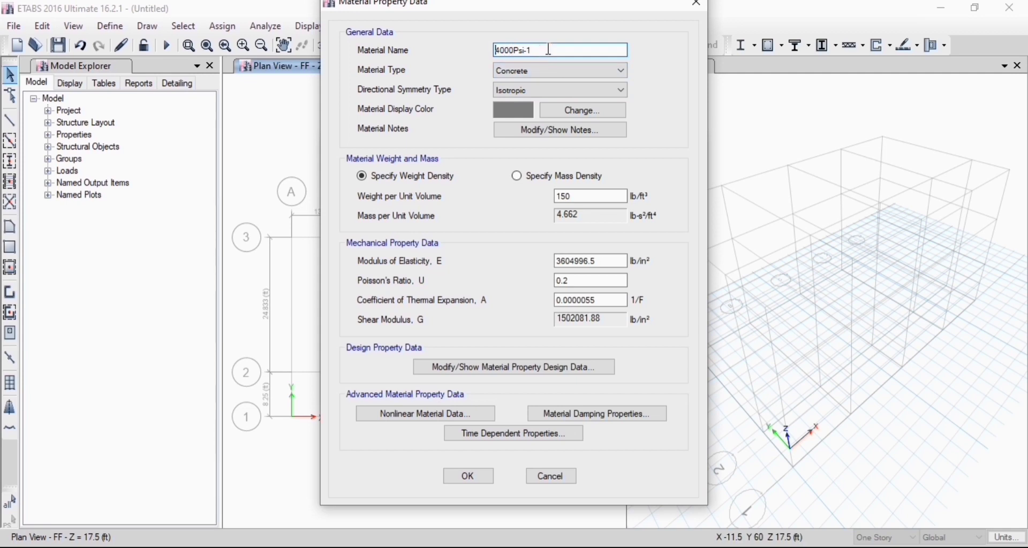
# Name the new concrete material FC = 4000Psi
pyautogui.click(496, 50)
pyautogui.write('FC =')
pyautogui.click(560, 50)
pyautogui.press('BackSpace')
pyautogui.press('BackSpace')
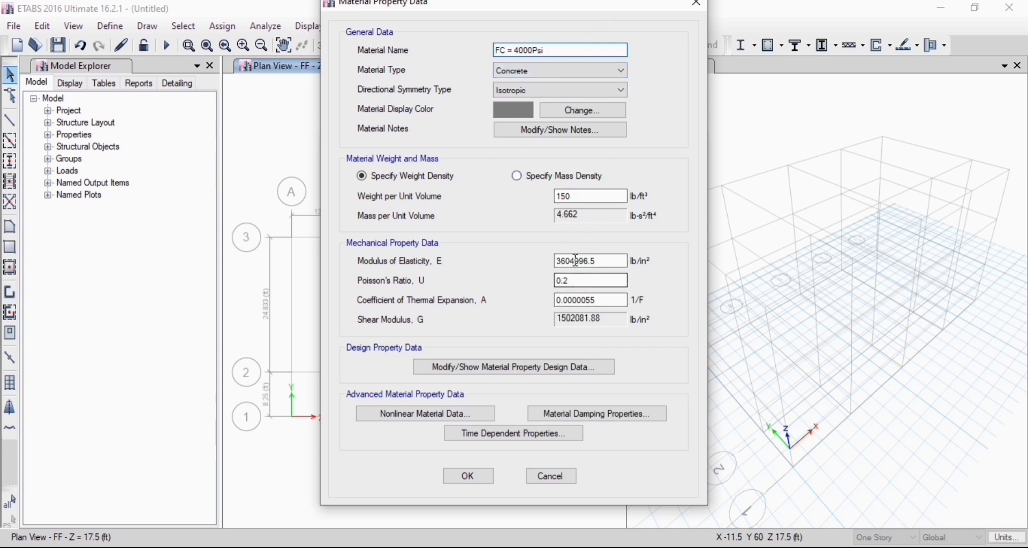
# Set the 4000 psi concrete's modulus of elasticity with the formula 57000*(4000)^.5 in lb/in², check its design data and accept the material
pyautogui.click(604, 261)
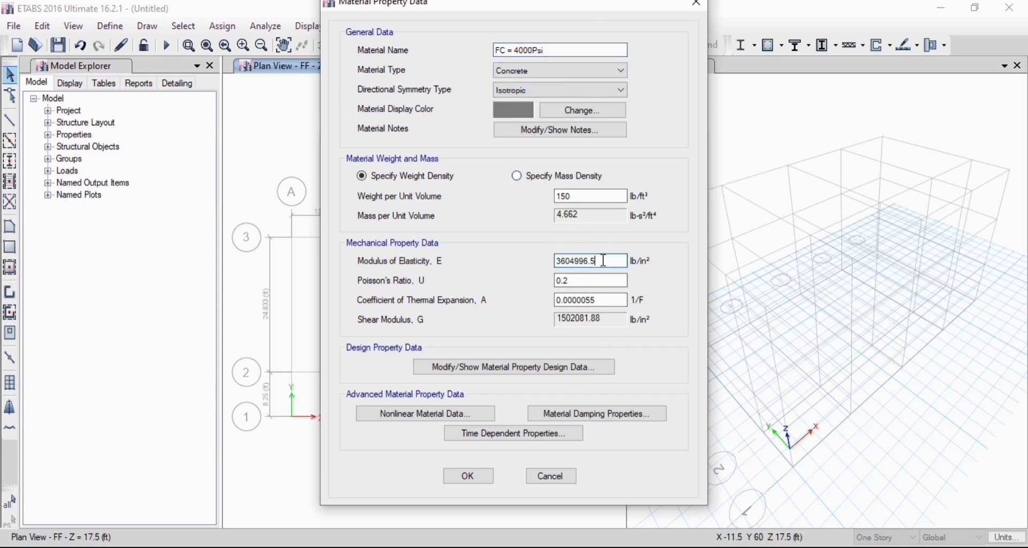
pyautogui.press('BackSpace')
pyautogui.press('BackSpace')
pyautogui.press('BackSpace')
pyautogui.press('BackSpace')
pyautogui.press('BackSpace')
pyautogui.press('BackSpace')
pyautogui.press('BackSpace')
pyautogui.press('BackSpace')
pyautogui.press('BackSpace')
pyautogui.write('57000')
pyautogui.write('*(4000')
pyautogui.write(')^.5')
pyautogui.press('Return')
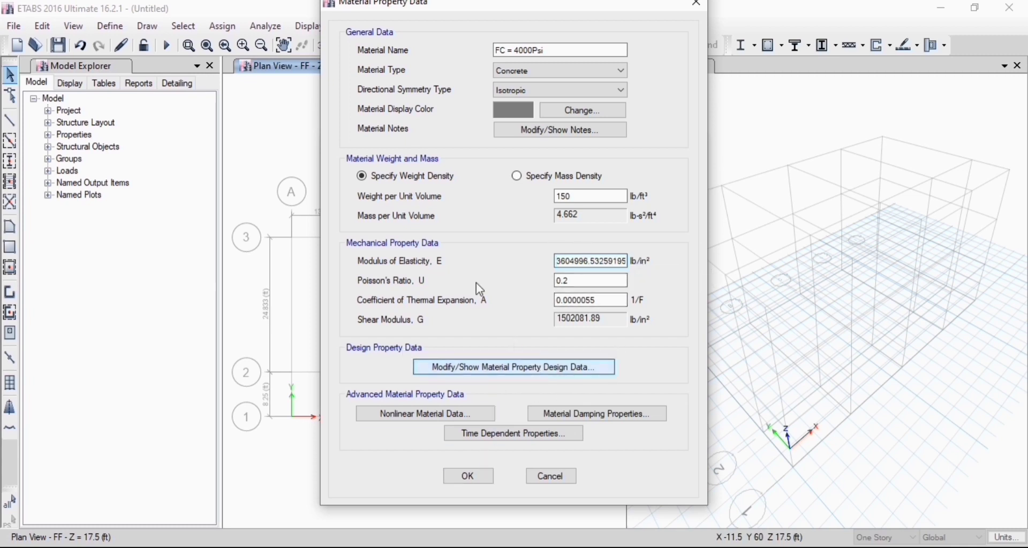
pyautogui.click(474, 378)
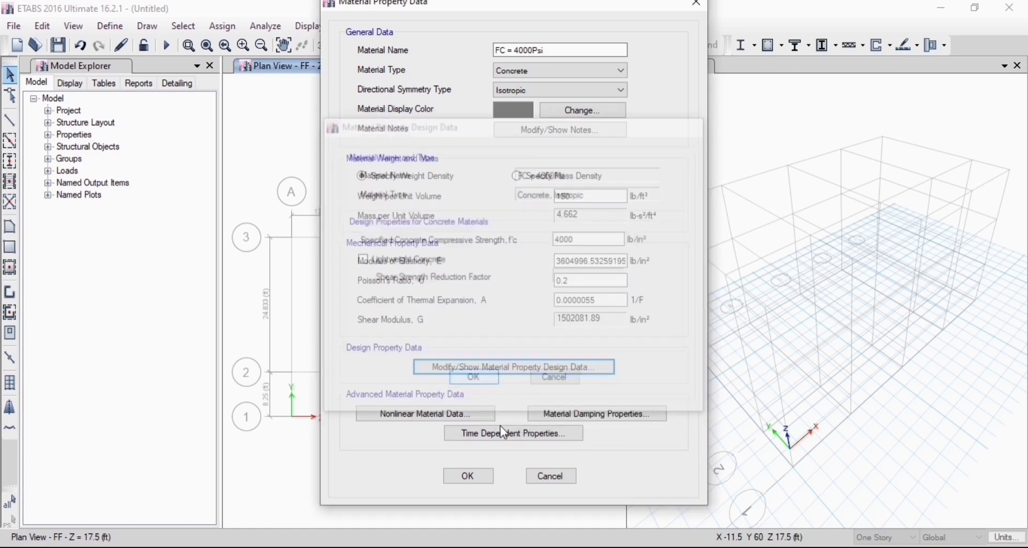
pyautogui.click(468, 475)
# Add another United States concrete material with standard User and name it FC = 2500PSI
pyautogui.click(566, 199)
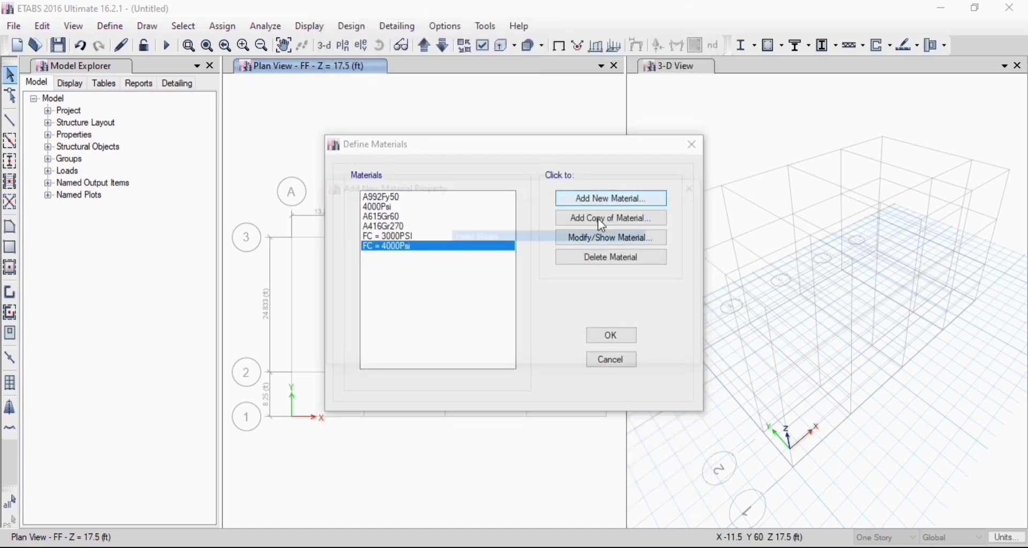
pyautogui.click(484, 345)
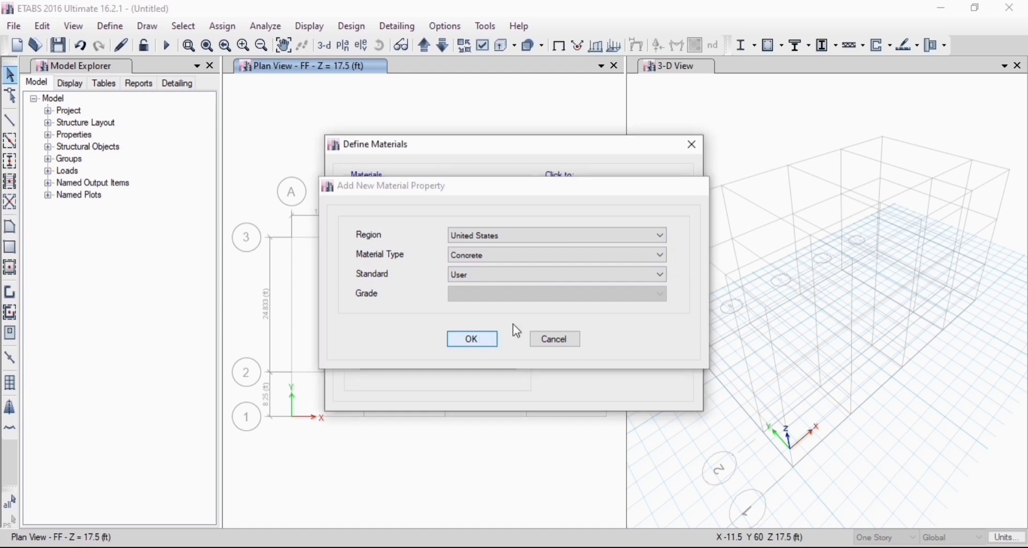
pyautogui.click(552, 50)
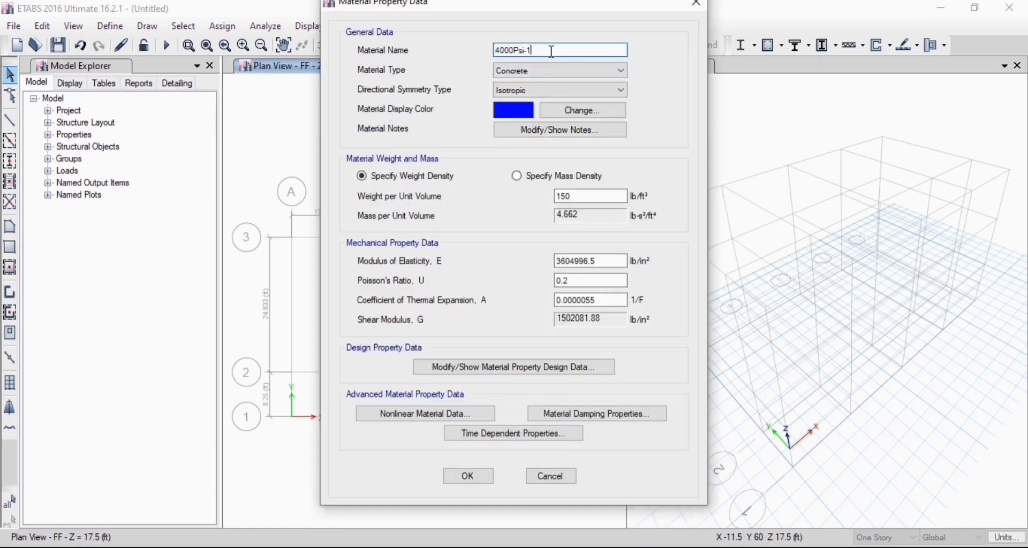
pyautogui.press('BackSpace')
pyautogui.press('BackSpace')
pyautogui.press('BackSpace')
pyautogui.press('BackSpace')
pyautogui.press('BackSpace')
pyautogui.press('BackSpace')
pyautogui.press('BackSpace')
pyautogui.write('FC = 2500')
pyautogui.write('PSI')
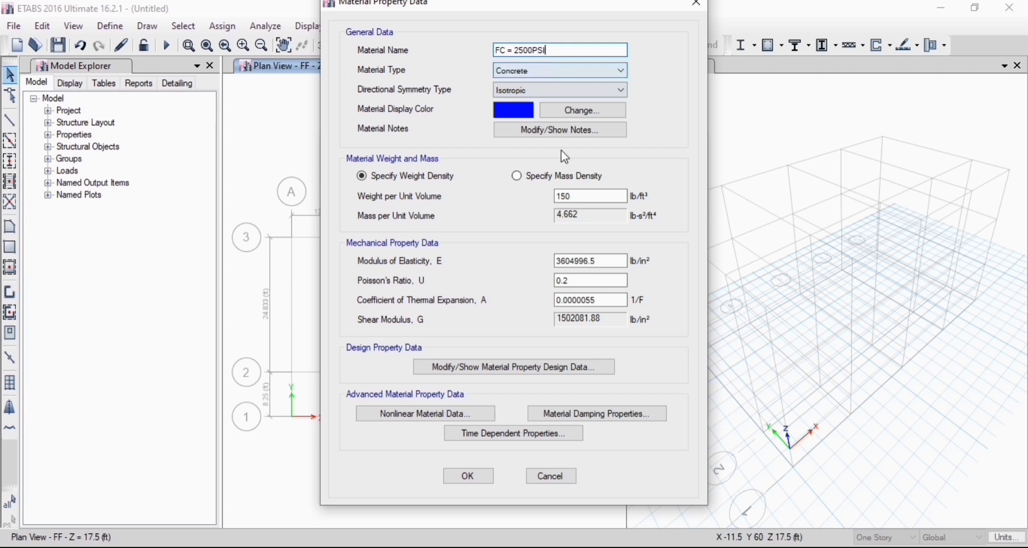
# Set the 2500 psi concrete's modulus of elasticity with the formula 57000*(2500)^.5 in lb/in²
pyautogui.click(593, 260)
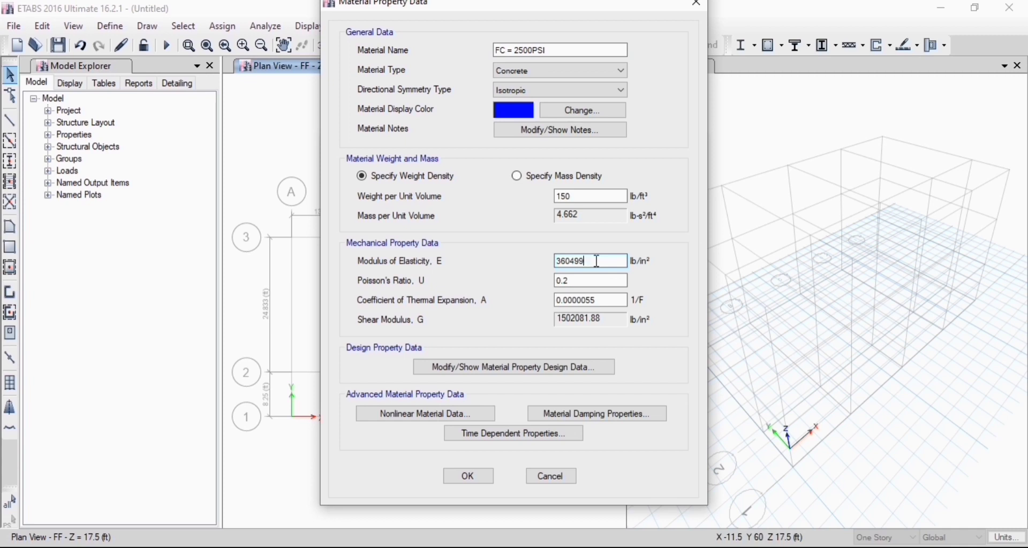
pyautogui.press('BackSpace')
pyautogui.press('BackSpace')
pyautogui.press('BackSpace')
pyautogui.press('BackSpace')
pyautogui.write('57000*(2500)^.5')
pyautogui.press('Return')
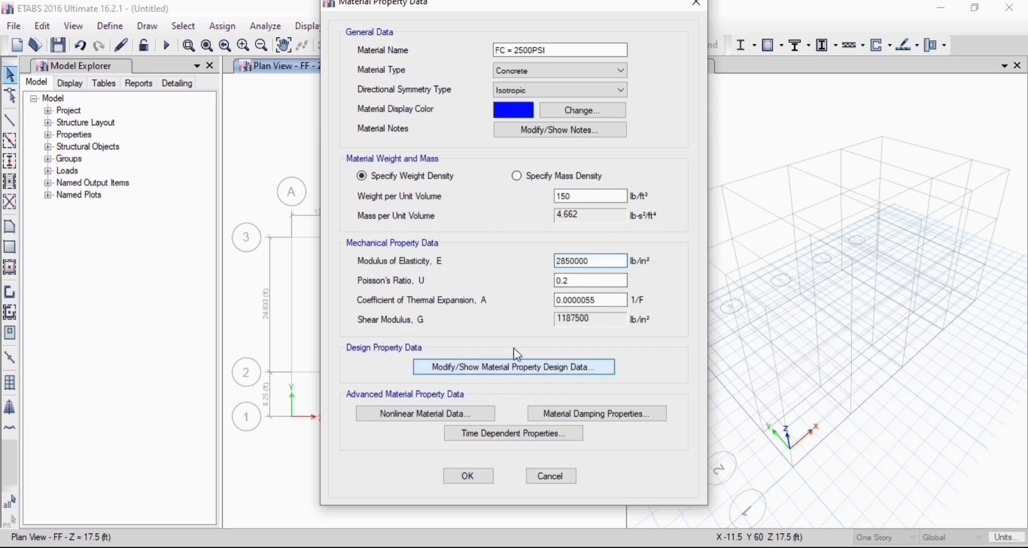
# Set the specified concrete compressive strength f'c to 2500 lb/in² in the design data and accept the material
pyautogui.click(515, 365)
pyautogui.click(596, 243)
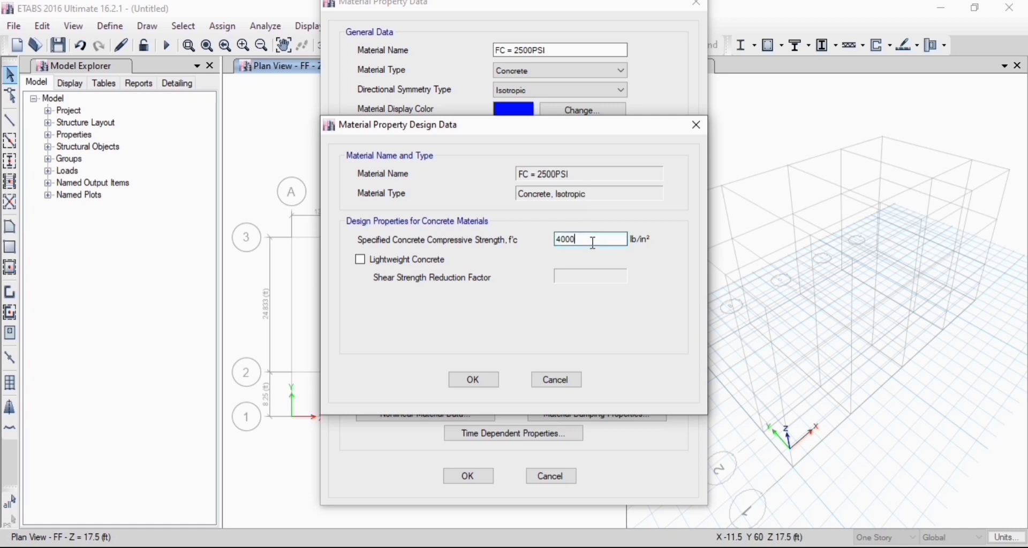
pyautogui.press('BackSpace')
pyautogui.press('BackSpace')
pyautogui.press('BackSpace')
pyautogui.press('BackSpace')
pyautogui.write('2500')
pyautogui.click(471, 380)
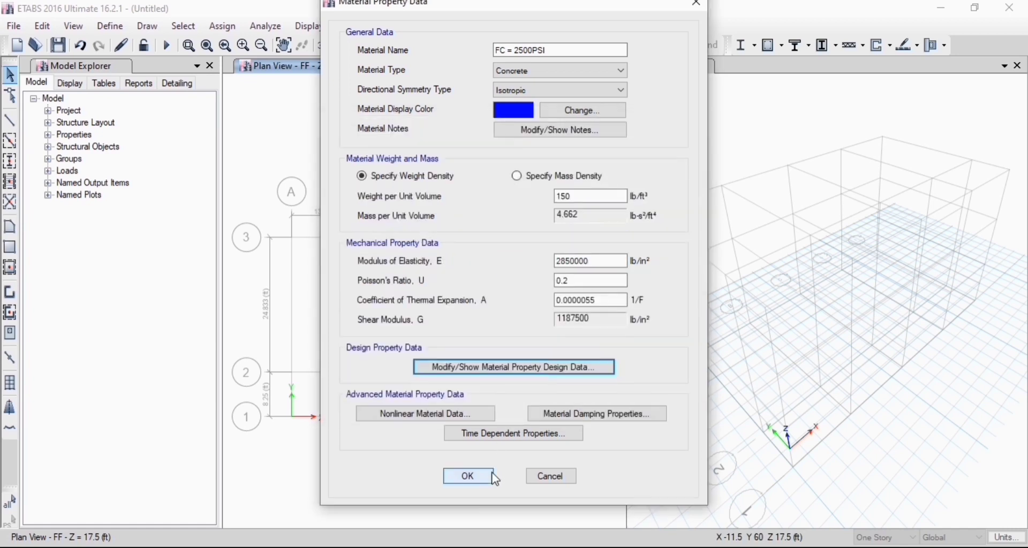
pyautogui.click(468, 477)
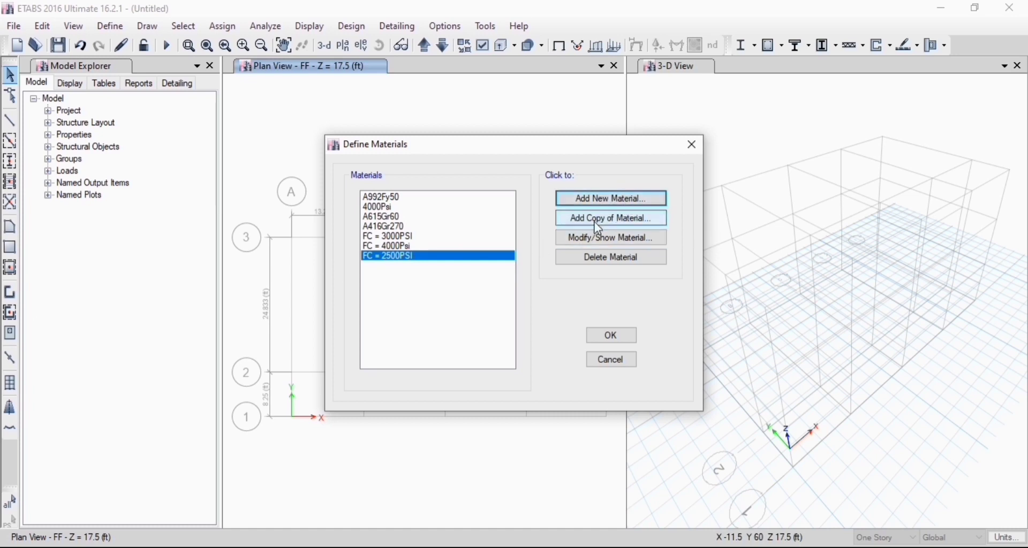
# Add a new material property with region United States, type Rebar and standard User
pyautogui.click(623, 200)
pyautogui.click(481, 261)
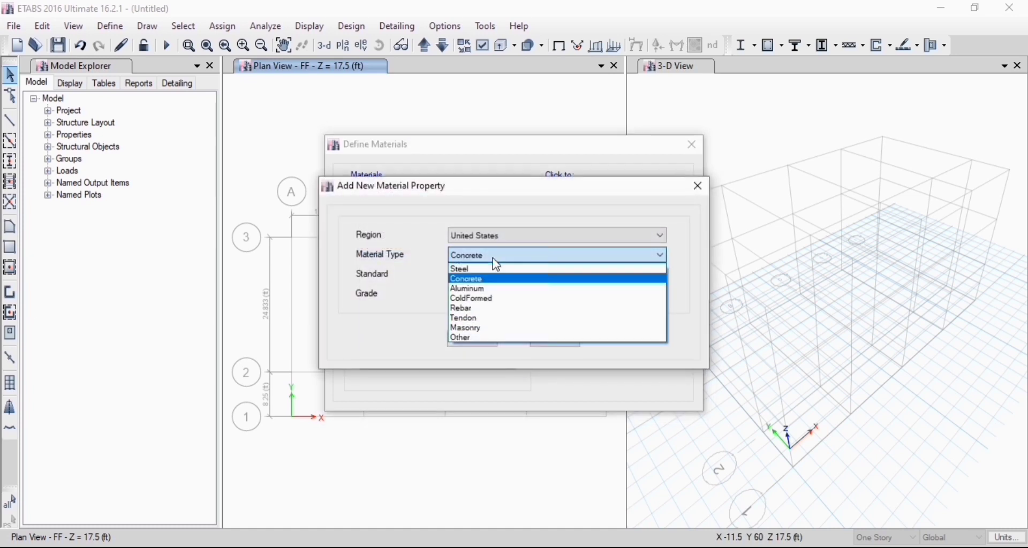
pyautogui.click(482, 311)
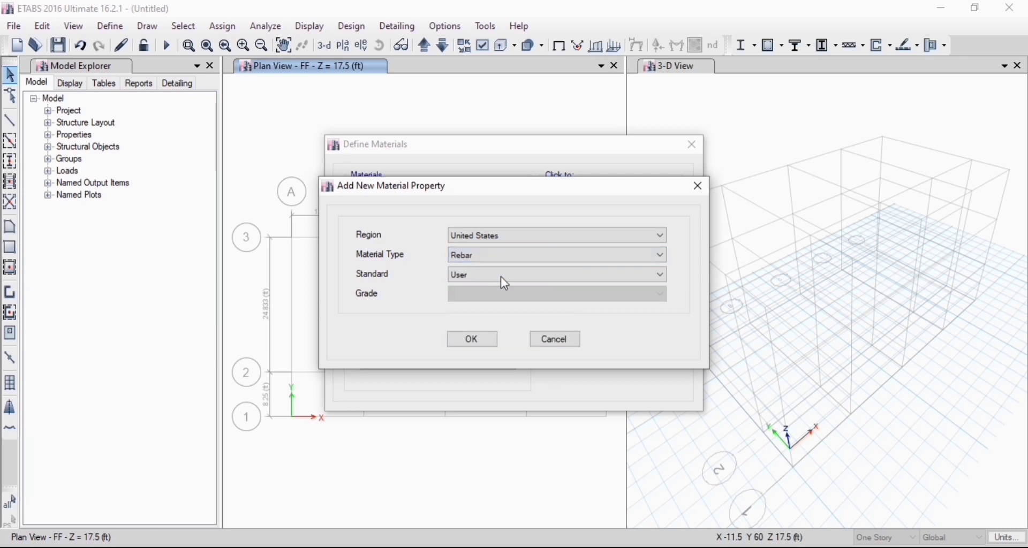
pyautogui.click(482, 337)
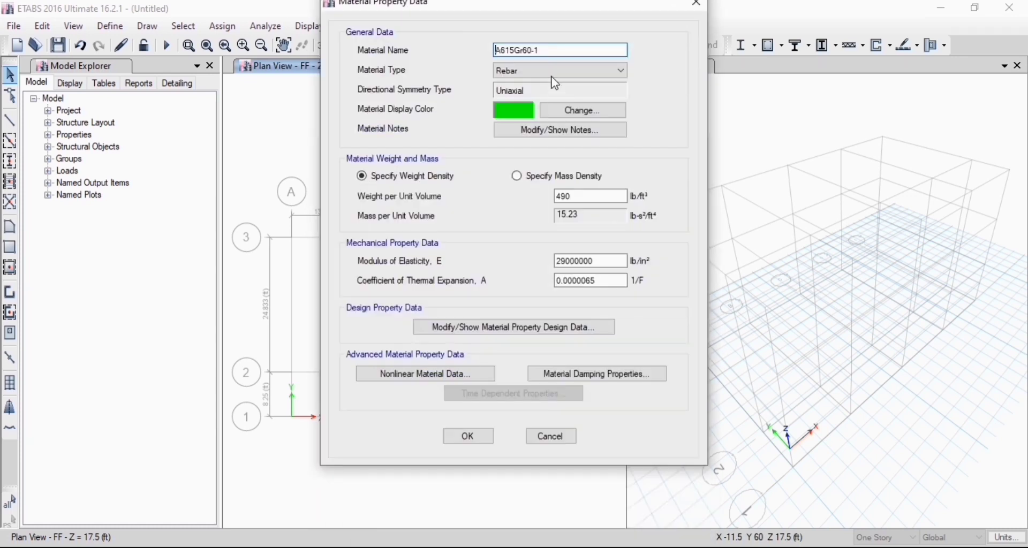
# Name the new rebar material FY = 60000PSI
pyautogui.click(559, 52)
pyautogui.press('BackSpace')
pyautogui.press('BackSpace')
pyautogui.press('BackSpace')
pyautogui.press('BackSpace')
pyautogui.press('BackSpace')
pyautogui.press('BackSpace')
pyautogui.press('BackSpace')
pyautogui.press('BackSpace')
pyautogui.press('BackSpace')
pyautogui.write('FY = 60000PSI')
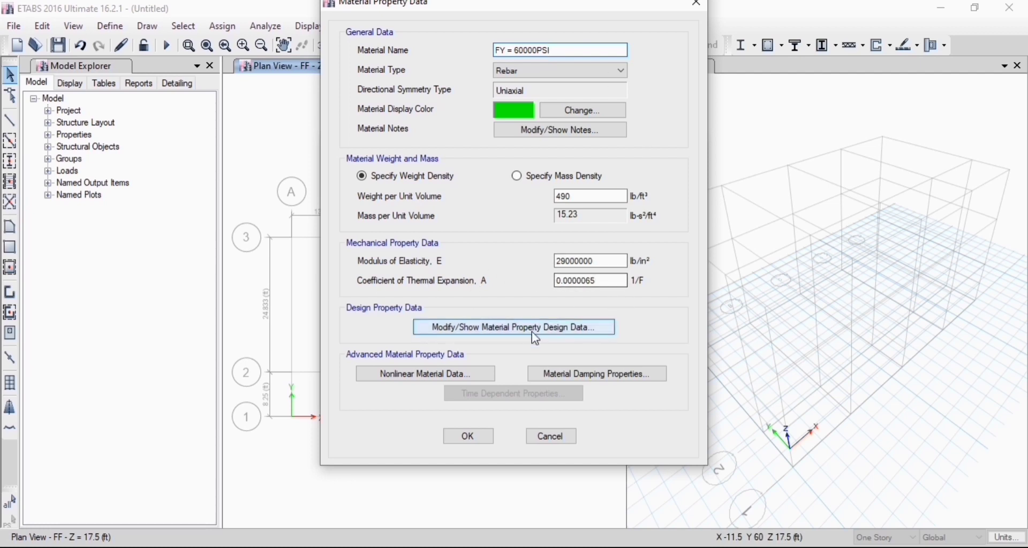
# Check the rebar material's design strengths, then accept the material and close the material definitions
pyautogui.click(514, 327)
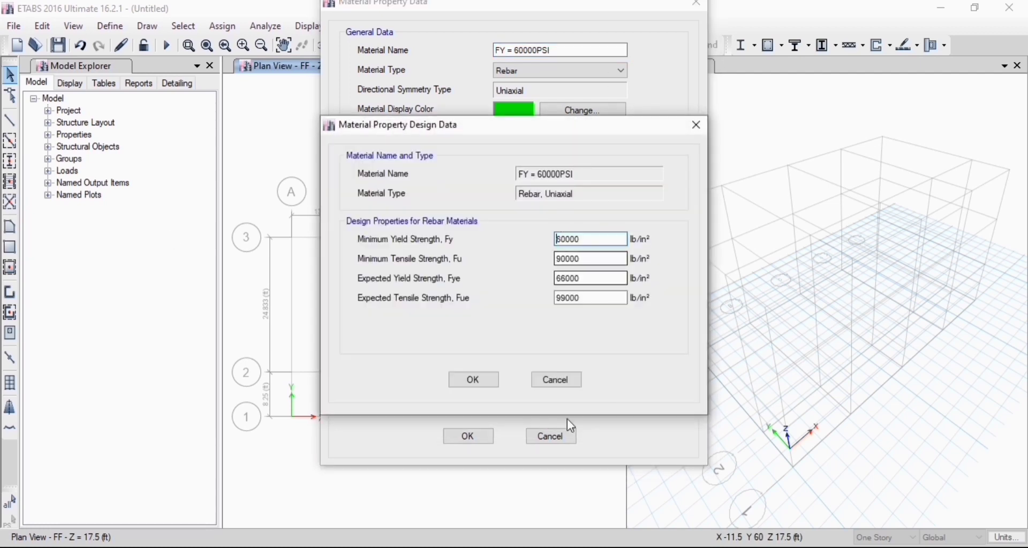
pyautogui.click(472, 381)
pyautogui.click(474, 437)
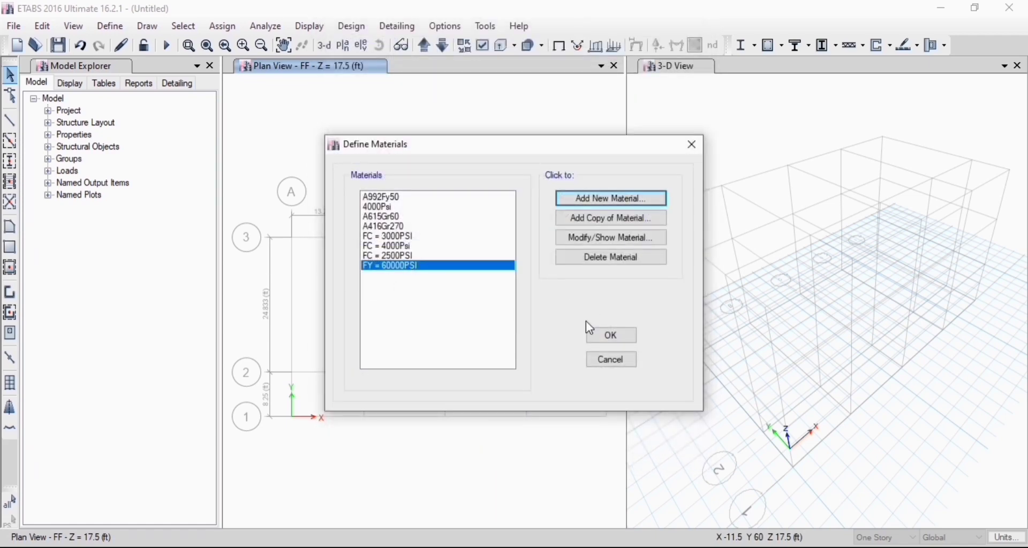
pyautogui.click(609, 337)
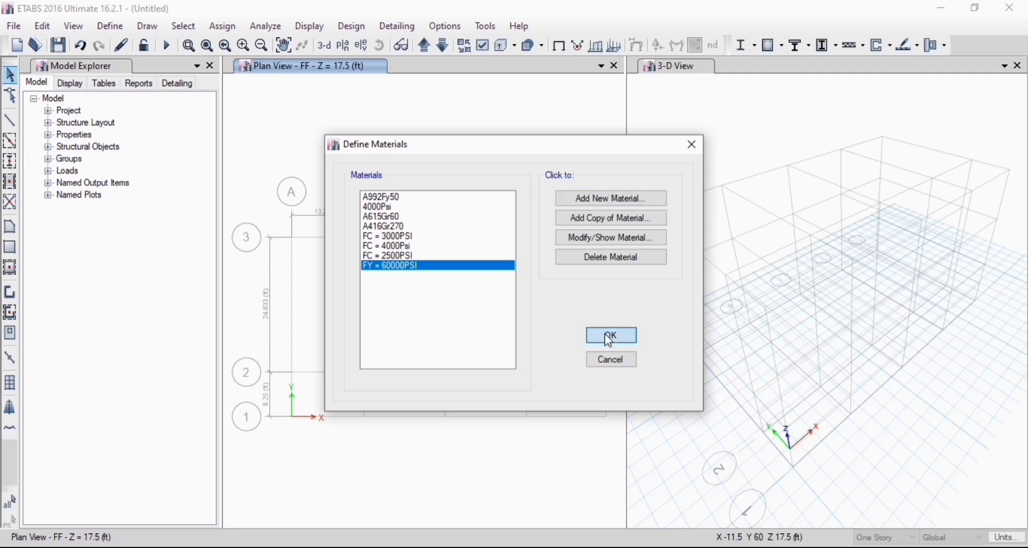
# Add a new frame section property with the Concrete Rectangular shape
pyautogui.click(108, 26)
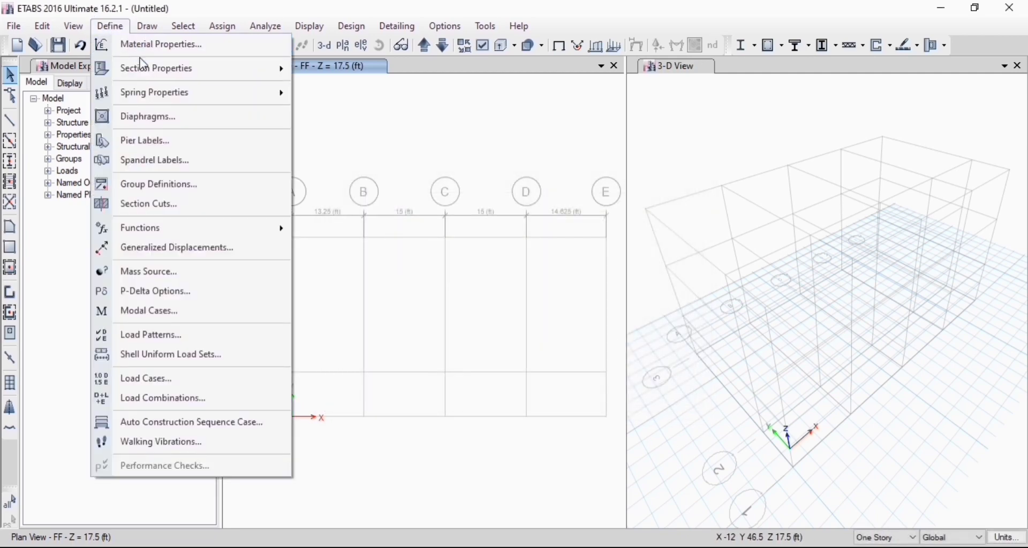
pyautogui.moveTo(229, 68)
pyautogui.click(349, 70)
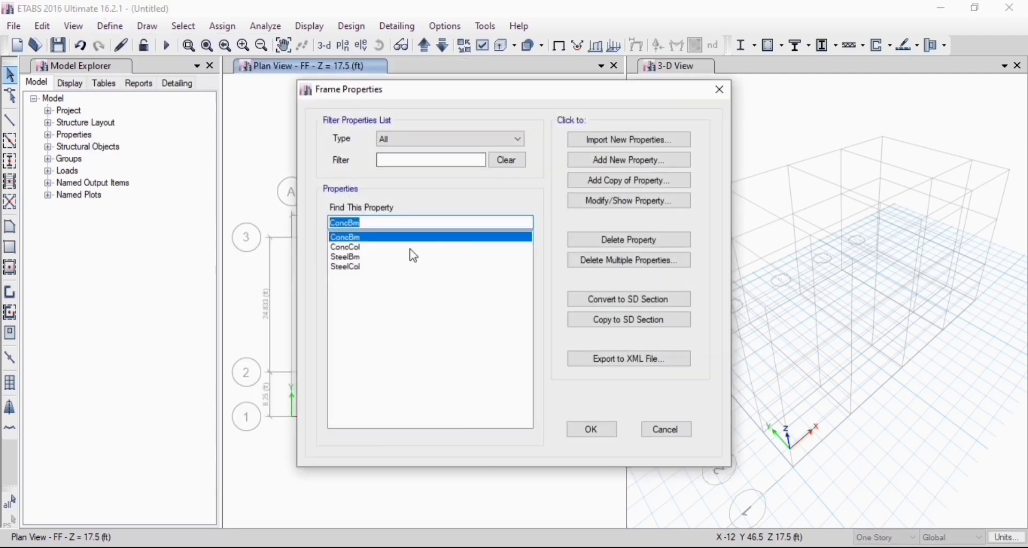
pyautogui.click(642, 162)
pyautogui.click(565, 159)
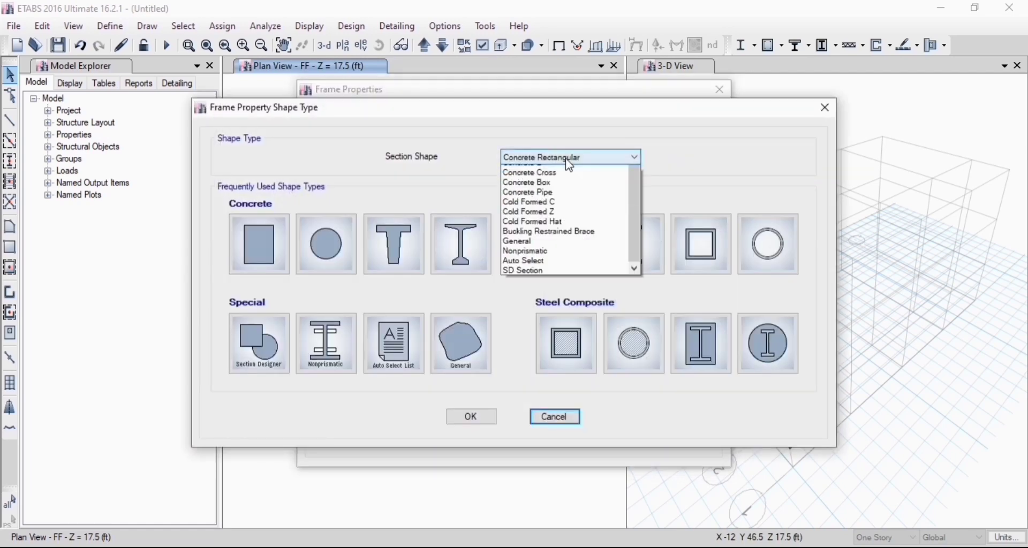
pyautogui.click(565, 159)
pyautogui.click(258, 246)
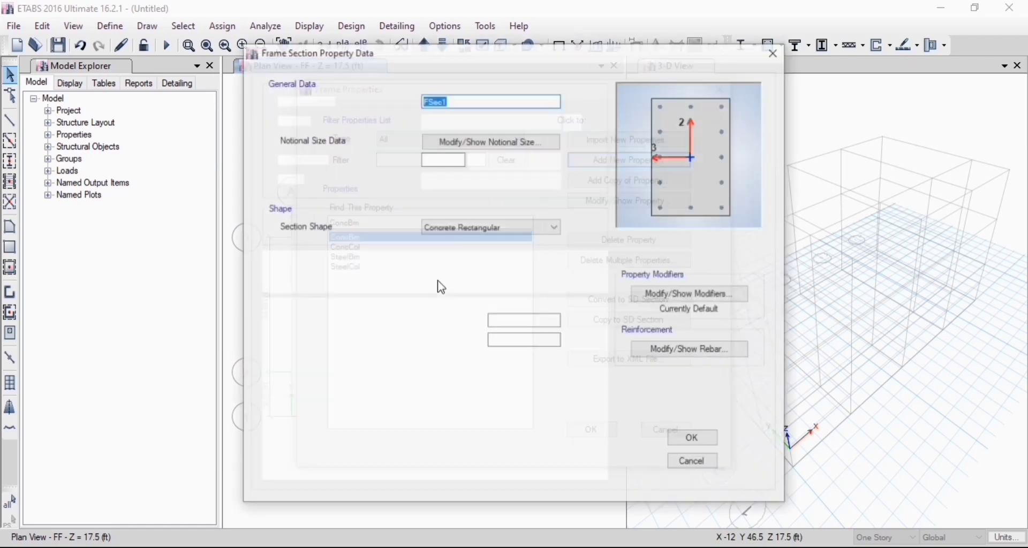
# Name the frame section BEAM 12 * 21 and assign it the material FC = 2500PSI
pyautogui.click(455, 100)
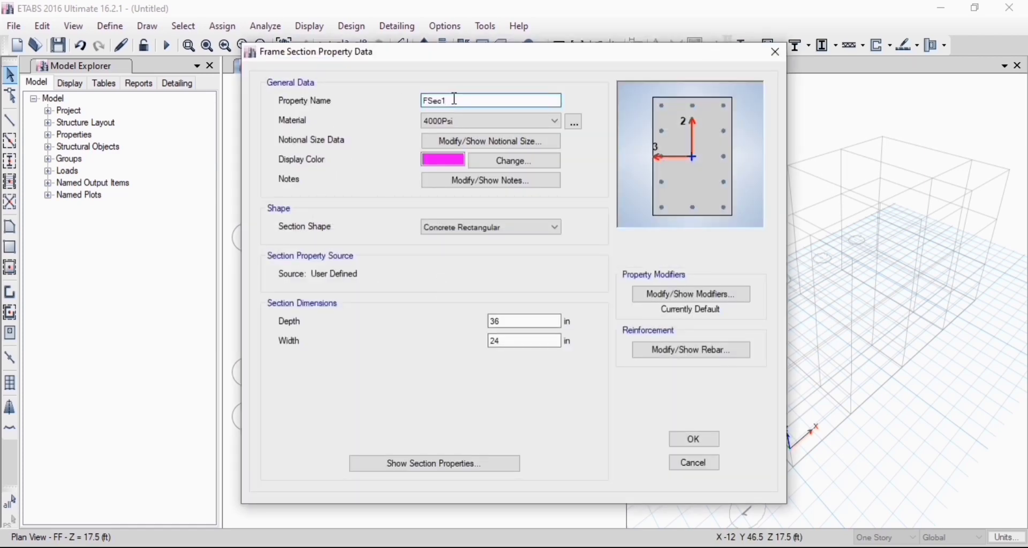
pyautogui.press('BackSpace')
pyautogui.press('BackSpace')
pyautogui.press('BackSpace')
pyautogui.press('BackSpace')
pyautogui.write('ME')
pyautogui.write('A')
pyautogui.write('B')
pyautogui.press('BackSpace')
pyautogui.press('BackSpace')
pyautogui.press('BackSpace')
pyautogui.press('BackSpace')
pyautogui.write('BEAM')
pyautogui.write(' 21')
pyautogui.press('BackSpace')
pyautogui.press('BackSpace')
pyautogui.write('12 * 21')
pyautogui.click(477, 121)
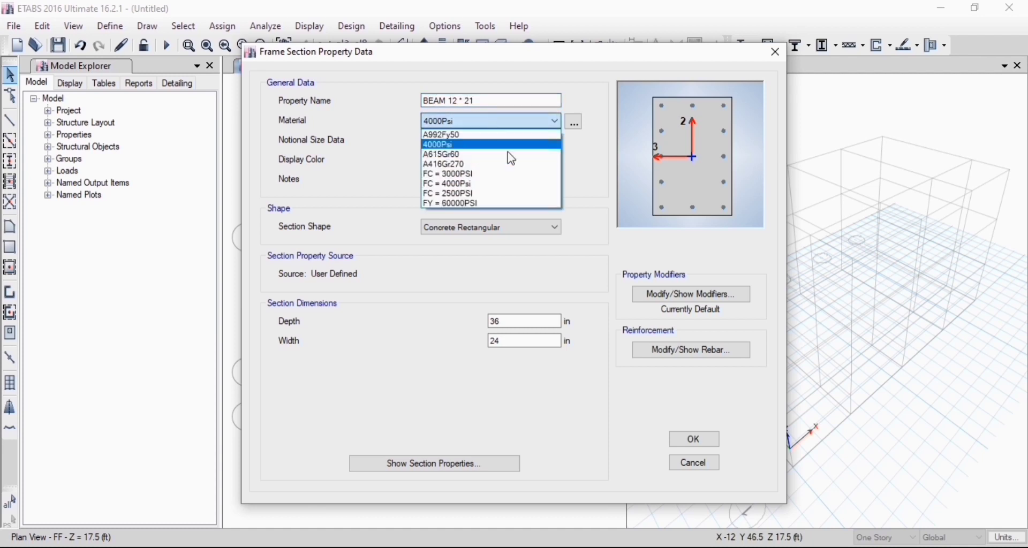
pyautogui.click(493, 194)
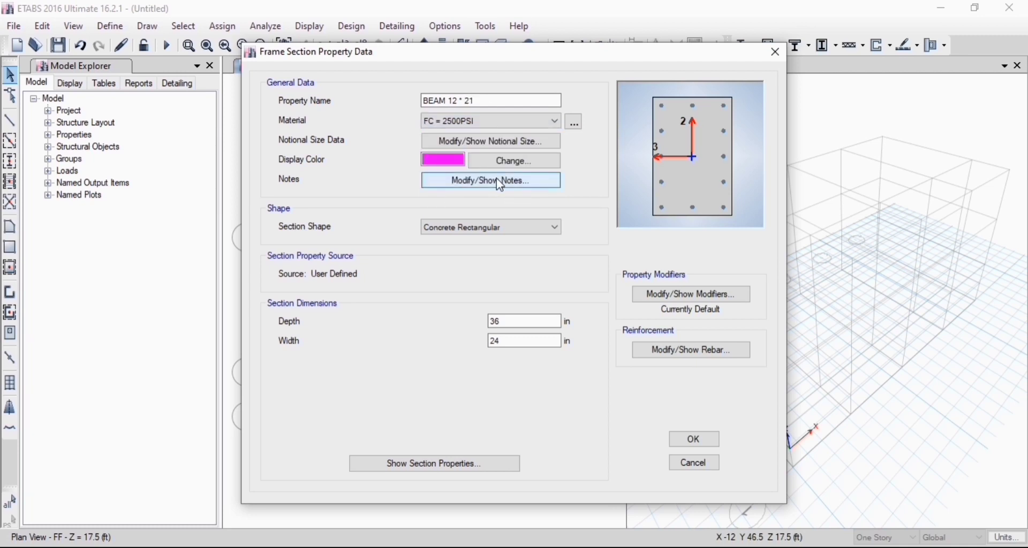
pyautogui.click(522, 320)
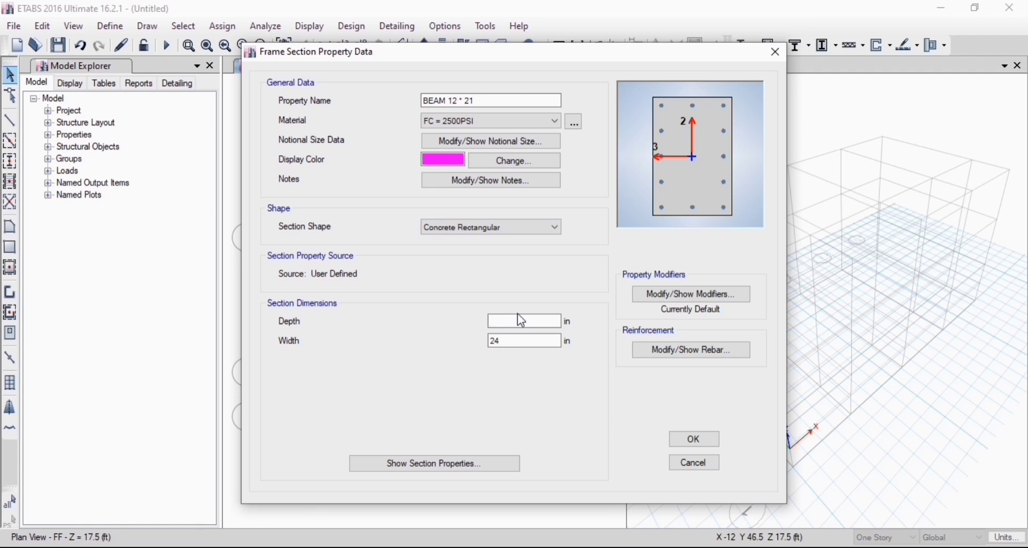
pyautogui.write('12')
pyautogui.click(516, 341)
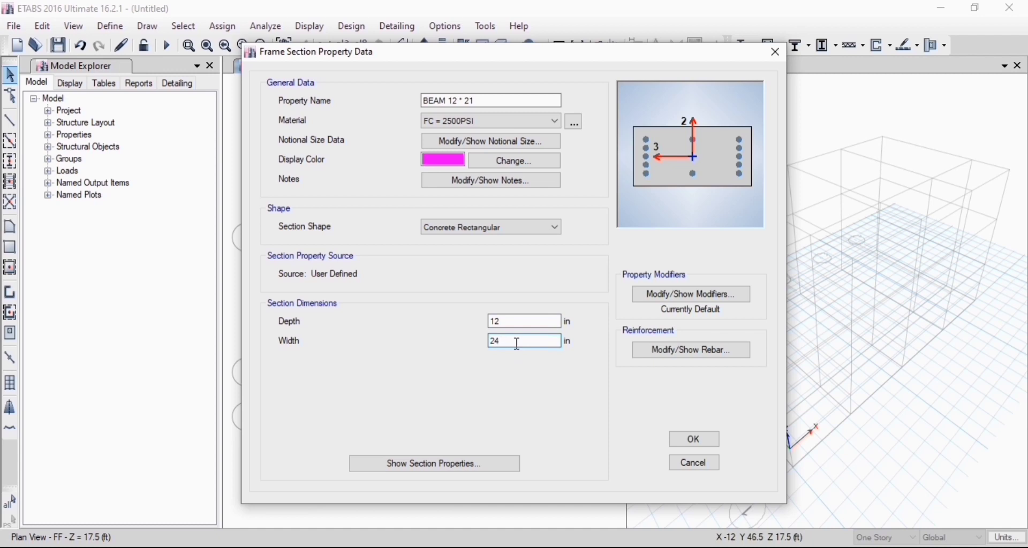
# Set the beam section's depth to 21 in and width to 12 in
pyautogui.click(519, 320)
pyautogui.press('BackSpace')
pyautogui.press('BackSpace')
pyautogui.write('21')
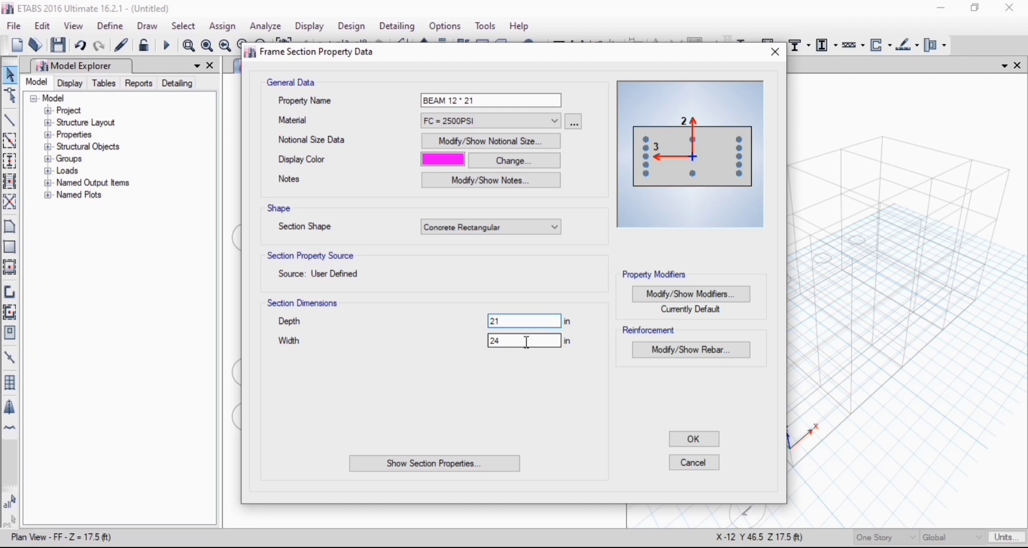
pyautogui.click(527, 342)
pyautogui.press('BackSpace')
pyautogui.press('BackSpace')
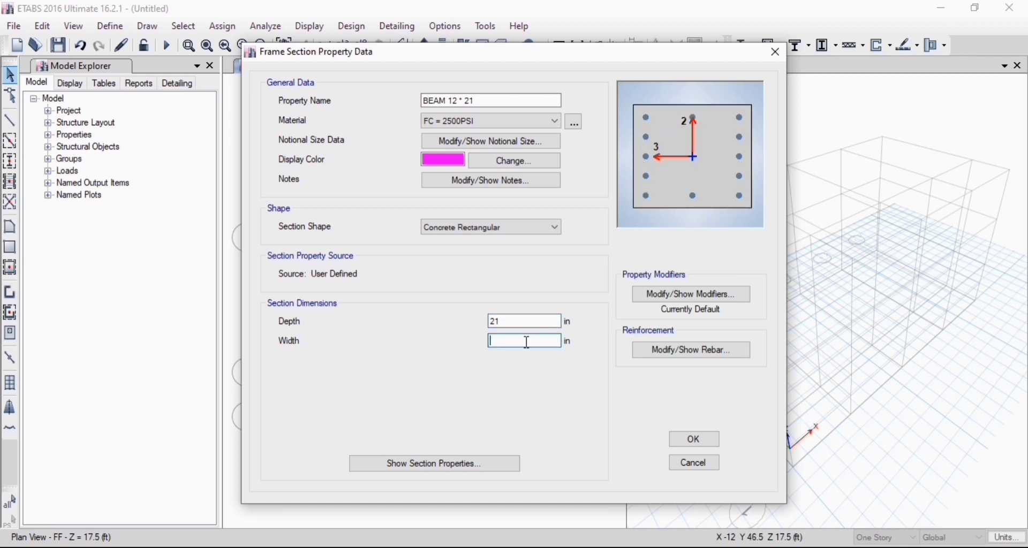
pyautogui.write('12')
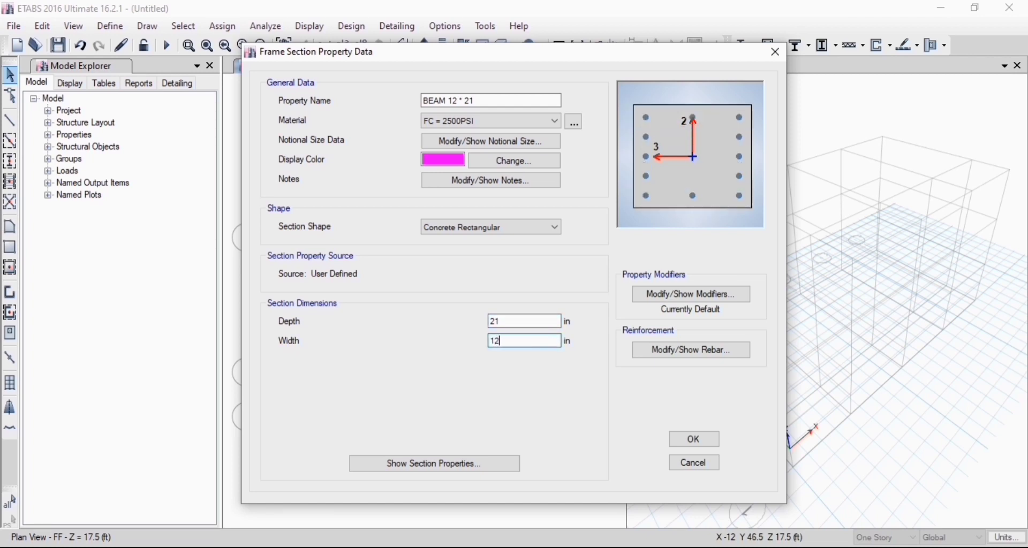
# Set the beam's moment of inertia modifiers about the 2 and 3 axes to 0.35 and reduce its torsional constant modifier
pyautogui.click(698, 295)
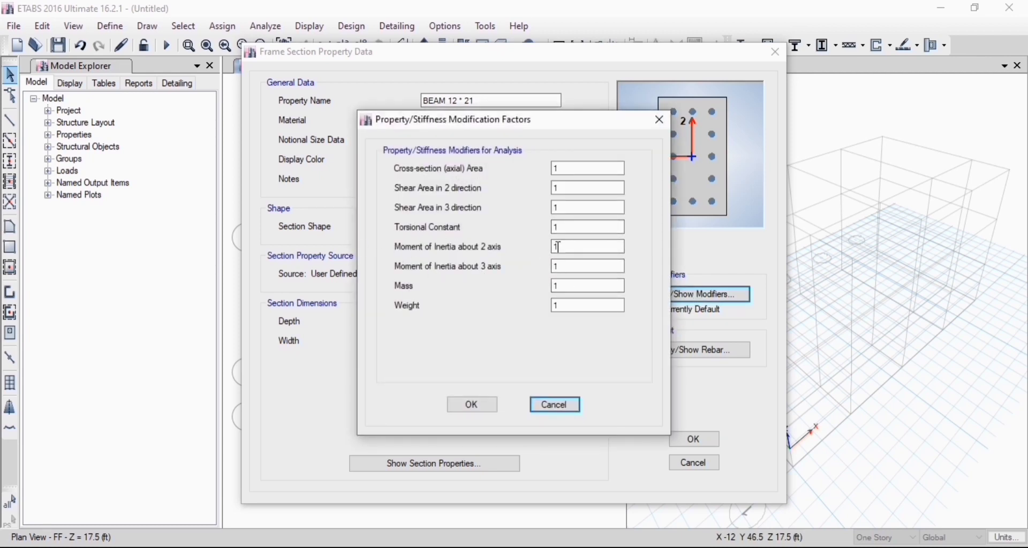
pyautogui.moveTo(524, 129); pyautogui.dragTo(469, 93)
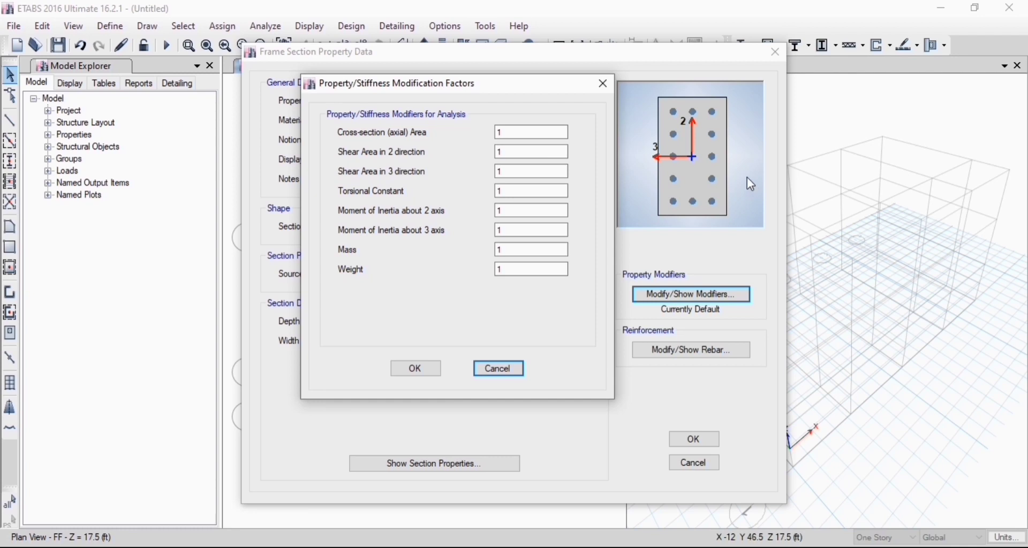
pyautogui.click(530, 210)
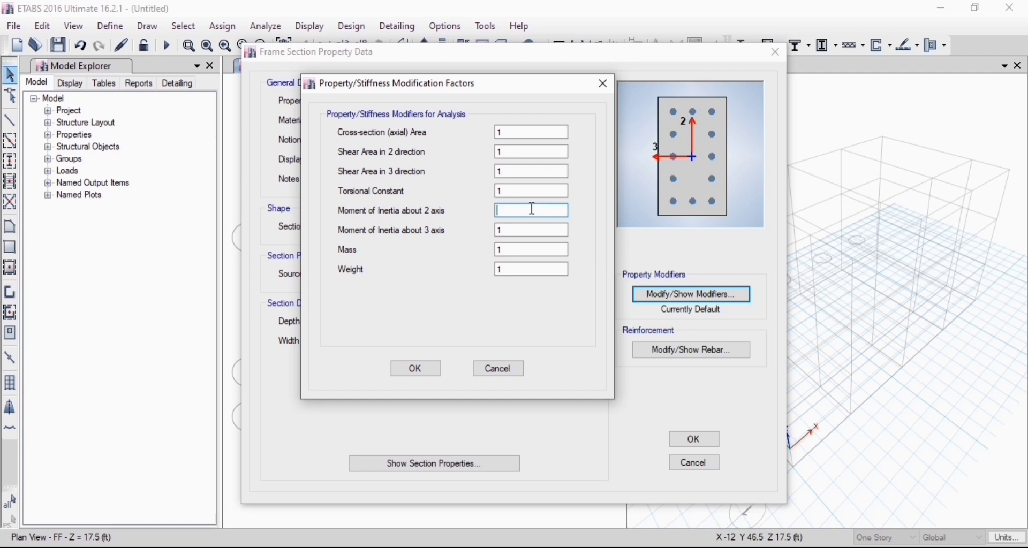
pyautogui.write('.35')
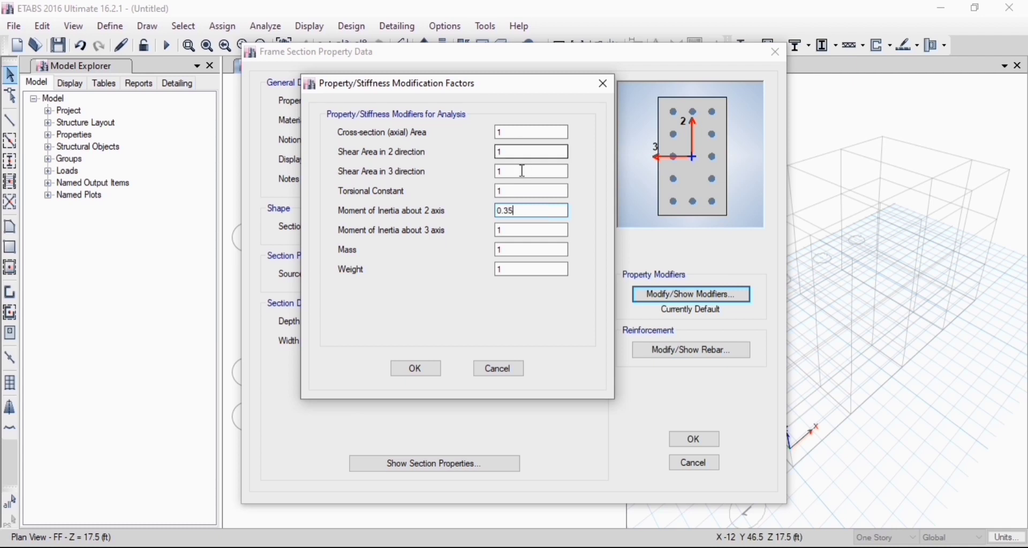
pyautogui.click(513, 231)
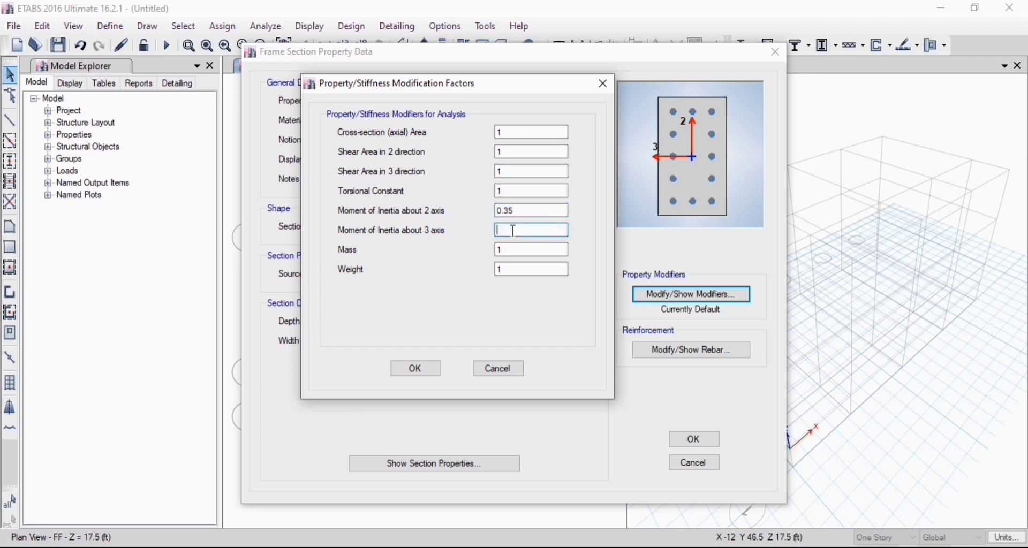
pyautogui.write('0.35')
pyautogui.click(530, 193)
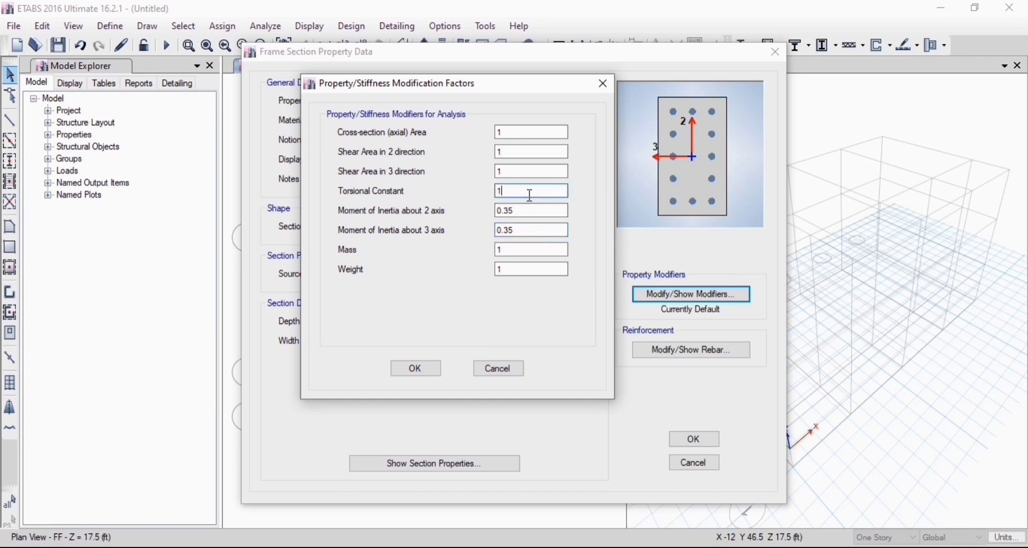
pyautogui.write('0.')
pyautogui.click(419, 376)
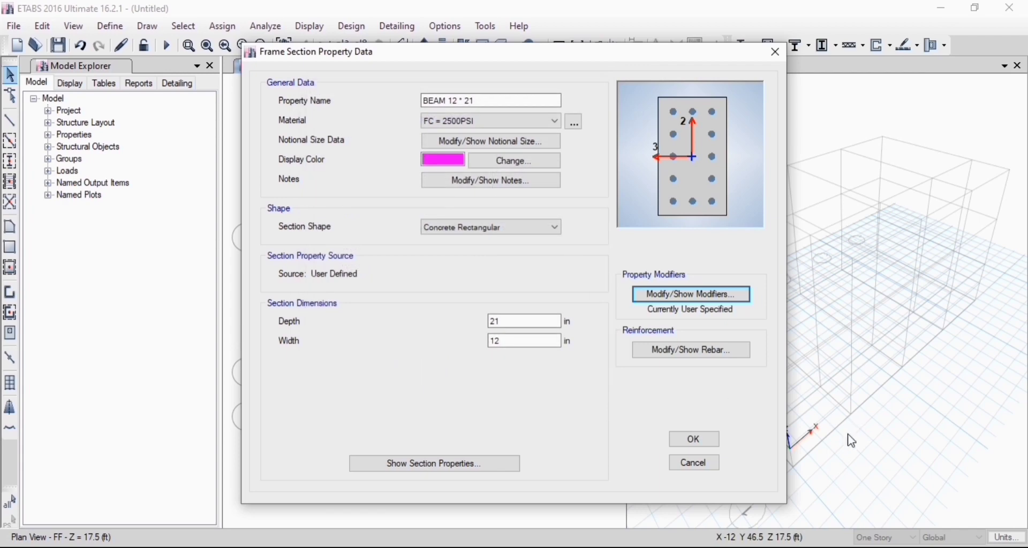
# Assign FY = 60000PSI to the beam's longitudinal bars and accept the section
pyautogui.click(694, 352)
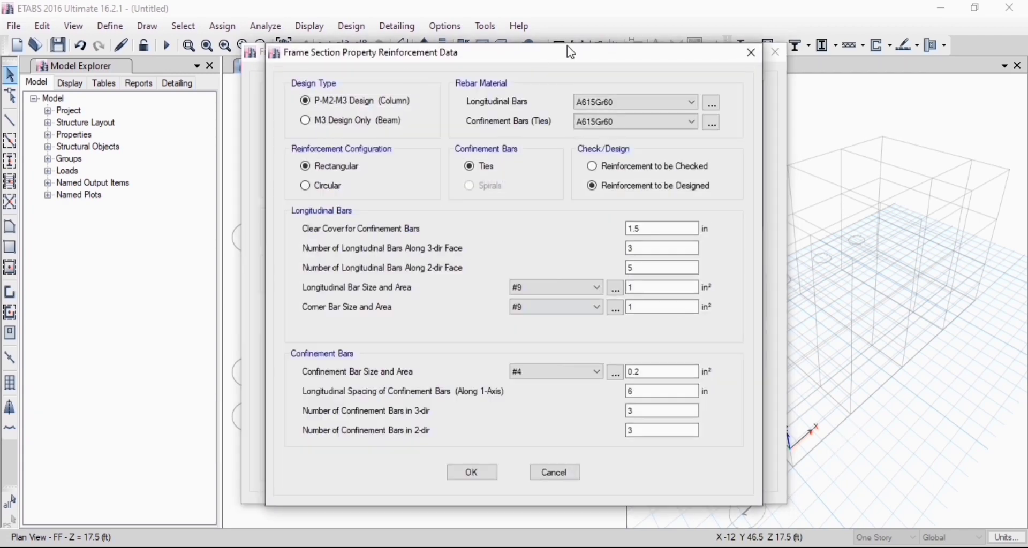
pyautogui.click(613, 96)
pyautogui.click(634, 128)
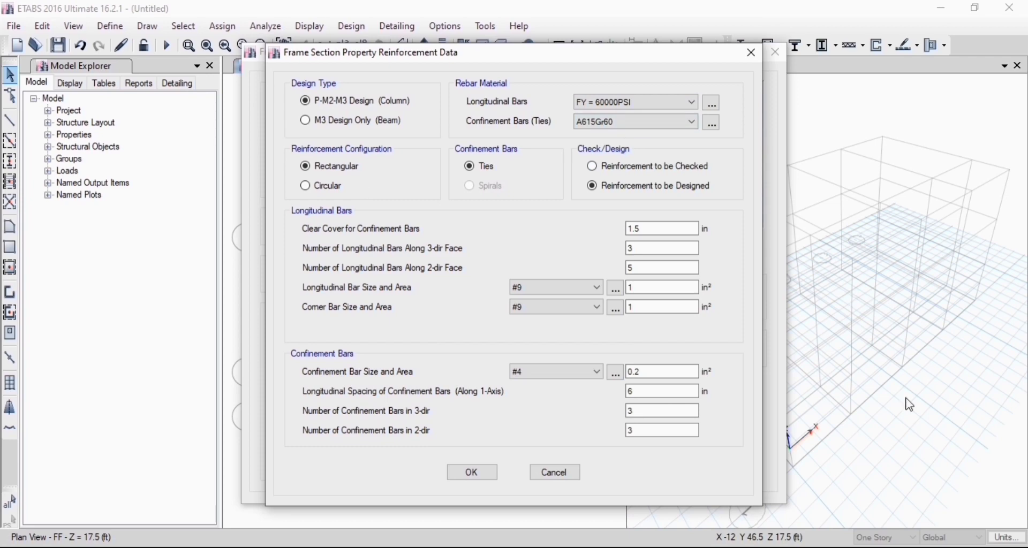
pyautogui.click(470, 472)
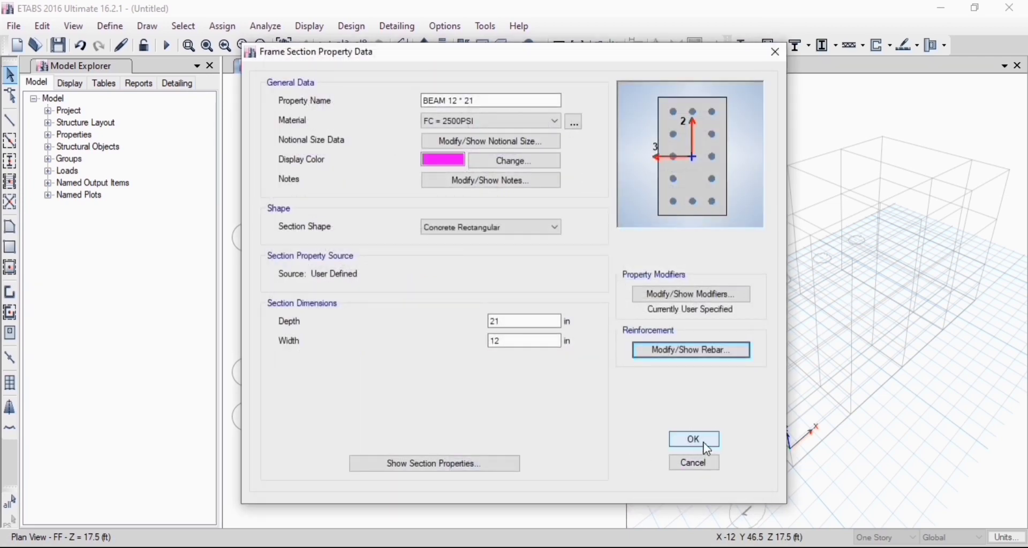
pyautogui.click(695, 441)
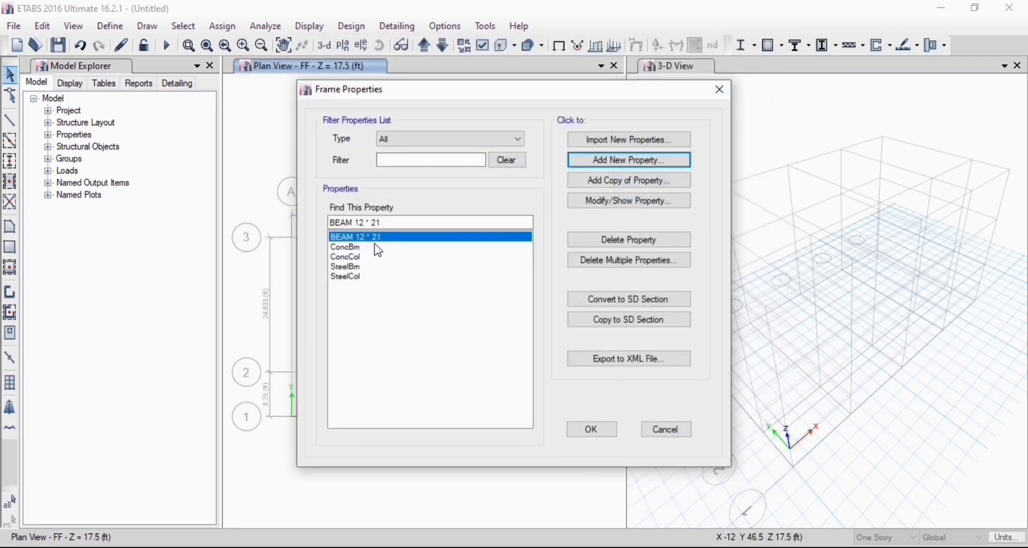
# Add a new concrete rectangular frame section named COLUMN 18 * 18 with the material FC = 3000PSI
pyautogui.click(629, 161)
pyautogui.press('Escape')
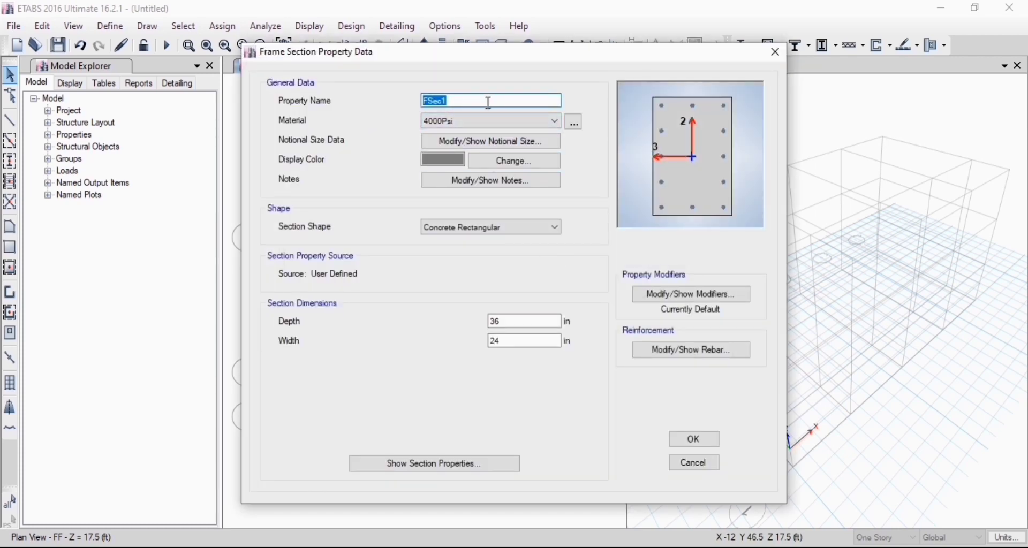
pyautogui.click(488, 102)
pyautogui.press('BackSpace')
pyautogui.press('BackSpace')
pyautogui.press('BackSpace')
pyautogui.press('BackSpace')
pyautogui.write('COLUMN 18')
pyautogui.click(477, 126)
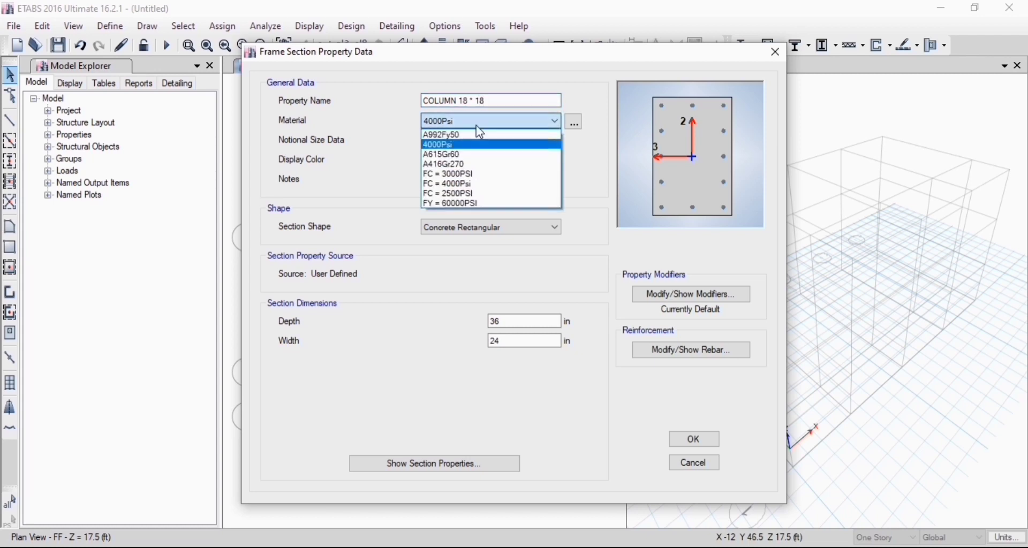
pyautogui.click(479, 174)
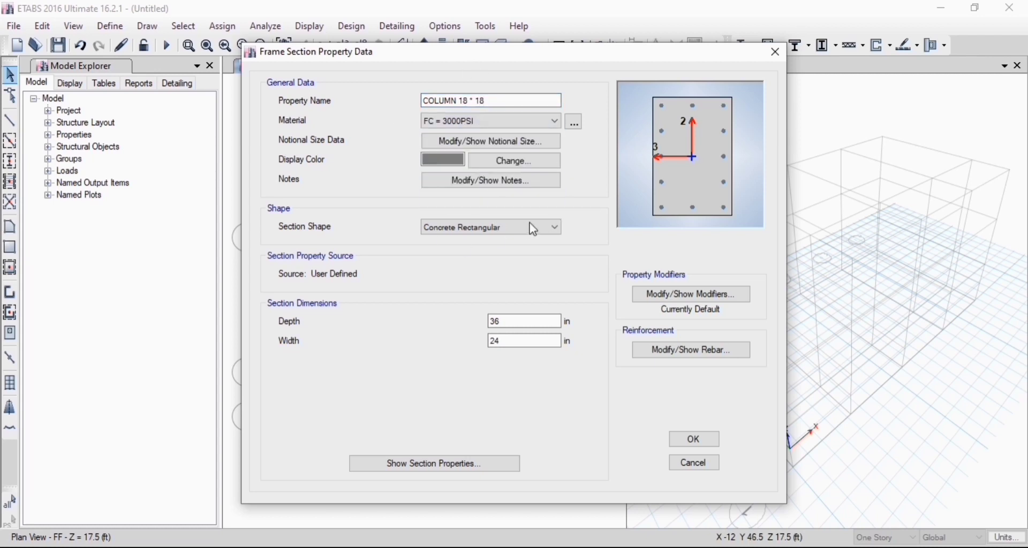
# Set the column section's depth and width to 18 in each
pyautogui.click(523, 320)
pyautogui.write('8')
pyautogui.click(512, 342)
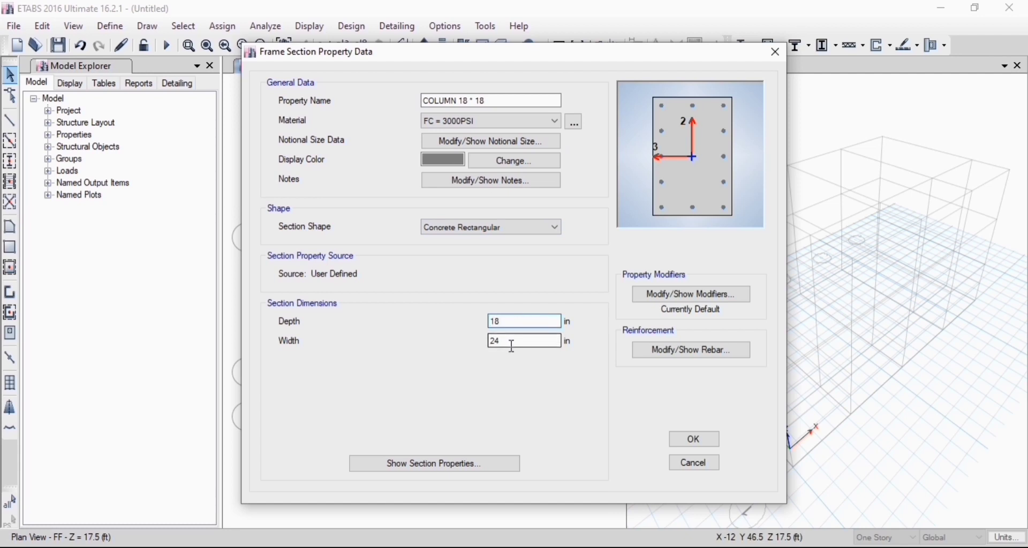
pyautogui.press('BackSpace')
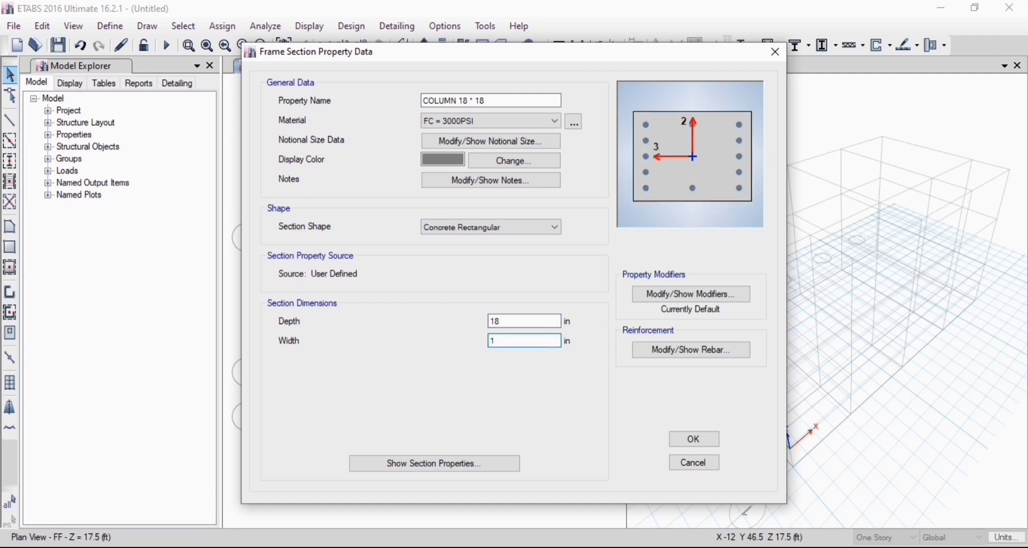
# Set the column's moment of inertia modifiers about the 2 and 3 axes to 0.7
pyautogui.click(696, 295)
pyautogui.click(573, 247)
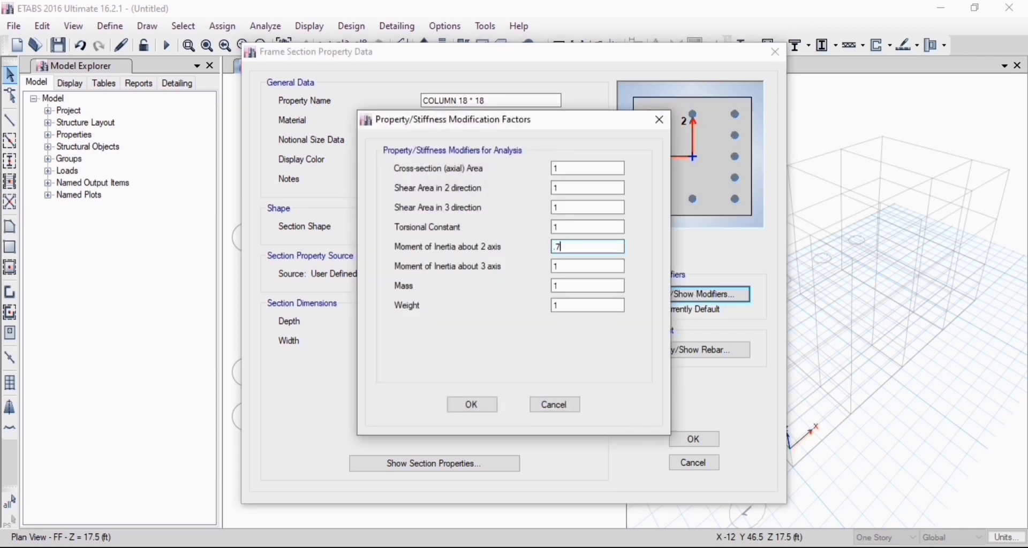
pyautogui.write('.7')
pyautogui.click(583, 262)
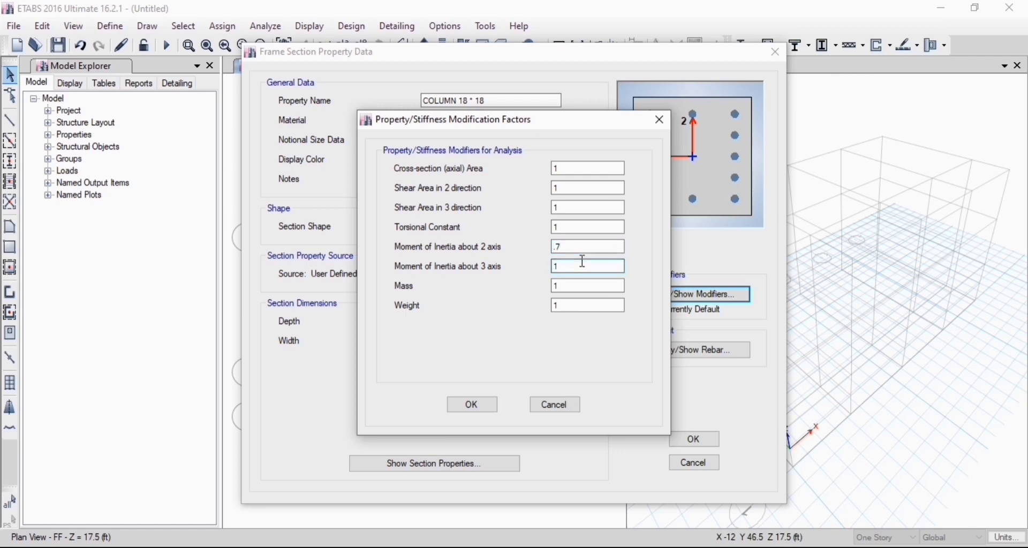
pyautogui.write('.7')
pyautogui.click(472, 404)
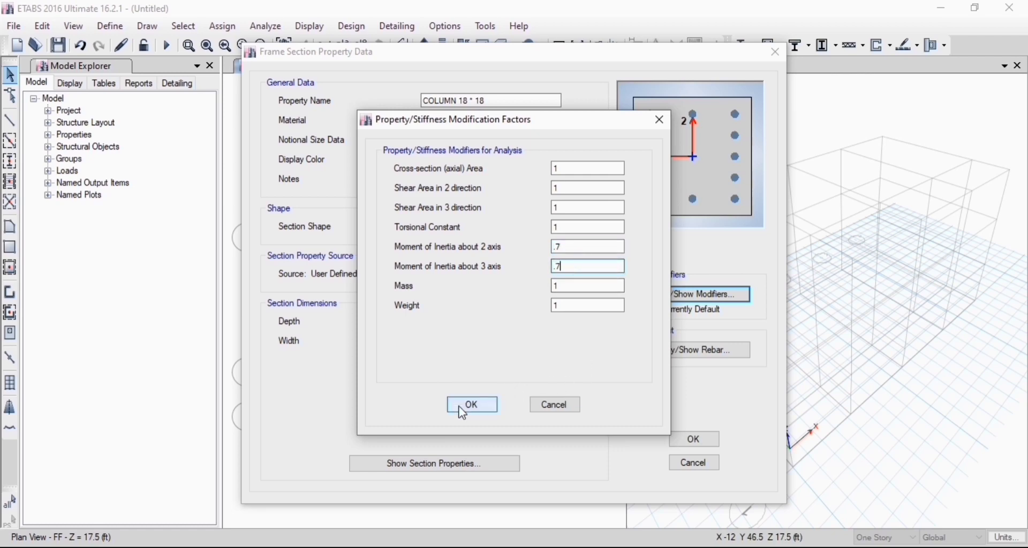
# Keep the column on P-M2-M3 design, assign FY = 60000PSI to its longitudinal and confinement bars, and accept the section
pyautogui.click(693, 351)
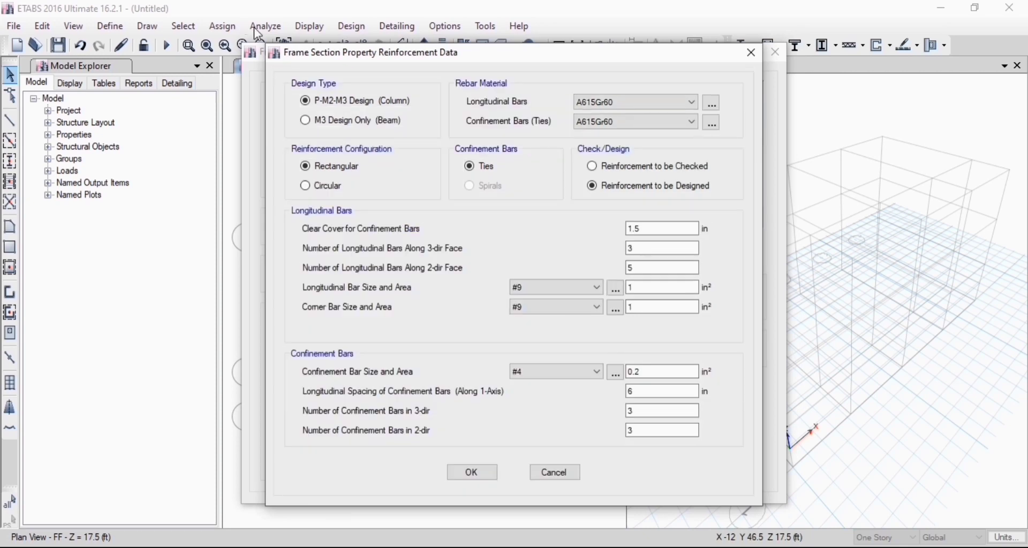
pyautogui.click(309, 120)
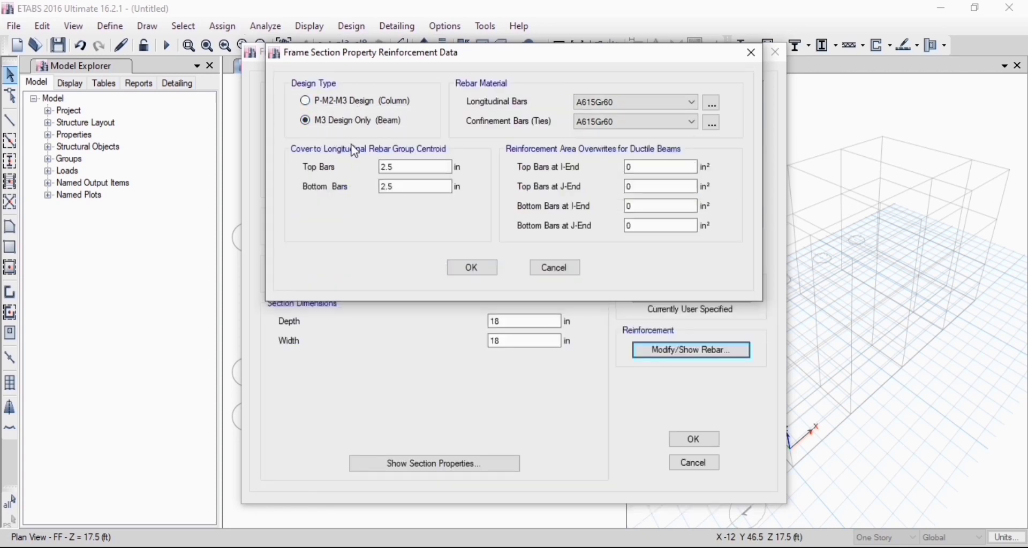
pyautogui.click(305, 102)
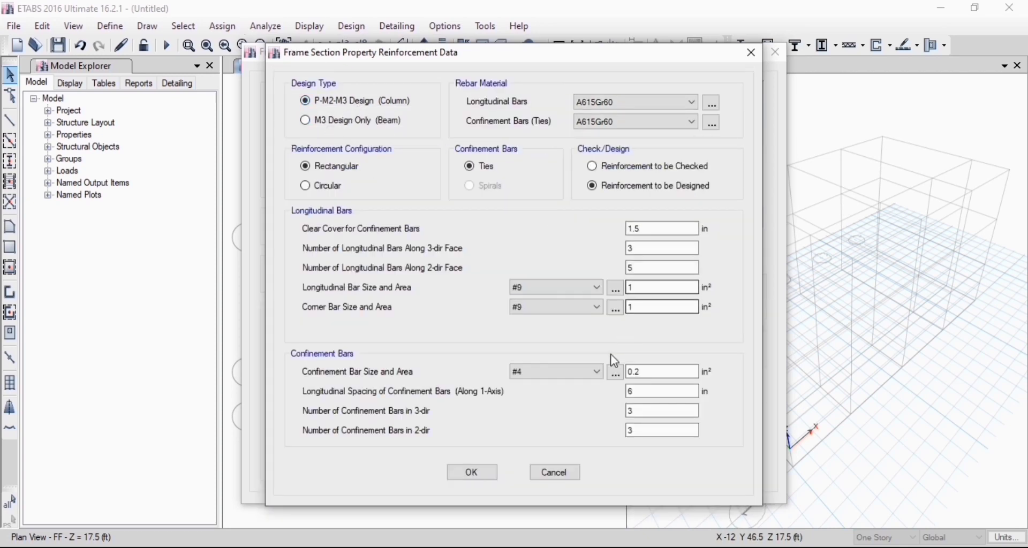
pyautogui.click(686, 103)
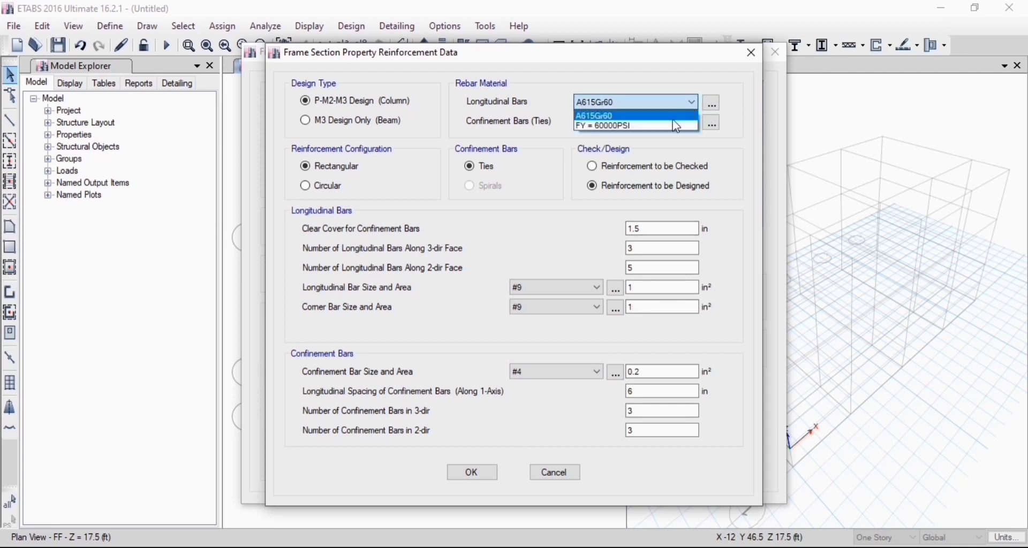
pyautogui.click(667, 129)
pyautogui.click(673, 123)
pyautogui.click(675, 143)
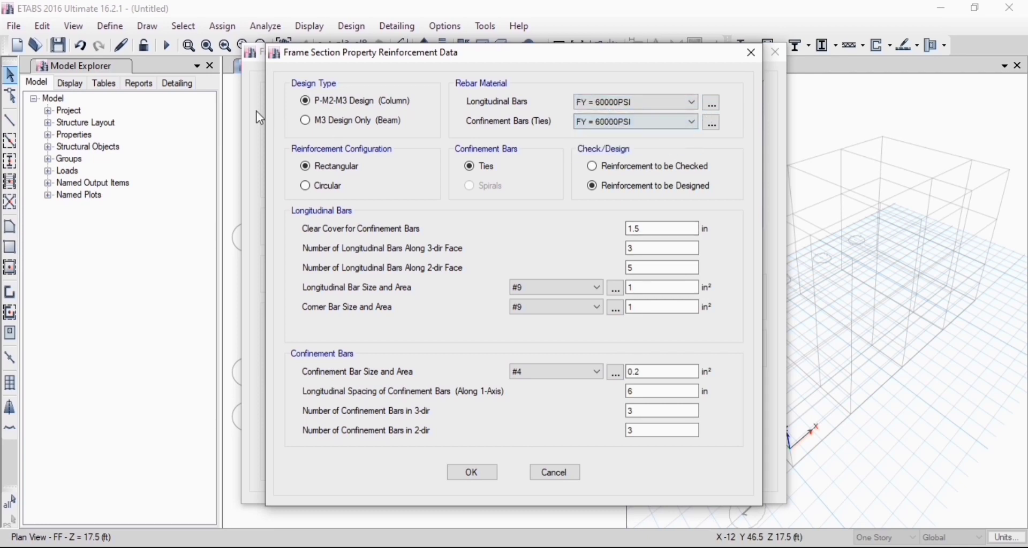
pyautogui.click(472, 473)
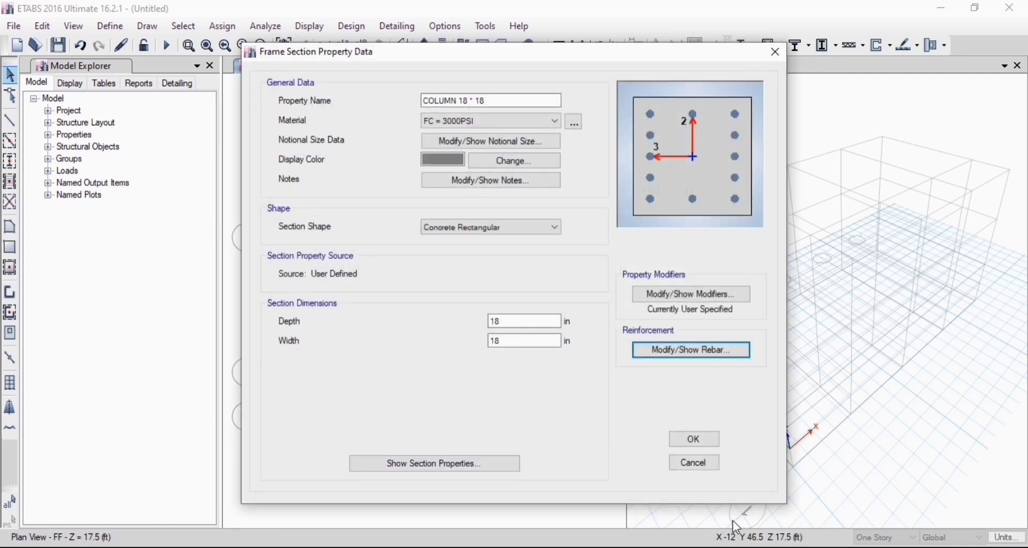
pyautogui.click(708, 441)
# Change BEAM 12 * 21 to M3 Design Only with FY = 60000PSI confinement bars, then close the frame properties
pyautogui.click(387, 237)
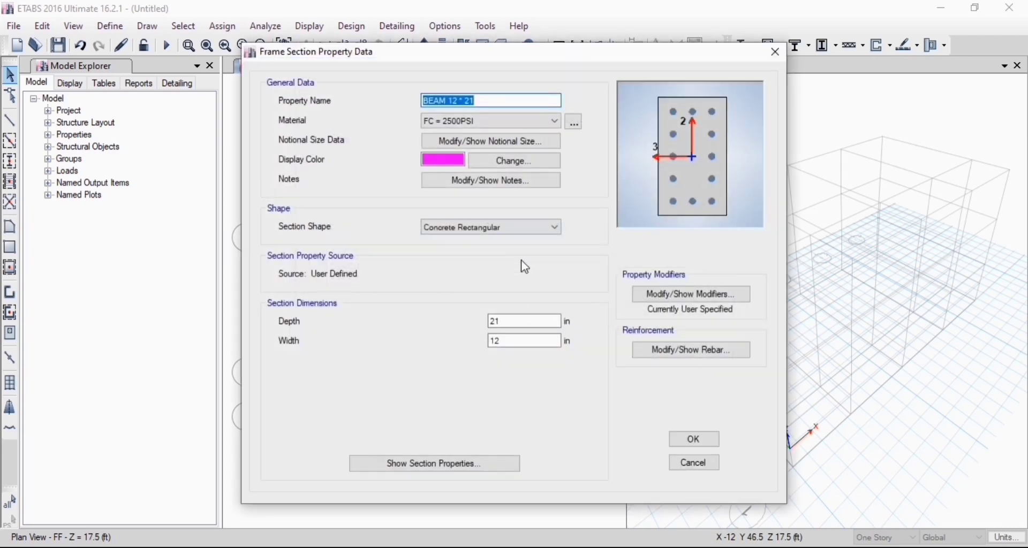
pyautogui.click(728, 360)
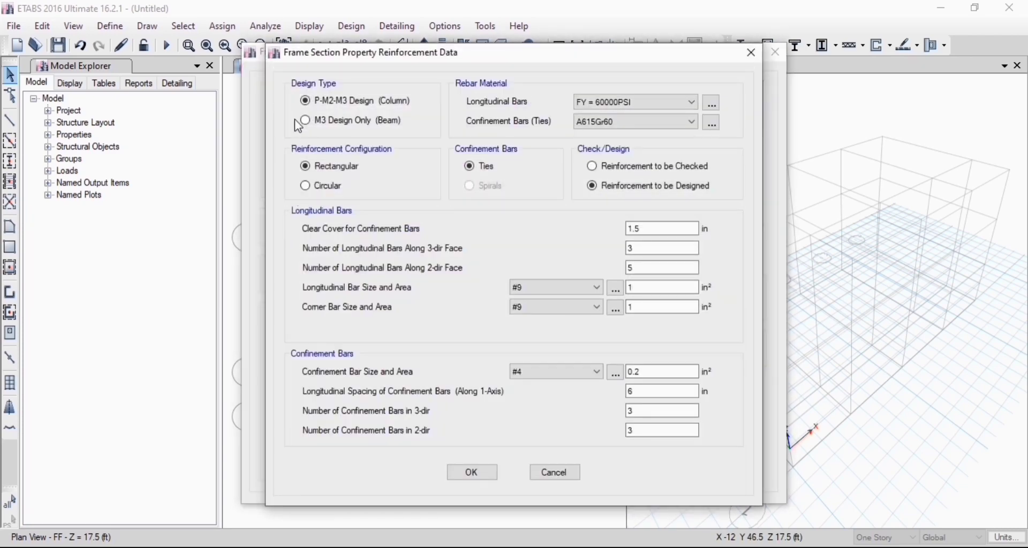
pyautogui.click(305, 121)
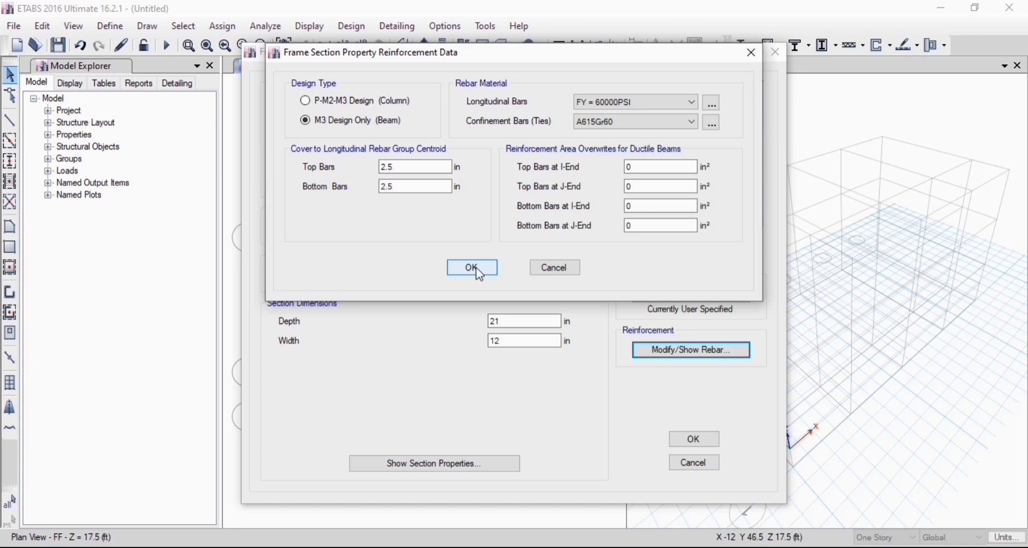
pyautogui.click(634, 119)
pyautogui.click(625, 141)
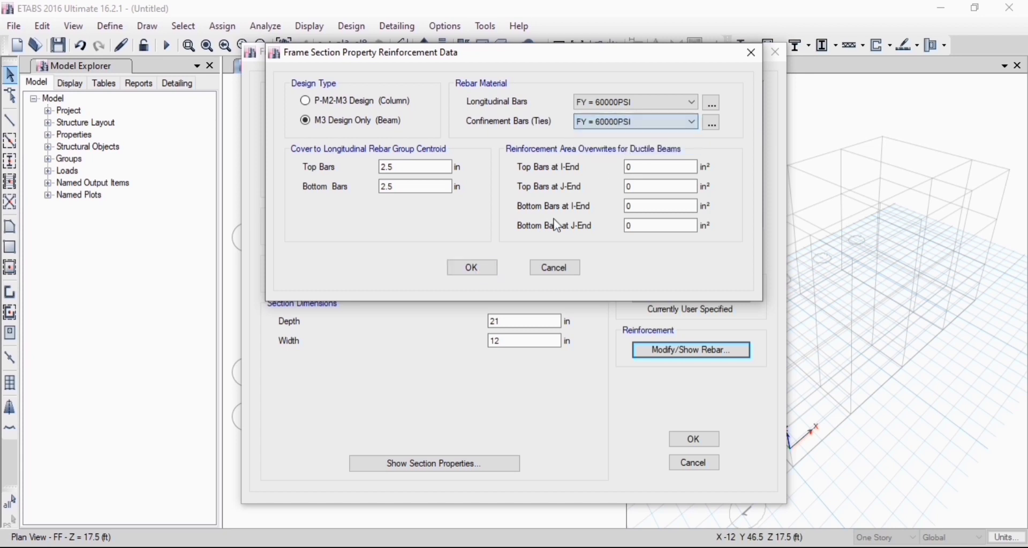
pyautogui.click(487, 268)
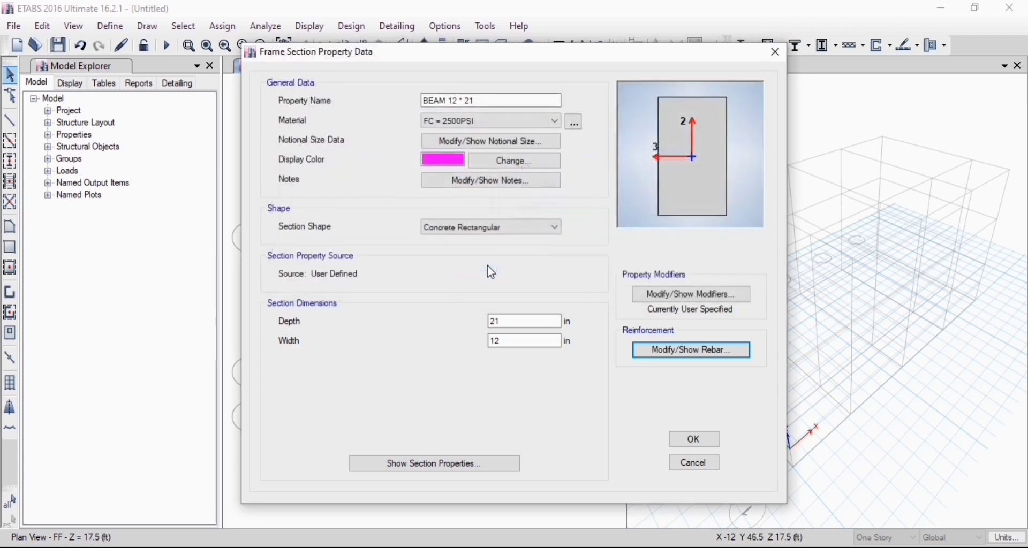
pyautogui.click(706, 437)
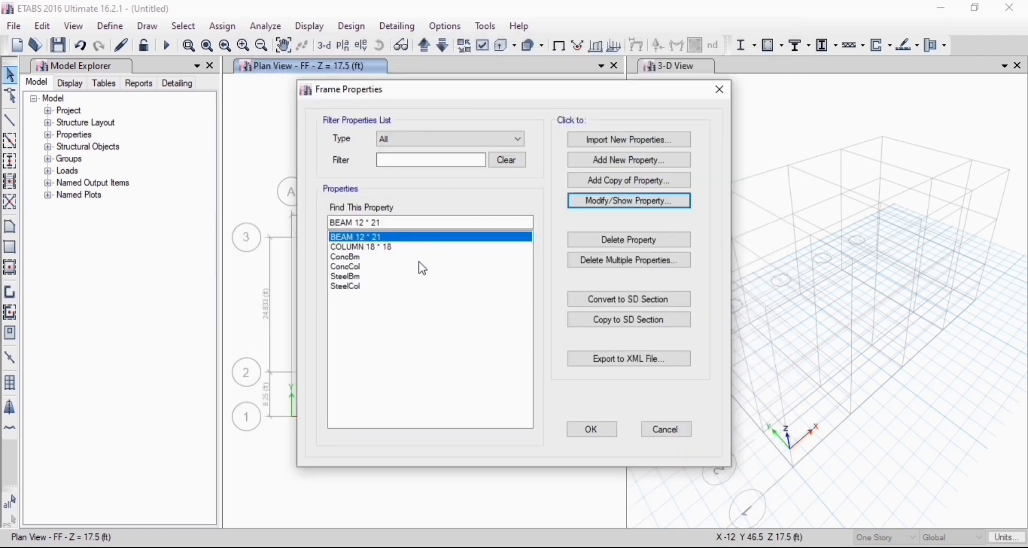
pyautogui.click(723, 92)
# Redefine the Slab1 section as Slab 6" with FC = 3000PSI material and a thickness of 6 in
pyautogui.click(110, 26)
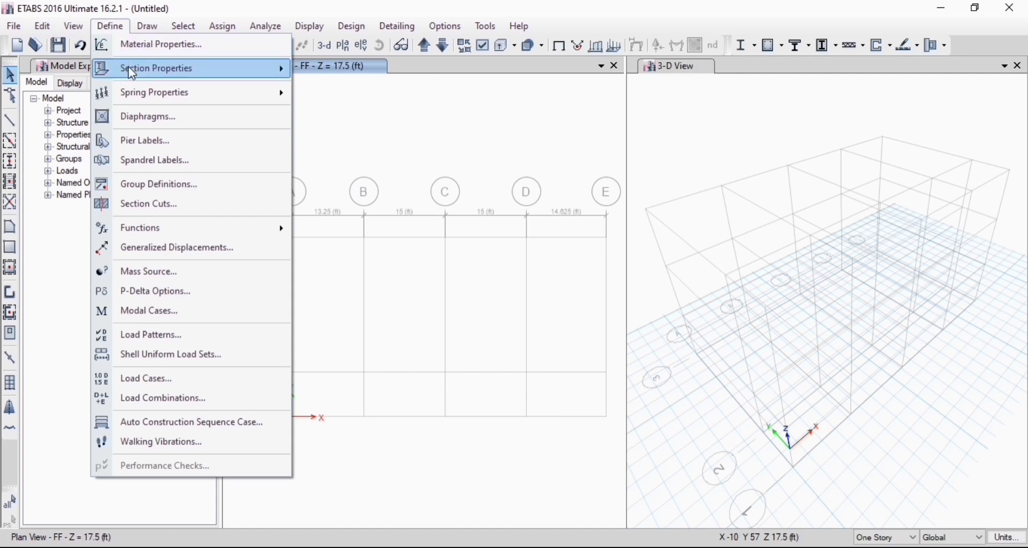
pyautogui.moveTo(133, 70)
pyautogui.click(389, 128)
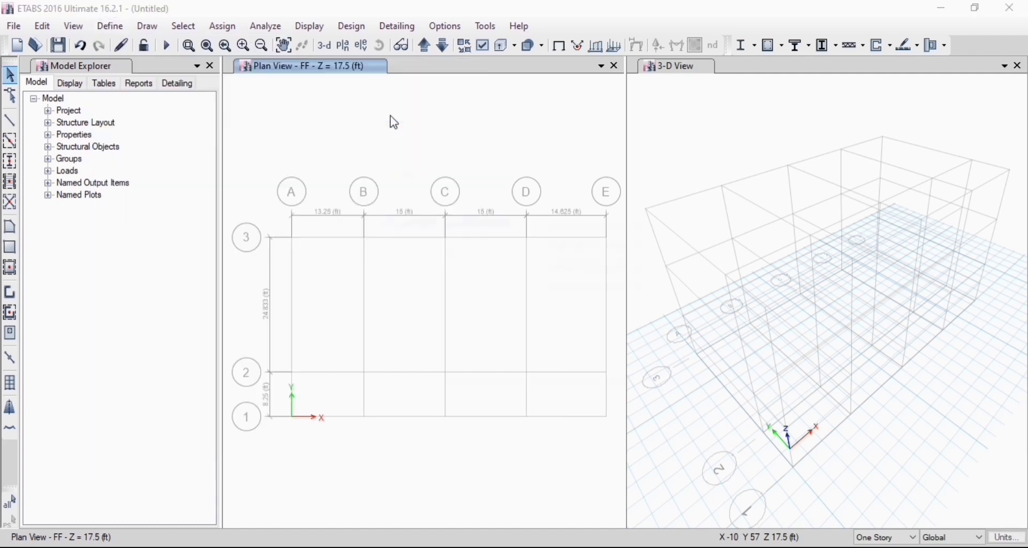
pyautogui.click(434, 233)
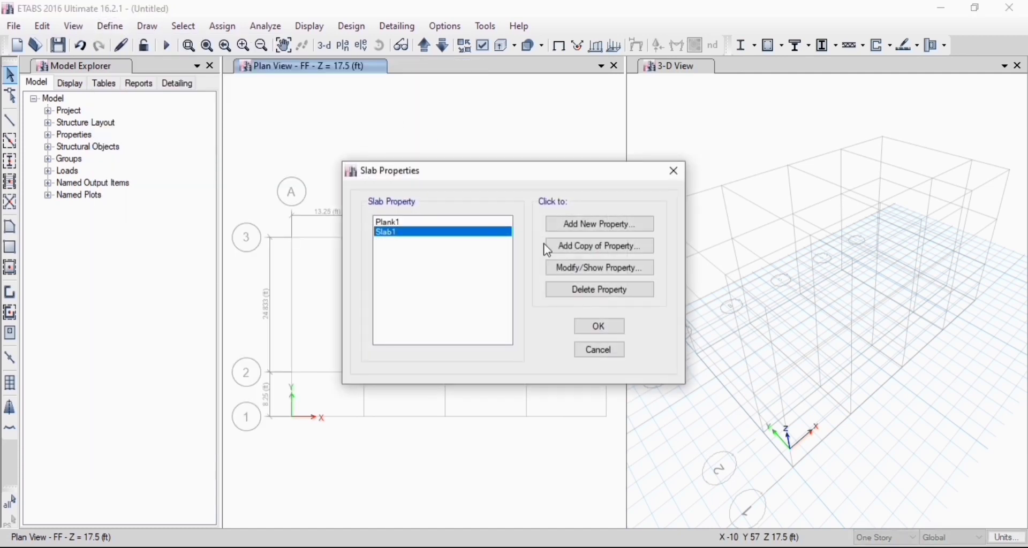
pyautogui.click(573, 246)
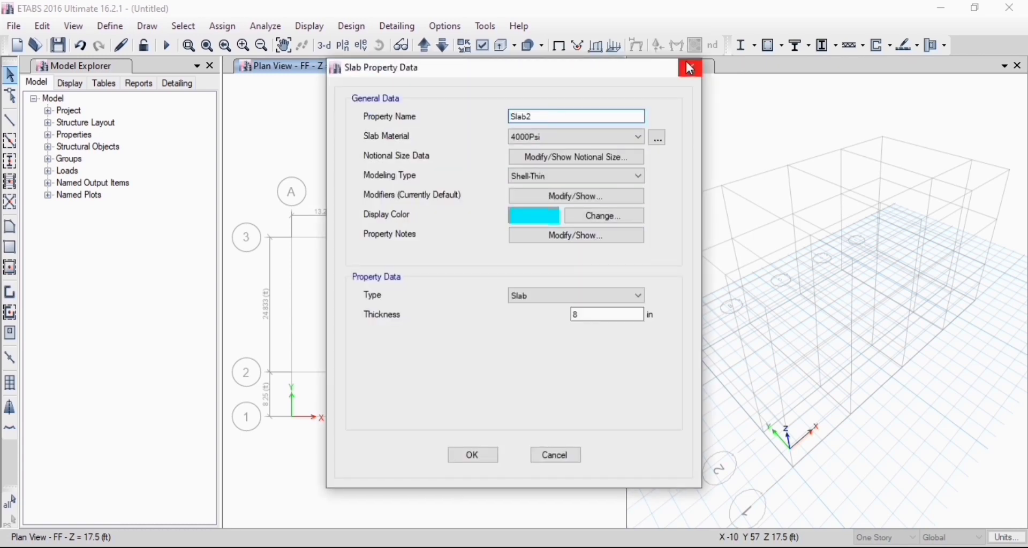
pyautogui.click(690, 68)
pyautogui.click(606, 268)
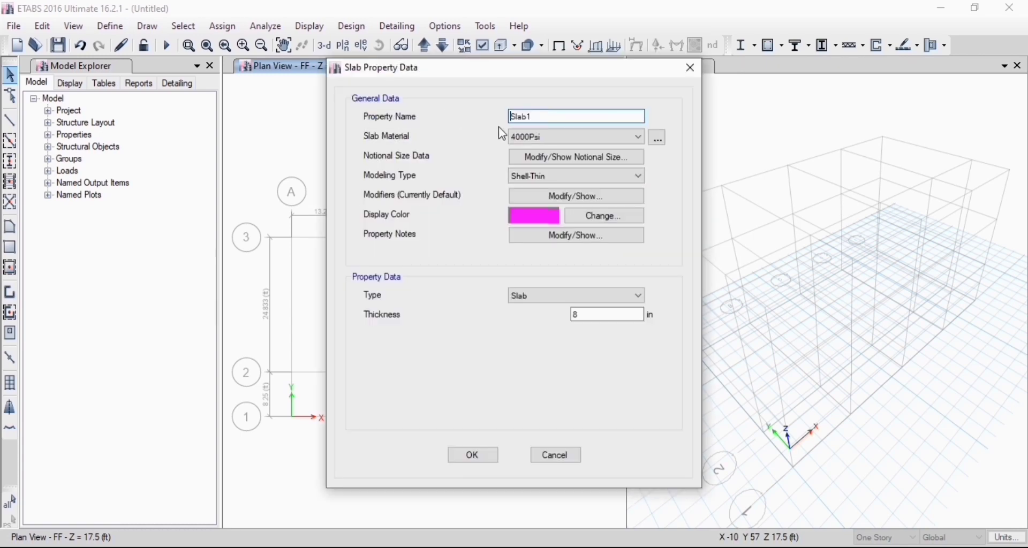
pyautogui.click(549, 138)
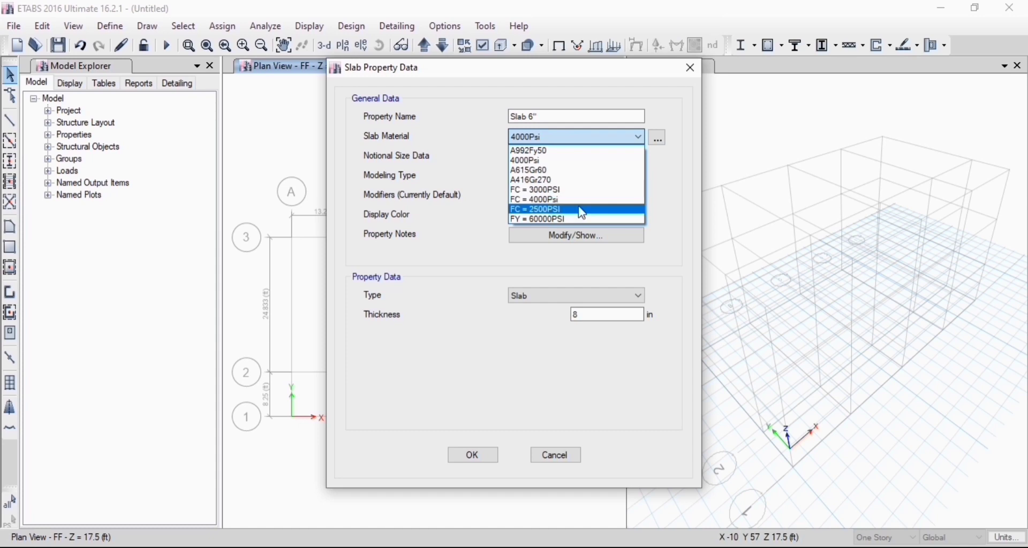
pyautogui.click(583, 190)
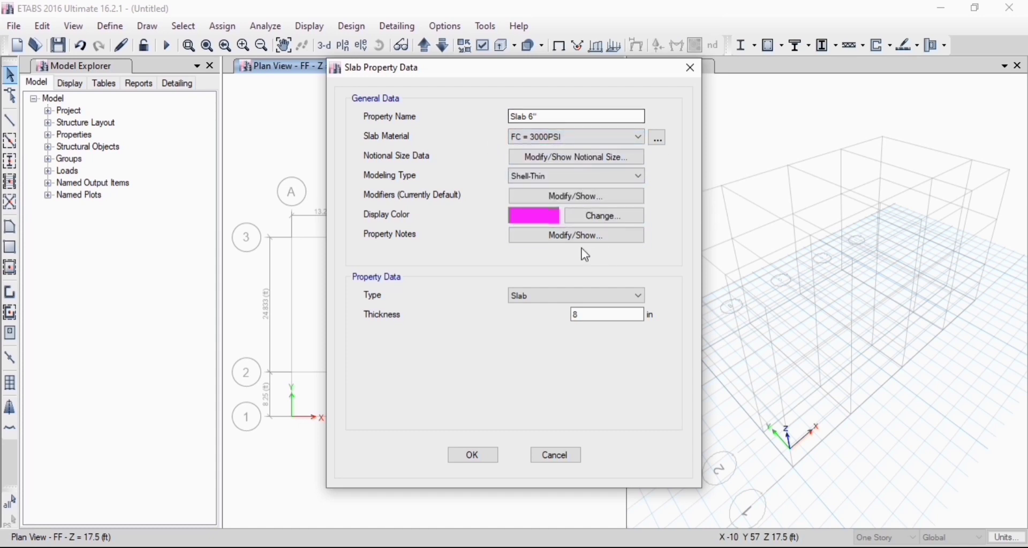
pyautogui.click(613, 314)
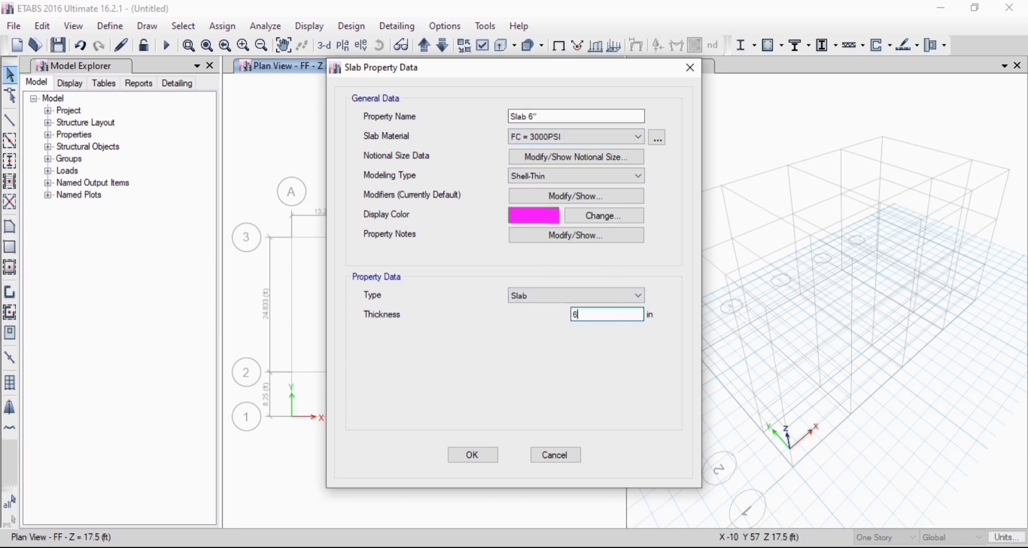
# Set the slab's membrane f11, f22 and f12 stiffness modifiers to 0.25
pyautogui.click(588, 199)
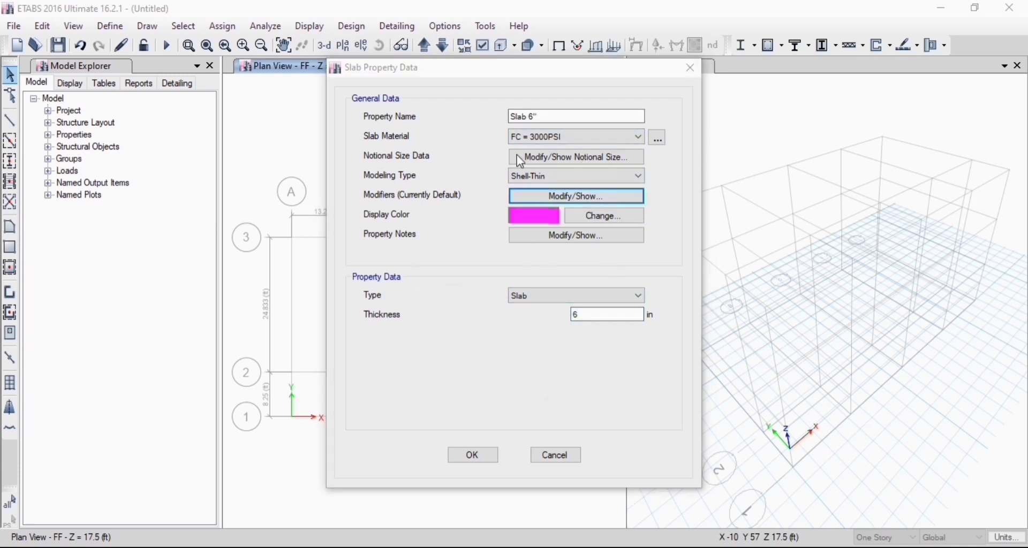
pyautogui.click(583, 168)
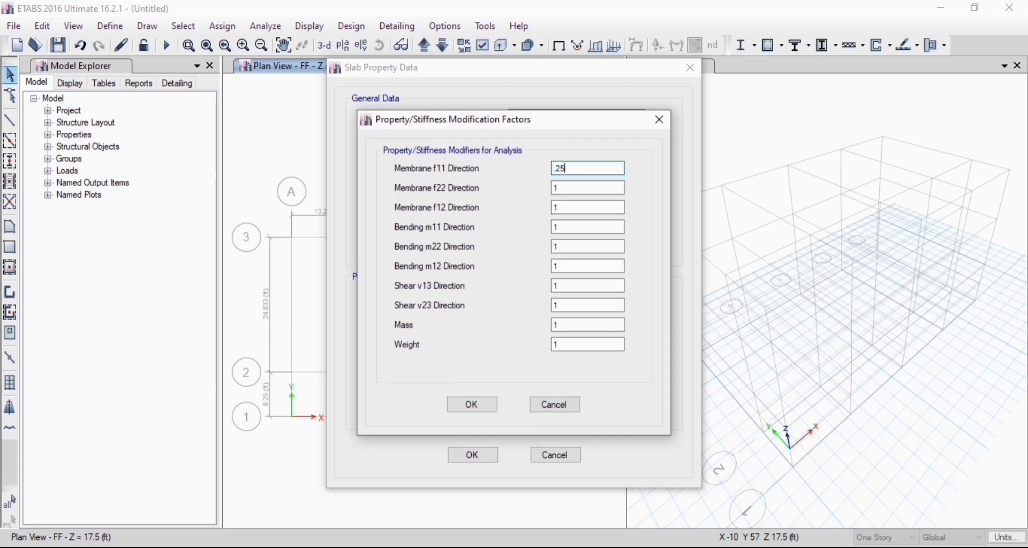
pyautogui.press('Tab')
pyautogui.write('.25')
pyautogui.click(589, 208)
# Set the slab's bending m11, m22 and m12 modifiers to 0.25 and accept the slab properties
pyautogui.click(595, 229)
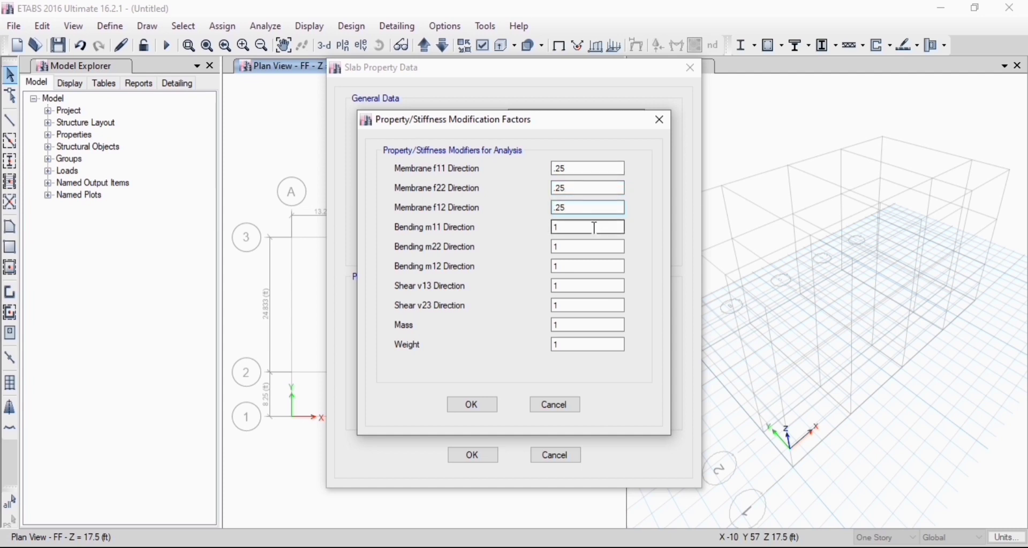
pyautogui.moveTo(589, 212); pyautogui.dragTo(529, 212)
pyautogui.click(570, 229)
pyautogui.click(575, 247)
pyautogui.press('BackSpace')
pyautogui.click(573, 268)
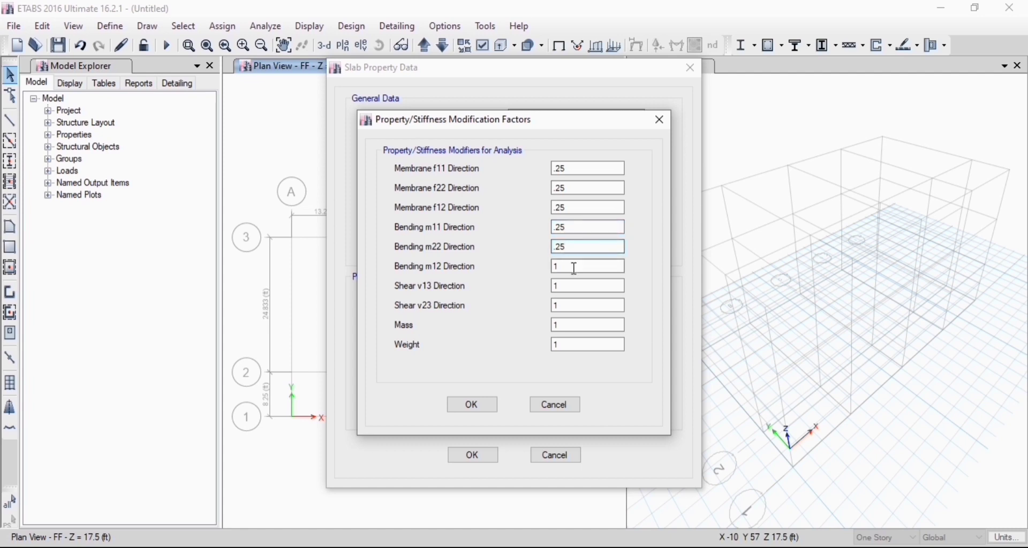
pyautogui.press('BackSpace')
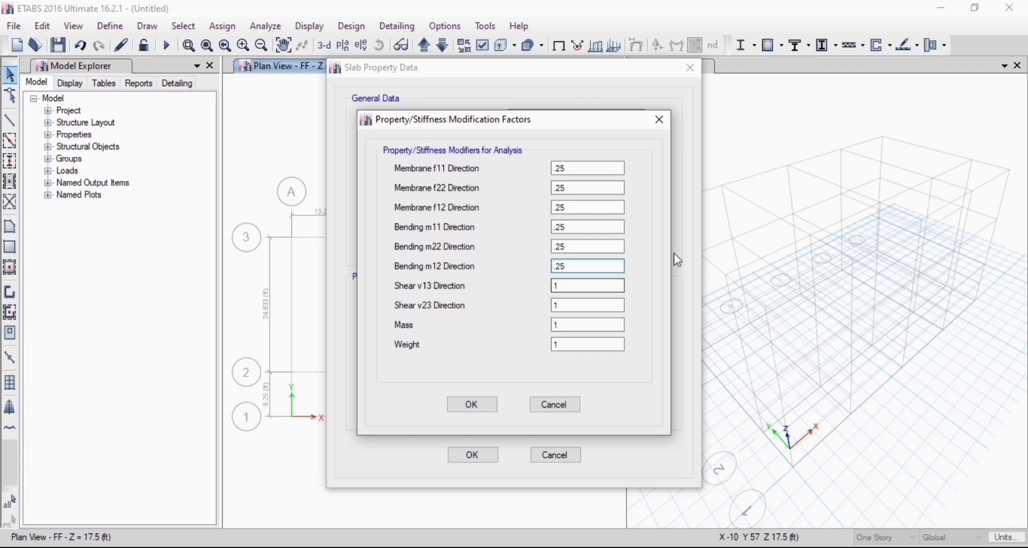
pyautogui.click(472, 405)
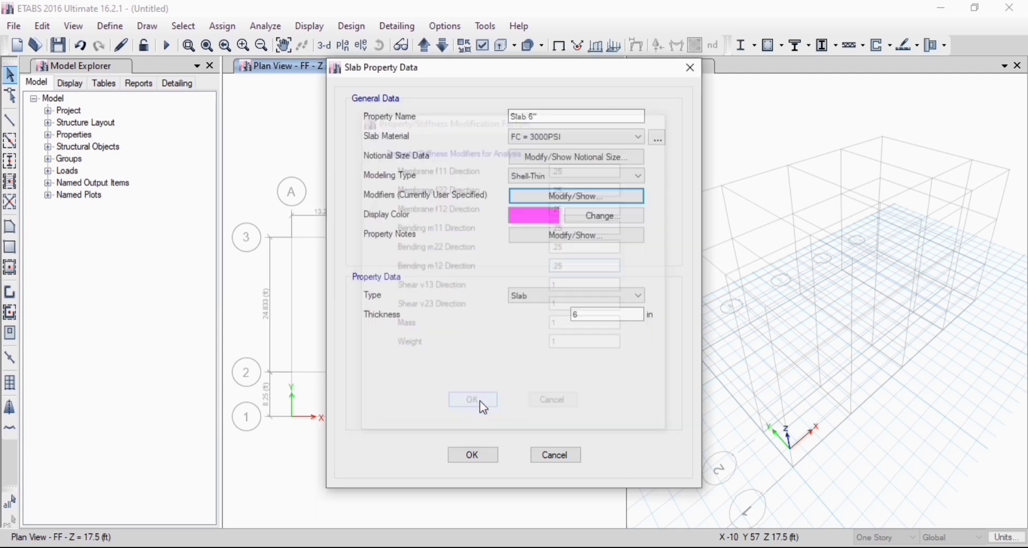
pyautogui.click(465, 461)
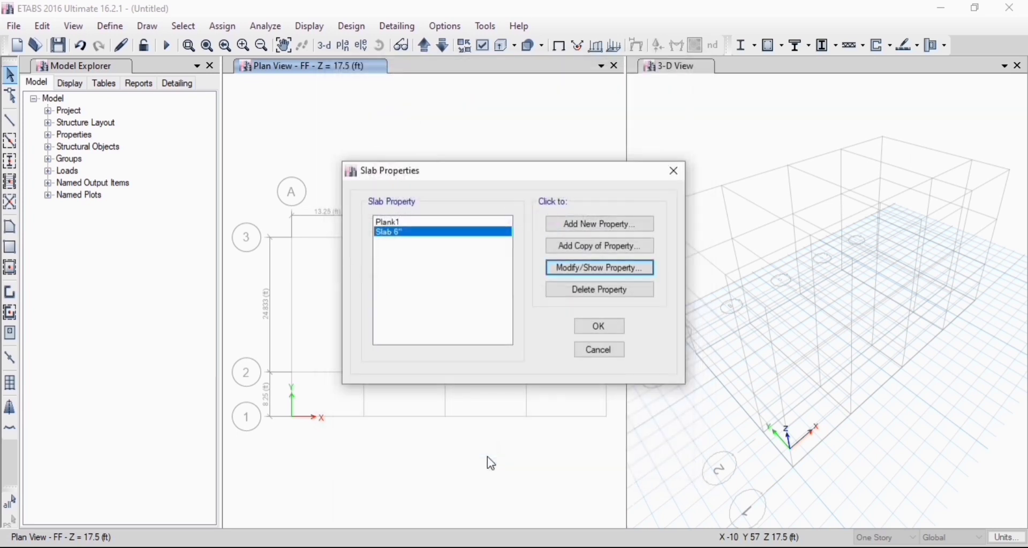
pyautogui.click(600, 327)
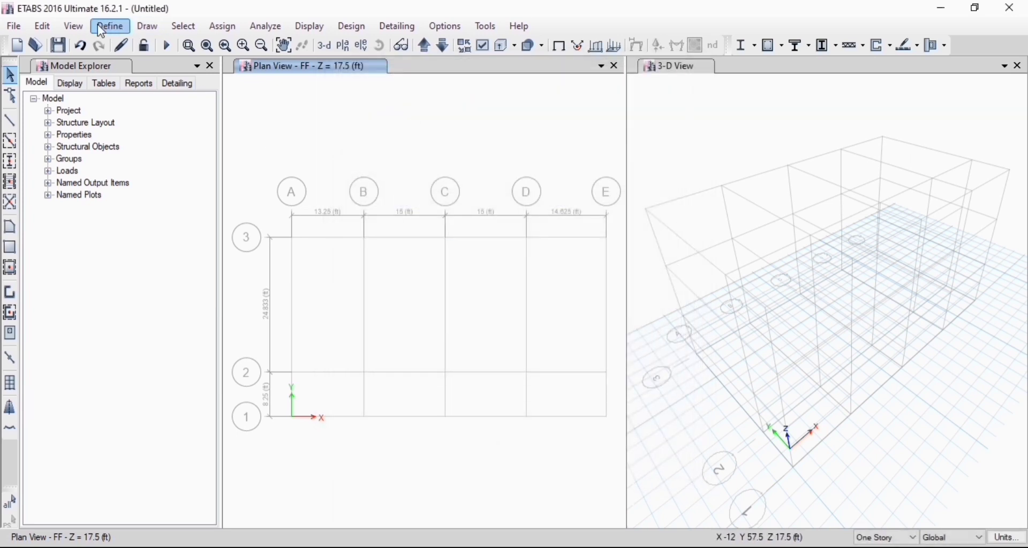
# Rename the Wall1 section as Wall 9" and assign it the FC = 2500PSI material
pyautogui.click(110, 26)
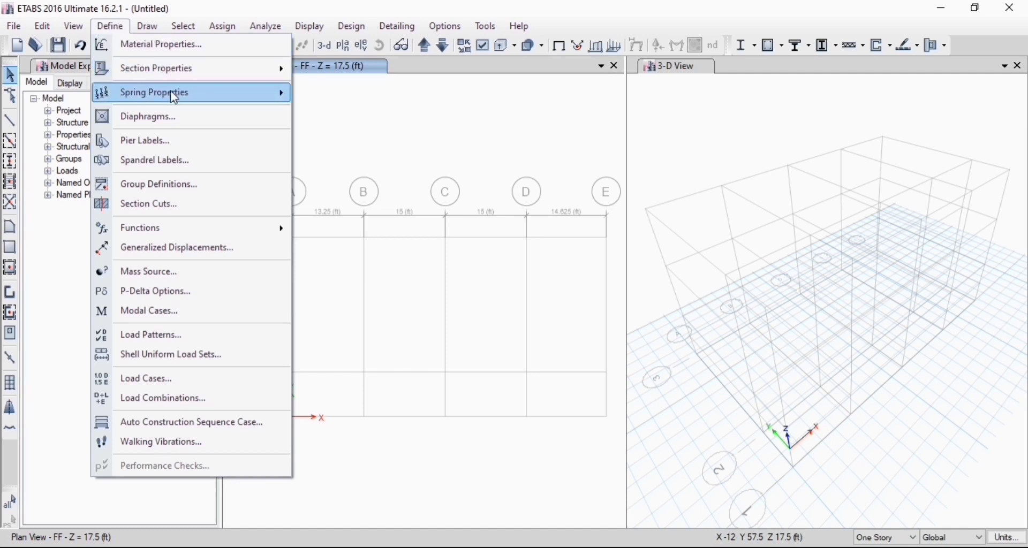
pyautogui.moveTo(229, 69)
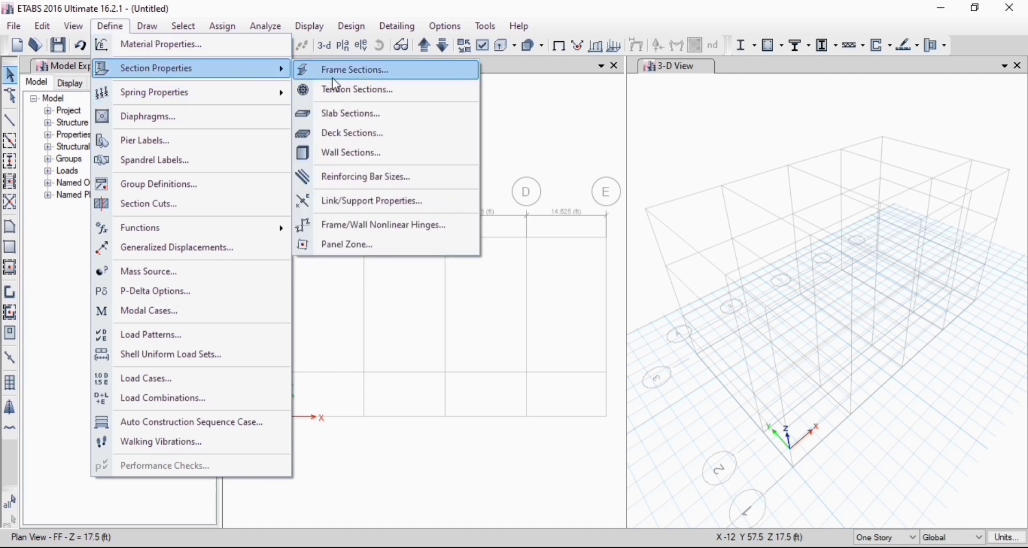
pyautogui.click(385, 160)
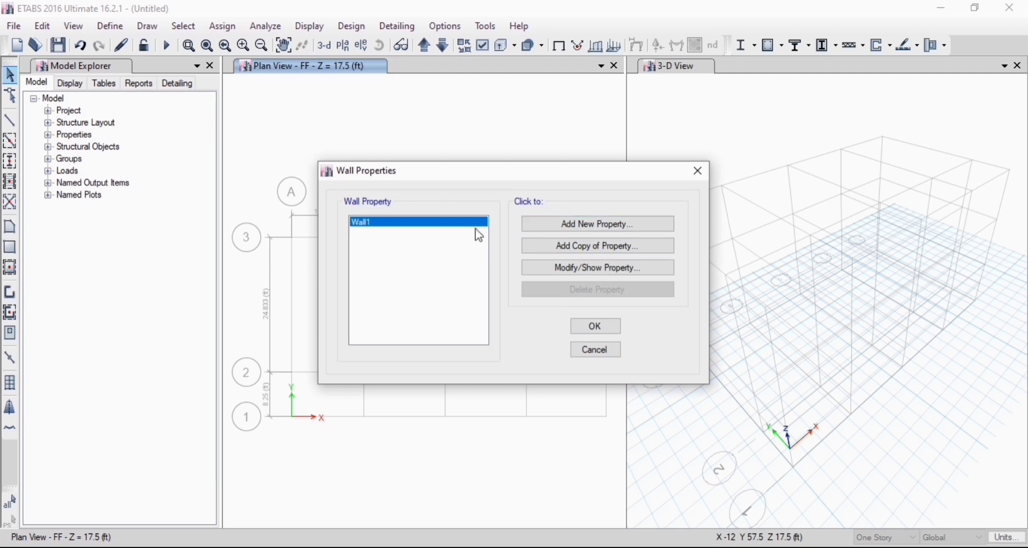
pyautogui.doubleClick(422, 229)
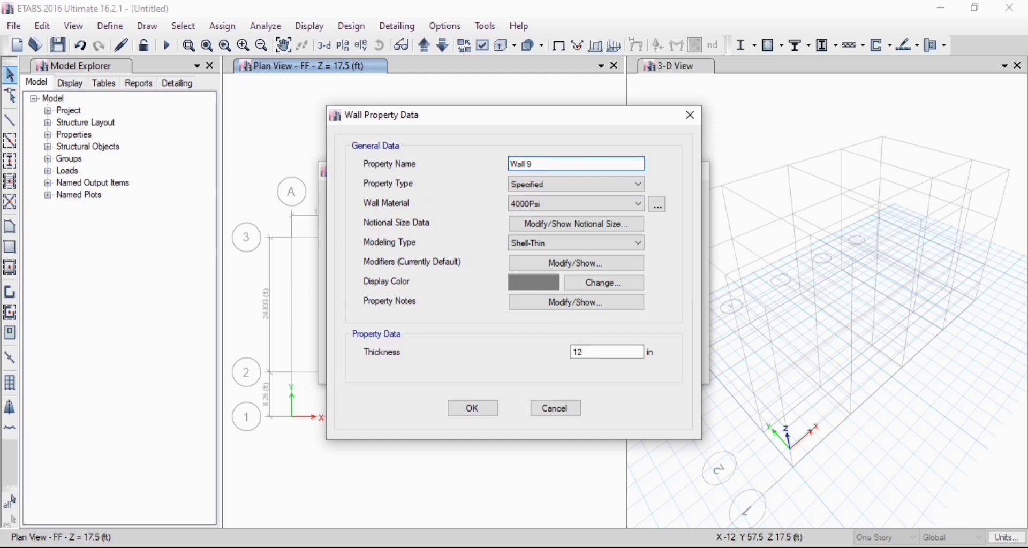
pyautogui.click(589, 204)
pyautogui.click(586, 223)
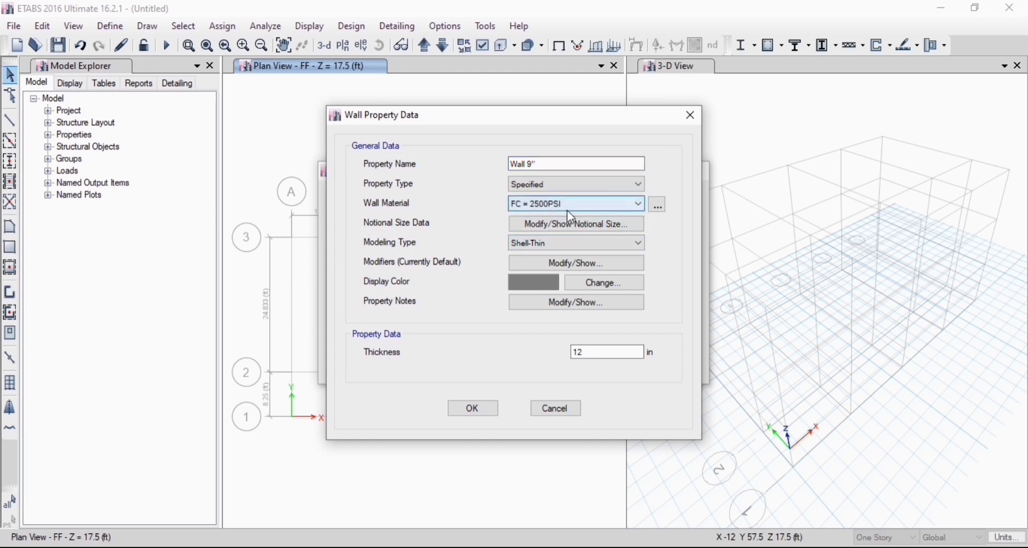
# Set the wall's bending m11 and m22 stiffness modifiers to 0.7
pyautogui.click(595, 270)
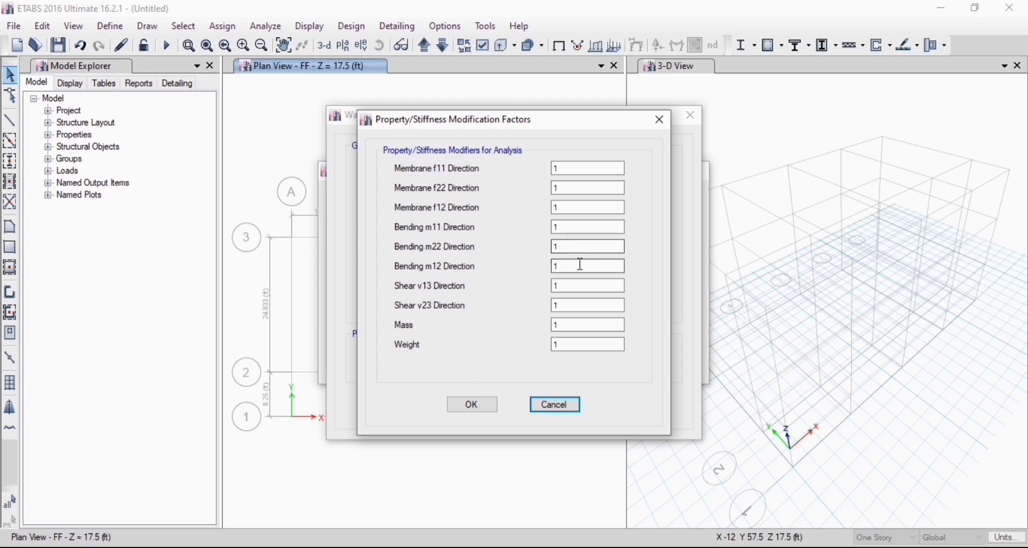
pyautogui.click(588, 226)
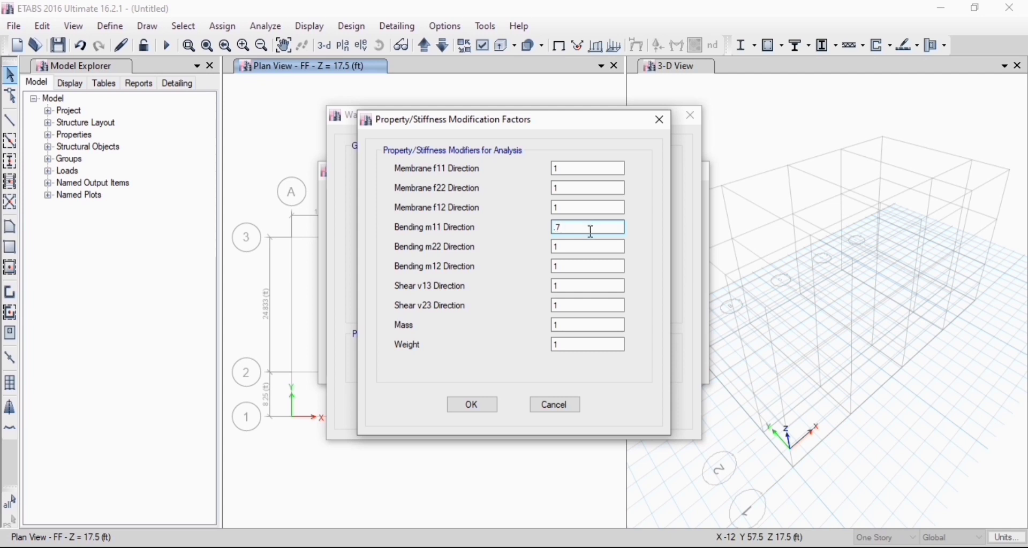
pyautogui.click(593, 246)
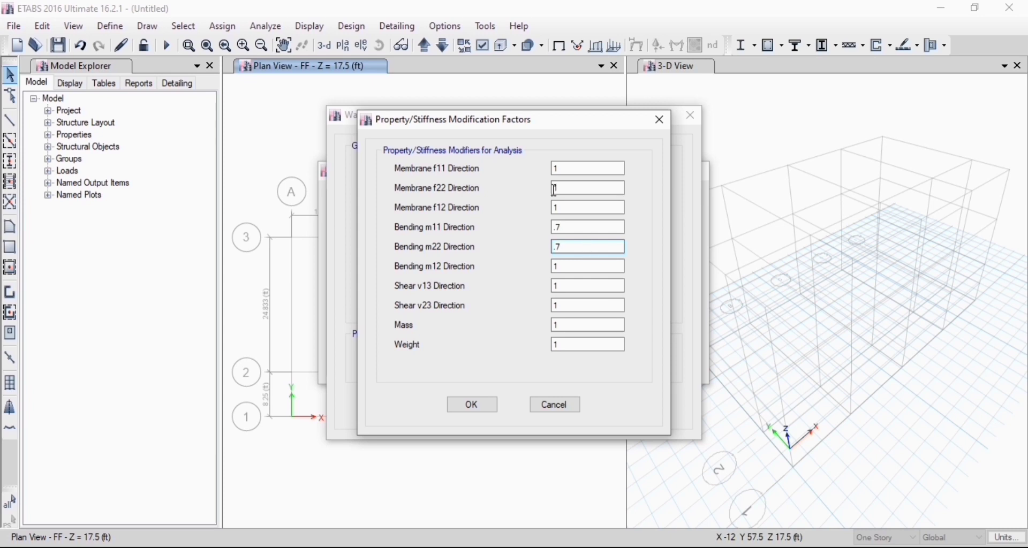
pyautogui.click(474, 408)
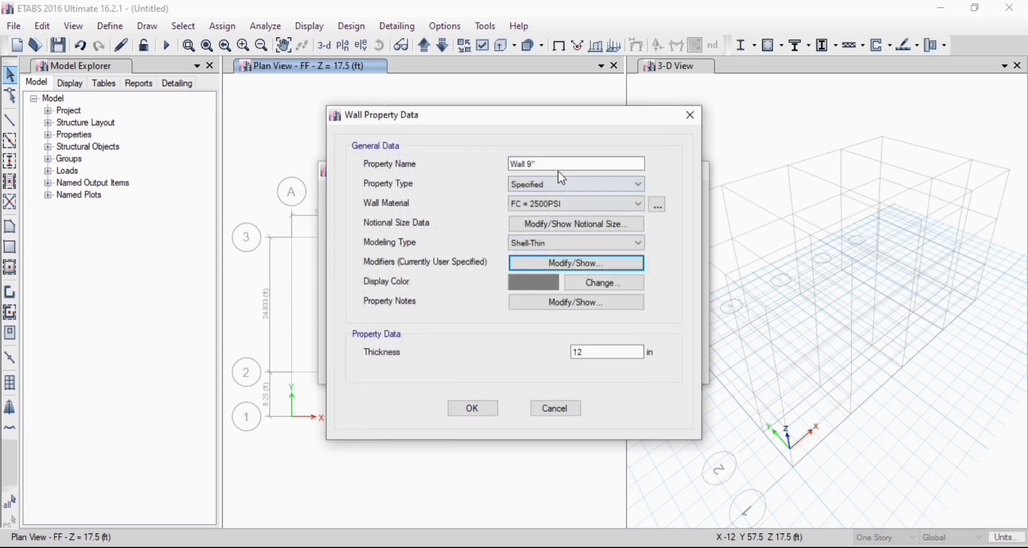
# Rename the wall section as RETAINING Wall 9", set its thickness to 9 in, and accept the wall properties
pyautogui.click(513, 164)
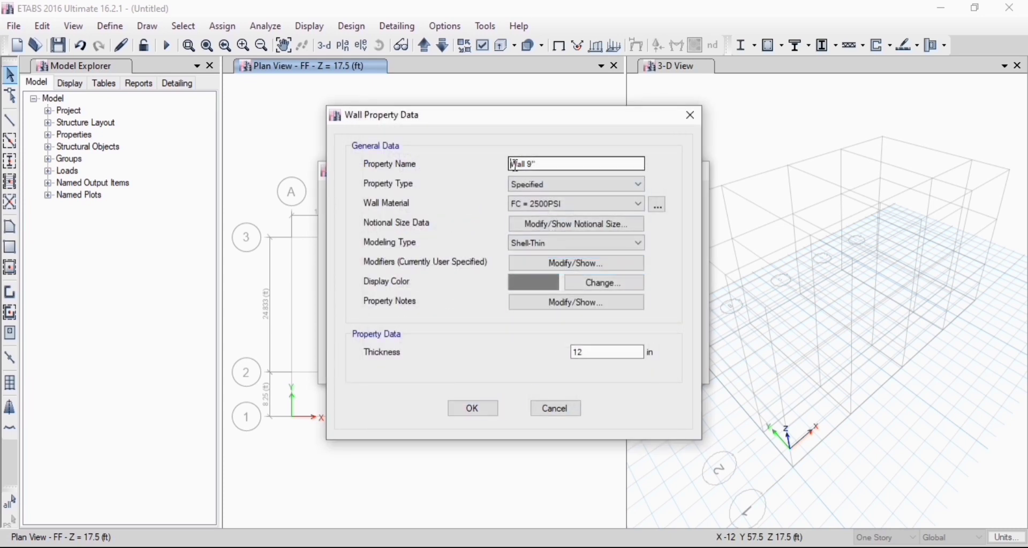
pyautogui.write('RET')
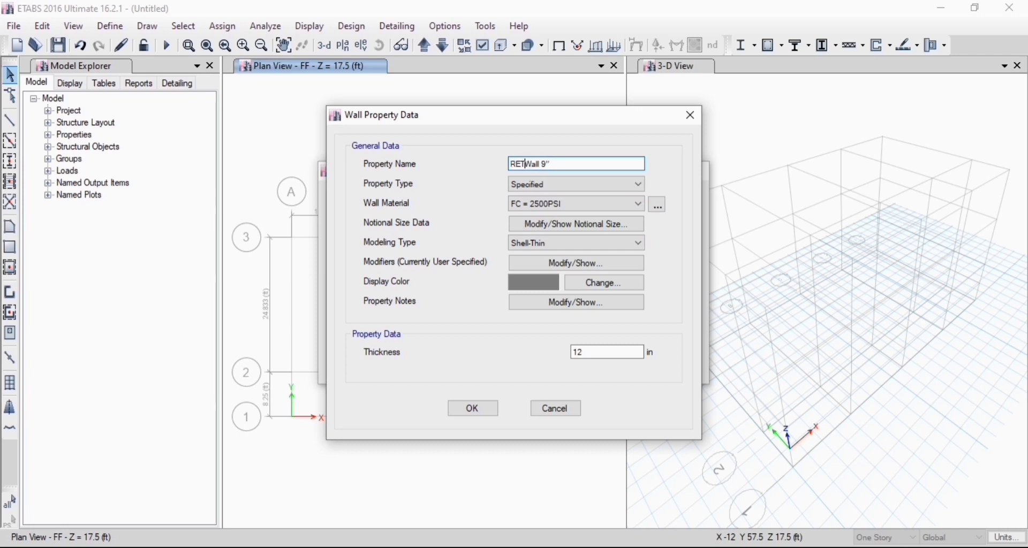
pyautogui.write('AINING')
pyautogui.click(614, 353)
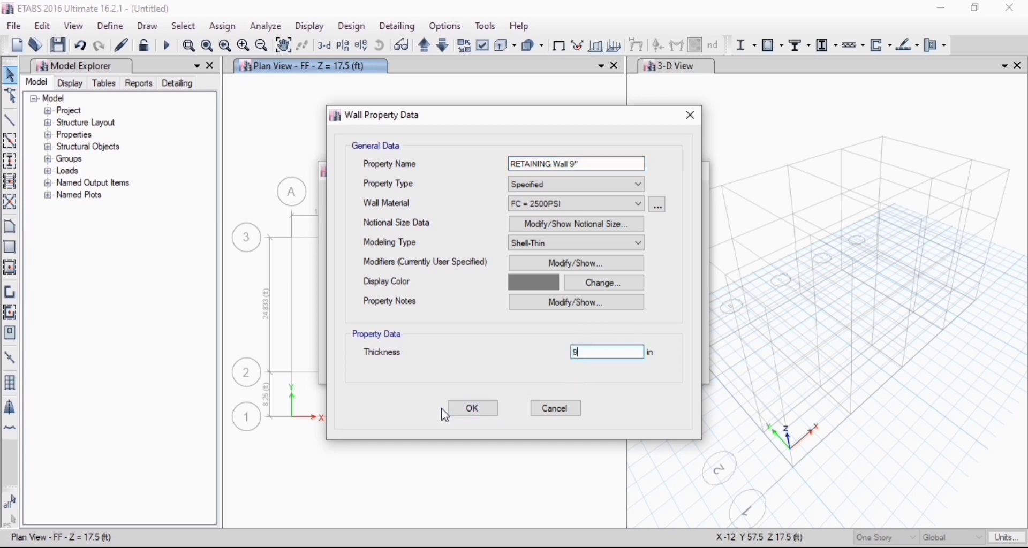
pyautogui.click(471, 410)
pyautogui.click(595, 327)
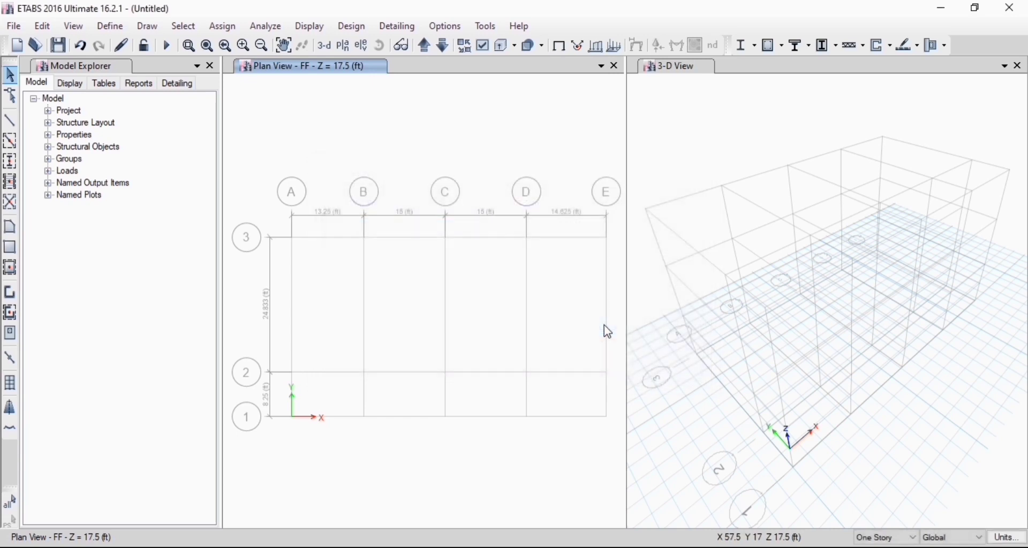
# Check the rigidity setting of diaphragm D1 and close the diaphragm definitions
pyautogui.click(143, 27)
pyautogui.moveTo(119, 28)
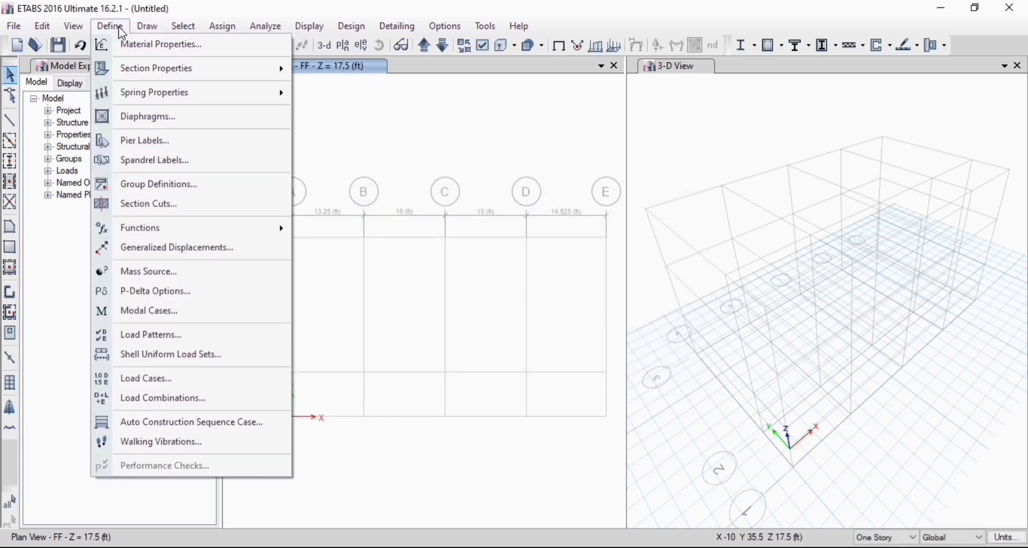
pyautogui.click(148, 117)
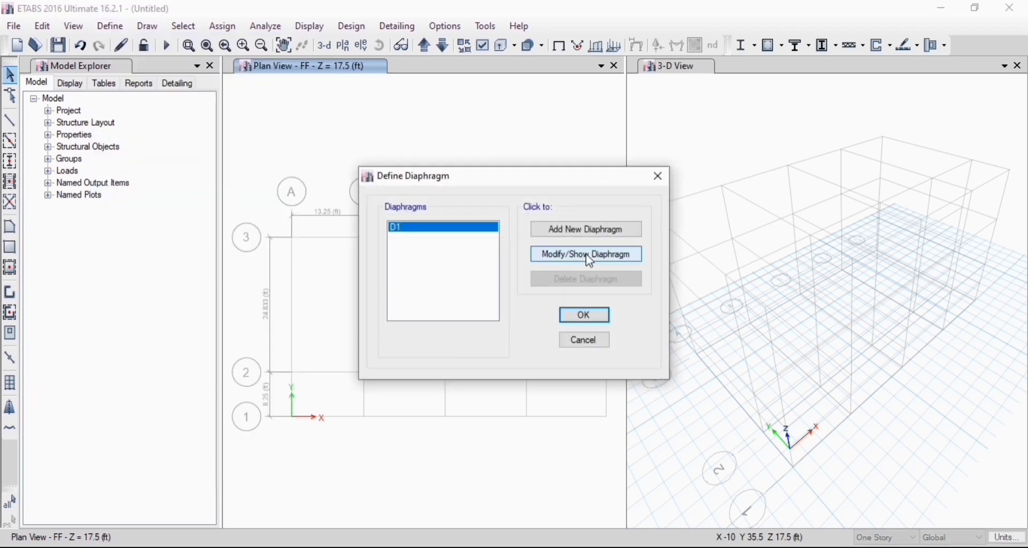
pyautogui.click(586, 254)
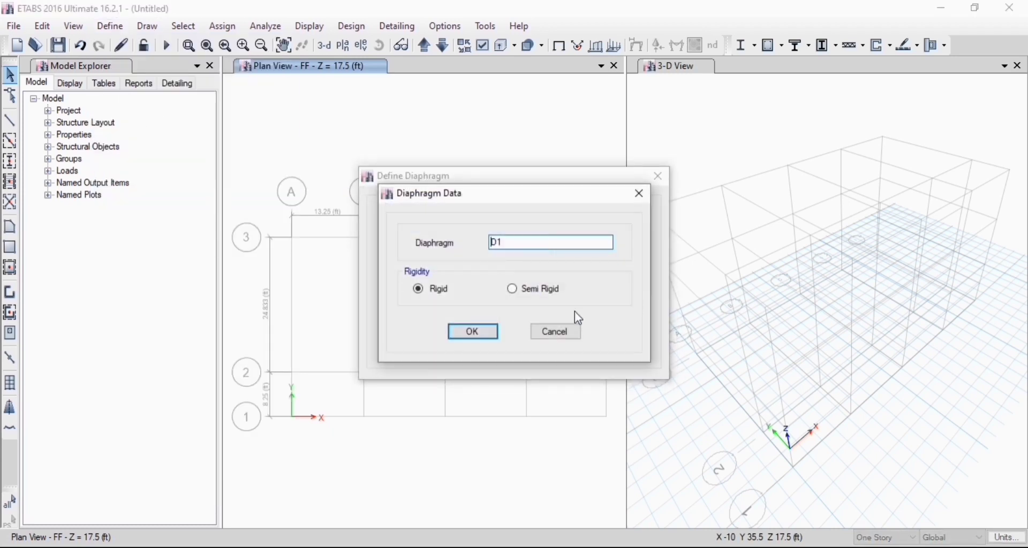
pyautogui.click(538, 330)
pyautogui.click(586, 320)
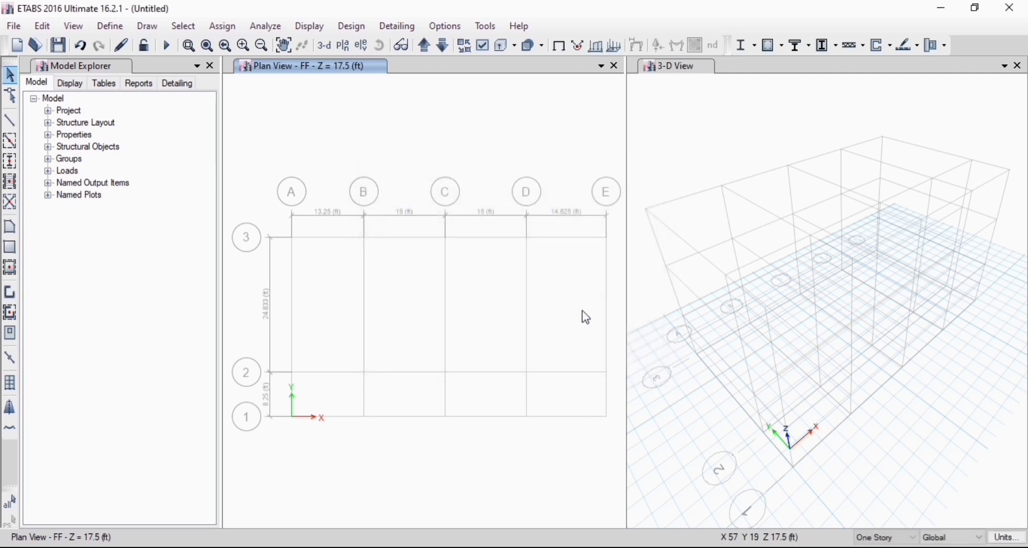
# Add a load pattern named super Dead with the Super Dead type
pyautogui.click(109, 30)
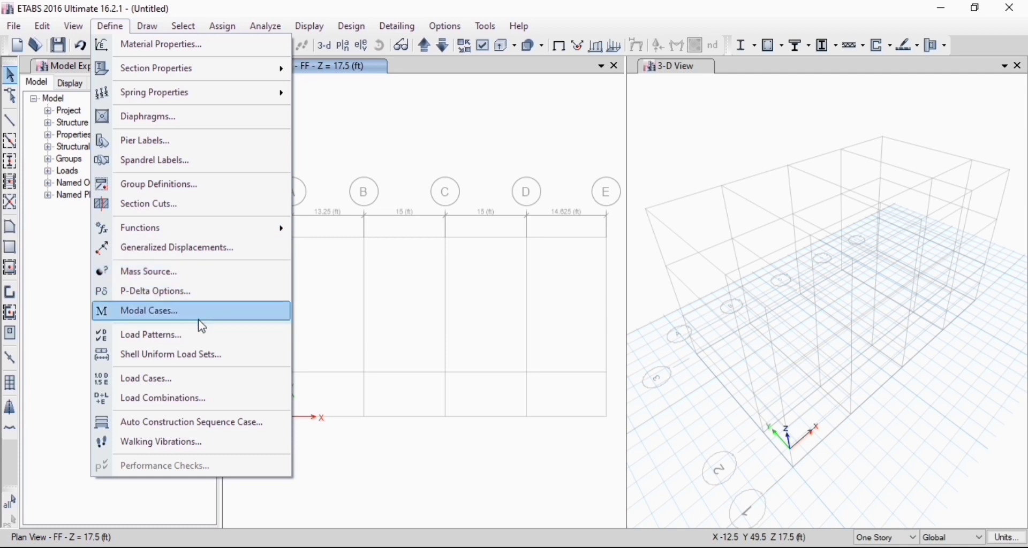
pyautogui.click(199, 337)
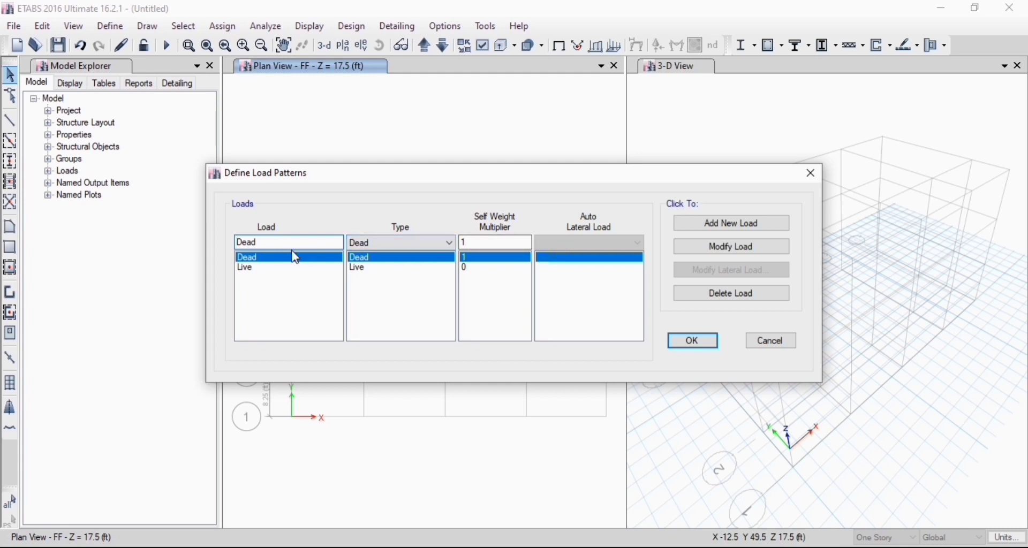
pyautogui.click(436, 242)
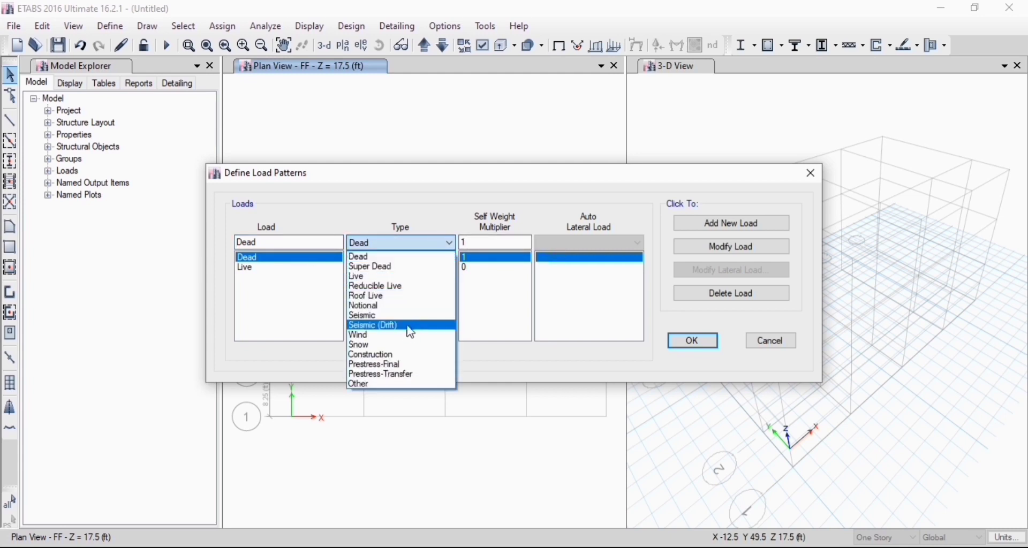
pyautogui.click(427, 276)
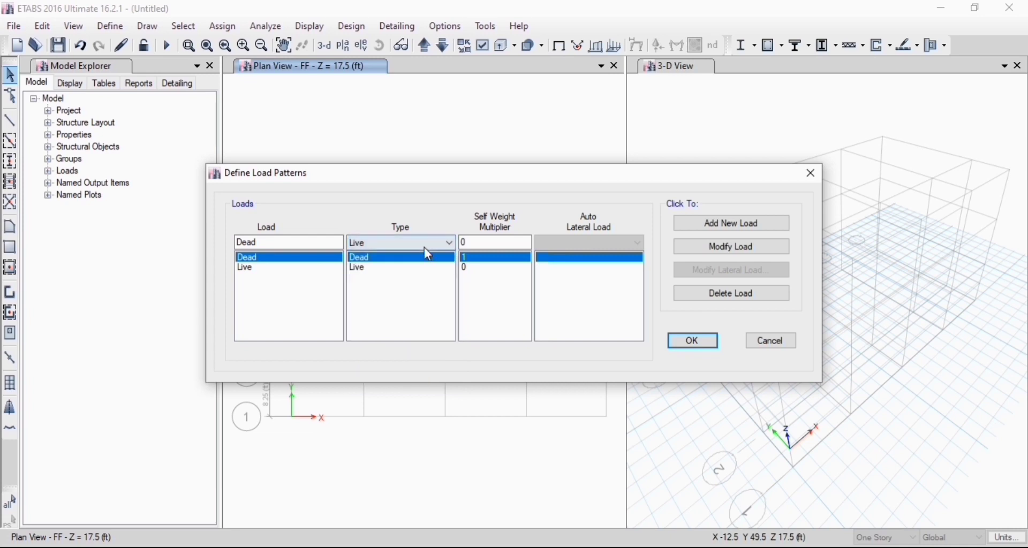
pyautogui.click(425, 246)
pyautogui.click(413, 267)
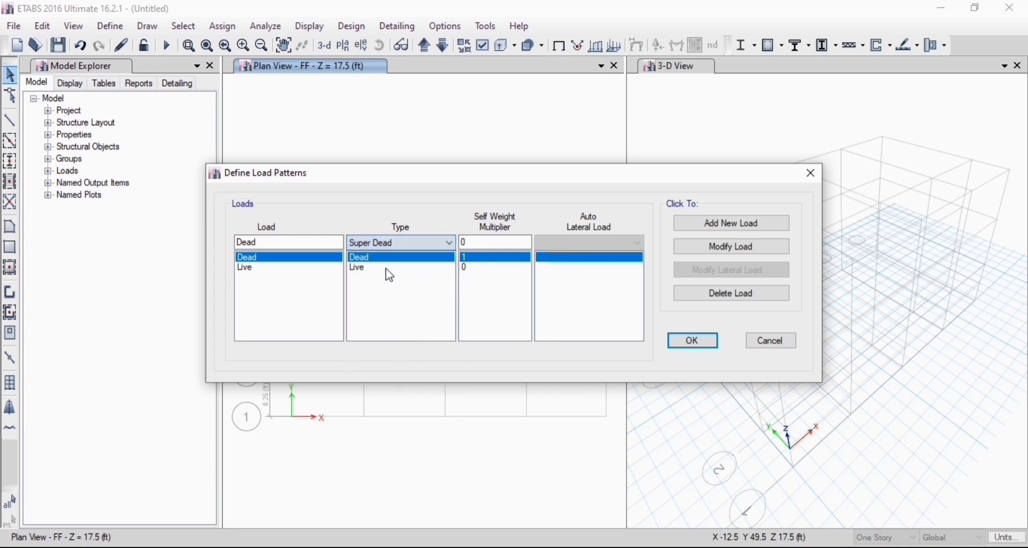
pyautogui.click(239, 245)
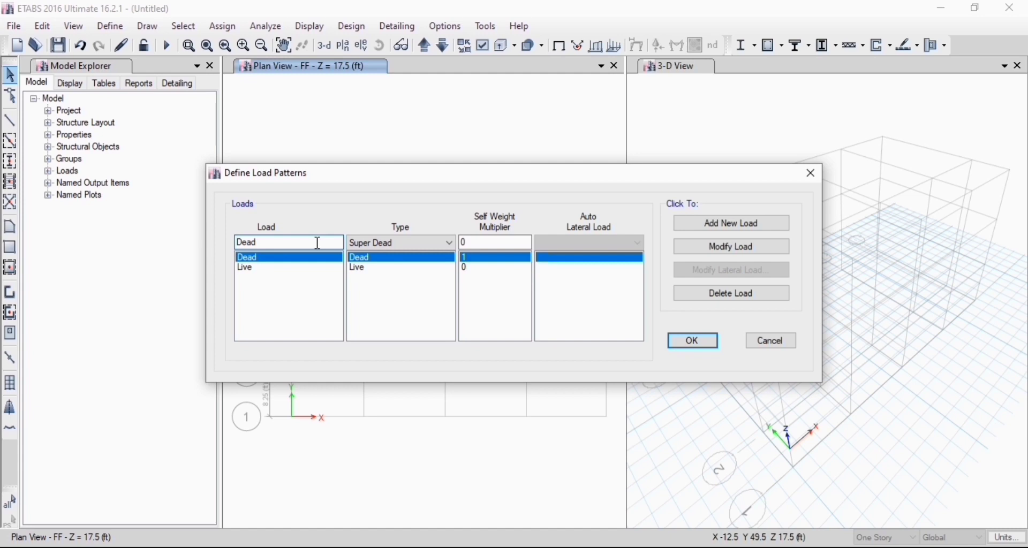
pyautogui.write('super')
pyautogui.click(732, 223)
# Add a load pattern named Roof live load with the Roof Live type
pyautogui.click(380, 243)
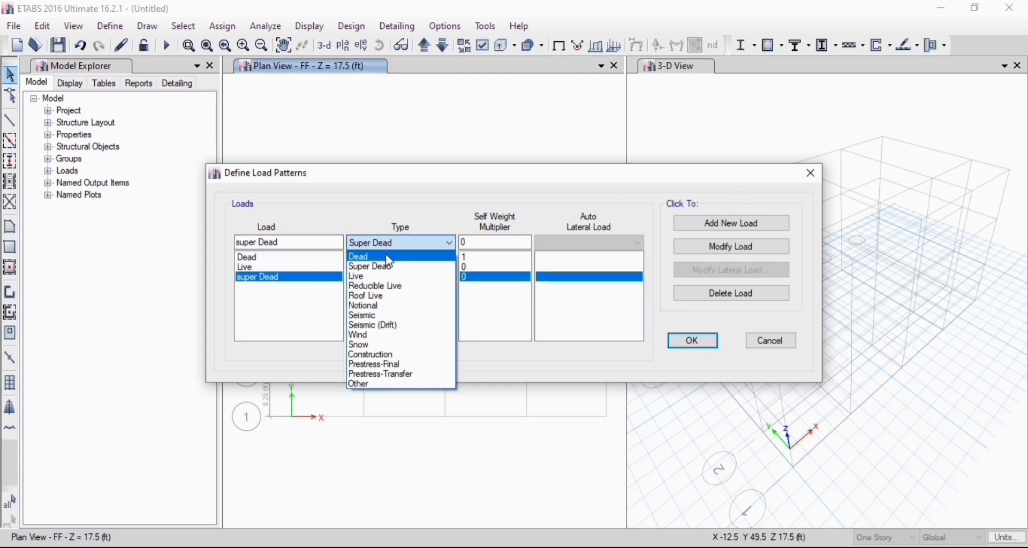
pyautogui.click(358, 295)
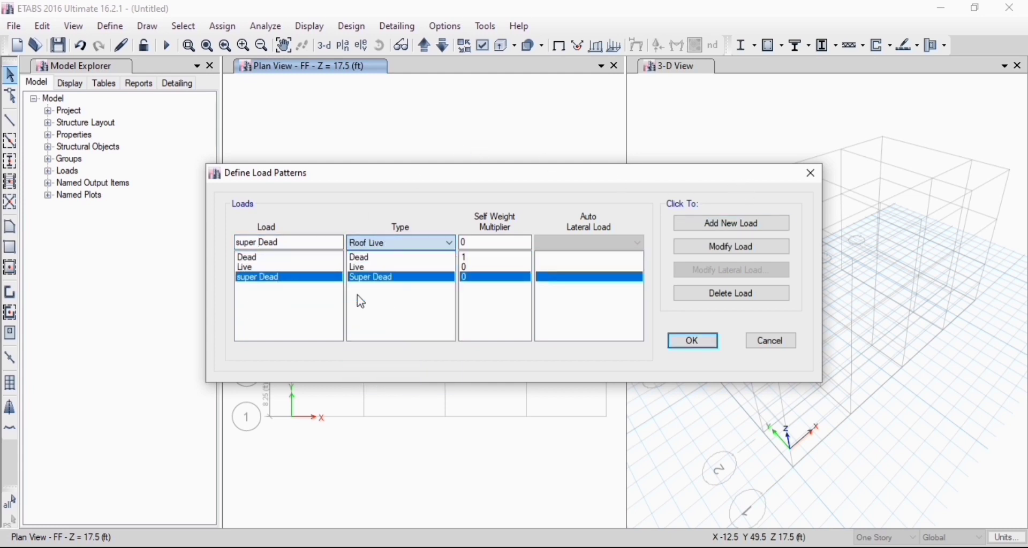
pyautogui.click(298, 244)
pyautogui.press('BackSpace')
pyautogui.press('BackSpace')
pyautogui.press('BackSpace')
pyautogui.press('BackSpace')
pyautogui.press('BackSpace')
pyautogui.press('BackSpace')
pyautogui.press('BackSpace')
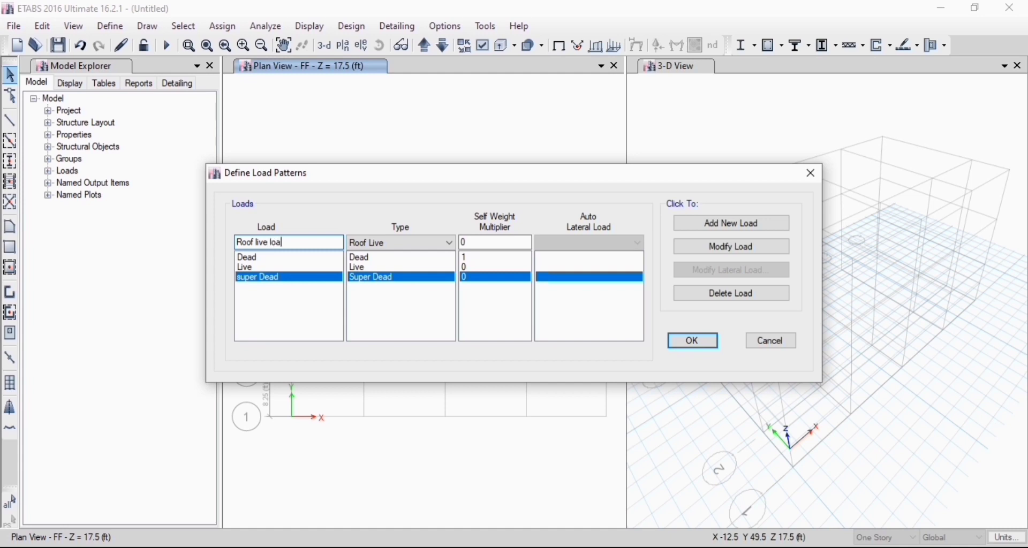
pyautogui.click(731, 224)
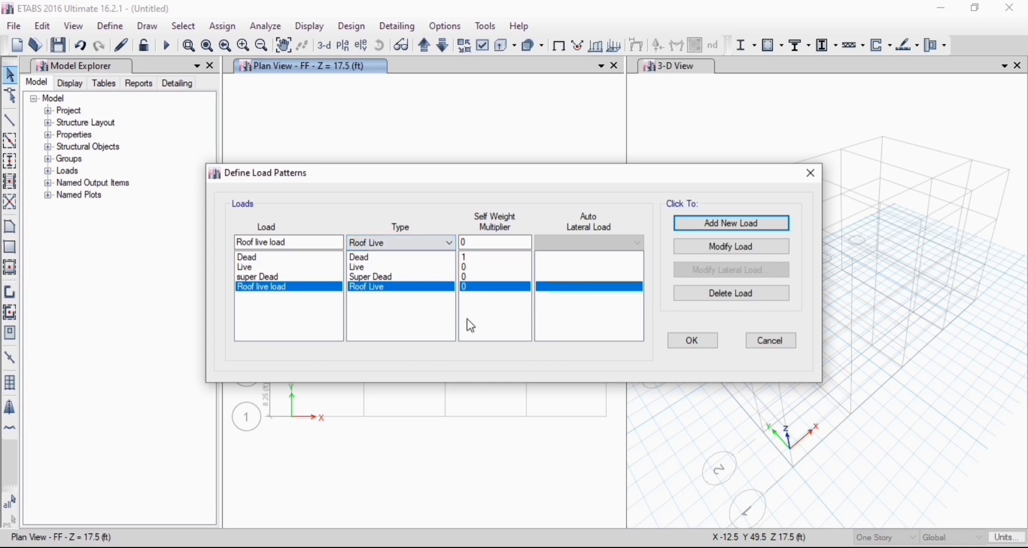
# Prepare a new load pattern entry of type Seismic with the name EQ X +Y ECC
pyautogui.click(448, 245)
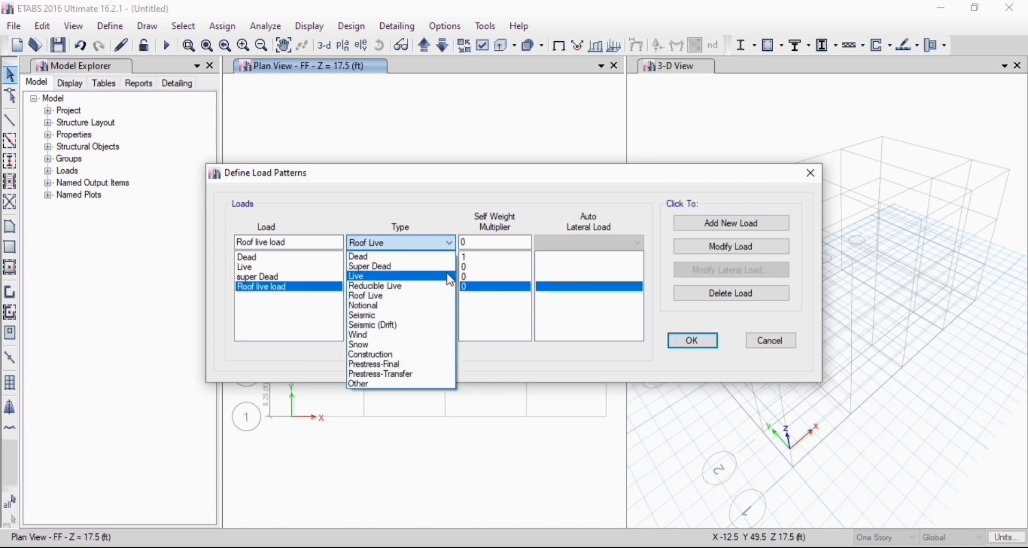
pyautogui.click(422, 316)
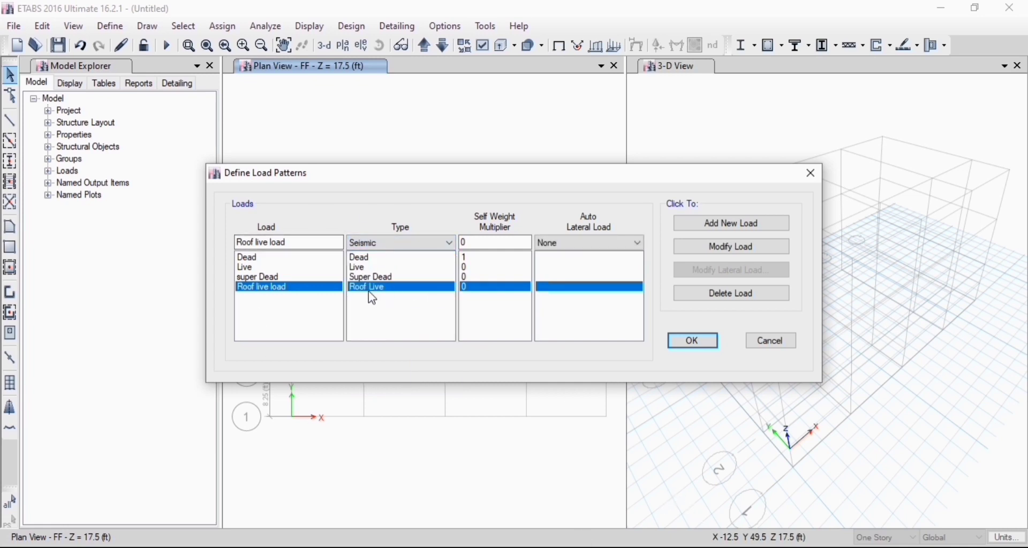
pyautogui.click(338, 242)
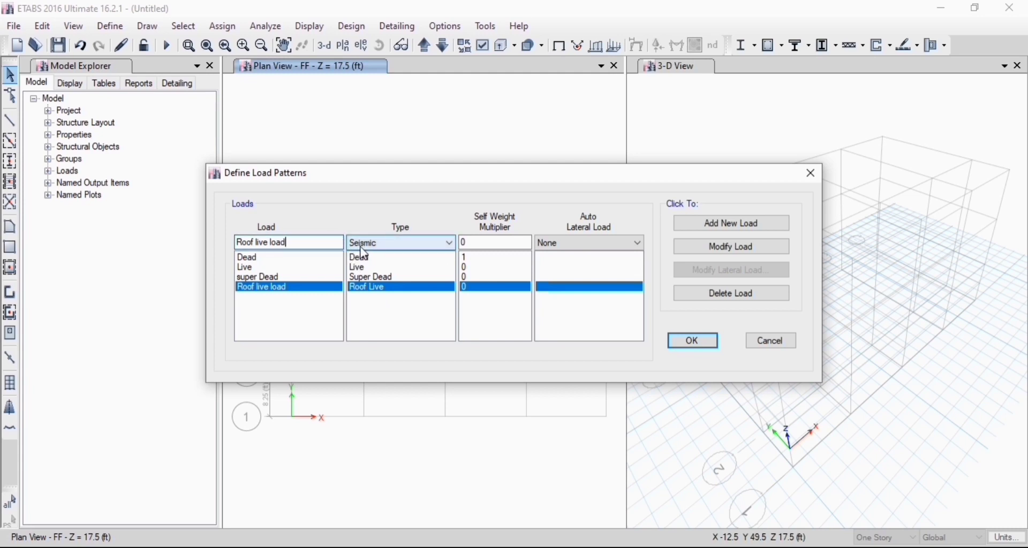
pyautogui.press('BackSpace')
pyautogui.press('BackSpace')
pyautogui.press('BackSpace')
pyautogui.press('BackSpace')
pyautogui.press('BackSpace')
pyautogui.press('BackSpace')
pyautogui.press('BackSpace')
pyautogui.press('BackSpace')
pyautogui.press('BackSpace')
pyautogui.press('BackSpace')
pyautogui.press('BackSpace')
pyautogui.press('BackSpace')
pyautogui.press('BackSpace')
pyautogui.write('EQ')
pyautogui.write('EC')
# Assign UBC 97 as the auto lateral load for EQ X +Y ECC and add it to the load patterns
pyautogui.click(592, 241)
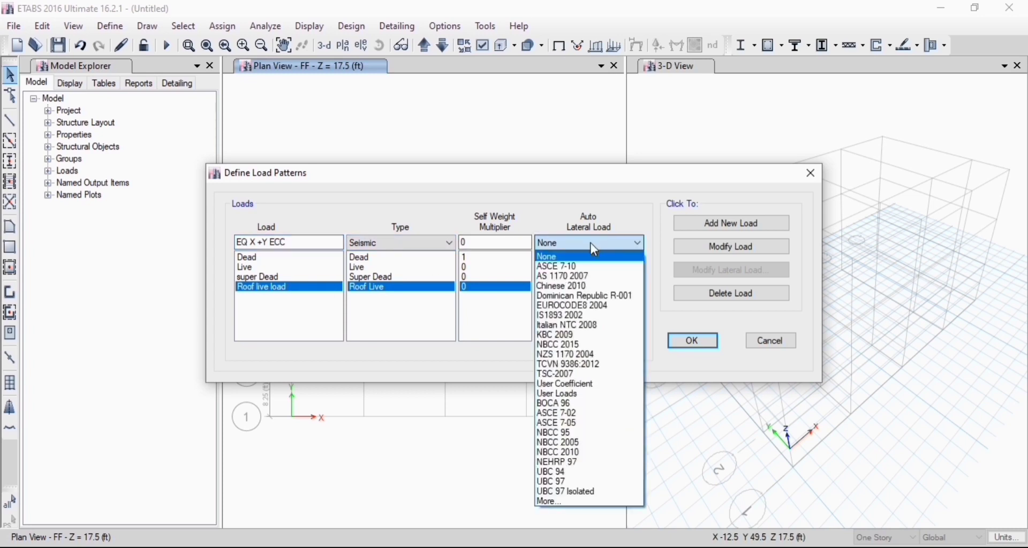
pyautogui.click(599, 483)
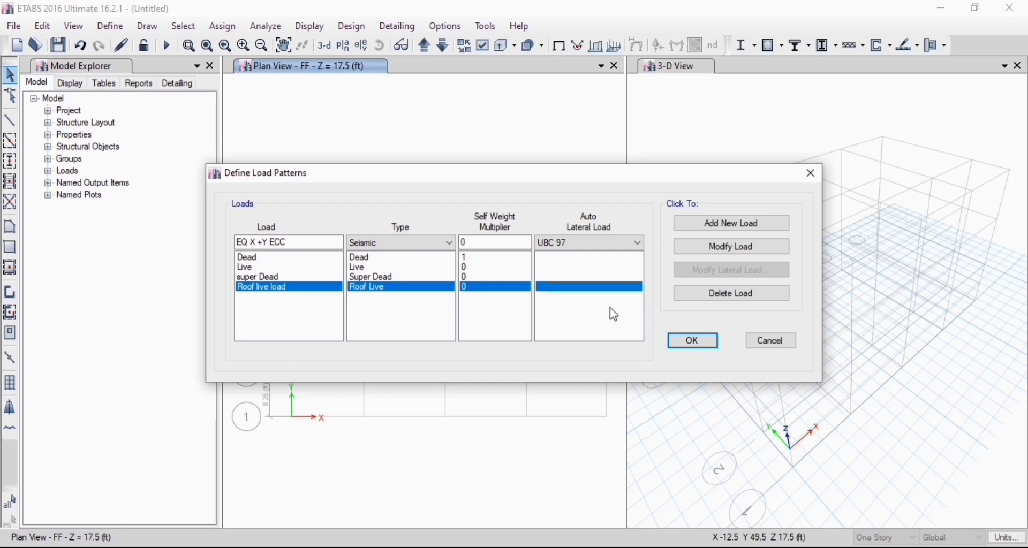
pyautogui.click(712, 223)
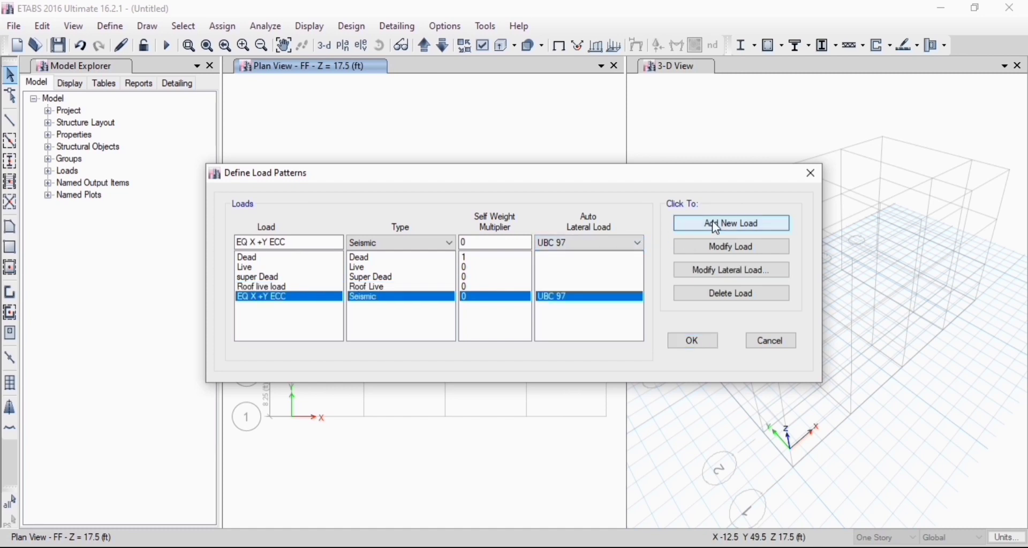
# In the lateral load settings of EQ X +Y ECC, keep only X Dir + Eccentricity enabled among the directions
pyautogui.click(710, 272)
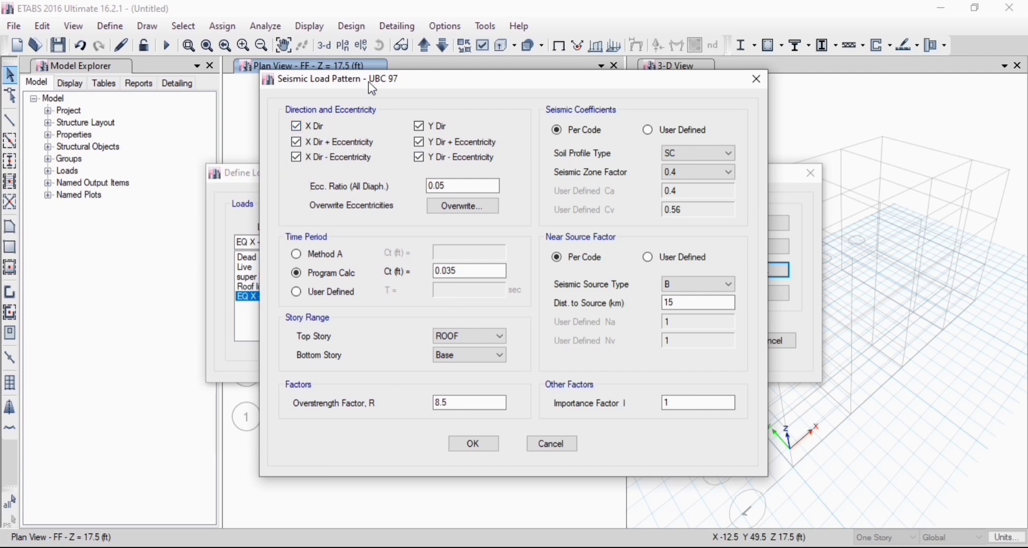
pyautogui.moveTo(369, 84); pyautogui.dragTo(576, 75)
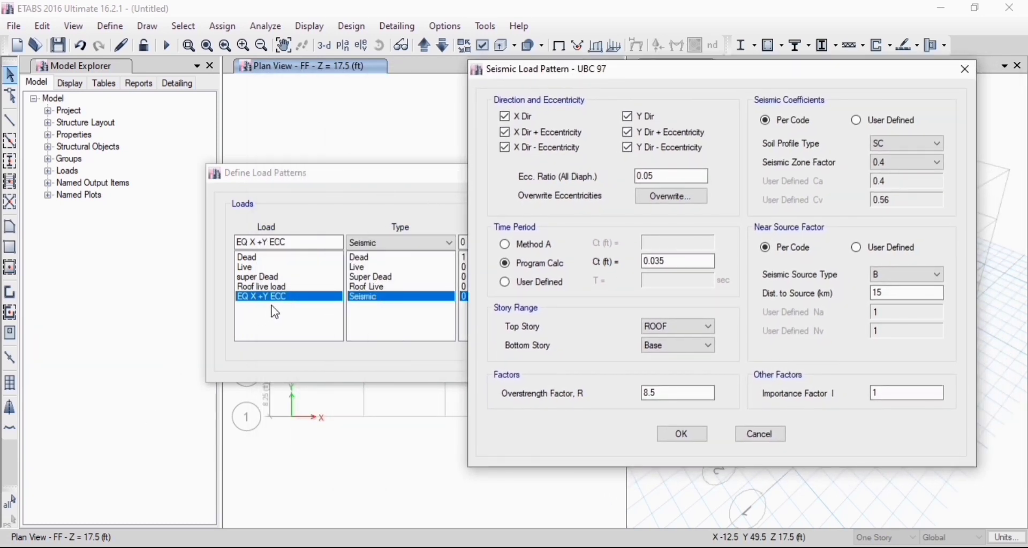
pyautogui.click(505, 148)
pyautogui.click(629, 148)
pyautogui.click(629, 133)
pyautogui.click(628, 117)
pyautogui.click(505, 117)
# Set the soil profile type of the seismic load to SD and check the available seismic zone factors
pyautogui.moveTo(528, 85); pyautogui.dragTo(206, 45)
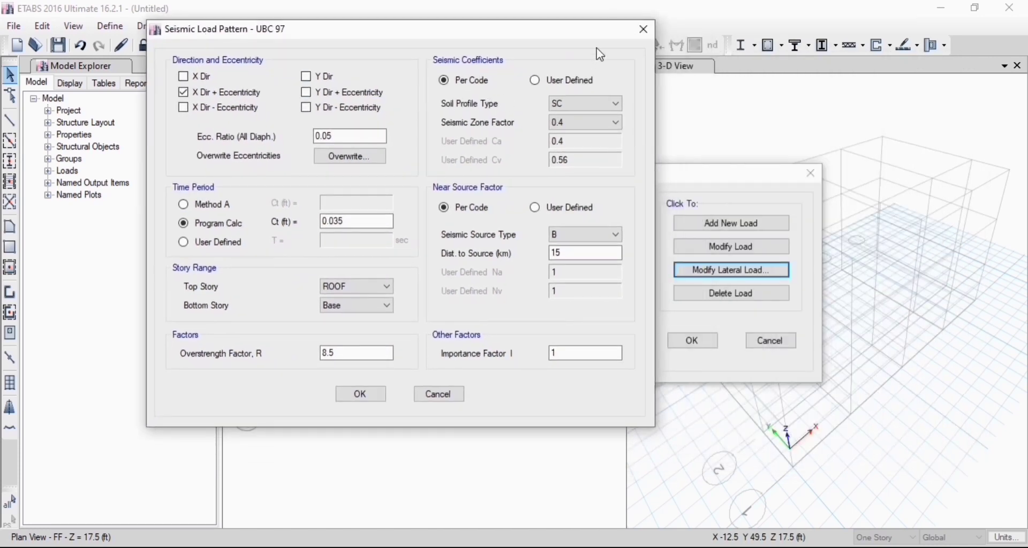
pyautogui.click(592, 103)
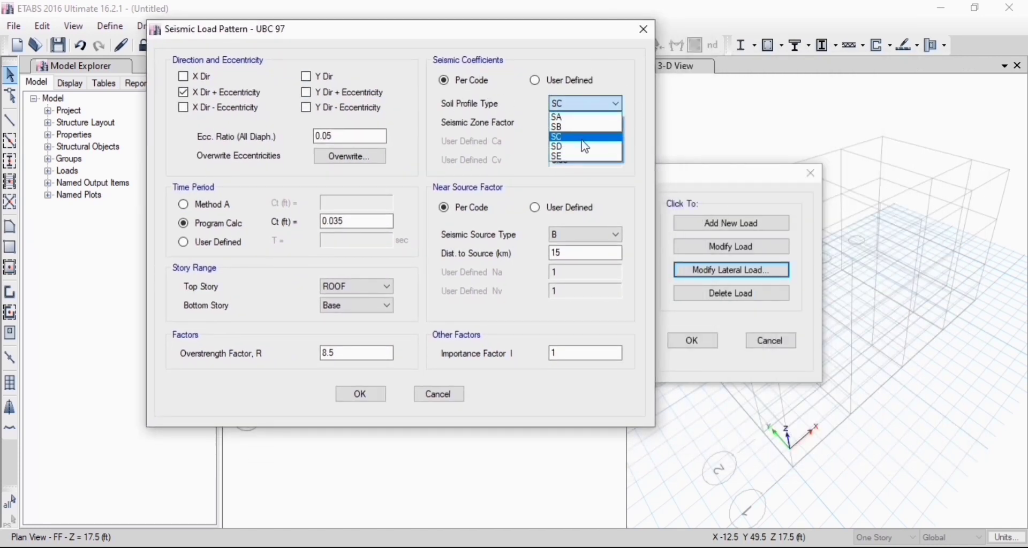
pyautogui.click(586, 148)
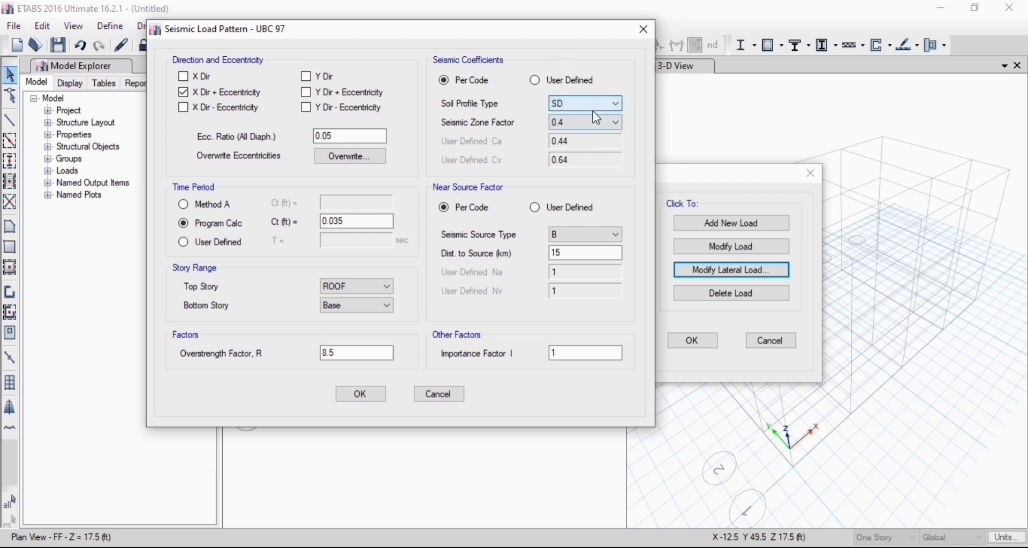
pyautogui.click(579, 122)
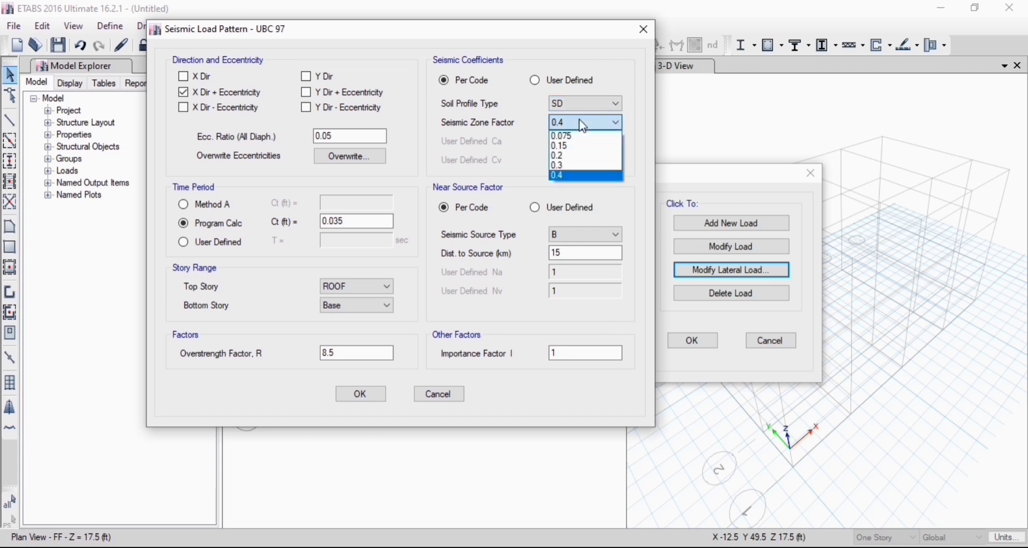
pyautogui.click(584, 124)
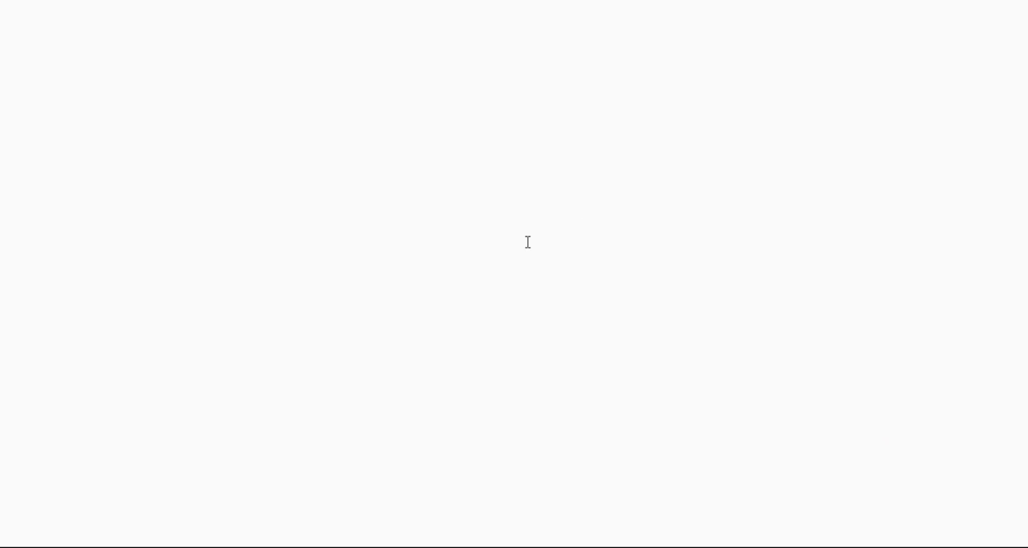
# Look through chapter 5 of the Building Code of Pakistan PDF for Table 5.9 and examine the seismic zone factors Z
pyautogui.scroll(-2, 525, 230)
pyautogui.scroll(-20, 525, 227)
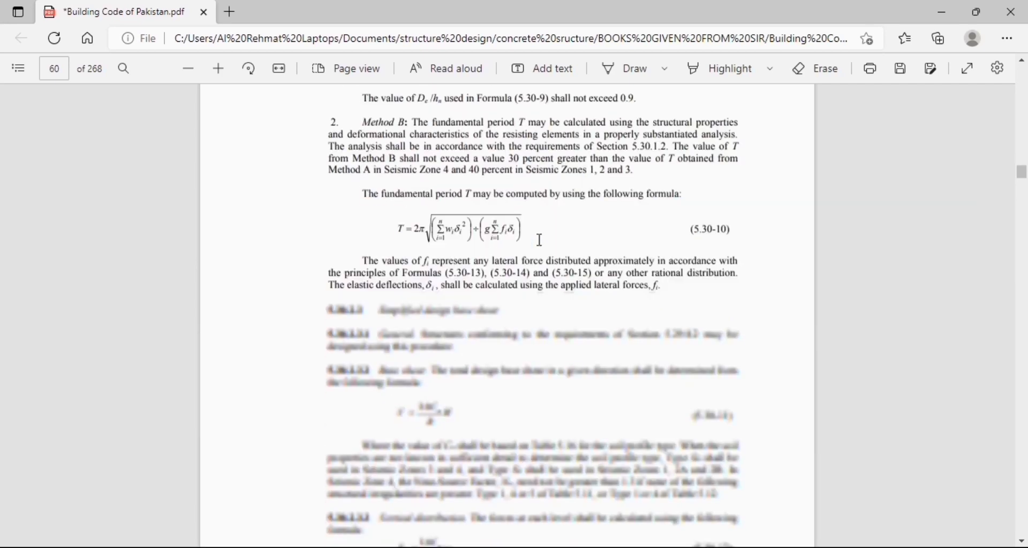
pyautogui.scroll(-2, 446, 174)
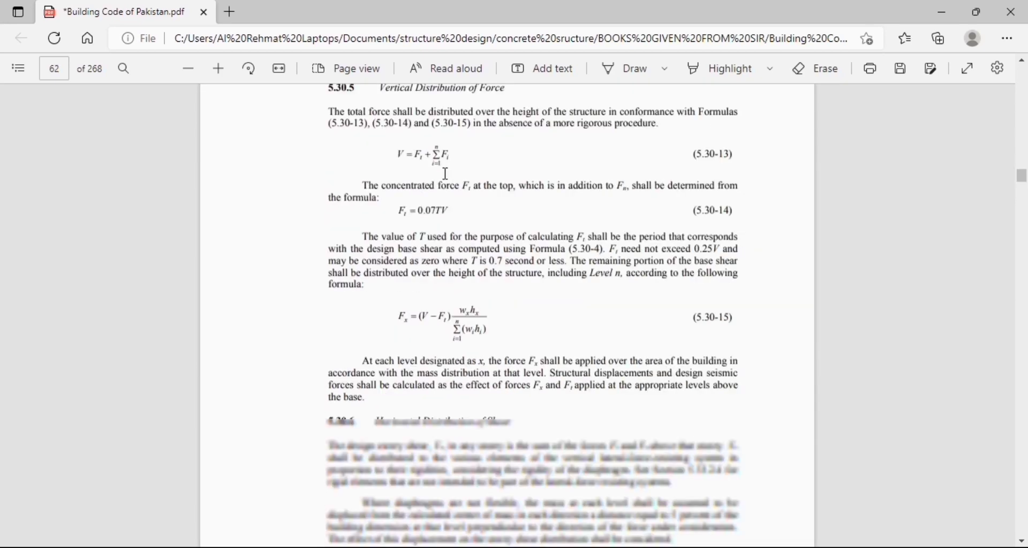
pyautogui.scroll(-20, 446, 174)
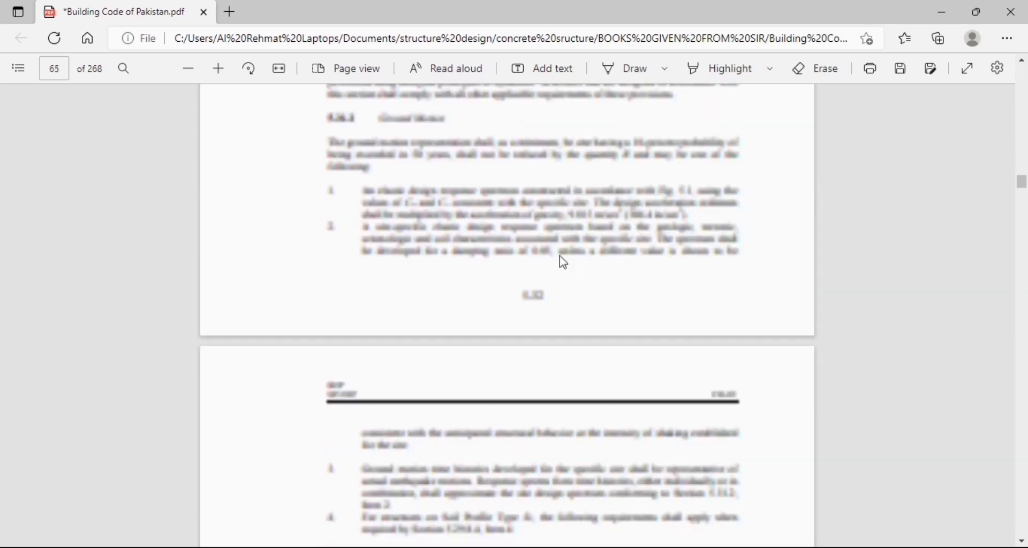
pyautogui.scroll(-20, 553, 235)
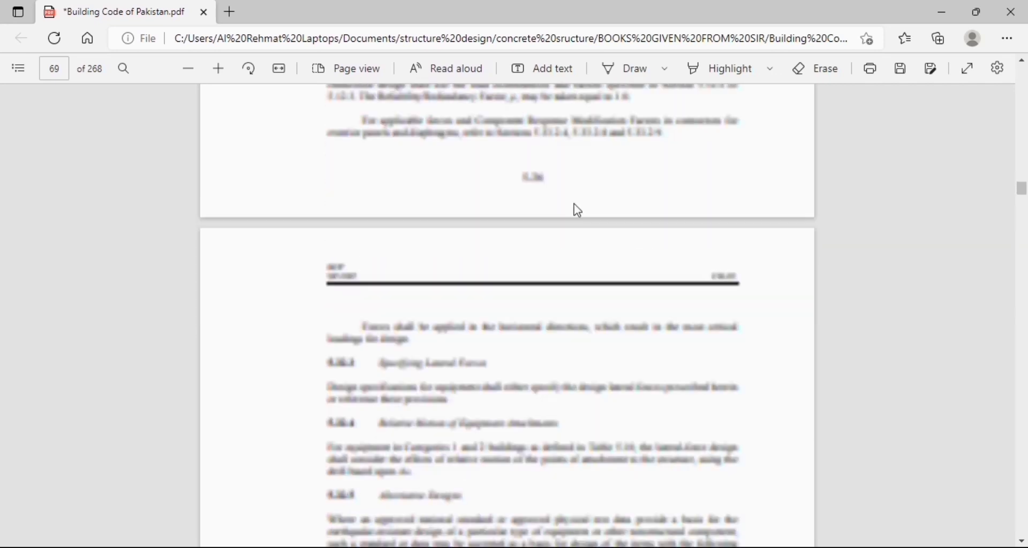
pyautogui.scroll(-20, 577, 182)
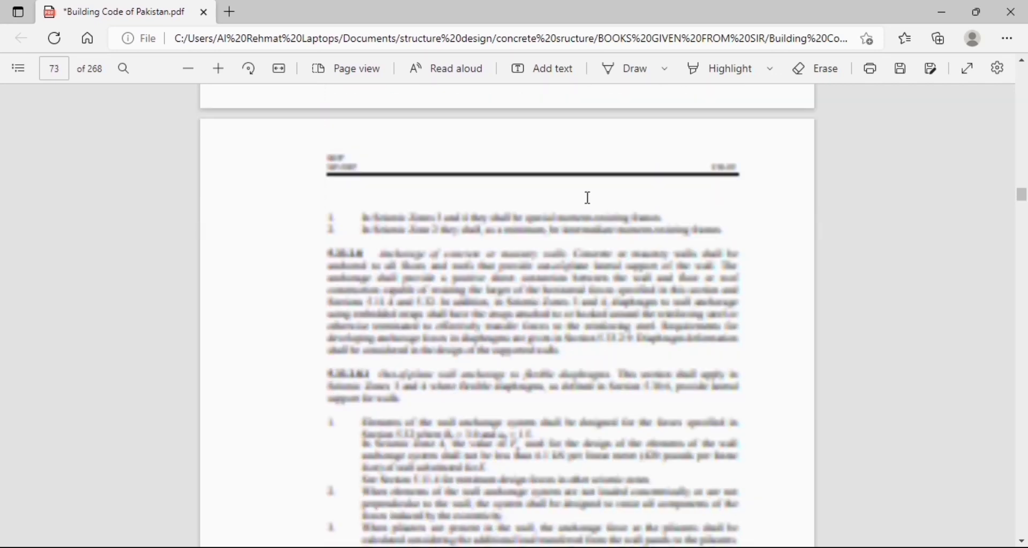
pyautogui.scroll(-3, 637, 228)
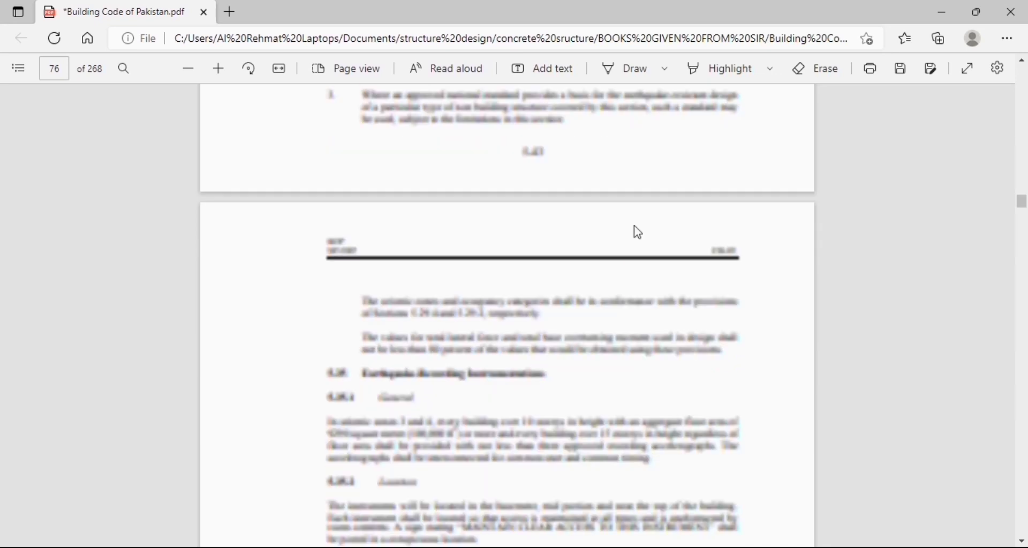
pyautogui.scroll(-20, 639, 232)
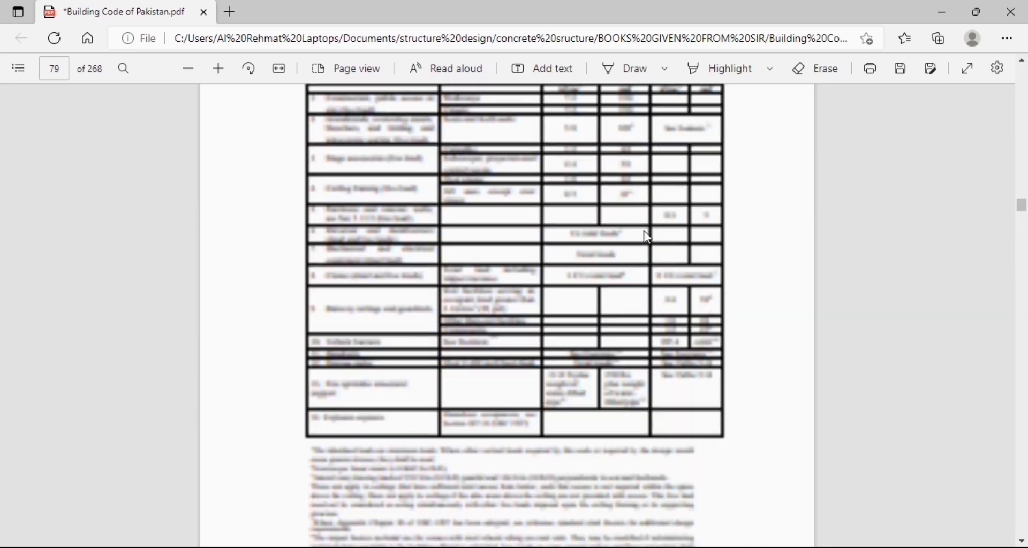
pyautogui.scroll(-20, 647, 237)
pyautogui.scroll(-15, 712, 342)
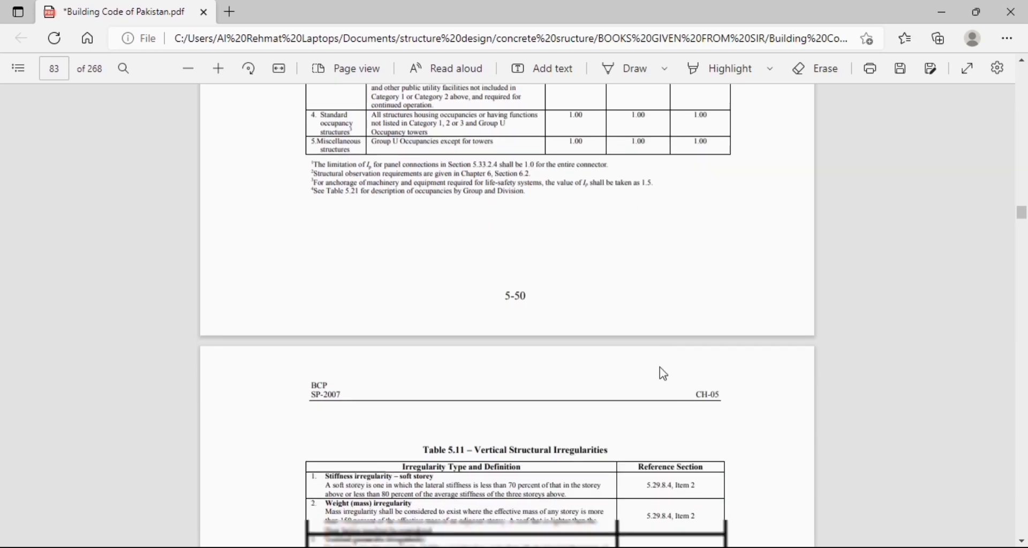
pyautogui.scroll(-15, 664, 375)
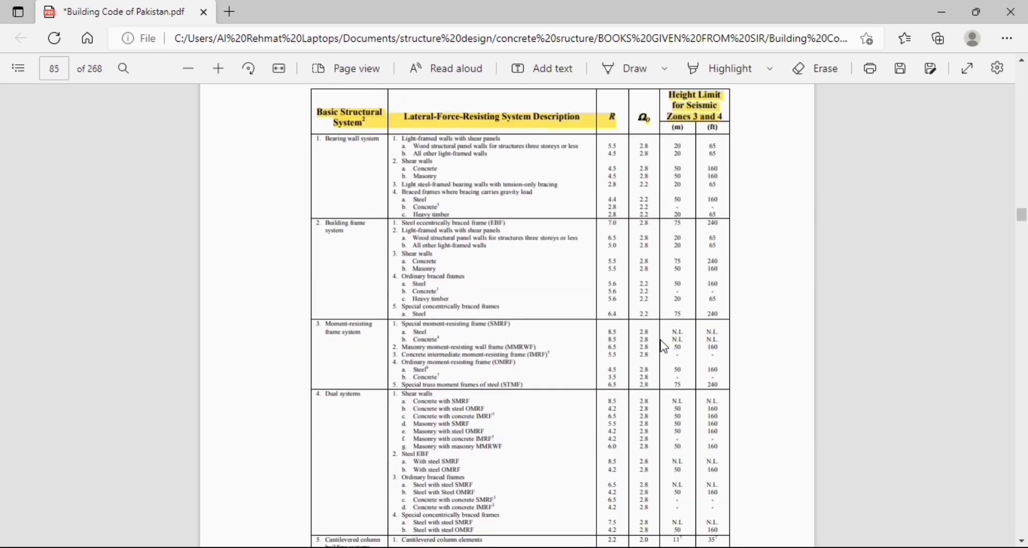
pyautogui.scroll(-10, 664, 347)
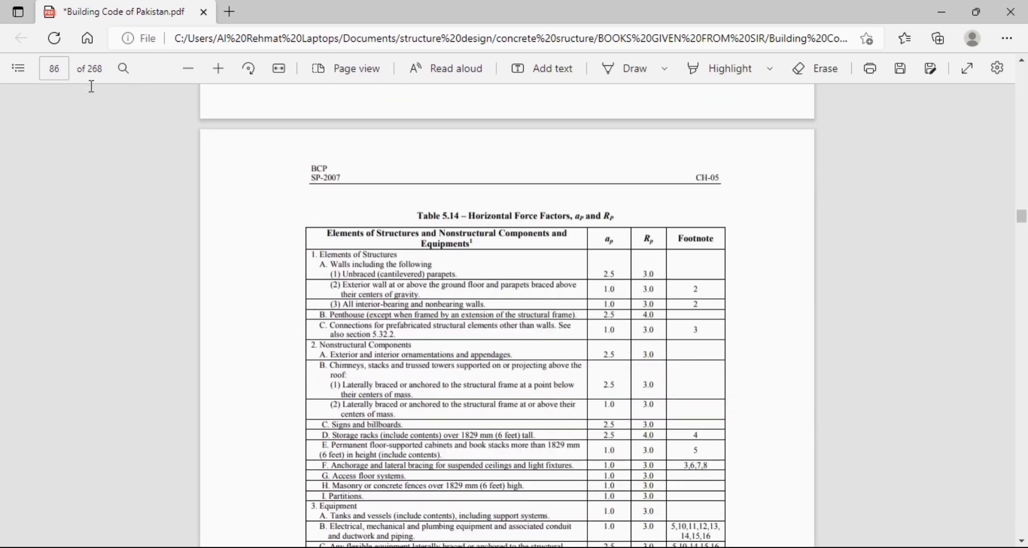
pyautogui.scroll(15, 560, 268)
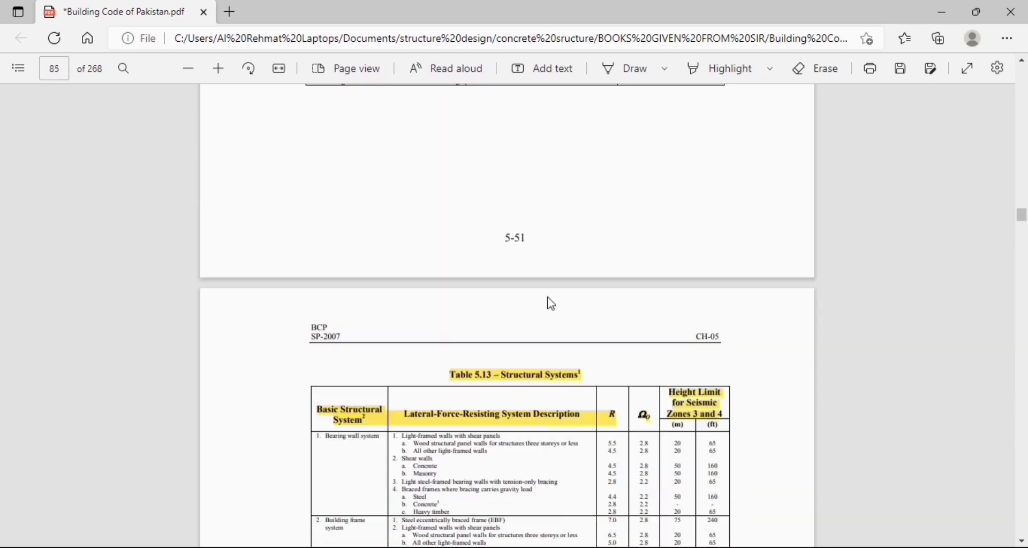
pyautogui.scroll(8, 374, 211)
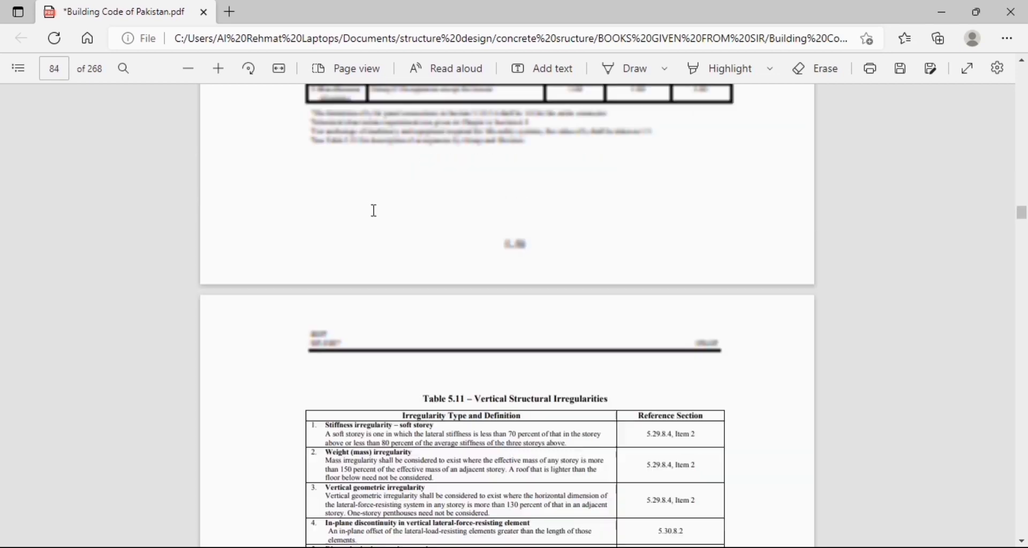
pyautogui.scroll(10, 374, 211)
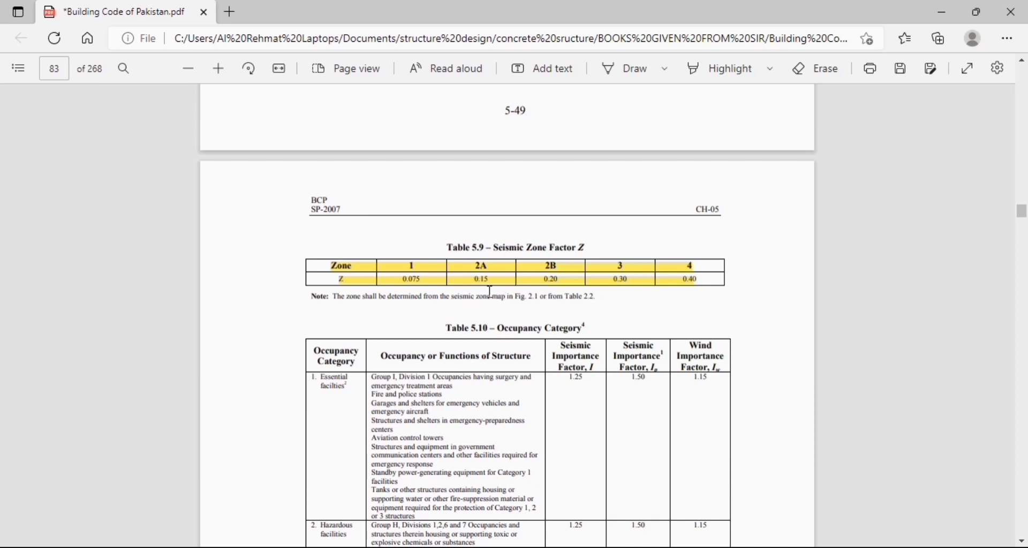
# Switch to ETABS and set the seismic zone factor of the UBC 97 load pattern to 0.15
pyautogui.hotkey('alt', 'Tab')
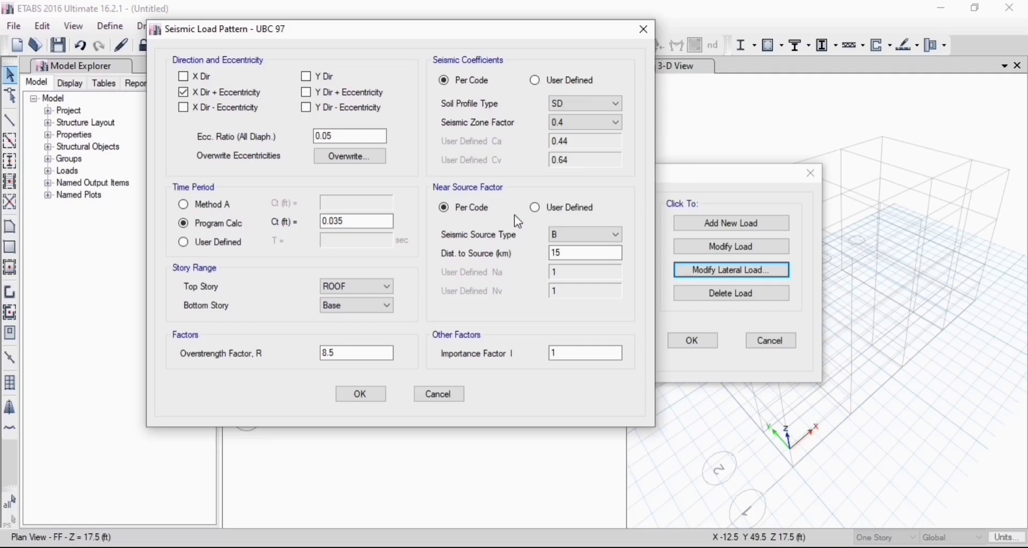
pyautogui.click(581, 124)
pyautogui.click(584, 151)
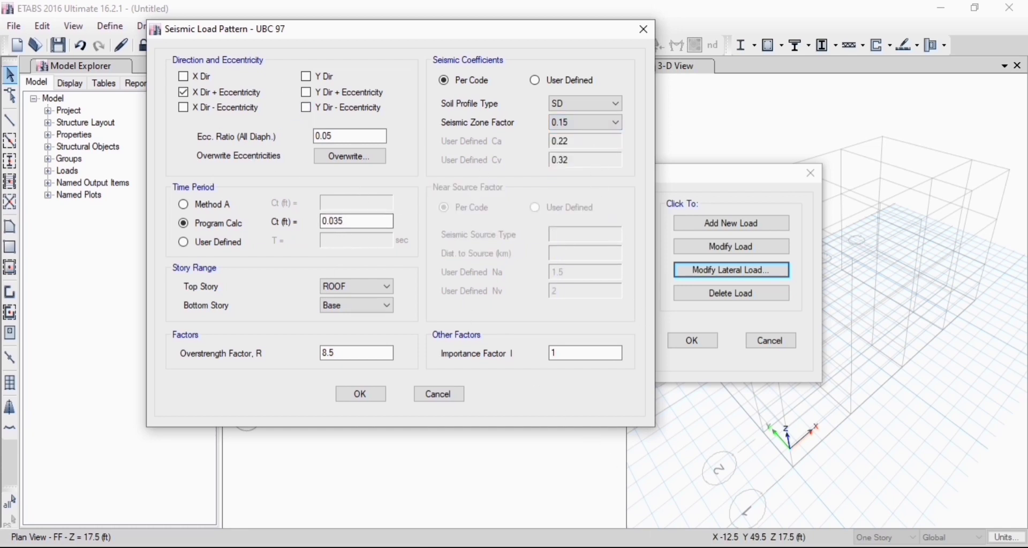
# Switch to the Building Code of Pakistan PDF, go to page 59 and examine the Ct values under Method A for the structure period
pyautogui.hotkey('alt', 'Tab')
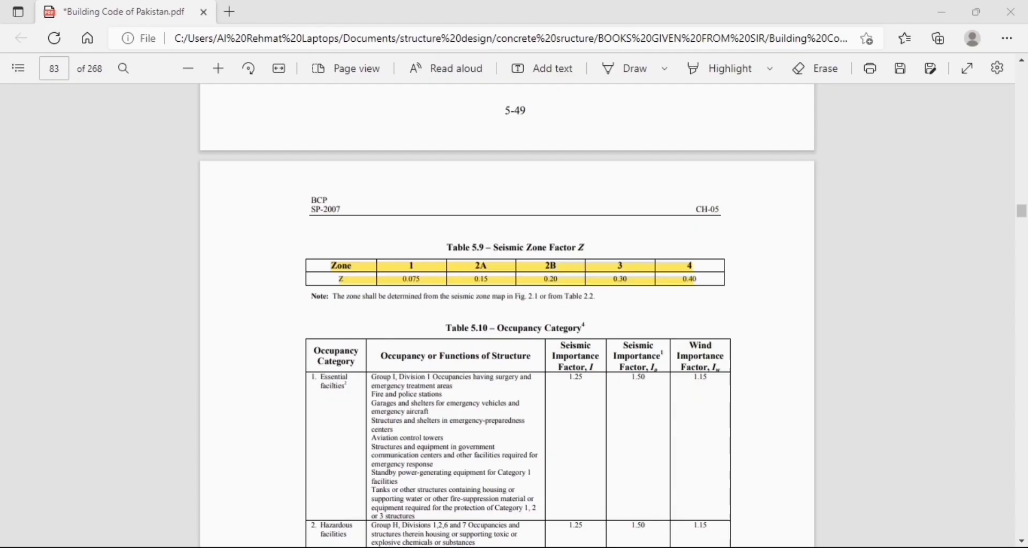
pyautogui.scroll(7, 689, 266)
pyautogui.scroll(15, 700, 202)
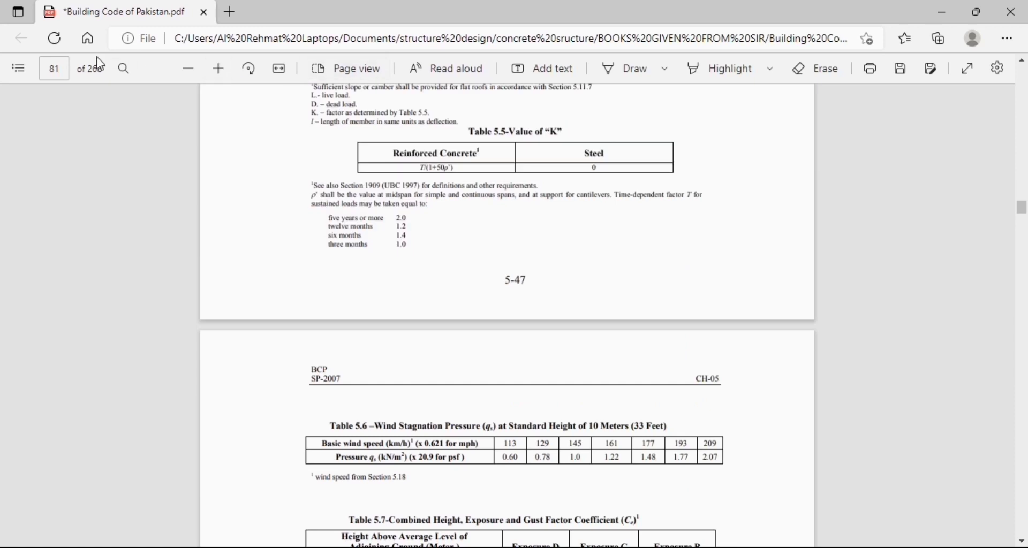
pyautogui.click(62, 70)
pyautogui.press('BackSpace')
pyautogui.write('59')
pyautogui.press('Return')
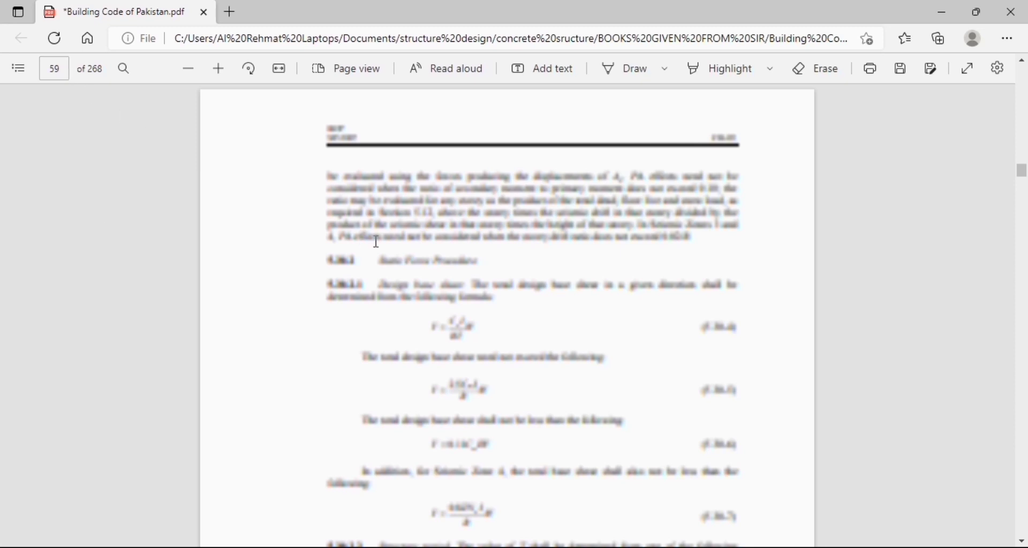
pyautogui.scroll(-4, 522, 284)
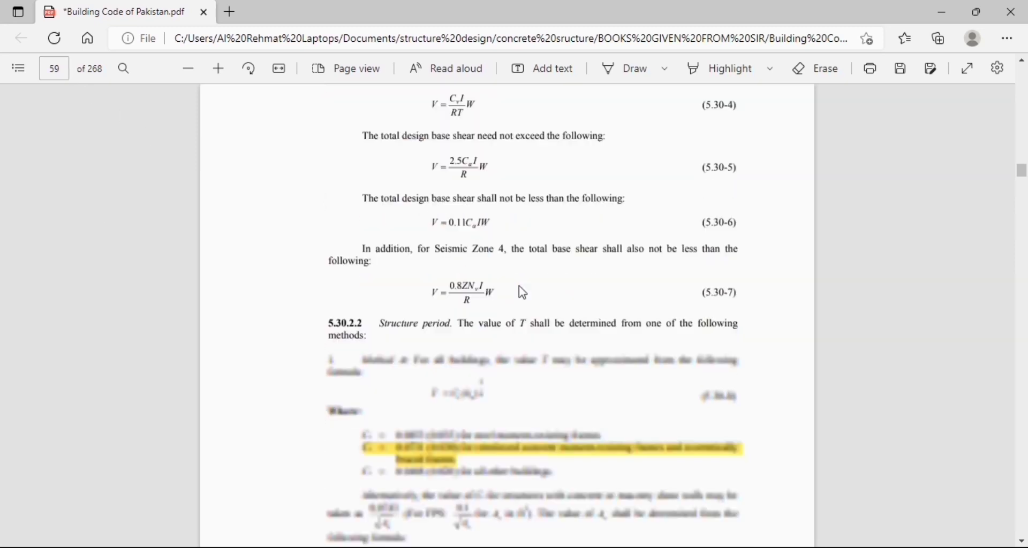
pyautogui.scroll(-3, 522, 292)
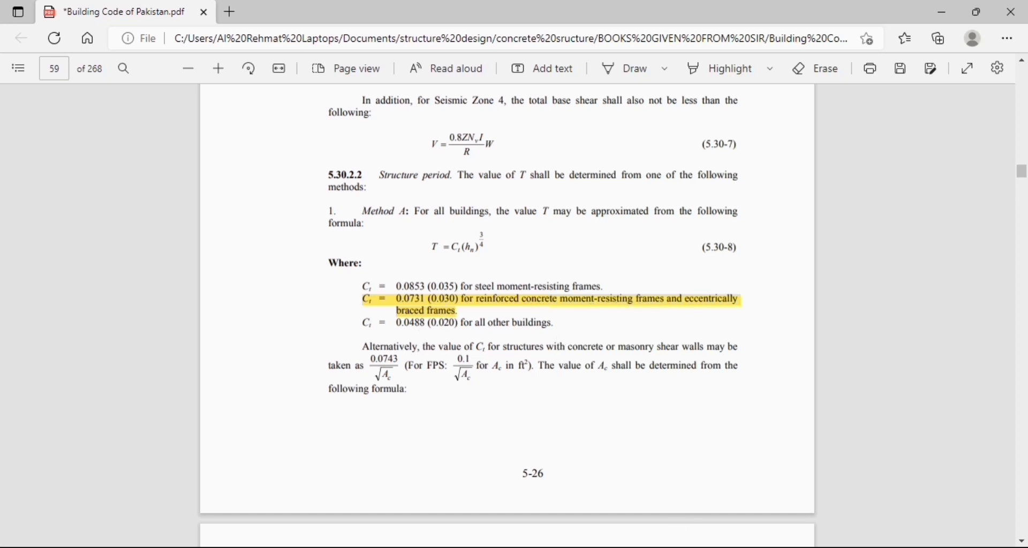
# Back in ETABS, set the program-calculated period's Ct to 0.03 and the overstrength factor R to 5.5
pyautogui.hotkey('alt', 'Tab')
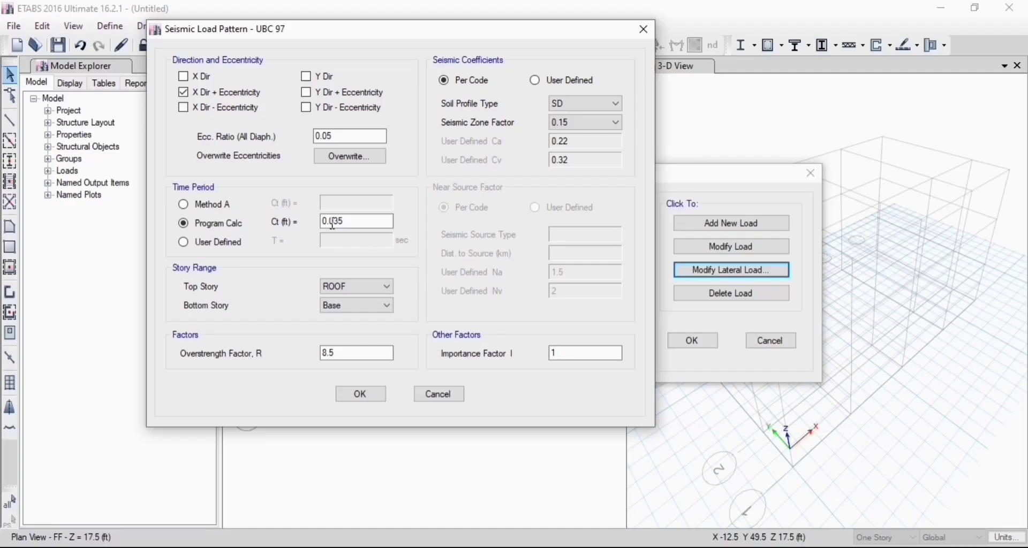
pyautogui.click(361, 219)
pyautogui.click(345, 356)
pyautogui.write('5')
# Switch to the Building Code of Pakistan PDF and go to page 85 for Table 5.13, Structural Systems
pyautogui.hotkey('alt', 'Tab')
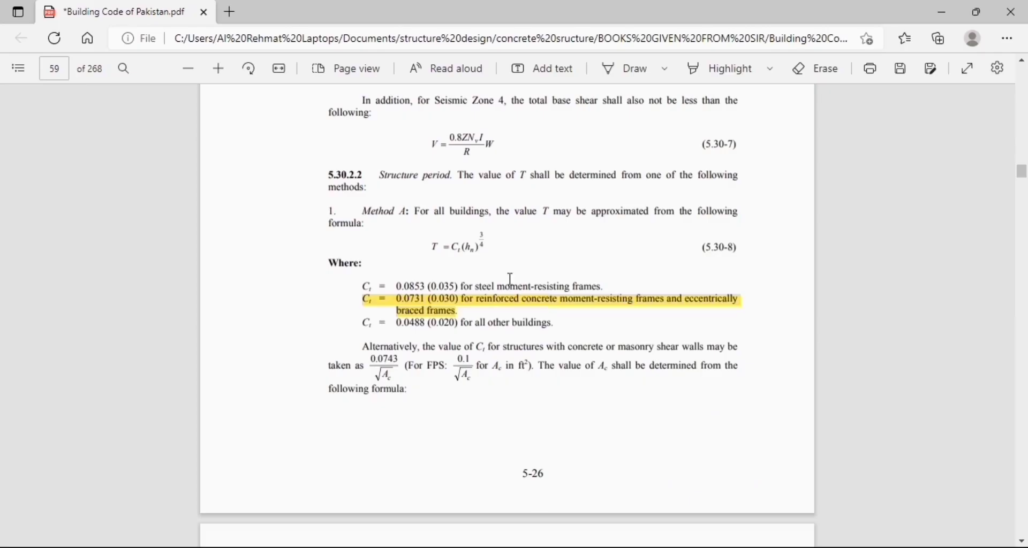
pyautogui.scroll(-15, 516, 287)
pyautogui.scroll(-15, 525, 300)
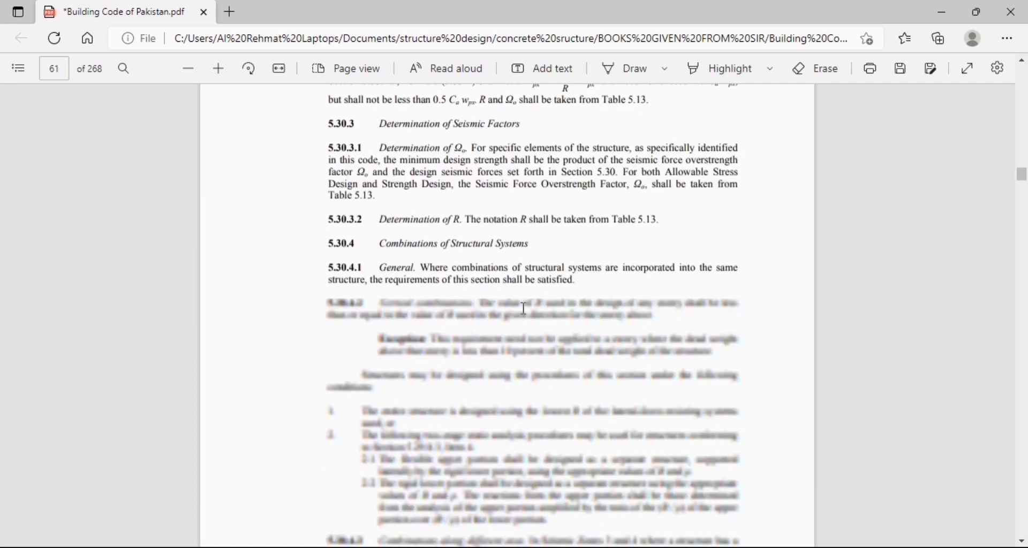
pyautogui.click(65, 73)
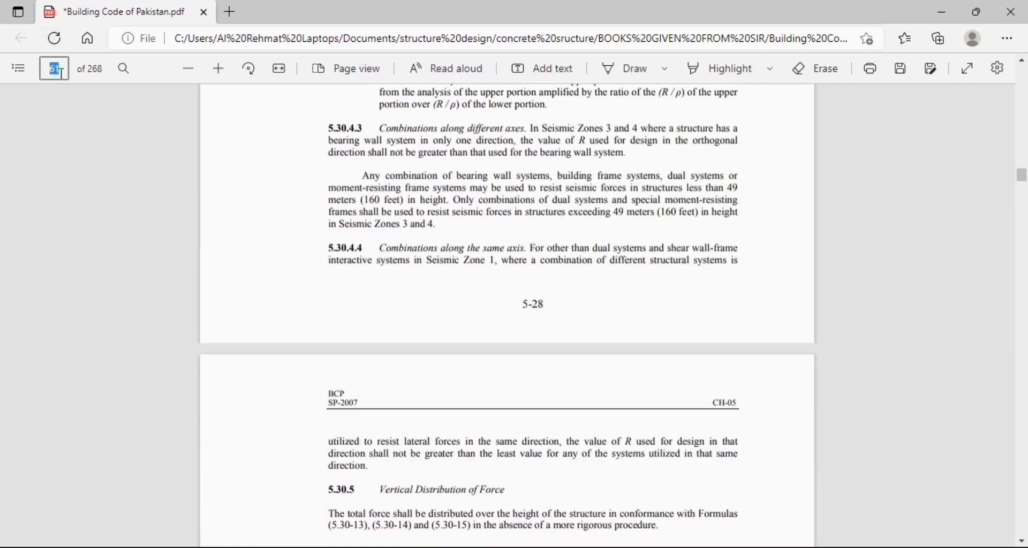
pyautogui.press('BackSpace')
pyautogui.write('85')
pyautogui.press('Return')
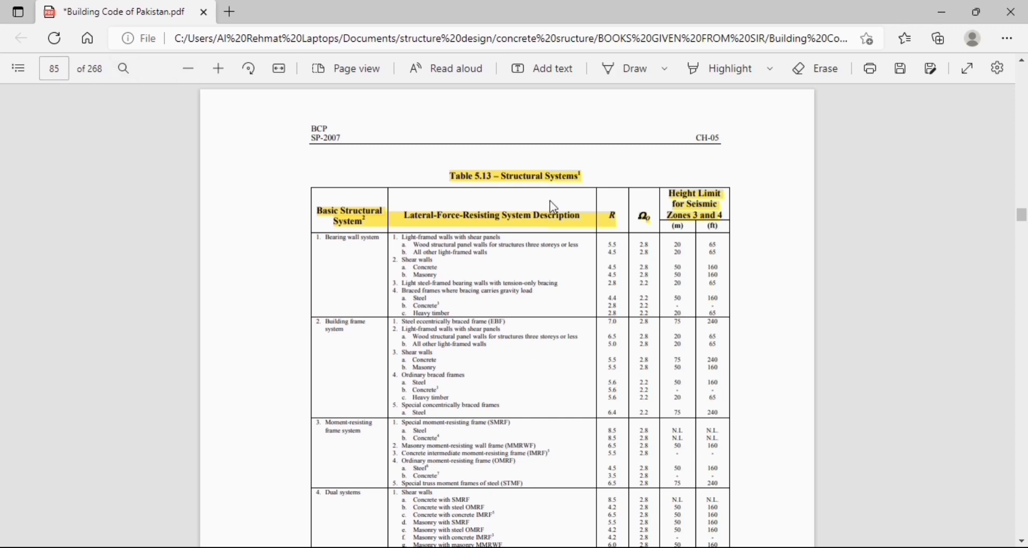
# Review the structural systems in Table 5.13 and highlight the Concrete intermediate moment-resisting frame (IMRF) entry in yellow
pyautogui.scroll(-4, 525, 169)
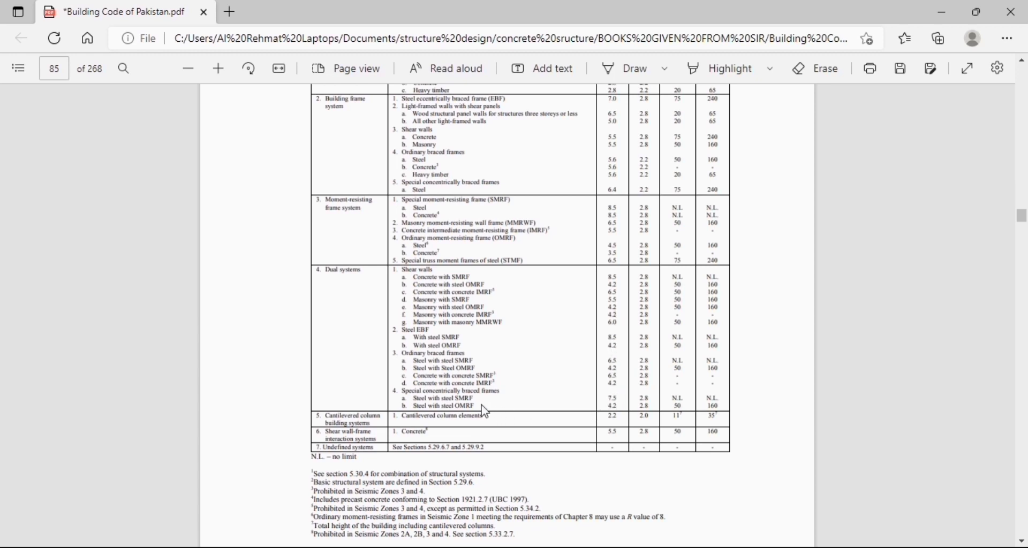
pyautogui.scroll(3, 585, 270)
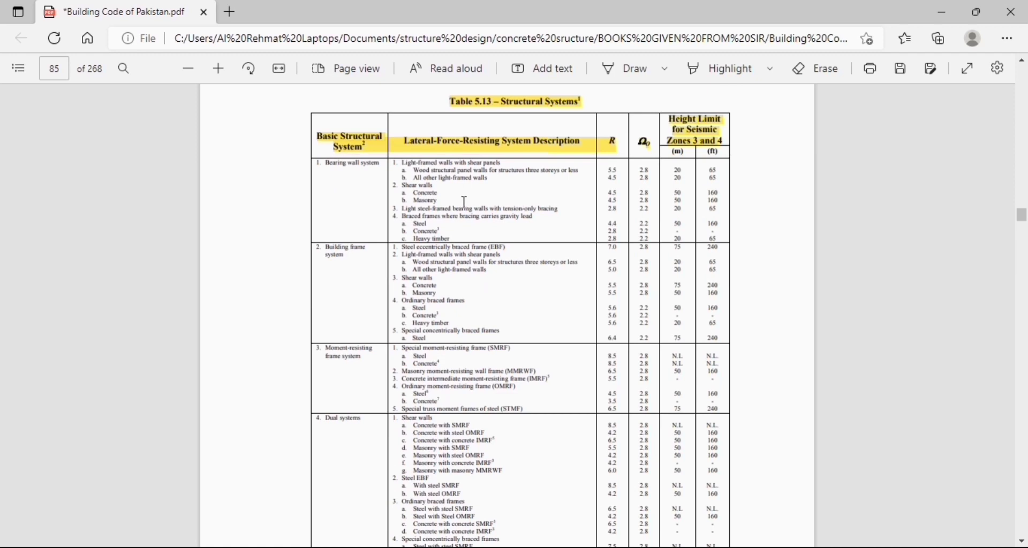
pyautogui.scroll(-2, 481, 220)
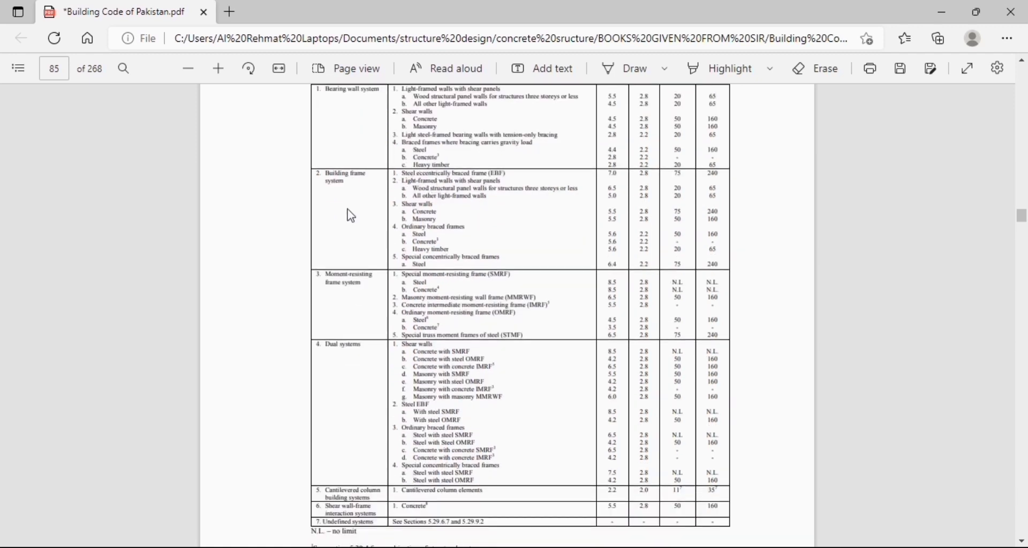
pyautogui.scroll(-2, 369, 313)
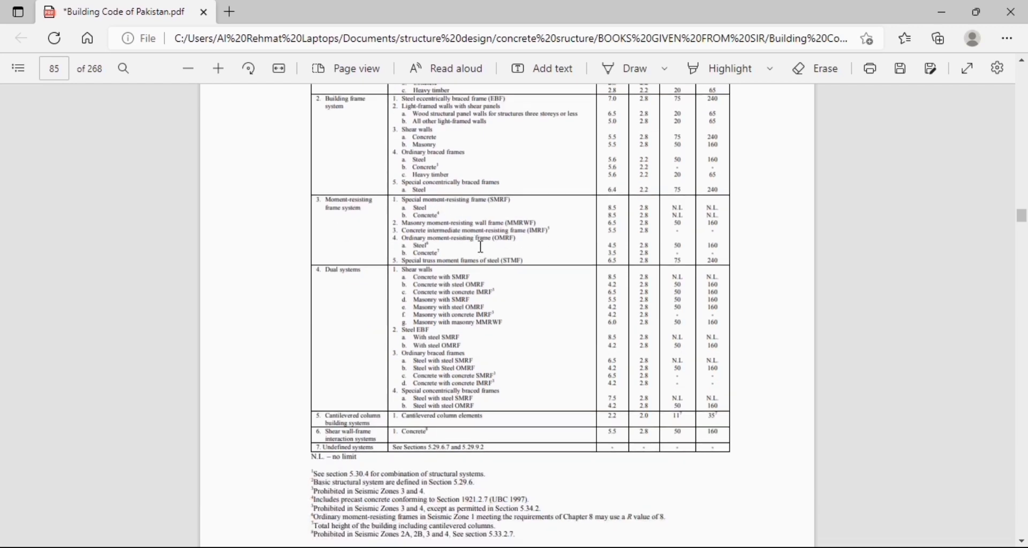
pyautogui.moveTo(404, 231); pyautogui.dragTo(554, 234)
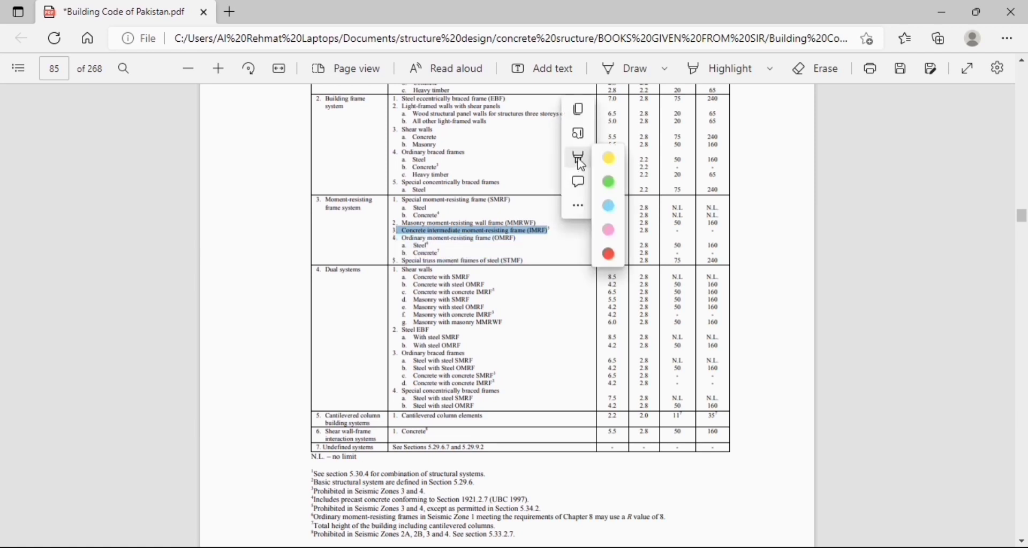
pyautogui.click(607, 157)
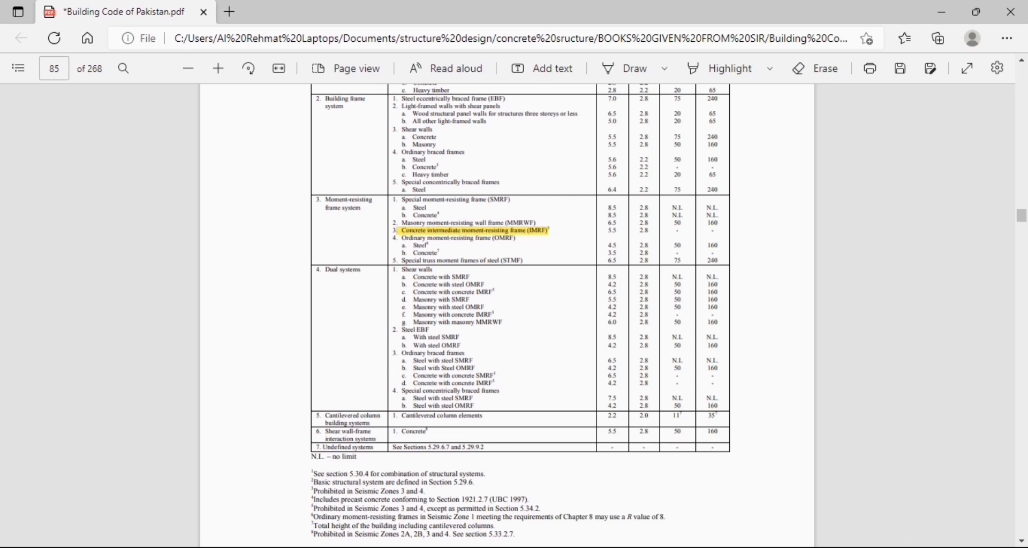
# Return to ETABS, check the R value and accept the seismic load settings of EQ X +Y ECC
pyautogui.hotkey('alt', 'Tab')
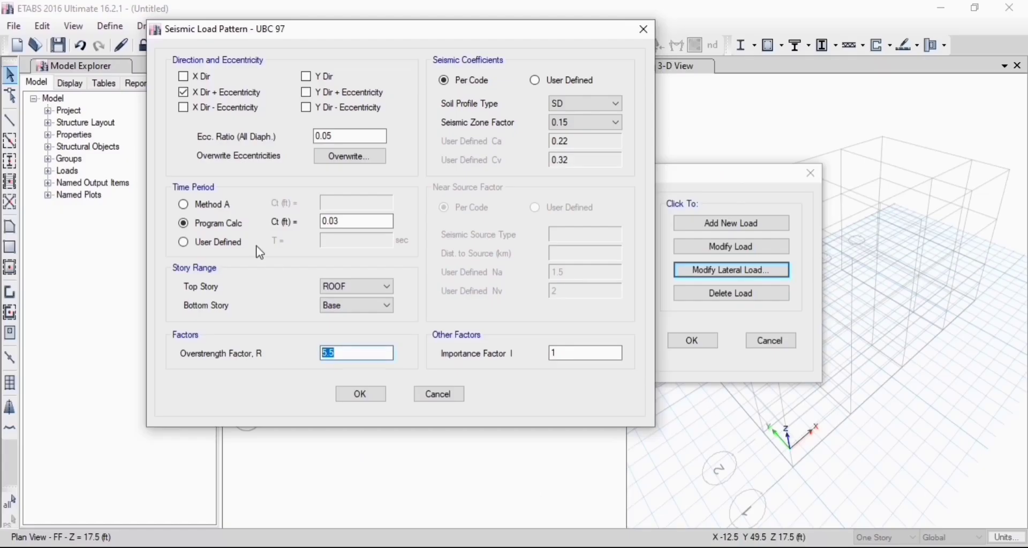
pyautogui.click(360, 354)
pyautogui.click(380, 402)
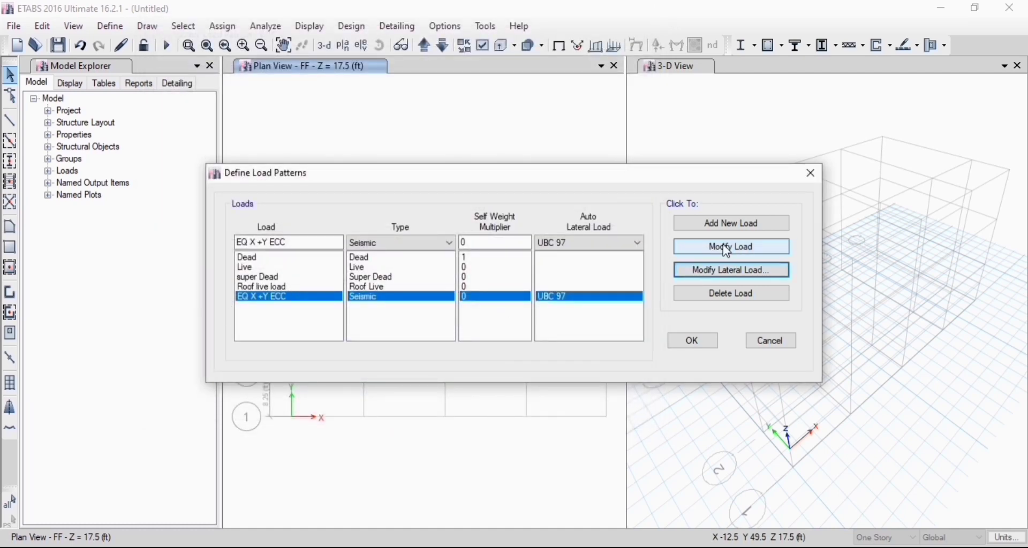
# Add a seismic UBC 97 load pattern named EQ X -Y ECC and open its lateral load settings
pyautogui.click(339, 244)
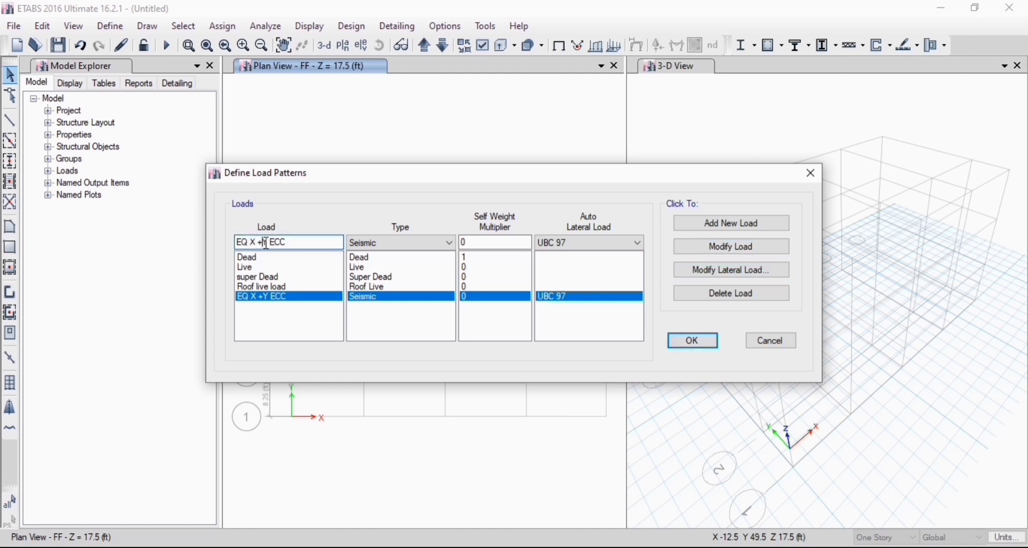
pyautogui.press('BackSpace')
pyautogui.write('-')
pyautogui.click(728, 226)
pyautogui.click(747, 270)
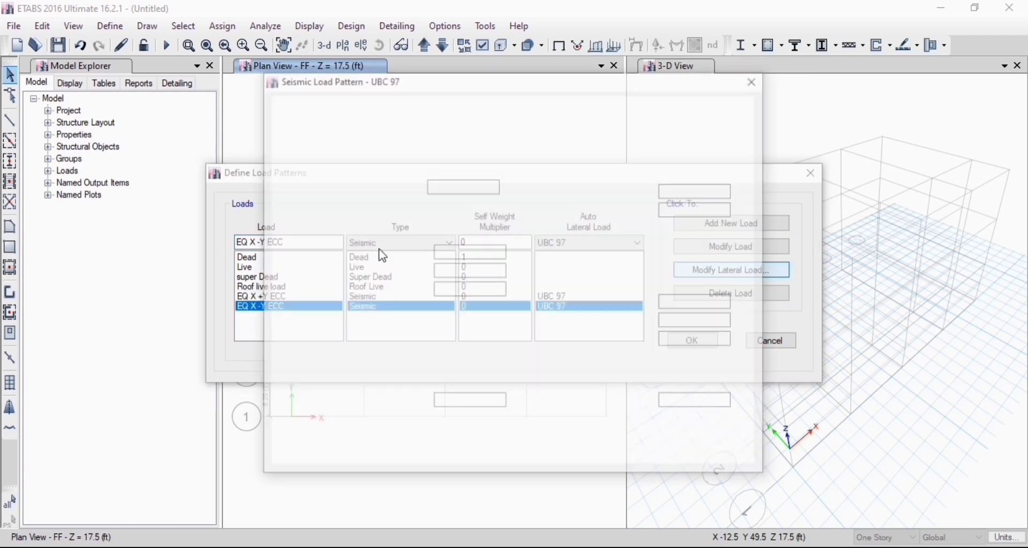
# Limit the EQ X -Y ECC seismic load direction to X Dir - Eccentricity only
pyautogui.click(296, 127)
pyautogui.click(296, 141)
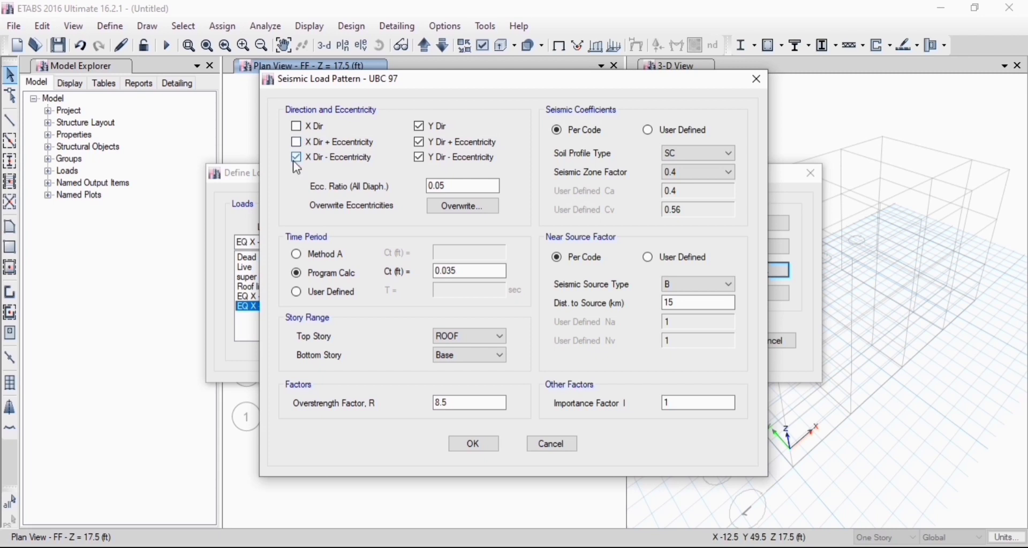
pyautogui.click(419, 127)
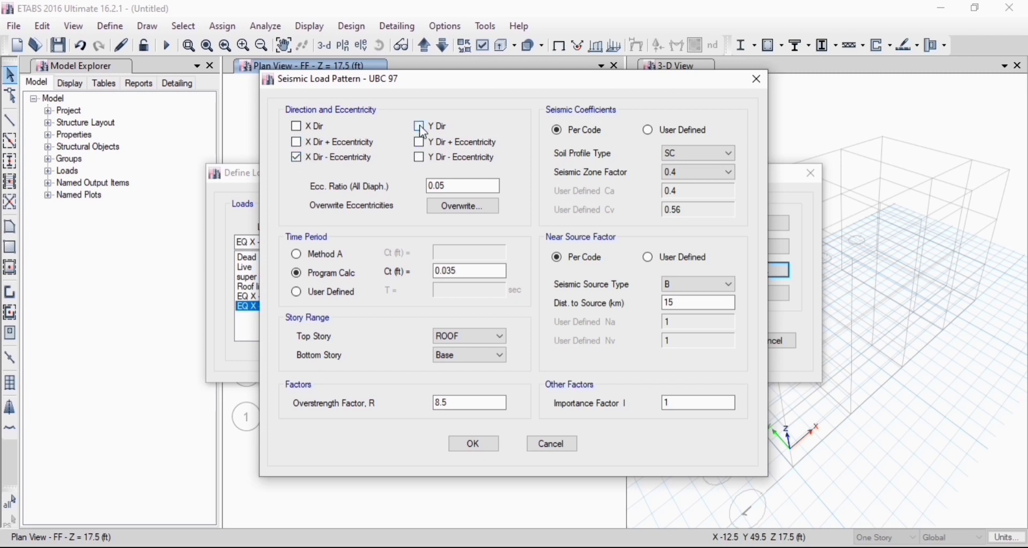
# Set Ct to 0.03, soil profile type to SD and seismic zone factor to 0.15 for EQ X -Y ECC
pyautogui.click(469, 271)
pyautogui.click(726, 154)
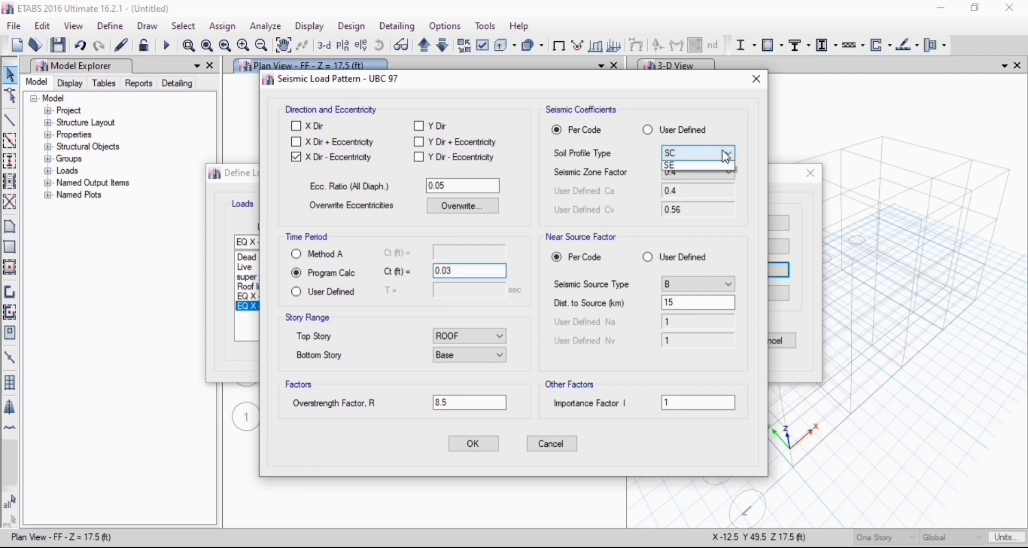
pyautogui.click(702, 197)
pyautogui.click(712, 172)
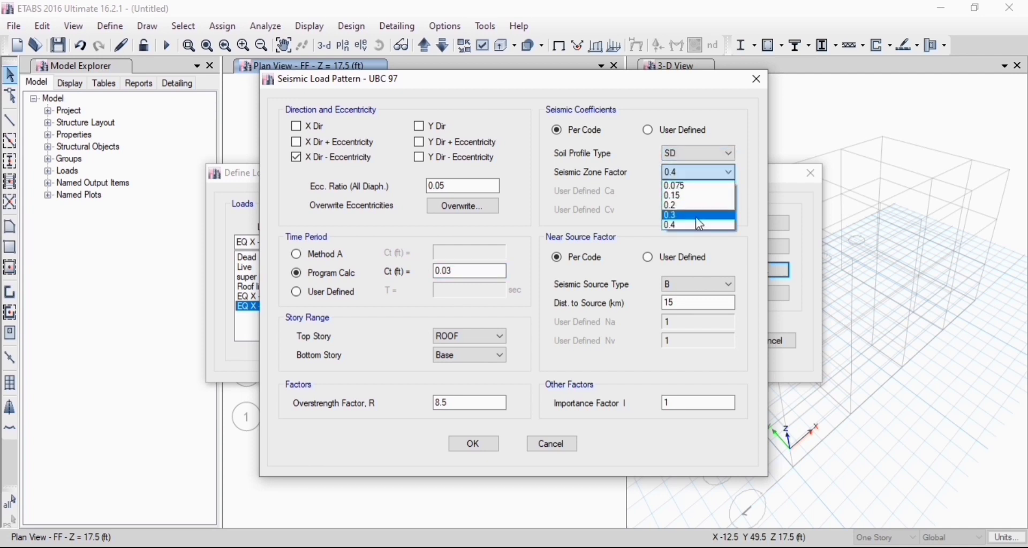
pyautogui.click(691, 192)
# Set the overstrength factor R to 5 and accept the seismic settings of EQ X -Y ECC
pyautogui.click(463, 402)
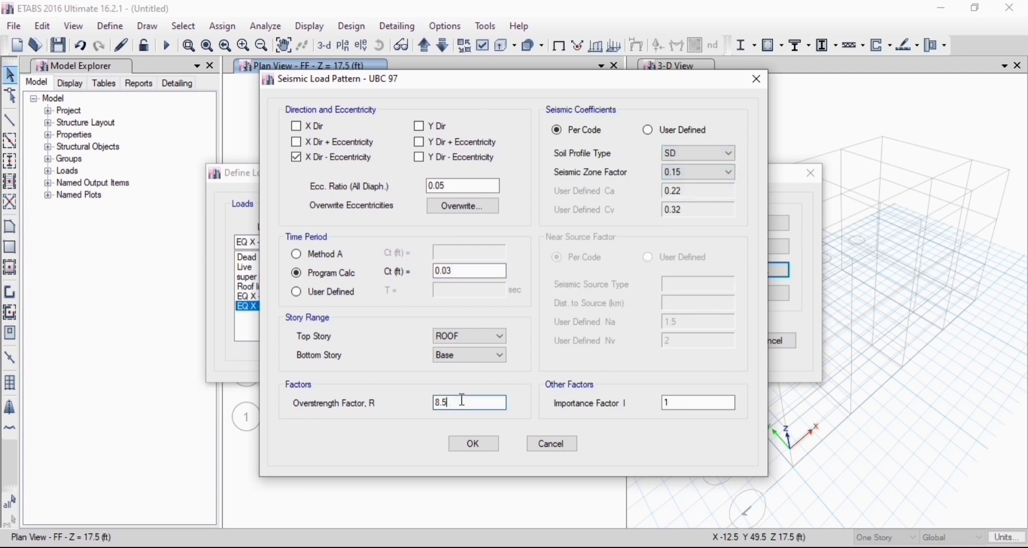
pyautogui.press('BackSpace')
pyautogui.press('BackSpace')
pyautogui.press('BackSpace')
pyautogui.write('5')
pyautogui.click(473, 444)
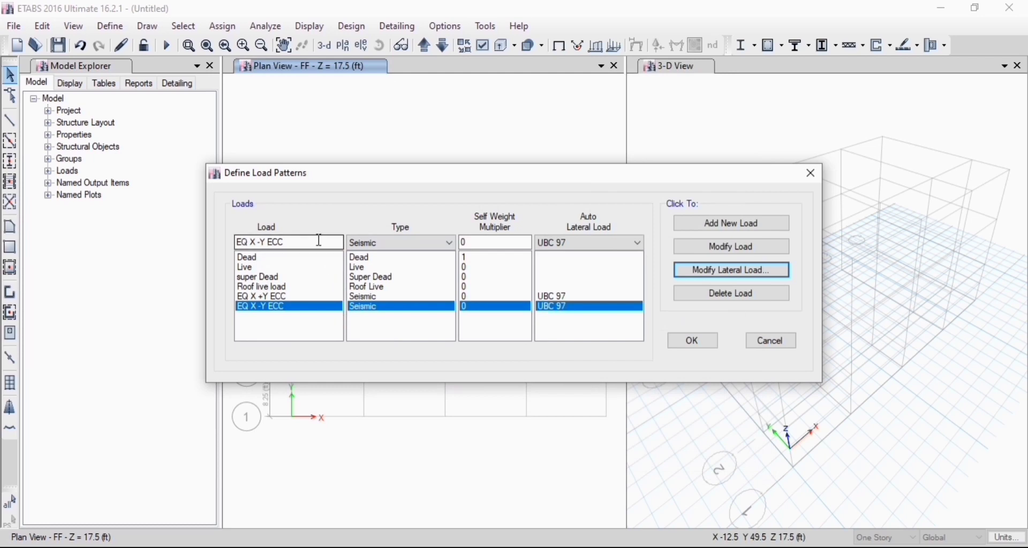
# Add a seismic UBC 97 load pattern named EQ Y +X ECC and open its lateral load settings
pyautogui.click(264, 242)
pyautogui.press('BackSpace')
pyautogui.press('BackSpace')
pyautogui.press('BackSpace')
pyautogui.press('BackSpace')
pyautogui.press('BackSpace')
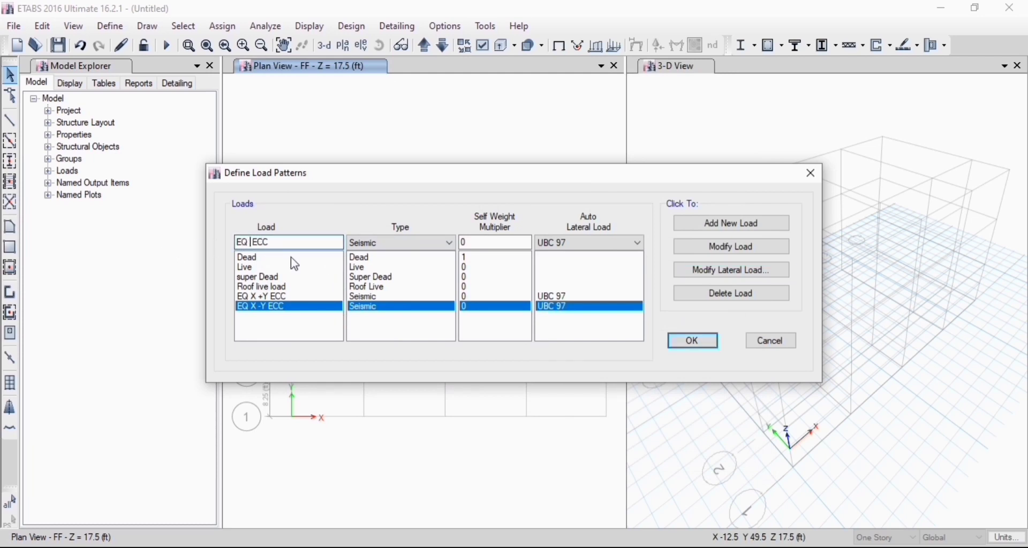
pyautogui.write('Y +X')
pyautogui.click(698, 223)
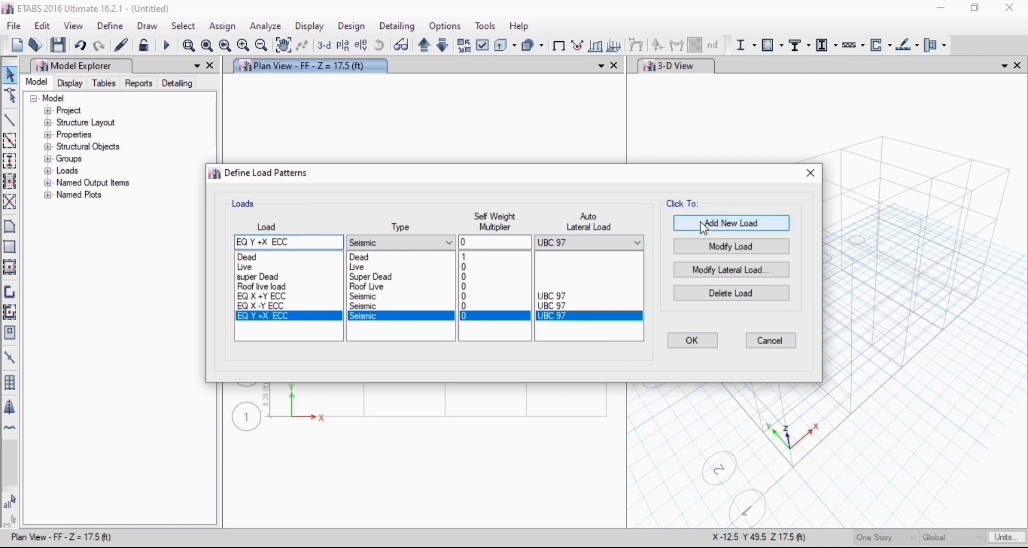
pyautogui.click(710, 271)
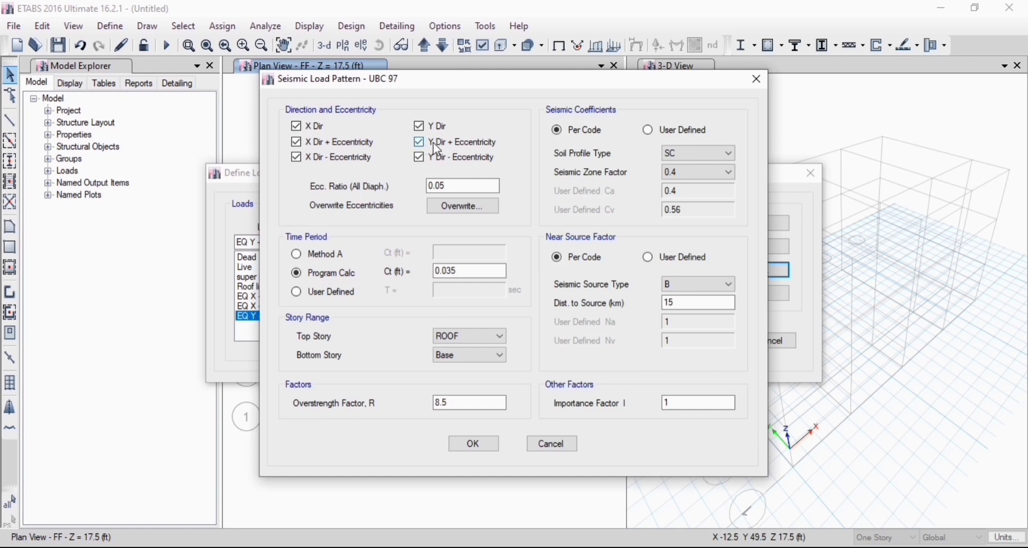
# Limit the EQ Y +X ECC seismic load direction to Y Dir + Eccentricity only
pyautogui.click(298, 142)
pyautogui.click(297, 158)
pyautogui.click(419, 158)
pyautogui.click(420, 127)
# Set soil profile type to SD, Ct to 0.03 and seismic zone factor to 0.15 for EQ Y +X ECC
pyautogui.click(729, 153)
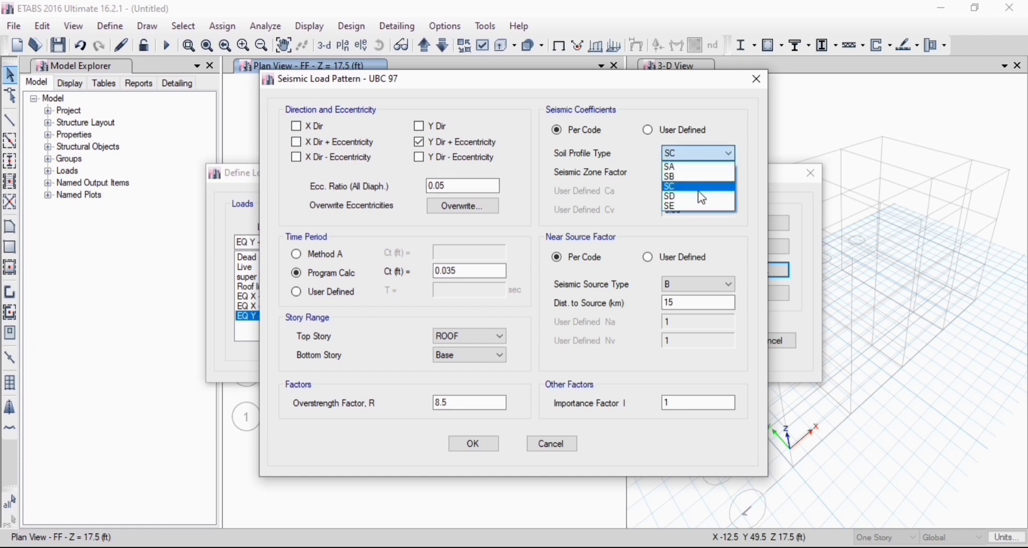
pyautogui.click(699, 192)
pyautogui.click(459, 271)
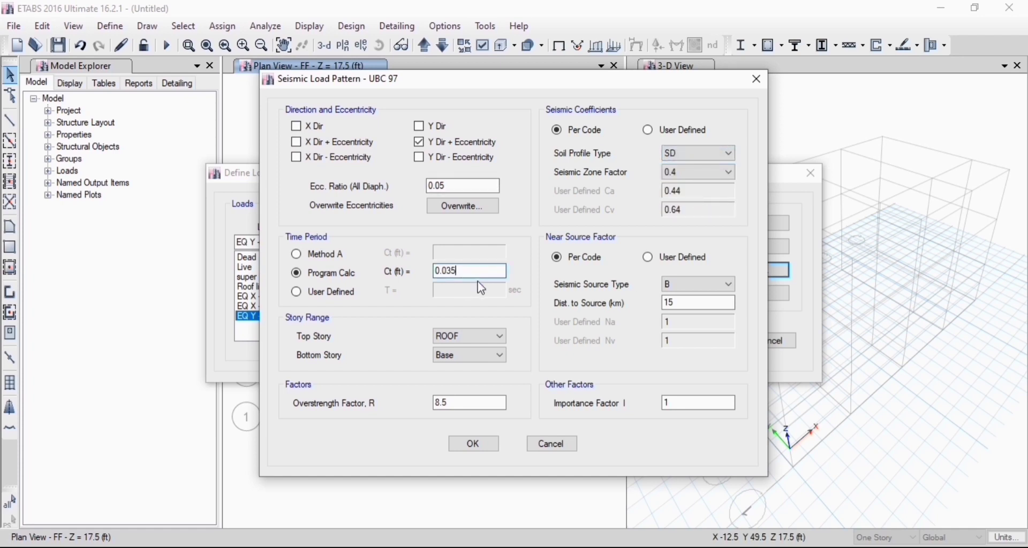
pyautogui.press('BackSpace')
pyautogui.click(691, 173)
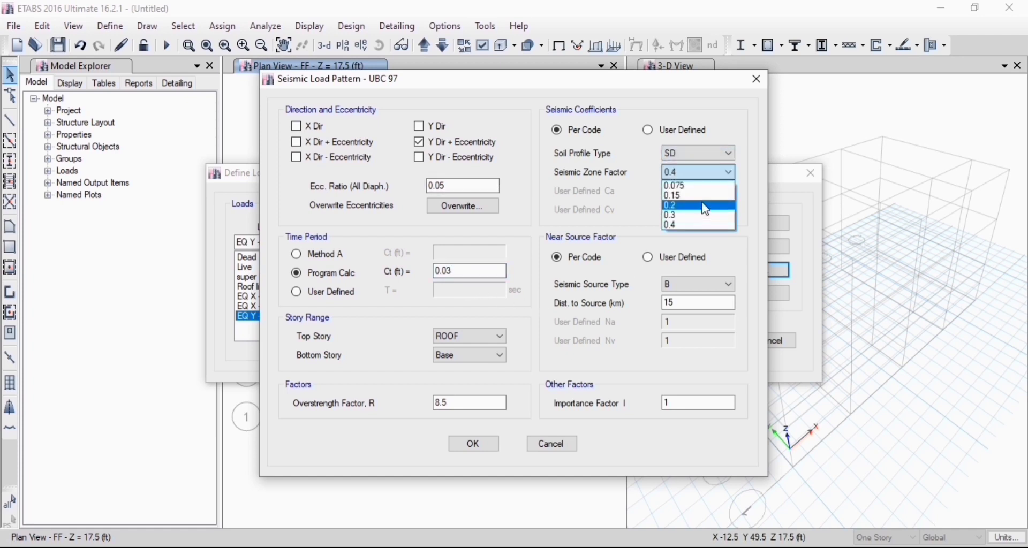
pyautogui.click(695, 195)
# Enter the overstrength factor R for EQ Y +X ECC and accept its seismic load settings
pyautogui.click(476, 402)
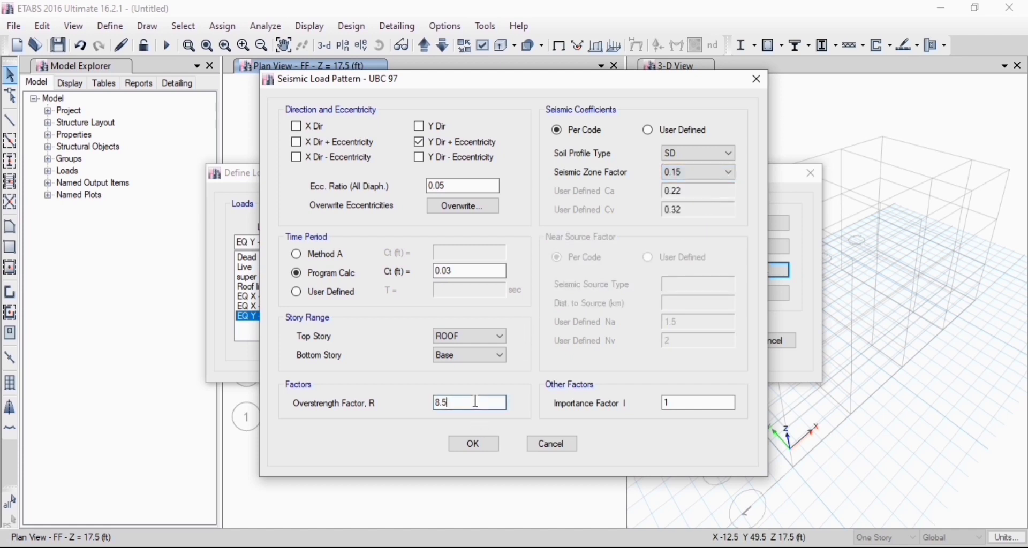
pyautogui.write('8.5')
pyautogui.click(496, 448)
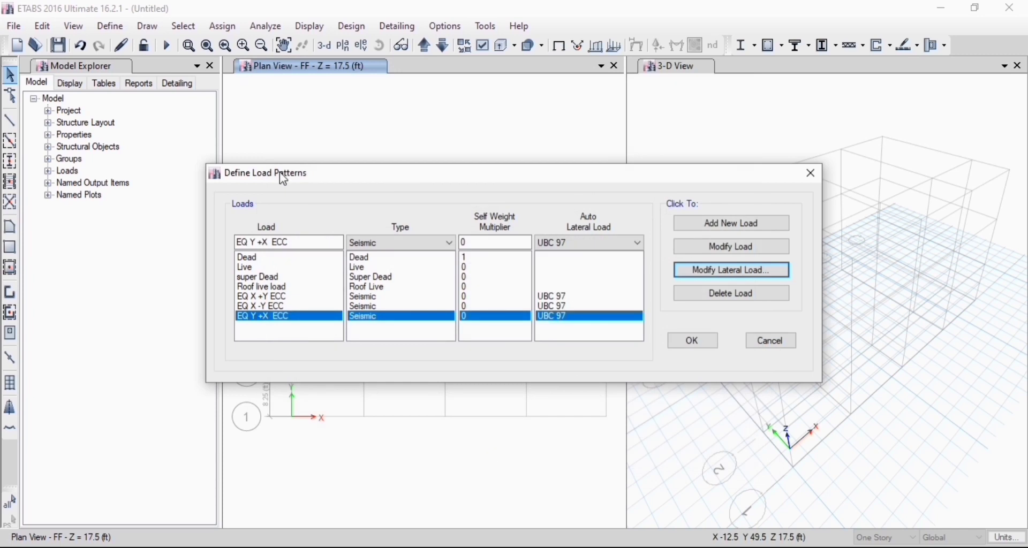
# Add a seismic UBC 97 load pattern named EQ Y -X ECC and open its lateral load settings
pyautogui.click(269, 242)
pyautogui.click(263, 244)
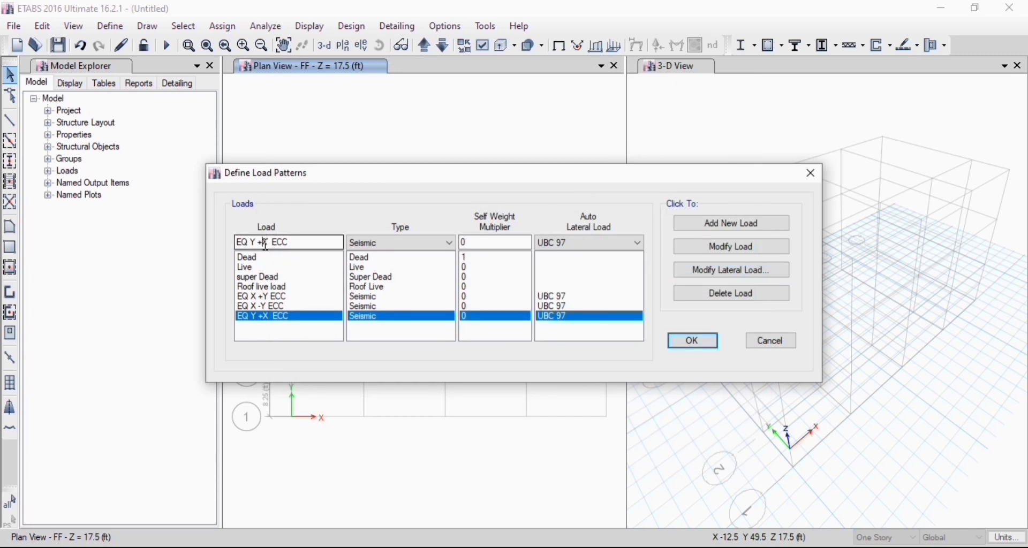
pyautogui.press('BackSpace')
pyautogui.write('-')
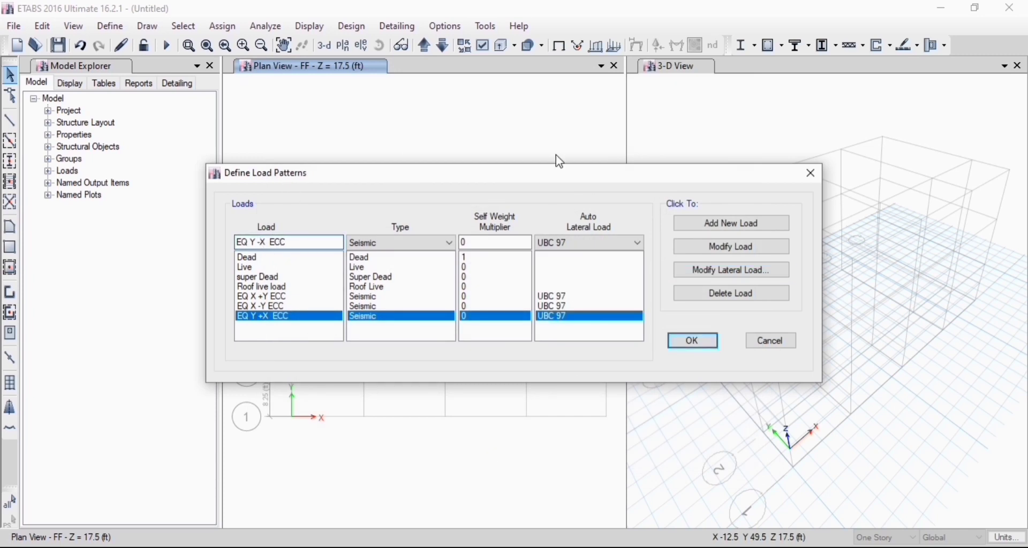
pyautogui.click(741, 224)
pyautogui.click(731, 271)
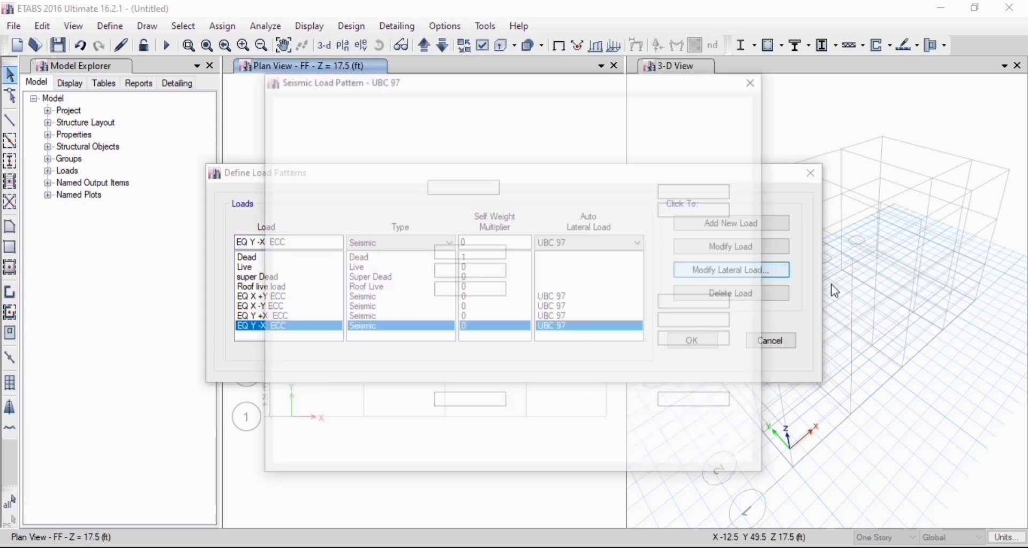
# Exclude the plain Y Dir option from the EQ Y -X ECC seismic load directions
pyautogui.click(434, 130)
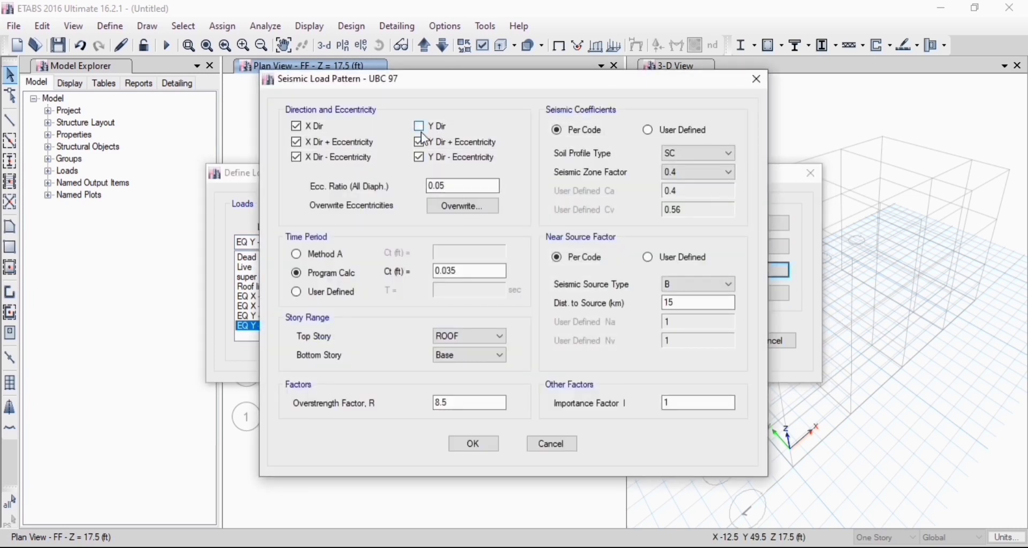
# Restrict the seismic load pattern to Y Dir - Eccentricity, and set Ct to 0.03 and the overstrength factor R to 5.5
pyautogui.click(421, 142)
pyautogui.click(300, 157)
pyautogui.click(296, 142)
pyautogui.click(297, 126)
pyautogui.click(479, 271)
pyautogui.click(465, 399)
pyautogui.write('5')
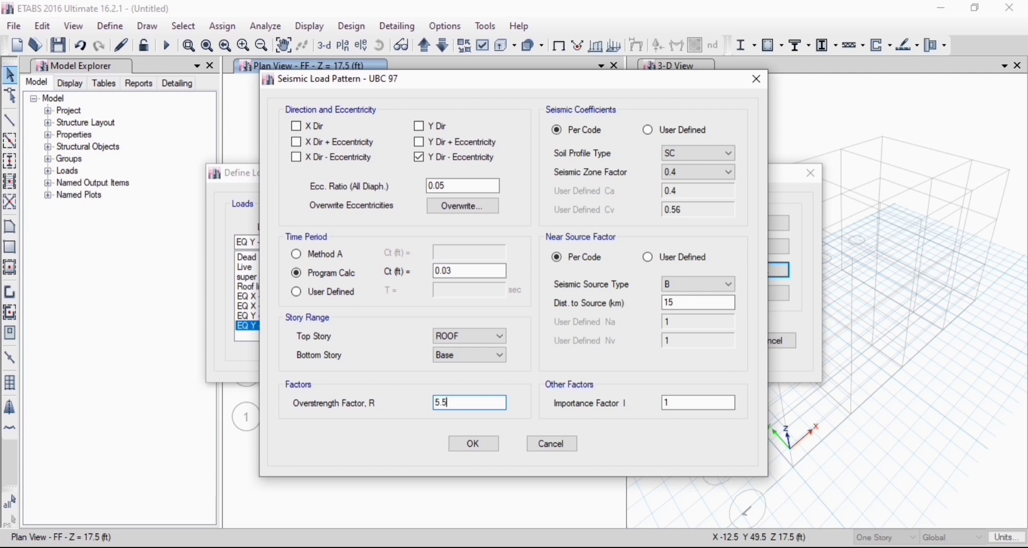
# Set soil profile type SD and seismic zone factor 0.15 for the pattern, and accept the seismic and load pattern definitions
pyautogui.click(697, 152)
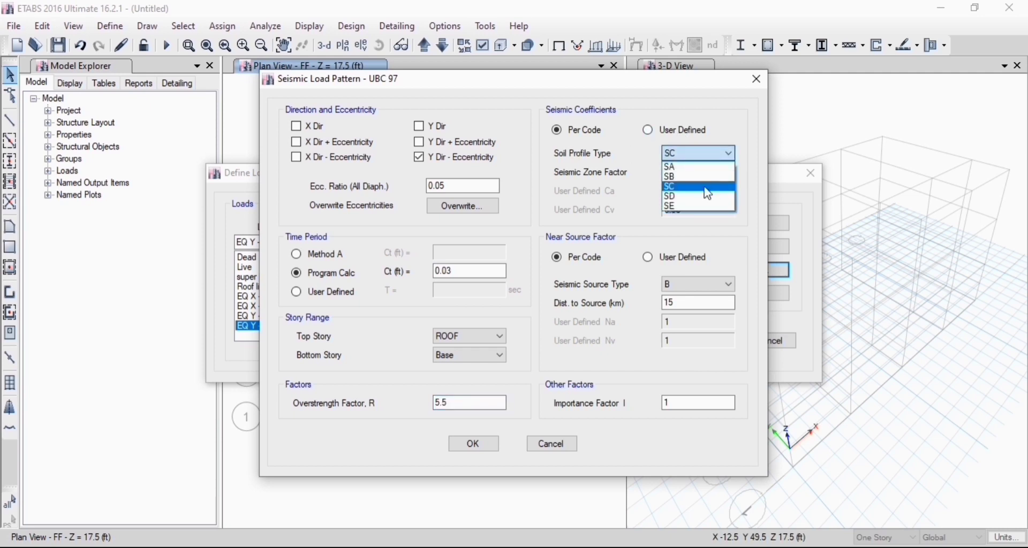
pyautogui.click(707, 196)
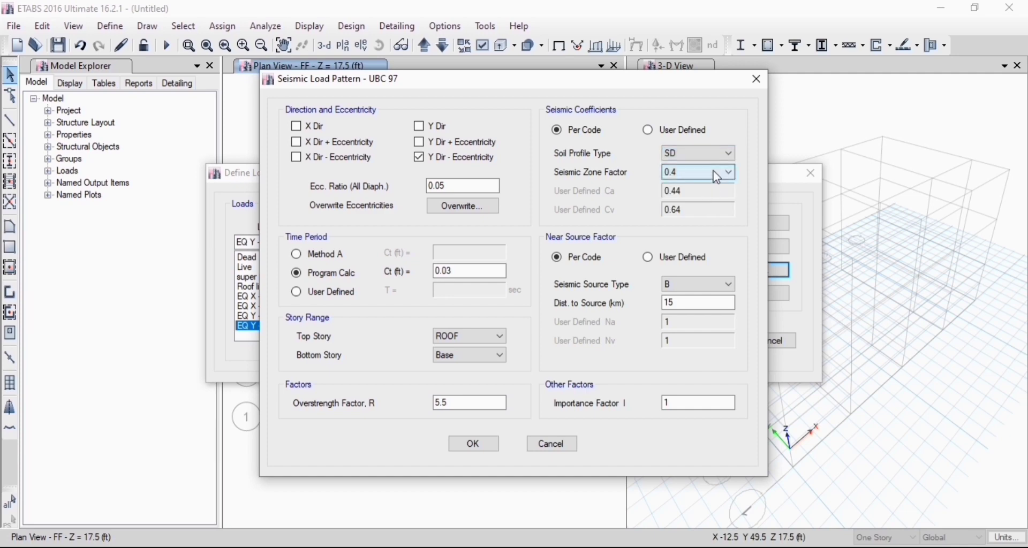
pyautogui.click(718, 172)
pyautogui.click(699, 196)
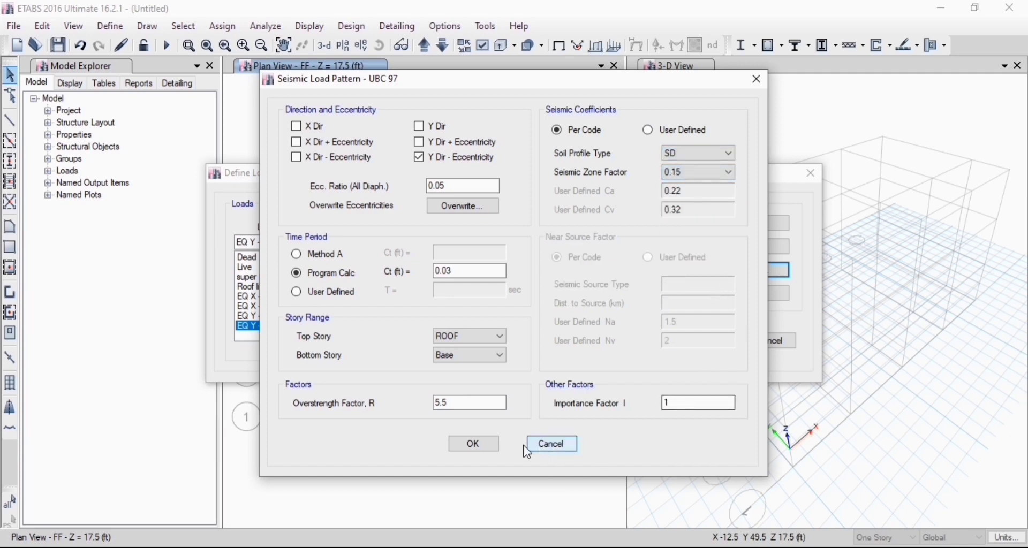
pyautogui.click(482, 446)
pyautogui.moveTo(338, 172); pyautogui.dragTo(209, 61)
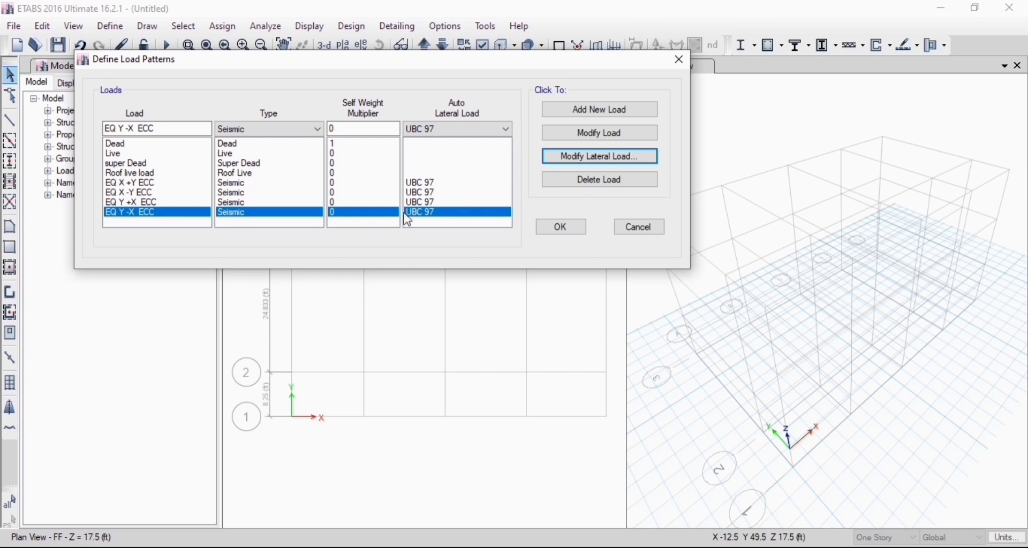
pyautogui.click(562, 227)
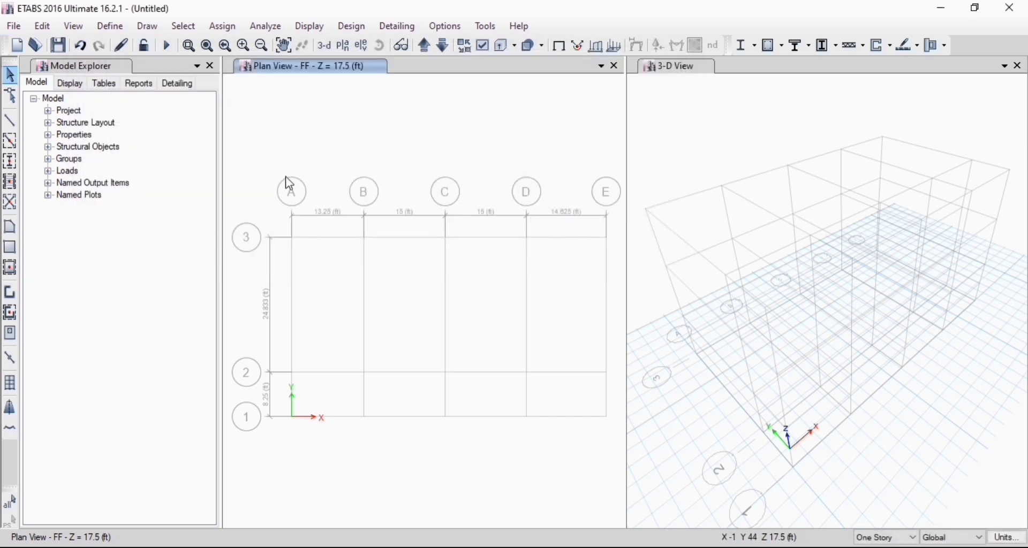
# Open the load combinations definition and move its window clear of the plan view's centre
pyautogui.click(112, 27)
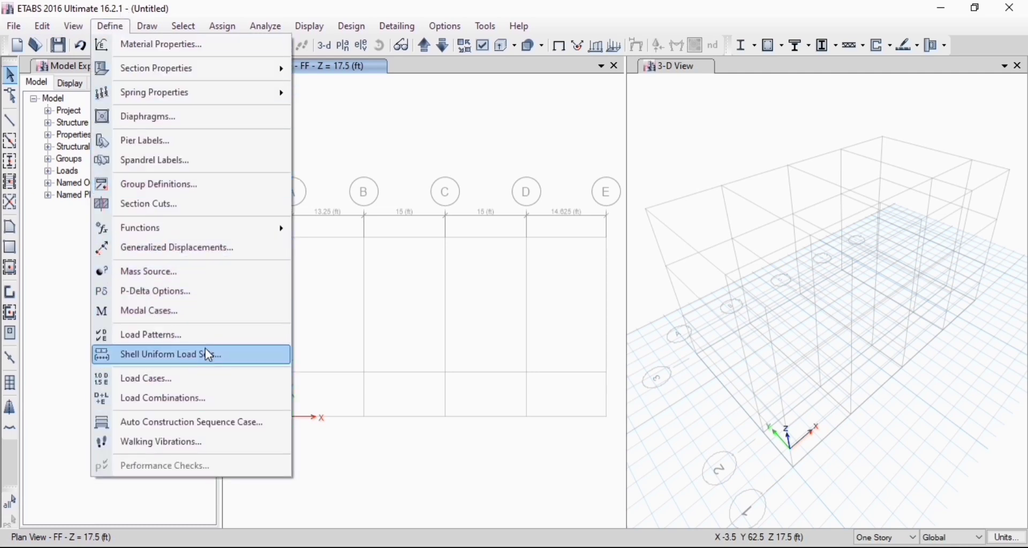
pyautogui.click(192, 397)
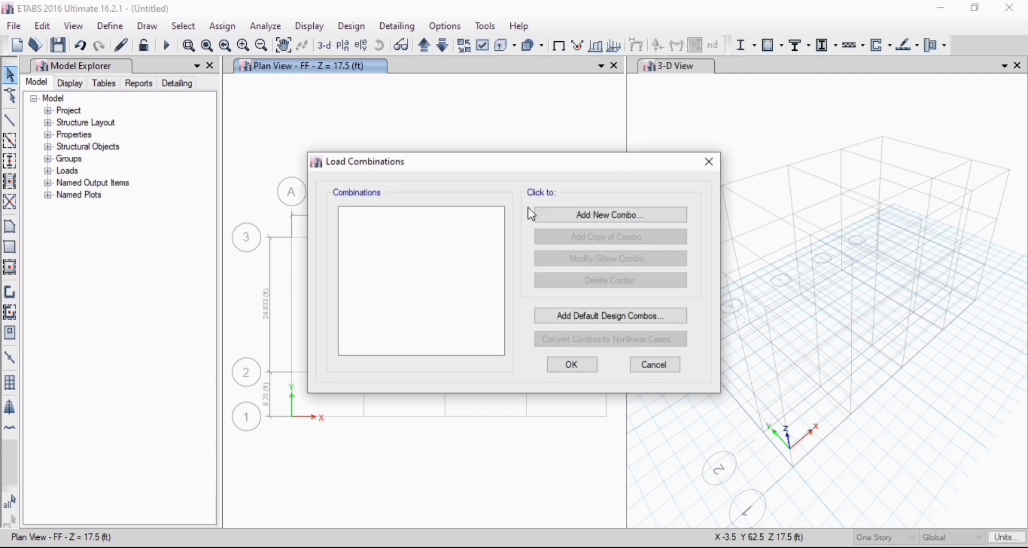
pyautogui.moveTo(515, 159); pyautogui.dragTo(391, 91)
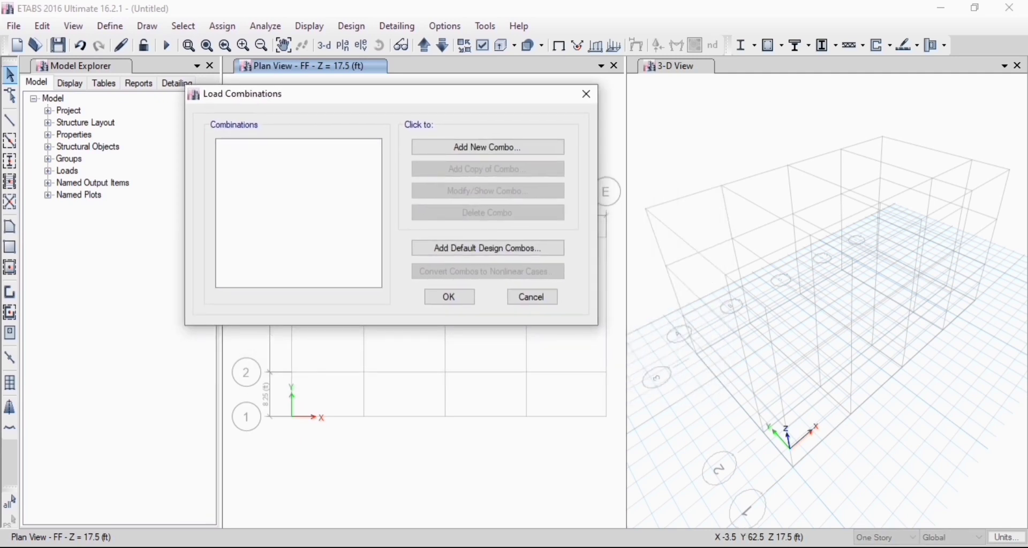
# Switch to the Building Code of Pakistan PDF and go to page 42 to read the basic load combinations
pyautogui.hotkey('alt', 'Tab')
pyautogui.scroll(-11, 480, 291)
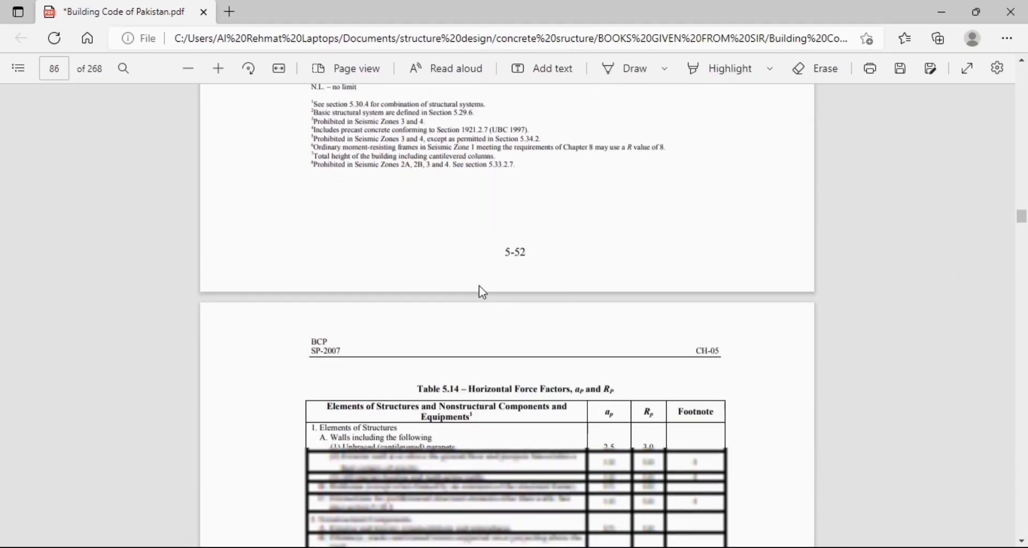
pyautogui.scroll(-3, 526, 319)
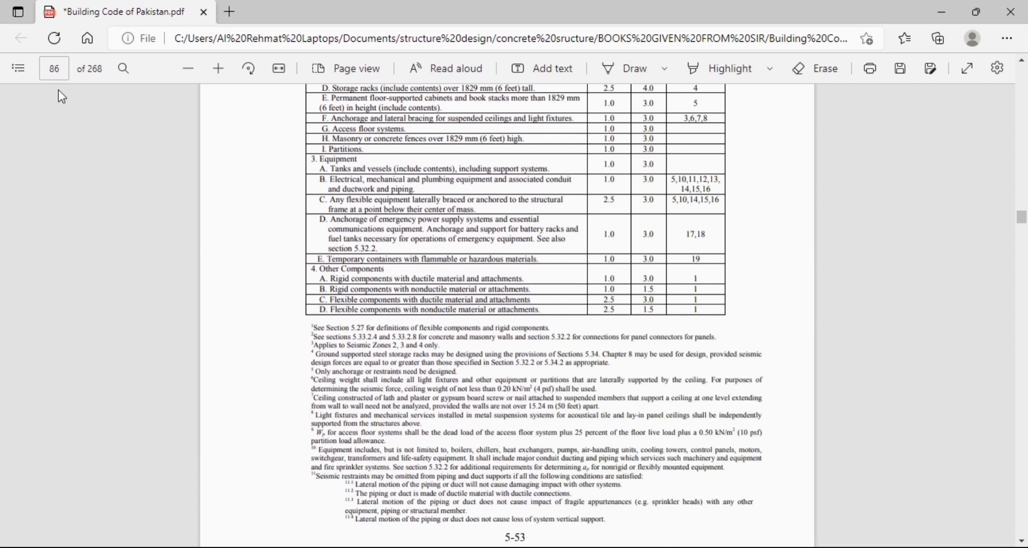
pyautogui.click(66, 68)
pyautogui.press('BackSpace')
pyautogui.write('42')
pyautogui.press('Return')
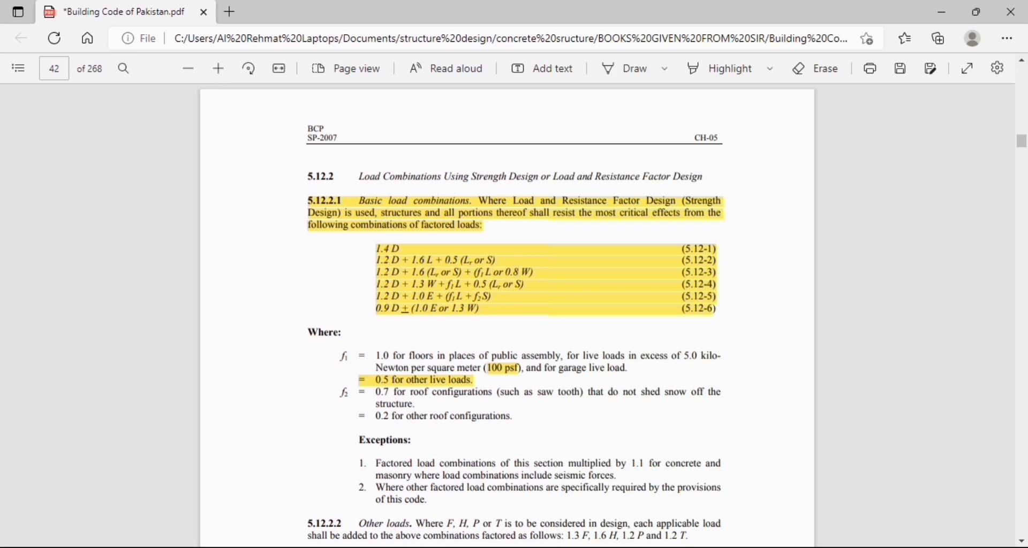
pyautogui.moveTo(647, 546)
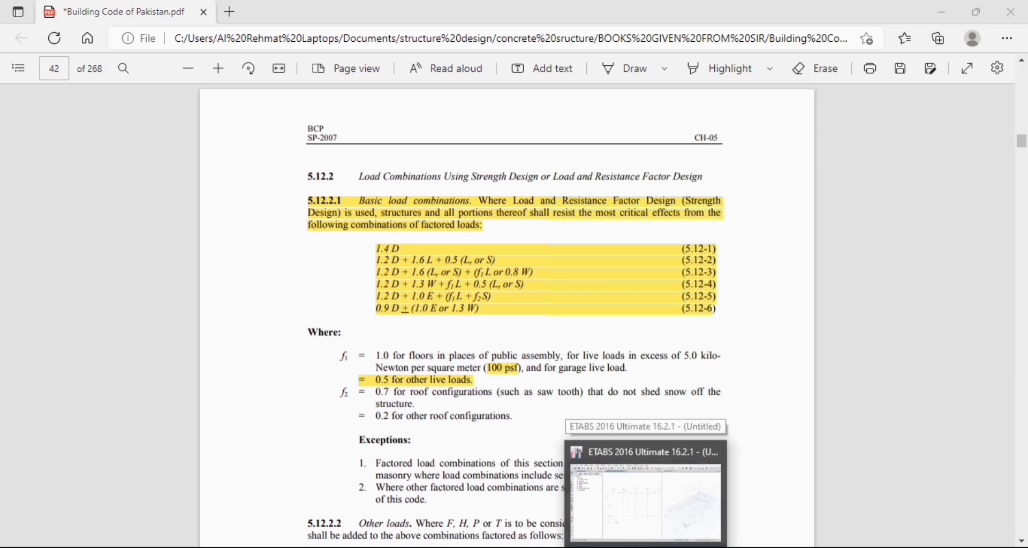
# Switch back to ETABS, consult the code PDF as needed, and create a load combination named 1.4D with Dead scaled by 1.4
pyautogui.click(647, 495)
pyautogui.click(498, 148)
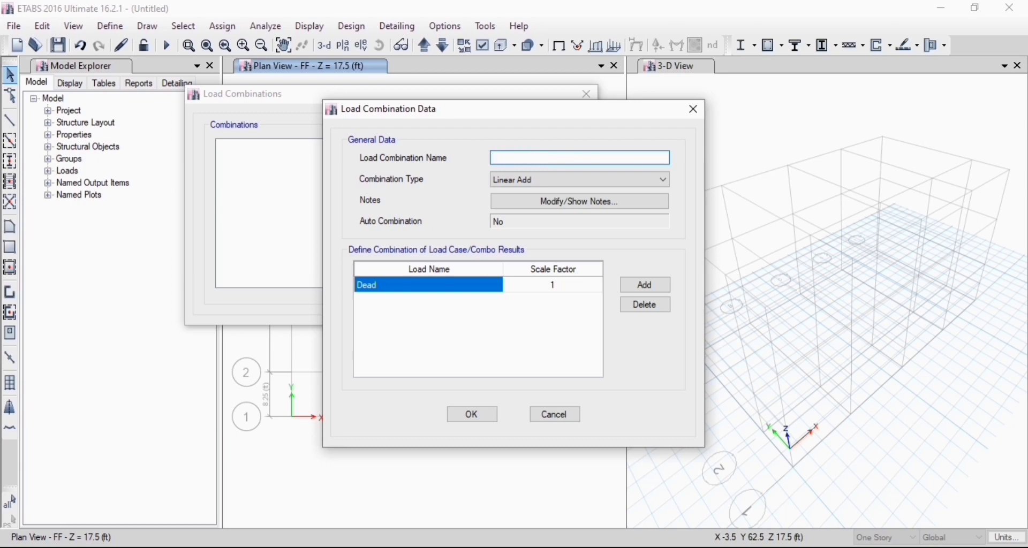
pyautogui.hotkey('alt', 'Tab')
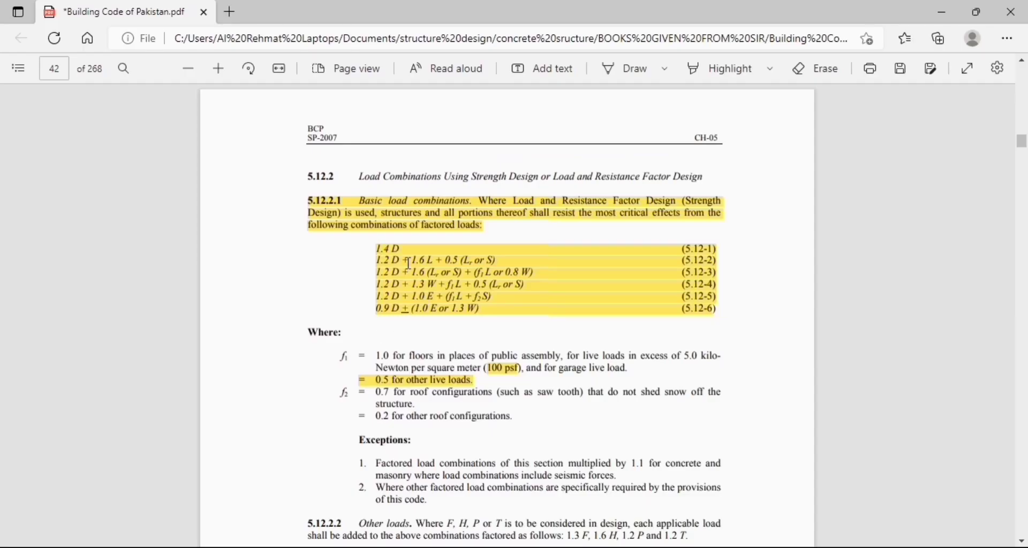
pyautogui.hotkey('alt', 'Tab')
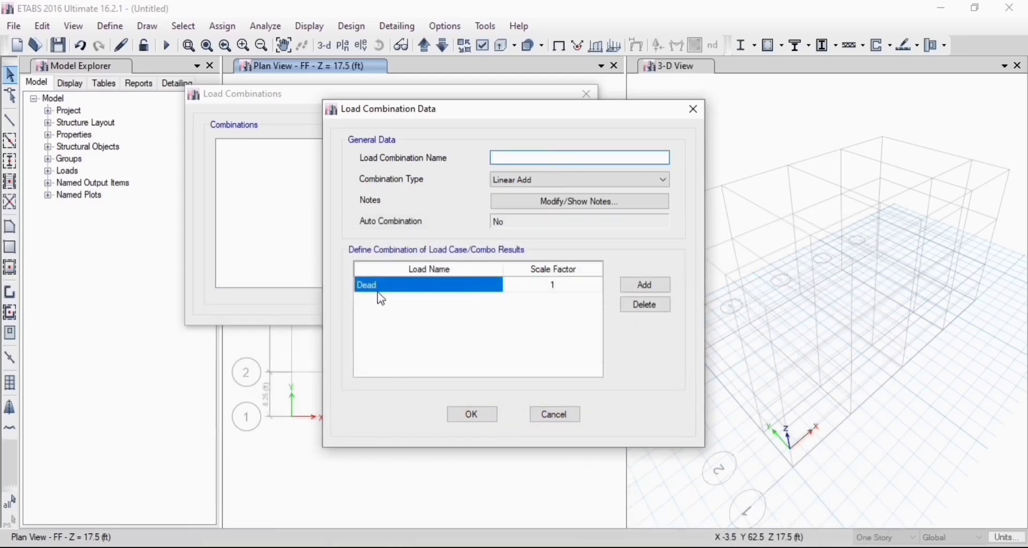
pyautogui.write('1.4D')
pyautogui.click(553, 287)
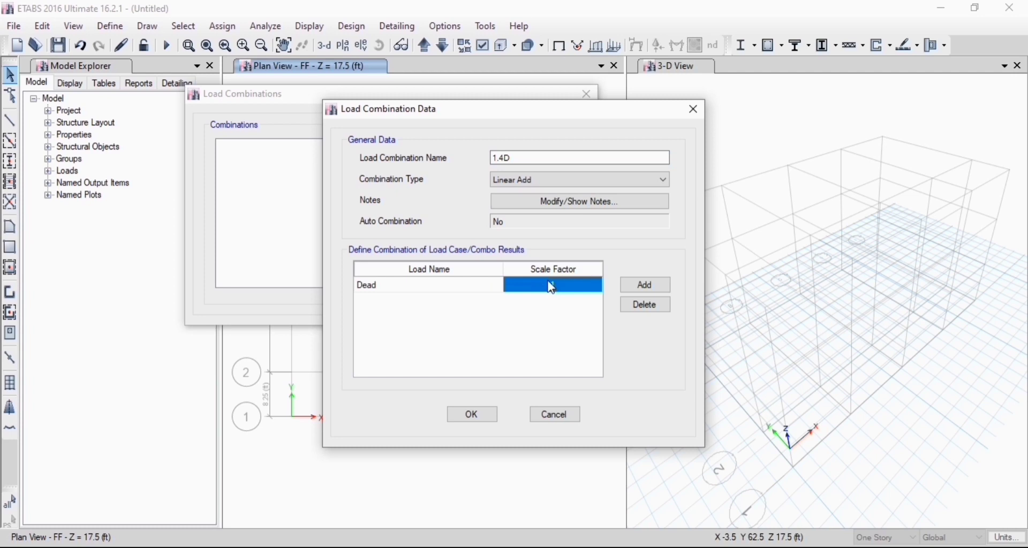
pyautogui.click(550, 285)
pyautogui.write('.4')
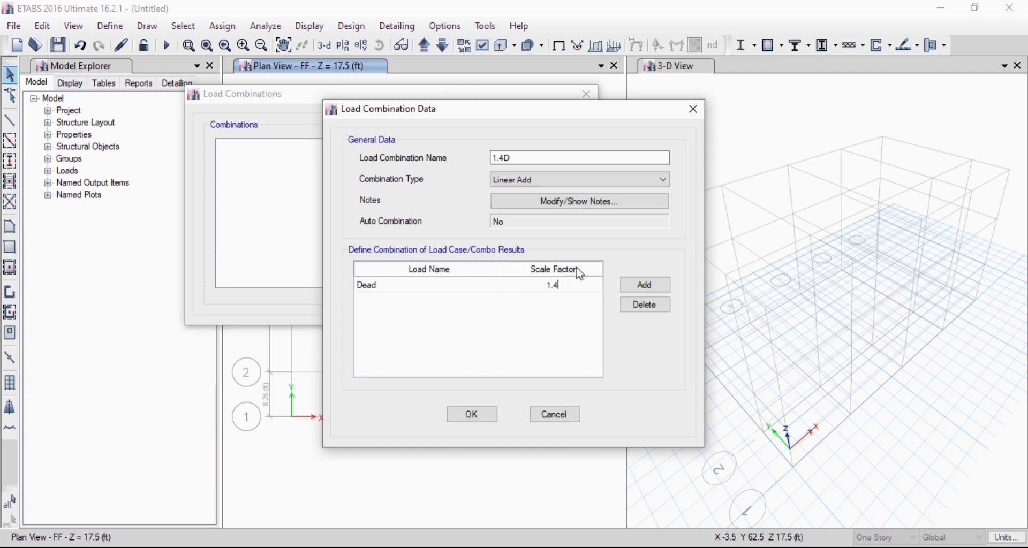
# Add the super Dead load to the 1.4D combination, edit its scale factor, and accept the combination
pyautogui.click(645, 285)
pyautogui.click(407, 301)
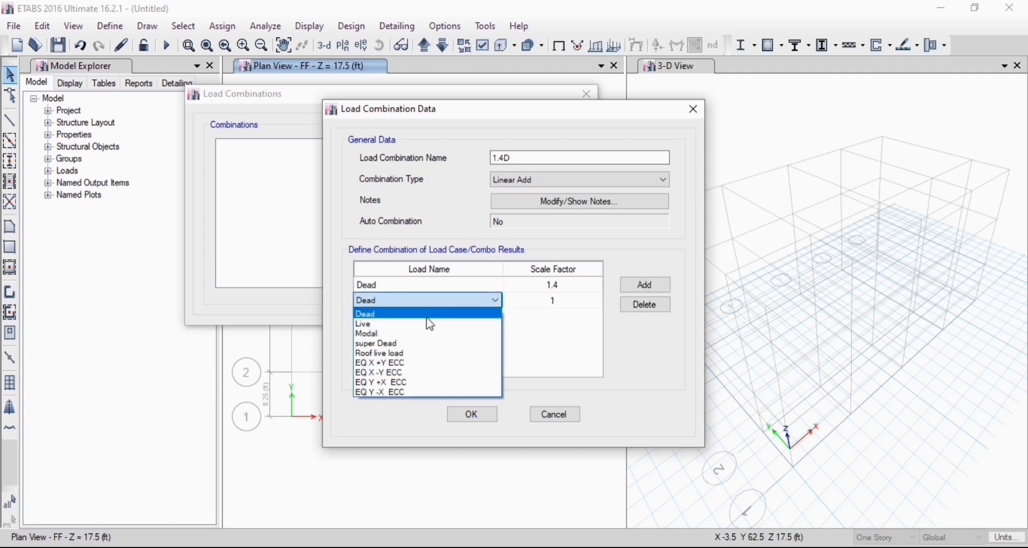
pyautogui.click(402, 336)
pyautogui.click(544, 304)
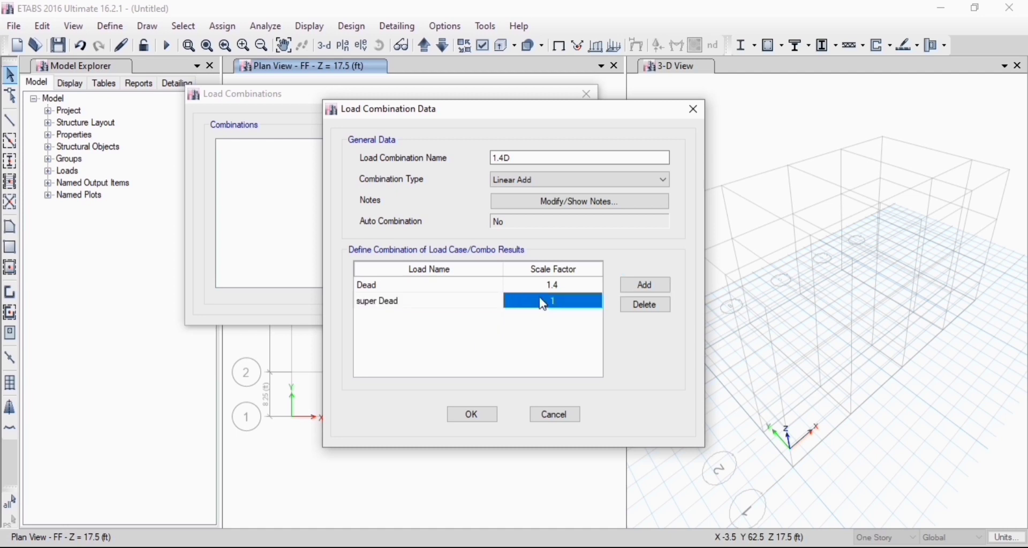
pyautogui.click(542, 300)
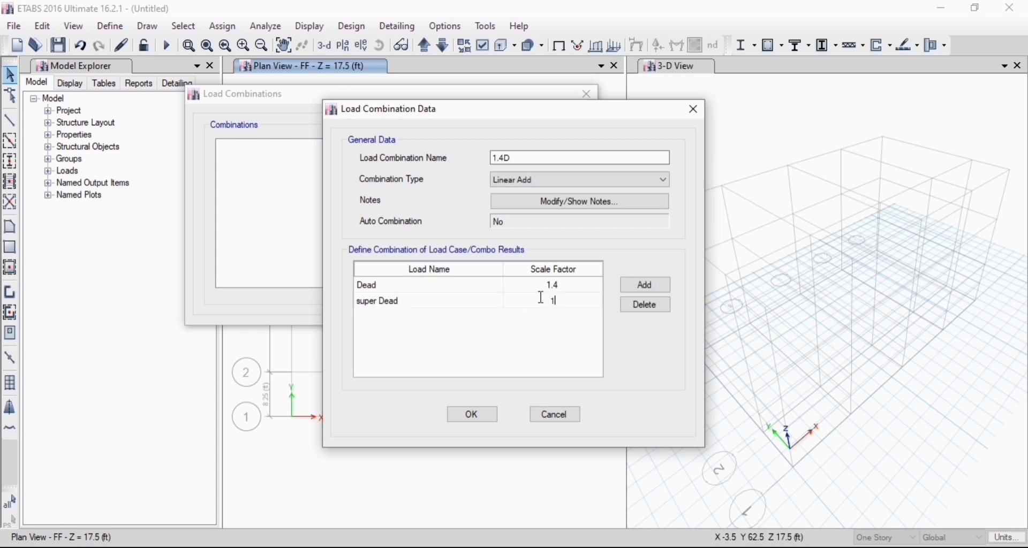
pyautogui.click(477, 420)
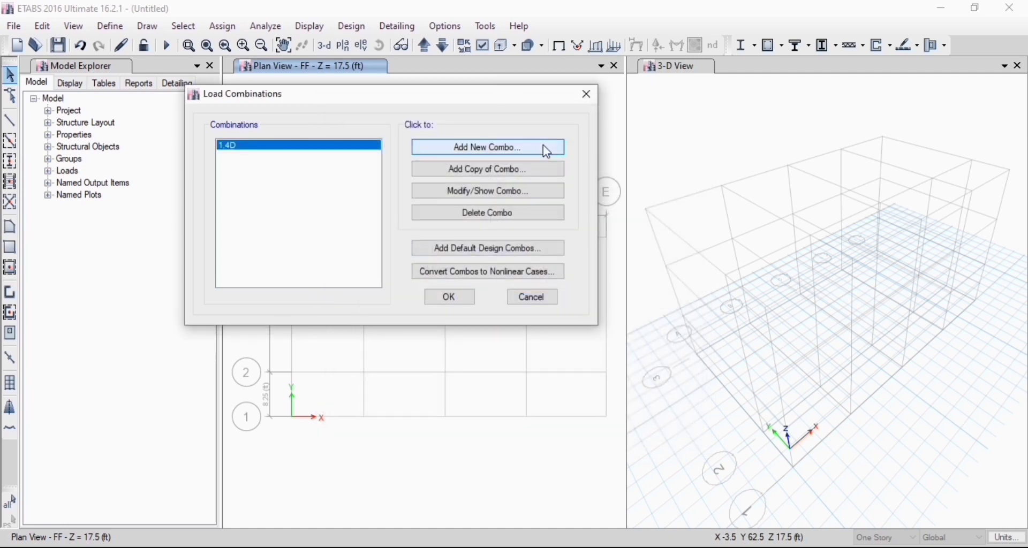
# Check the code PDF and create a new ETABS combination named 1.2D + 1.6L + 0.5Lr with Dead scaled by 1.2
pyautogui.click(519, 150)
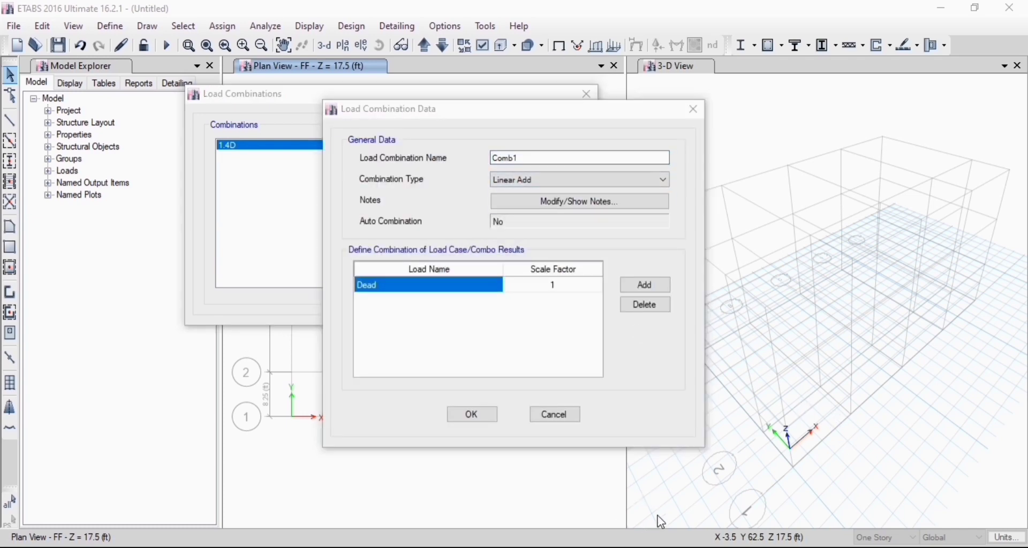
pyautogui.hotkey('alt', 'Tab')
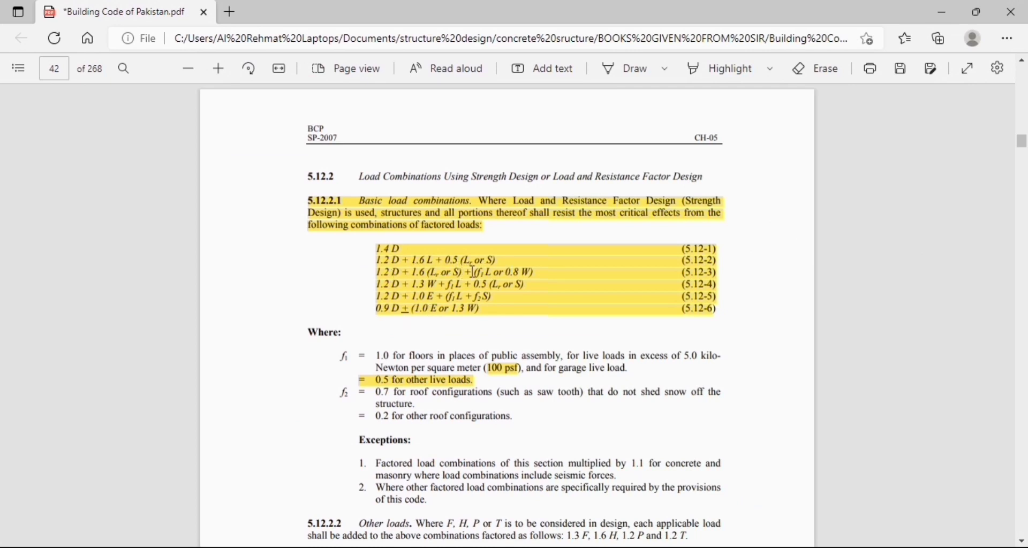
pyautogui.hotkey('alt', 'Tab')
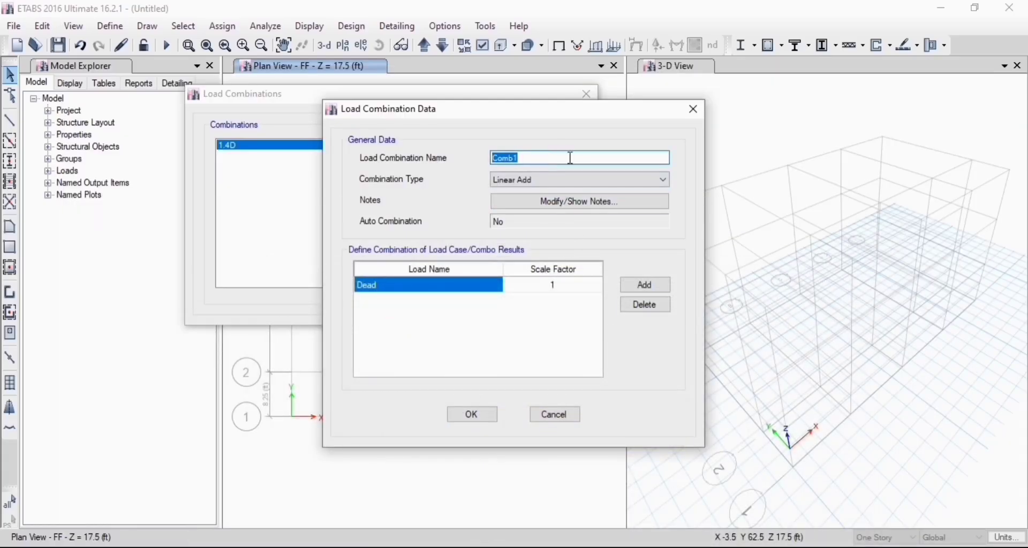
pyautogui.press('BackSpace')
pyautogui.write('1.2D + 1.6L + 0.5Lr')
pyautogui.click(550, 289)
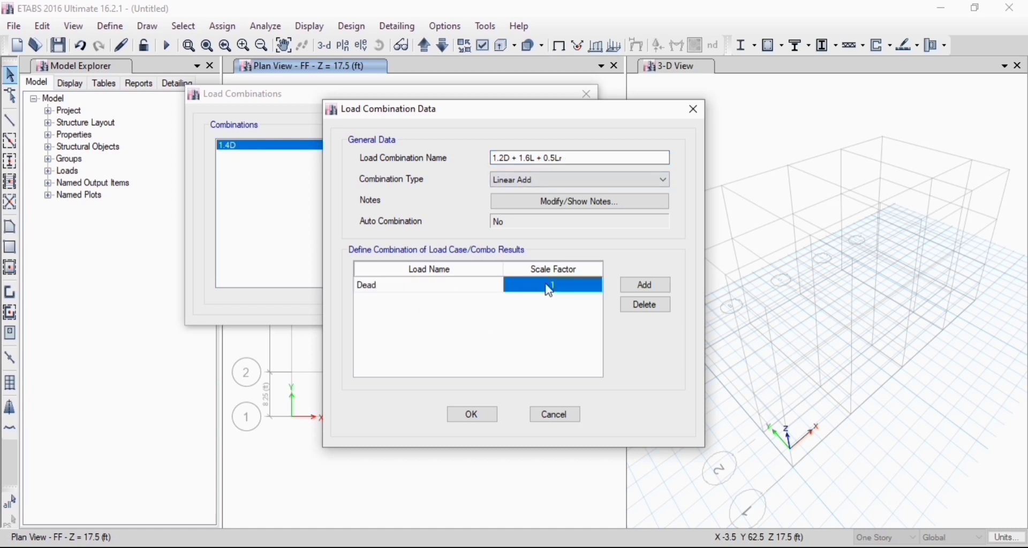
pyautogui.write('1.2')
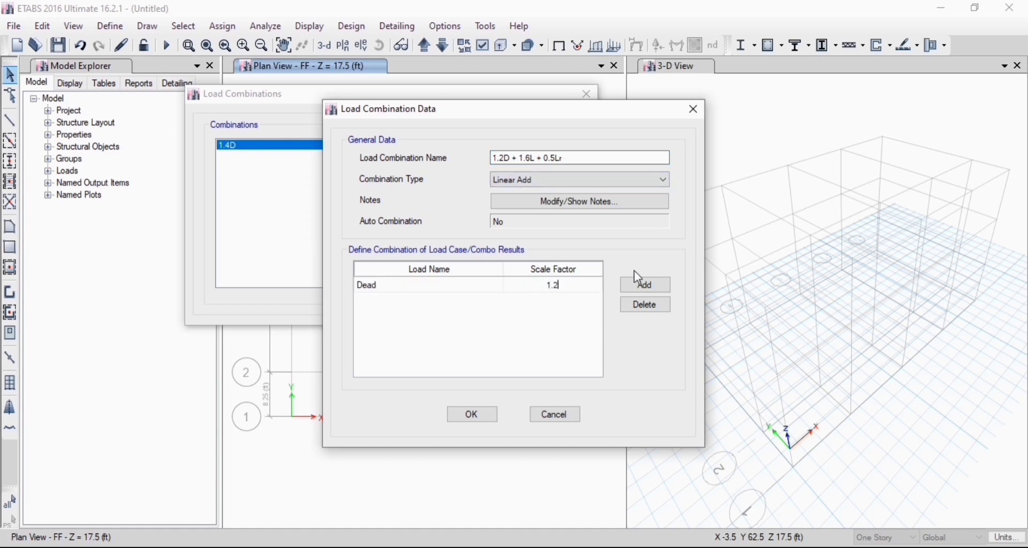
# Add the super Dead load to the 1.2D + 1.6L + 0.5Lr combination with a scale factor of 1.2
pyautogui.click(645, 282)
pyautogui.click(496, 301)
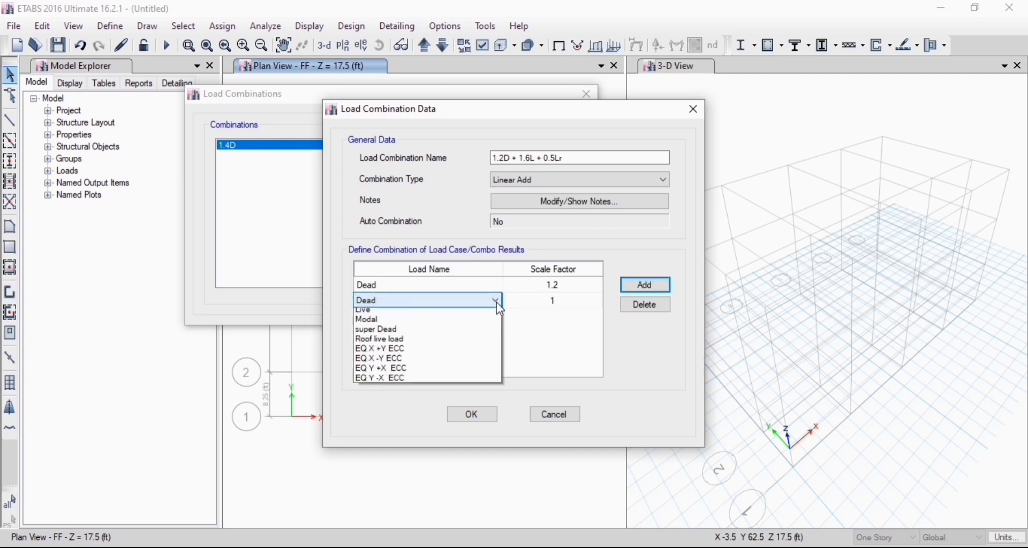
pyautogui.click(414, 357)
pyautogui.click(568, 302)
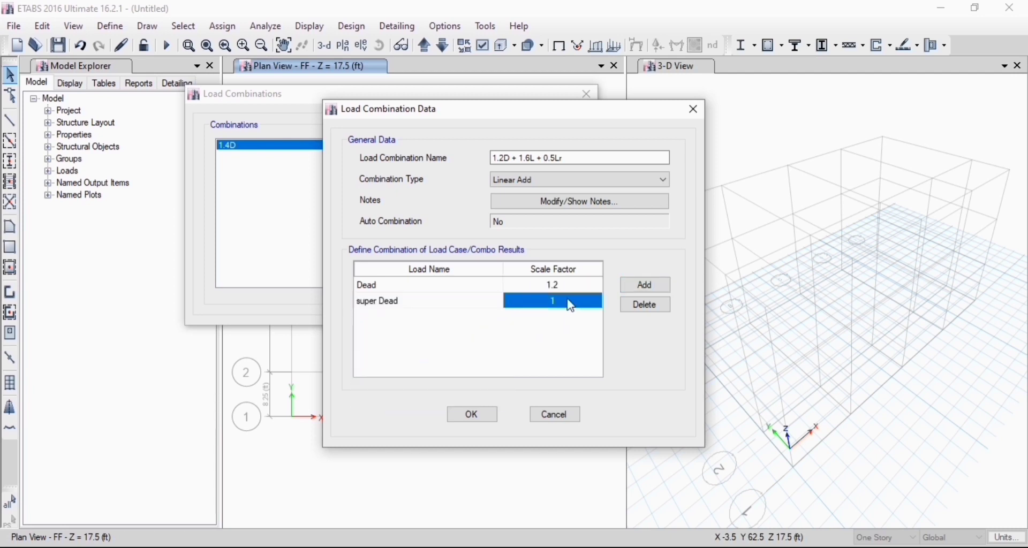
pyautogui.write('1.2')
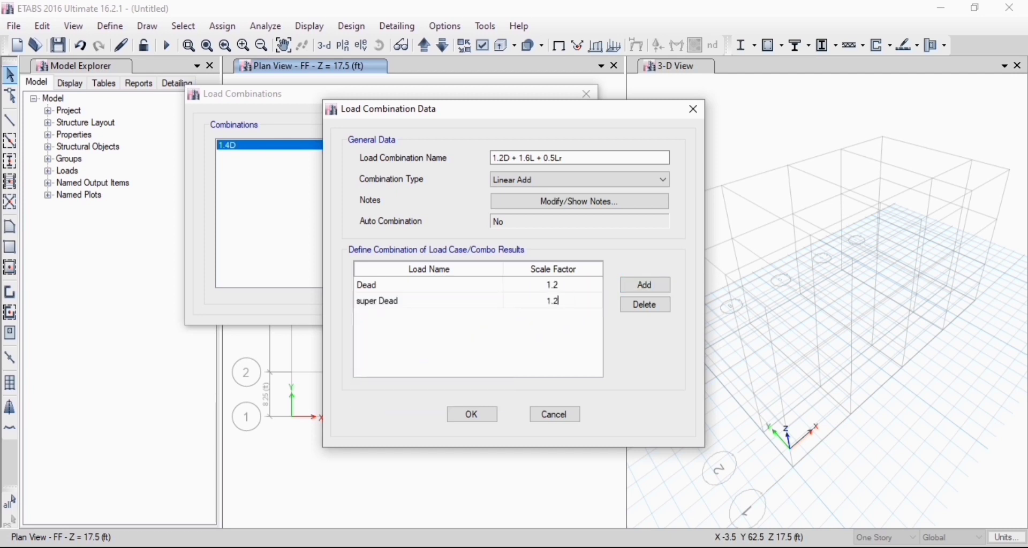
# Add the Live load to the 1.2D + 1.6L + 0.5Lr combination with a scale factor of 1.6
pyautogui.click(648, 286)
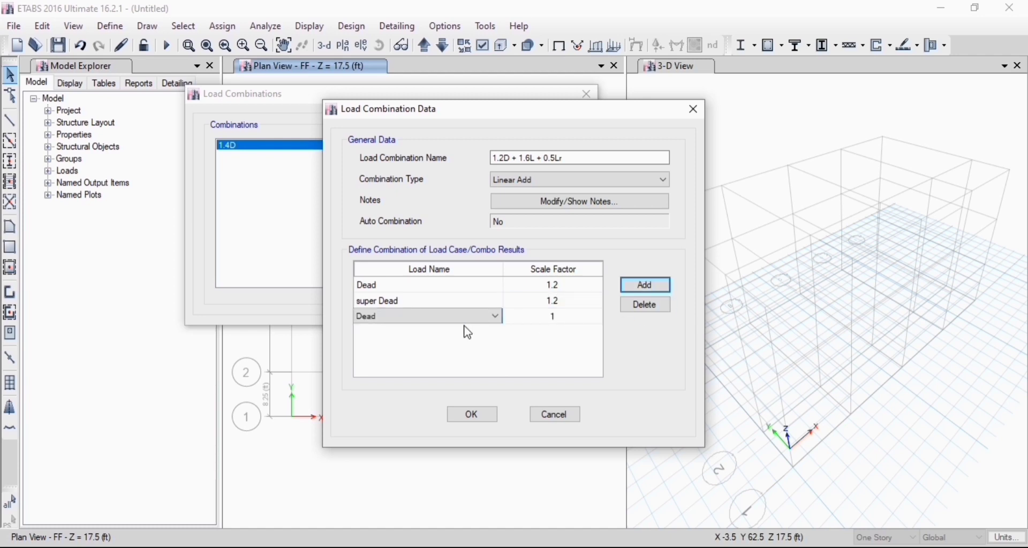
pyautogui.click(487, 321)
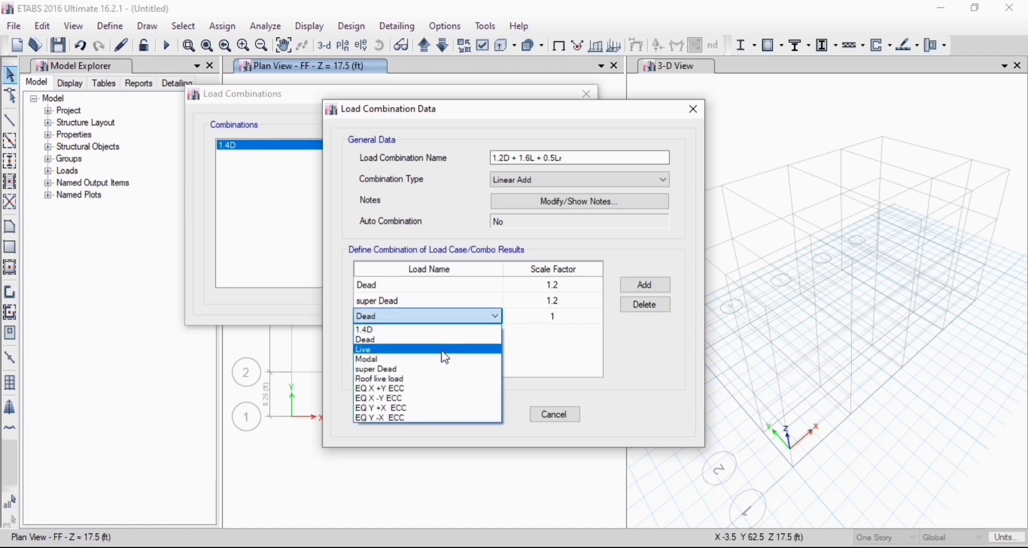
pyautogui.click(444, 351)
pyautogui.click(573, 319)
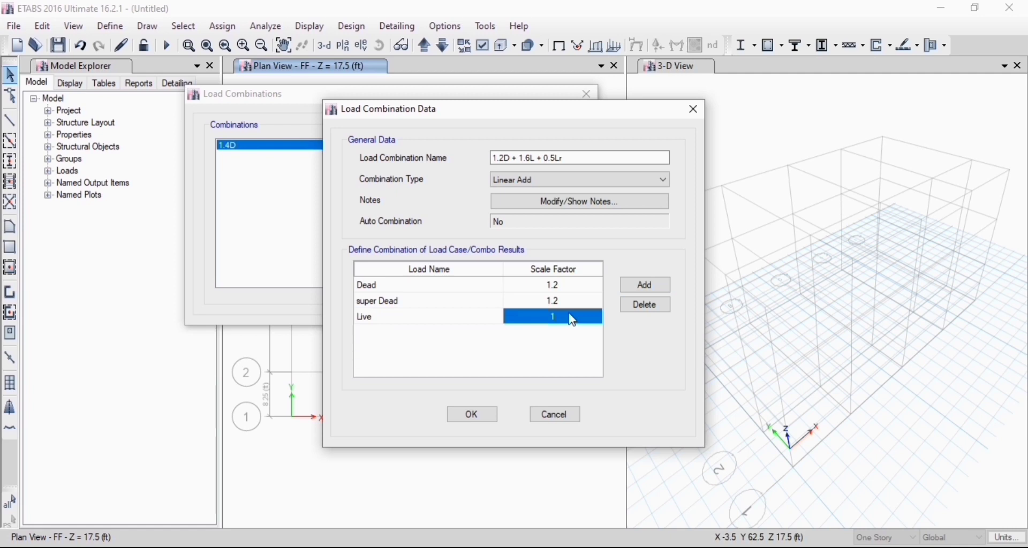
pyautogui.write('1.6')
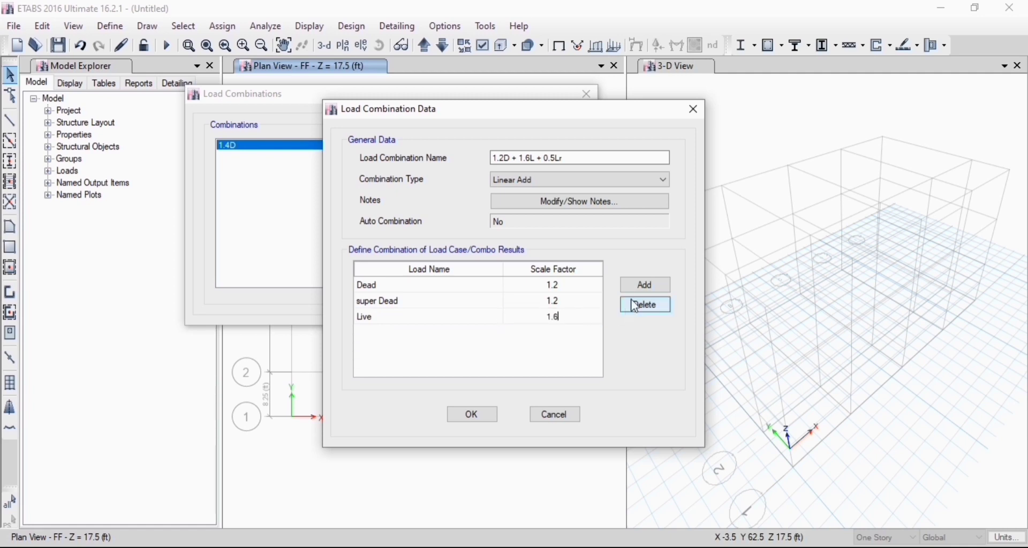
# Add the Roof live load to the 1.2D + 1.6L + 0.5Lr combination with a scale factor of 0.5 and accept the combination
pyautogui.click(645, 286)
pyautogui.click(494, 332)
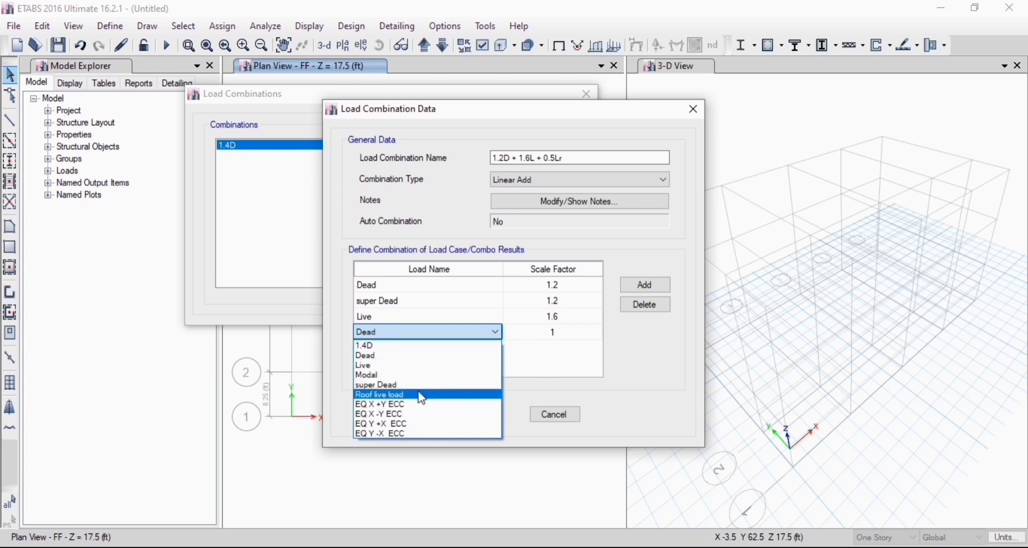
pyautogui.click(422, 396)
pyautogui.click(571, 337)
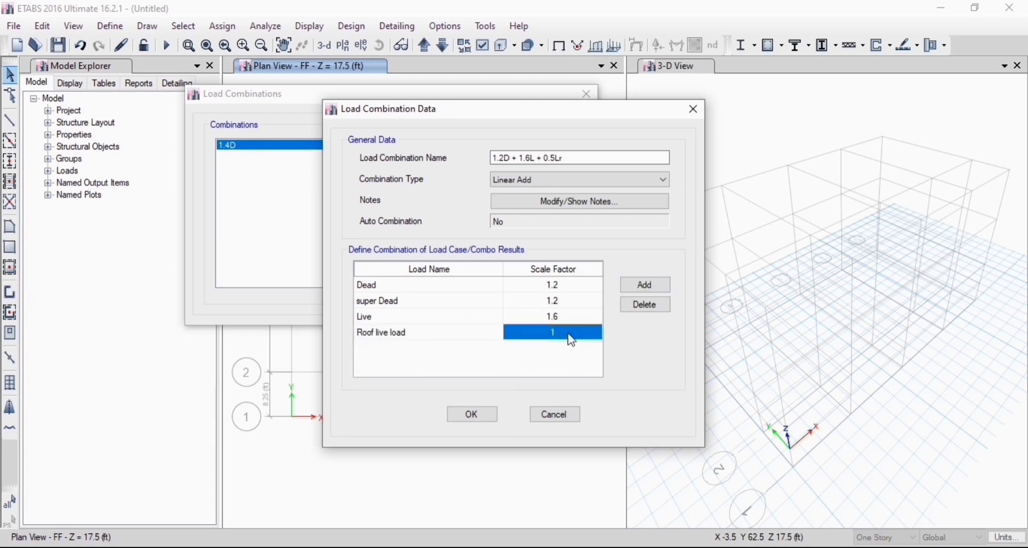
pyautogui.write('0.5')
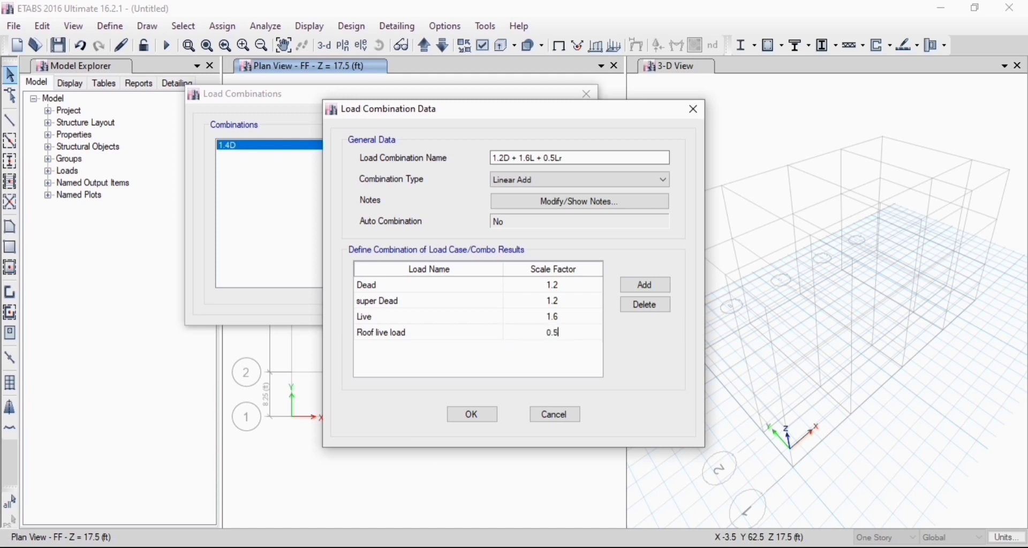
pyautogui.click(471, 421)
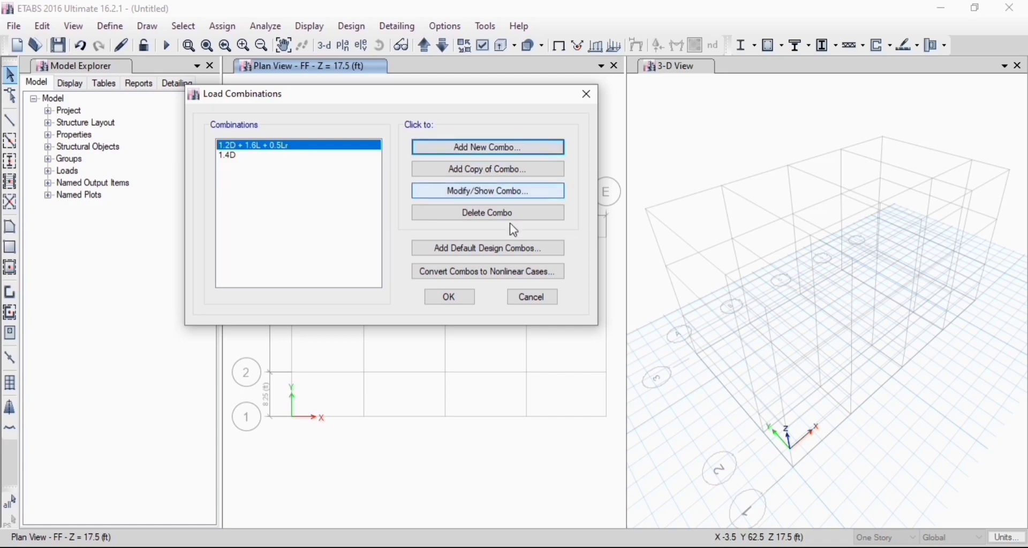
# Check the load combinations in the code PDF and create a new ETABS combination named 1.2D + 1.6Lr + 0.5L
pyautogui.hotkey('alt', 'Tab')
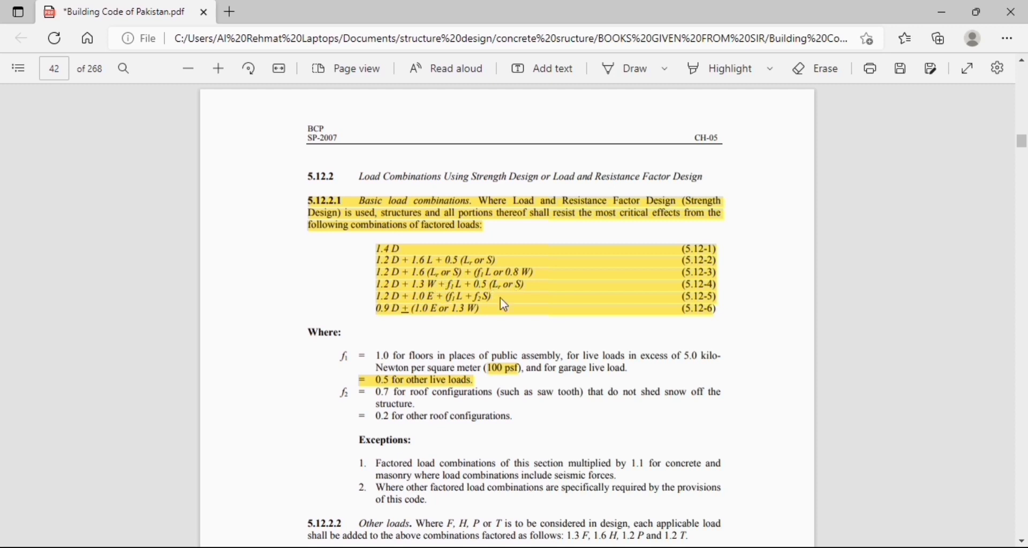
pyautogui.scroll(-1, 492, 306)
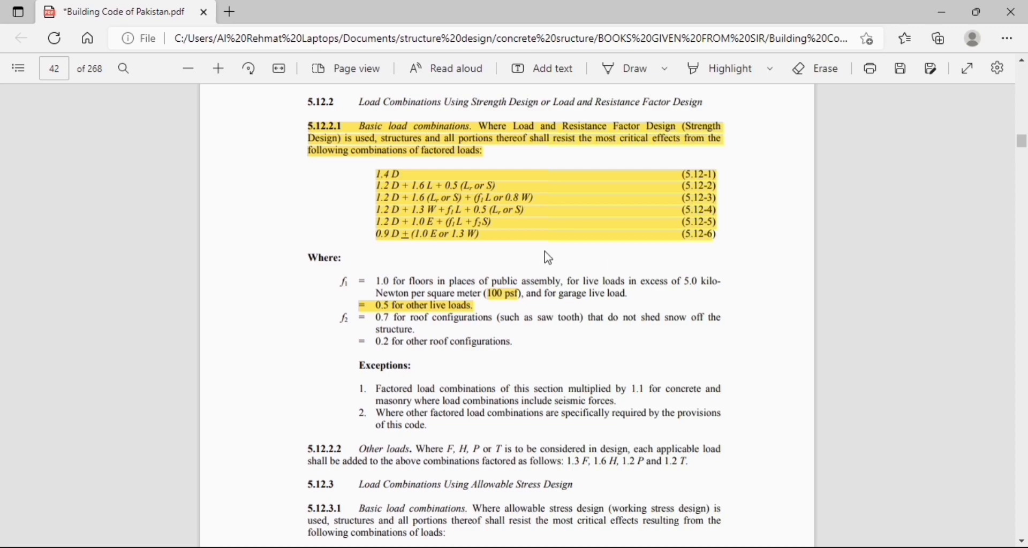
pyautogui.hotkey('alt', 'Tab')
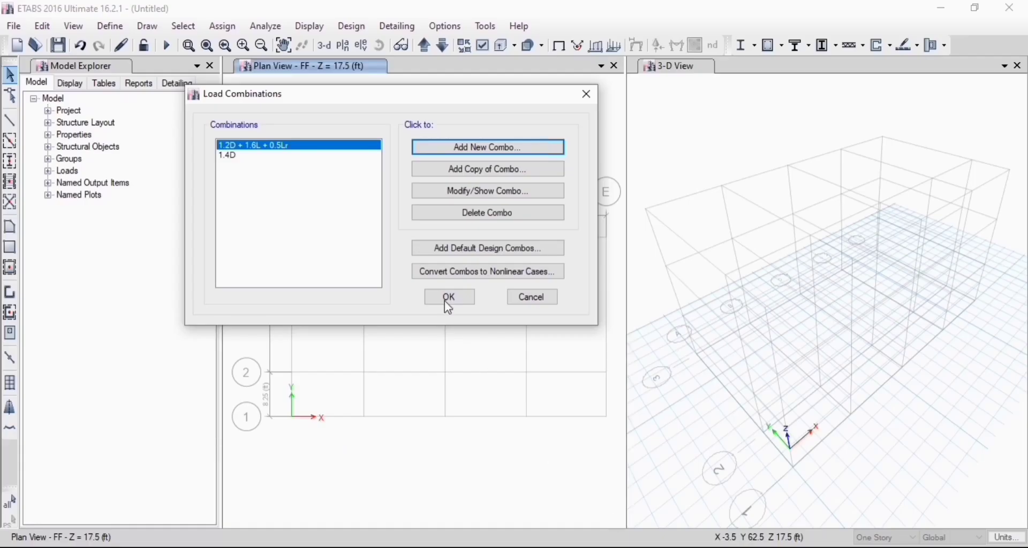
pyautogui.click(486, 149)
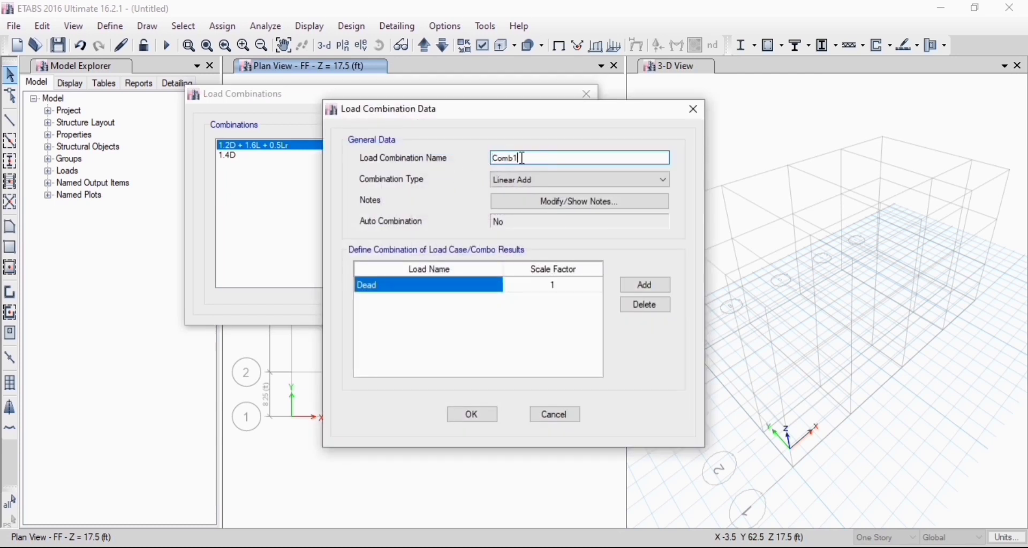
pyautogui.press('BackSpace')
pyautogui.press('BackSpace')
pyautogui.press('BackSpace')
pyautogui.press('BackSpace')
pyautogui.write('1.2')
pyautogui.write('D + 1.6L')
pyautogui.write('r + 0')
# Set the Dead scale factor to 1.2 and add super Dead at 1.2 in the 1.2D + 1.6Lr + 0.5L combination
pyautogui.click(556, 288)
pyautogui.click(555, 289)
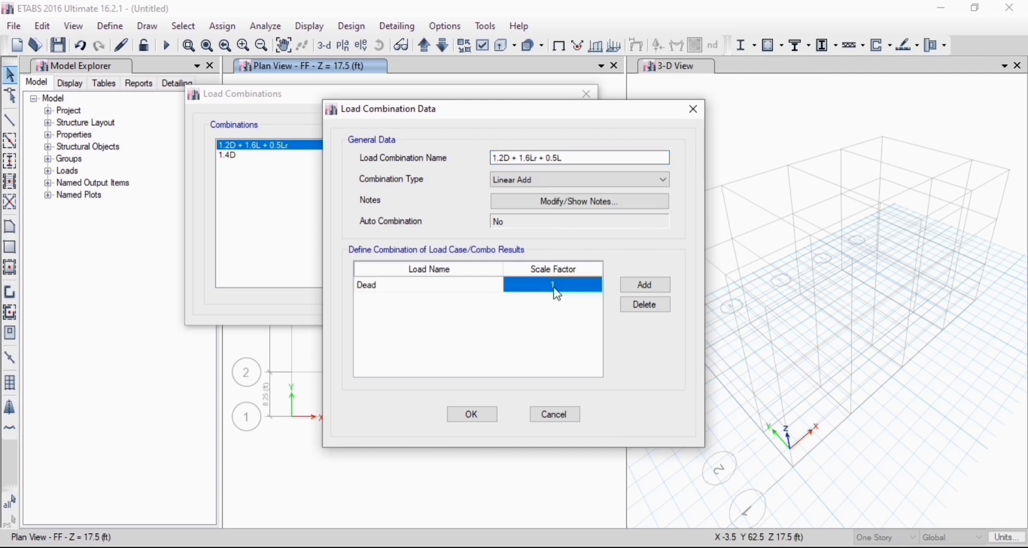
pyautogui.write('1.2')
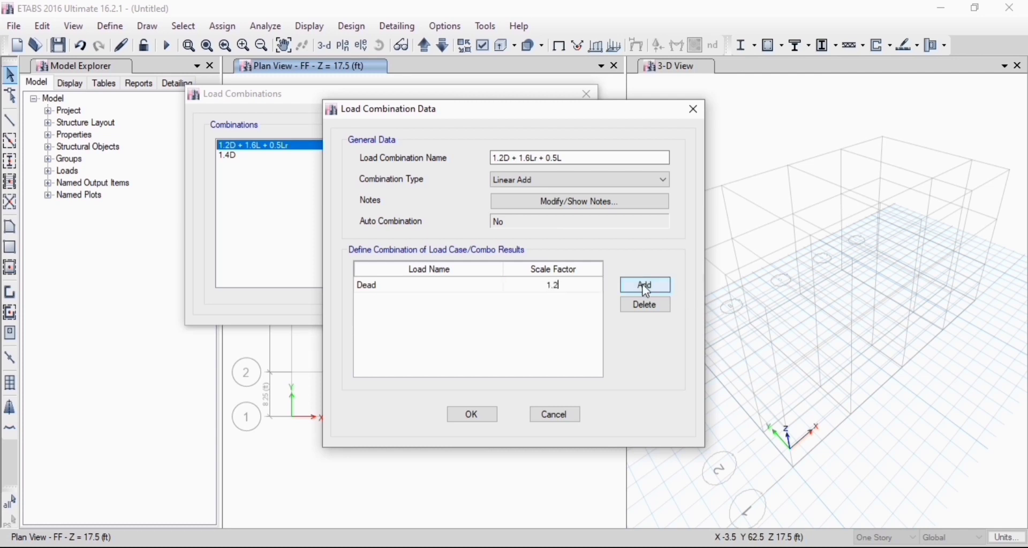
pyautogui.click(645, 285)
pyautogui.click(496, 300)
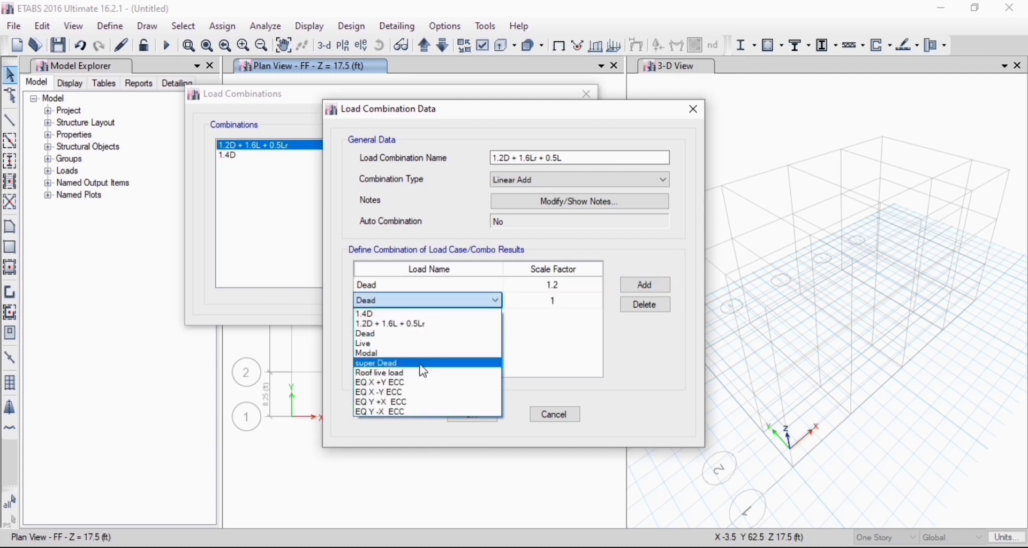
pyautogui.click(421, 364)
pyautogui.click(556, 302)
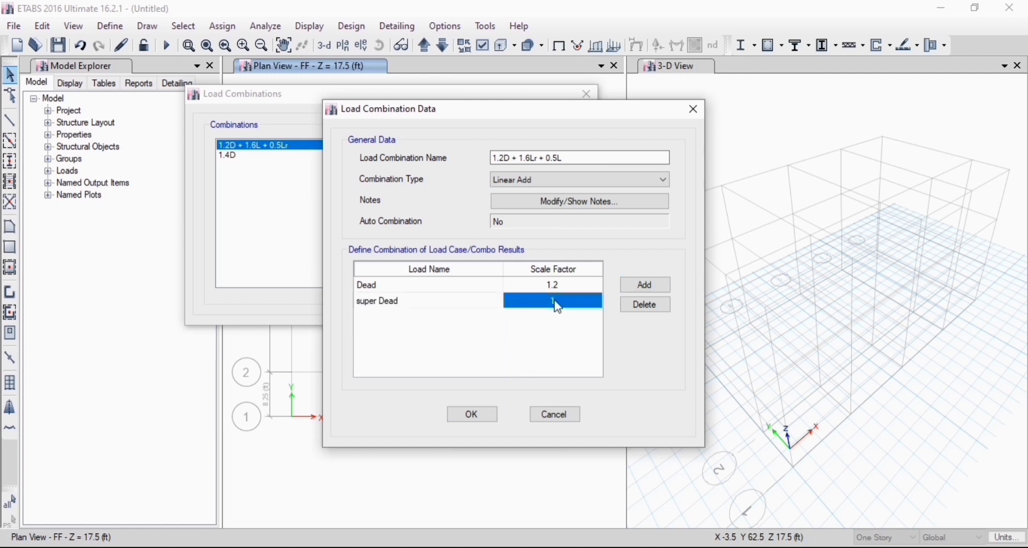
pyautogui.write('1.2')
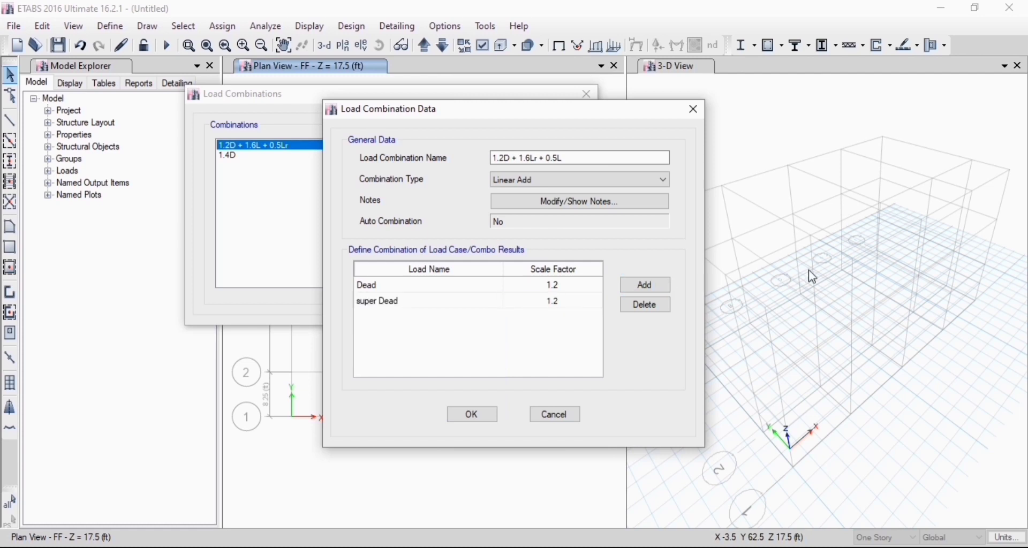
# Add the Roof live load to the 1.2D + 1.6Lr + 0.5L combination with a scale factor of 1.6
pyautogui.click(636, 287)
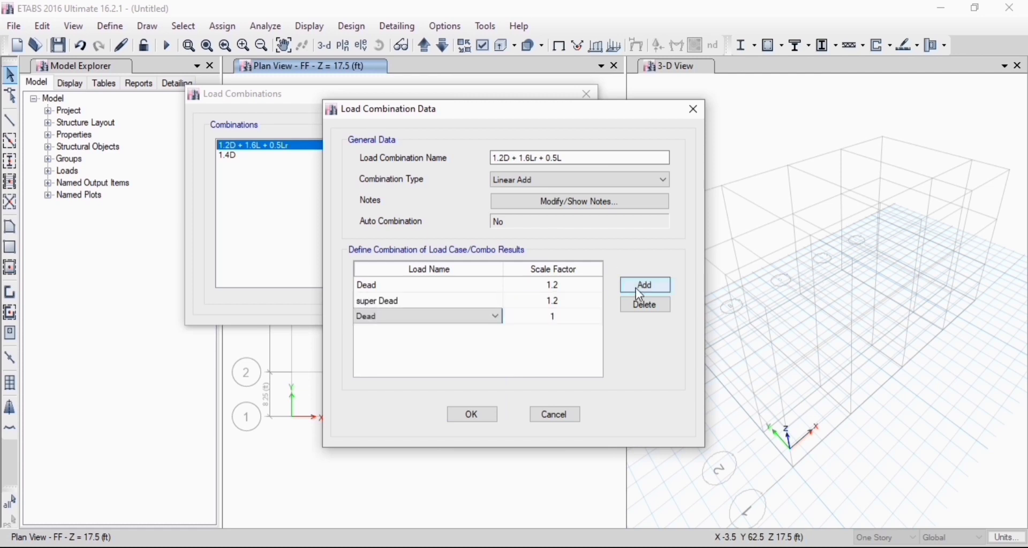
pyautogui.click(475, 320)
pyautogui.click(447, 362)
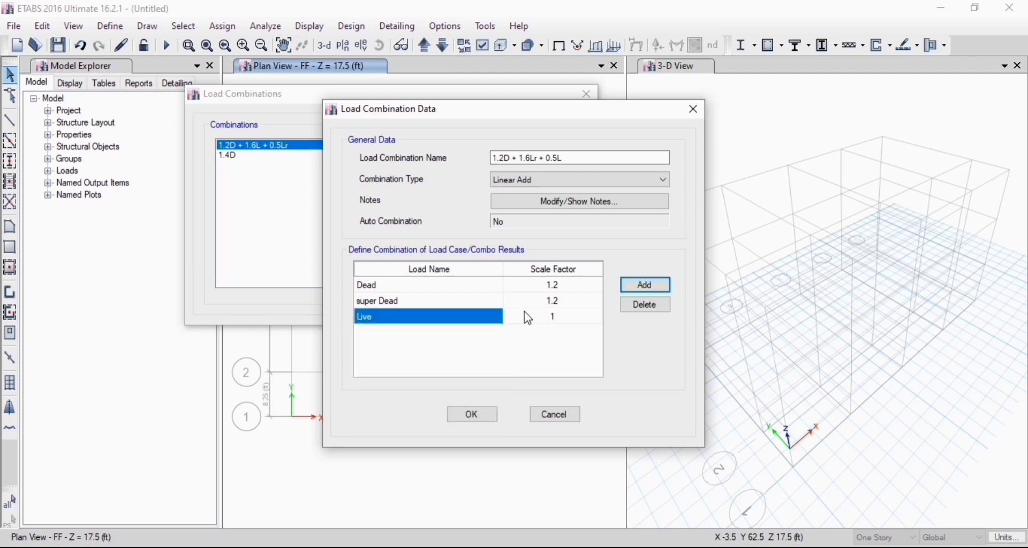
pyautogui.click(487, 317)
pyautogui.click(489, 320)
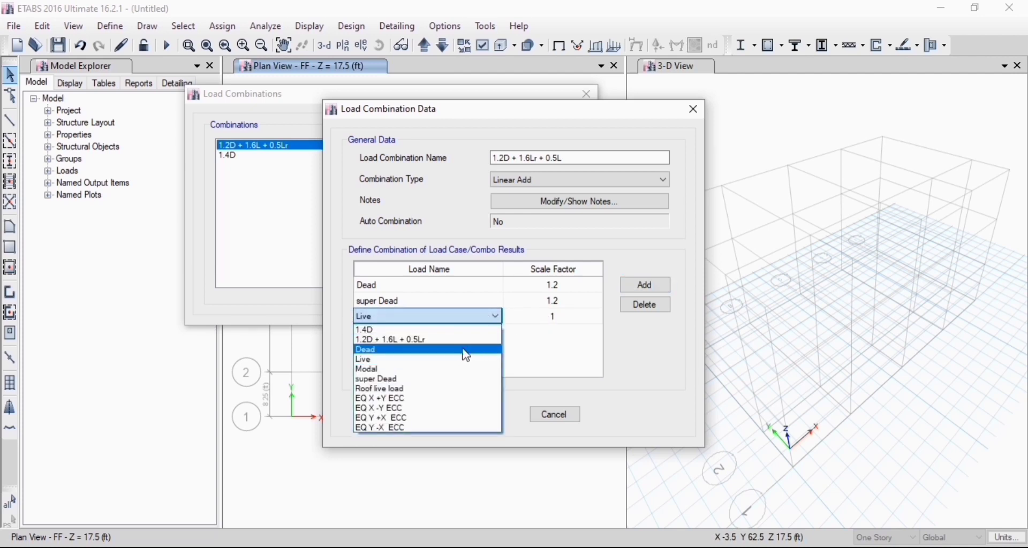
pyautogui.click(450, 389)
pyautogui.click(558, 320)
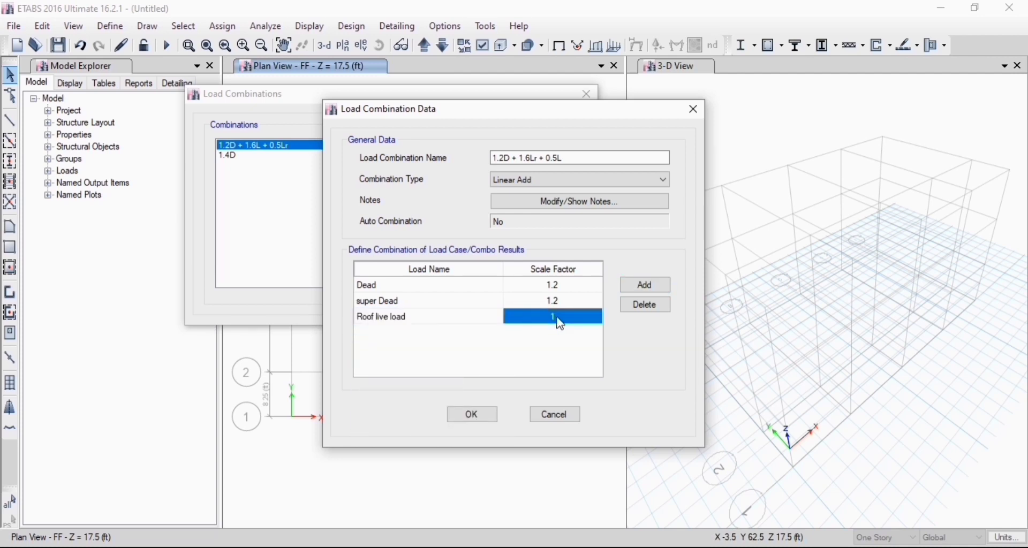
pyautogui.click(557, 317)
pyautogui.write('.6')
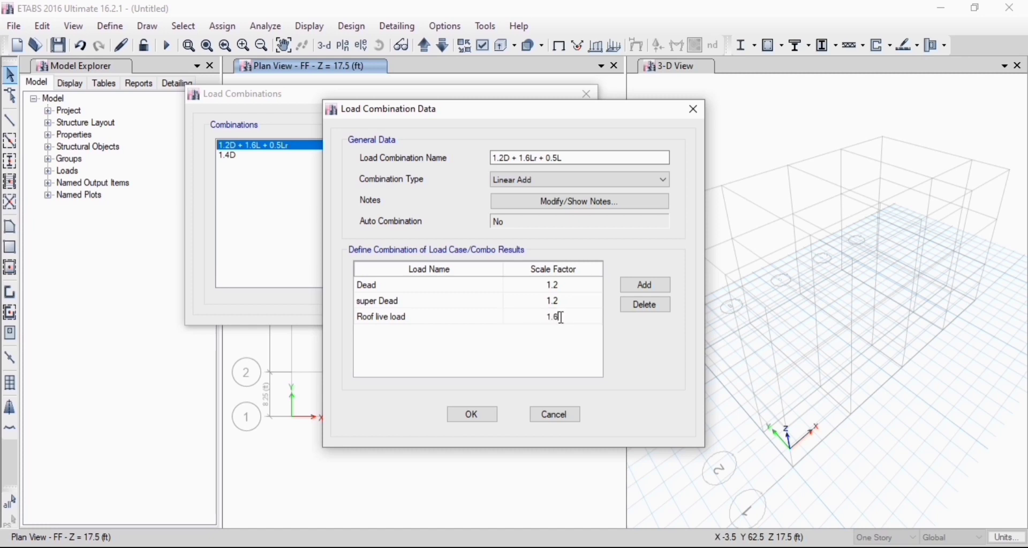
# Add the Live load to the 1.2D + 1.6Lr + 0.5L combination with a scale factor of 0.5 and accept the combination
pyautogui.click(646, 285)
pyautogui.click(461, 333)
pyautogui.click(460, 333)
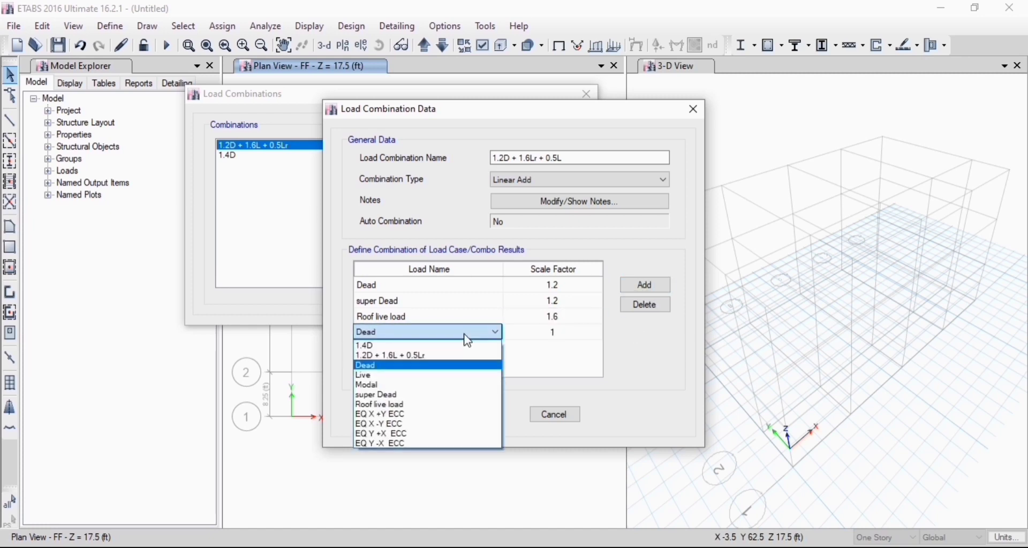
pyautogui.click(446, 375)
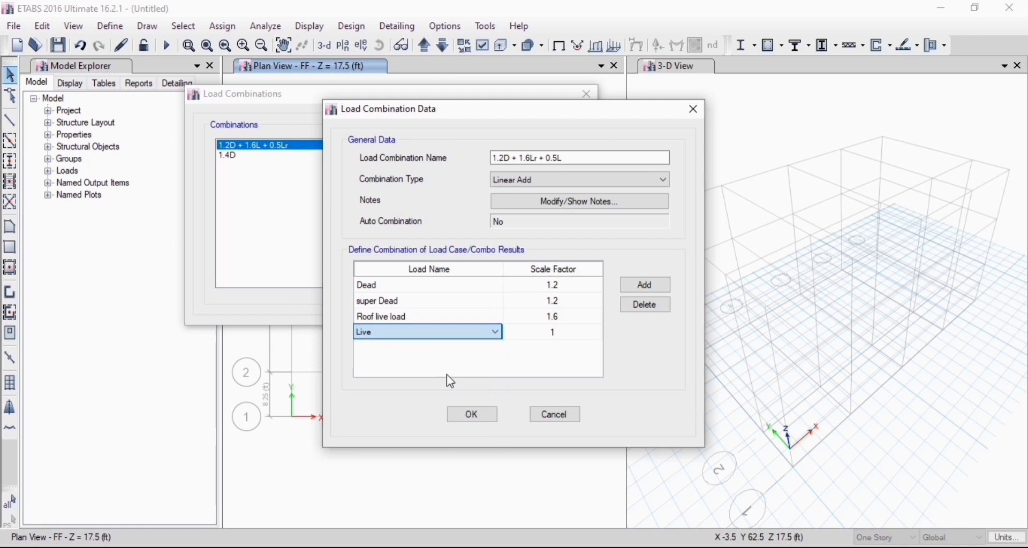
pyautogui.click(554, 335)
pyautogui.write('0')
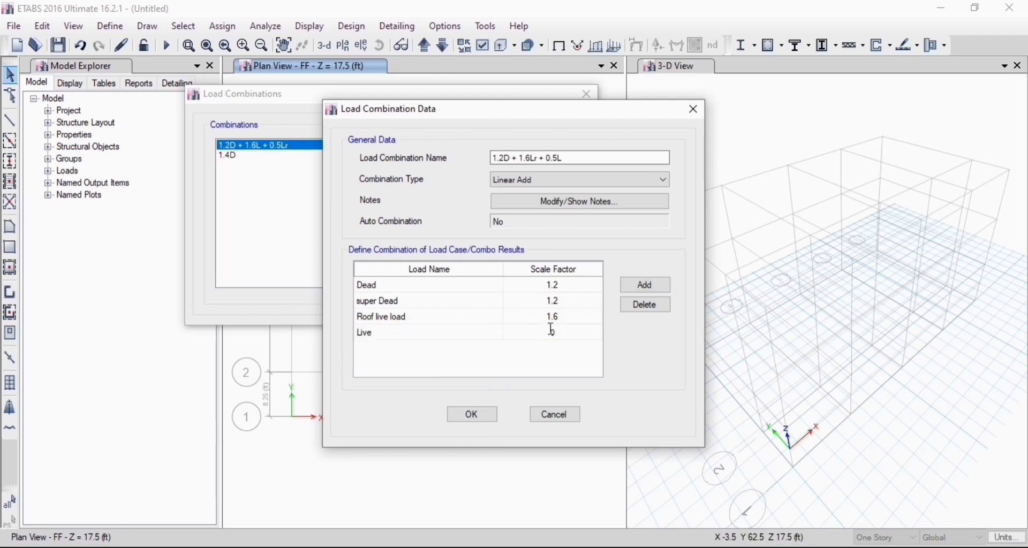
pyautogui.write('.5')
pyautogui.click(482, 414)
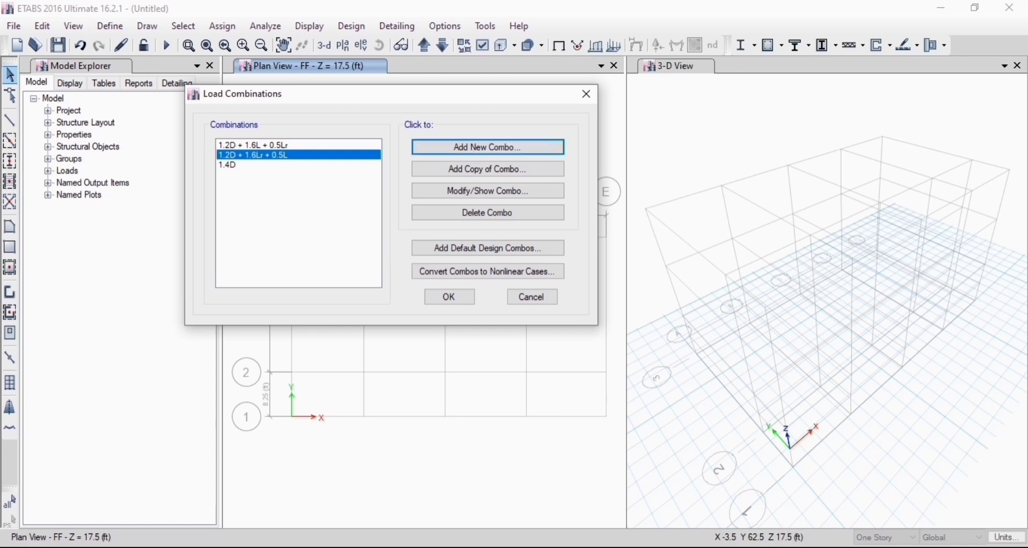
# Create a new load combination named 1.2D + 0.5L + 0.5Lr
pyautogui.click(509, 500)
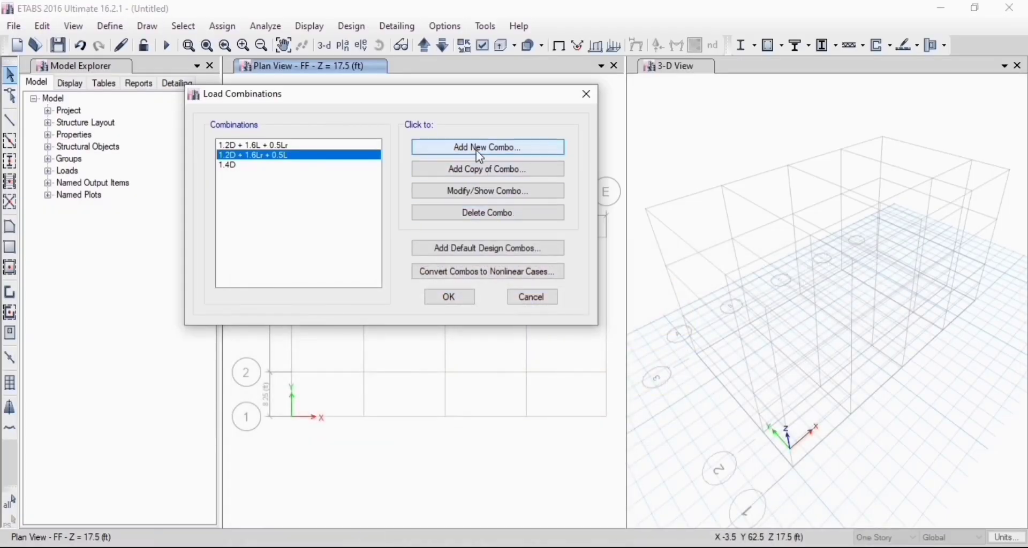
pyautogui.click(481, 146)
pyautogui.click(552, 158)
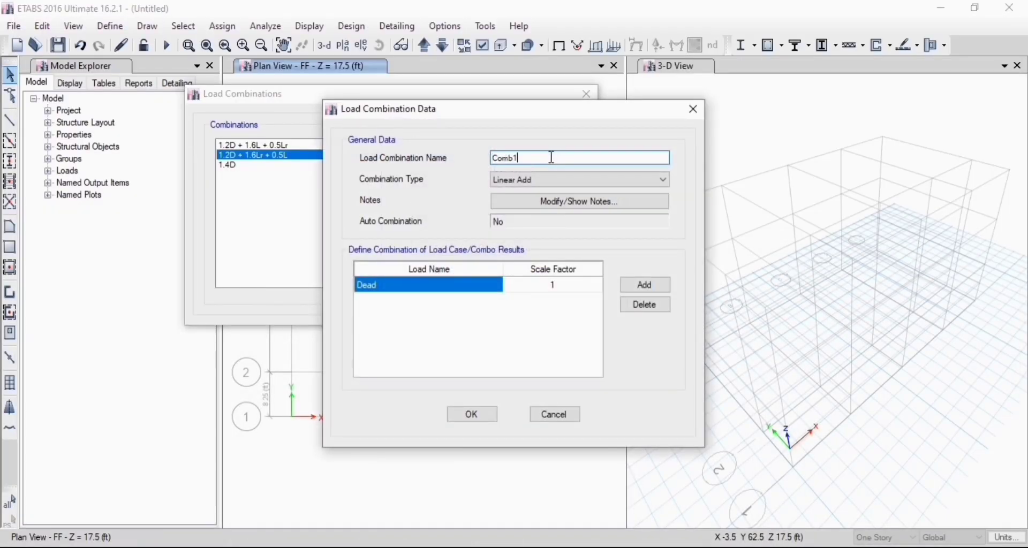
pyautogui.press('BackSpace')
pyautogui.press('BackSpace')
pyautogui.press('BackSpace')
pyautogui.press('BackSpace')
pyautogui.press('BackSpace')
pyautogui.write('1.2D + 0.5')
# Set the Dead scale factor to 1.2 and add super Dead at 1.2 in the 1.2D + 0.5L + 0.5Lr combination
pyautogui.click(564, 287)
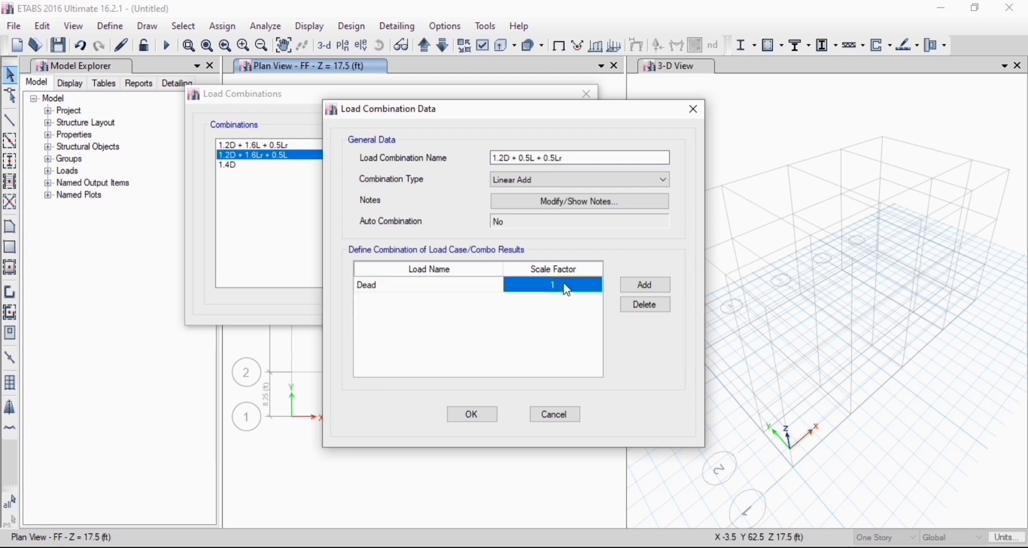
pyautogui.click(564, 283)
pyautogui.write('1.2')
pyautogui.click(647, 284)
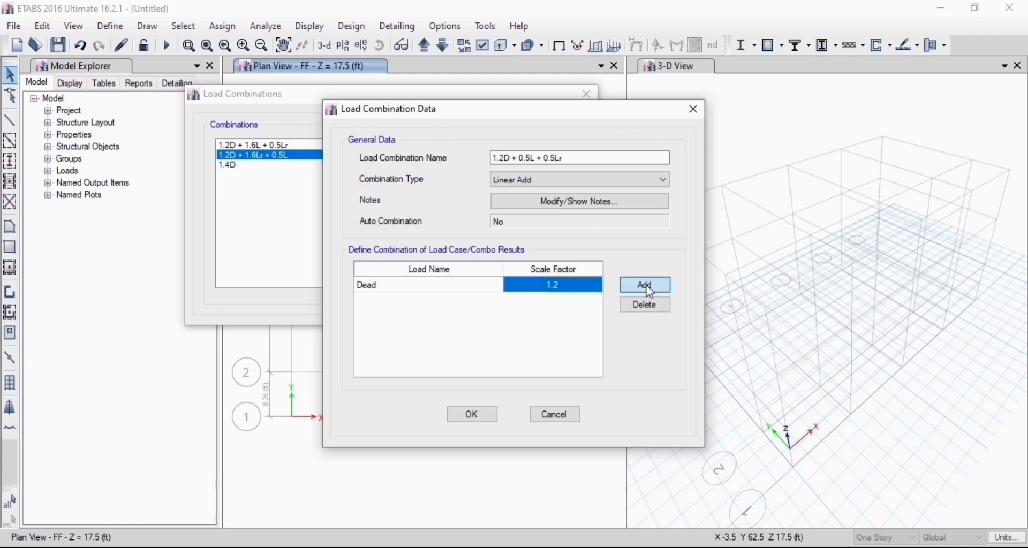
pyautogui.click(487, 300)
pyautogui.click(489, 300)
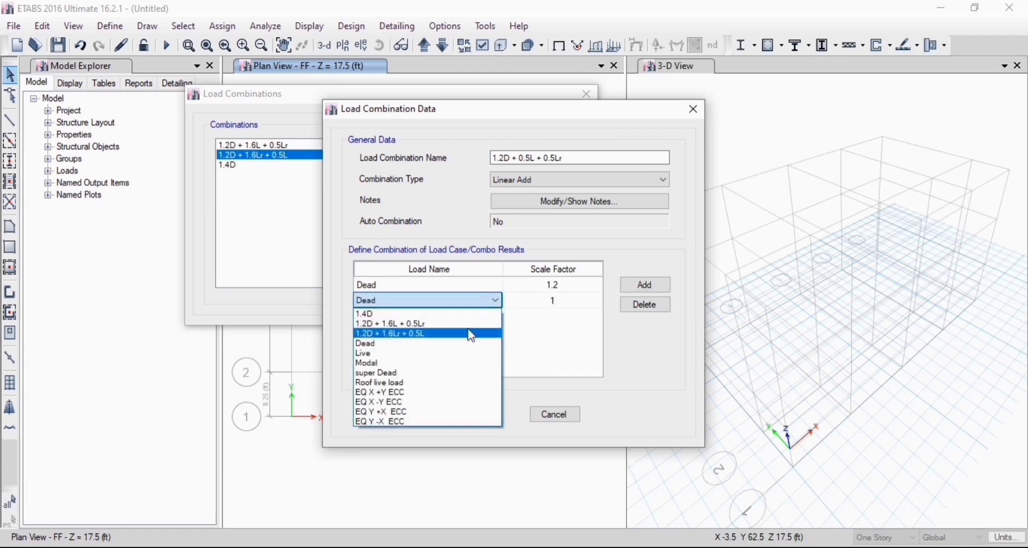
pyautogui.click(454, 374)
pyautogui.click(562, 301)
pyautogui.write('1.2')
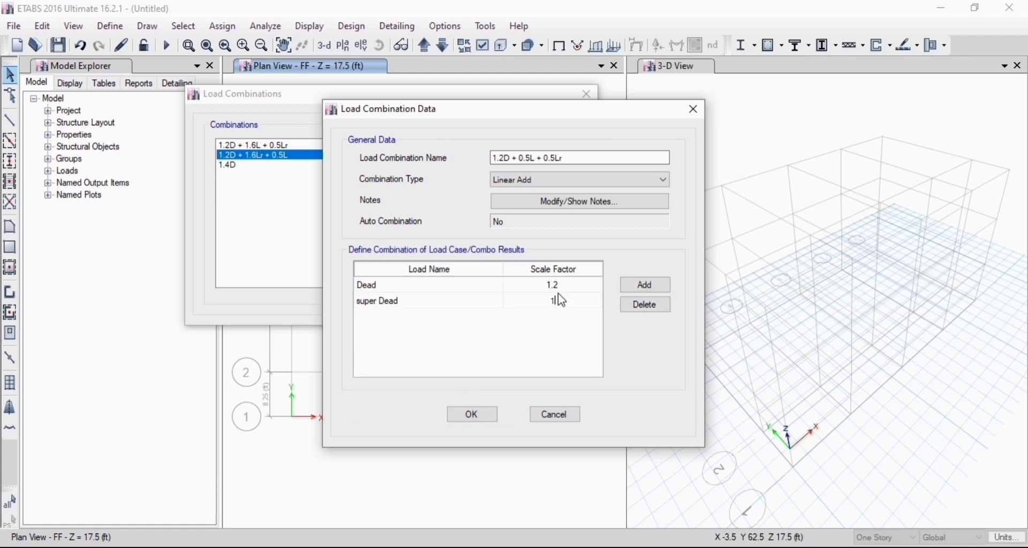
# Add the Live load to the 1.2D + 0.5L + 0.5Lr combination with a scale factor of 0.5
pyautogui.click(646, 285)
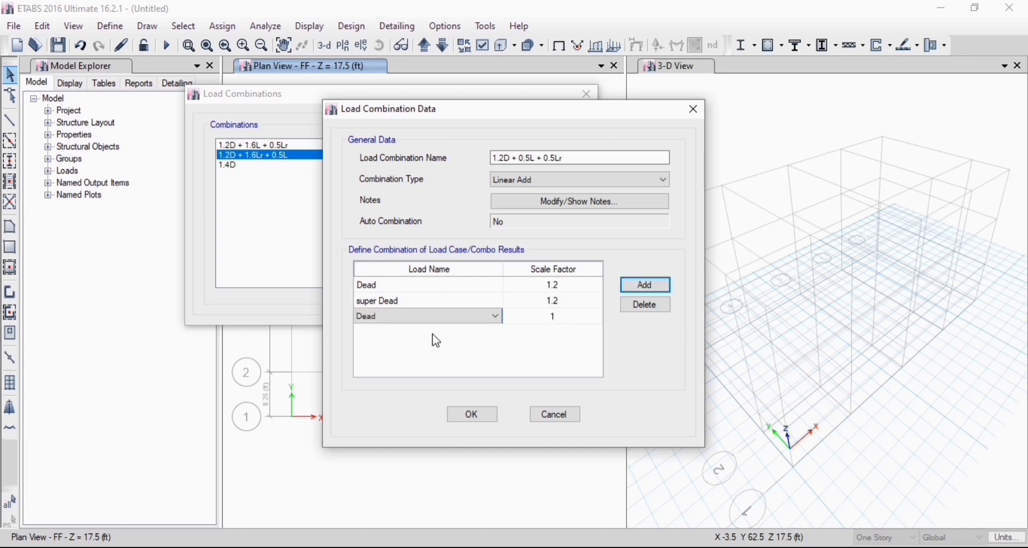
pyautogui.click(452, 319)
pyautogui.click(457, 323)
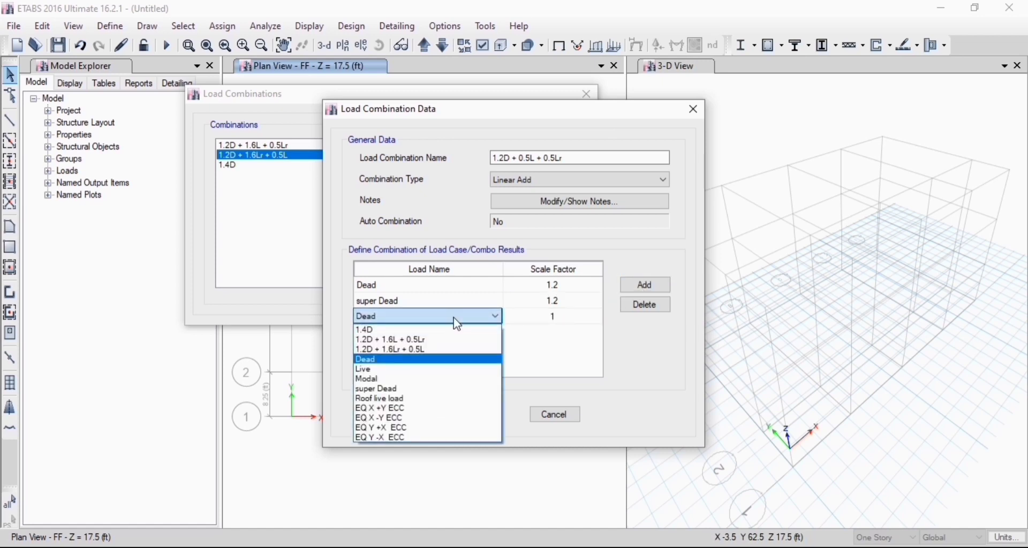
pyautogui.click(436, 369)
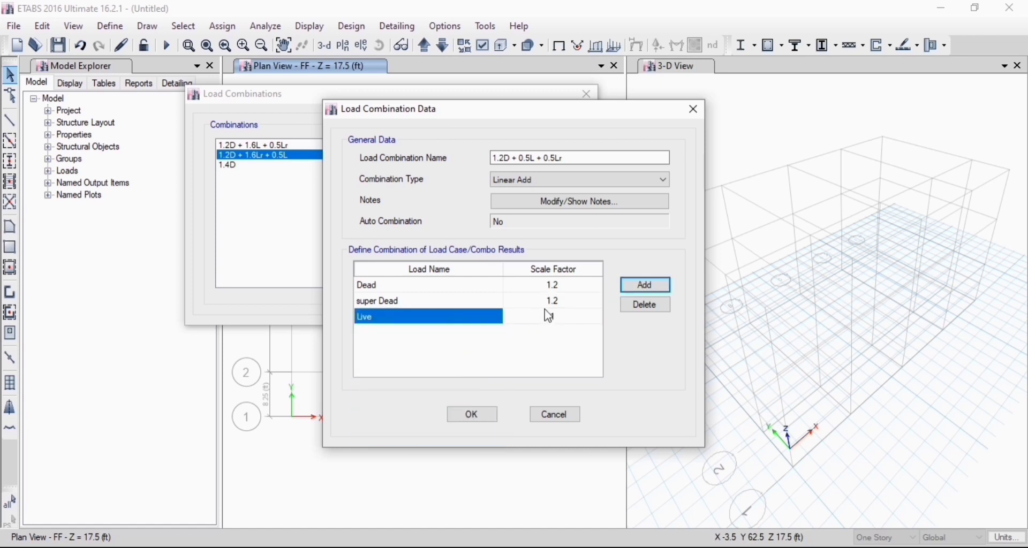
pyautogui.click(549, 316)
pyautogui.click(553, 316)
pyautogui.write('0.5')
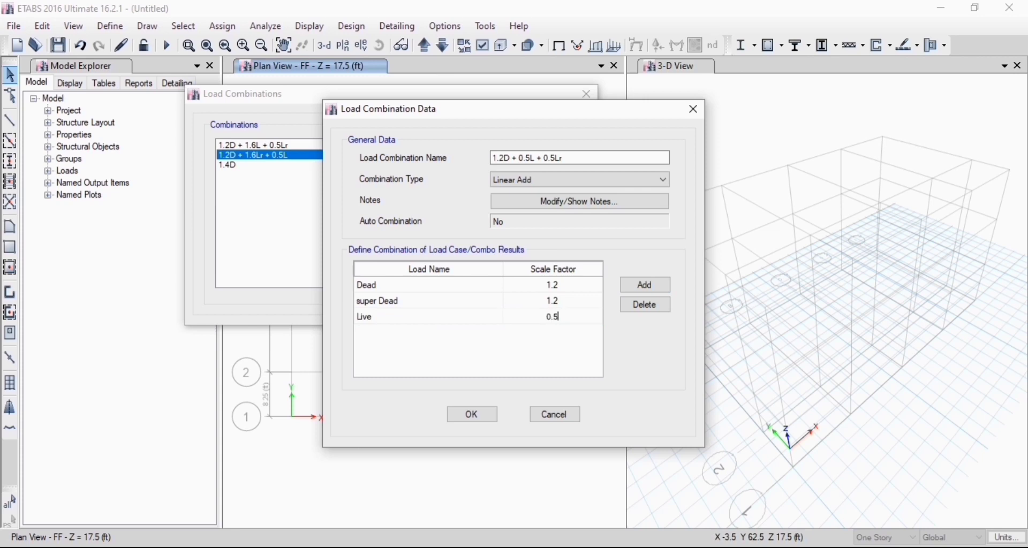
# Add the Roof live load to the 1.2D + 0.5L + 0.5Lr combination with a scale factor of 0.5 and accept the combination
pyautogui.click(650, 289)
pyautogui.click(496, 332)
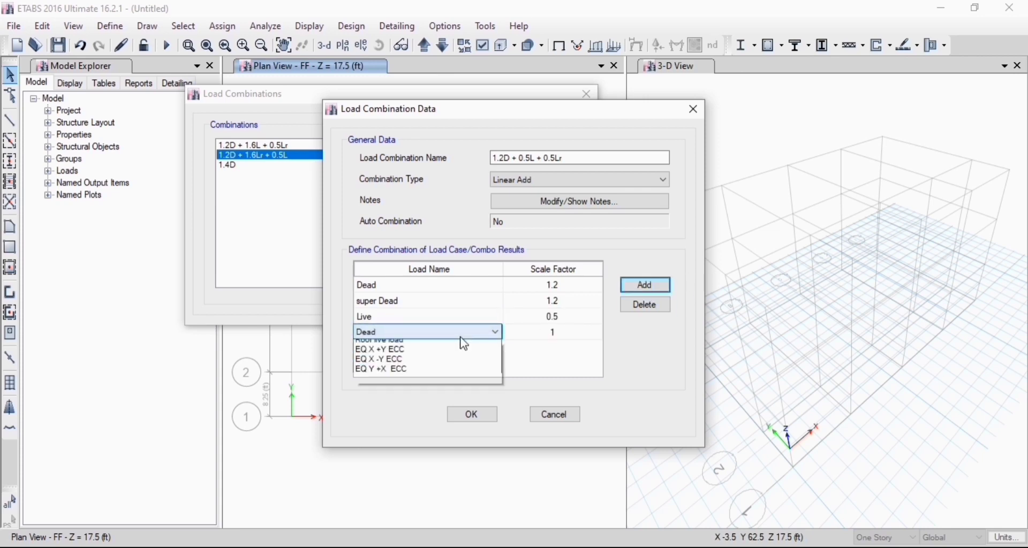
pyautogui.click(435, 413)
pyautogui.click(470, 331)
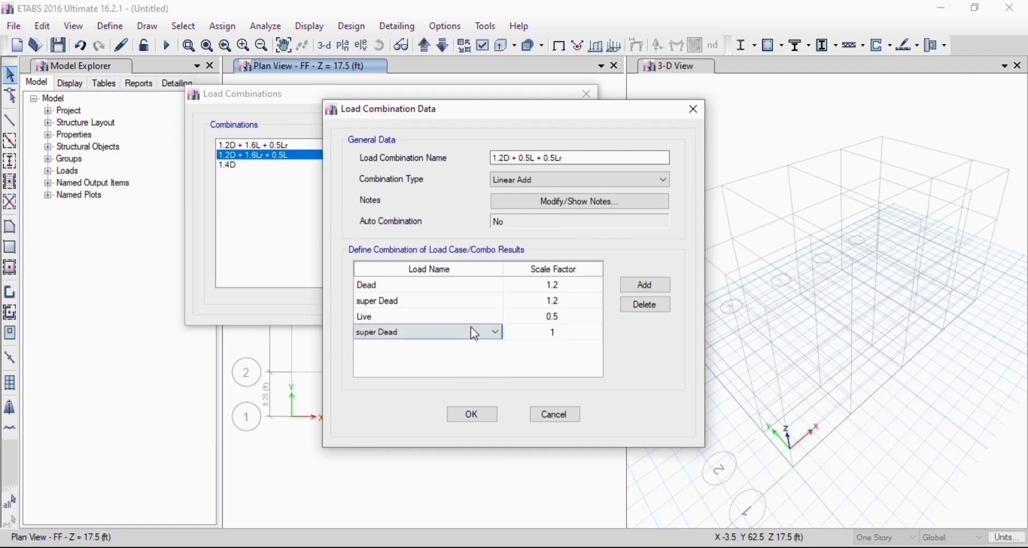
pyautogui.click(471, 331)
pyautogui.click(454, 399)
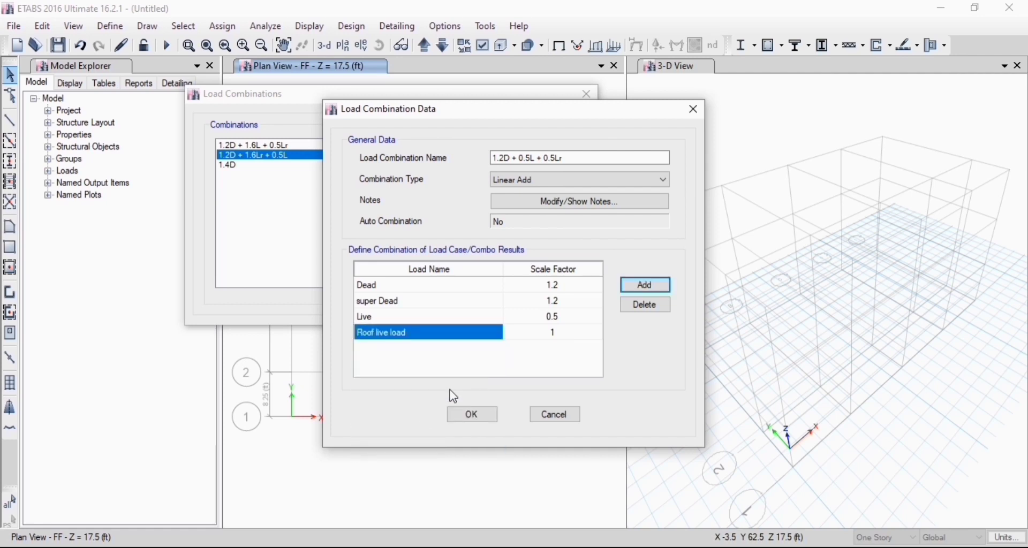
pyautogui.click(546, 334)
pyautogui.write('0')
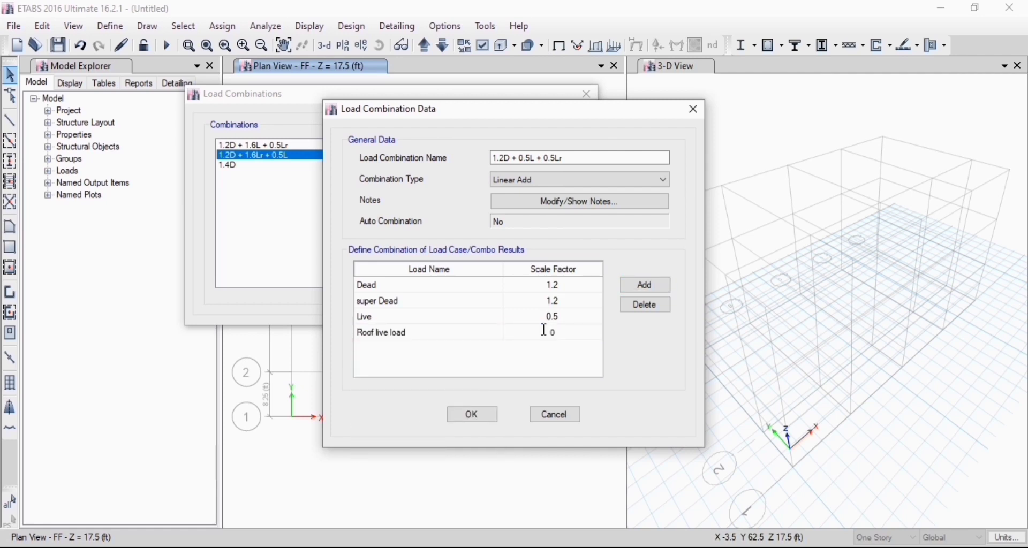
pyautogui.write('.5')
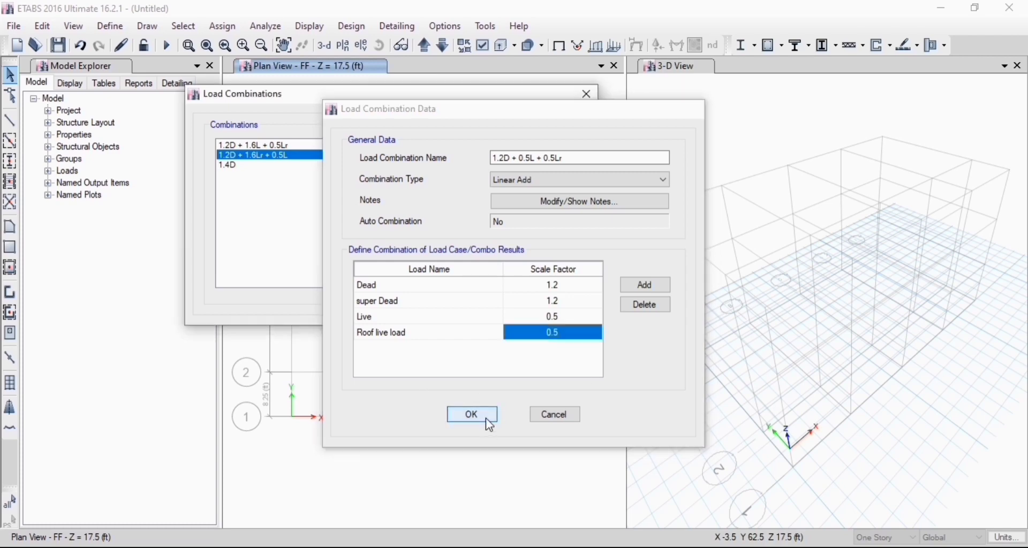
pyautogui.click(486, 419)
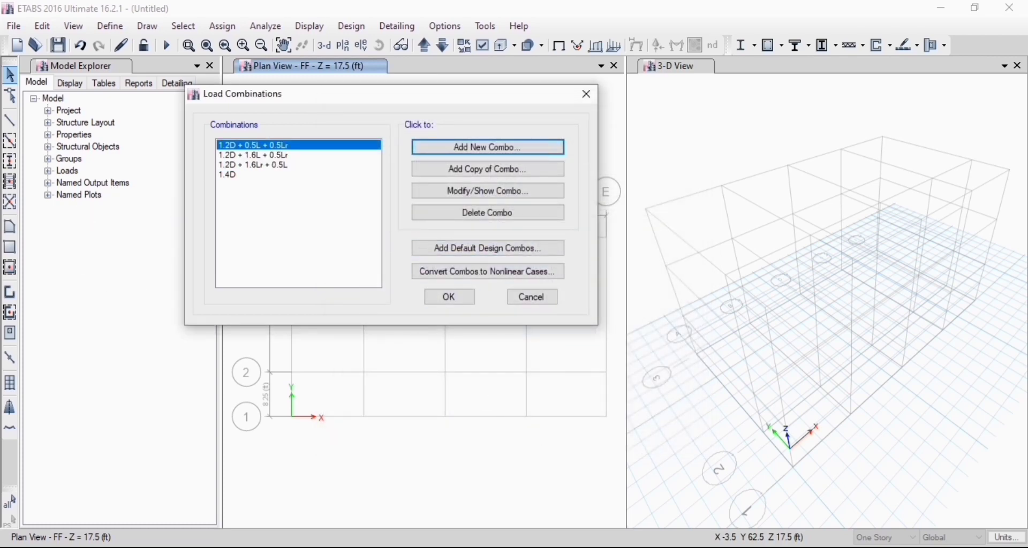
# Switch to the Building Code of Pakistan PDF and examine combinations 5.12-5 and 5.12-6 and the 1.1 multiplier exception for seismic forces
pyautogui.hotkey('alt', 'Tab')
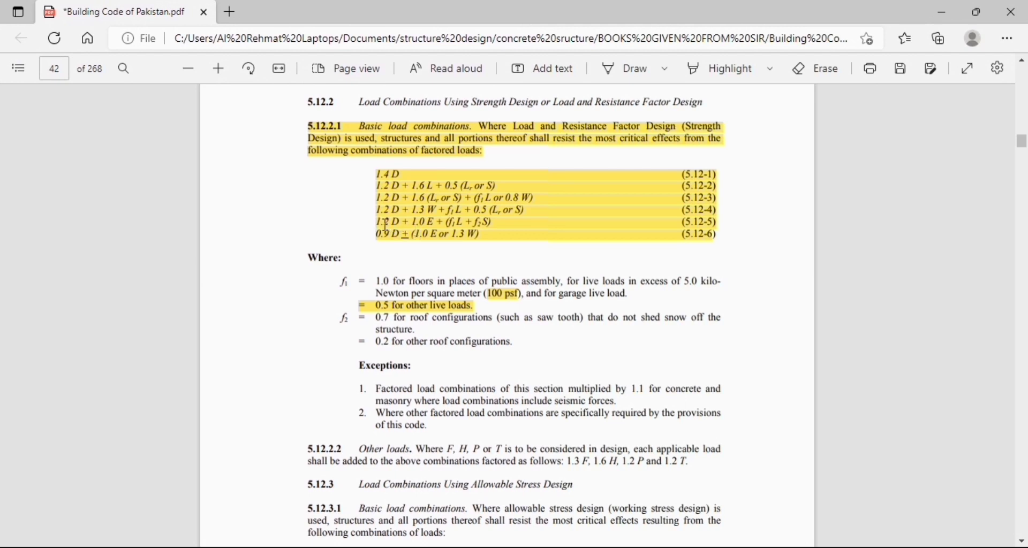
pyautogui.moveTo(384, 225); pyautogui.dragTo(465, 250)
pyautogui.click(363, 224)
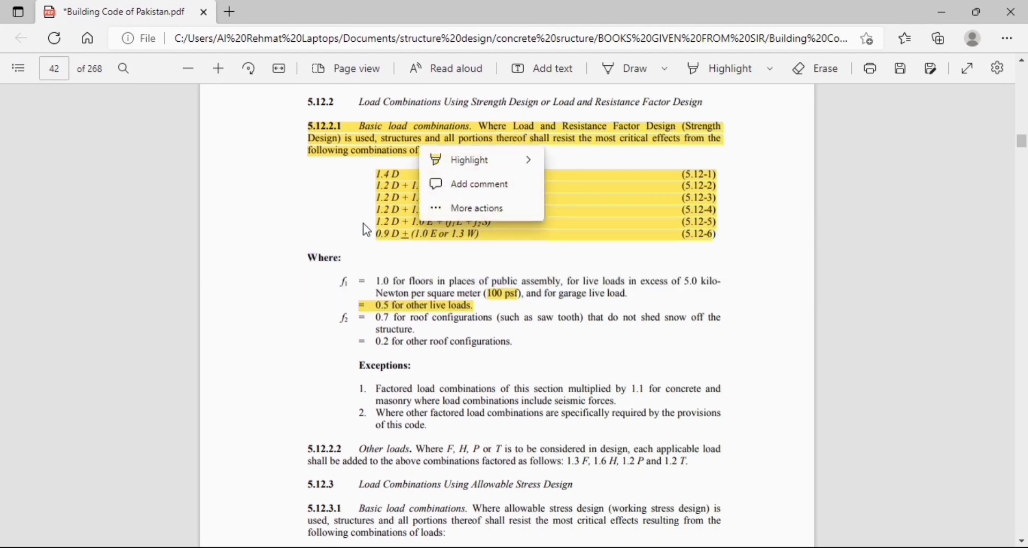
pyautogui.click(369, 229)
pyautogui.moveTo(396, 225); pyautogui.dragTo(492, 246)
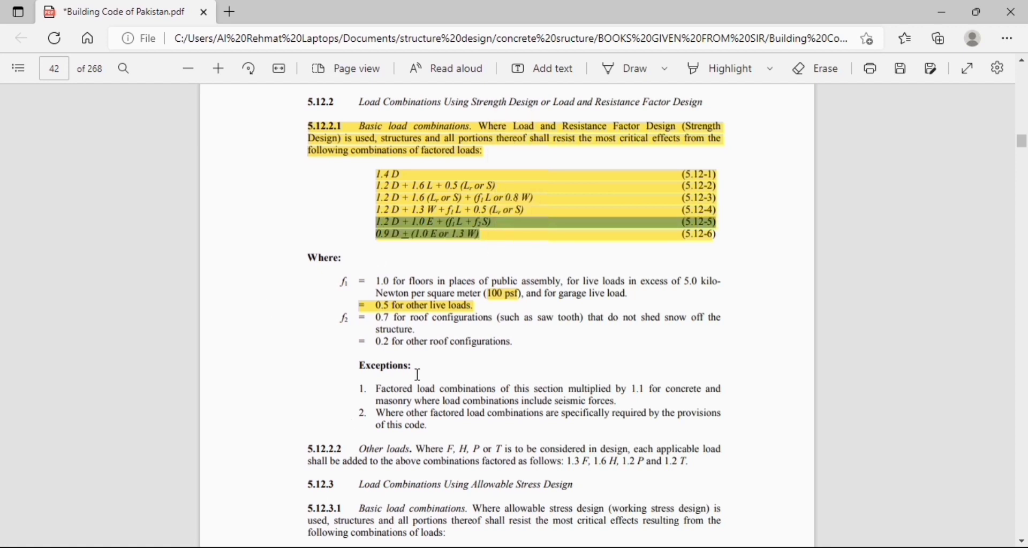
pyautogui.doubleClick(637, 388)
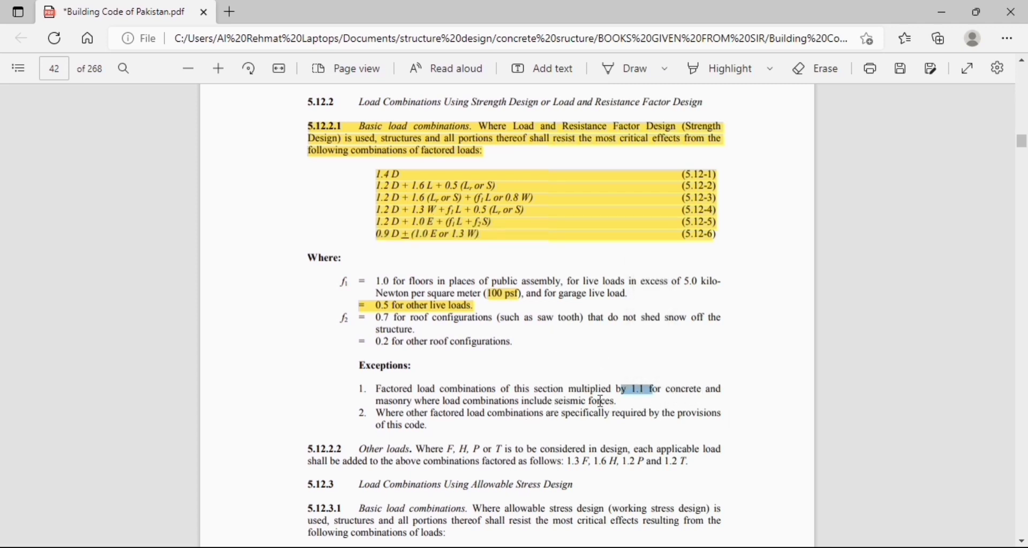
pyautogui.moveTo(557, 402); pyautogui.dragTo(616, 401)
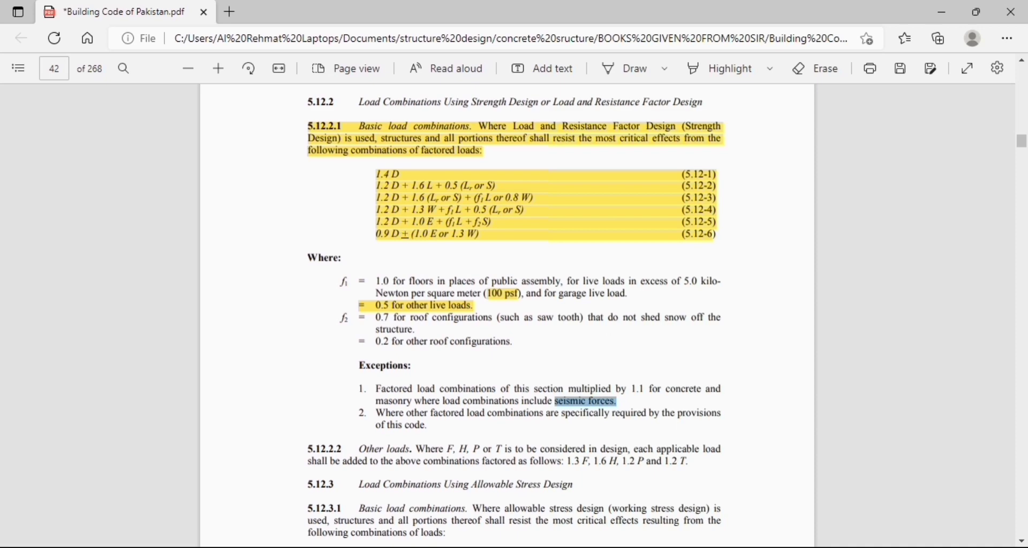
pyautogui.hotkey('alt', 'Tab')
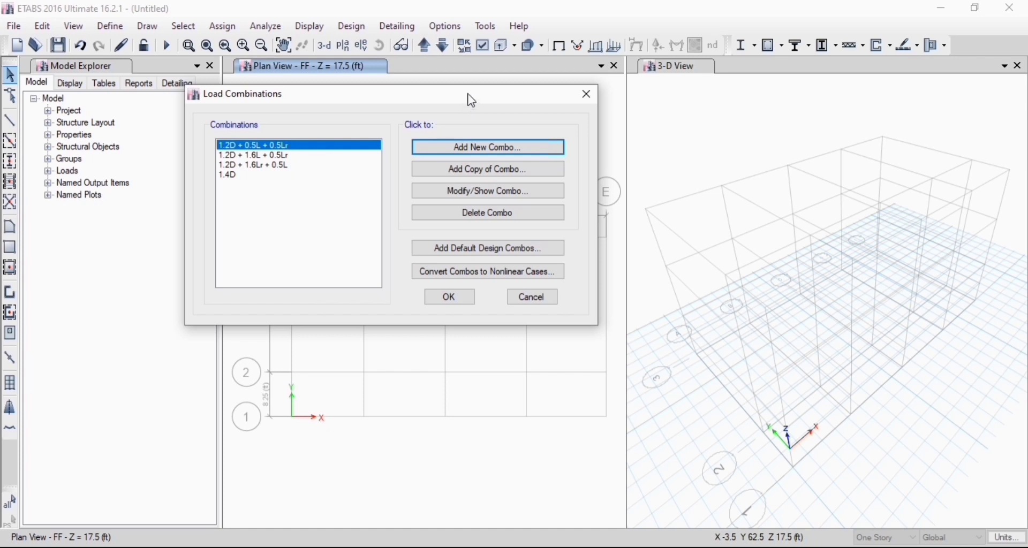
pyautogui.moveTo(469, 99); pyautogui.dragTo(453, 118)
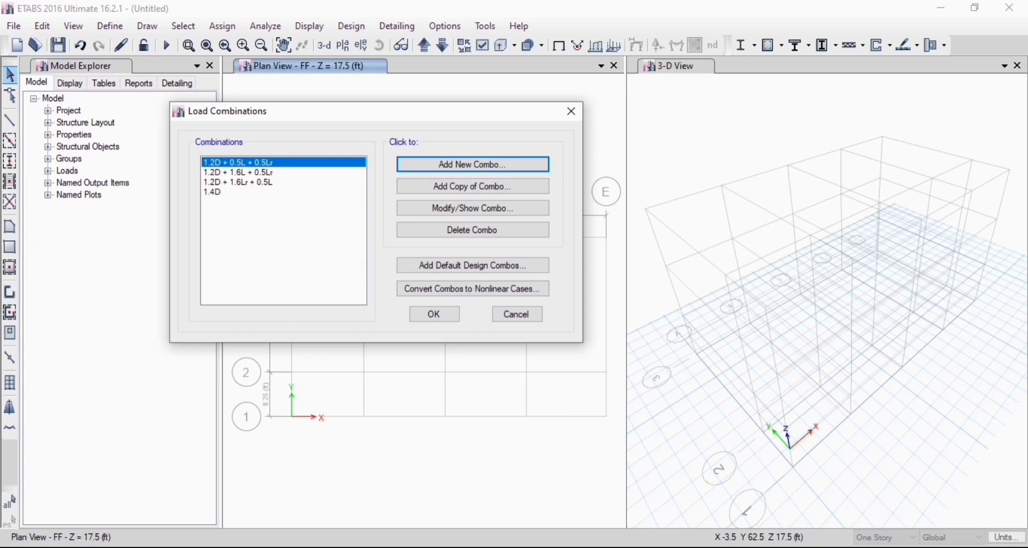
# Return to the Building Code of Pakistan PDF and set the drawing pen color to orange
pyautogui.hotkey('alt', 'Tab')
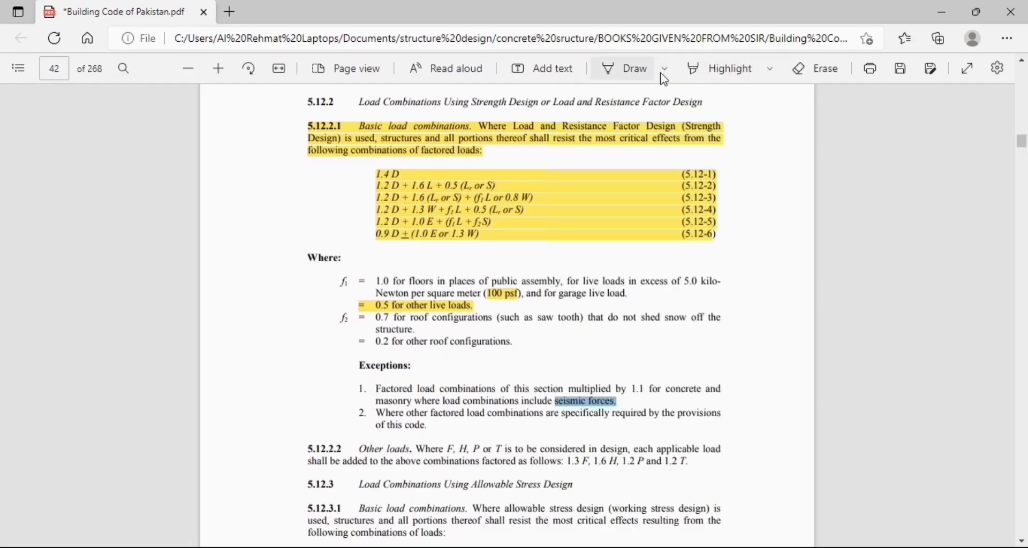
pyautogui.click(707, 79)
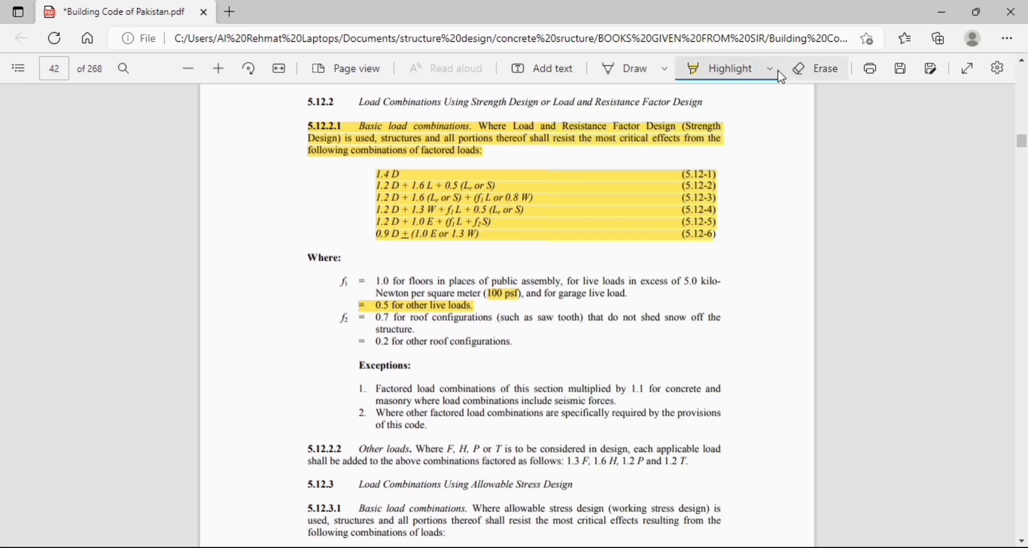
pyautogui.click(662, 68)
pyautogui.click(642, 71)
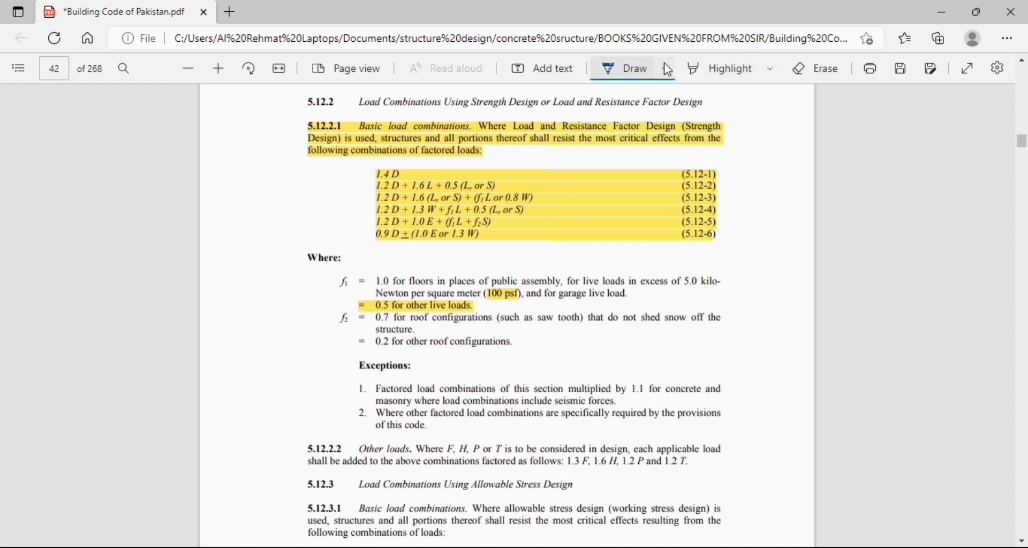
pyautogui.click(665, 68)
pyautogui.click(567, 158)
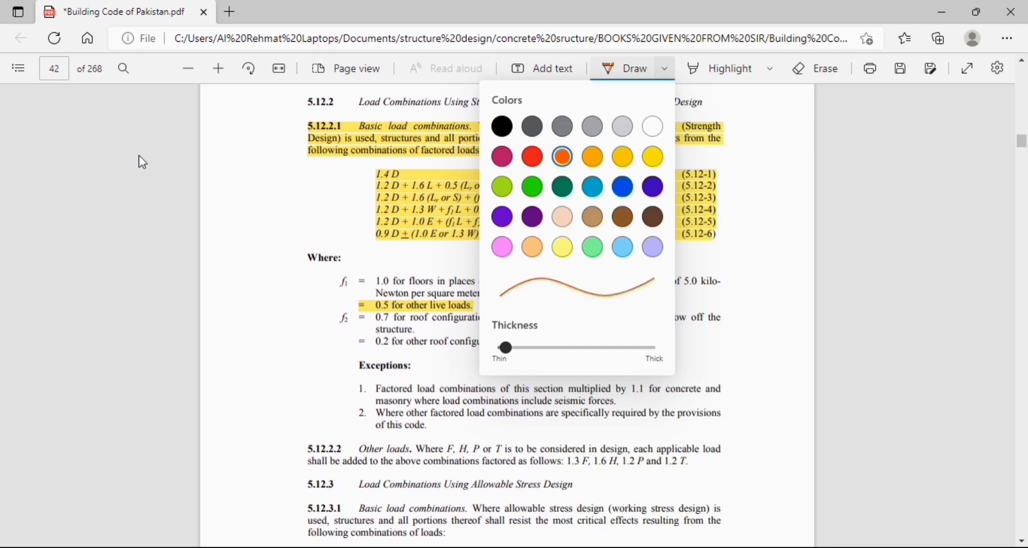
# Sketch two rectangles with horizontal centerlines in the page's left margin, marking x-direction force arrows entering their left sides above and below the centerline
pyautogui.moveTo(236, 185)
pyautogui.mouseDown()
pyautogui.moveTo(251, 222)
pyautogui.moveTo(273, 192)
pyautogui.moveTo(253, 179)
pyautogui.moveTo(237, 187)
pyautogui.moveTo(247, 202)
pyautogui.moveTo(287, 210)
pyautogui.mouseUp()
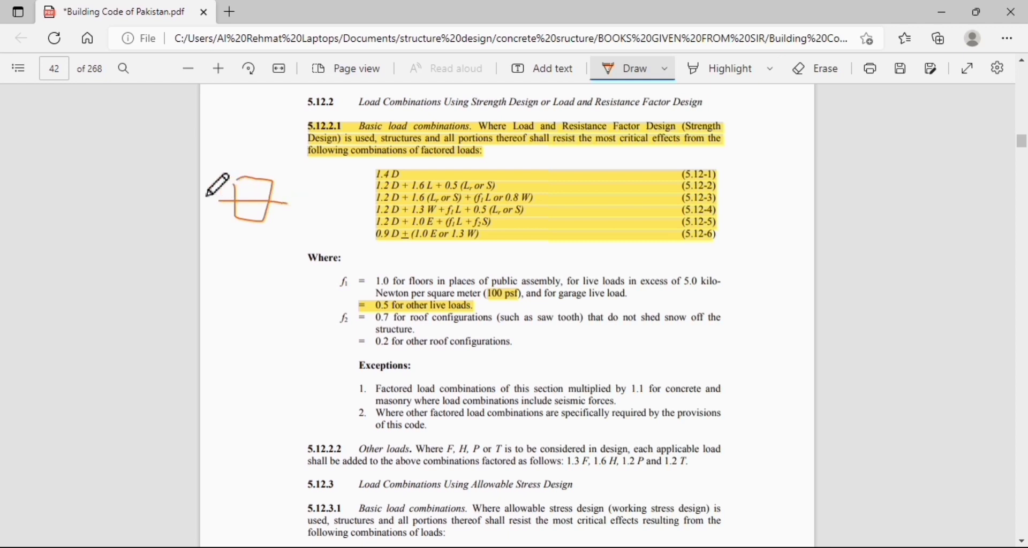
pyautogui.moveTo(207, 189); pyautogui.dragTo(251, 179)
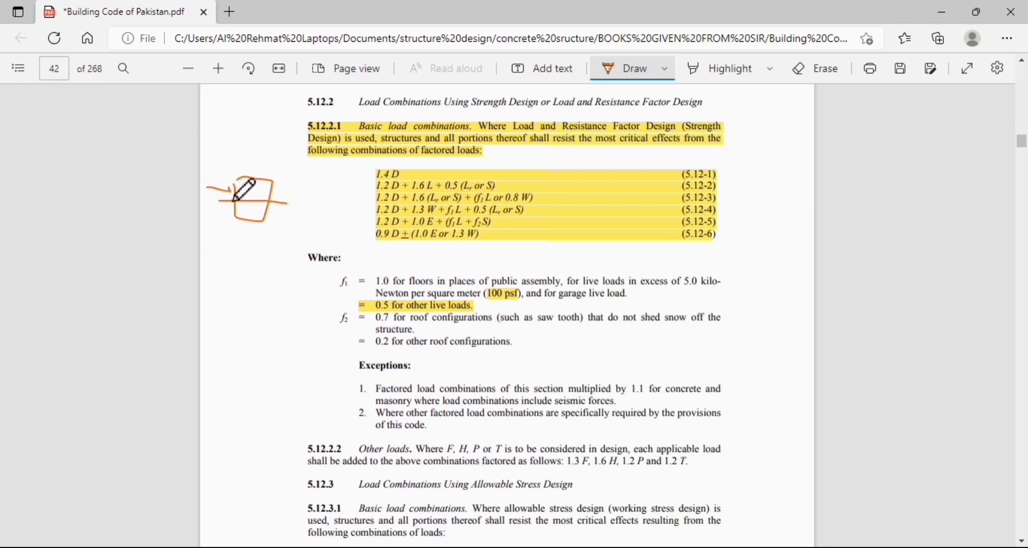
pyautogui.moveTo(214, 174); pyautogui.dragTo(228, 189)
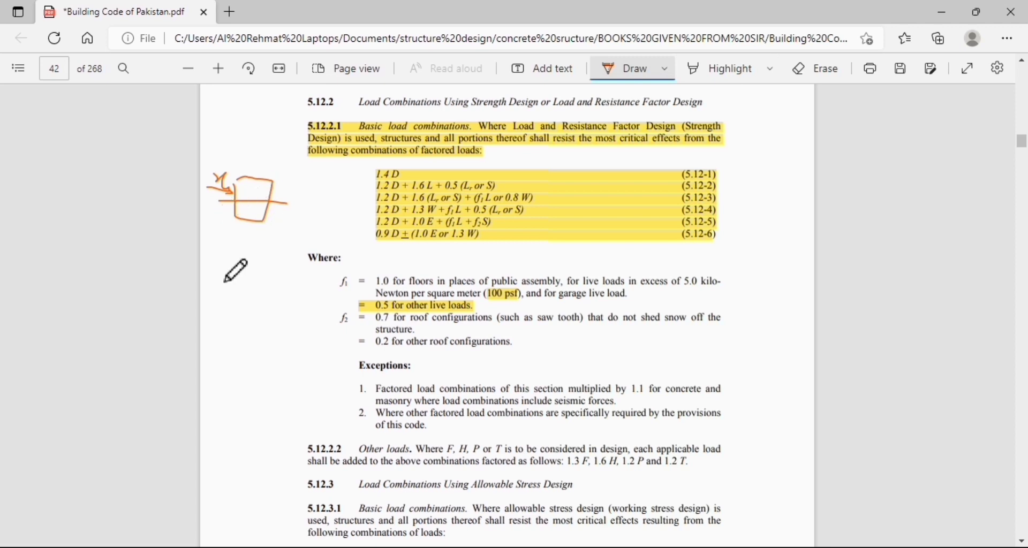
pyautogui.moveTo(237, 251)
pyautogui.mouseDown()
pyautogui.moveTo(237, 263)
pyautogui.moveTo(282, 250)
pyautogui.moveTo(265, 285)
pyautogui.moveTo(236, 289)
pyautogui.moveTo(280, 271)
pyautogui.mouseUp()
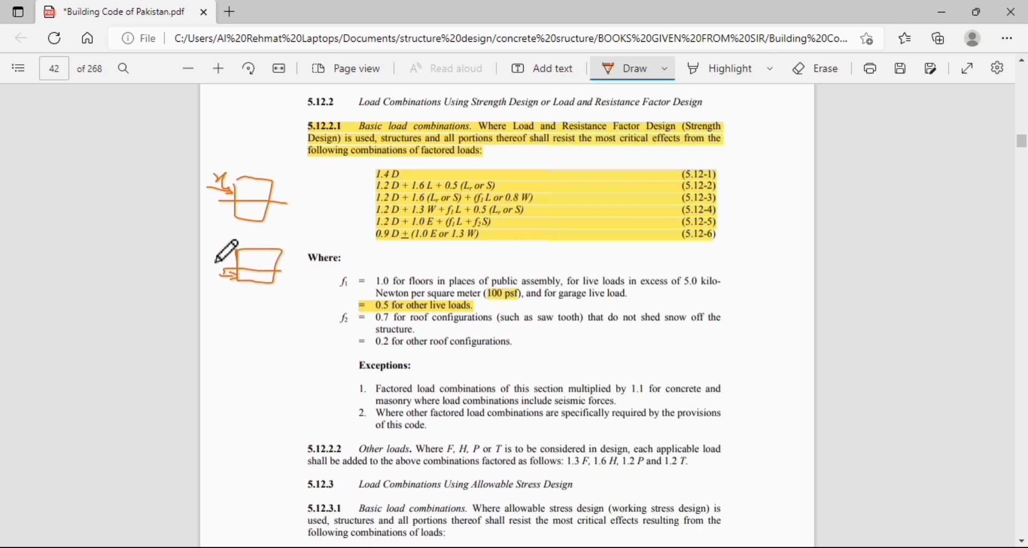
pyautogui.moveTo(217, 255); pyautogui.dragTo(225, 261)
# Sketch two more rectangles with x-direction arrows from the right, add an upward arrow beneath the first rectangle, and stop drawing
pyautogui.moveTo(237, 306)
pyautogui.mouseDown()
pyautogui.moveTo(237, 339)
pyautogui.moveTo(240, 314)
pyautogui.moveTo(274, 311)
pyautogui.mouseUp()
pyautogui.moveTo(274, 347)
pyautogui.mouseDown()
pyautogui.moveTo(249, 364)
pyautogui.moveTo(235, 336)
pyautogui.moveTo(211, 337)
pyautogui.moveTo(311, 338)
pyautogui.moveTo(283, 326)
pyautogui.moveTo(312, 335)
pyautogui.moveTo(319, 318)
pyautogui.mouseUp()
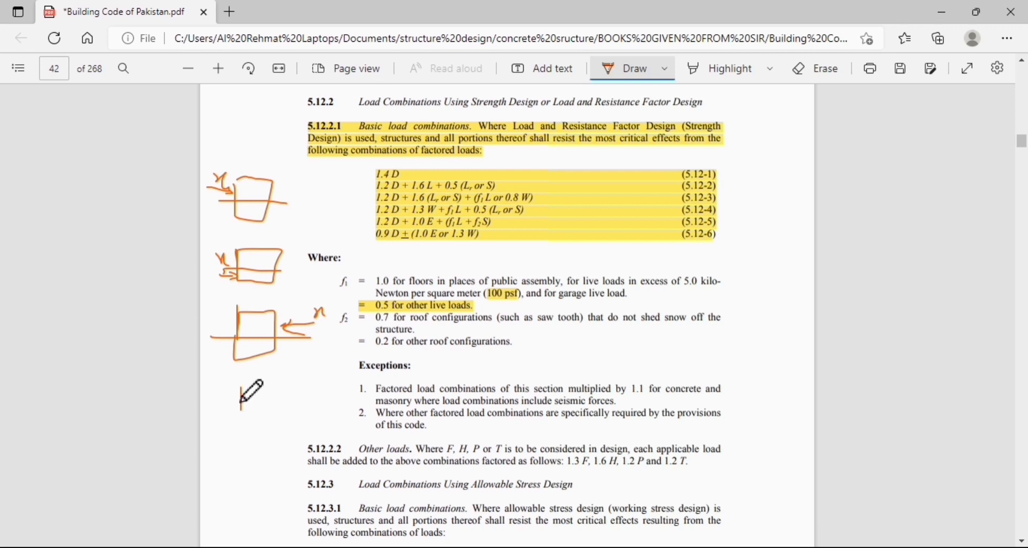
pyautogui.moveTo(241, 411)
pyautogui.mouseDown()
pyautogui.moveTo(294, 390)
pyautogui.moveTo(292, 427)
pyautogui.moveTo(244, 426)
pyautogui.moveTo(345, 397)
pyautogui.moveTo(300, 415)
pyautogui.moveTo(320, 434)
pyautogui.moveTo(302, 418)
pyautogui.moveTo(346, 423)
pyautogui.mouseUp()
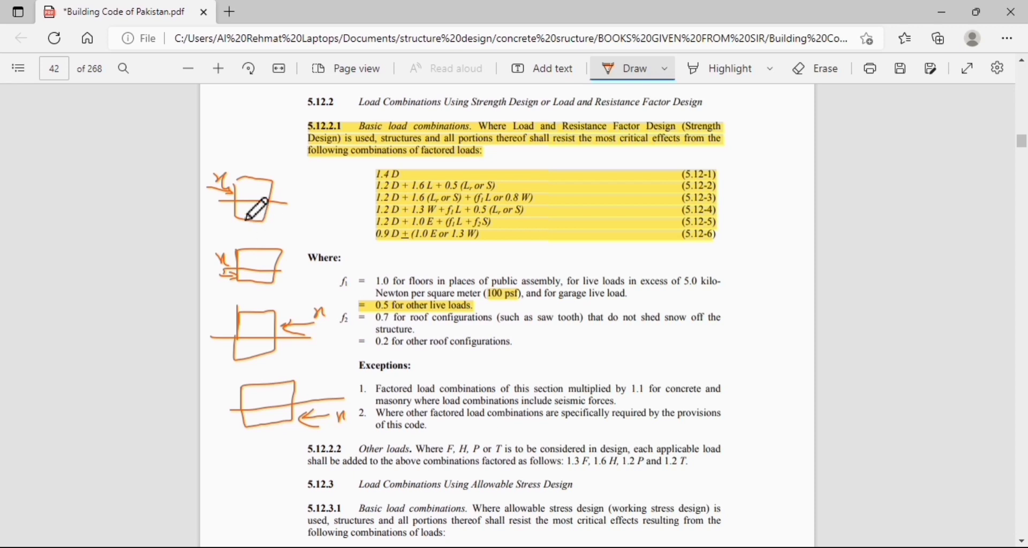
pyautogui.moveTo(248, 229)
pyautogui.mouseDown()
pyautogui.moveTo(248, 212)
pyautogui.moveTo(263, 220)
pyautogui.mouseUp()
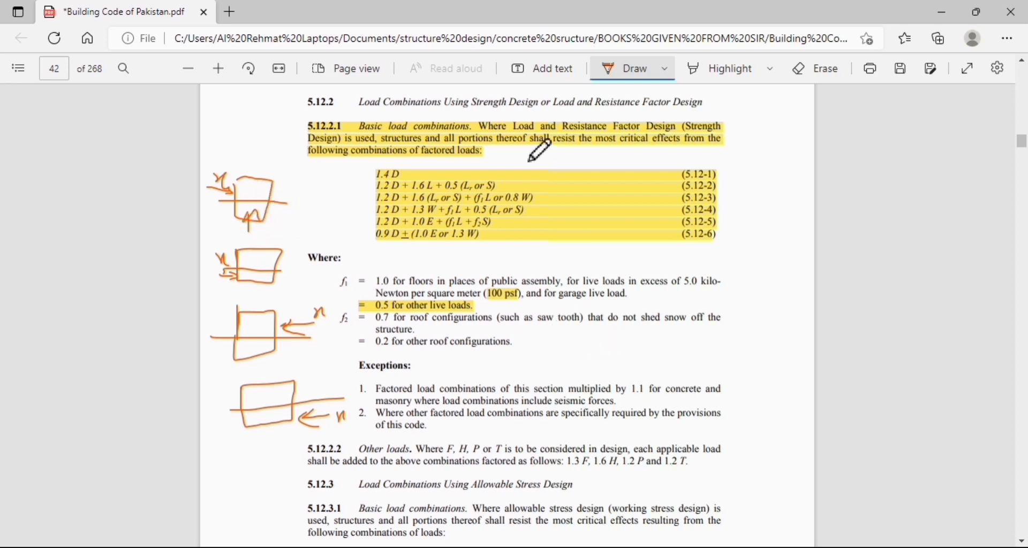
pyautogui.press('Escape')
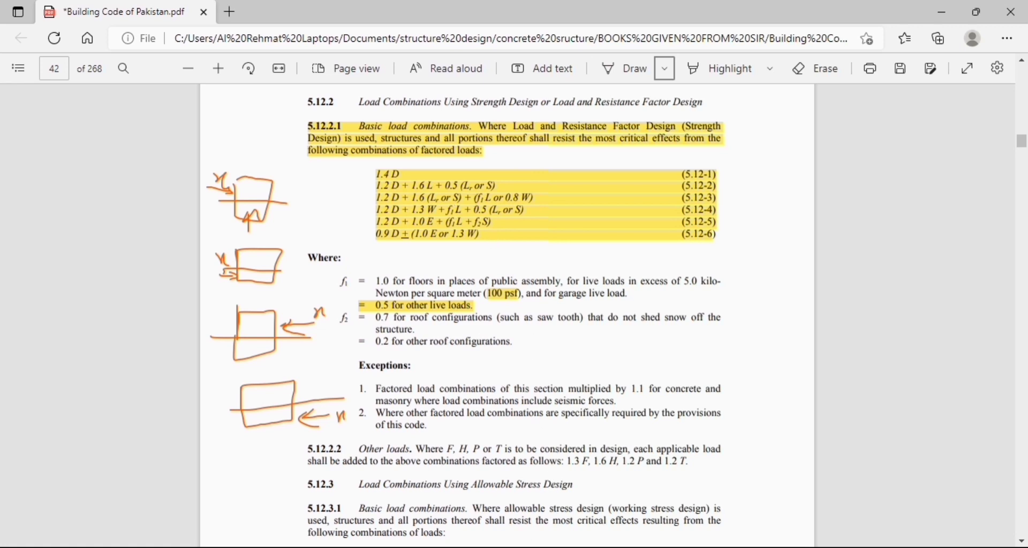
# Switch back to ETABS and create a new load combination named 1.32D + 0.55L + 1.1EQ X +Y ECC
pyautogui.hotkey('alt', 'Tab')
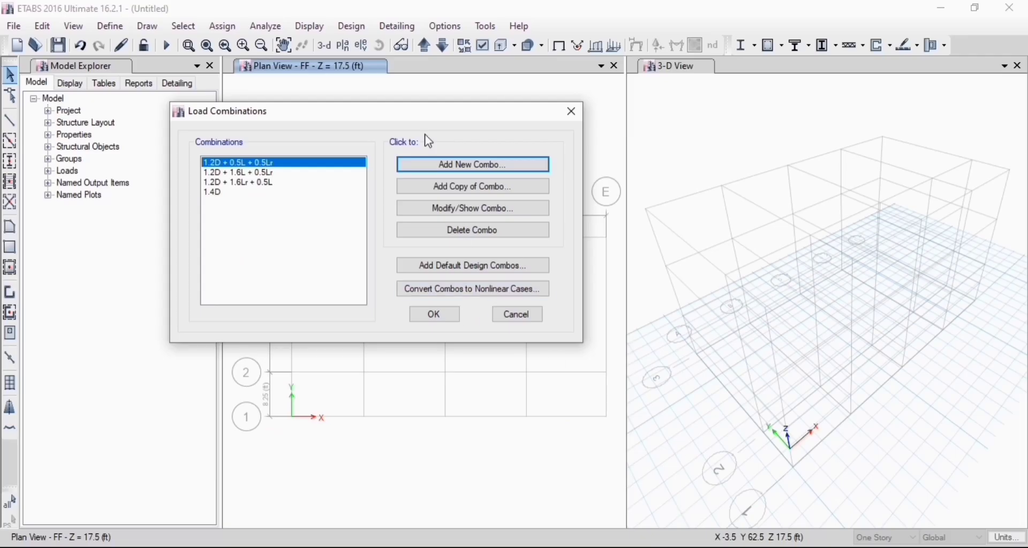
pyautogui.click(456, 166)
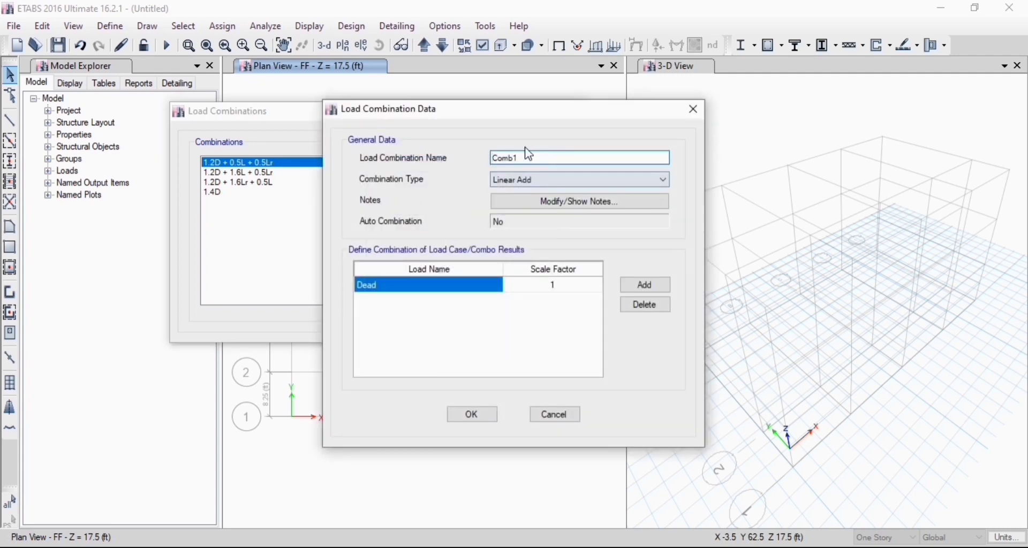
pyautogui.click(535, 157)
pyautogui.press('BackSpace')
pyautogui.press('BackSpace')
pyautogui.press('BackSpace')
pyautogui.press('BackSpace')
pyautogui.click(527, 547)
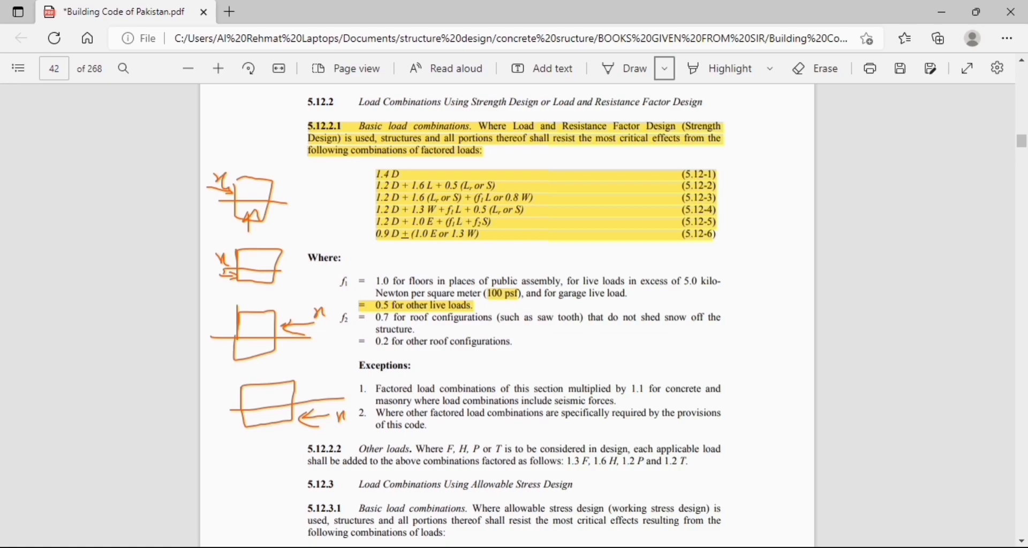
pyautogui.hotkey('alt', 'Tab')
pyautogui.click(536, 160)
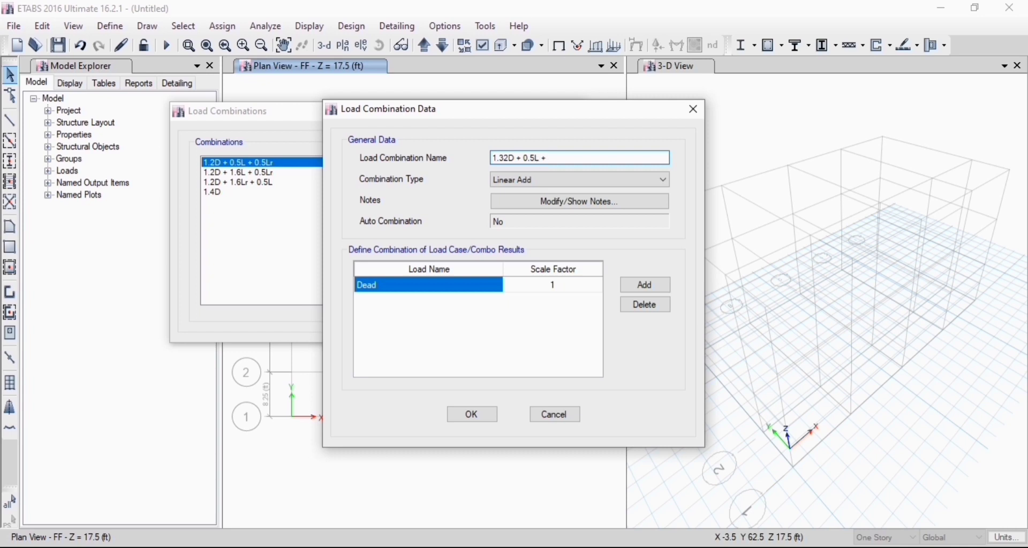
pyautogui.click(541, 158)
pyautogui.write('5L +')
pyautogui.write('1.1EQ X')
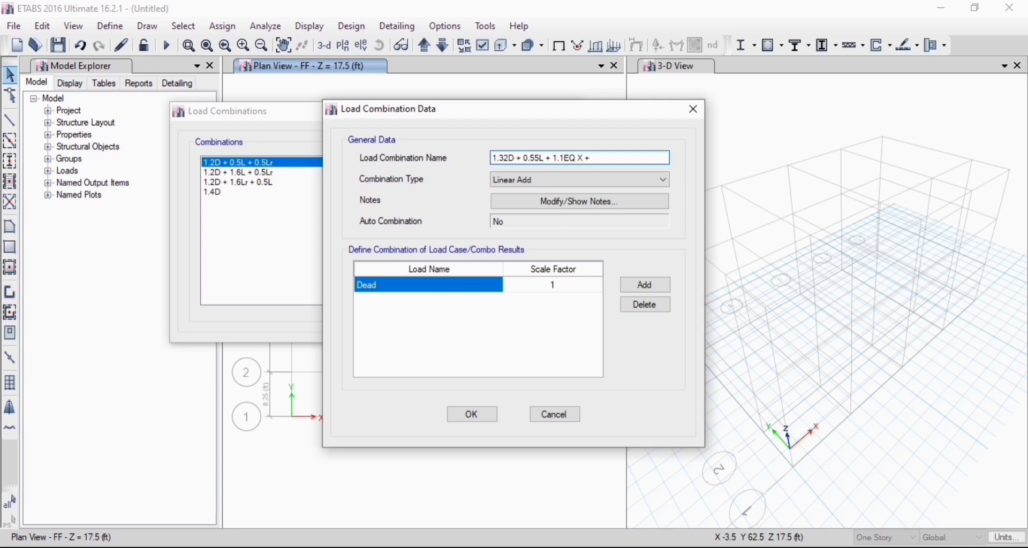
pyautogui.write('+Y ECC')
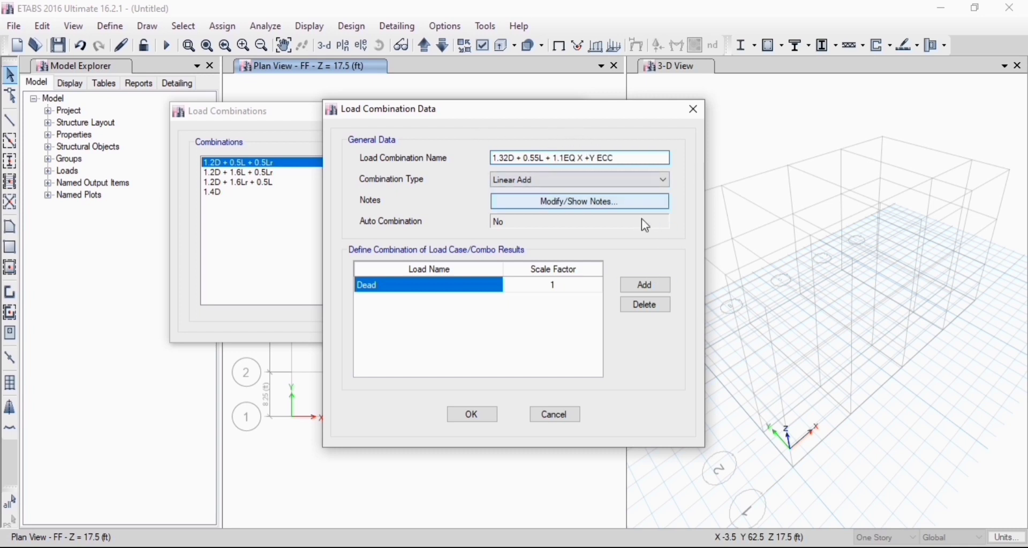
# Set the Dead load's scale factor to 1.32 and add the super Dead load with a scale factor of 1.32
pyautogui.click(548, 294)
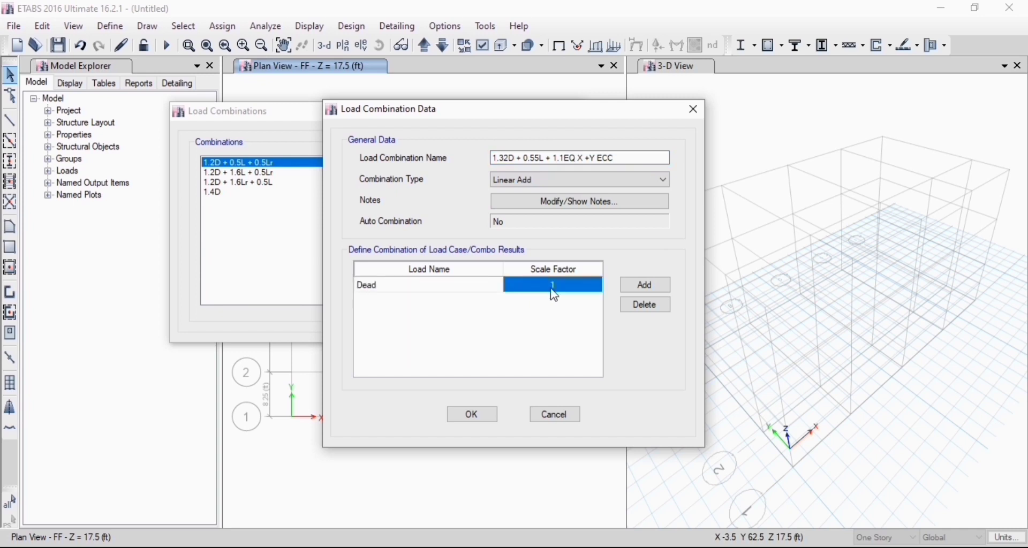
pyautogui.write('1.32')
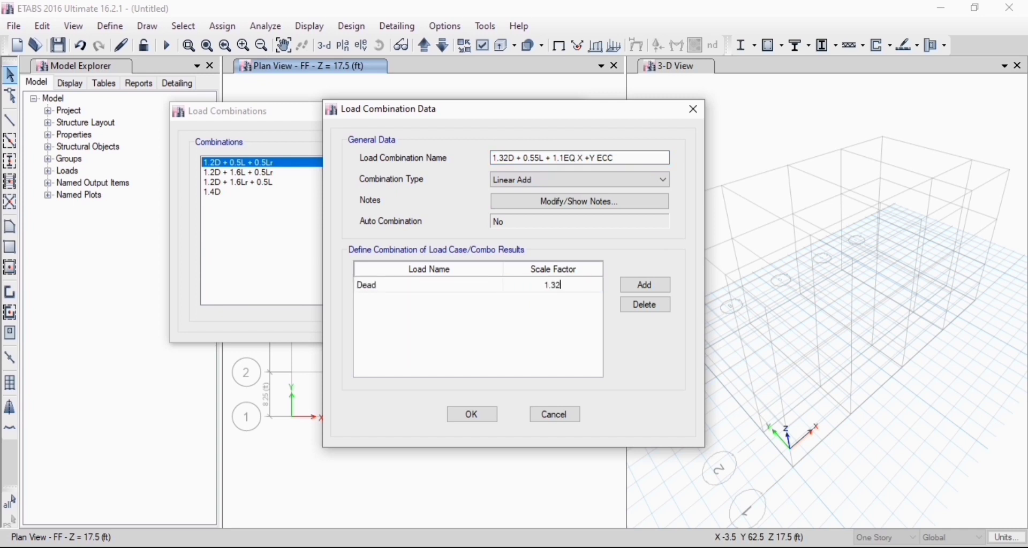
pyautogui.click(437, 292)
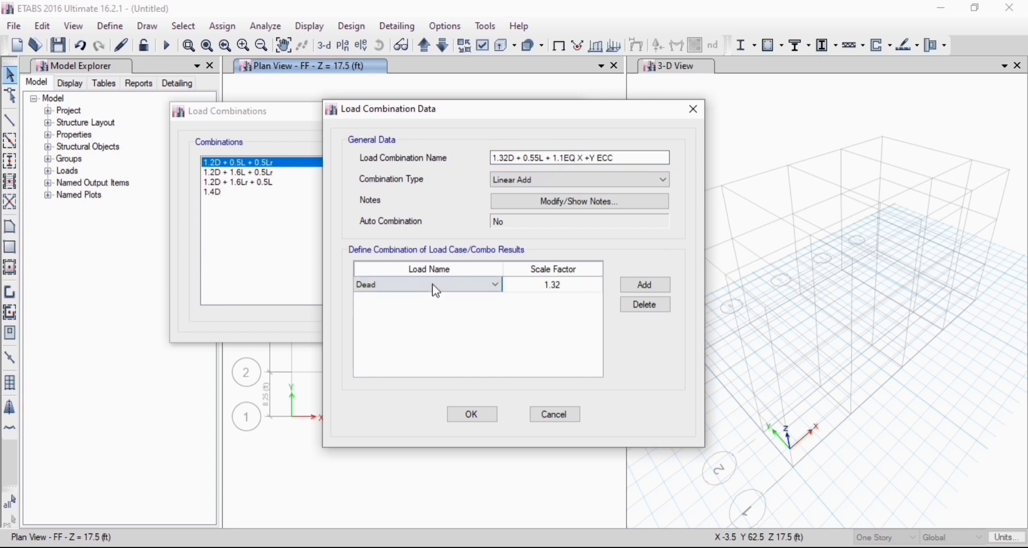
pyautogui.click(646, 285)
pyautogui.click(495, 301)
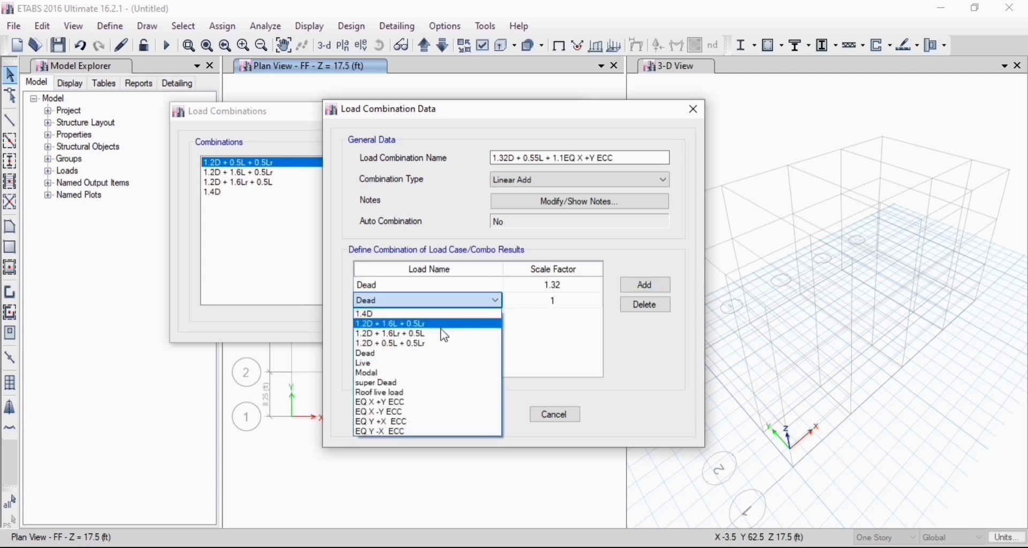
pyautogui.click(423, 383)
pyautogui.click(571, 303)
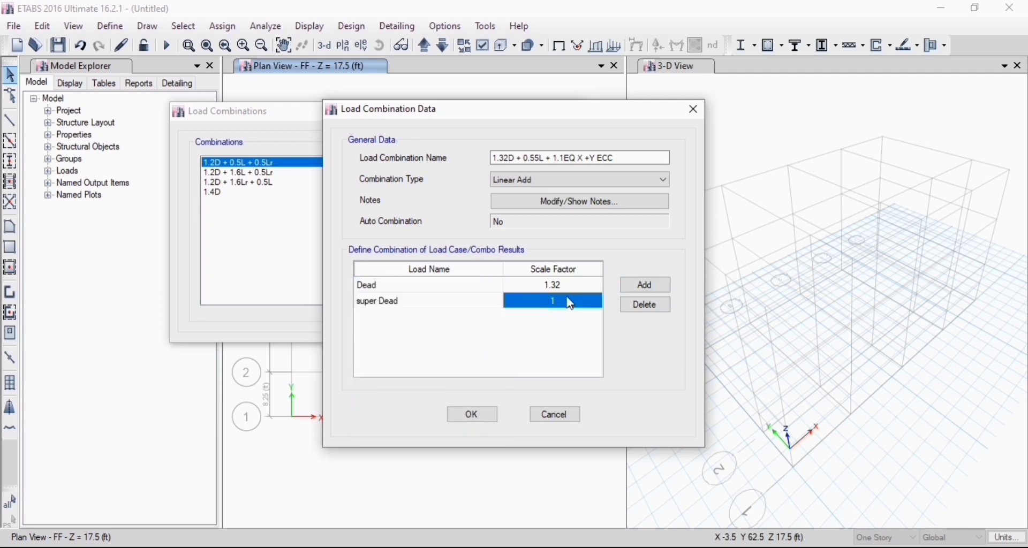
pyautogui.write('1.32')
# Add the Live load to the combination with a scale factor of 0.55
pyautogui.click(645, 289)
pyautogui.click(494, 317)
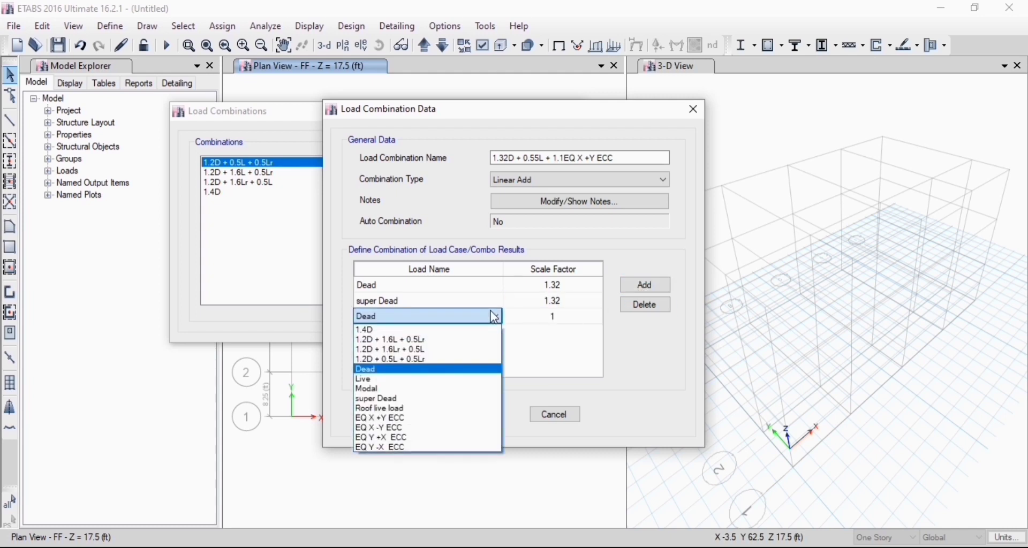
pyautogui.click(423, 380)
pyautogui.click(547, 319)
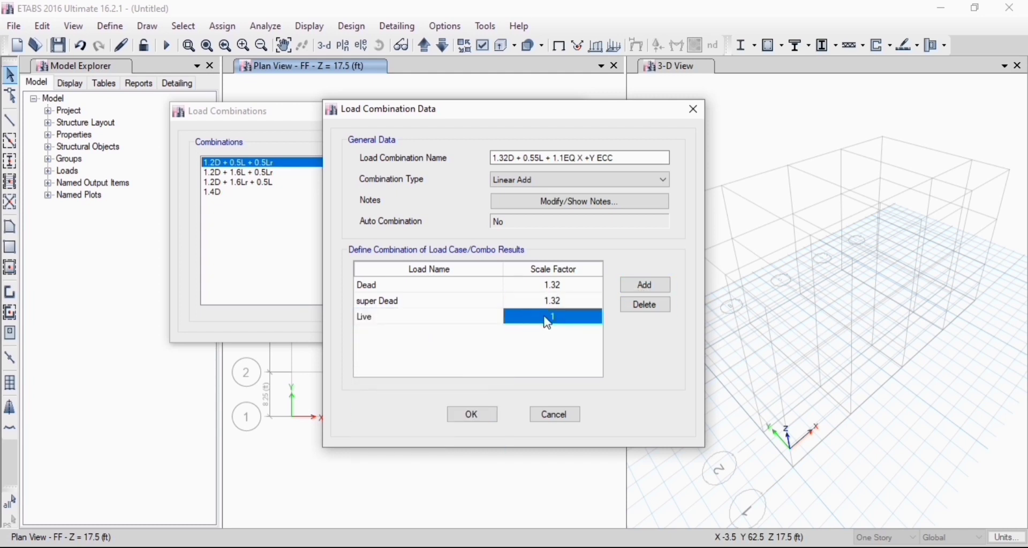
pyautogui.write('0.55')
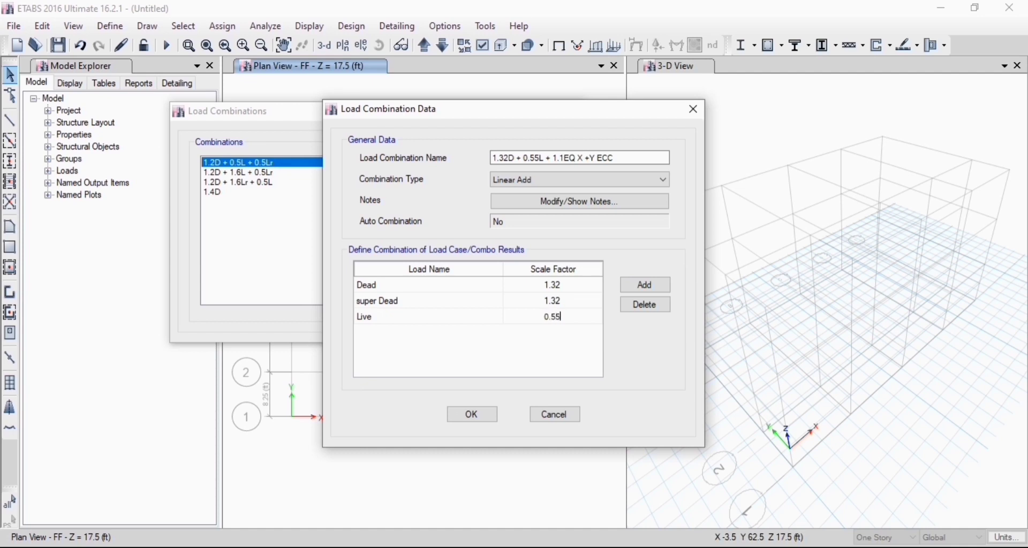
# Add the EQ X +Y ECC load with a scale factor of 1.1 and save the combination
pyautogui.click(645, 285)
pyautogui.click(495, 332)
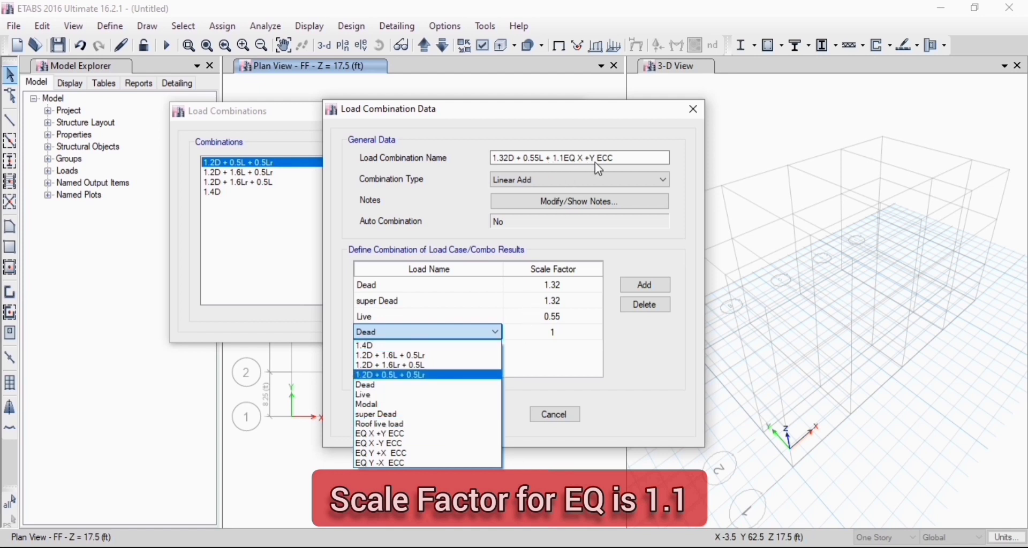
pyautogui.click(403, 434)
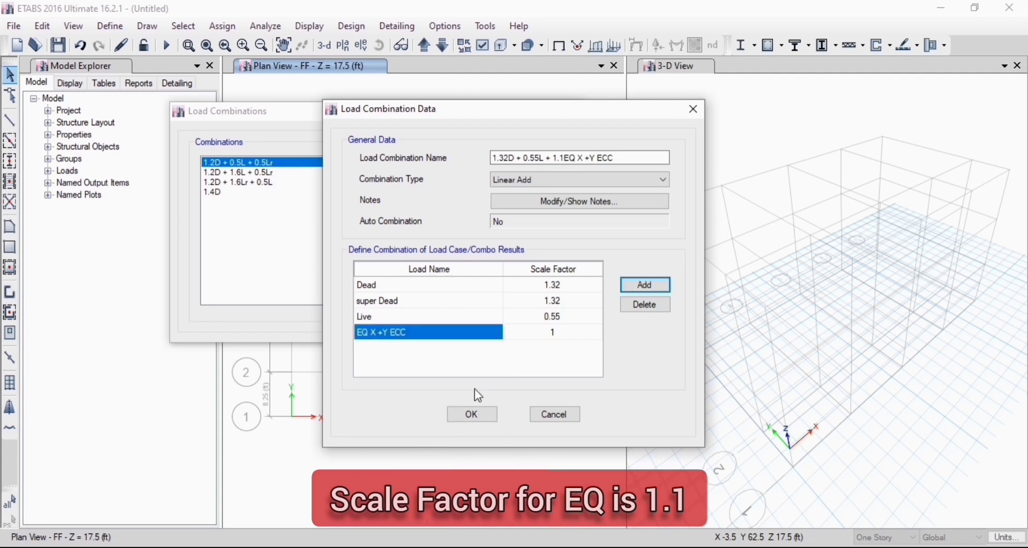
pyautogui.click(551, 332)
pyautogui.write('1.1')
pyautogui.click(472, 415)
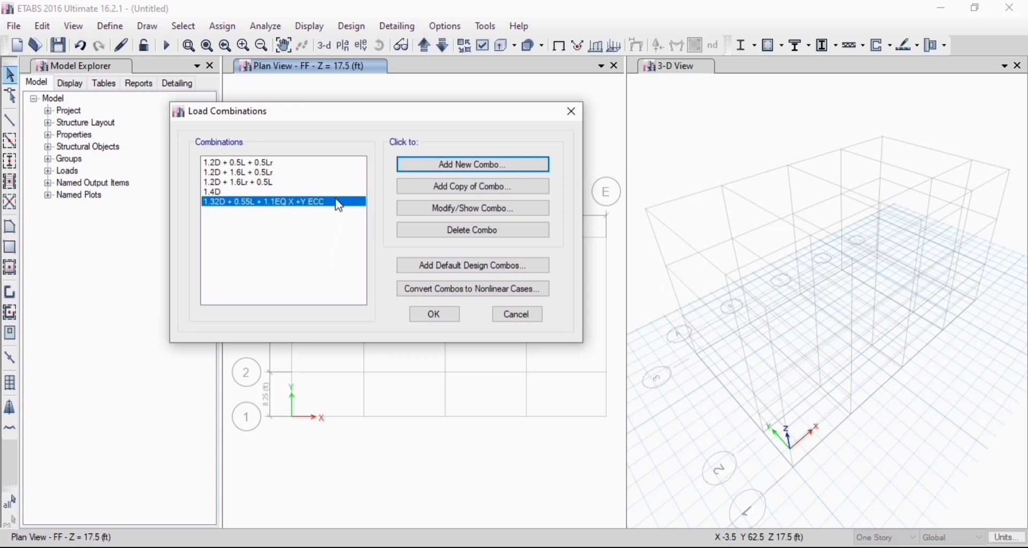
# Create a new load combination named 1.32D + 0.5L + EQ X -Y ECC
pyautogui.click(444, 163)
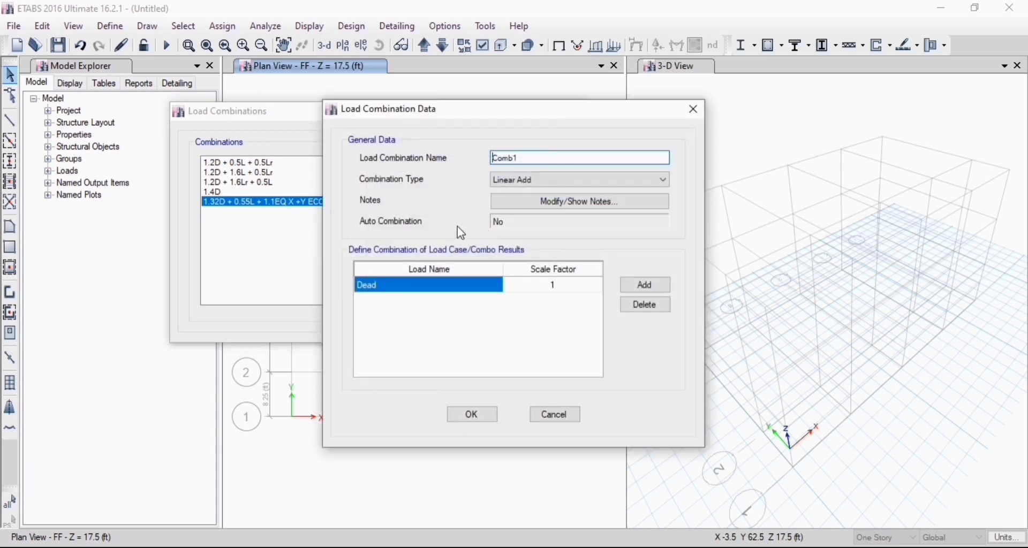
pyautogui.click(549, 158)
pyautogui.press('BackSpace')
pyautogui.press('BackSpace')
pyautogui.press('BackSpace')
pyautogui.press('BackSpace')
pyautogui.write('1.32D + 0.5L + EQ X -Y ECC')
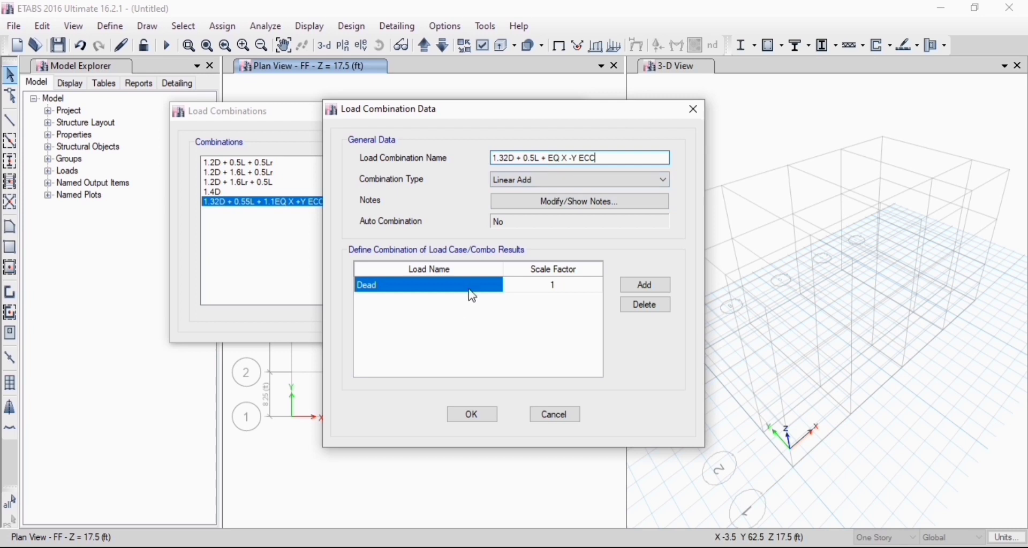
# Scale the Dead load by 1.32 and add super Dead, also scaled by 1.32, to the EQ X -Y ECC combination
pyautogui.click(552, 286)
pyautogui.click(551, 287)
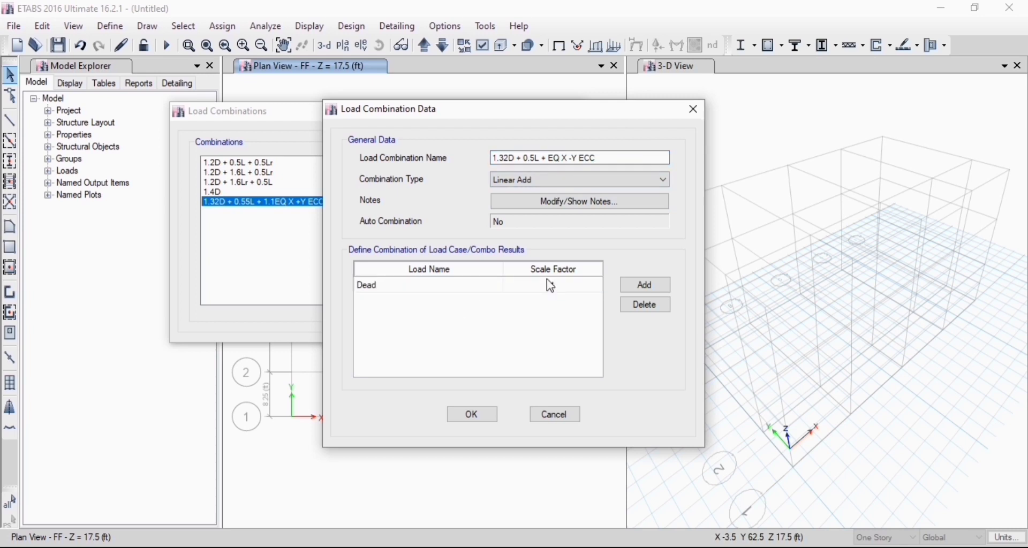
pyautogui.write('1.32')
pyautogui.click(454, 292)
pyautogui.click(647, 284)
pyautogui.click(485, 300)
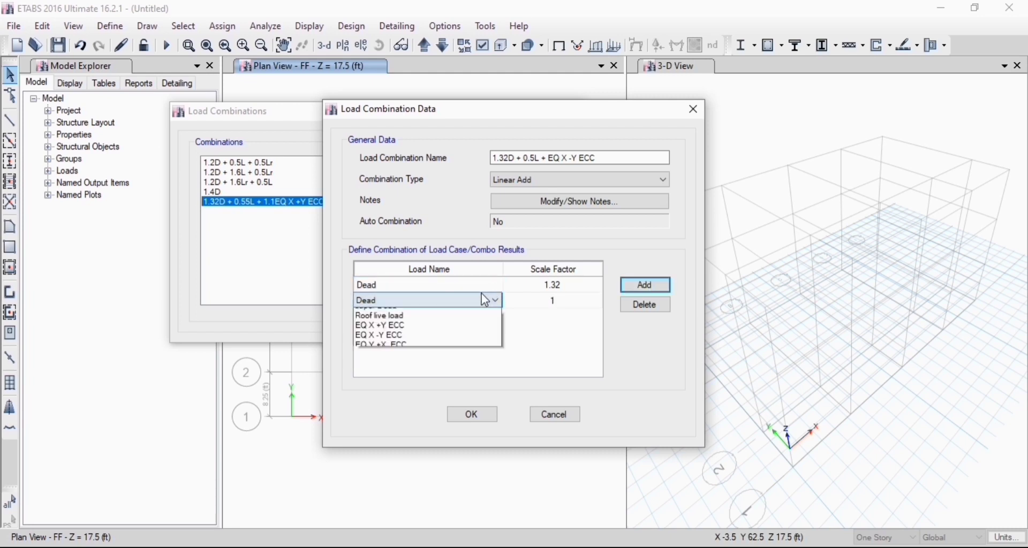
pyautogui.click(441, 396)
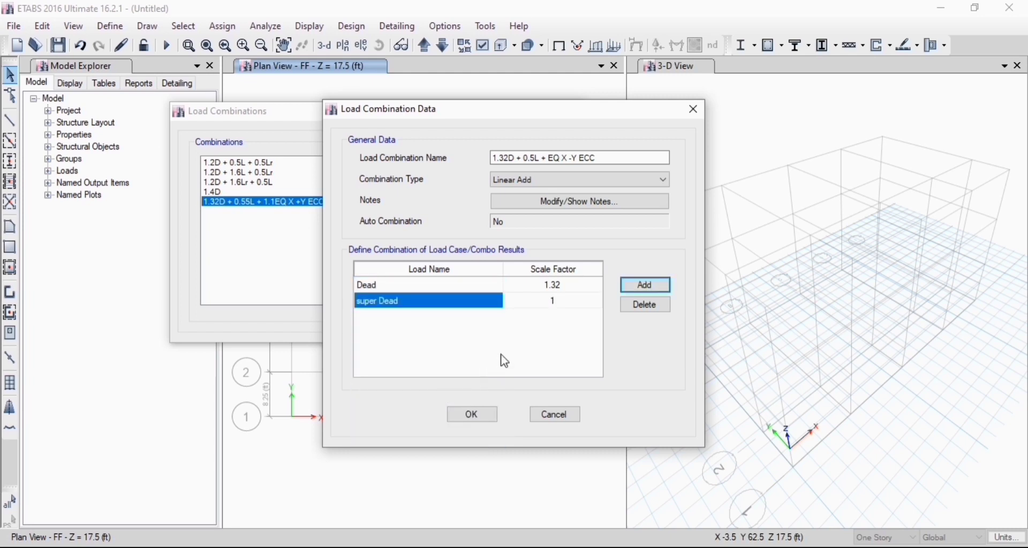
pyautogui.click(588, 298)
pyautogui.write('1.32')
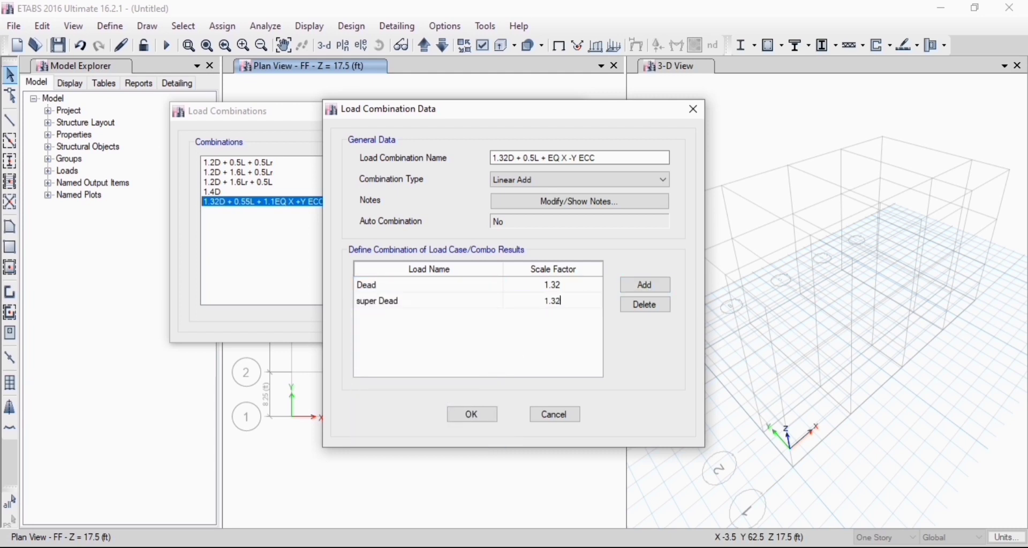
# Add the Live load to the combination with a scale factor of 0.5
pyautogui.click(646, 284)
pyautogui.click(470, 316)
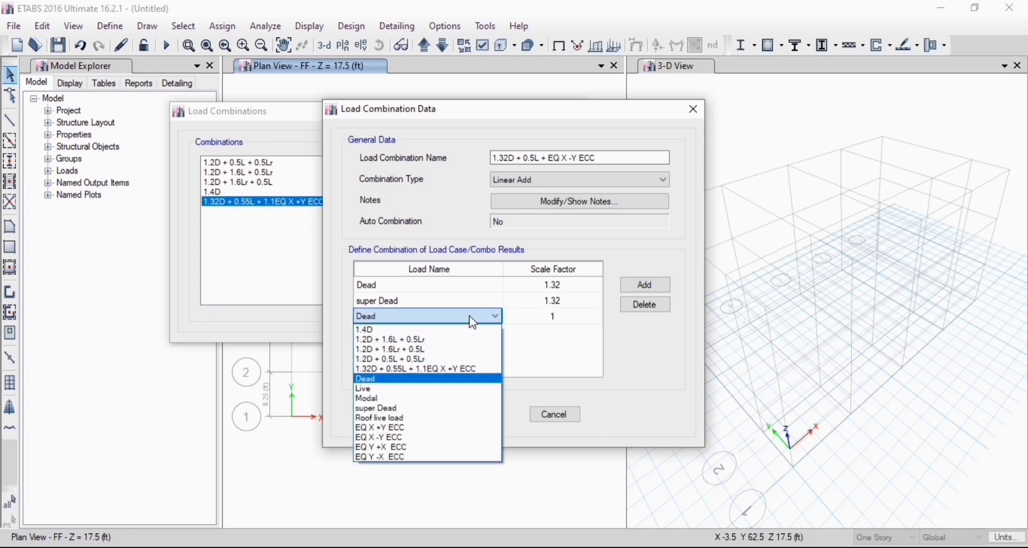
pyautogui.click(434, 389)
pyautogui.click(571, 319)
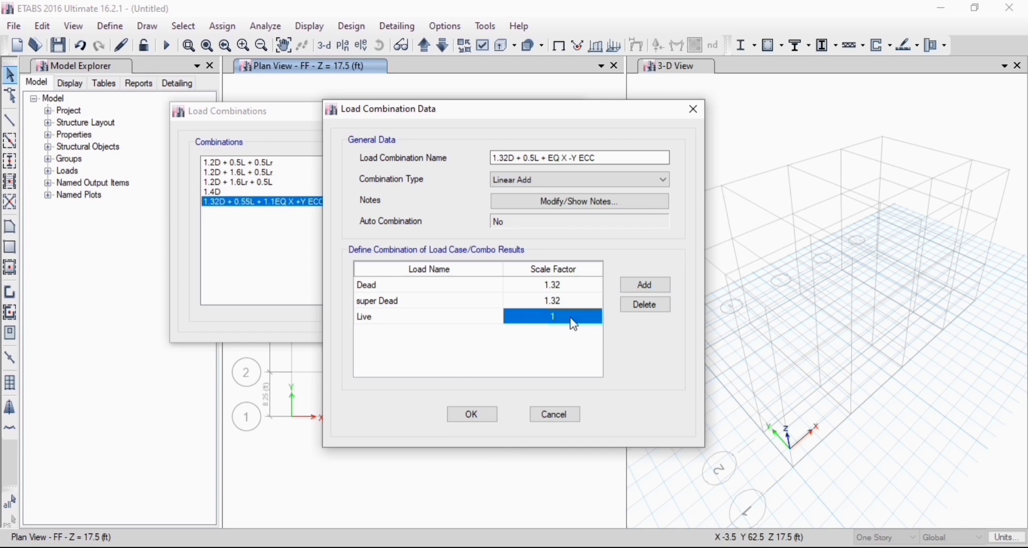
pyautogui.write('0.5')
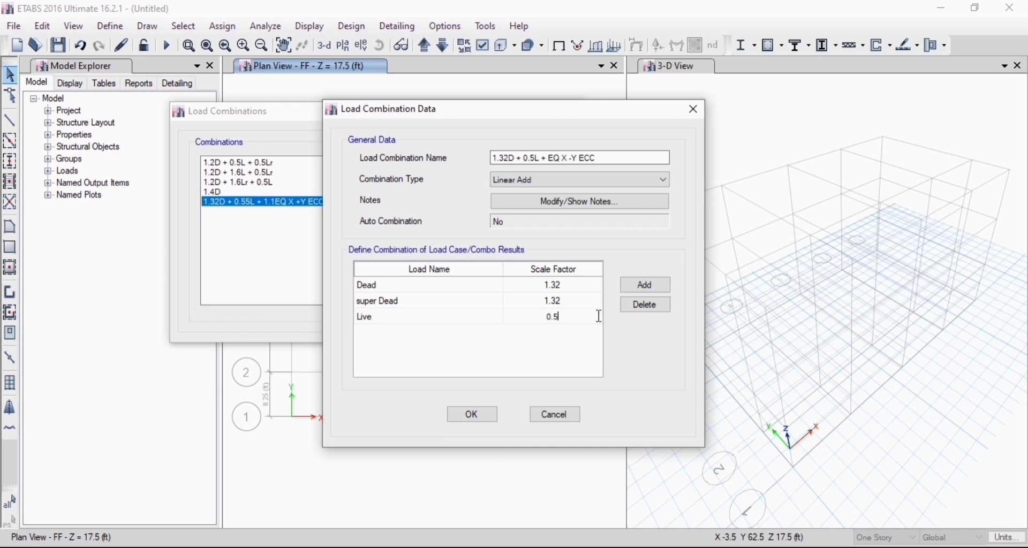
# Add the EQ X -Y ECC load at its default scale factor and save the combination
pyautogui.click(632, 289)
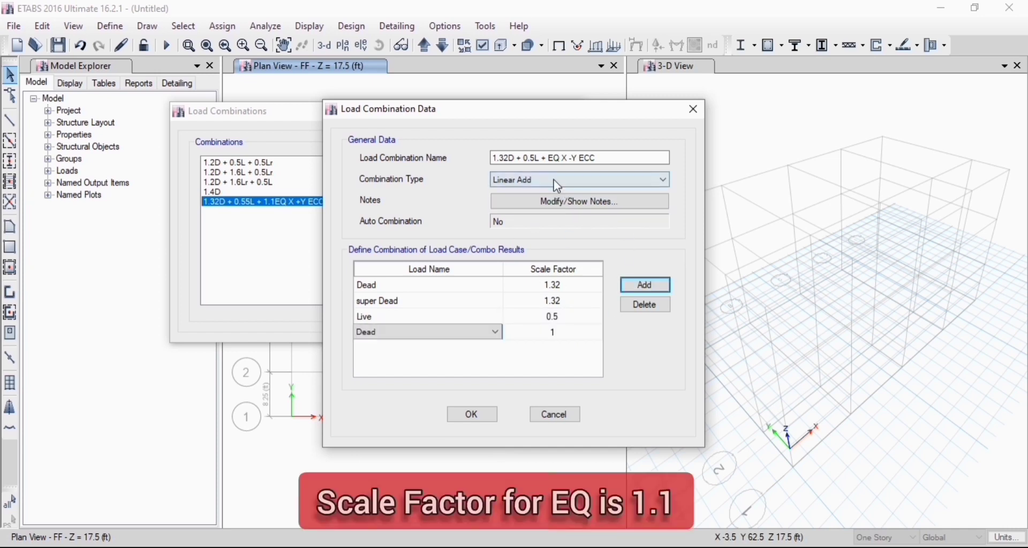
pyautogui.click(446, 338)
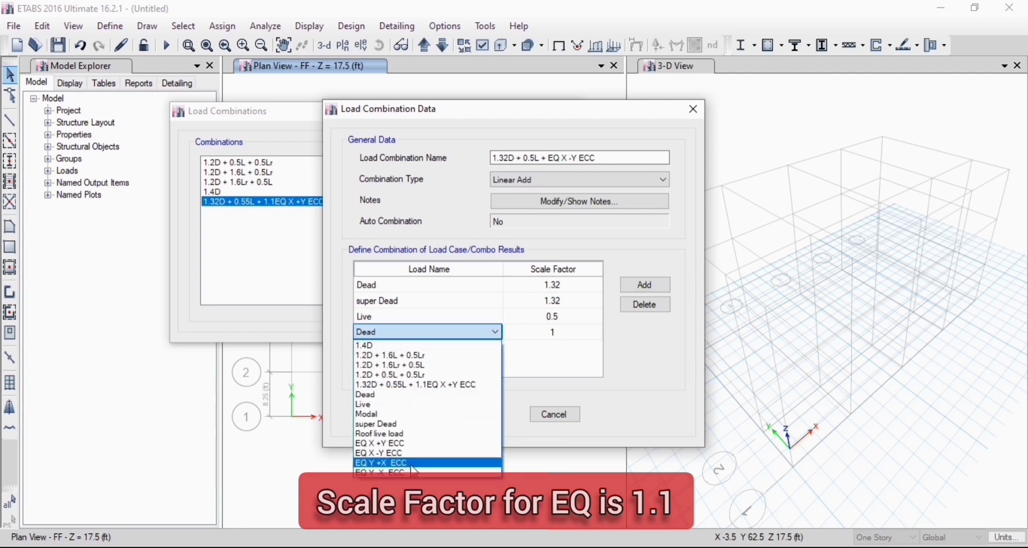
pyautogui.click(425, 454)
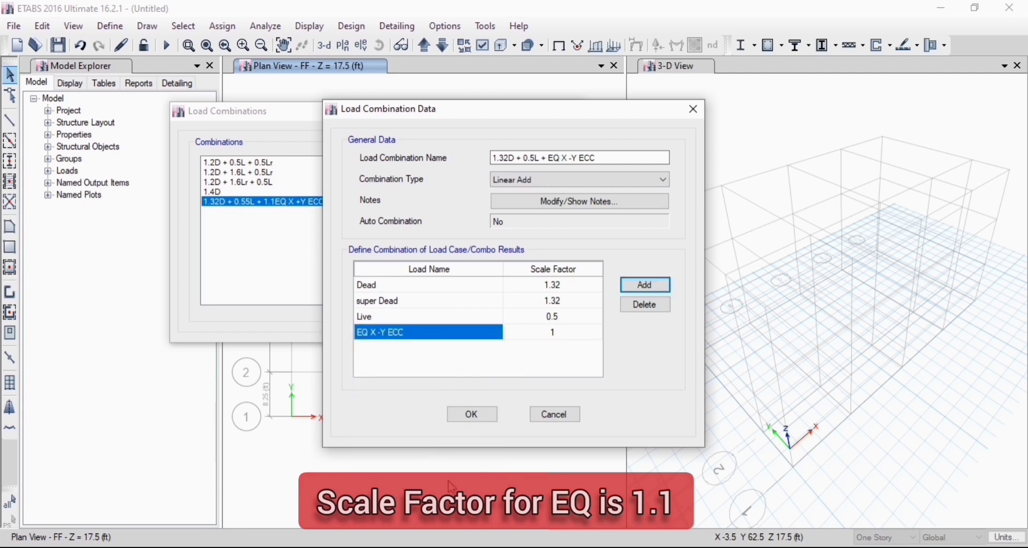
pyautogui.click(488, 420)
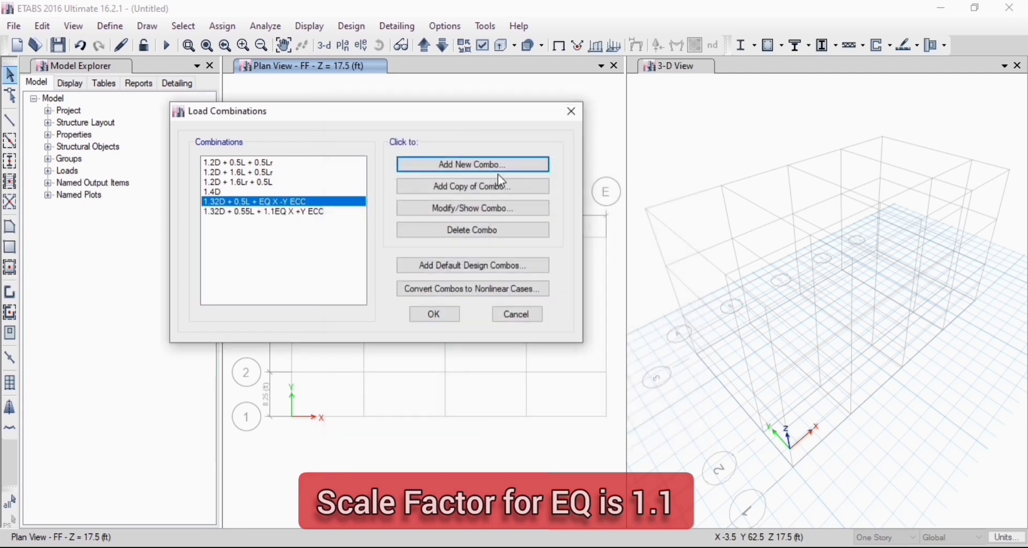
# Create another load combination named 1.32D + 0.55 - EQ X + Y ECC
pyautogui.click(452, 163)
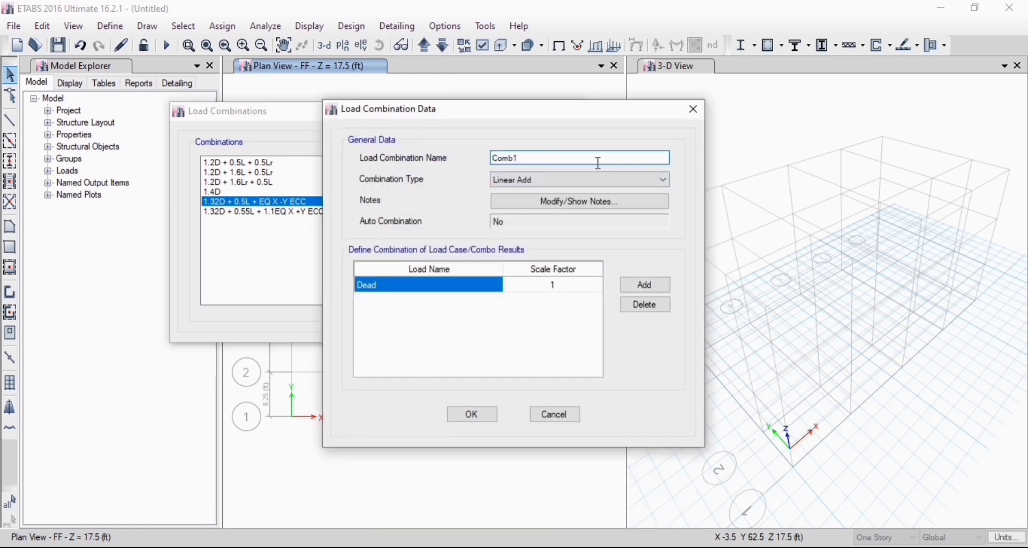
pyautogui.click(600, 161)
pyautogui.press('BackSpace')
pyautogui.press('BackSpace')
pyautogui.press('BackSpace')
pyautogui.press('BackSpace')
pyautogui.write('1.32D + 0.55')
pyautogui.write('+')
pyautogui.press('BackSpace')
pyautogui.write('- EQ X + YECC')
# Set the Dead load's scale factor to 1.32 in the new combination
pyautogui.click(549, 284)
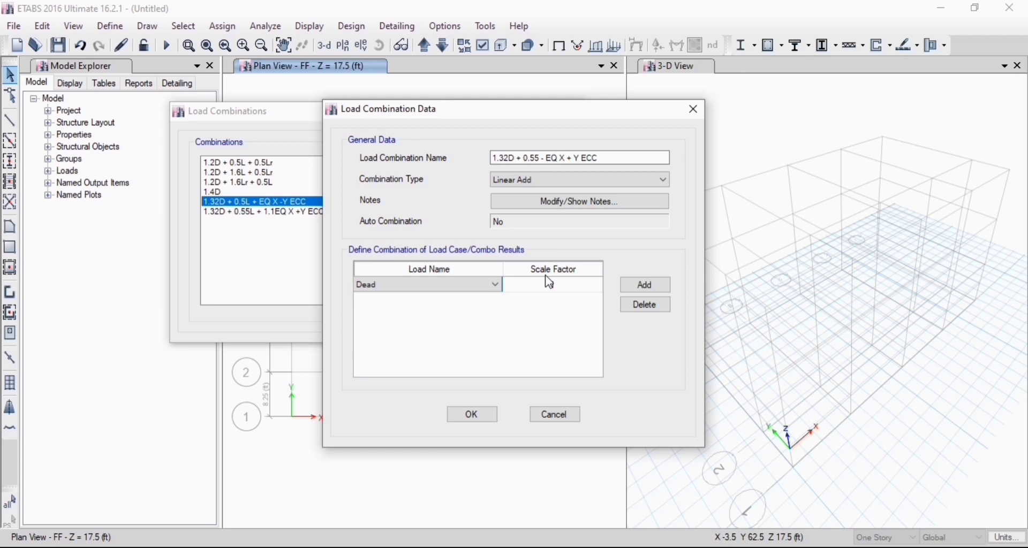
pyautogui.write('1')
pyautogui.press('Return')
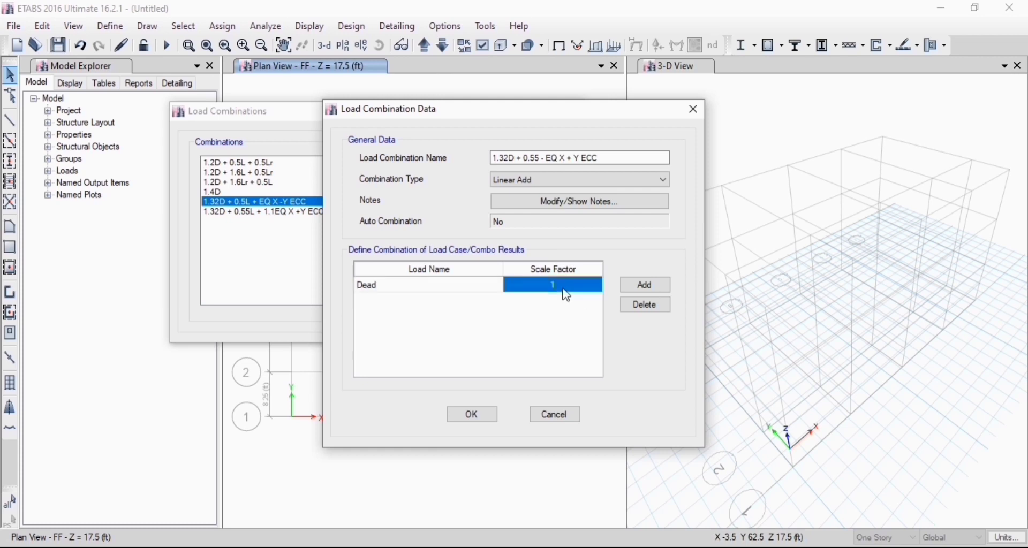
pyautogui.click(560, 284)
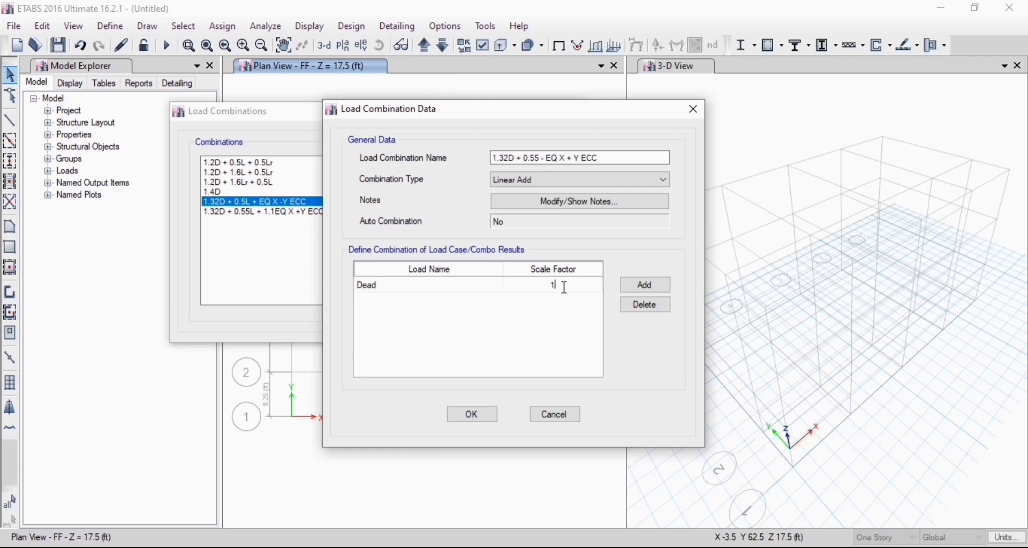
pyautogui.write('.32')
pyautogui.click(456, 285)
pyautogui.click(495, 285)
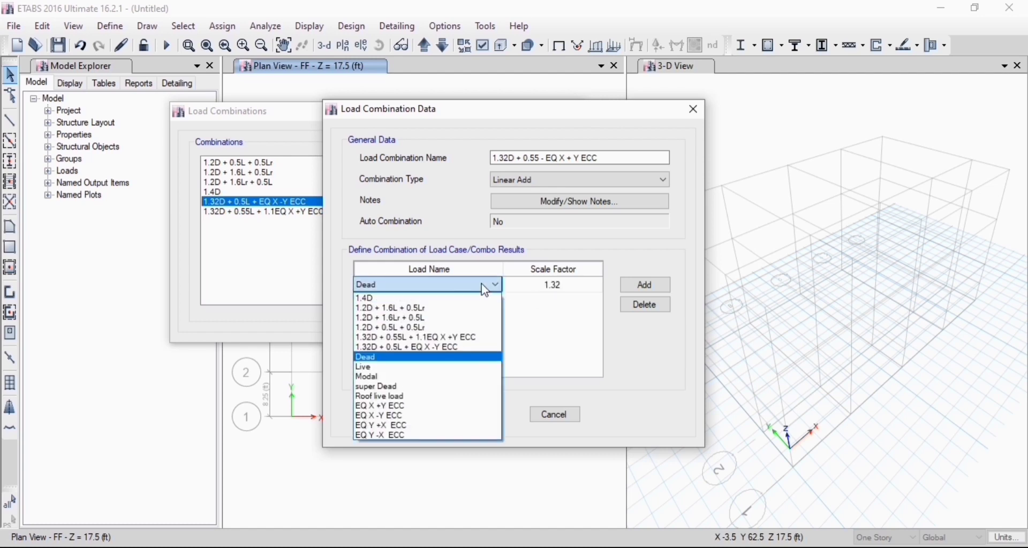
pyautogui.click(438, 386)
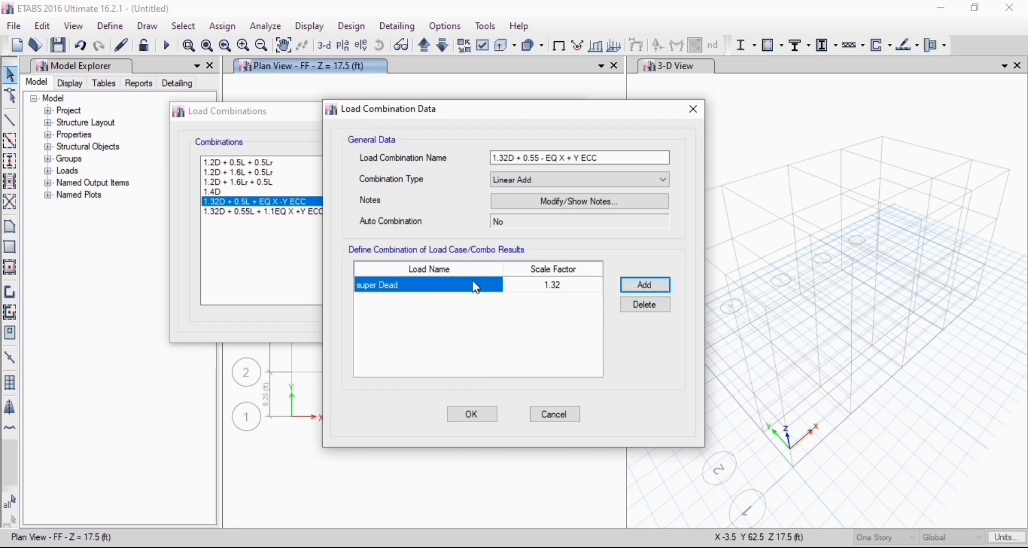
pyautogui.click(457, 287)
pyautogui.click(424, 289)
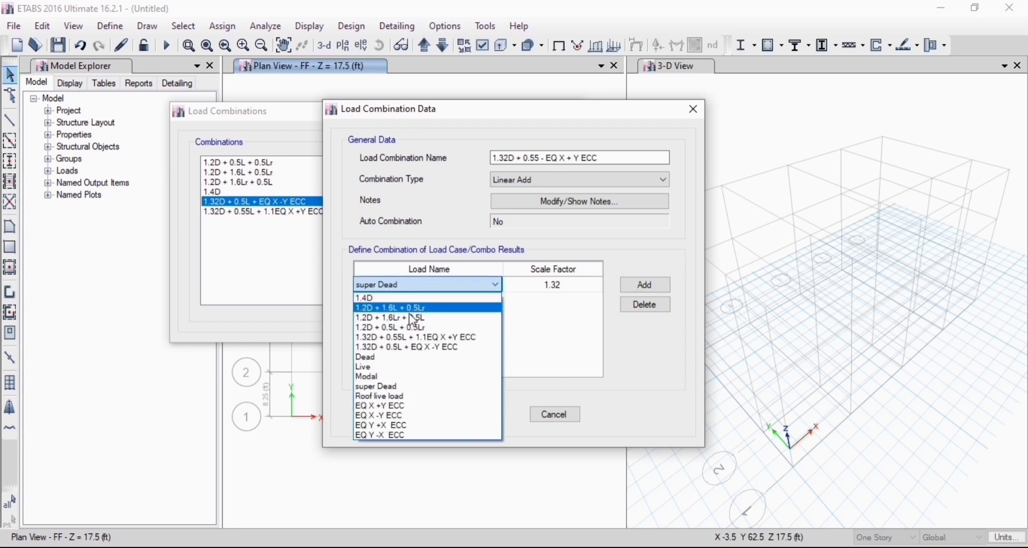
pyautogui.click(401, 358)
# Add the super Dead load to the combination with a scale factor of 1.32
pyautogui.click(645, 284)
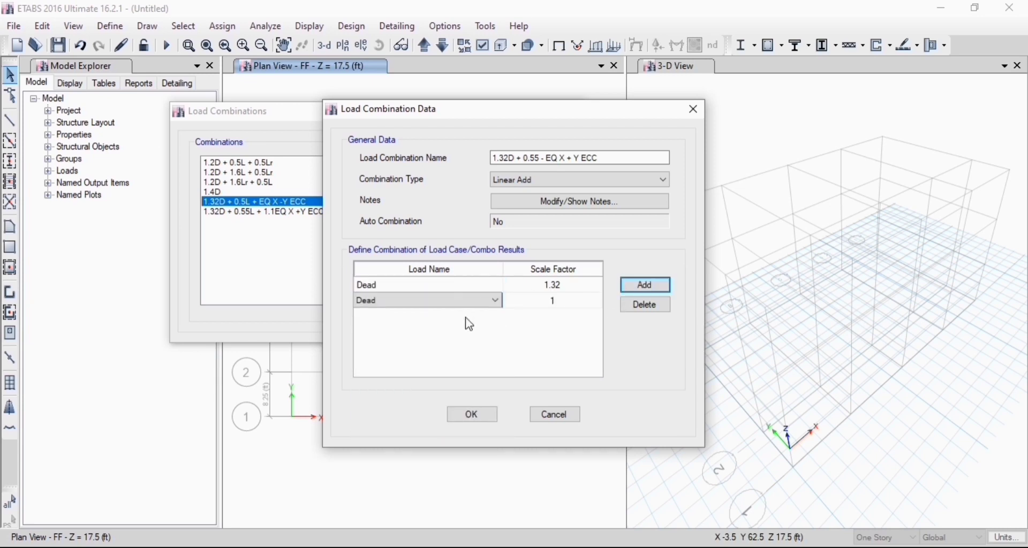
pyautogui.click(470, 300)
pyautogui.click(450, 404)
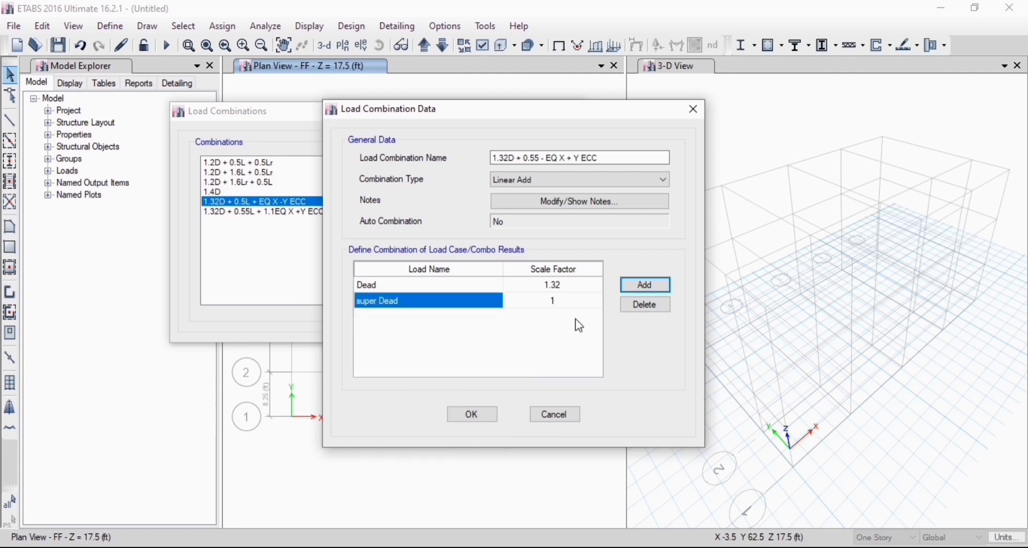
pyautogui.click(578, 301)
pyautogui.write('1.32')
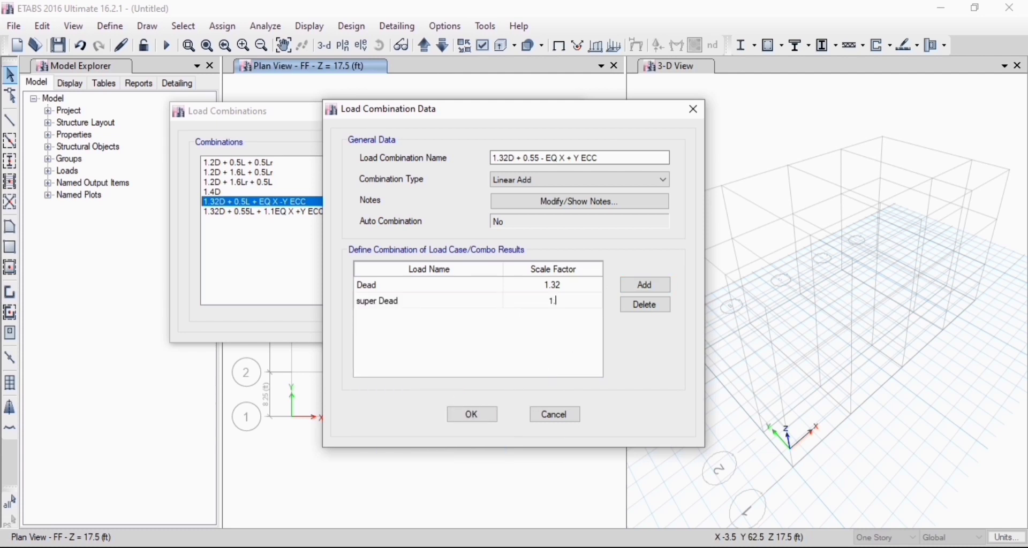
# Add the Live load to the combination with a scale factor of 0.55
pyautogui.click(641, 289)
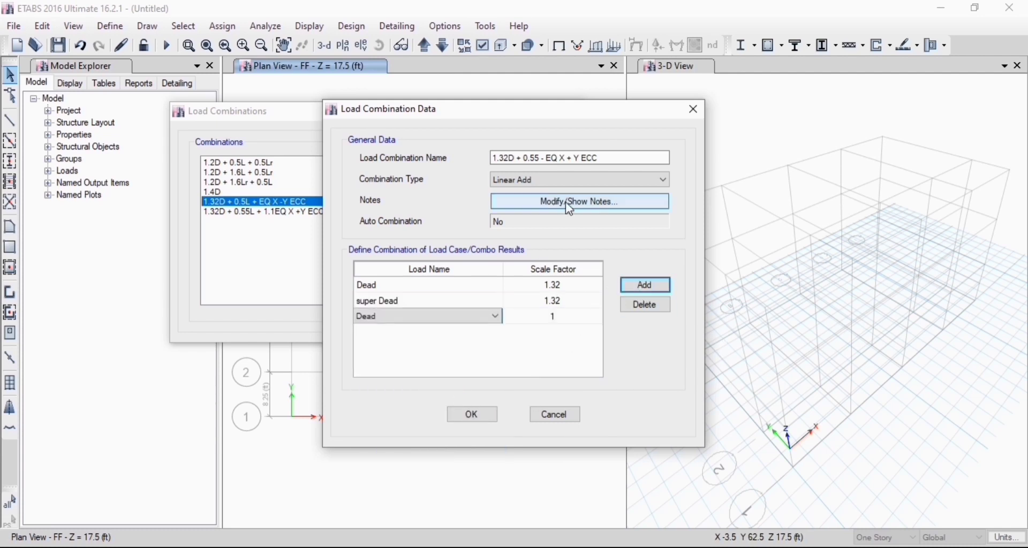
pyautogui.click(450, 317)
pyautogui.click(420, 399)
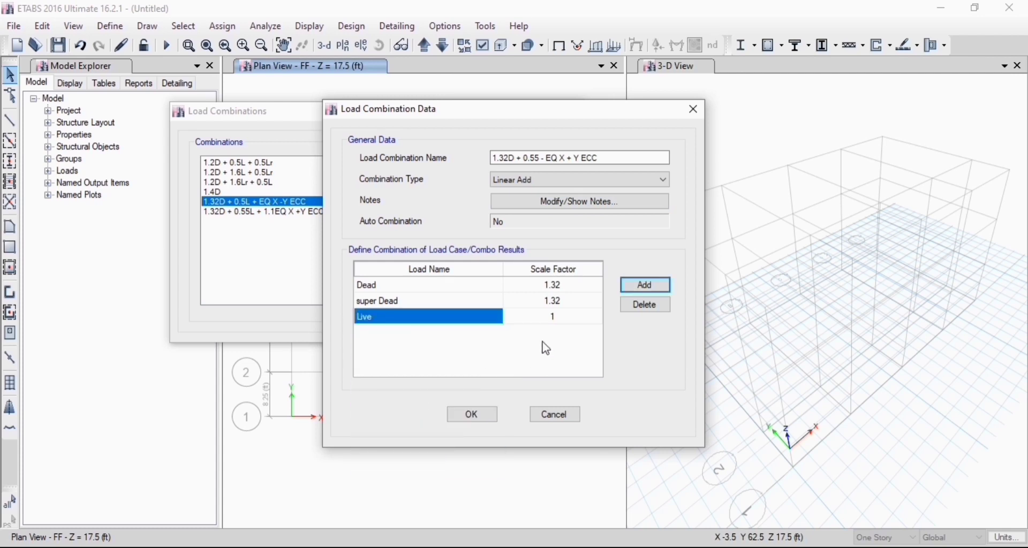
pyautogui.click(557, 320)
pyautogui.write('0')
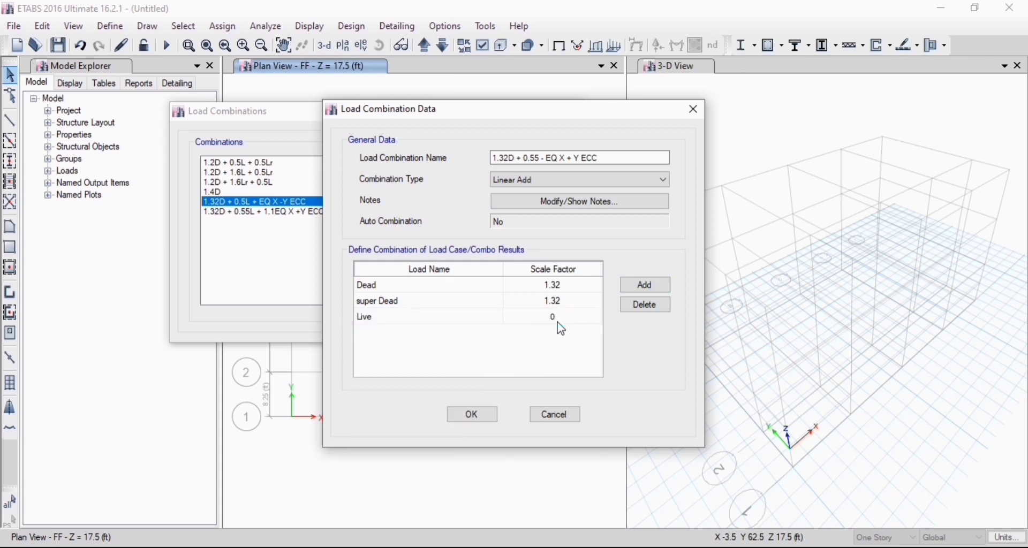
pyautogui.write('.55')
# Add the EQ X +Y ECC load with a scale factor of -1 and save the combination
pyautogui.click(651, 289)
pyautogui.click(469, 334)
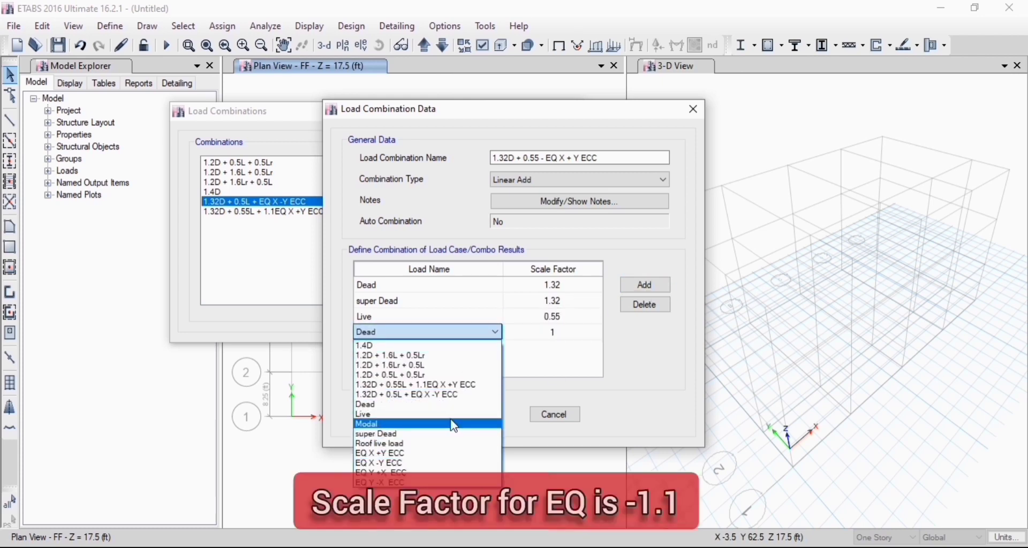
pyautogui.click(416, 455)
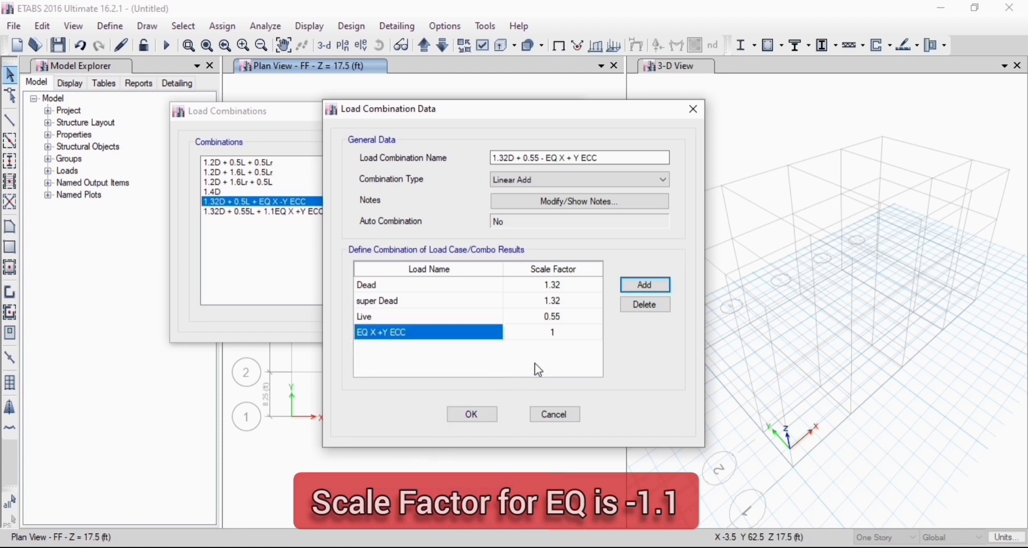
pyautogui.click(553, 333)
pyautogui.click(553, 332)
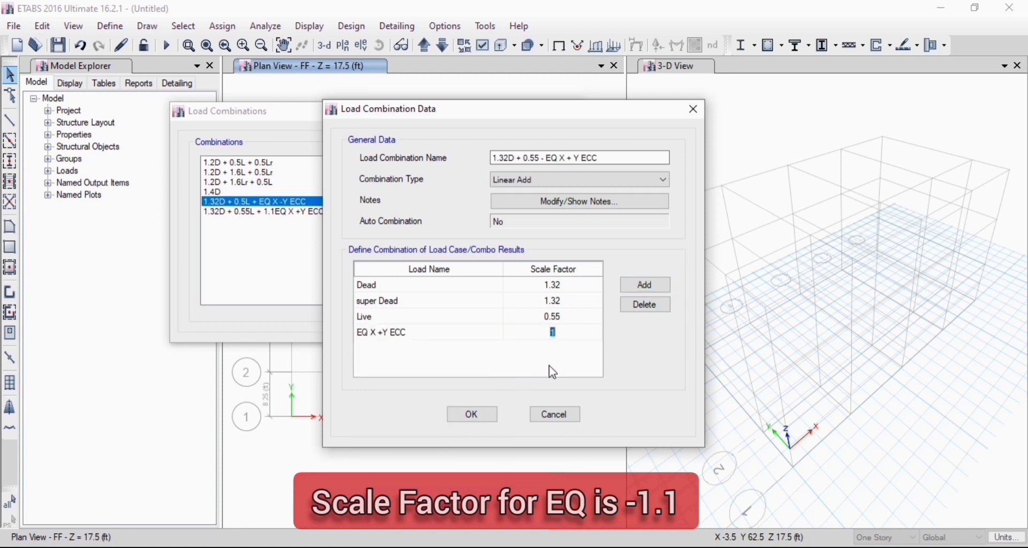
pyautogui.click(550, 332)
pyautogui.write('-')
pyautogui.click(471, 414)
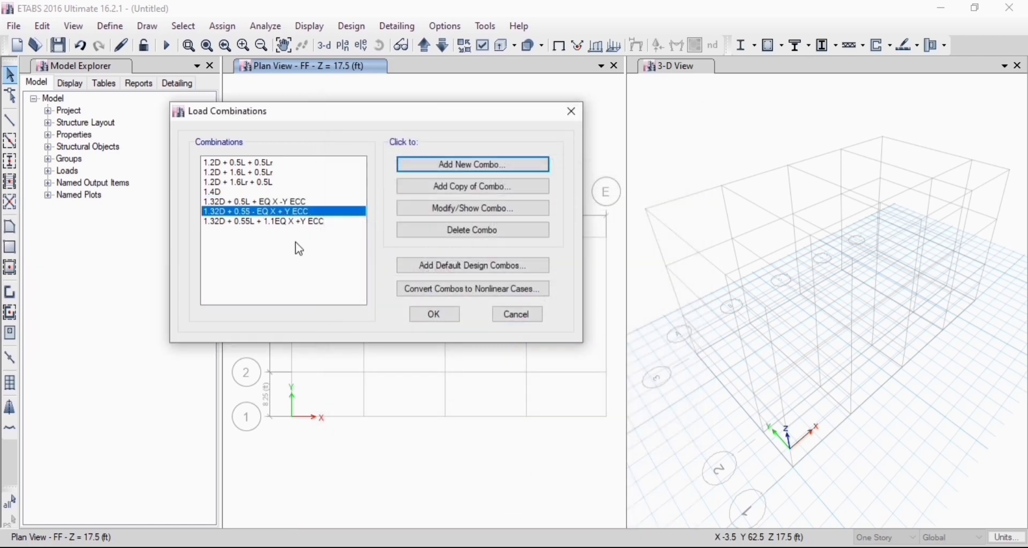
# Set the Live load's scale factor to 0.55 in the existing 1.32D + 0.5L + EQ X -Y ECC combination and save it
pyautogui.click(286, 204)
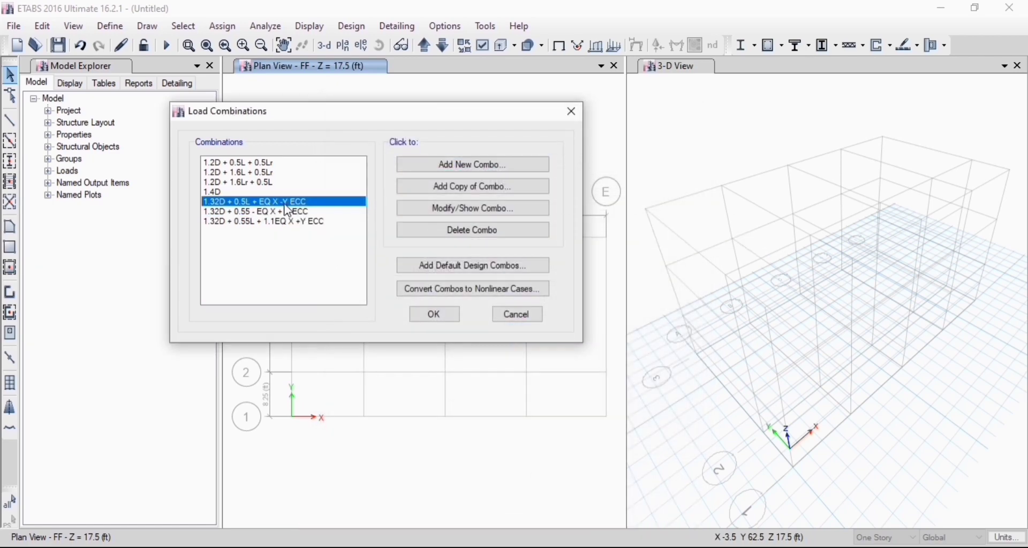
pyautogui.doubleClick(287, 204)
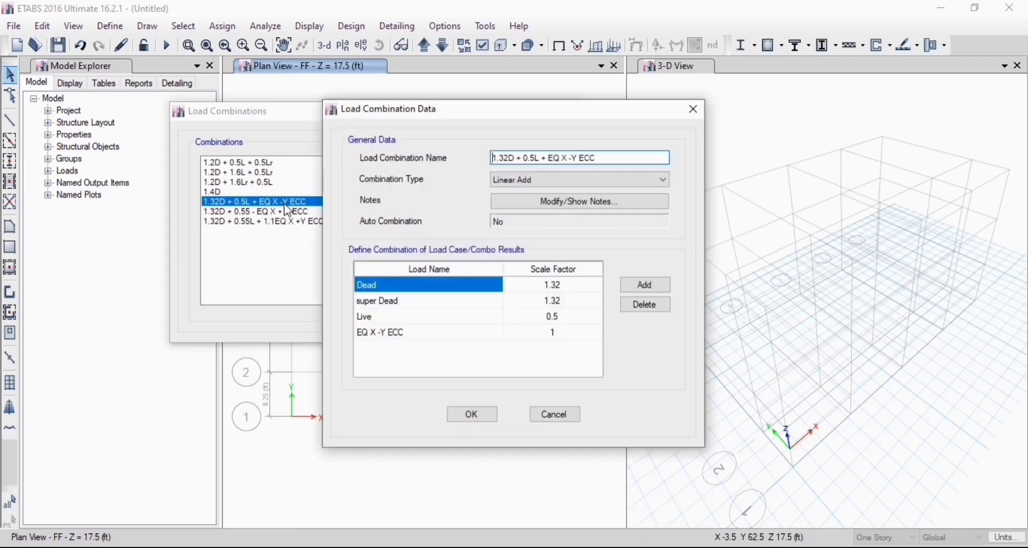
pyautogui.click(572, 318)
pyautogui.click(573, 317)
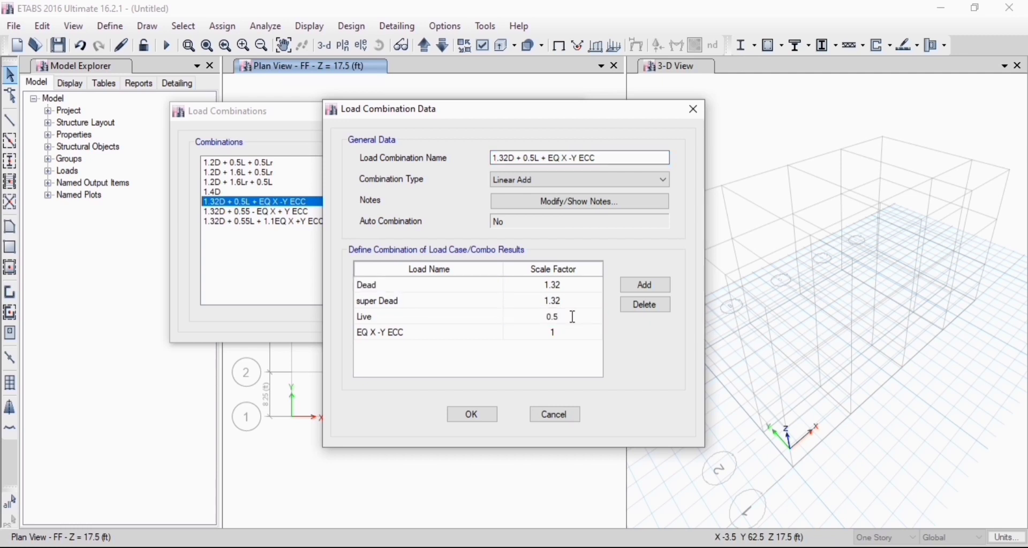
pyautogui.write('5')
pyautogui.click(471, 416)
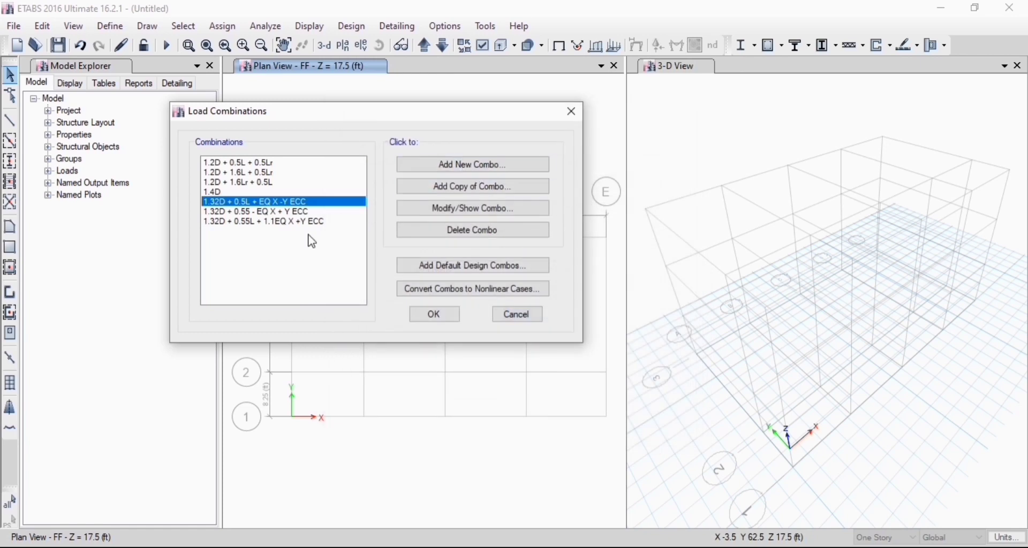
# Create another load combination named 1.32D + 0.55L - EQ X -Y ECC
pyautogui.click(454, 162)
pyautogui.click(613, 159)
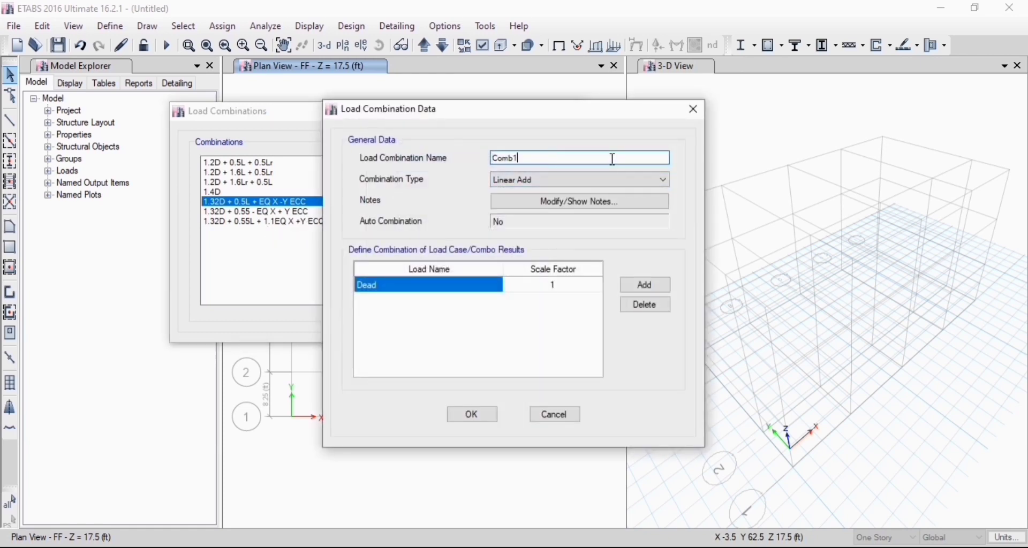
pyautogui.press('BackSpace')
pyautogui.press('BackSpace')
pyautogui.press('BackSpace')
pyautogui.press('BackSpace')
pyautogui.press('BackSpace')
pyautogui.write('1')
pyautogui.write('.32D + 0.55')
pyautogui.write('L - EQ X')
pyautogui.write('-Y ECC')
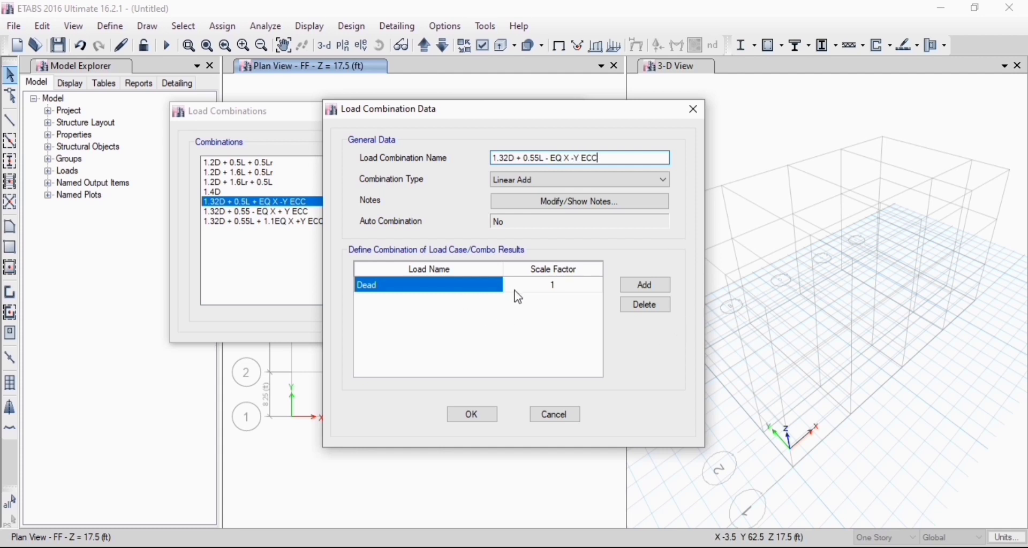
# Set the Dead load's scale factor to 1.32 and add the super Dead load with the same factor
pyautogui.click(546, 285)
pyautogui.write('1.32')
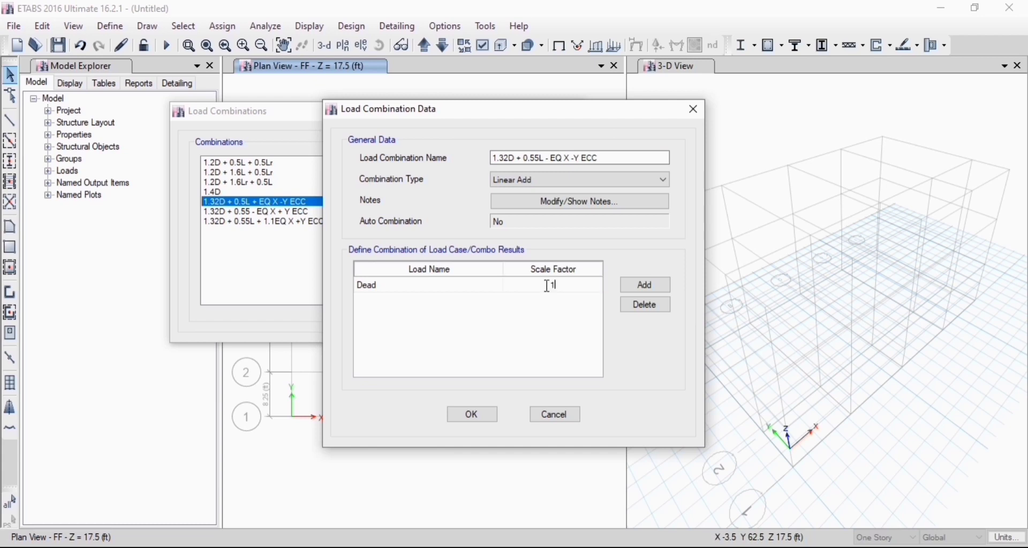
pyautogui.click(645, 285)
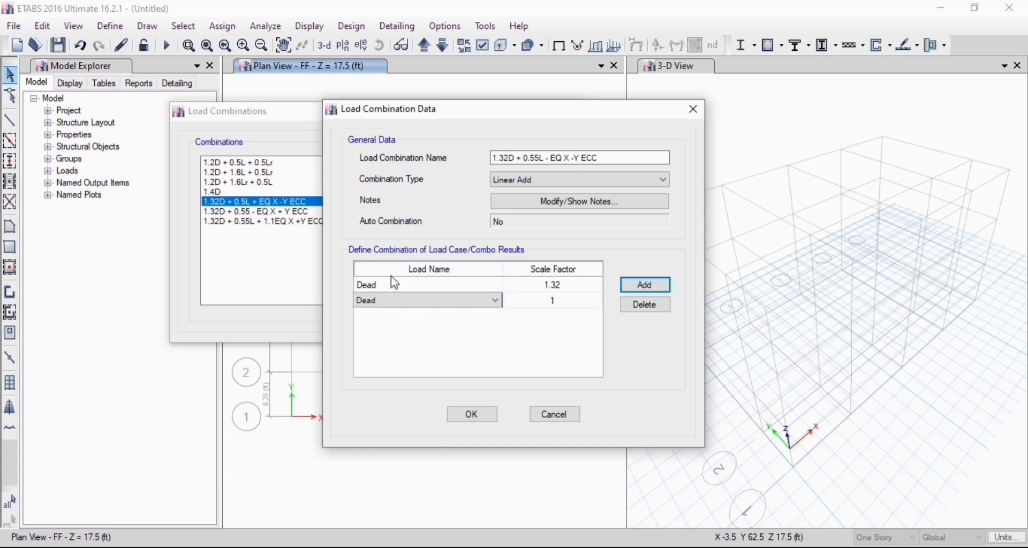
pyautogui.click(421, 301)
pyautogui.click(423, 301)
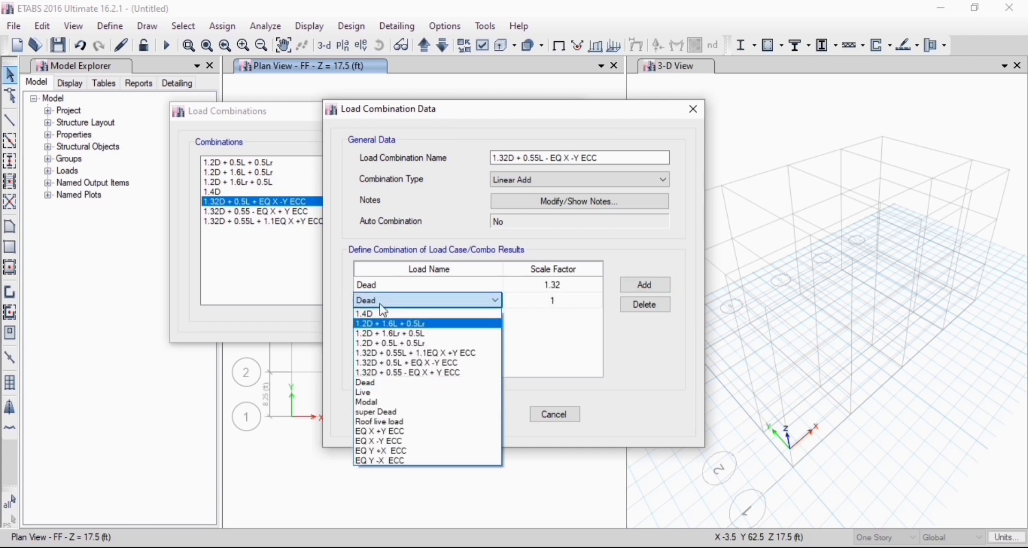
pyautogui.click(436, 412)
pyautogui.click(551, 299)
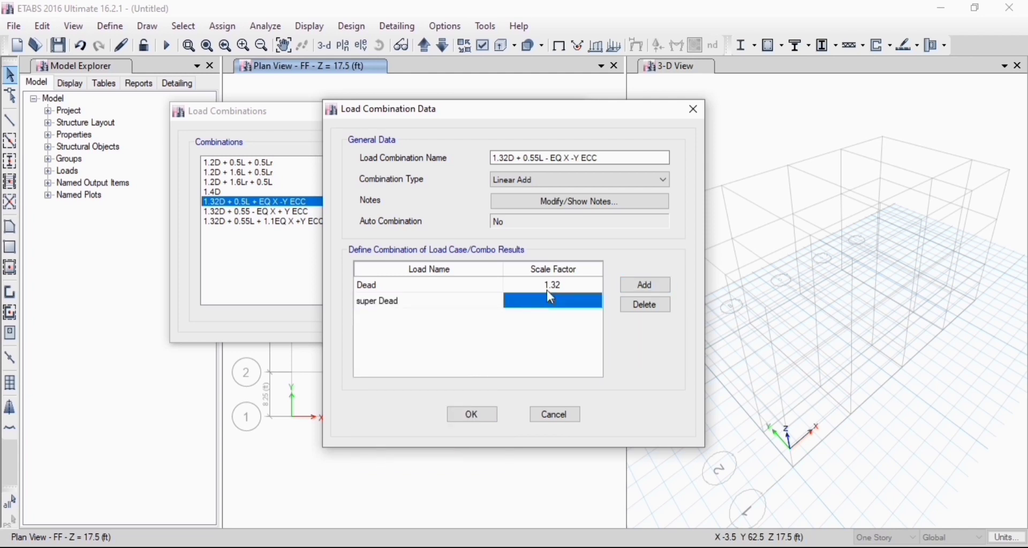
pyautogui.write('1.32')
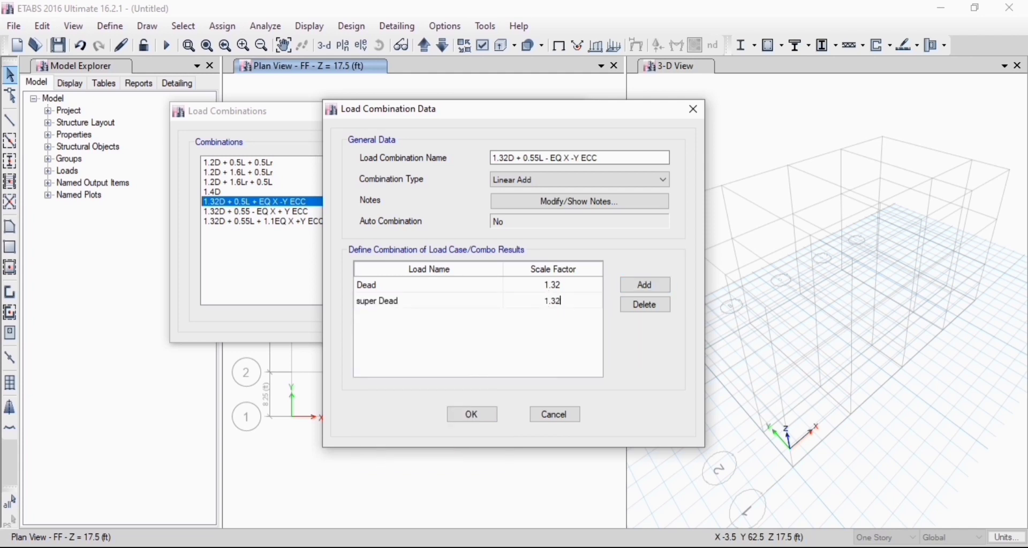
# Add the Live load with a scale factor of 0.55 to the 1.32D + 0.55L - EQ X -Y ECC combination
pyautogui.click(644, 286)
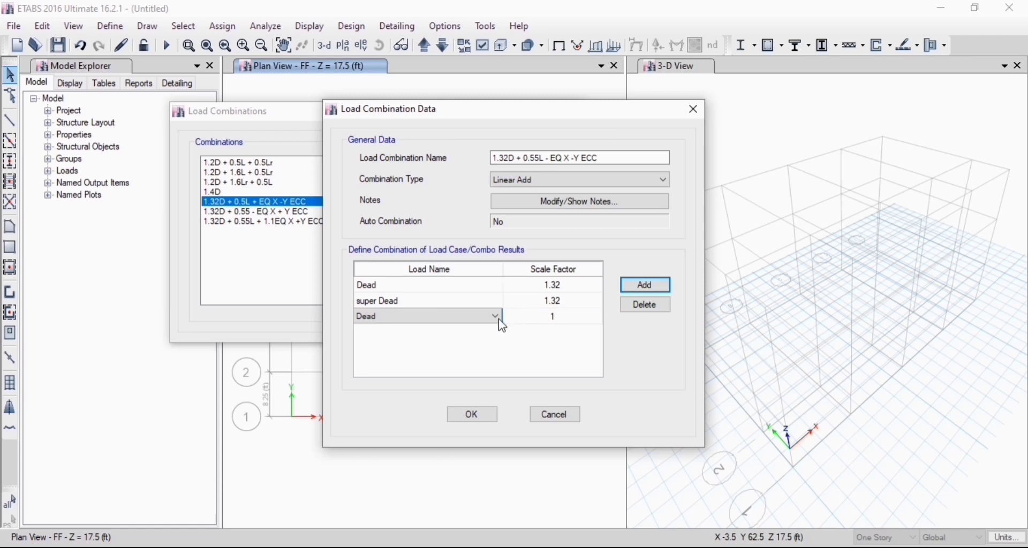
pyautogui.click(495, 316)
pyautogui.click(375, 409)
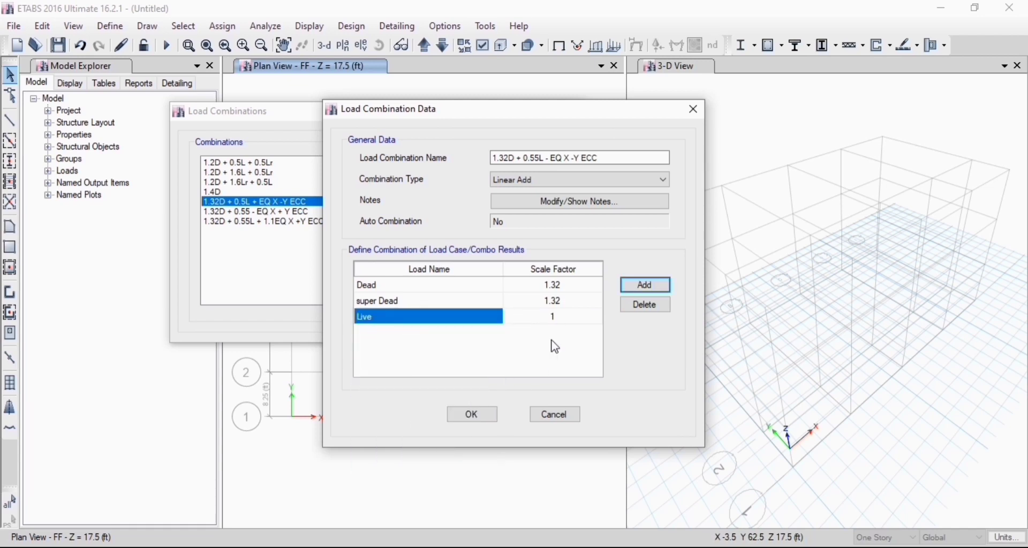
pyautogui.click(566, 323)
pyautogui.write('0.')
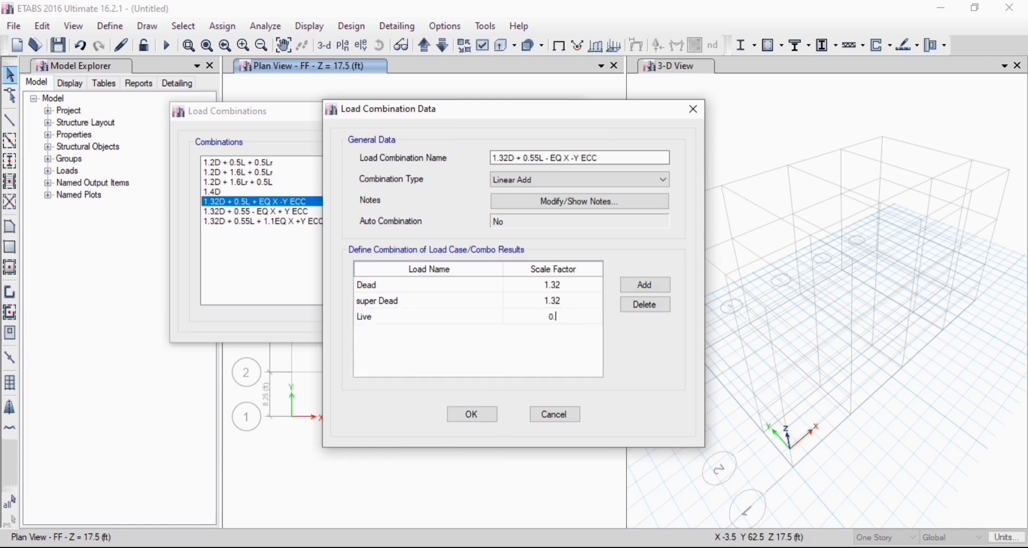
pyautogui.write('55')
# Add the EQ X -Y ECC load with a scale factor of -1 and save the combination
pyautogui.click(643, 290)
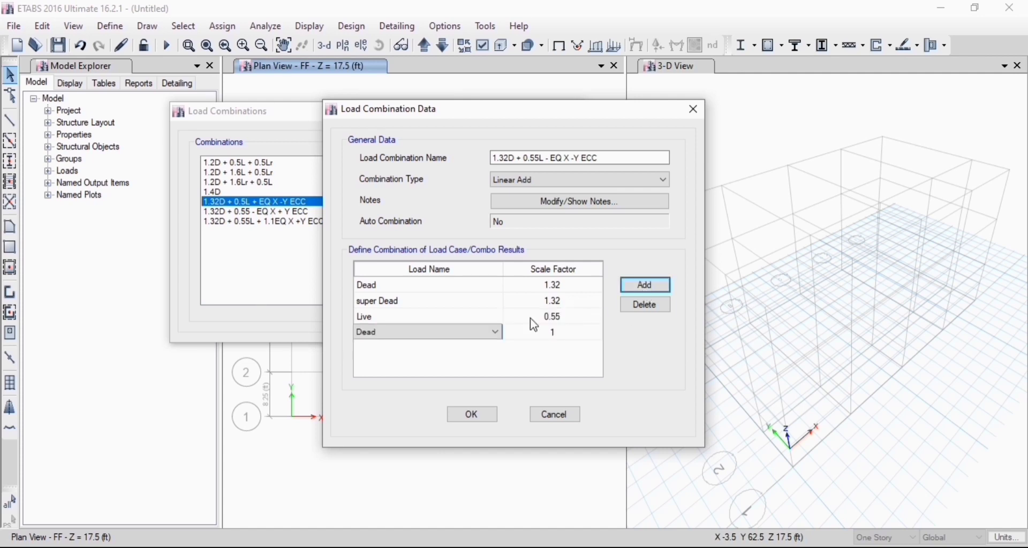
pyautogui.click(453, 334)
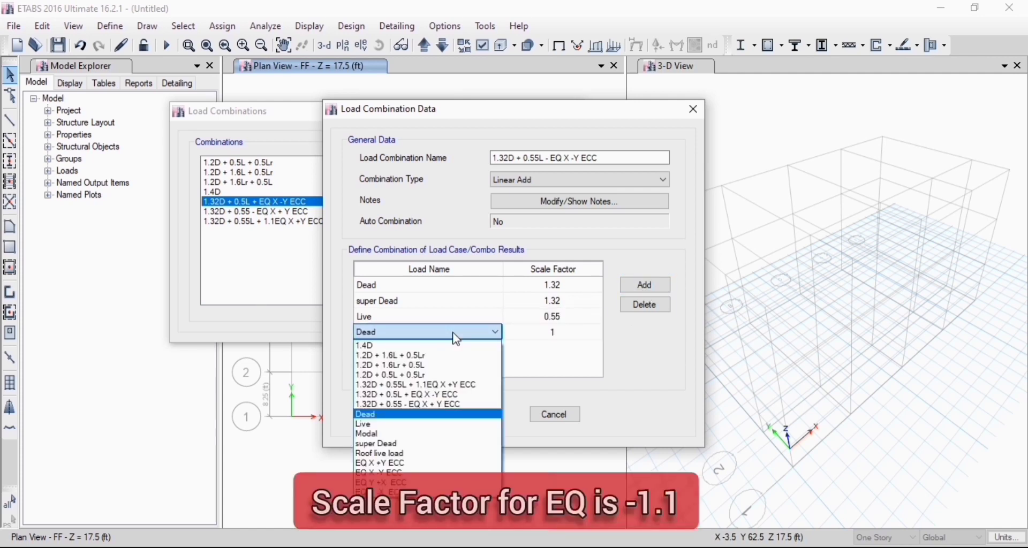
pyautogui.click(436, 474)
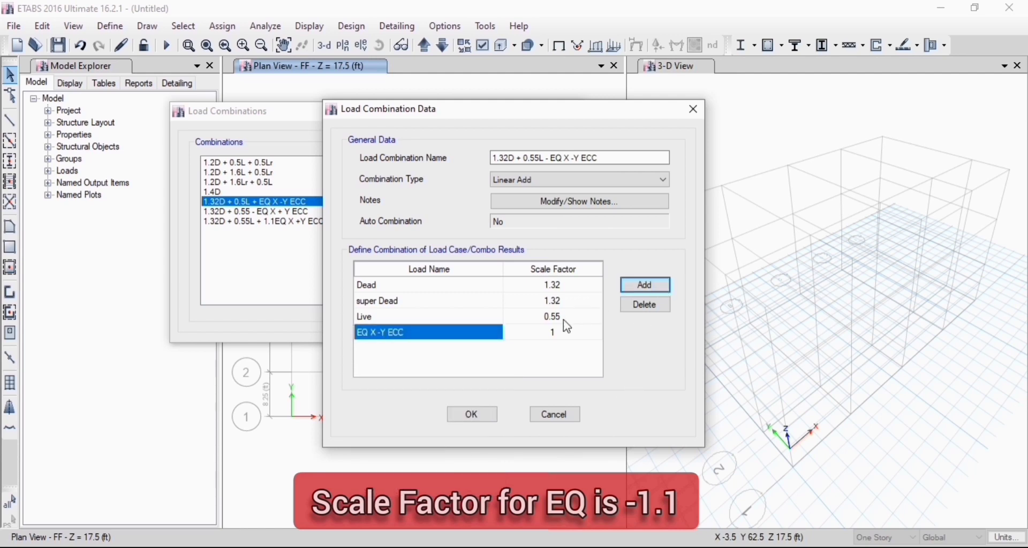
pyautogui.click(550, 333)
pyautogui.click(551, 333)
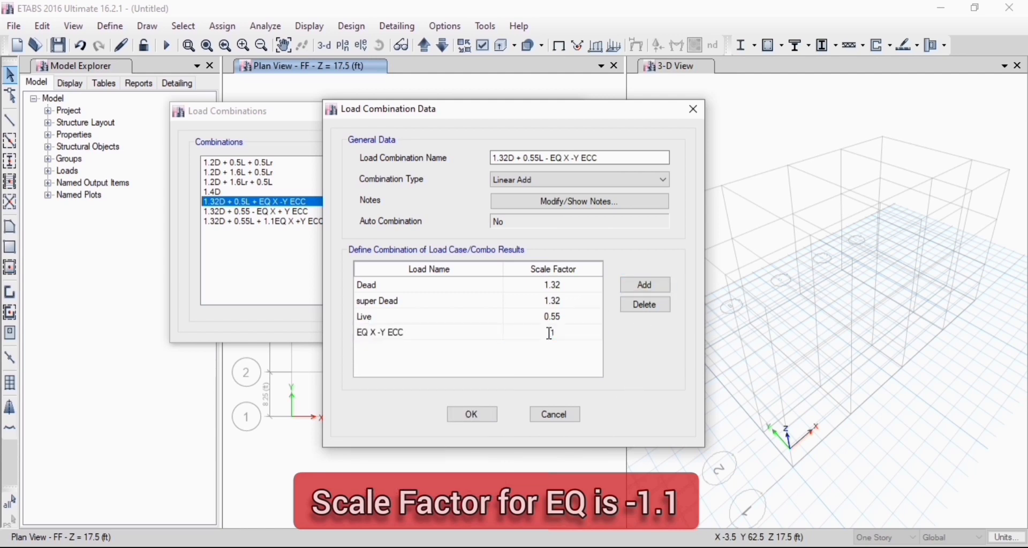
pyautogui.write('-')
pyautogui.click(477, 415)
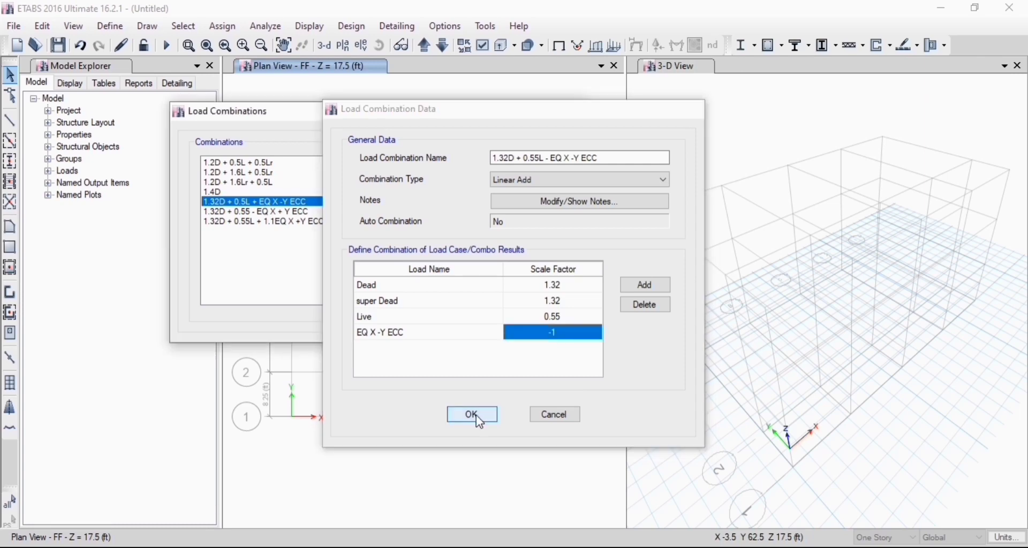
# Create another load combination named 1.32D + 0.55L + 1.1EQY + X ECC
pyautogui.click(443, 167)
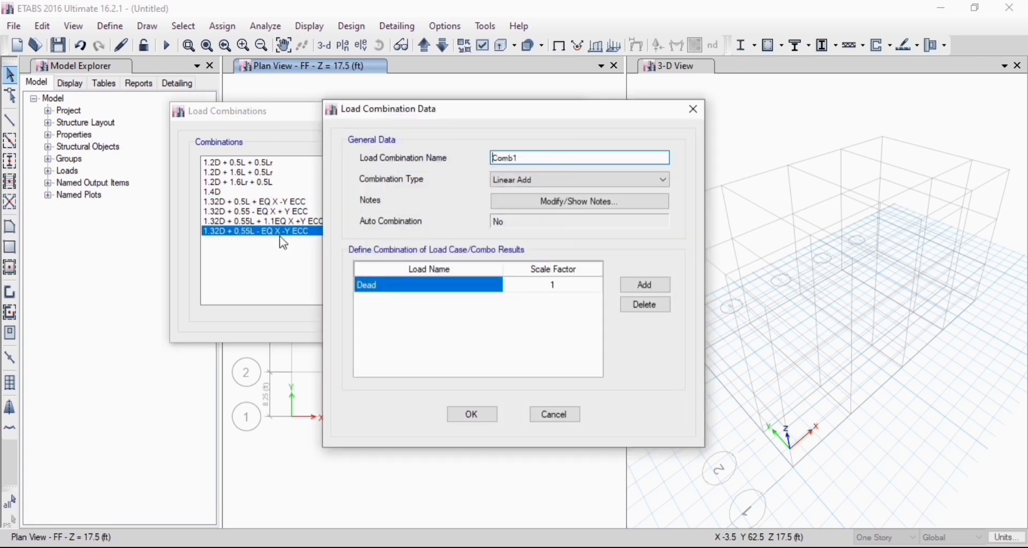
pyautogui.click(539, 157)
pyautogui.press('BackSpace')
pyautogui.press('BackSpace')
pyautogui.press('BackSpace')
pyautogui.press('BackSpace')
pyautogui.write('1.32D + 0.5')
pyautogui.write('5L + EQ')
pyautogui.write('Y + X ECC')
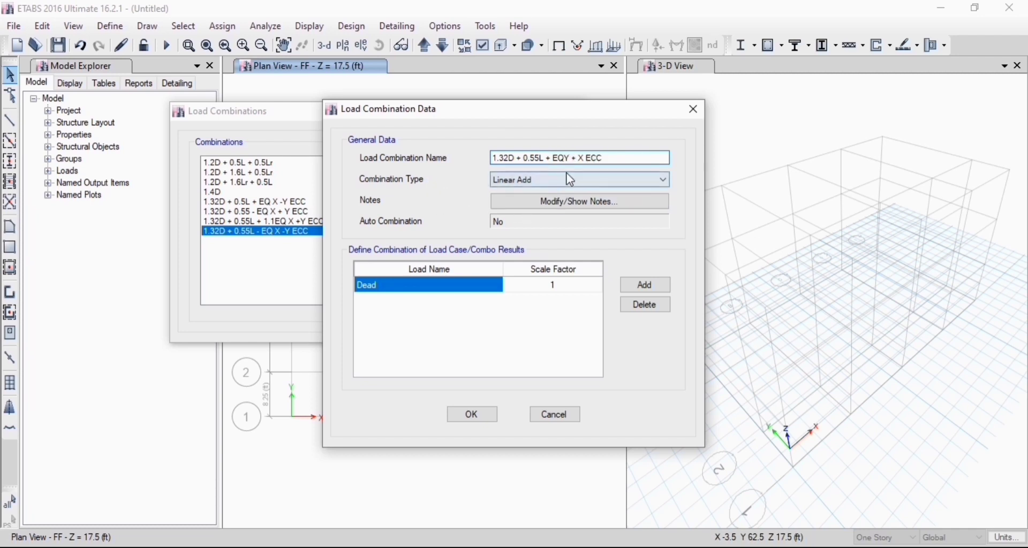
pyautogui.click(565, 286)
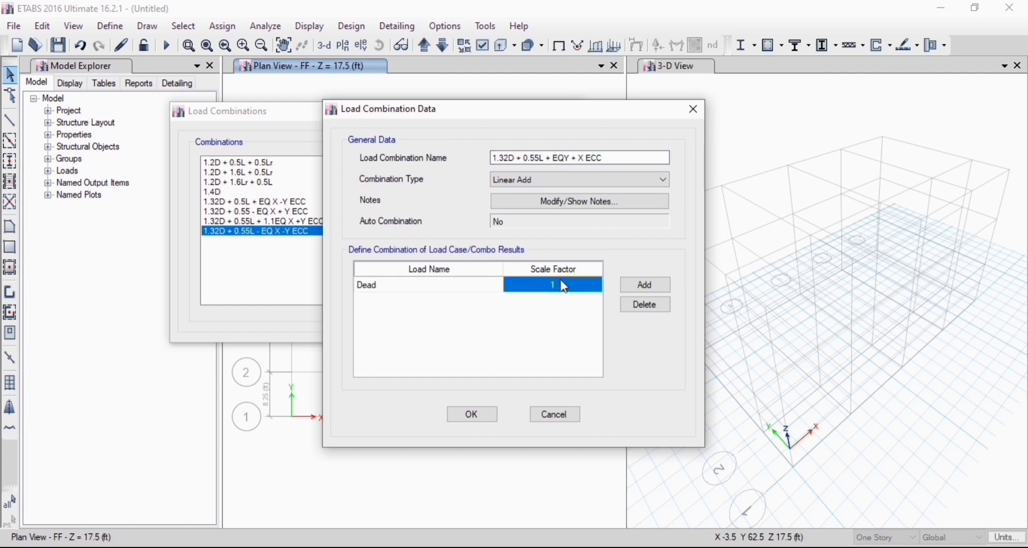
pyautogui.click(553, 158)
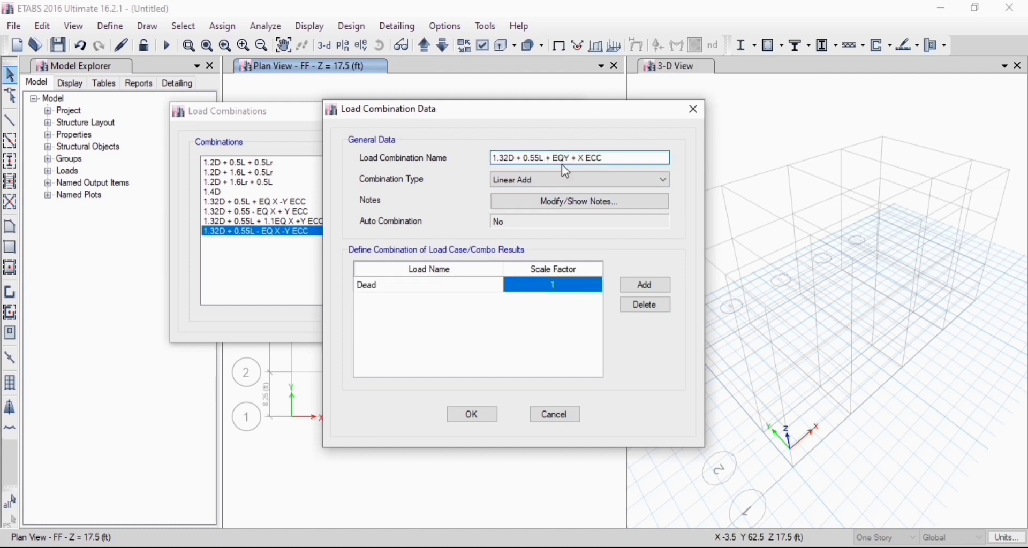
pyautogui.write('1.1')
# Set the Dead load's scale factor to 1.32 in the 1.32D + 0.55L + 1.1EQY + X ECC combination
pyautogui.click(472, 287)
pyautogui.click(552, 290)
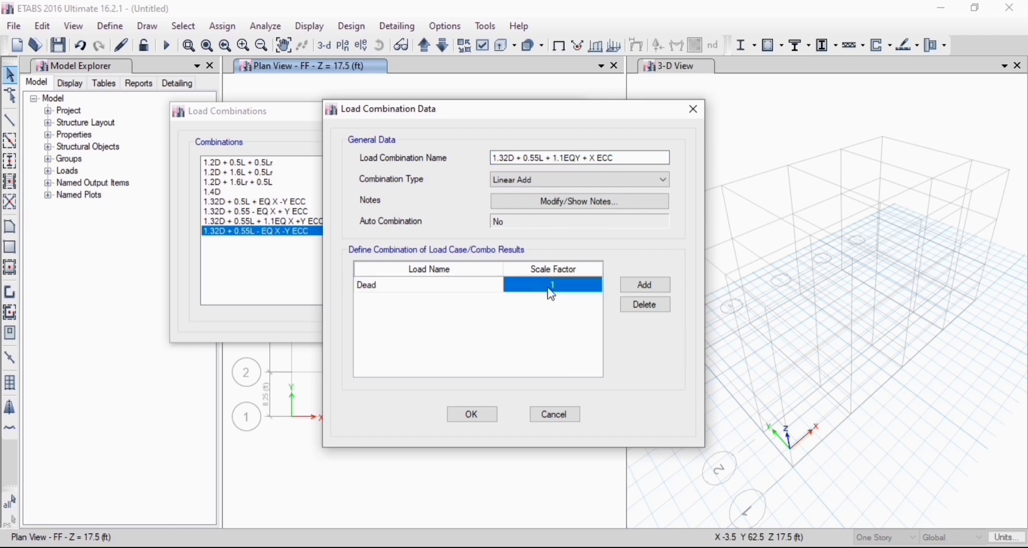
pyautogui.write('1.32')
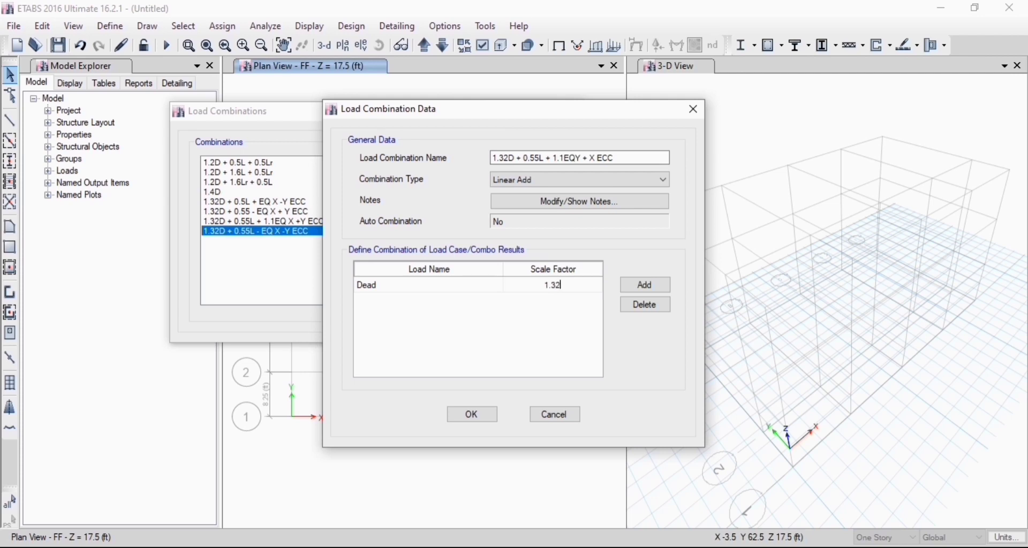
pyautogui.click(485, 288)
pyautogui.click(495, 285)
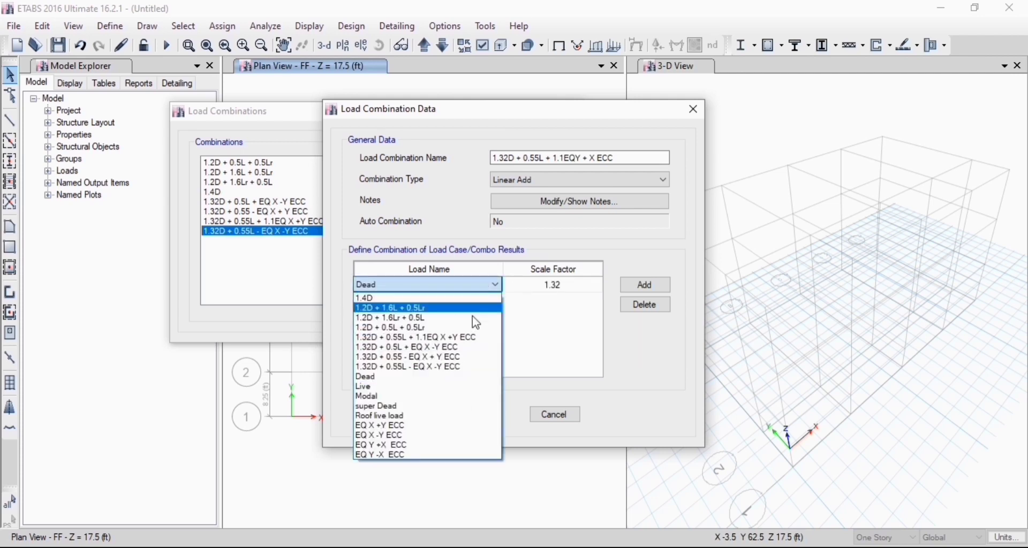
pyautogui.click(440, 407)
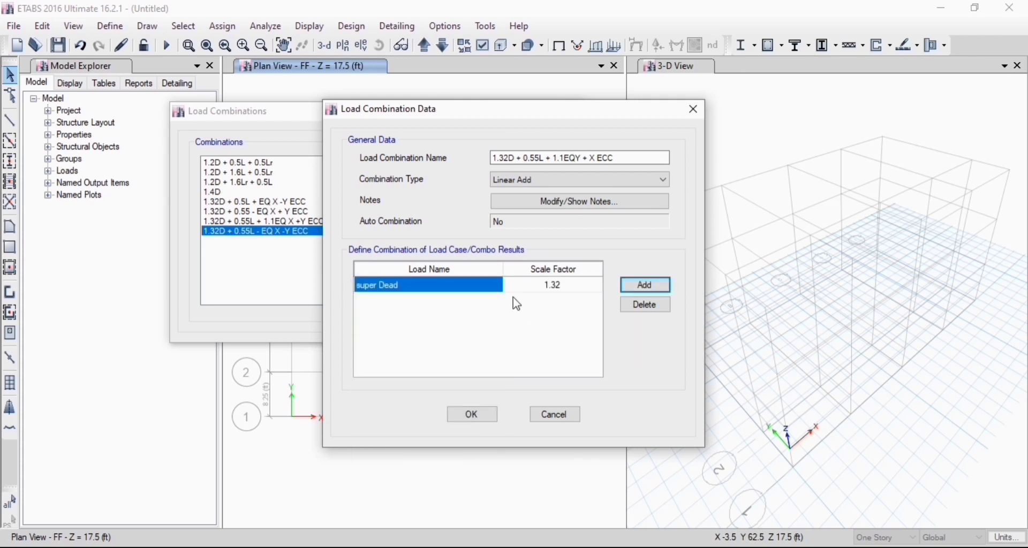
pyautogui.click(423, 292)
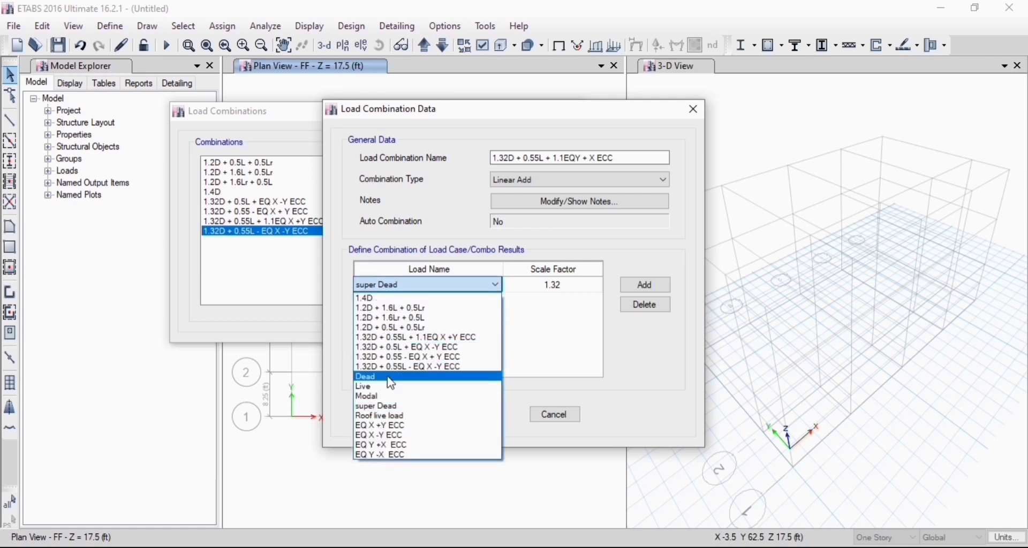
pyautogui.click(391, 378)
# Add the super Dead load with a scale factor of 1.32 to the 1.32D + 0.55L + 1.1EQY + X ECC combination
pyautogui.click(646, 285)
pyautogui.click(481, 300)
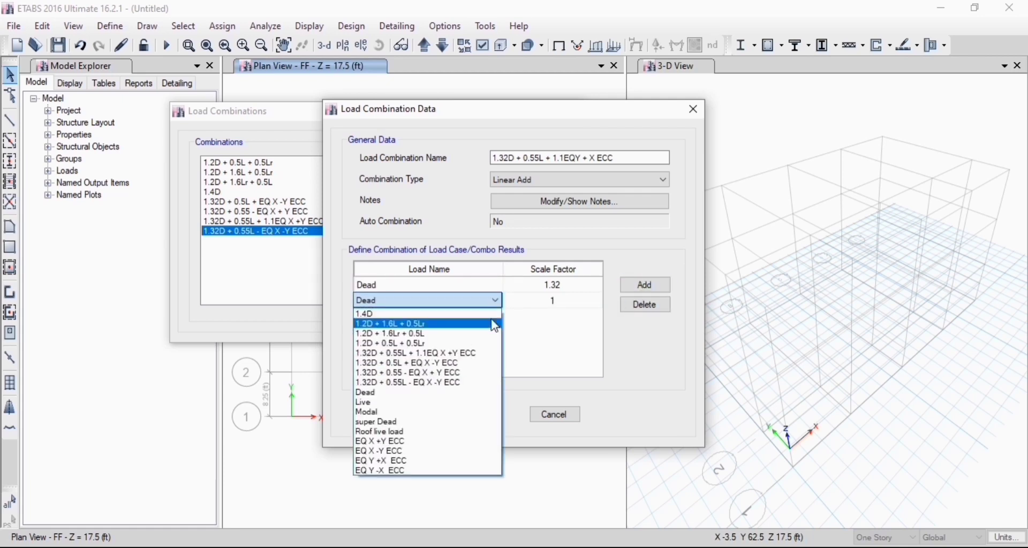
pyautogui.click(461, 423)
pyautogui.click(554, 306)
pyautogui.click(555, 306)
pyautogui.write('.32')
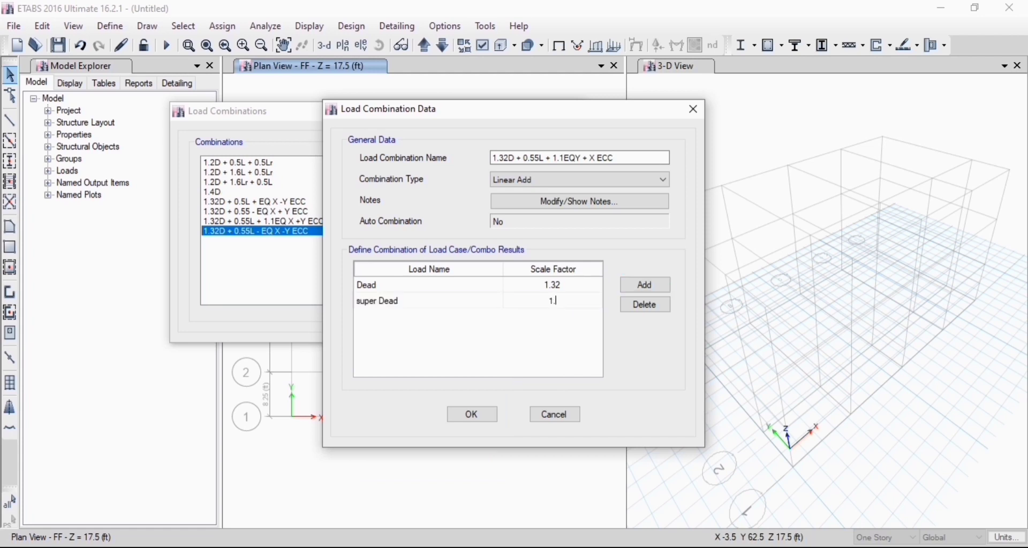
# Add the Live load with a scale factor of 0.55 to the 1.32D + 0.55L + 1.1EQY + X ECC combination
pyautogui.click(646, 285)
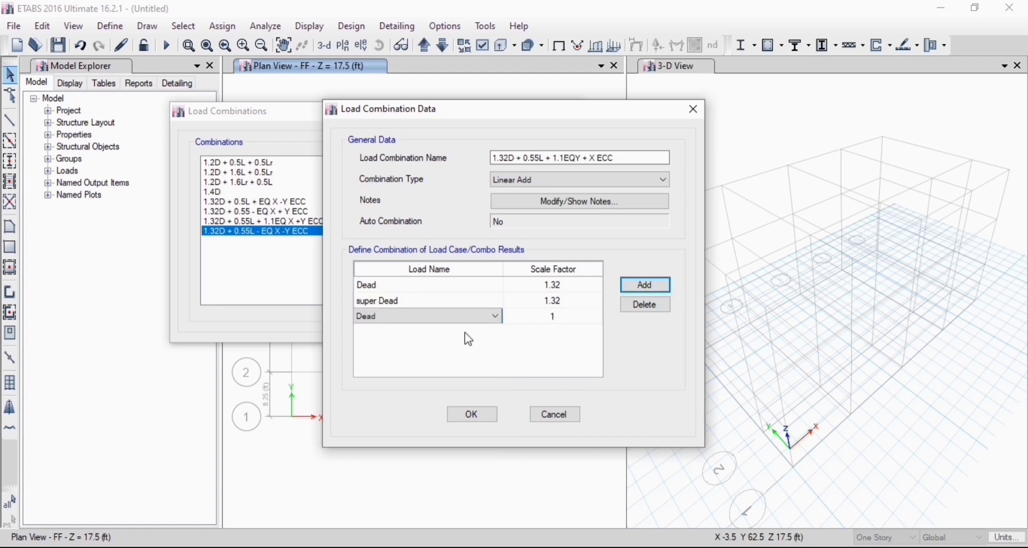
pyautogui.click(525, 320)
pyautogui.click(484, 318)
pyautogui.click(490, 318)
pyautogui.click(451, 422)
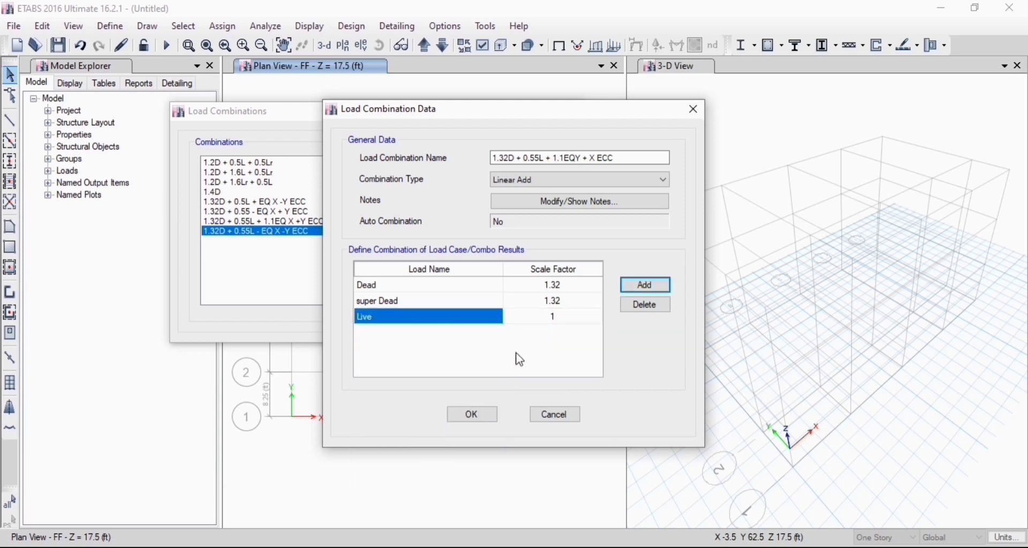
pyautogui.click(540, 321)
pyautogui.write('0.55')
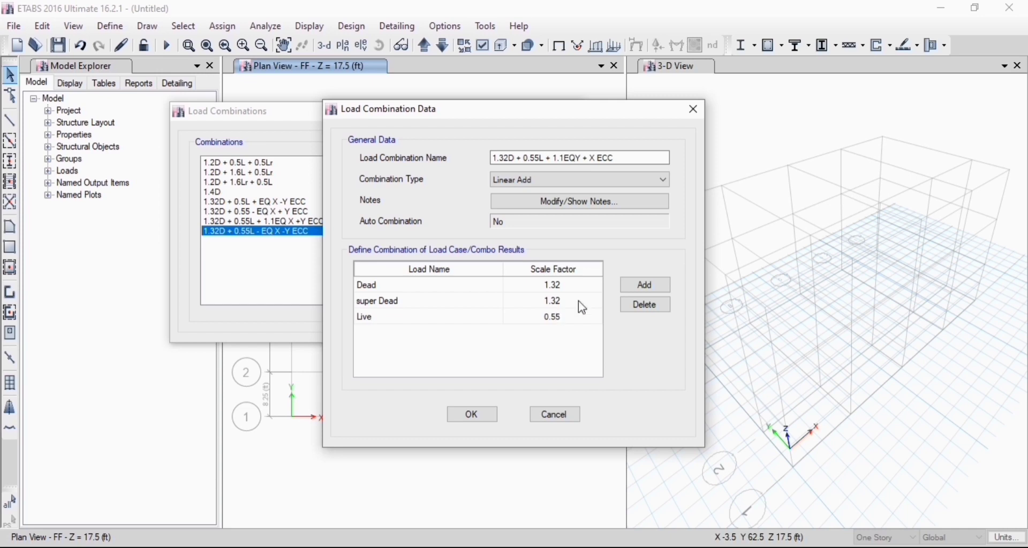
# Add the EQ Y +X ECC load with a scale factor of 1.1 and save the combination
pyautogui.click(629, 285)
pyautogui.click(427, 333)
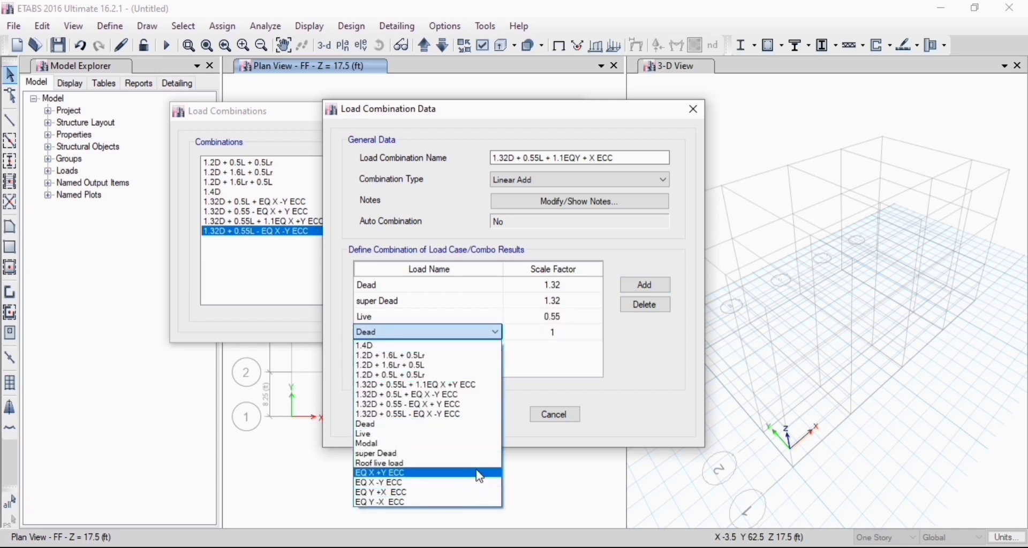
pyautogui.click(480, 493)
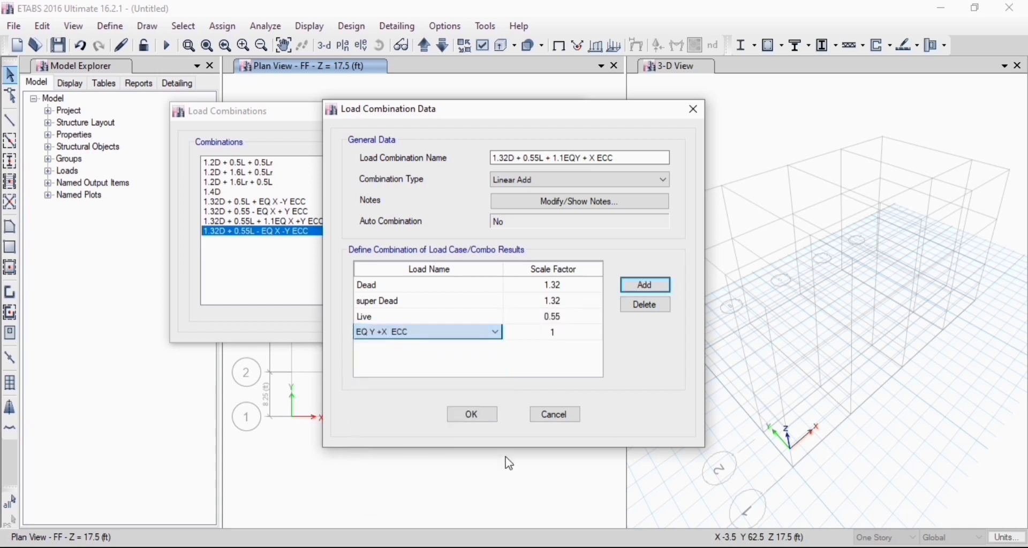
pyautogui.click(567, 334)
pyautogui.click(571, 338)
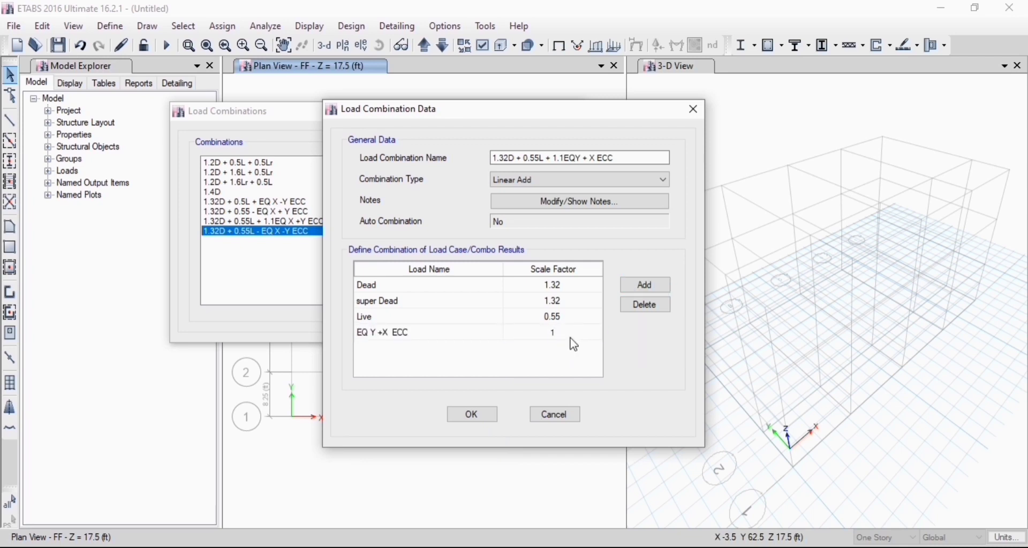
pyautogui.click(471, 416)
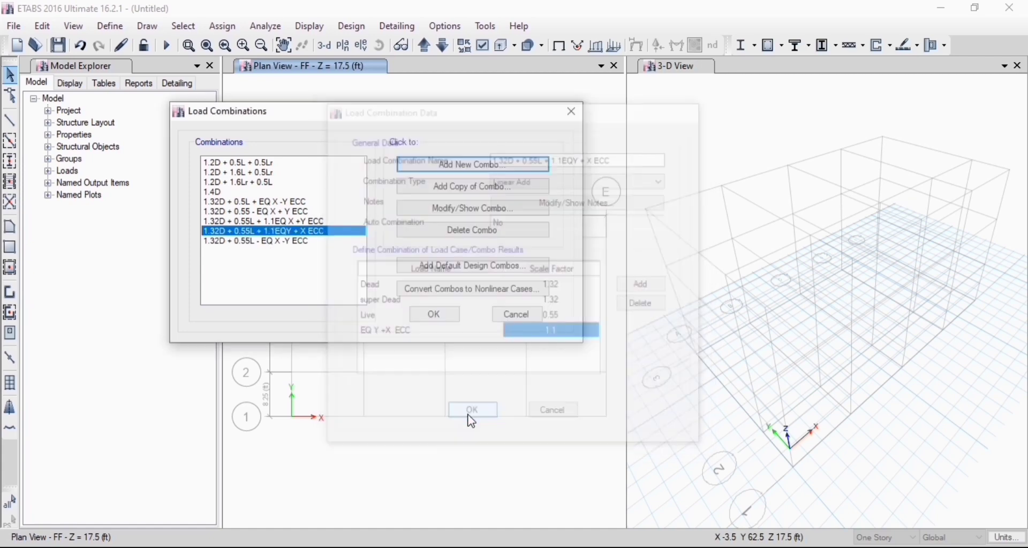
# Set the EQ X -Y ECC scale factor to 1.1 in the 1.32D + 0.5L + EQ X -Y ECC combination and save it
pyautogui.doubleClick(301, 203)
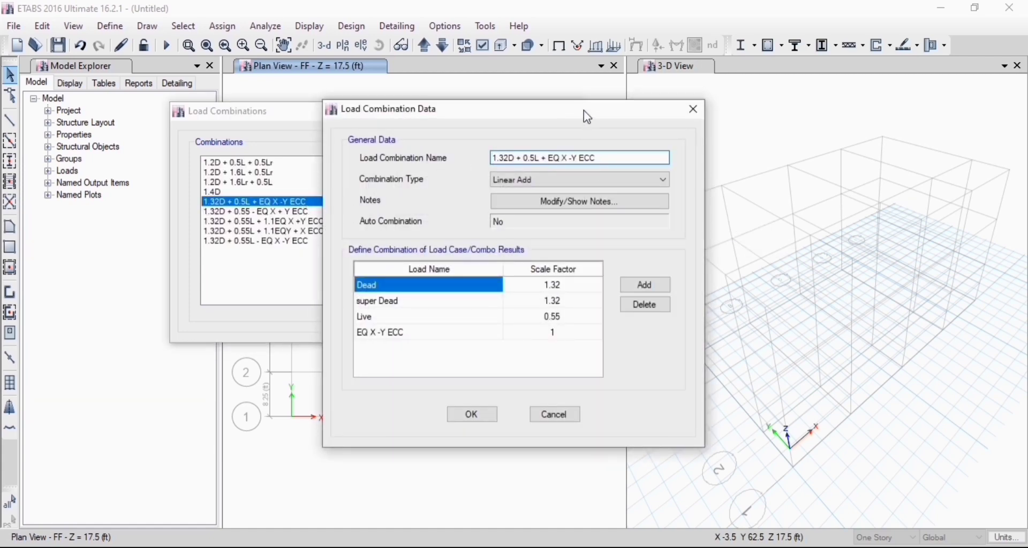
pyautogui.click(547, 332)
pyautogui.click(548, 331)
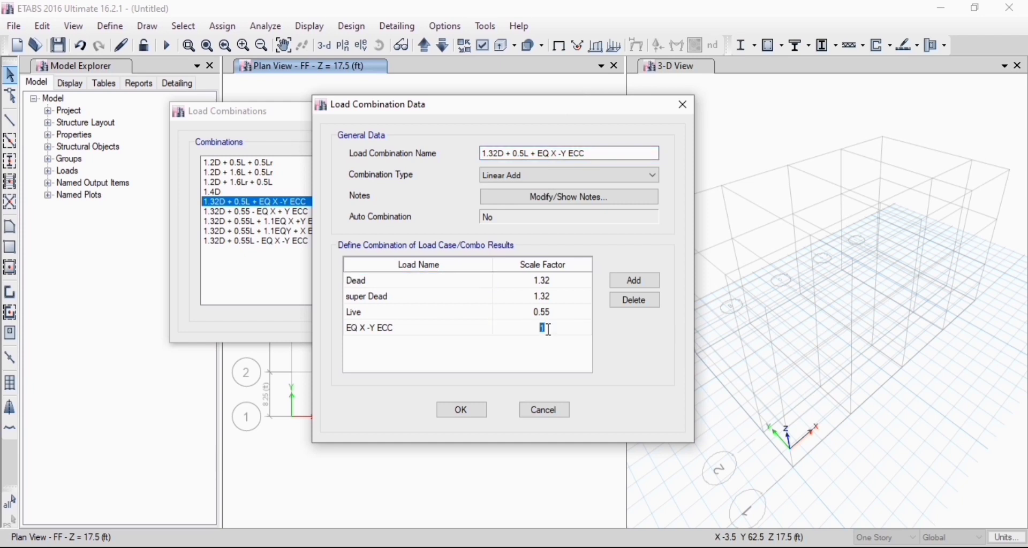
pyautogui.click(549, 330)
pyautogui.write('.1')
pyautogui.click(461, 409)
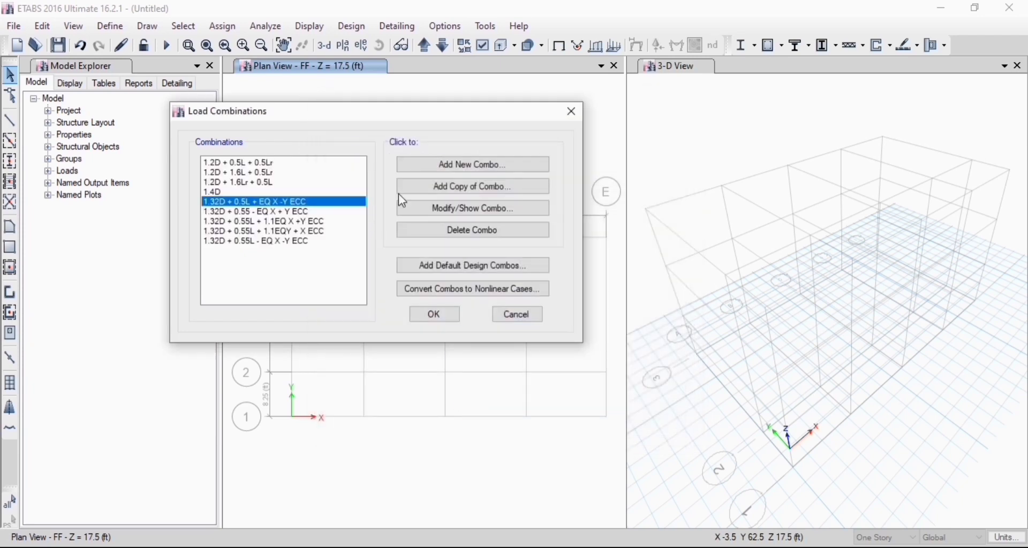
# Rename the 1.32D + 0.5L + EQ X -Y ECC combination as 1.32D + 0.5L + 1.1EQ X -Y ECC
pyautogui.doubleClick(276, 201)
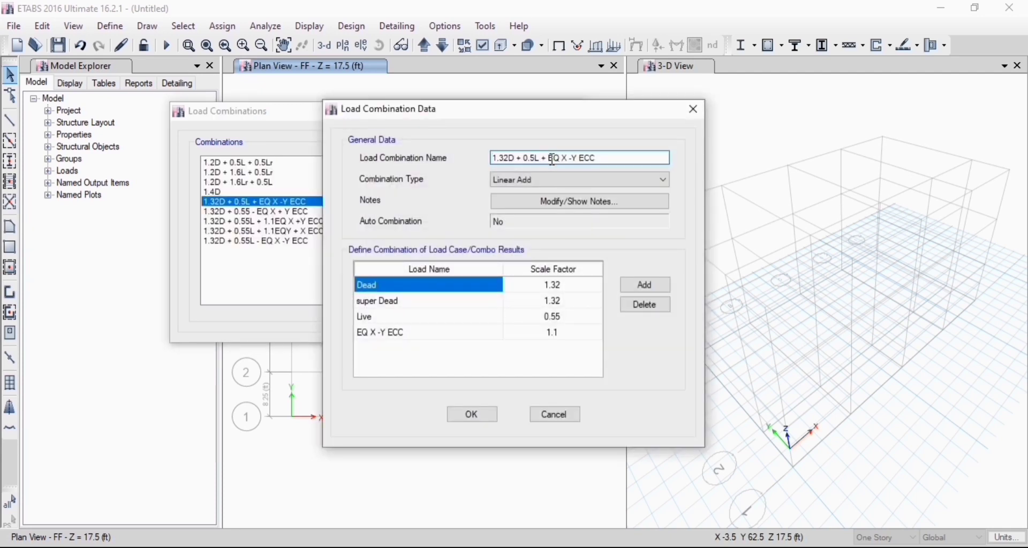
pyautogui.click(553, 158)
pyautogui.write('1.1')
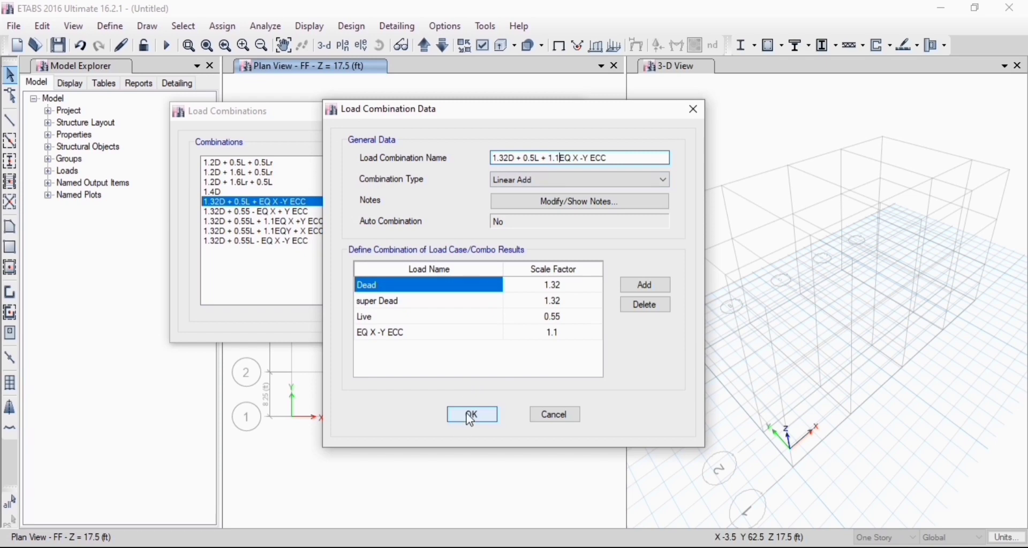
pyautogui.click(471, 416)
# Rename the 1.32D + 0.55 - EQ X + Y ECC combination as 1.32D + 0.55 - 1.1EQ X + Y ECC and set its seismic scale factor to -1.1
pyautogui.doubleClick(296, 214)
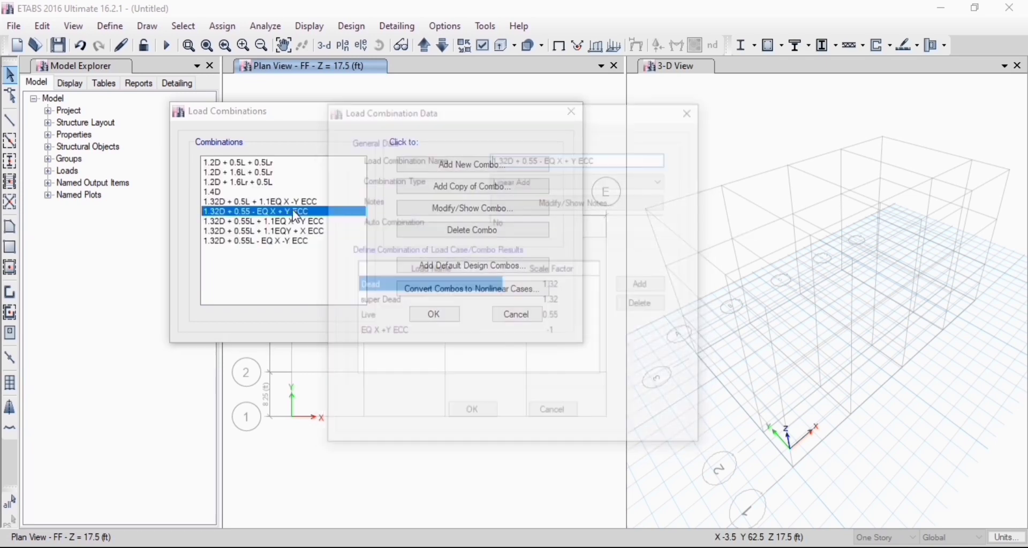
pyautogui.click(545, 157)
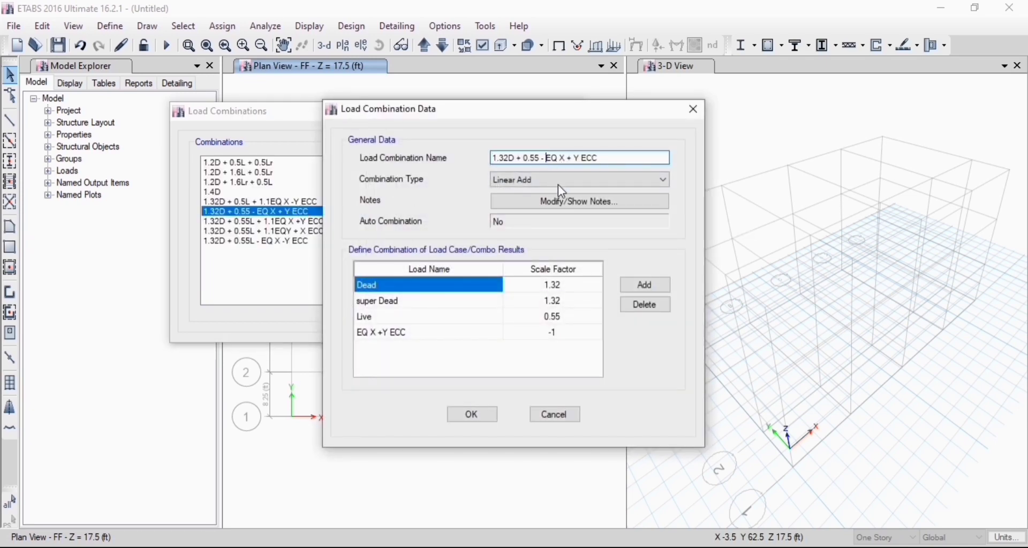
pyautogui.write('1.1')
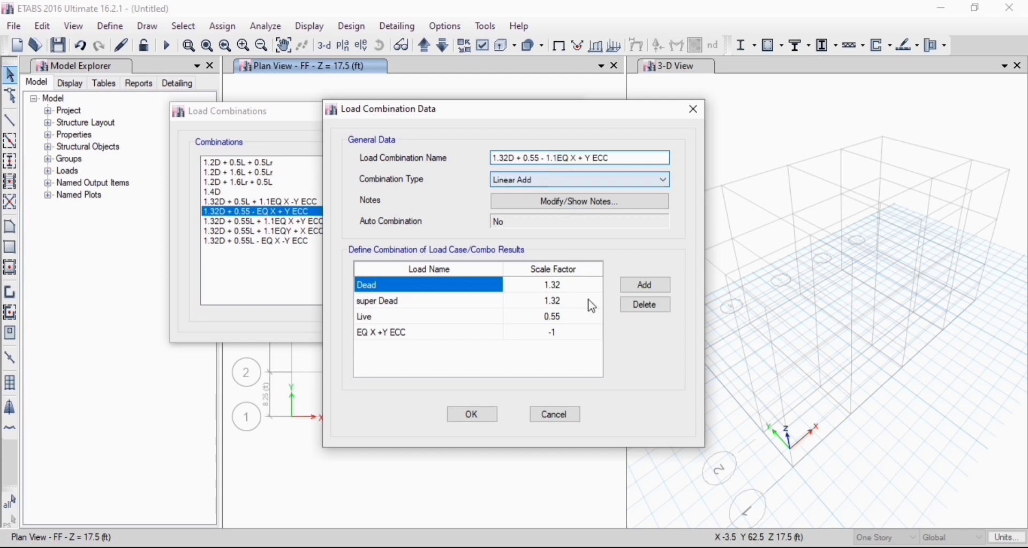
pyautogui.click(572, 337)
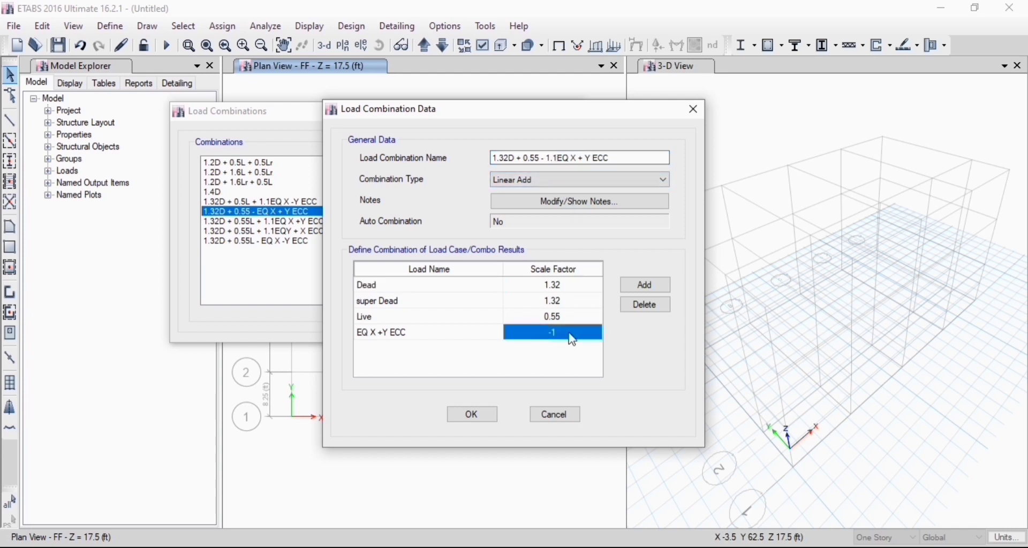
pyautogui.click(571, 335)
pyautogui.click(572, 333)
pyautogui.write('.1')
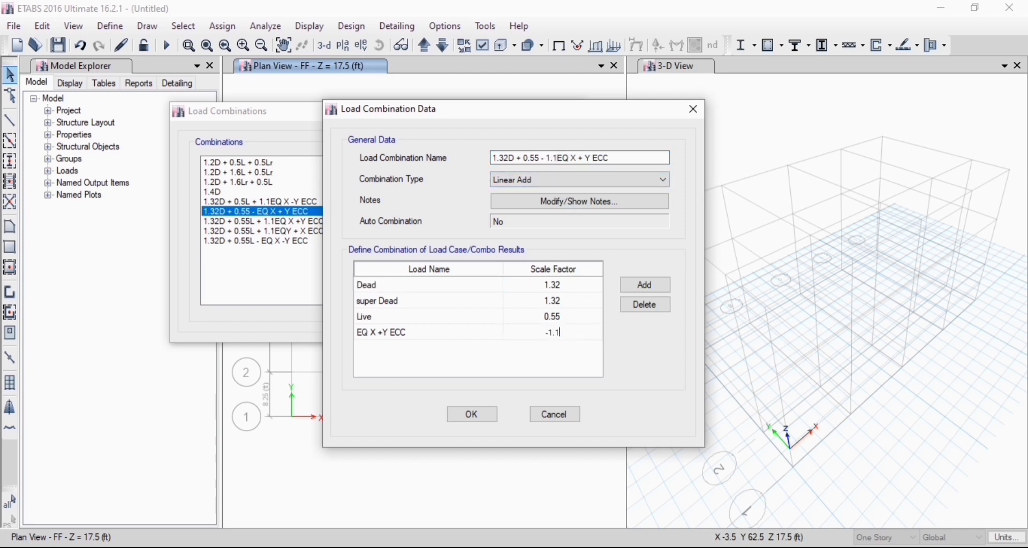
pyautogui.click(471, 415)
# Set the EQ X +Y ECC scale factor to 1.1 in the 1.32D + 0.55L + 1.1EQ X +Y ECC combination and save it
pyautogui.click(303, 221)
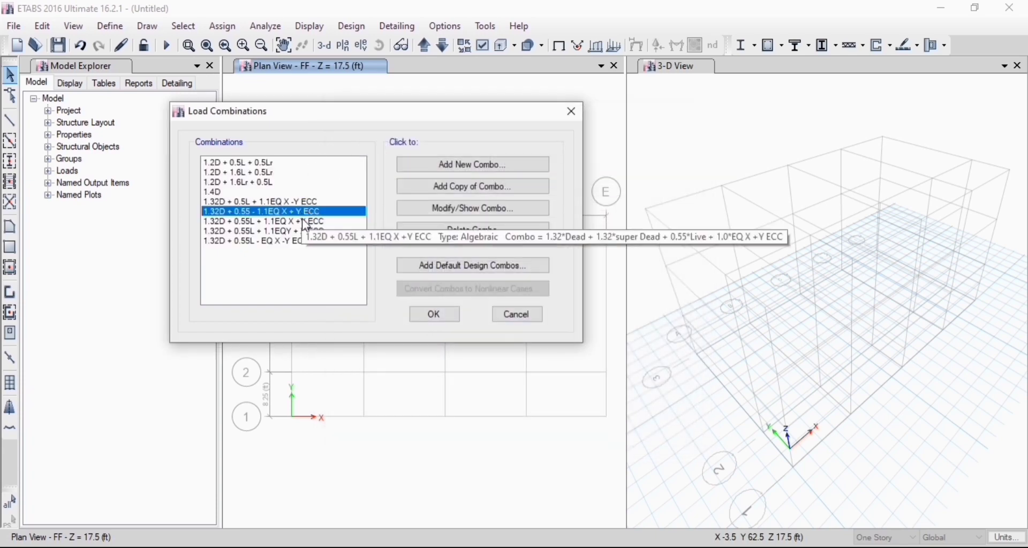
pyautogui.doubleClick(338, 221)
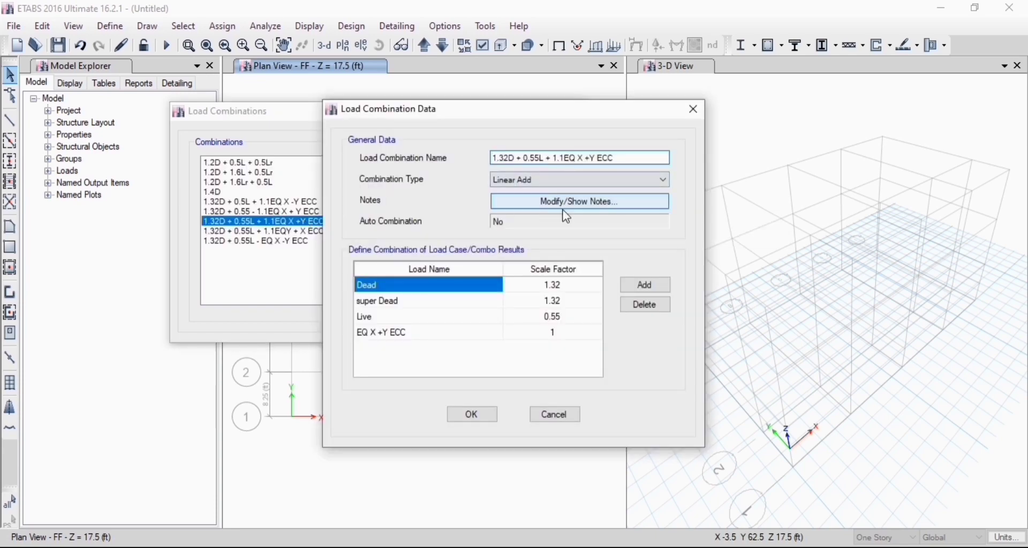
pyautogui.click(576, 332)
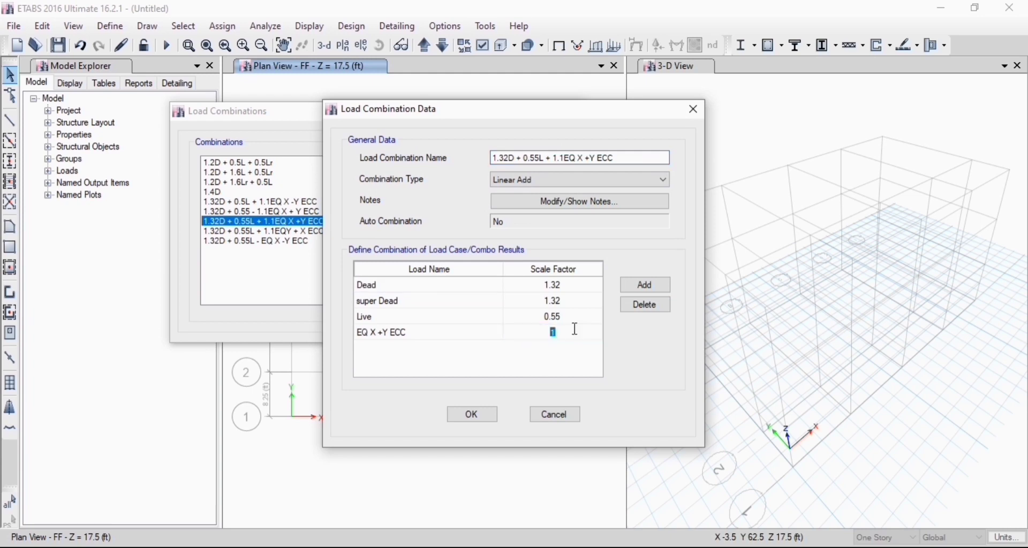
pyautogui.write('.1')
pyautogui.click(473, 413)
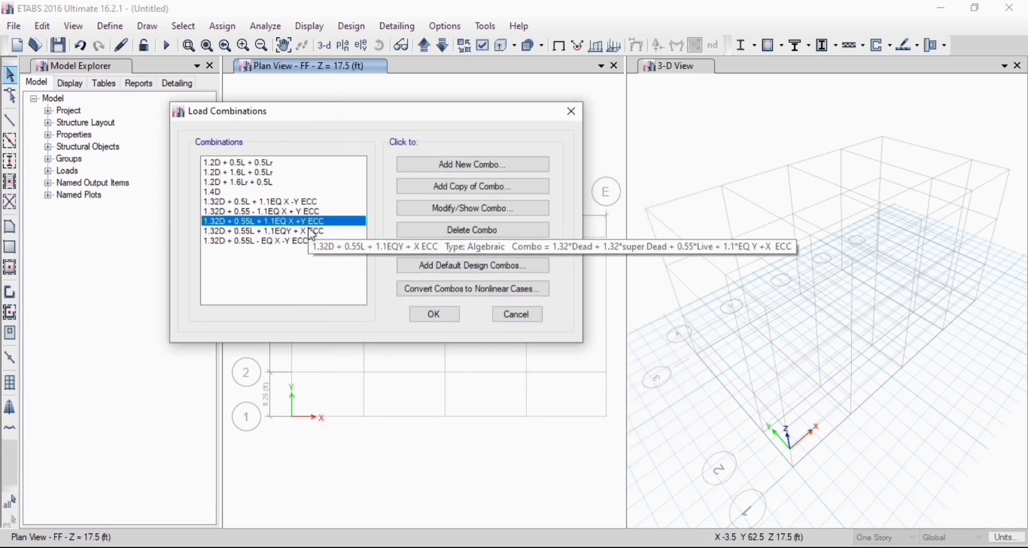
# Review the names and seismic scale factors of the four load combinations that include 1.1EQ
pyautogui.click(259, 231)
pyautogui.click(452, 207)
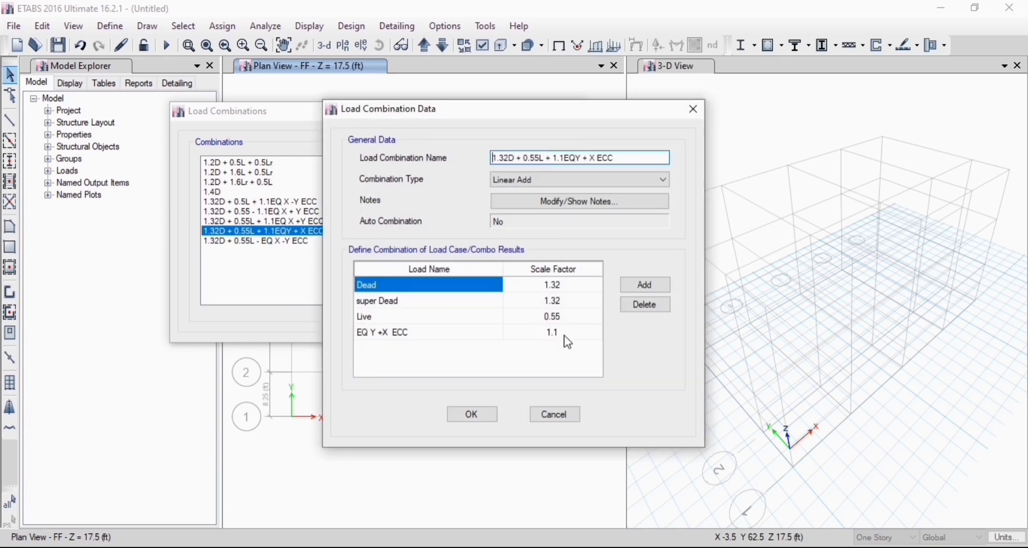
pyautogui.click(483, 419)
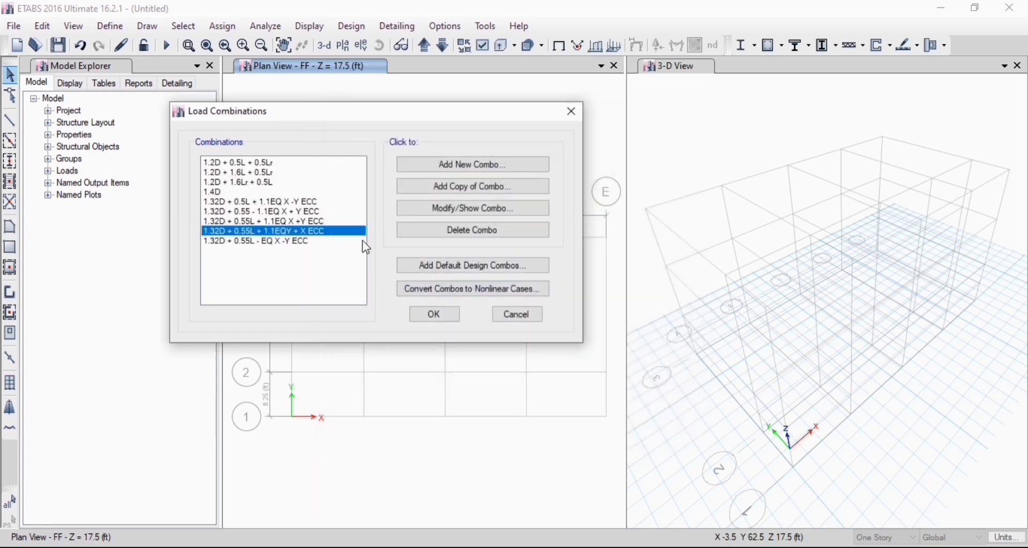
pyautogui.doubleClick(313, 223)
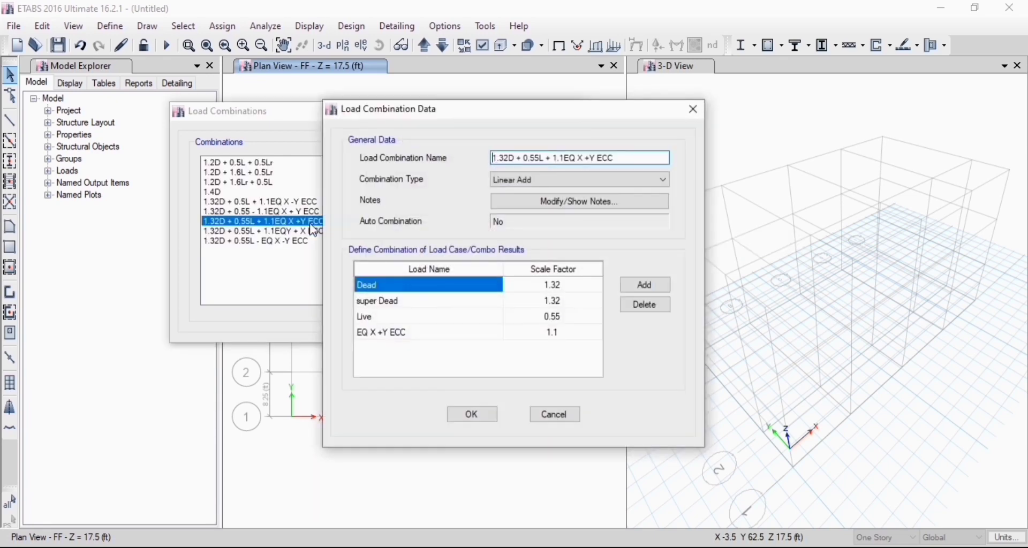
pyautogui.click(693, 109)
pyautogui.click(275, 212)
pyautogui.doubleClick(279, 216)
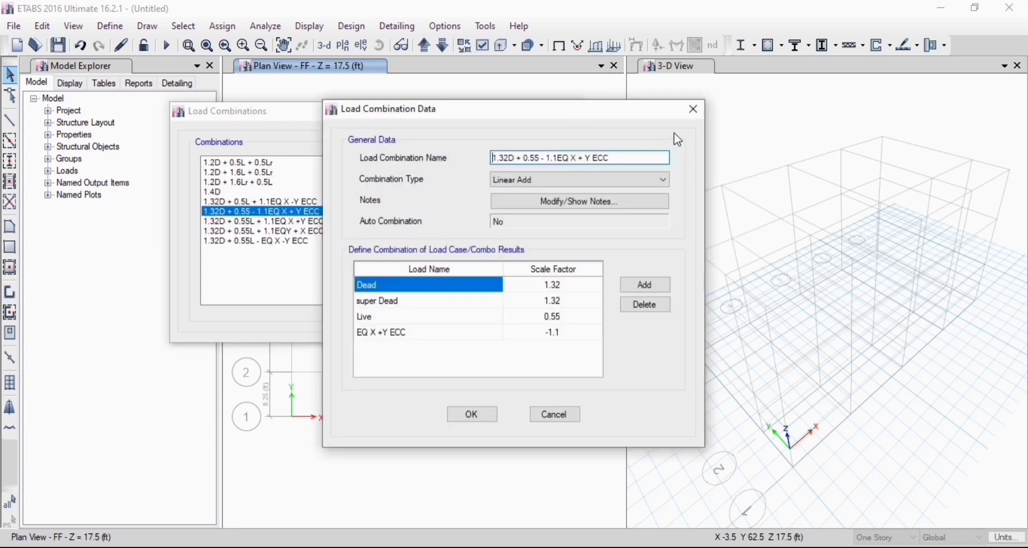
pyautogui.click(693, 109)
pyautogui.click(295, 192)
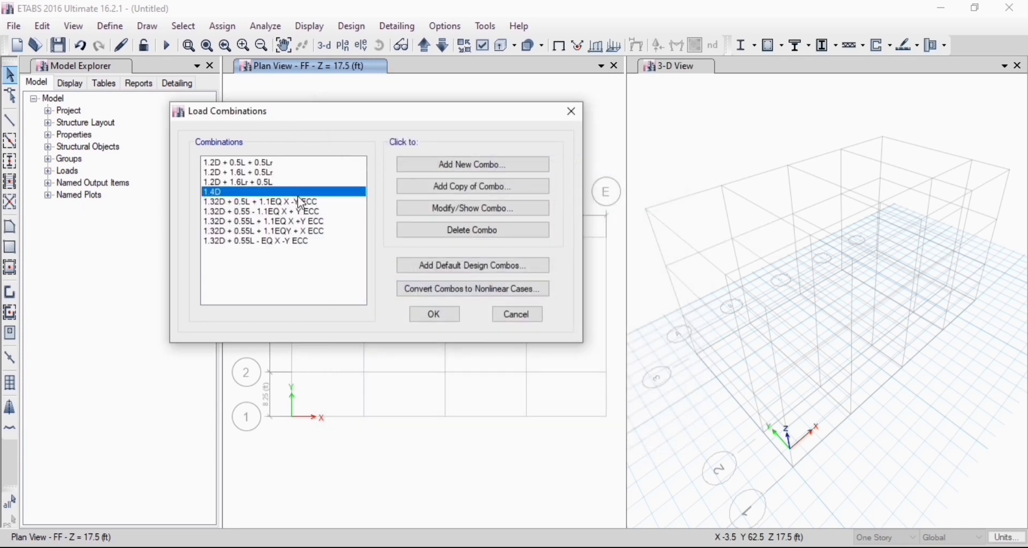
pyautogui.doubleClick(298, 202)
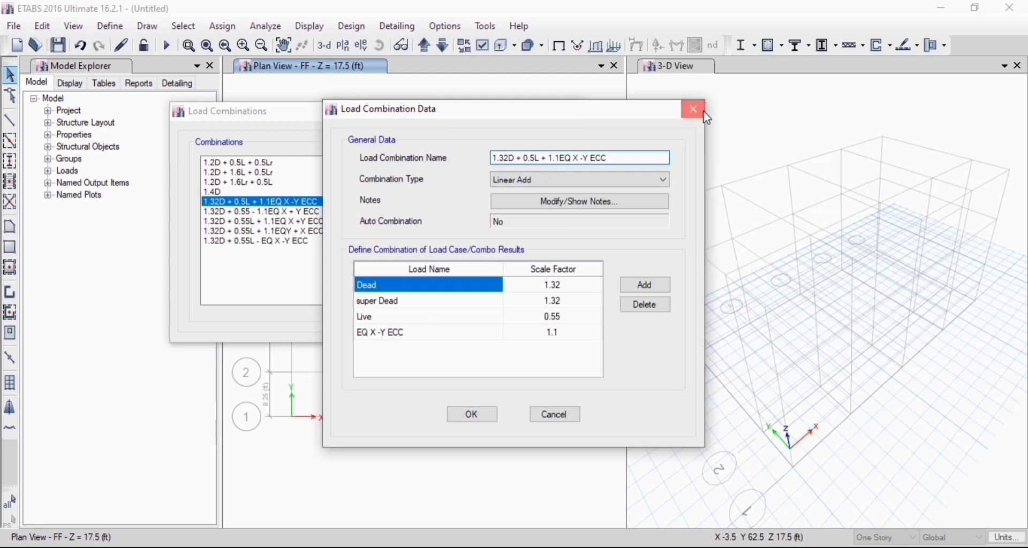
pyautogui.click(693, 109)
# Set the seismic scale factor to -1.1 in the 1.32D + 0.55L - EQ X -Y ECC combination and rename it 1.32D + 0.55L - 1.1EQ X -Y ECC
pyautogui.doubleClick(255, 244)
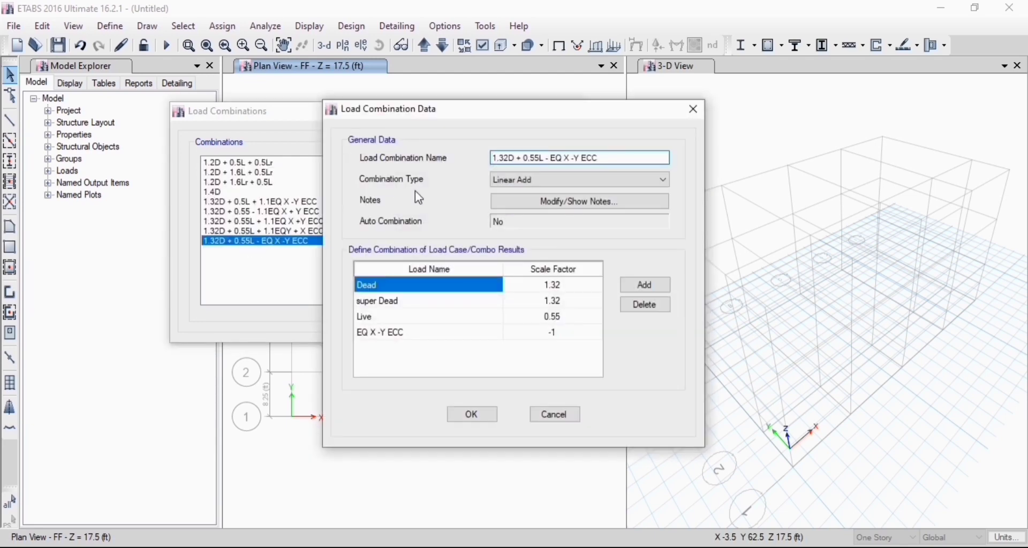
pyautogui.click(560, 337)
pyautogui.click(561, 337)
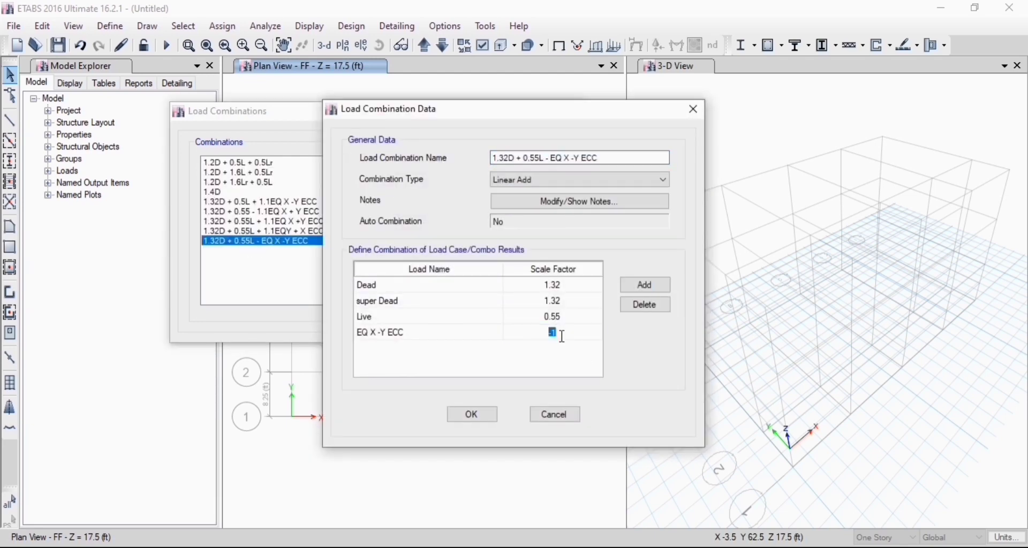
pyautogui.click(562, 336)
pyautogui.write('.1')
pyautogui.click(554, 158)
pyautogui.write('1.1')
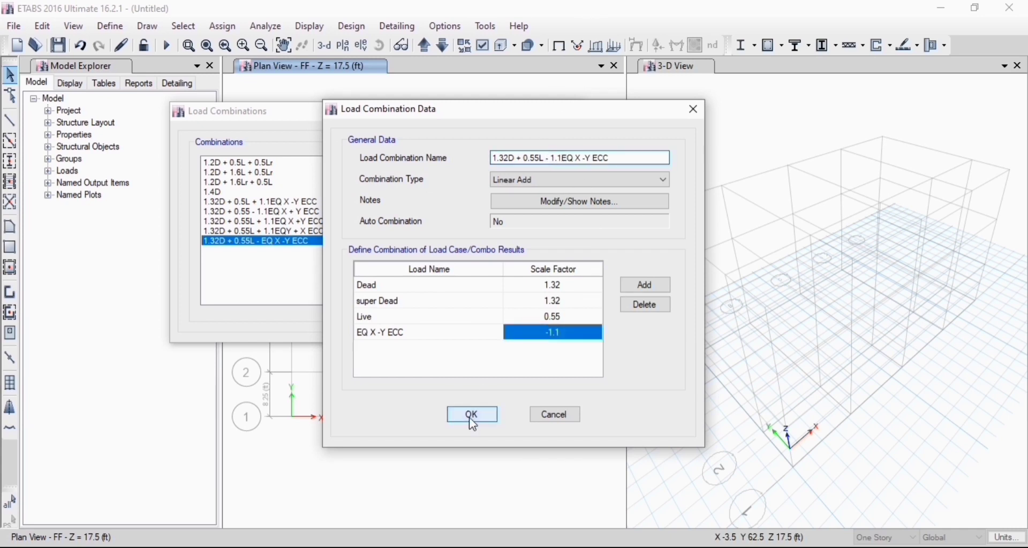
pyautogui.click(472, 420)
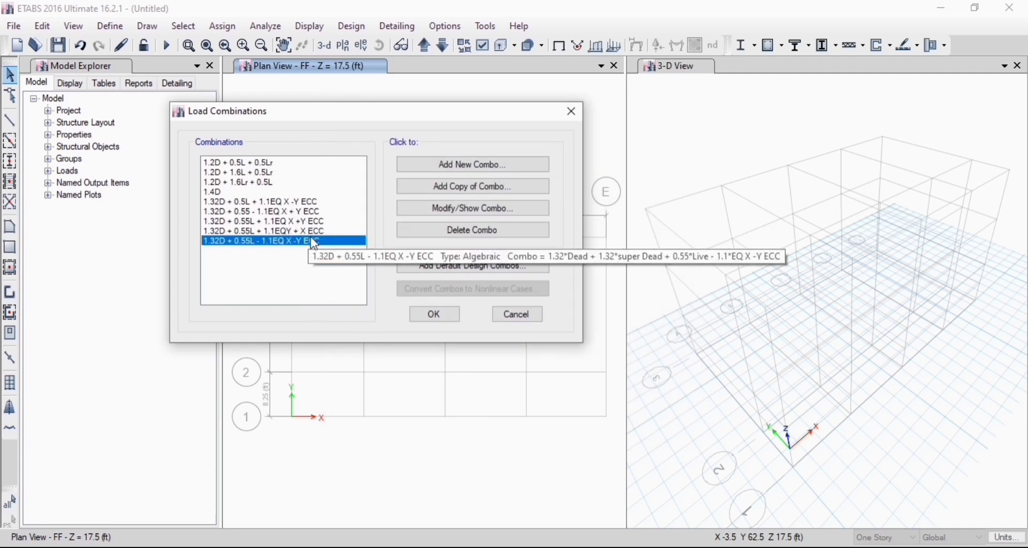
# Create a load combination named 1.32D + 0.55L + 1.1EQ Y -X ECC and set its Dead scale factor to 1.32
pyautogui.click(484, 165)
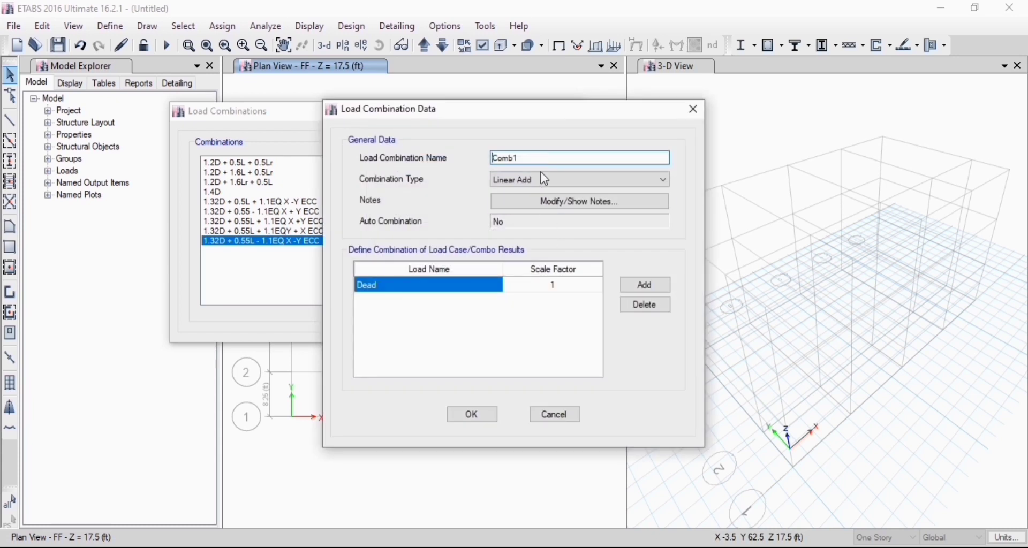
pyautogui.press('BackSpace')
pyautogui.press('BackSpace')
pyautogui.press('BackSpace')
pyautogui.press('BackSpace')
pyautogui.press('BackSpace')
pyautogui.write('1.32D + 0.55L + 1.1EQ Y -X ECC')
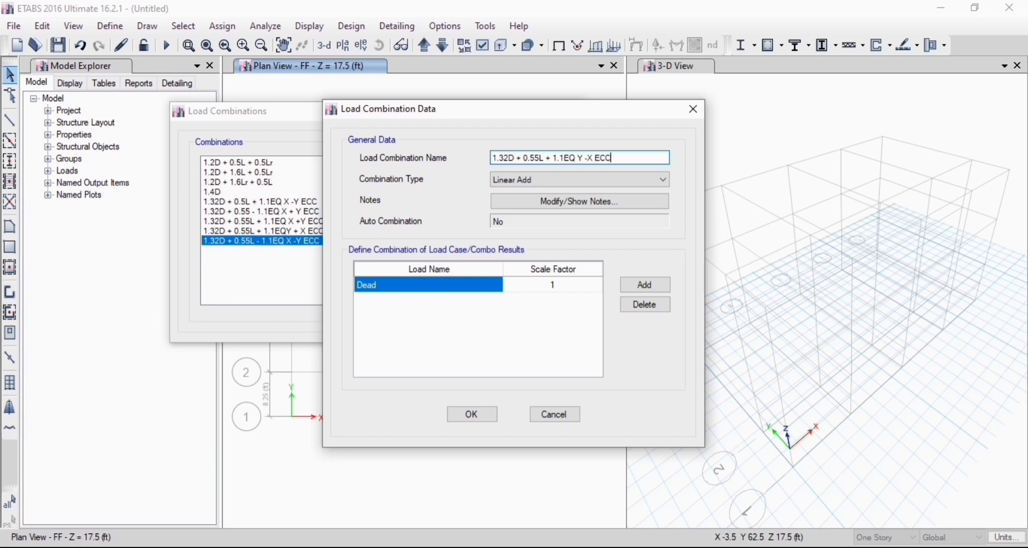
pyautogui.click(569, 286)
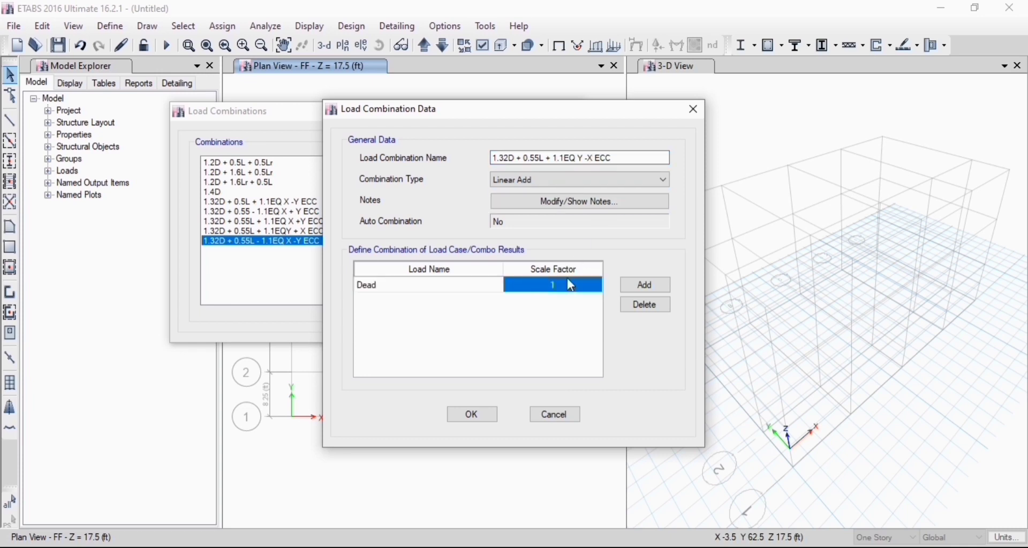
pyautogui.write('1.32')
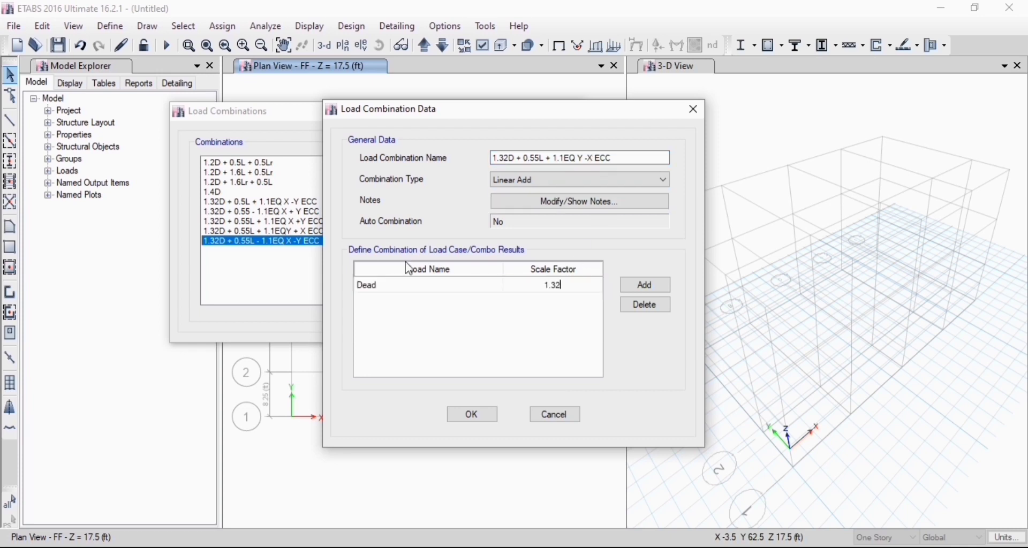
pyautogui.click(404, 284)
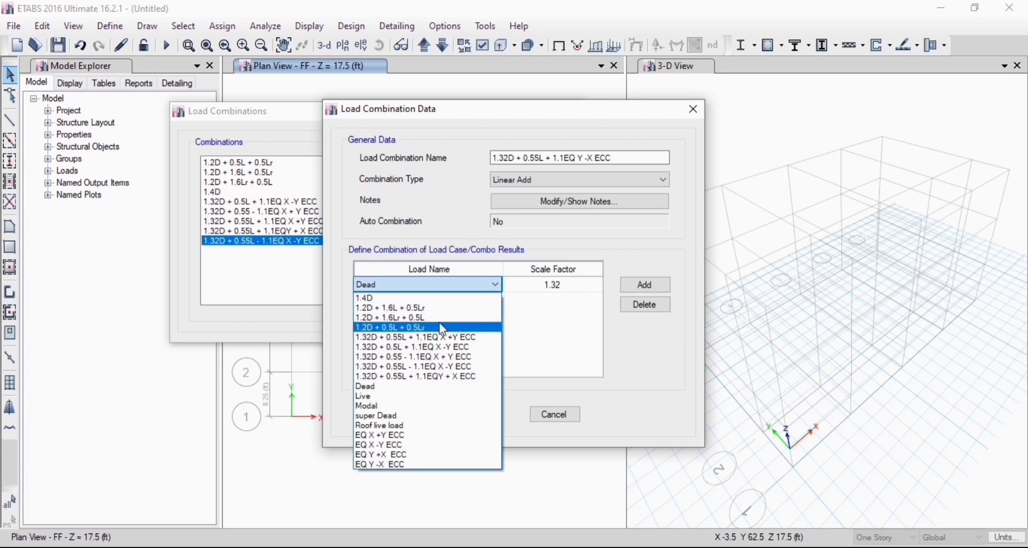
pyautogui.click(417, 407)
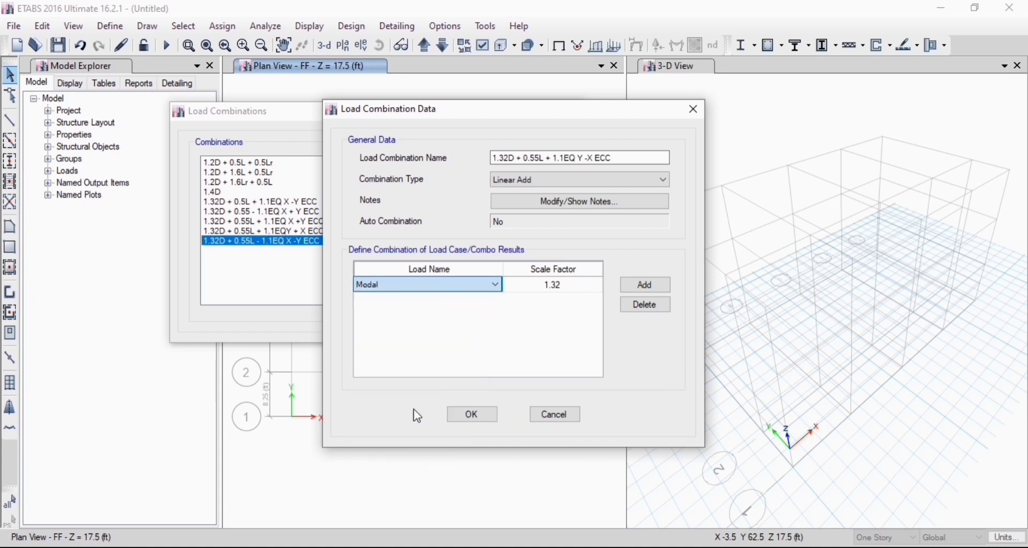
pyautogui.click(434, 294)
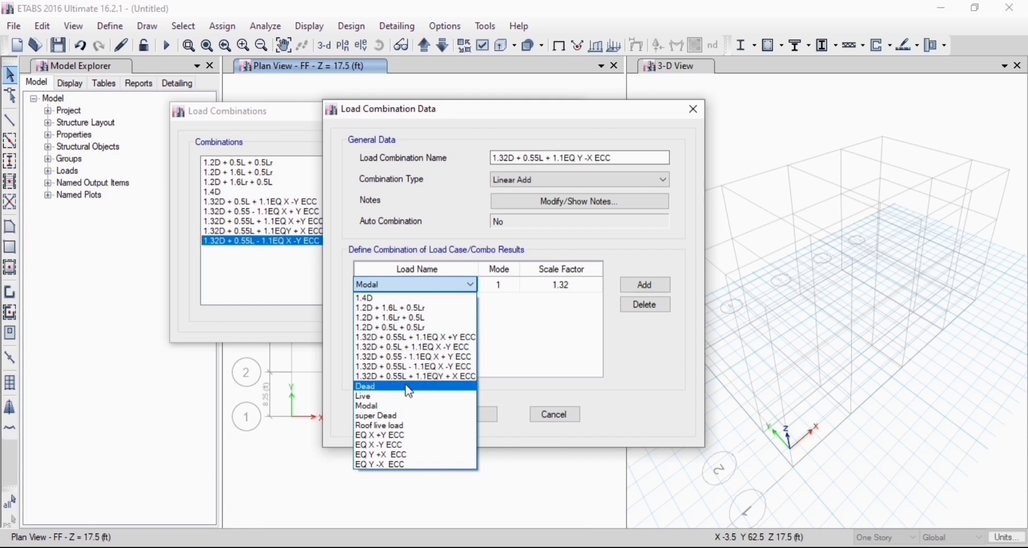
pyautogui.click(409, 387)
# Add the super Dead load to the 1.32D + 0.55L + 1.1EQ Y -X ECC combination with a scale factor of 1.32
pyautogui.click(620, 288)
pyautogui.click(441, 302)
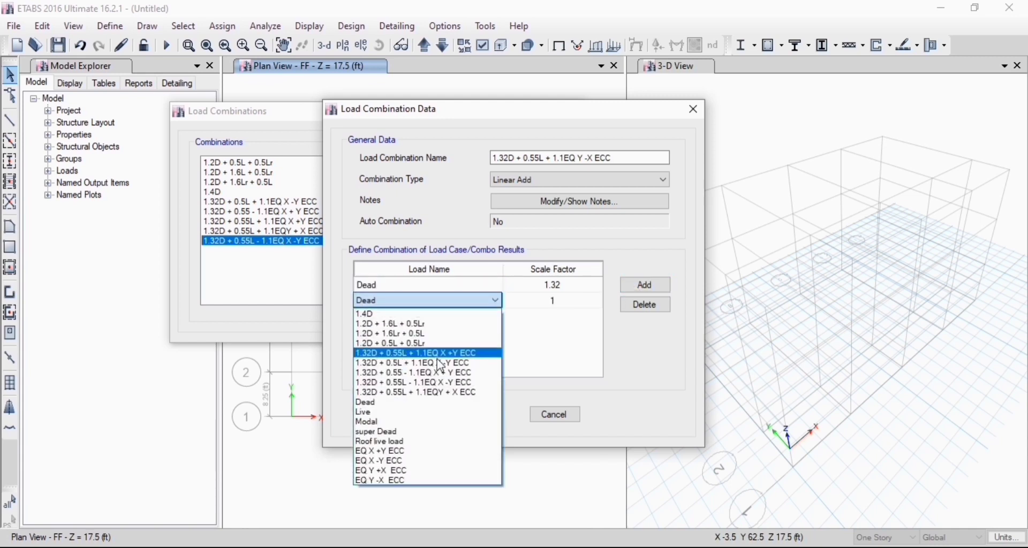
pyautogui.click(427, 442)
pyautogui.click(555, 305)
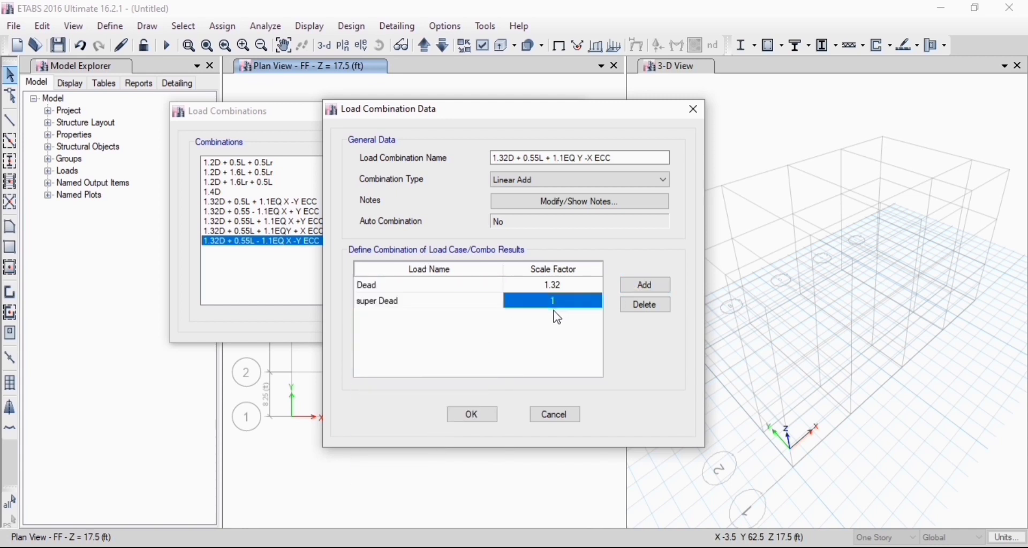
pyautogui.write('1.32')
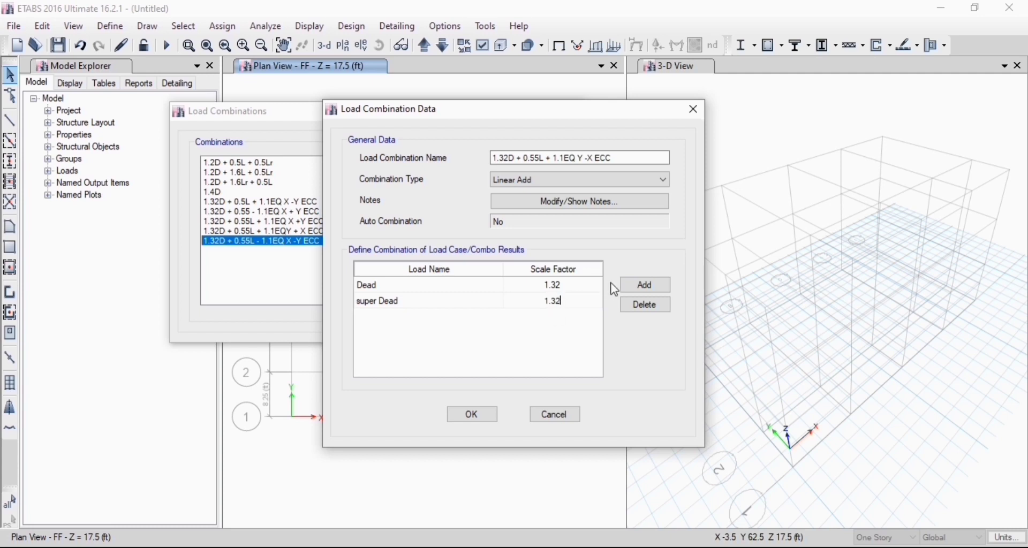
# Add the Live load to the 1.32D + 0.55L + 1.1EQ Y -X ECC combination with a scale factor of 0.55
pyautogui.click(638, 288)
pyautogui.click(485, 318)
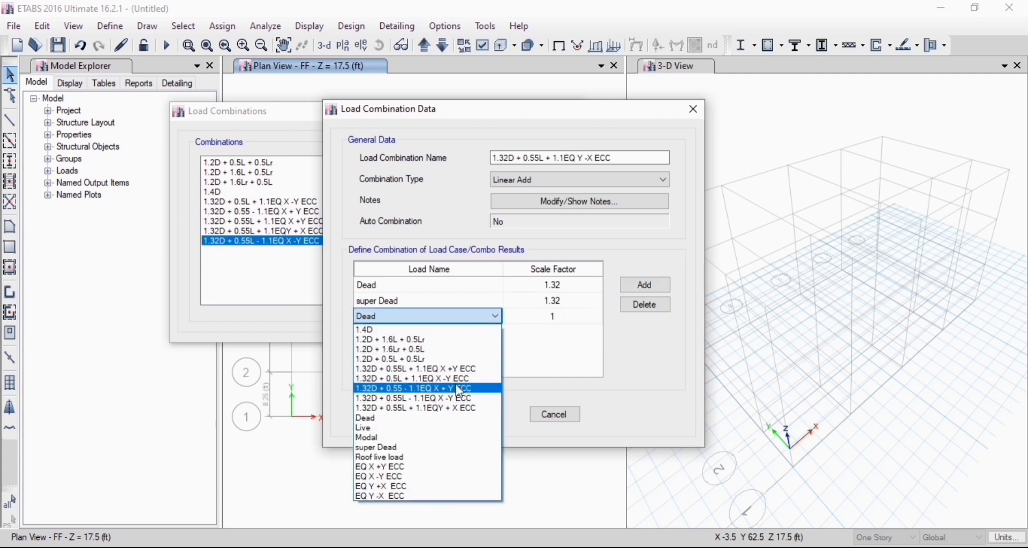
pyautogui.click(427, 496)
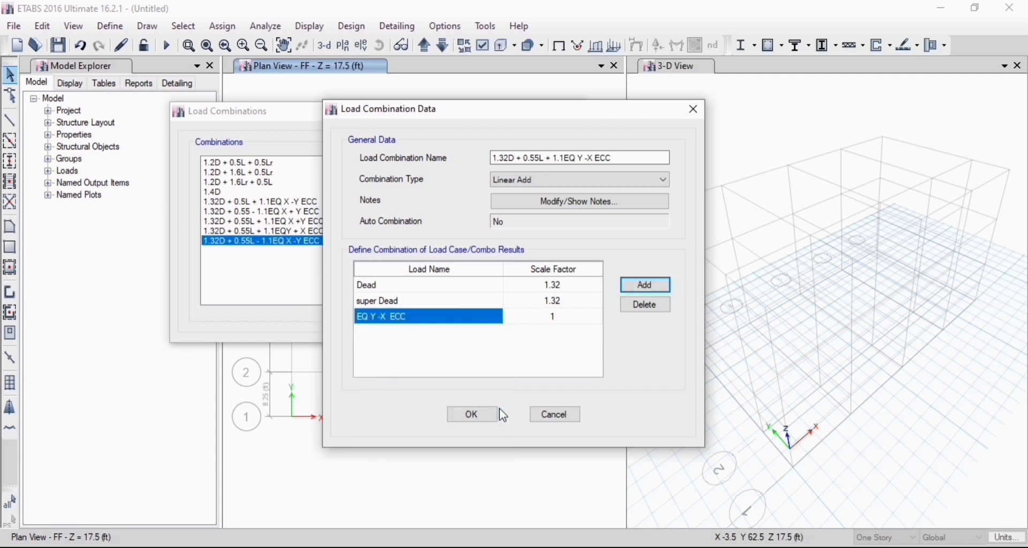
pyautogui.click(489, 318)
pyautogui.click(495, 316)
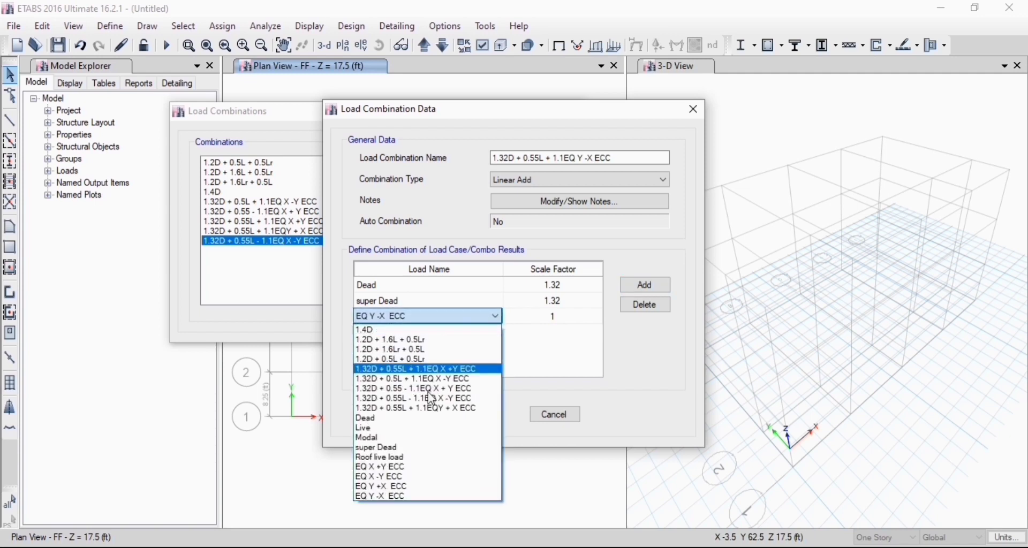
pyautogui.click(423, 428)
pyautogui.click(561, 320)
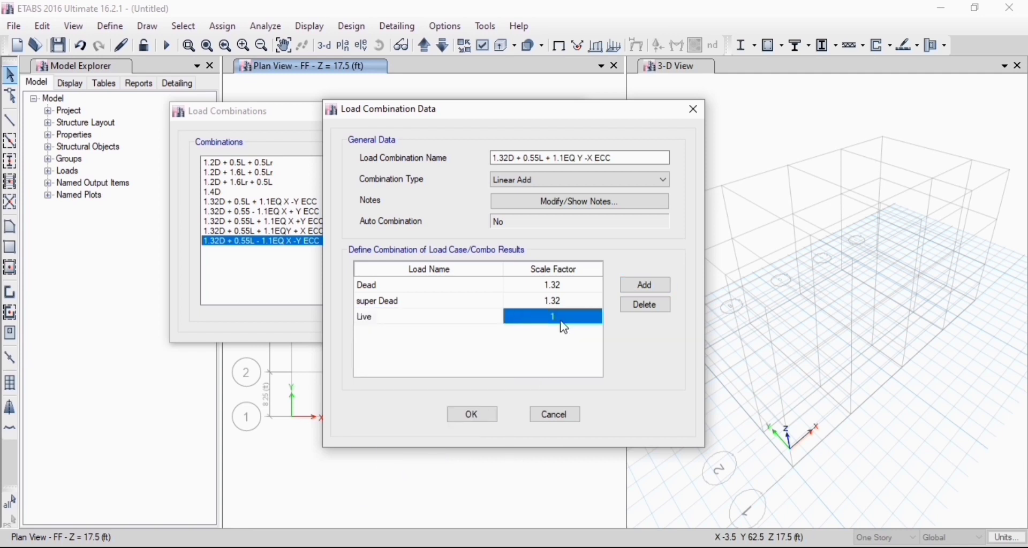
pyautogui.write('0.55')
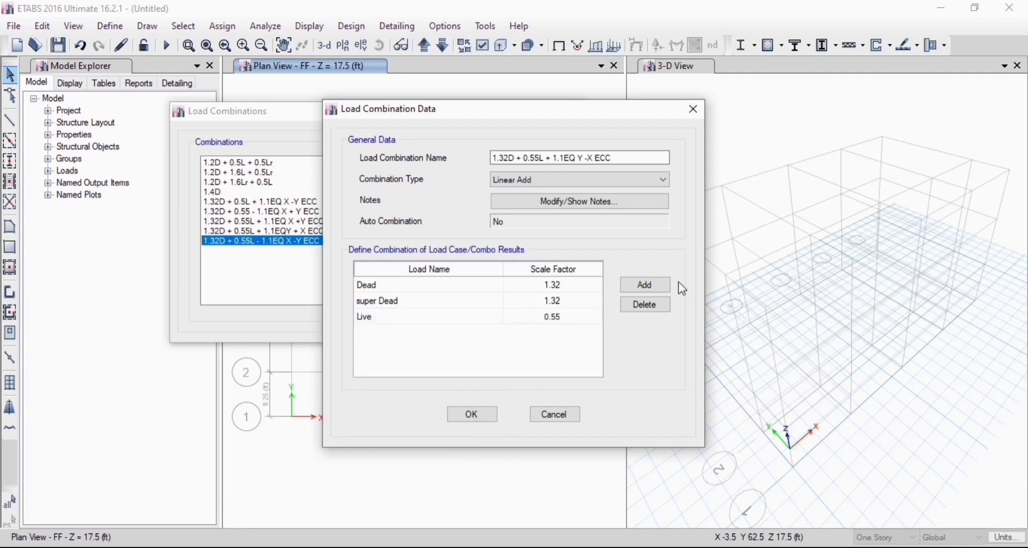
# Add the EQ Y -X ECC load with a scale factor of 1.1 and save the combination
pyautogui.click(645, 284)
pyautogui.click(484, 333)
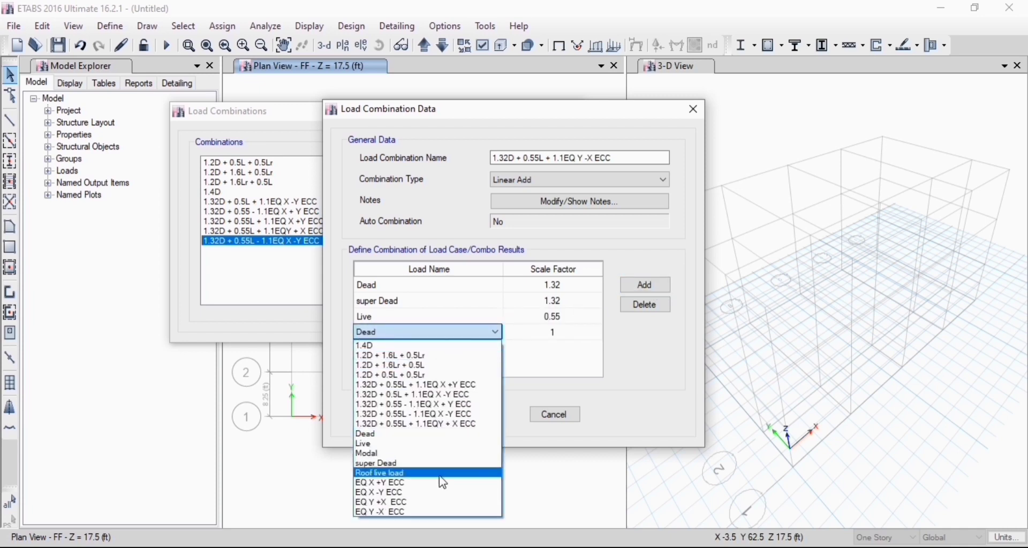
pyautogui.click(428, 512)
pyautogui.click(562, 335)
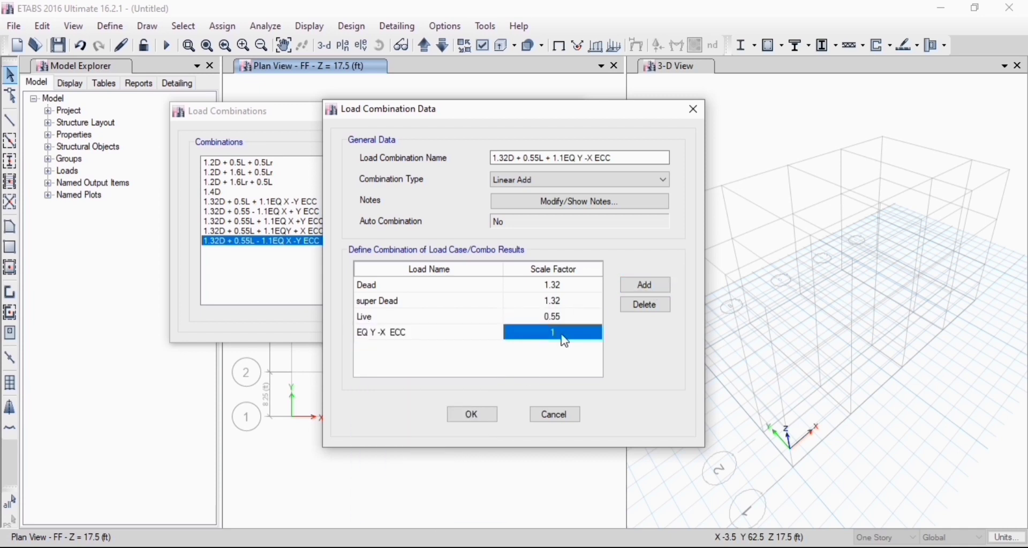
pyautogui.write('1.1')
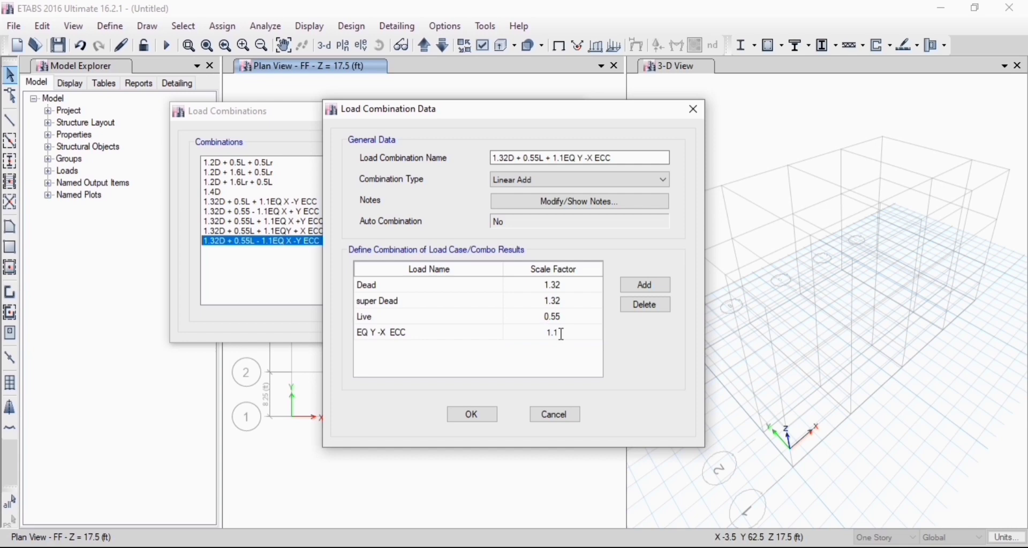
pyautogui.click(464, 411)
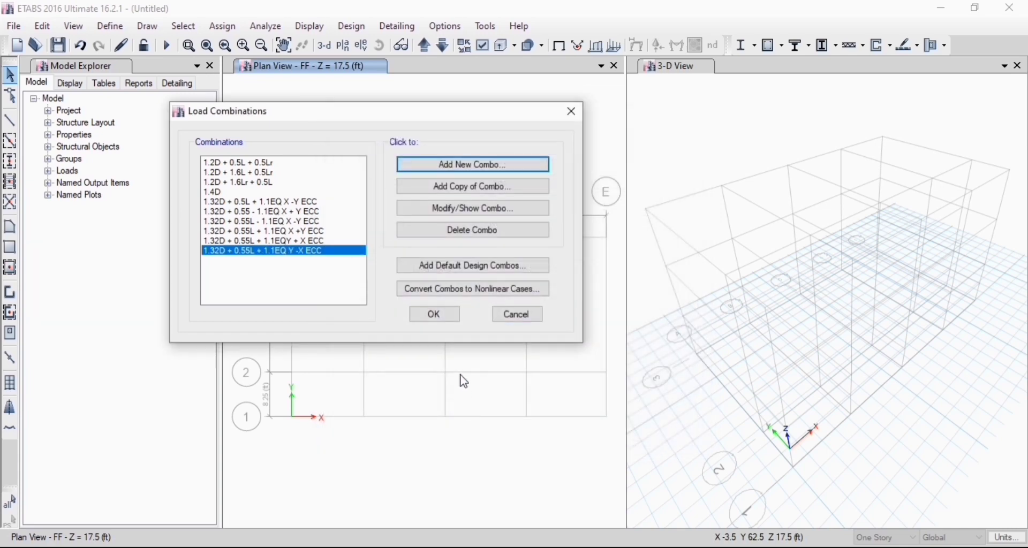
# Create another load combination named 1.32D + 0.55L - EQY +X ECC
pyautogui.click(479, 168)
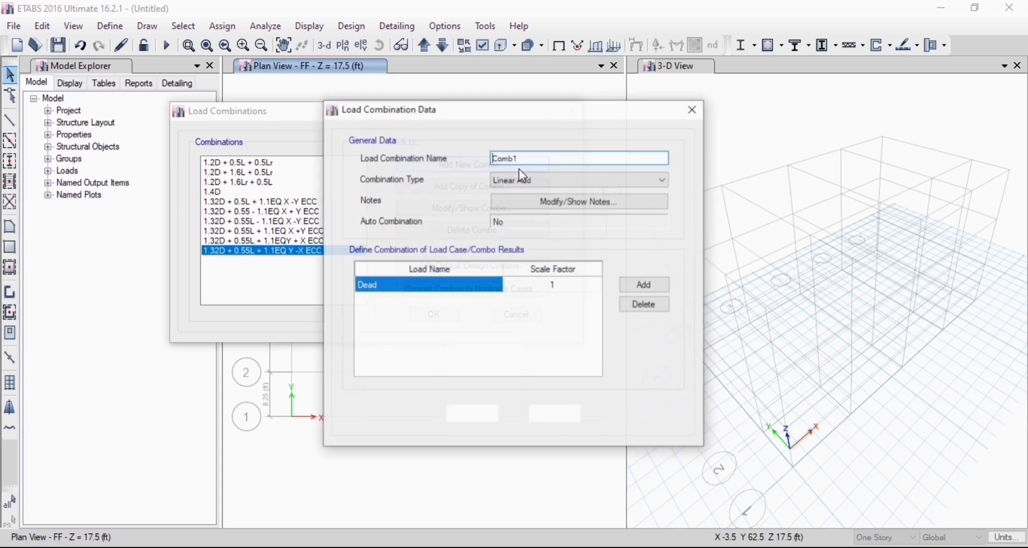
pyautogui.press('BackSpace')
pyautogui.press('BackSpace')
pyautogui.press('BackSpace')
pyautogui.press('BackSpace')
pyautogui.press('BackSpace')
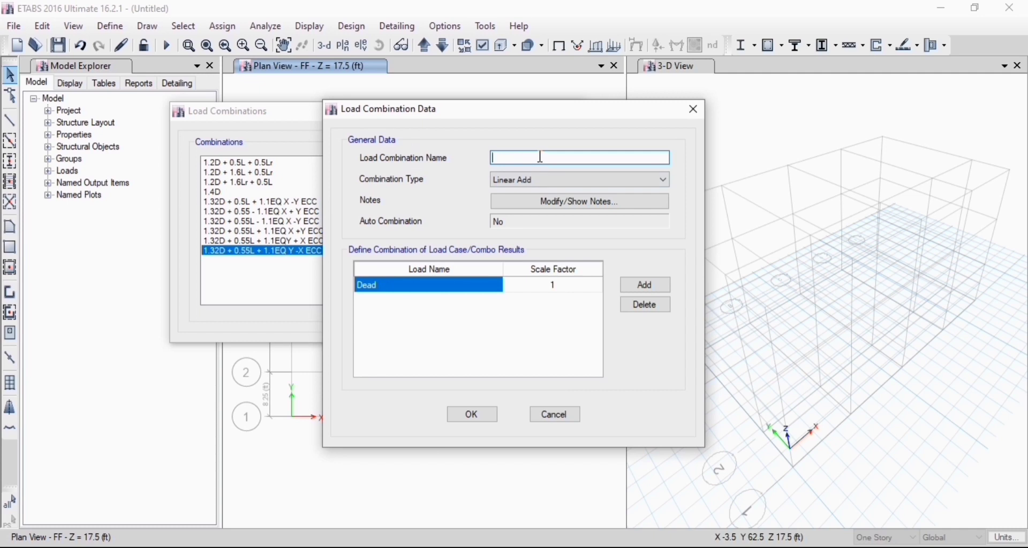
pyautogui.write('1.32D + 0.55L +')
pyautogui.press('BackSpace')
pyautogui.press('BackSpace')
pyautogui.write('- EQY +X ECC')
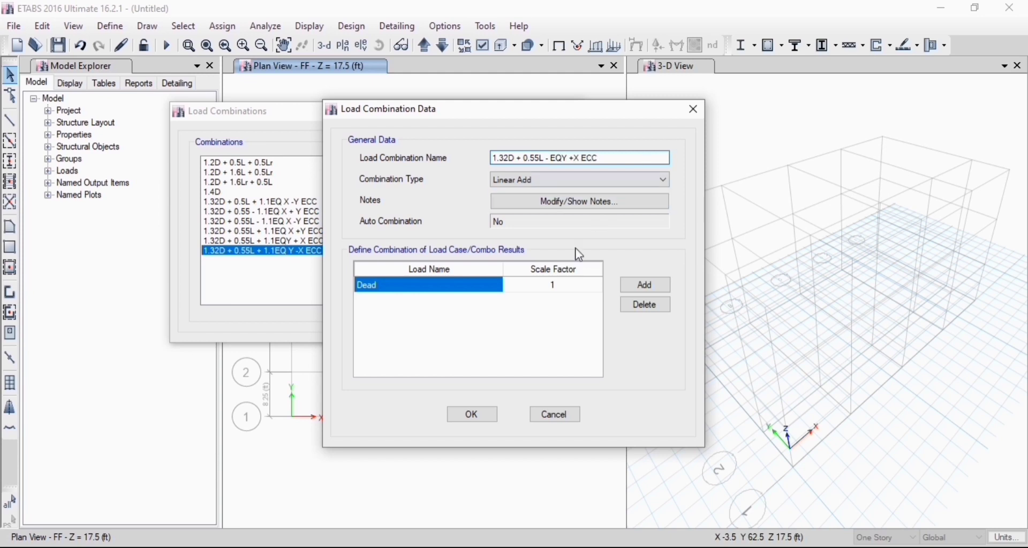
pyautogui.click(564, 287)
pyautogui.click(564, 288)
pyautogui.write('.3')
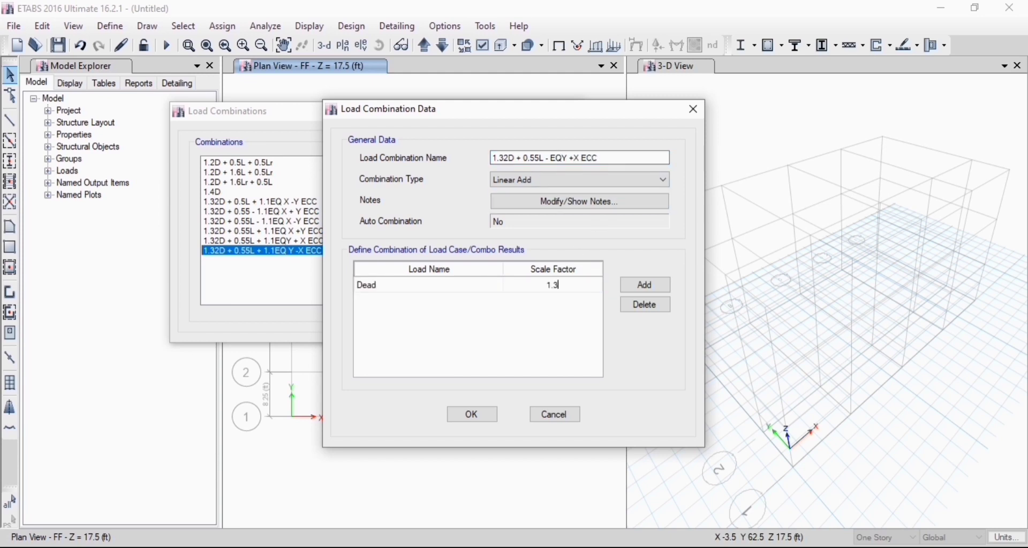
pyautogui.write('2D')
pyautogui.click(662, 287)
pyautogui.click(724, 286)
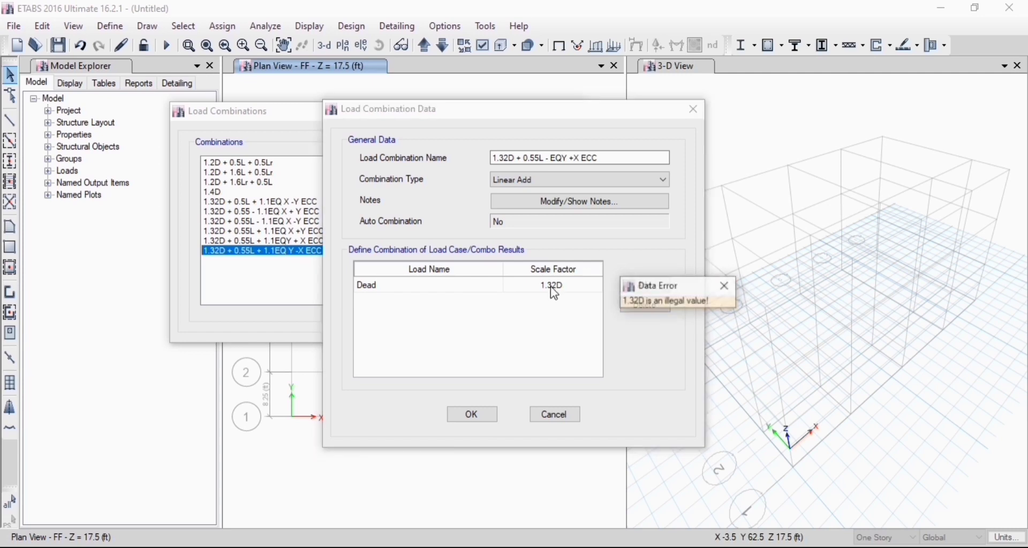
pyautogui.click(725, 286)
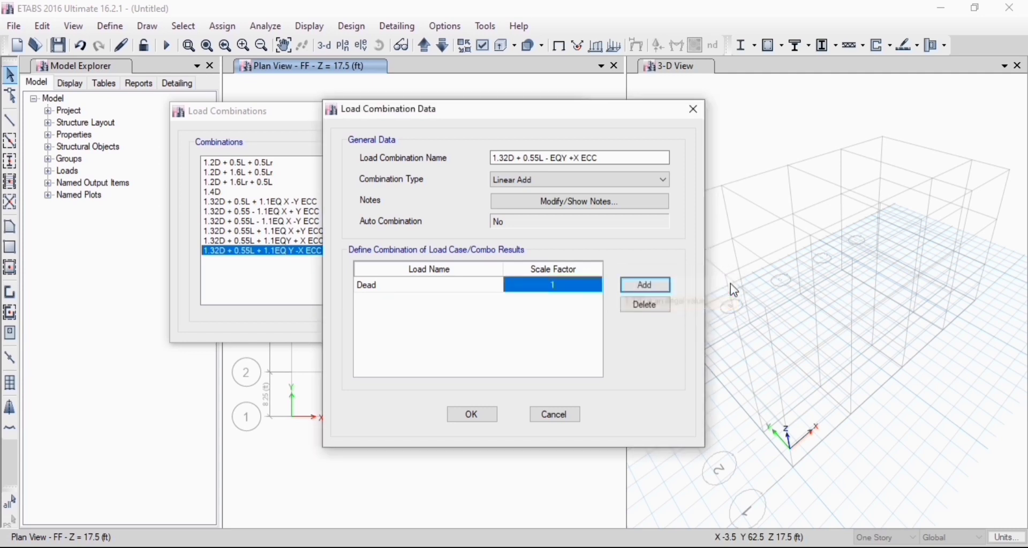
# Set the Dead scale factor to 1.32 in the 1.32D + 0.55L - EQY +X ECC combination and add super Dead with a factor of 1.32
pyautogui.click(573, 287)
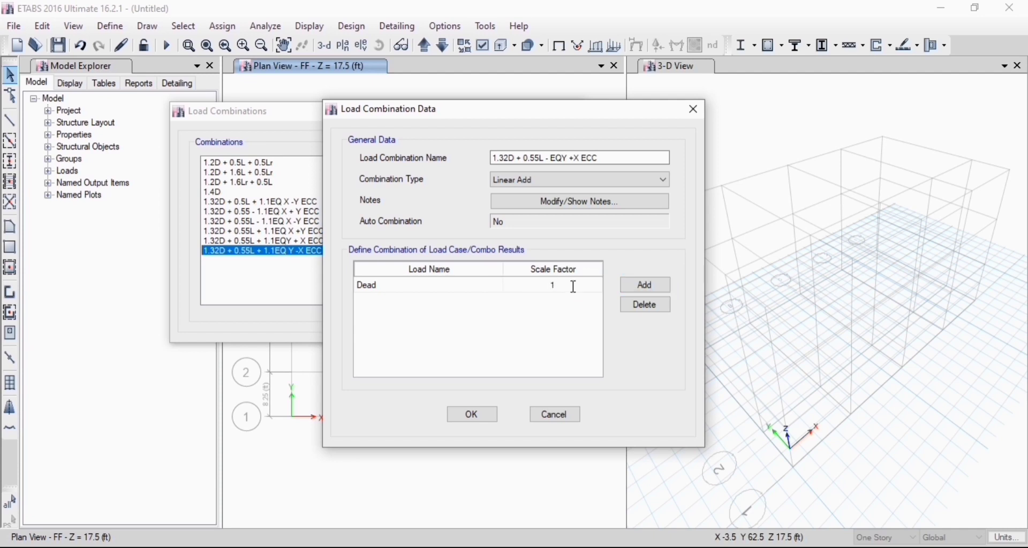
pyautogui.write('.32')
pyautogui.click(638, 289)
pyautogui.click(497, 301)
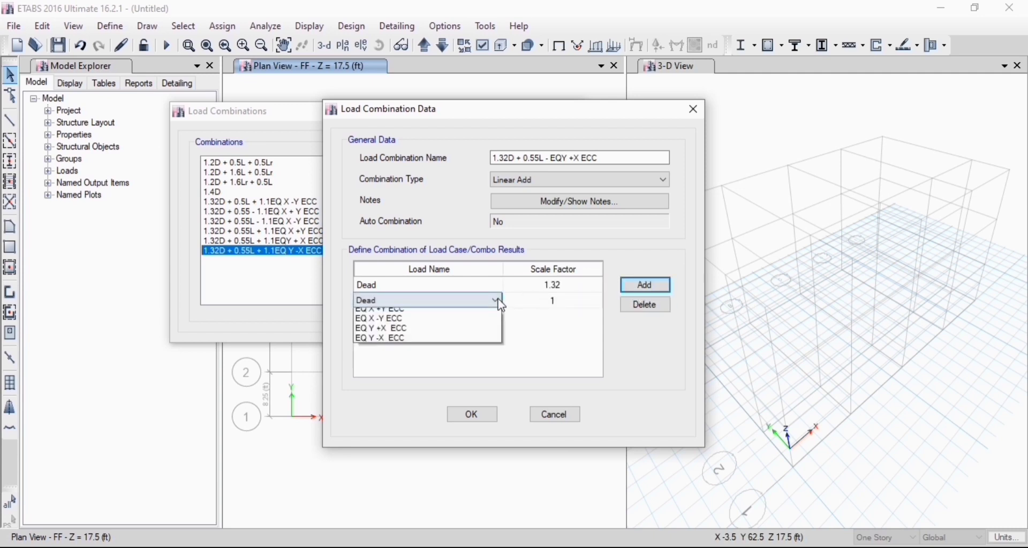
pyautogui.click(407, 448)
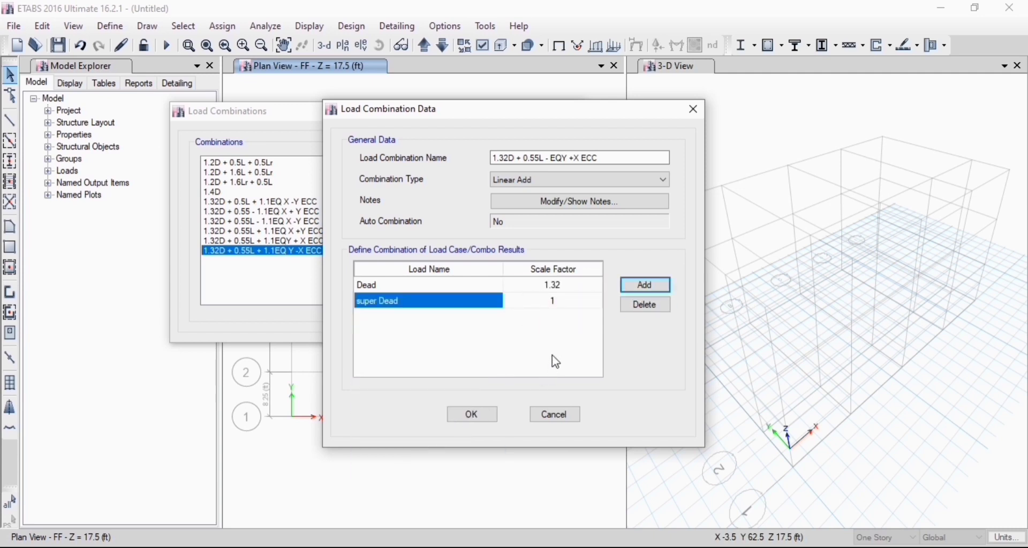
pyautogui.click(569, 291)
pyautogui.click(569, 303)
pyautogui.click(567, 302)
pyautogui.click(567, 301)
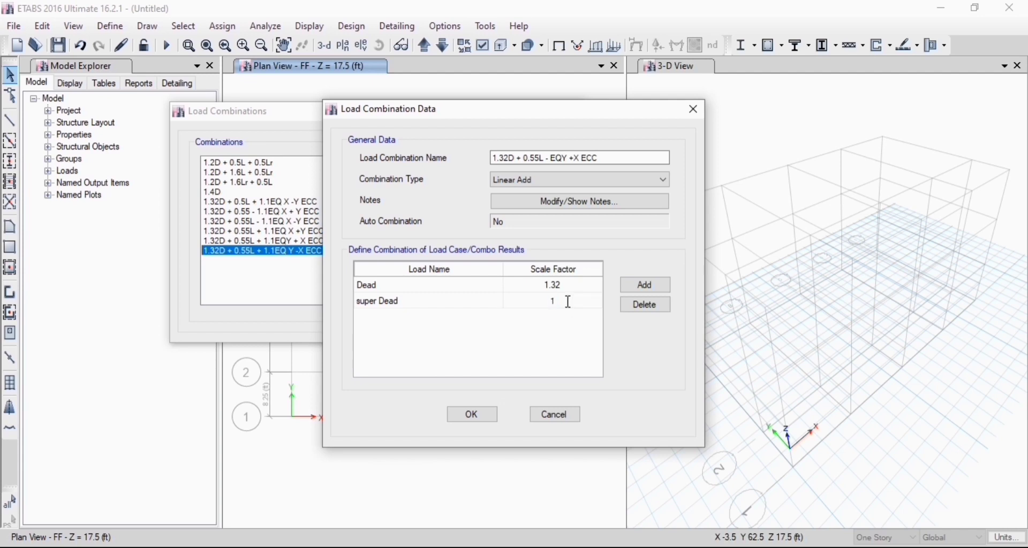
pyautogui.write('.32')
# Add the Live load to the 1.32D + 0.55L - EQY +X ECC combination with a scale factor of 0.55
pyautogui.click(646, 285)
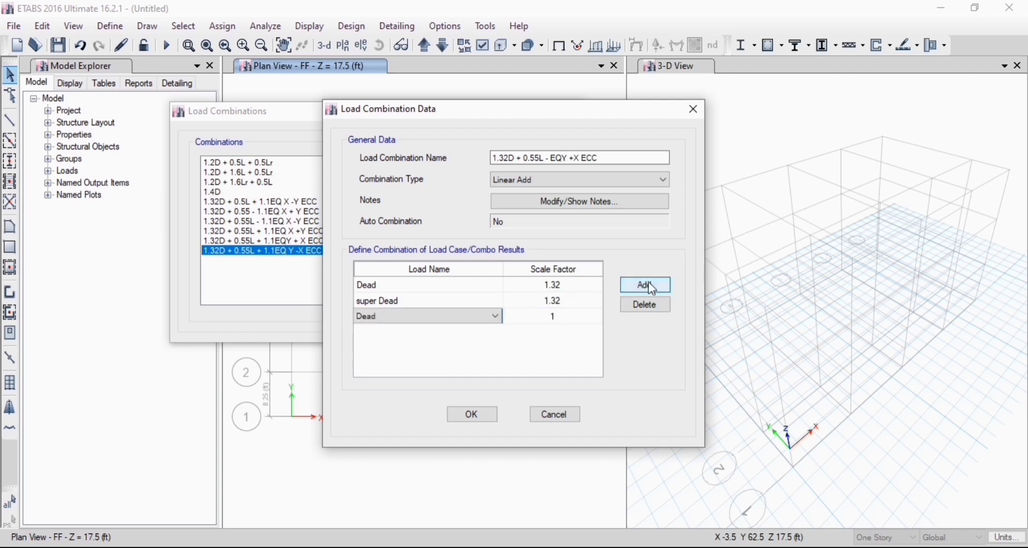
pyautogui.click(374, 317)
pyautogui.click(375, 438)
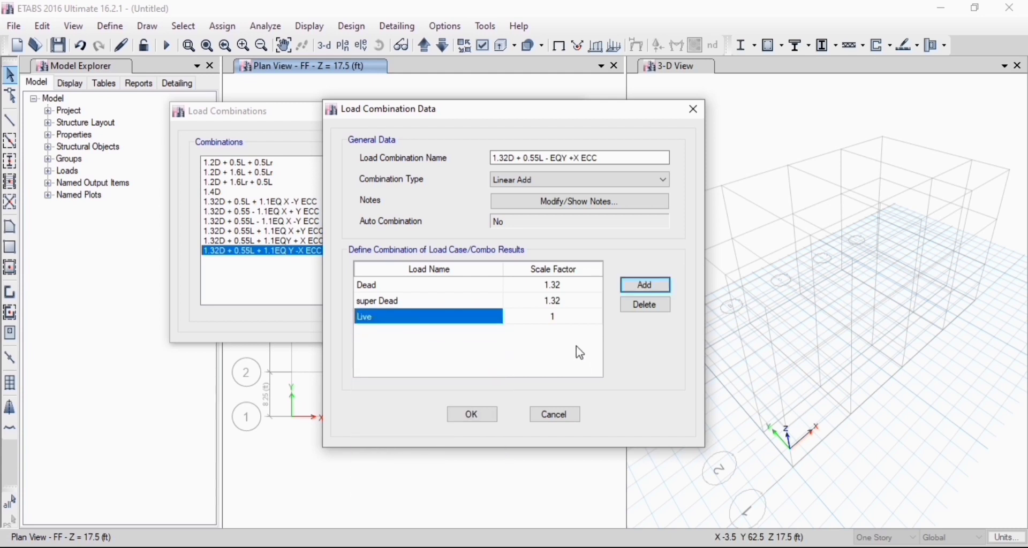
pyautogui.click(571, 319)
pyautogui.write('0.55')
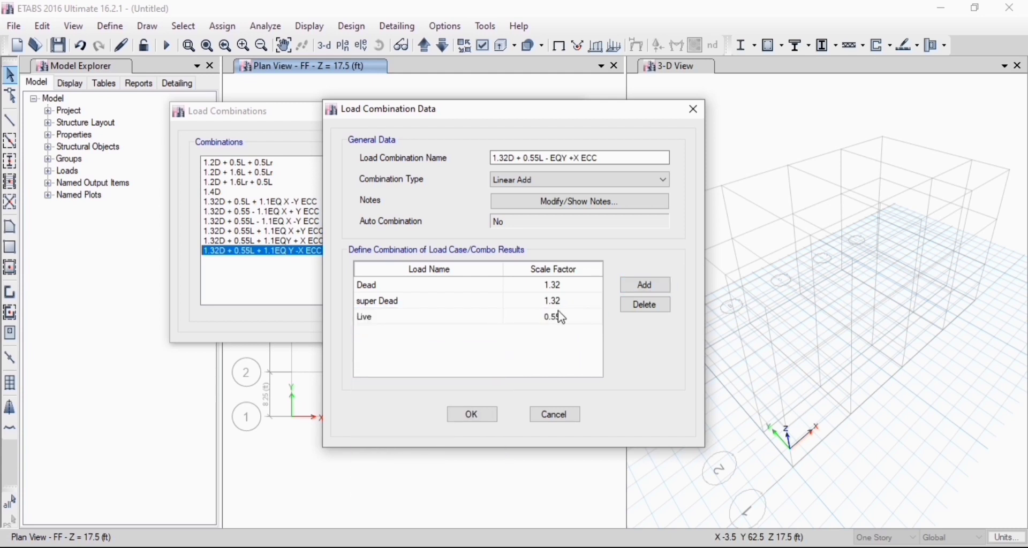
# Add the EQ Y +X ECC load with a scale factor of -1.1 and save the combination
pyautogui.click(645, 285)
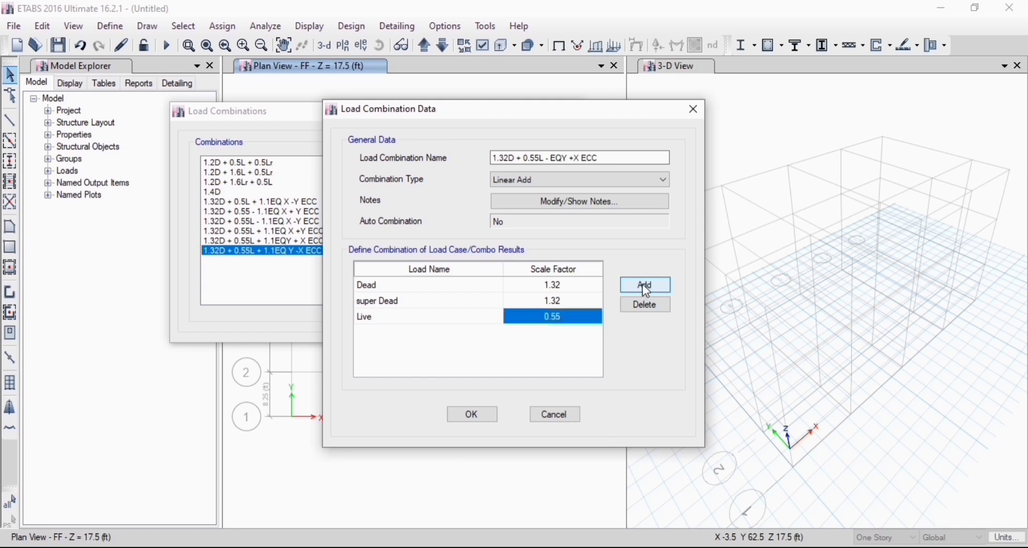
pyautogui.click(491, 333)
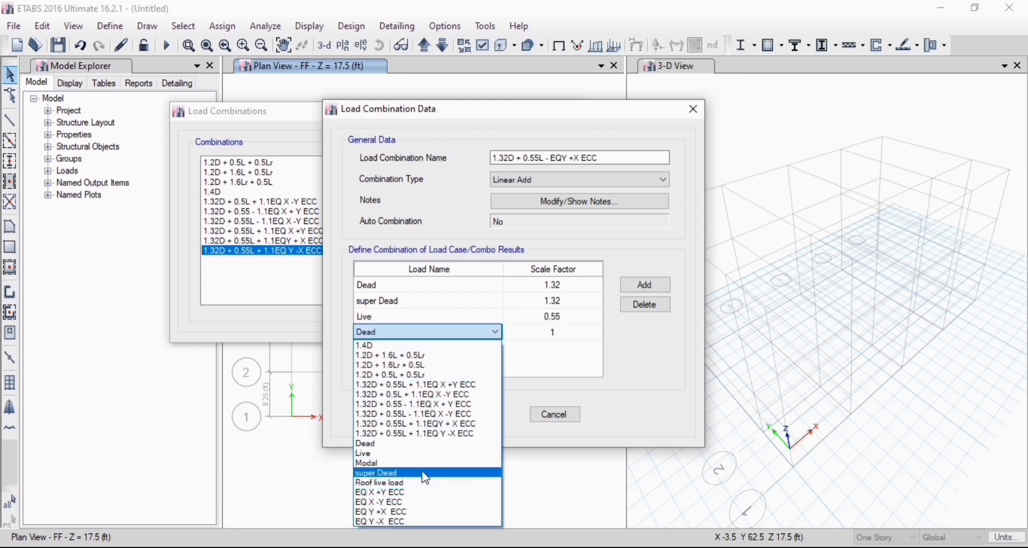
pyautogui.click(420, 513)
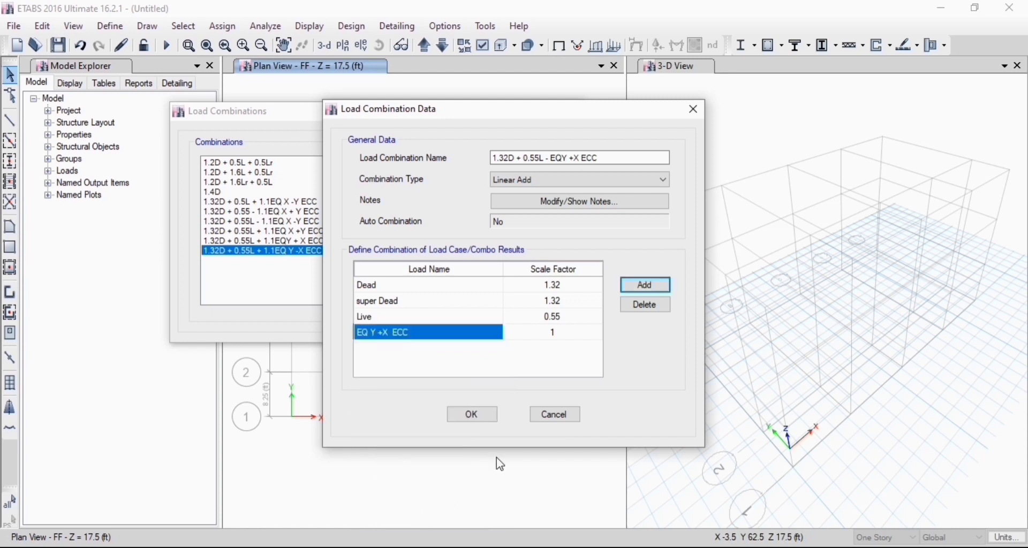
pyautogui.click(548, 335)
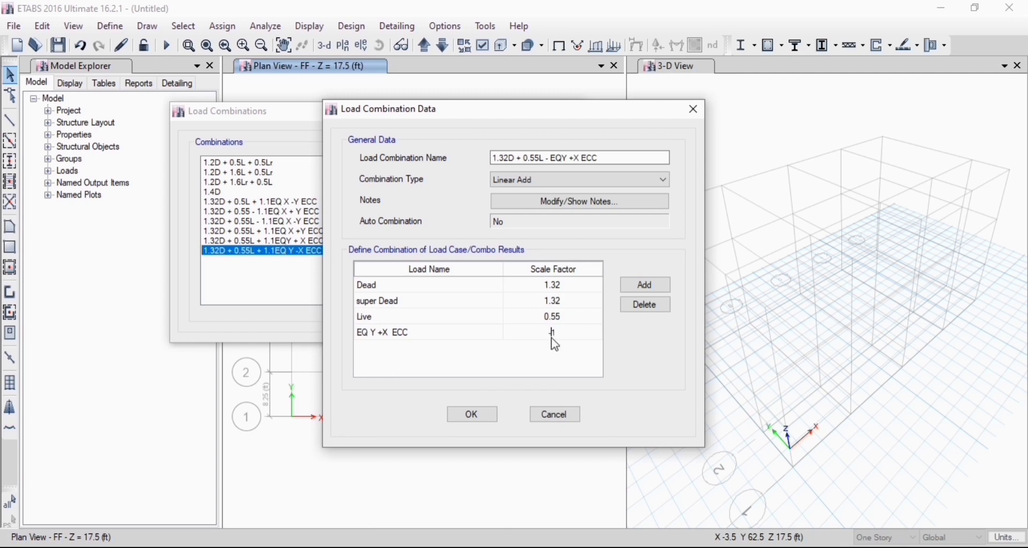
pyautogui.write('-1.1')
pyautogui.click(474, 417)
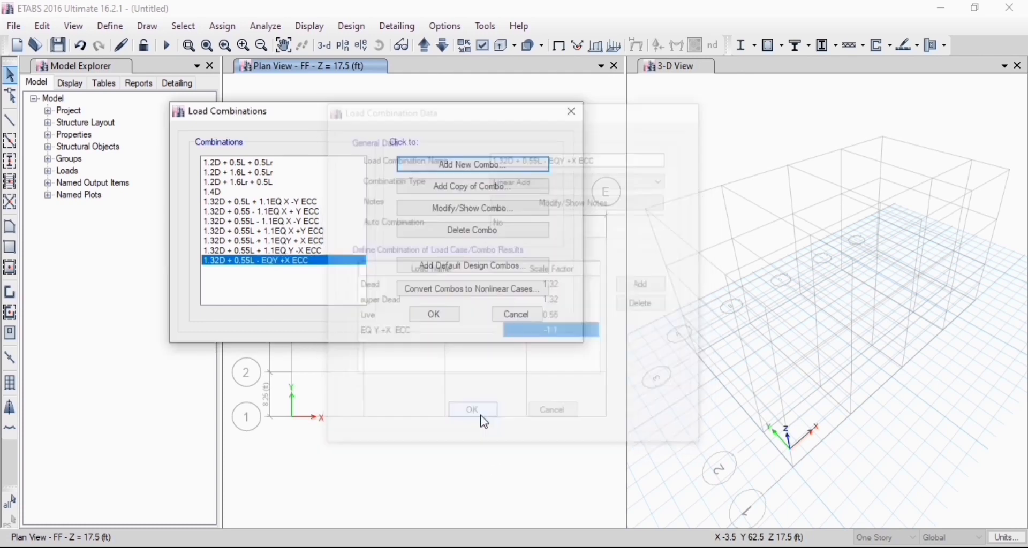
# Create another load combination named 1.32D + 0.55L - EQY -X ECC
pyautogui.click(418, 167)
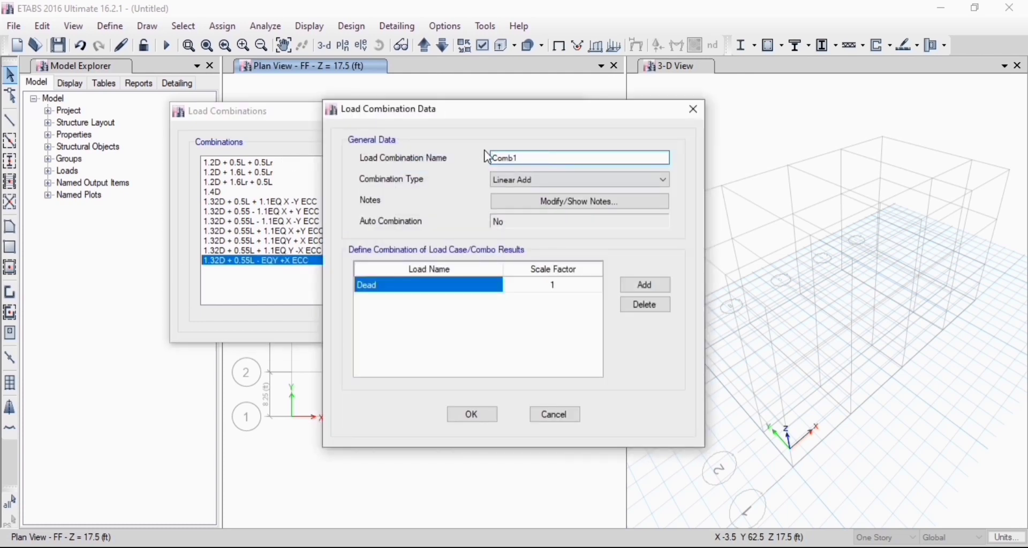
pyautogui.click(518, 158)
pyautogui.press('BackSpace')
pyautogui.press('BackSpace')
pyautogui.press('BackSpace')
pyautogui.press('BackSpace')
pyautogui.press('BackSpace')
pyautogui.write('1.32D')
pyautogui.write(' + ')
pyautogui.write('1')
pyautogui.press('BackSpace')
pyautogui.write('0.55')
pyautogui.write('L +')
pyautogui.press('BackSpace')
pyautogui.write('- EQY -X ECC')
# Set the Dead scale factor to 1.32 and add the Live load with a factor of 1.32
pyautogui.click(572, 288)
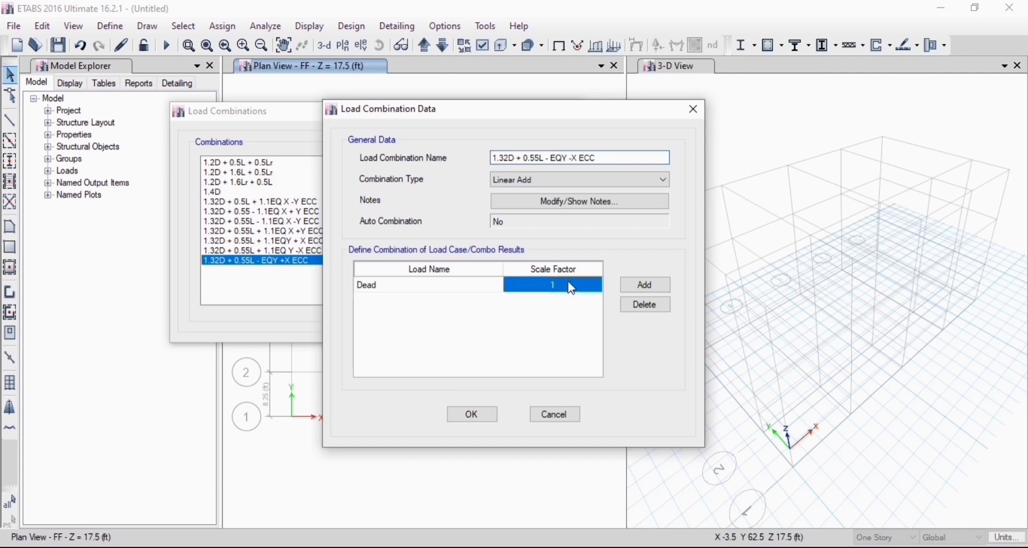
pyautogui.write('1.')
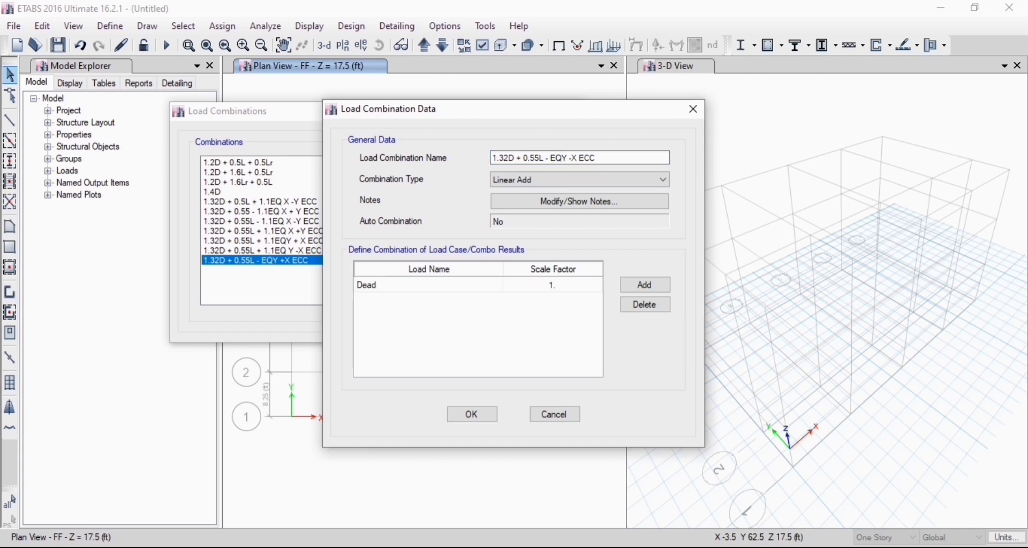
pyautogui.write('32')
pyautogui.click(649, 285)
pyautogui.click(500, 301)
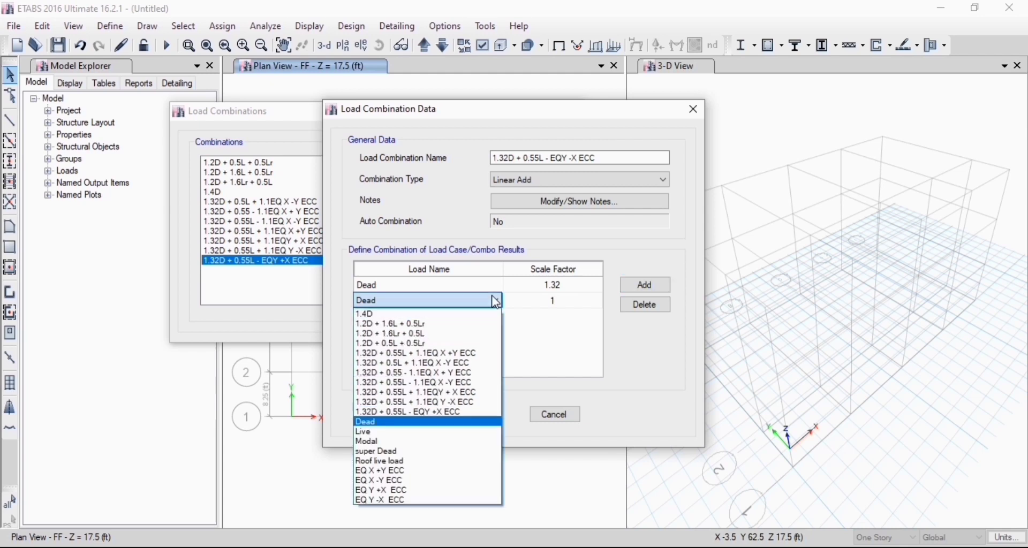
pyautogui.click(440, 433)
pyautogui.click(555, 306)
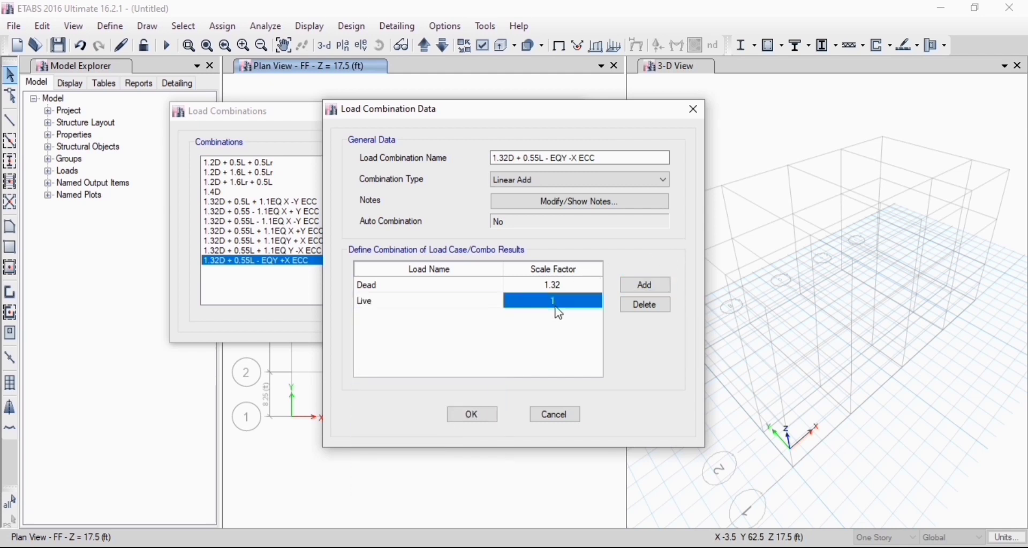
pyautogui.click(555, 307)
pyautogui.write('.32')
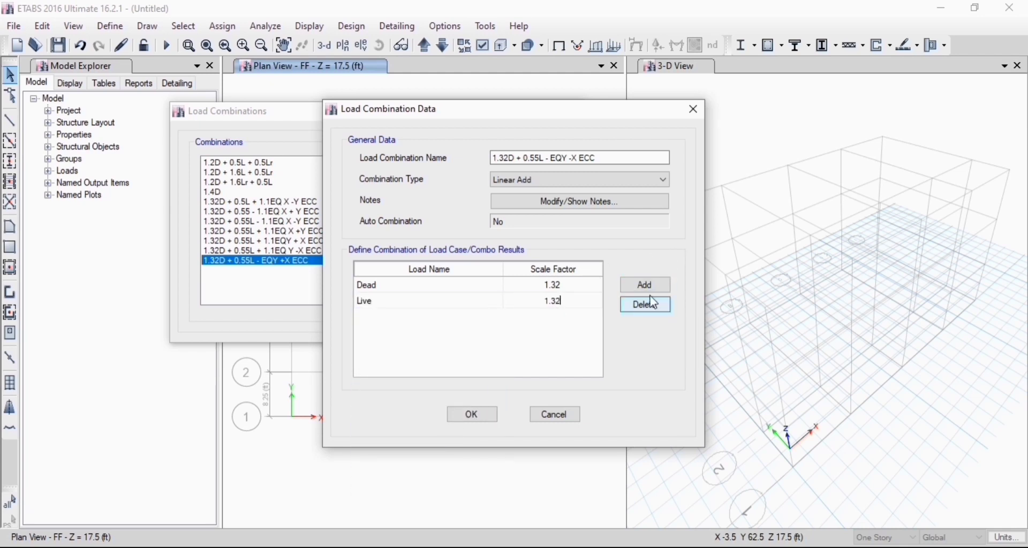
# Add a third load row to the combination and change the second row's load to super Dead
pyautogui.click(649, 288)
pyautogui.click(495, 317)
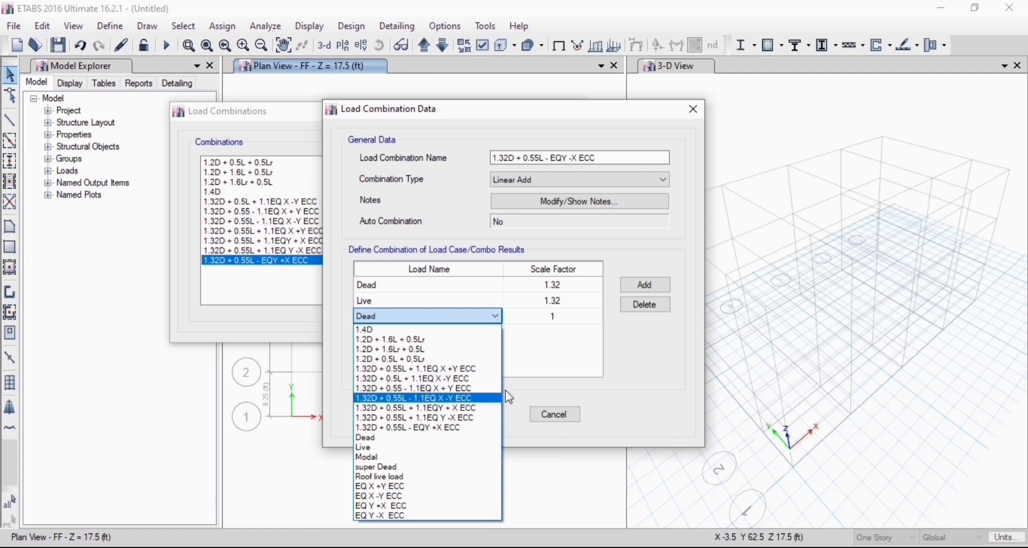
pyautogui.click(473, 298)
pyautogui.click(472, 298)
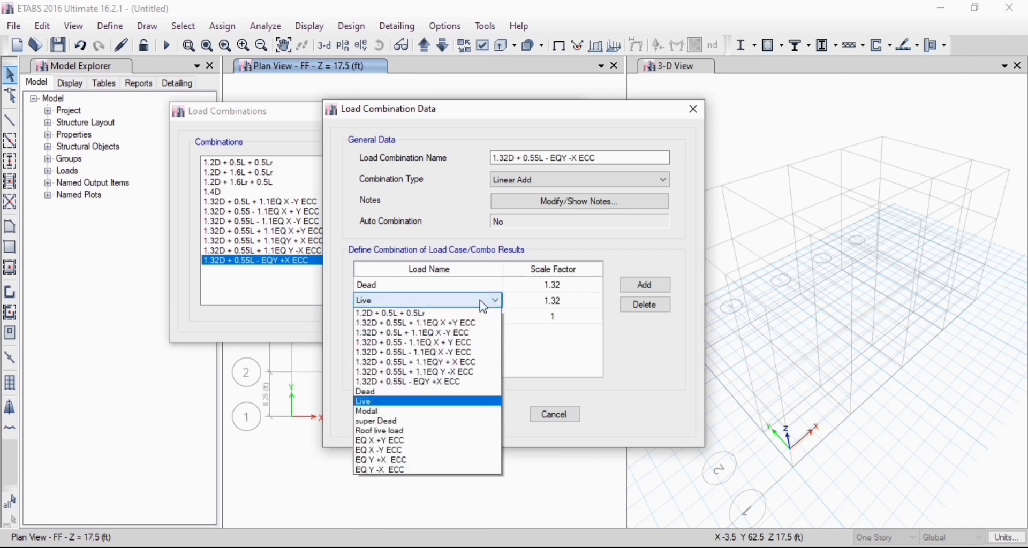
pyautogui.click(429, 452)
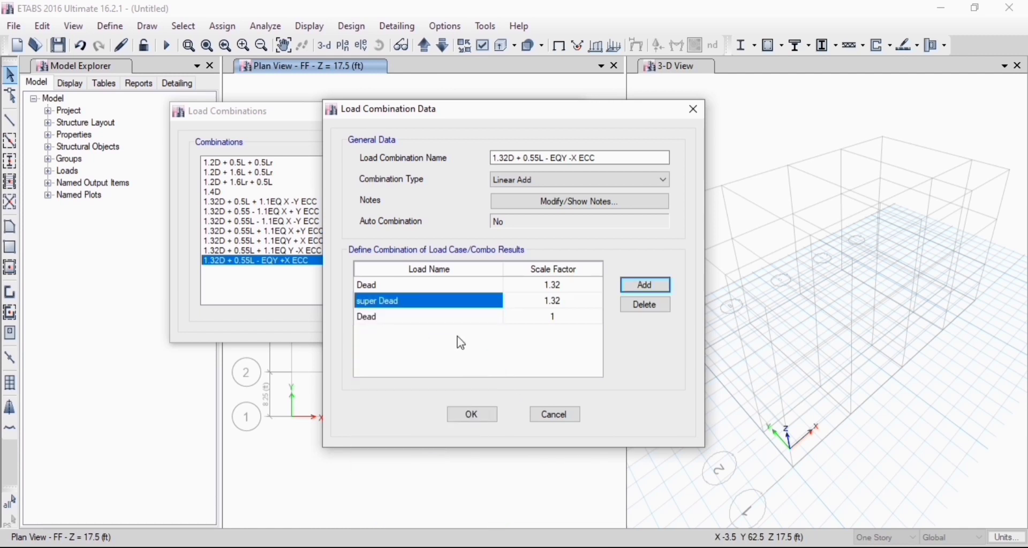
# Set the third load row of the combination to Live with a scale factor of 0.55
pyautogui.click(467, 319)
pyautogui.click(488, 316)
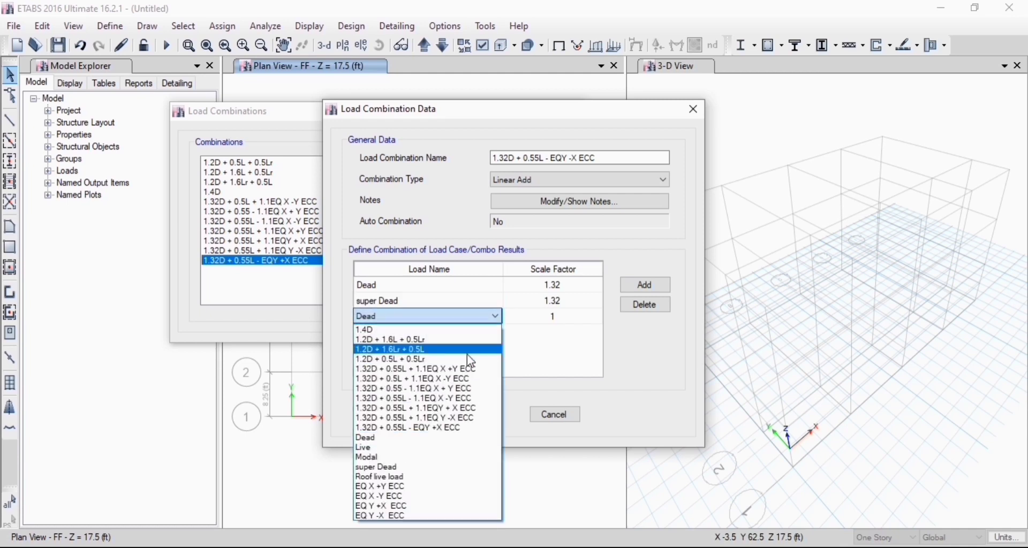
pyautogui.click(430, 448)
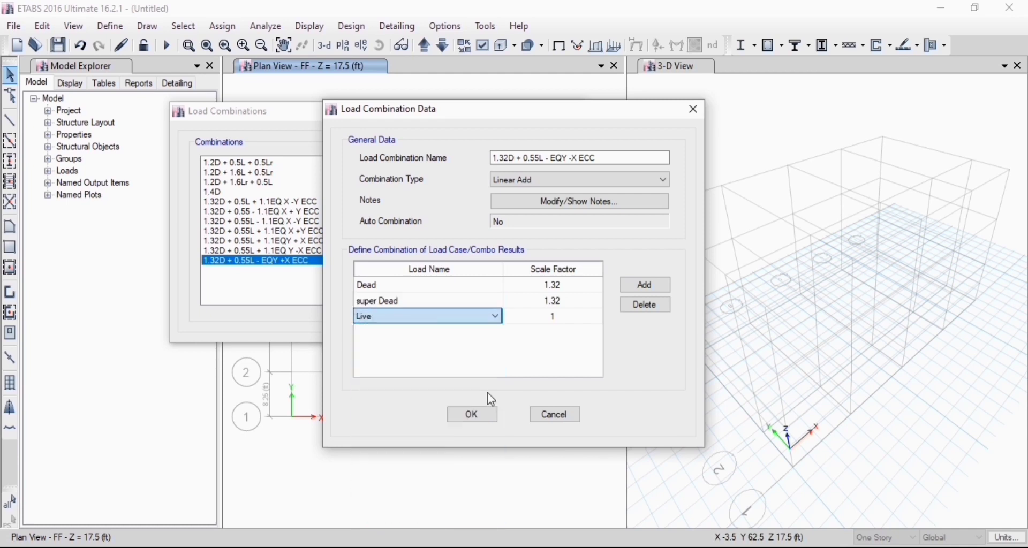
pyautogui.click(547, 317)
pyautogui.write('0.55')
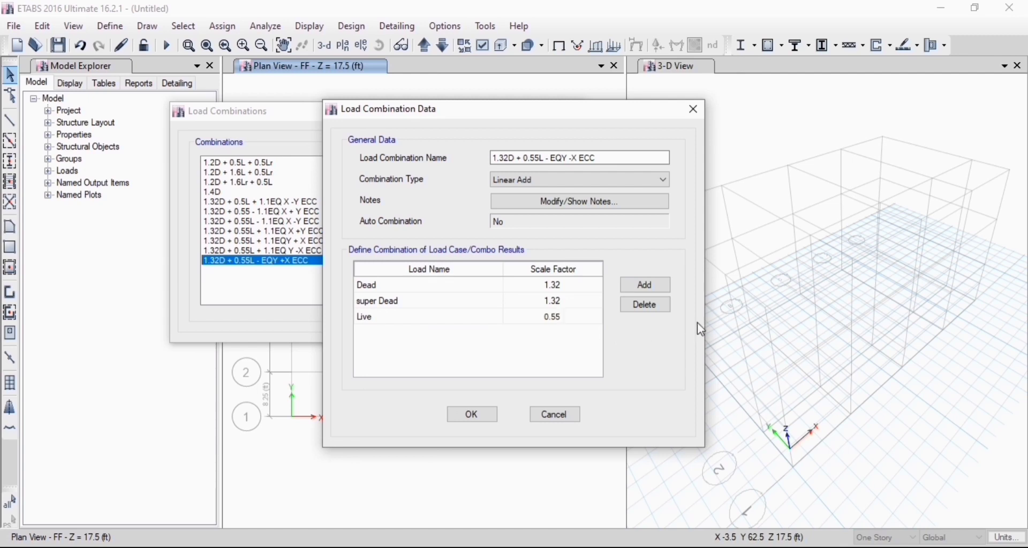
# Add the EQ Y -X ECC load to the combination with a scale factor of -1.1
pyautogui.click(651, 286)
pyautogui.click(448, 332)
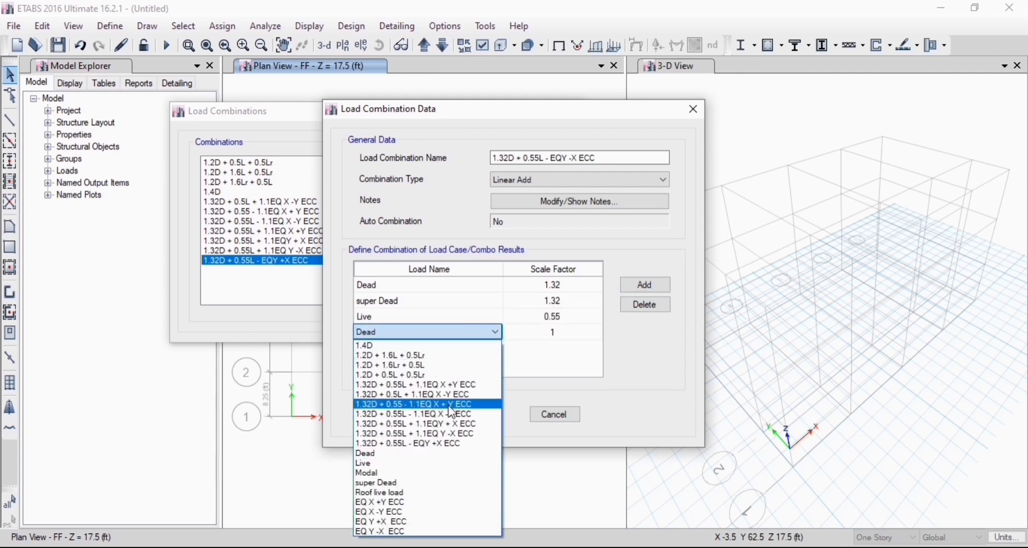
pyautogui.click(440, 533)
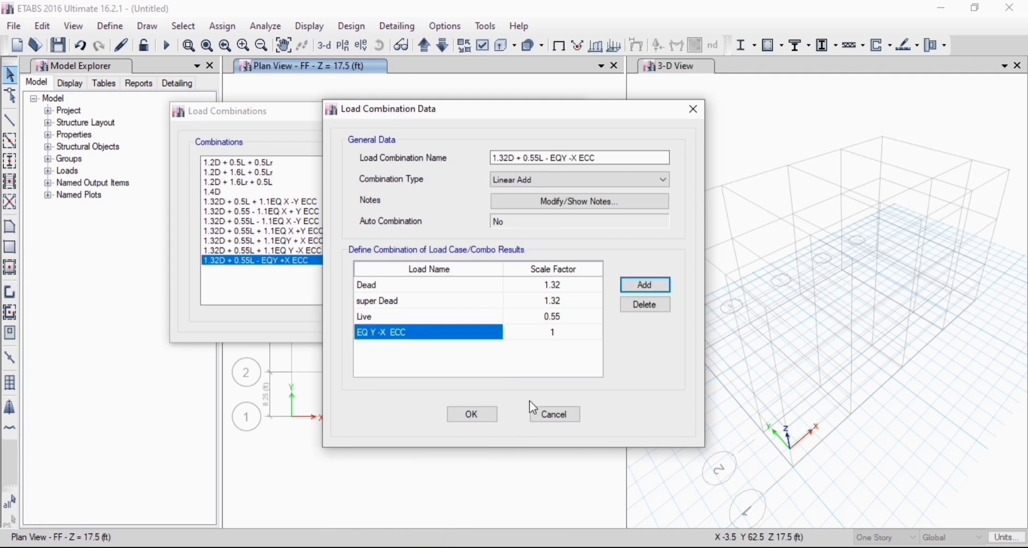
pyautogui.click(554, 335)
pyautogui.click(554, 333)
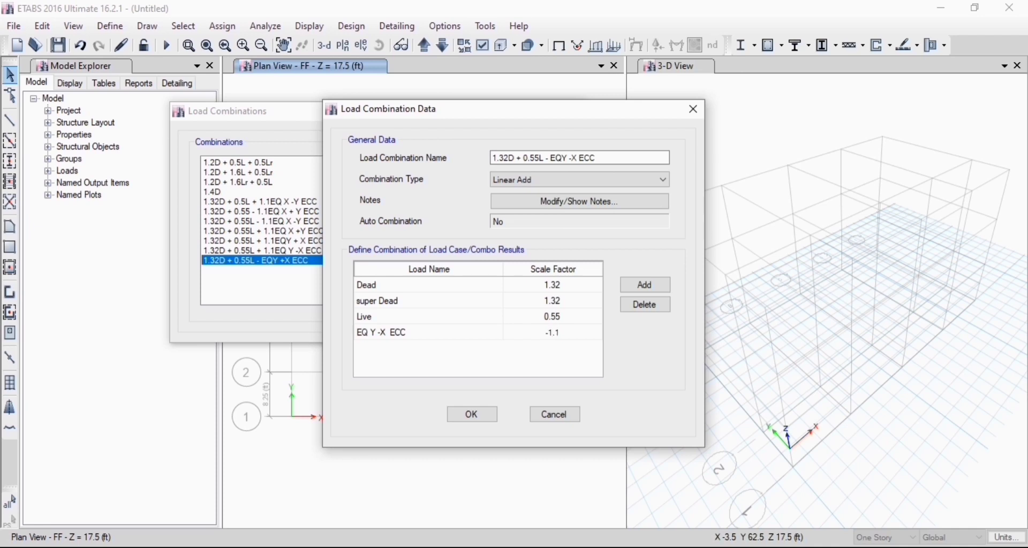
# Rename the two negative EQY combinations as 1.32D + 0.55L - 1.1EQY -X ECC and 1.32D + 0.55L - 1.1EQY +X ECC, and accept the combination list
pyautogui.click(552, 158)
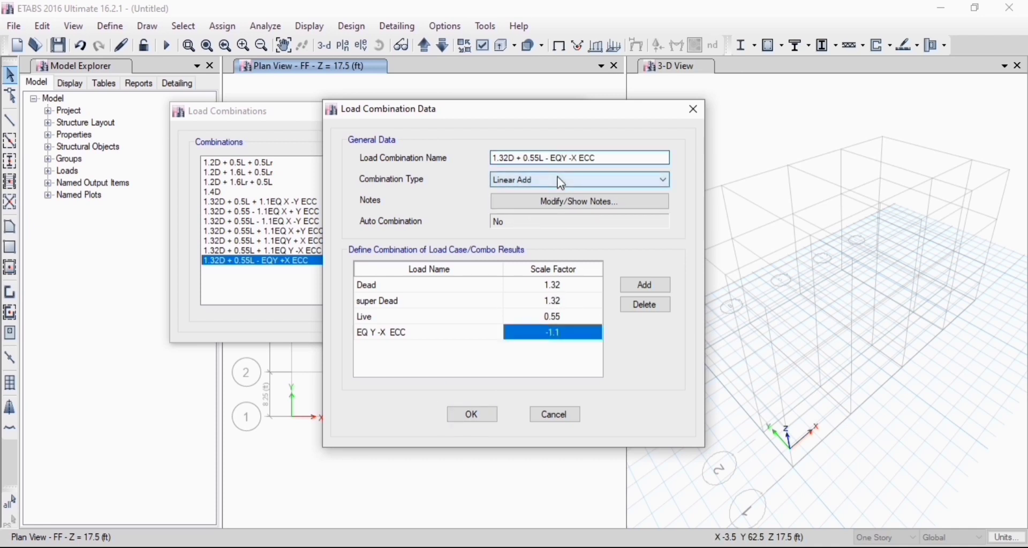
pyautogui.click(473, 413)
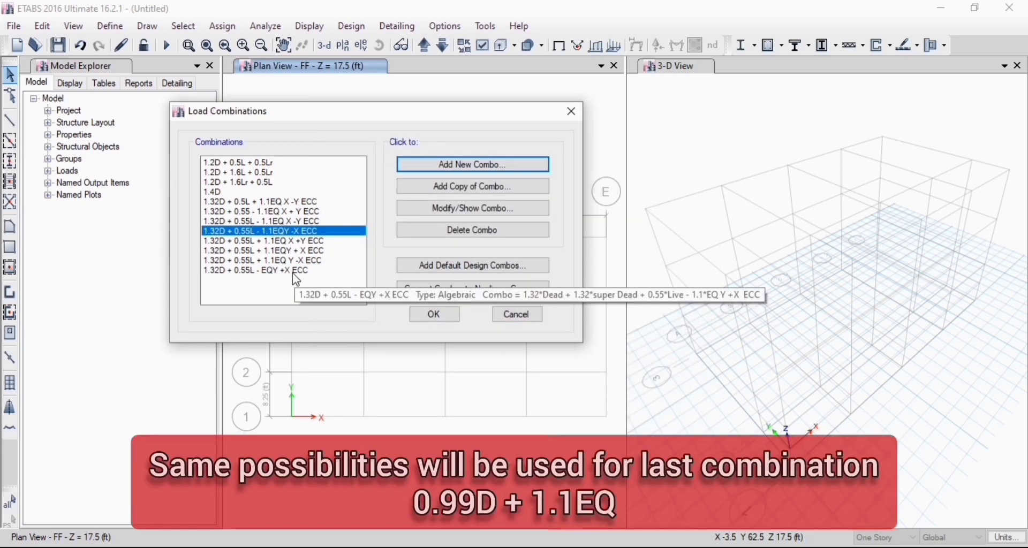
pyautogui.click(289, 271)
pyautogui.click(473, 208)
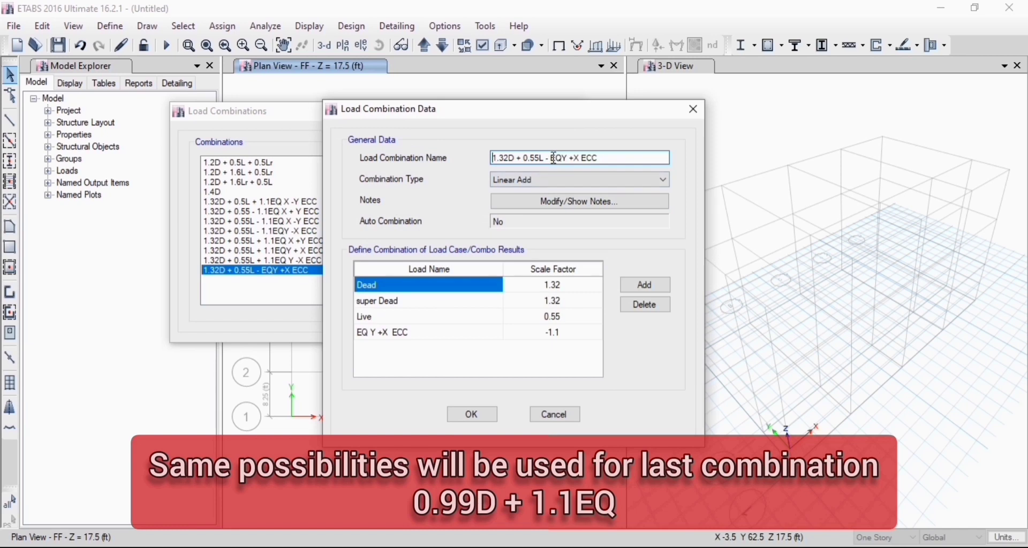
pyautogui.write('1.1')
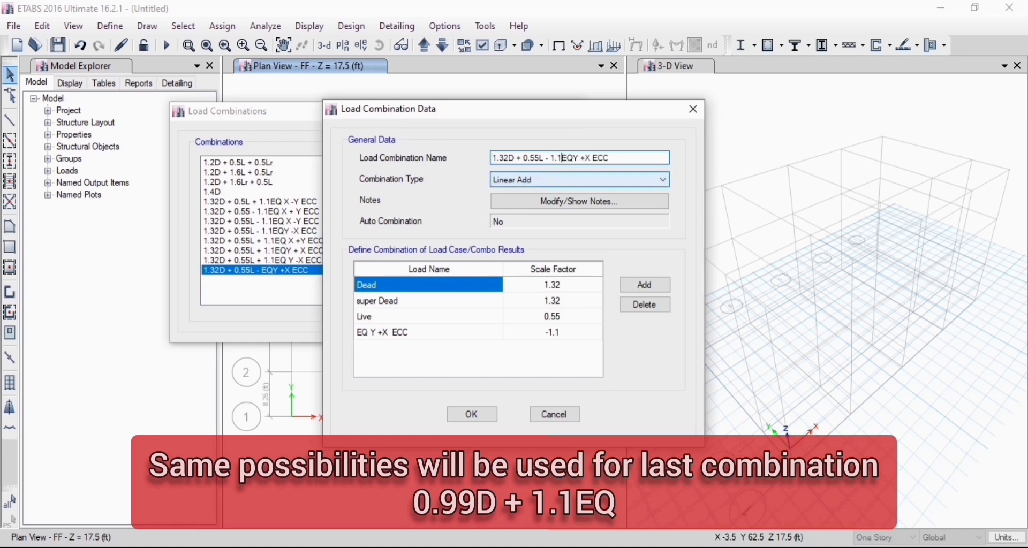
pyautogui.click(472, 414)
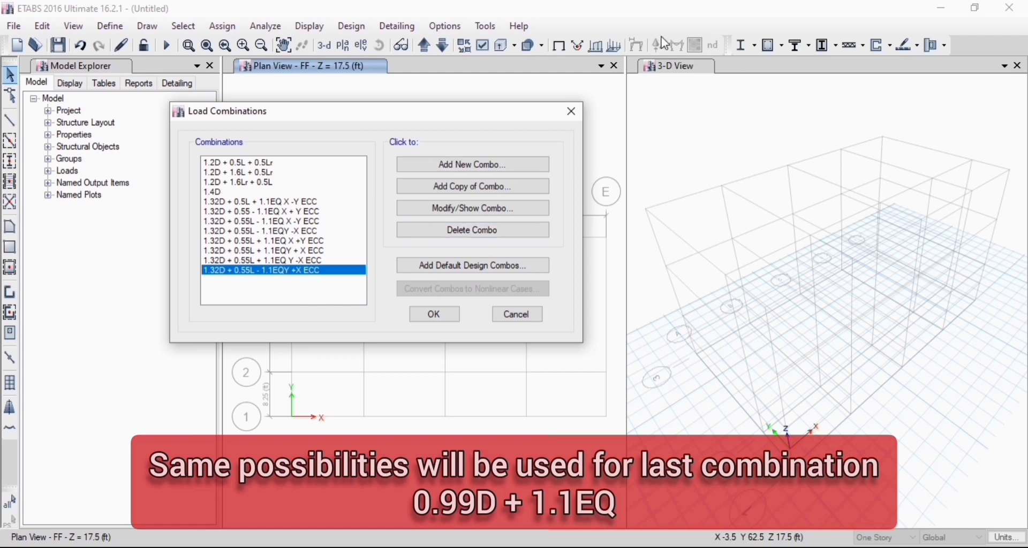
pyautogui.click(439, 320)
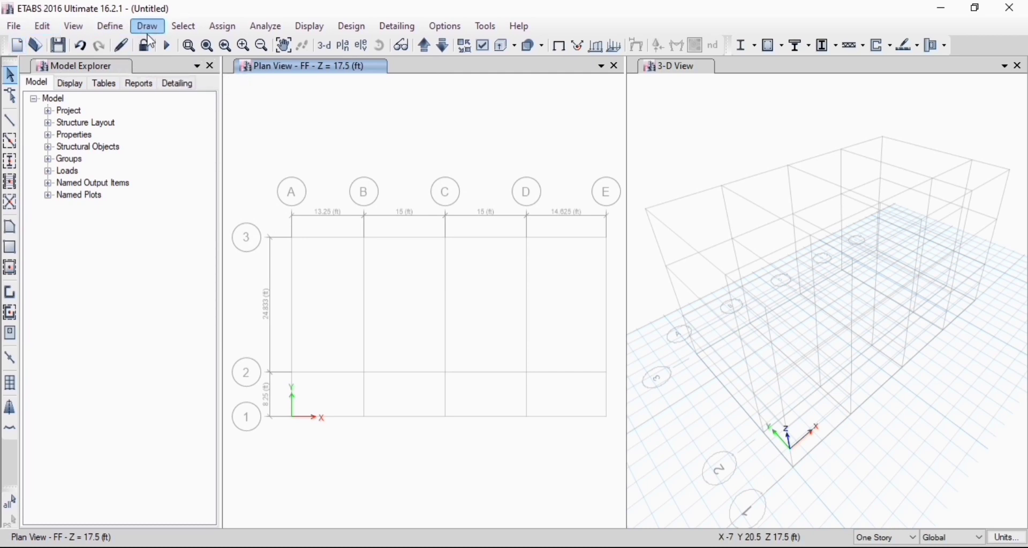
# Choose the COLUMN 18 *18 section as the property for drawing columns
pyautogui.click(212, 437)
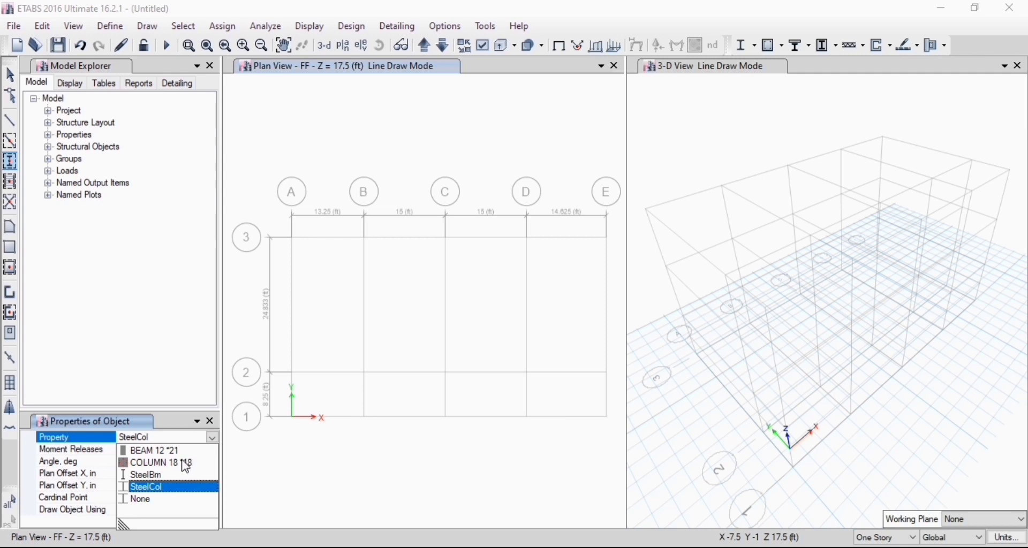
pyautogui.click(160, 464)
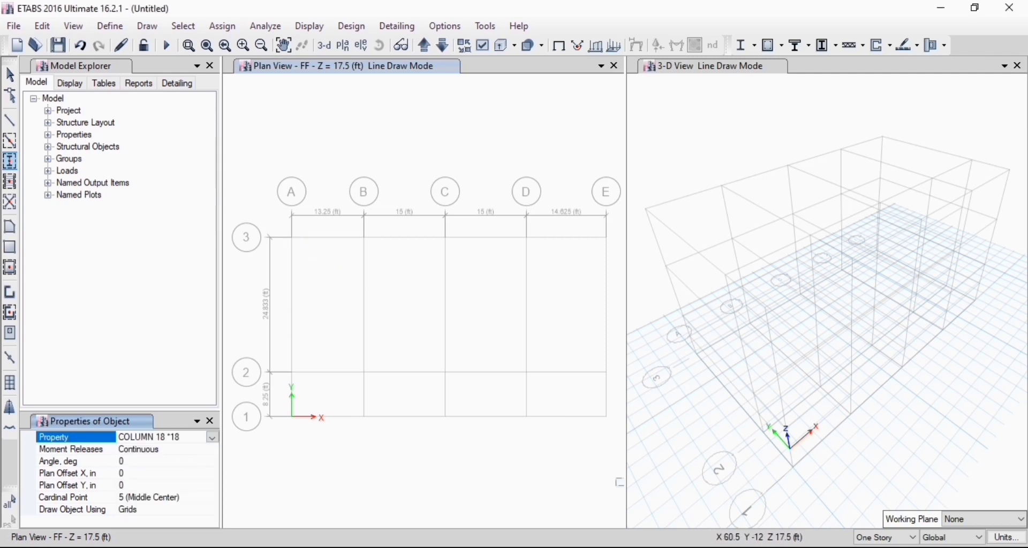
# Switch to AutoCAD and examine the column positions on the grid in Exp.Joint Proposal.dwg
pyautogui.click(684, 547)
pyautogui.click(607, 510)
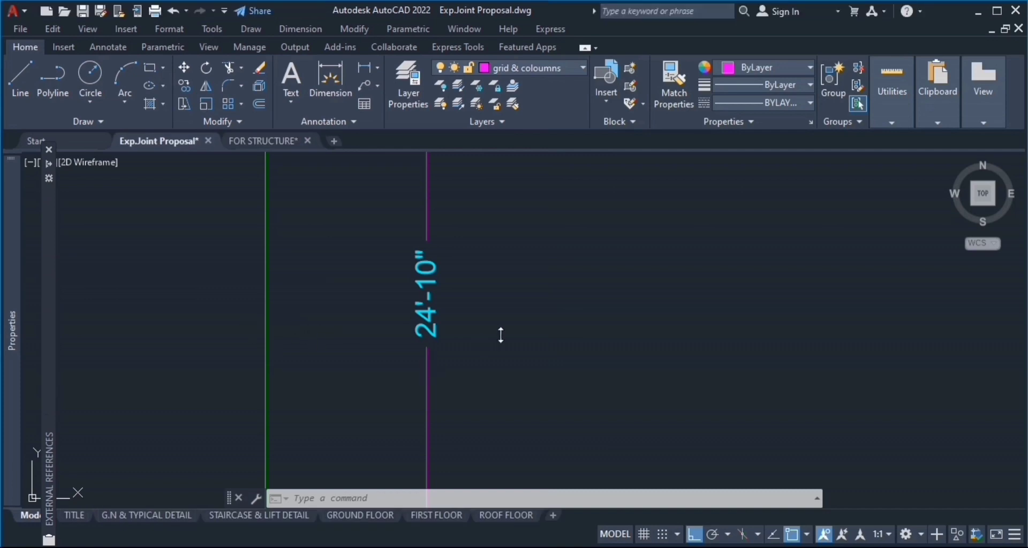
pyautogui.scroll(-6, 500, 334)
pyautogui.scroll(-4, 374, 306)
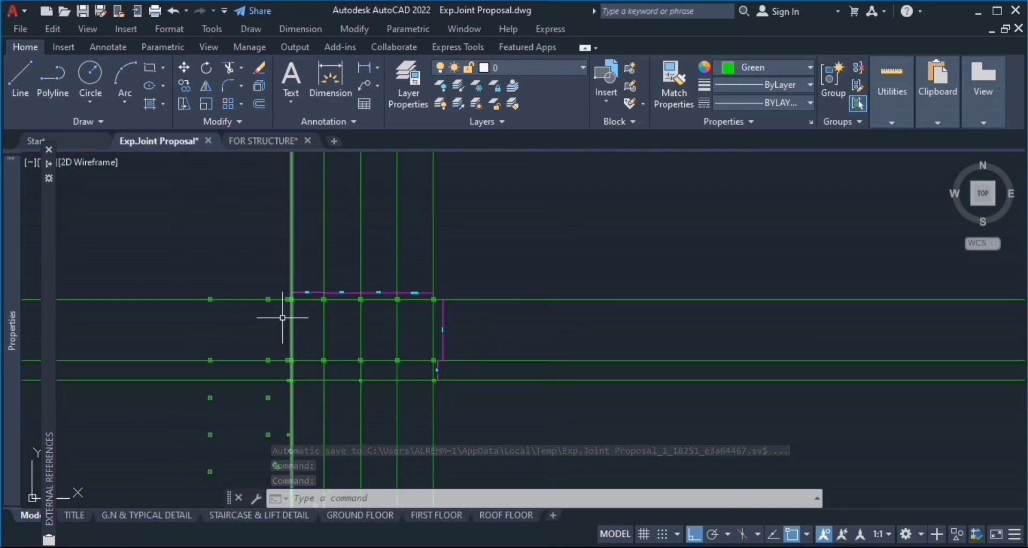
pyautogui.scroll(6, 287, 319)
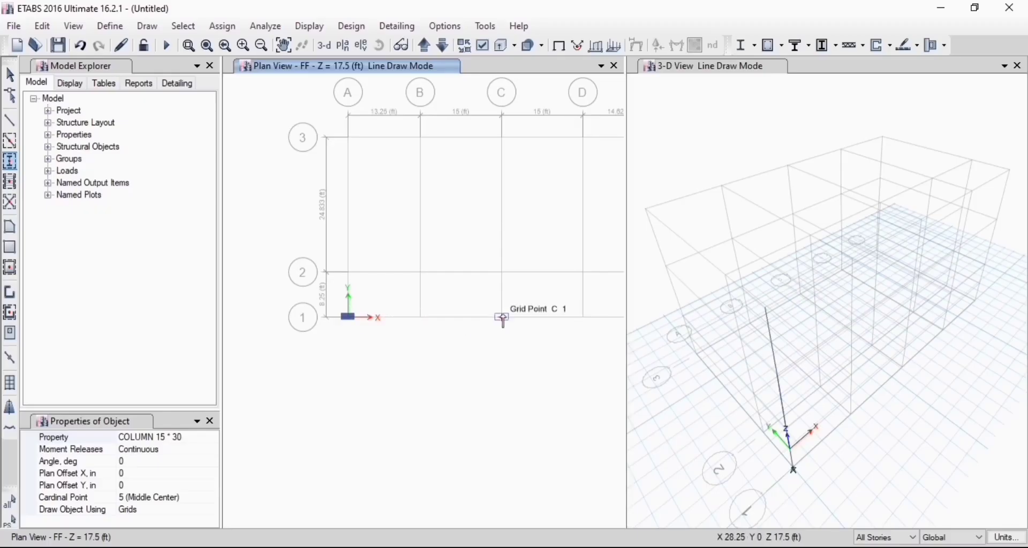
# Place COLUMN 15 * 30 columns on all stories at grid points C1 and E1 in the plan view
pyautogui.click(502, 318)
pyautogui.scroll(-4, 454, 318)
pyautogui.click(513, 320)
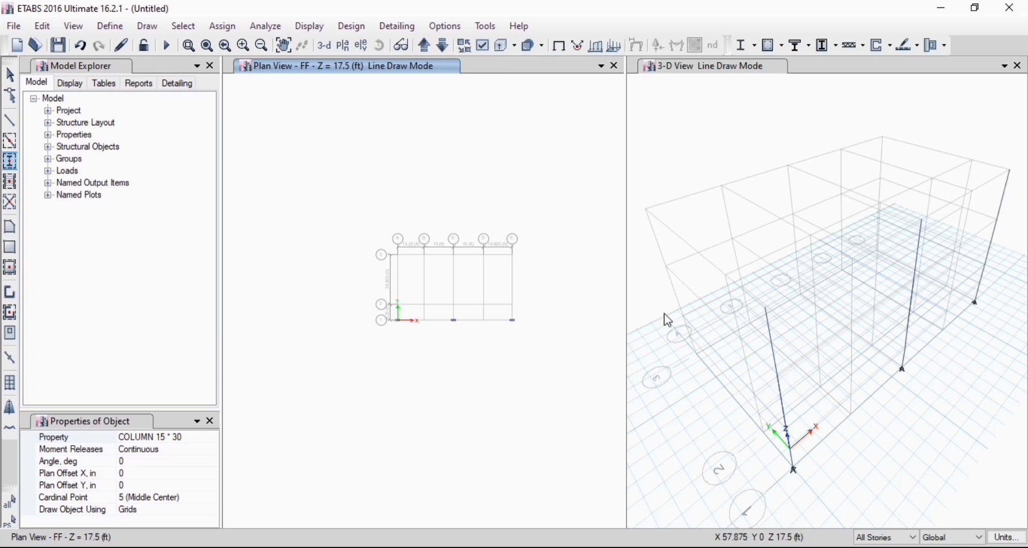
# Place COLUMN 18 *18 columns on all stories at every grid intersection along grid lines 2 and 3
pyautogui.press('Escape')
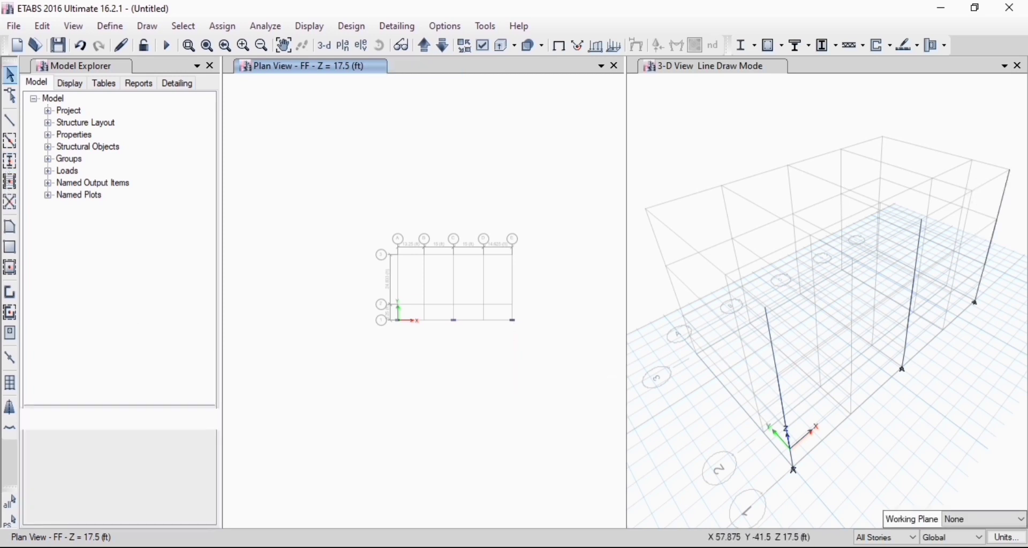
pyautogui.click(9, 161)
pyautogui.click(179, 439)
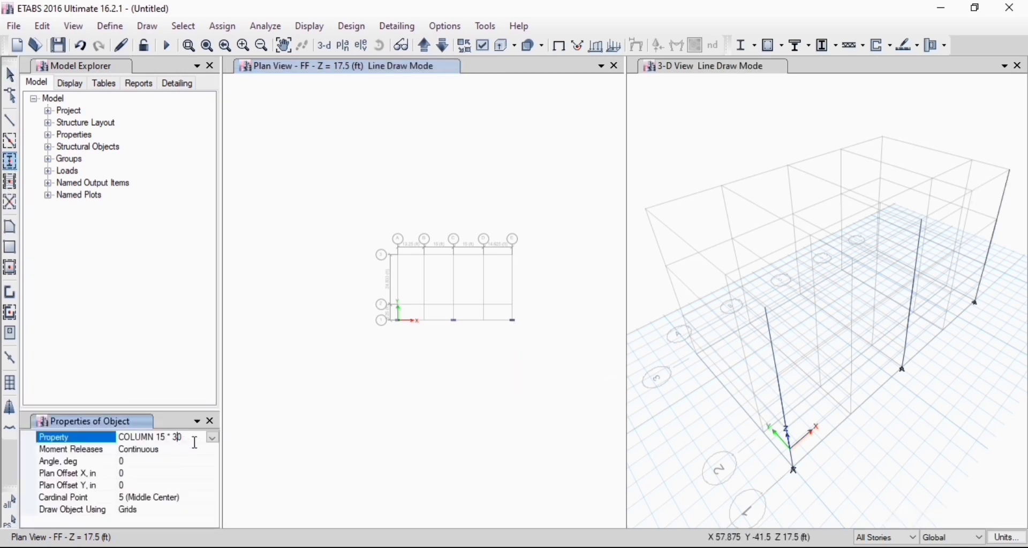
pyautogui.click(212, 440)
pyautogui.click(193, 472)
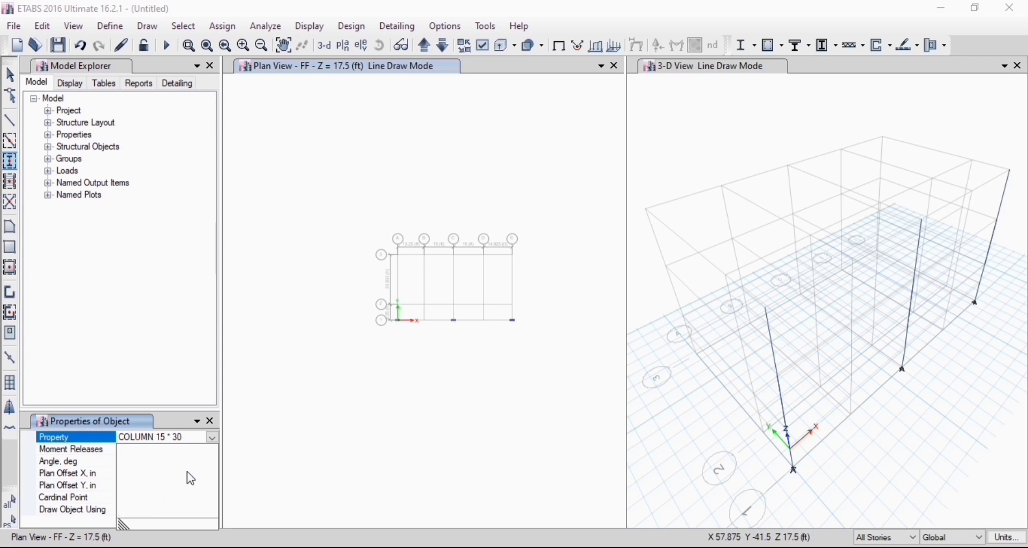
pyautogui.scroll(5, 399, 257)
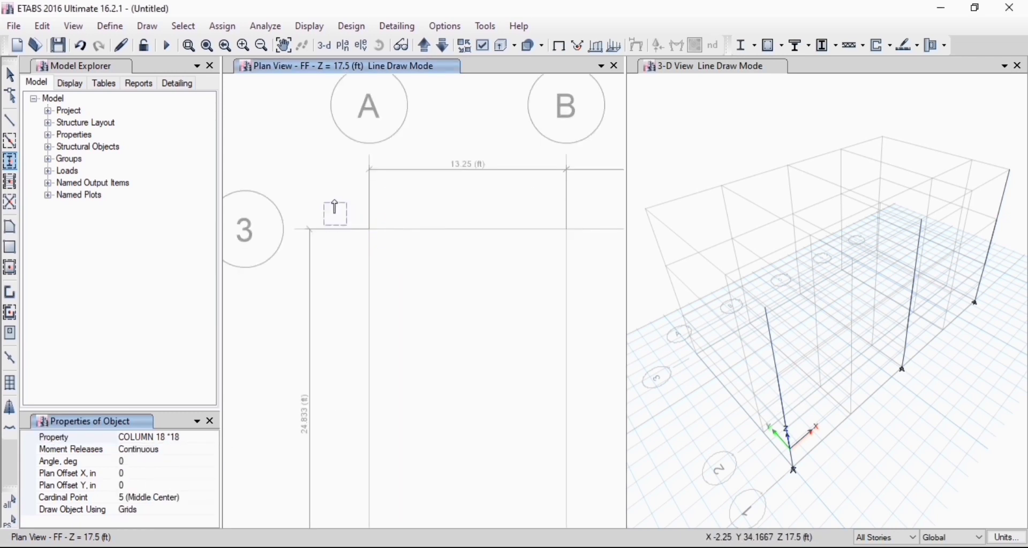
pyautogui.scroll(-5, 332, 190)
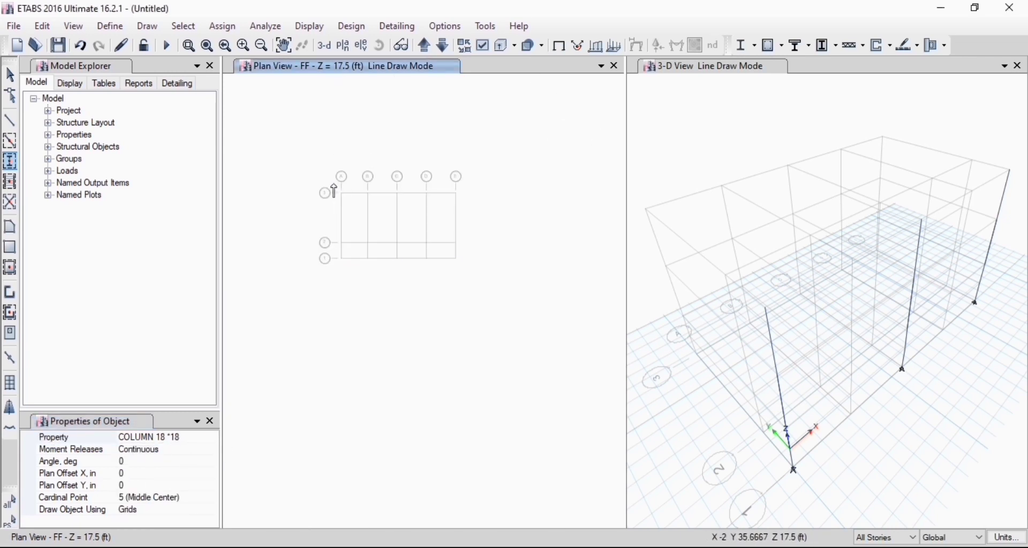
pyautogui.moveTo(356, 254); pyautogui.dragTo(472, 256)
pyautogui.press('Escape')
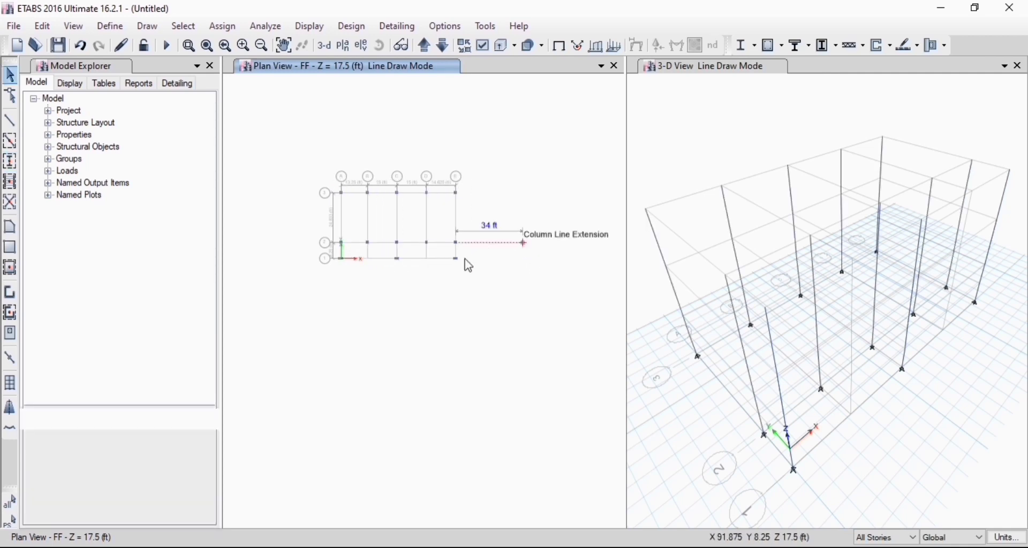
# Quick-draw BEAM 12 *21 beams along all grid lines of the plan on all stories
pyautogui.scroll(5, 420, 254)
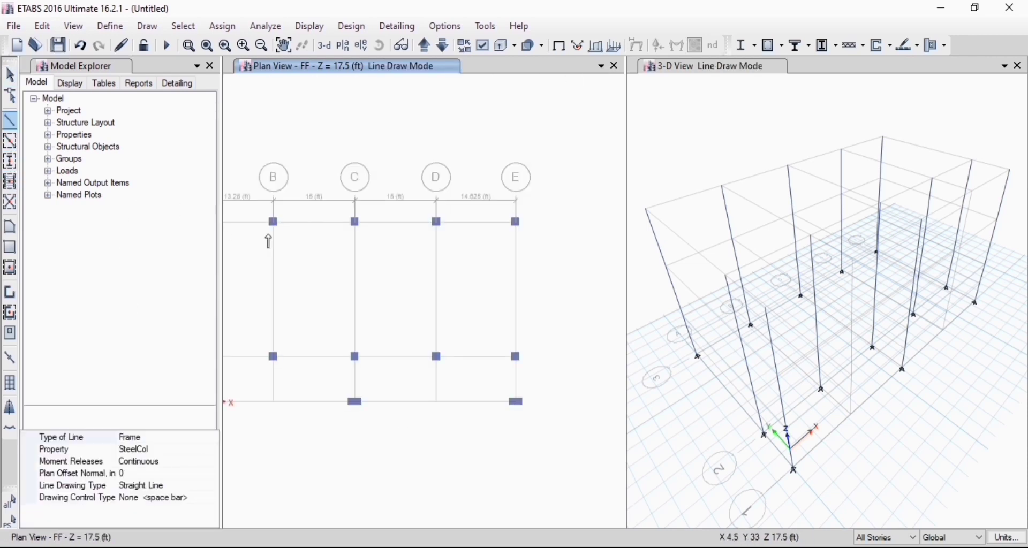
pyautogui.press('Escape')
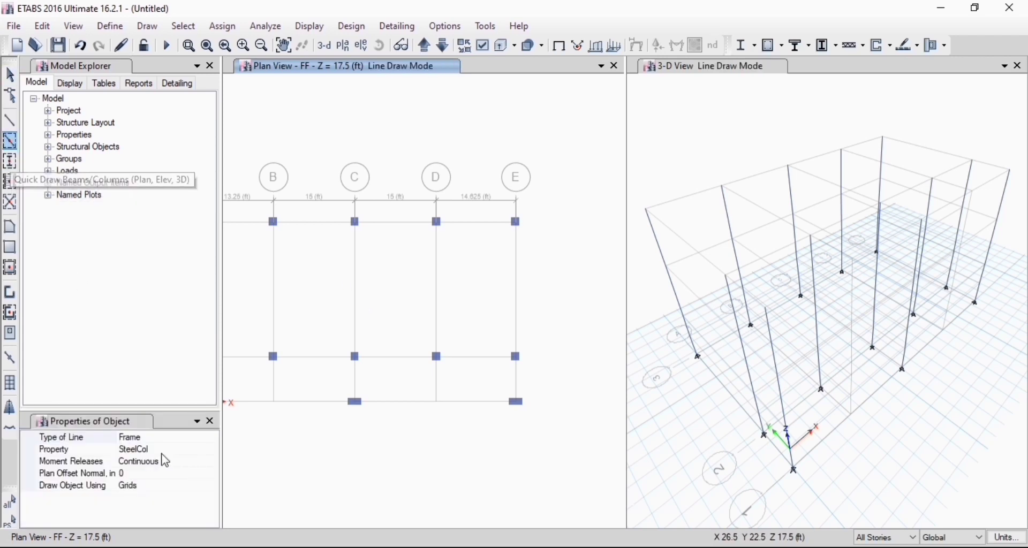
pyautogui.click(159, 451)
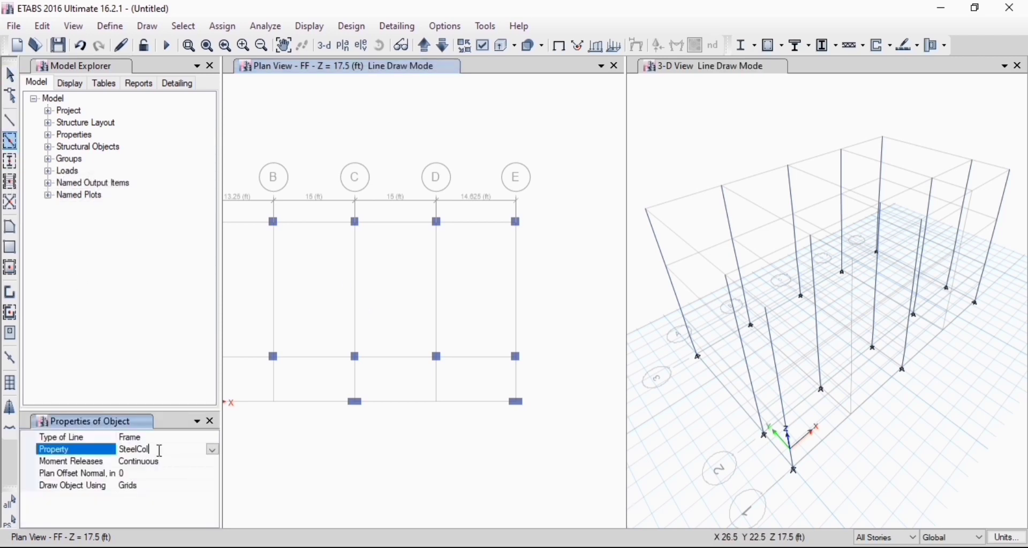
pyautogui.click(212, 452)
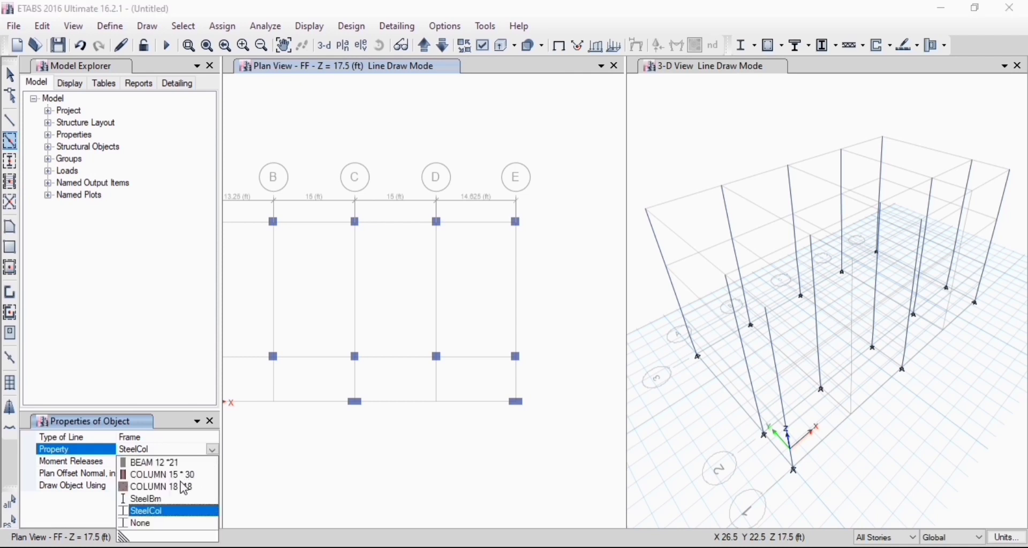
pyautogui.click(164, 463)
pyautogui.scroll(-3, 335, 320)
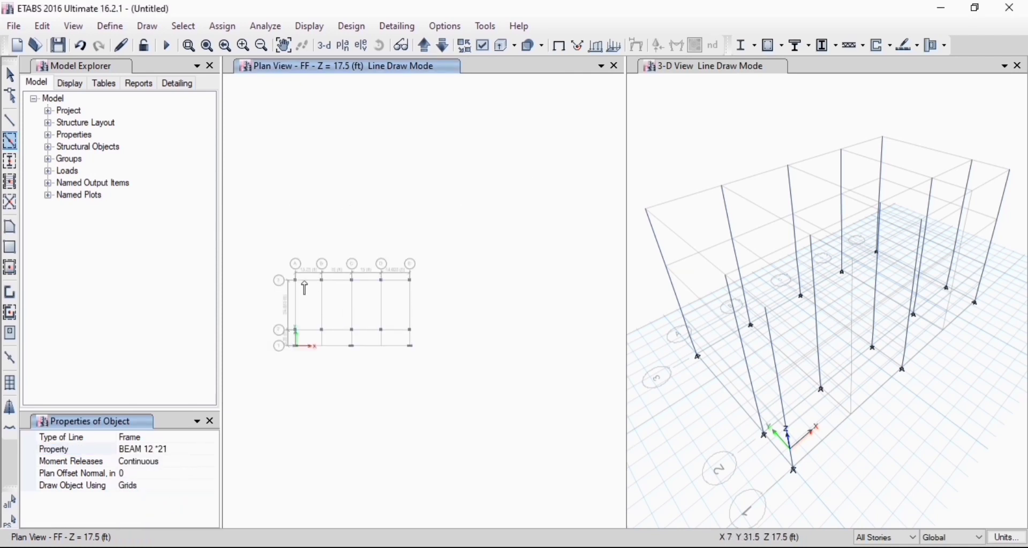
pyautogui.moveTo(275, 265)
pyautogui.mouseDown()
pyautogui.moveTo(411, 363)
pyautogui.moveTo(440, 369)
pyautogui.mouseUp()
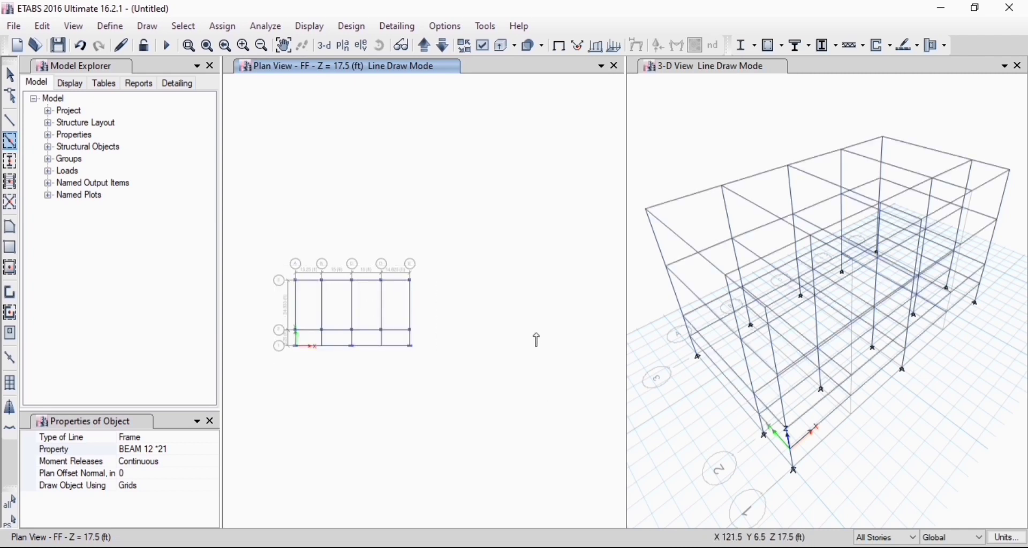
pyautogui.press('Escape')
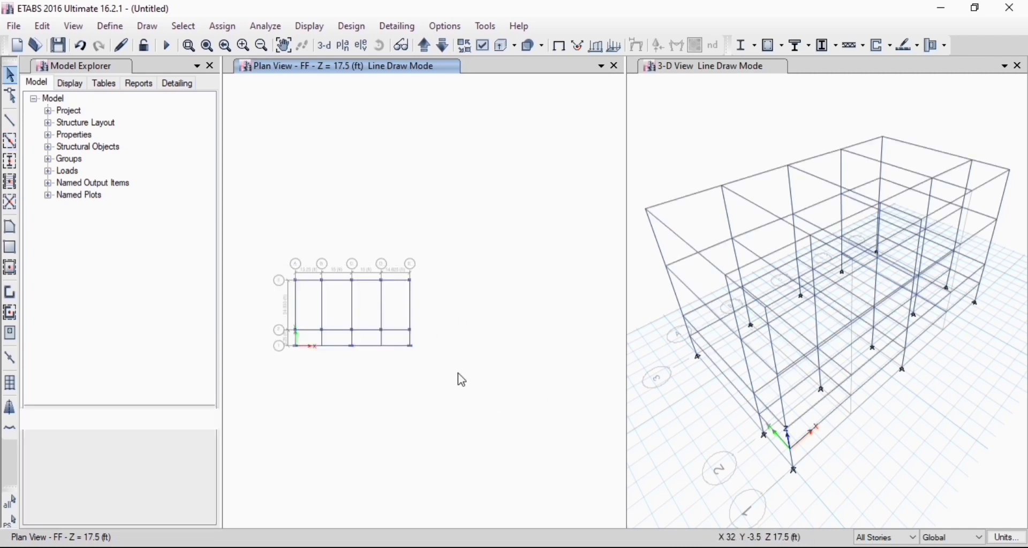
# Delete the beams on grid lines B and D between grid lines 1 and 2 on all stories
pyautogui.scroll(3, 461, 381)
pyautogui.scroll(-2, 312, 273)
pyautogui.scroll(-2, 507, 336)
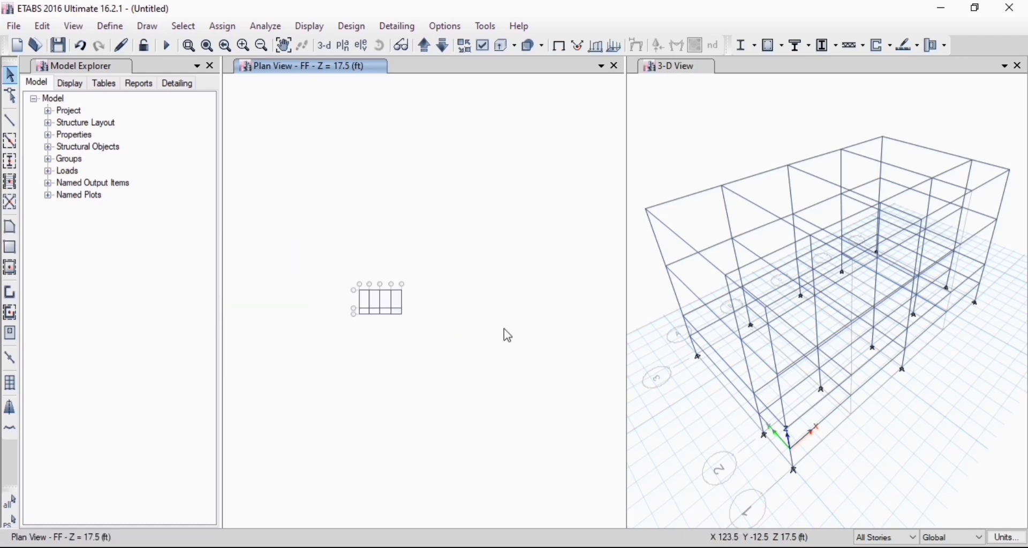
pyautogui.scroll(4, 356, 307)
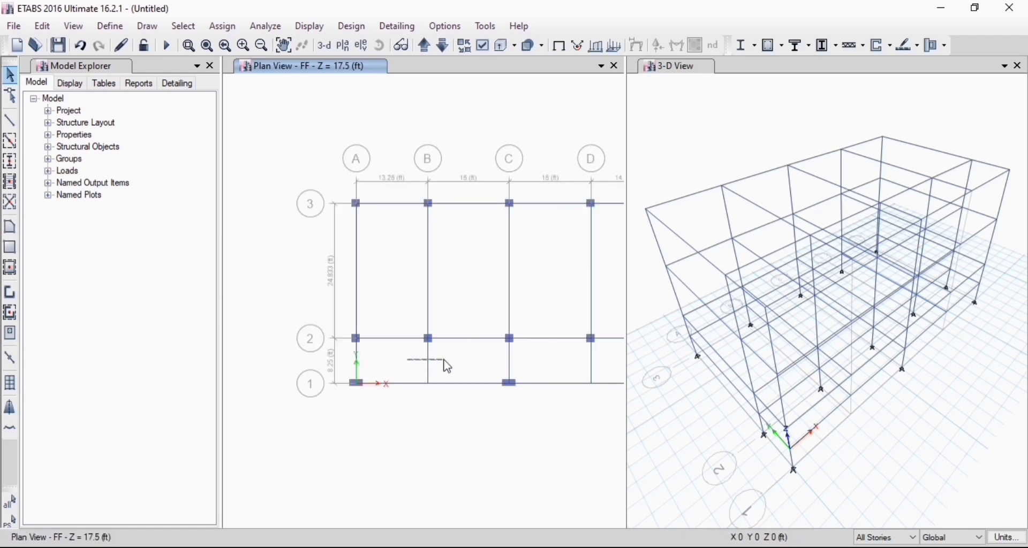
pyautogui.moveTo(460, 358); pyautogui.dragTo(377, 384)
pyautogui.scroll(-2, 509, 378)
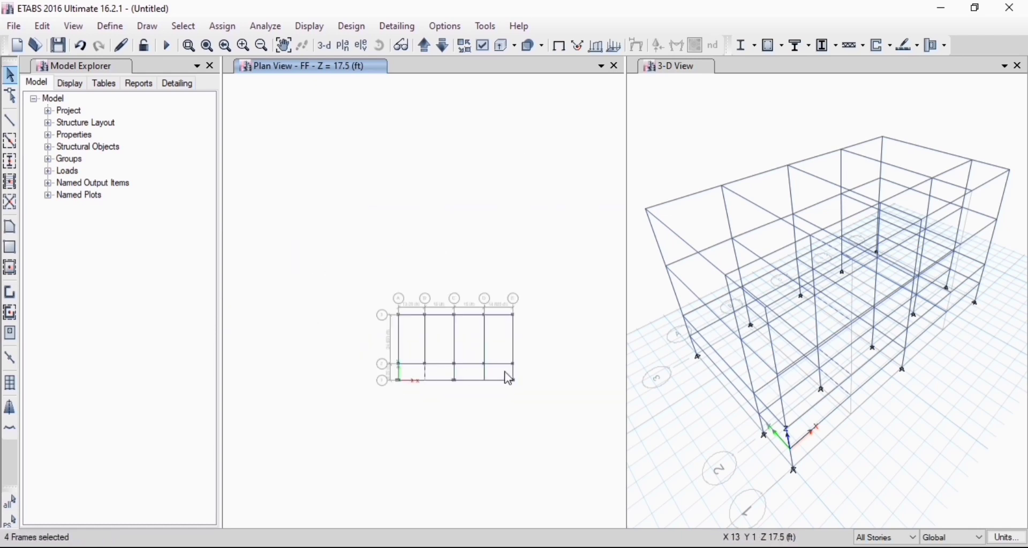
pyautogui.scroll(3, 500, 379)
pyautogui.moveTo(496, 374); pyautogui.dragTo(444, 394)
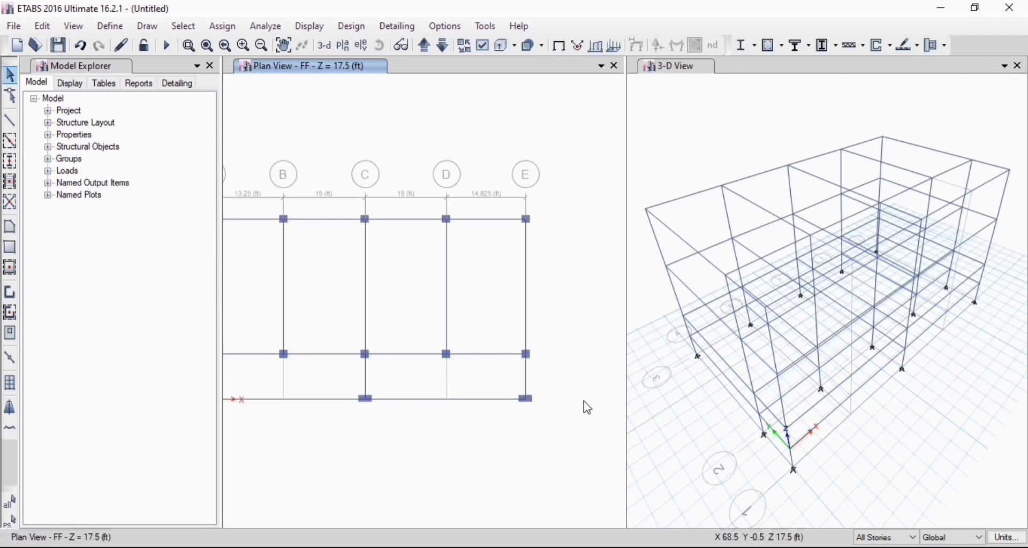
pyautogui.scroll(-3, 538, 404)
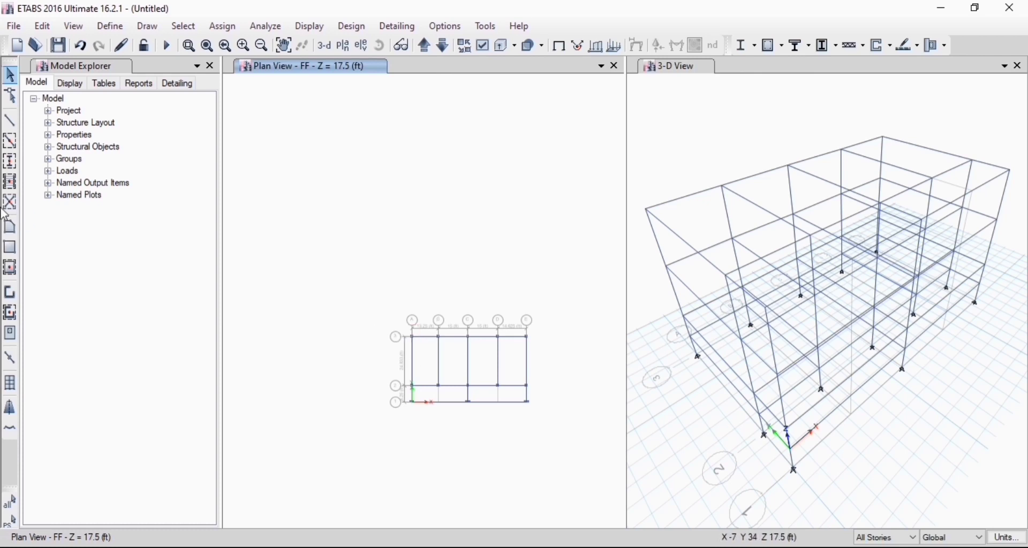
# Quick-draw Slab 6" floor panels in all four bays between grid lines 2 and 3 on all stories
pyautogui.click(9, 268)
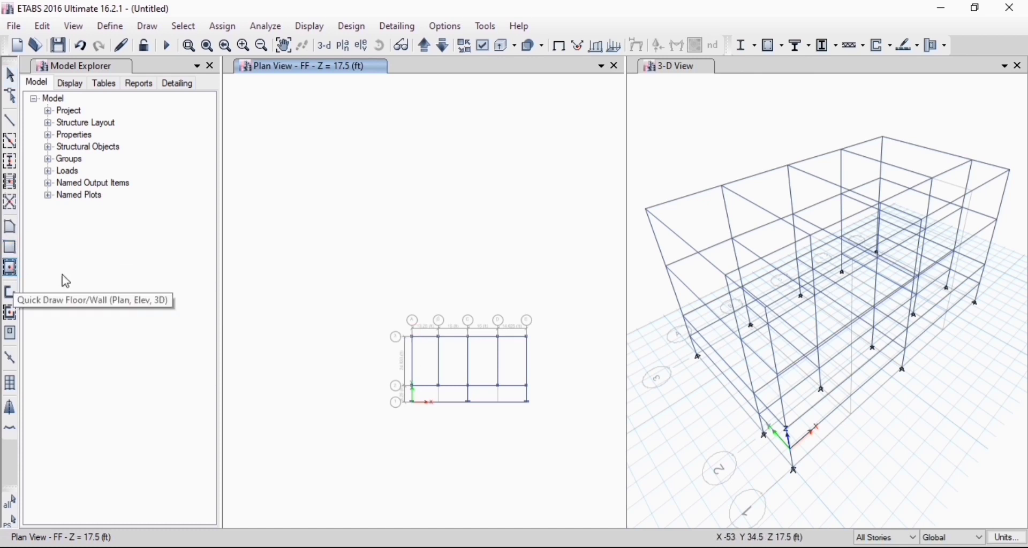
pyautogui.click(175, 438)
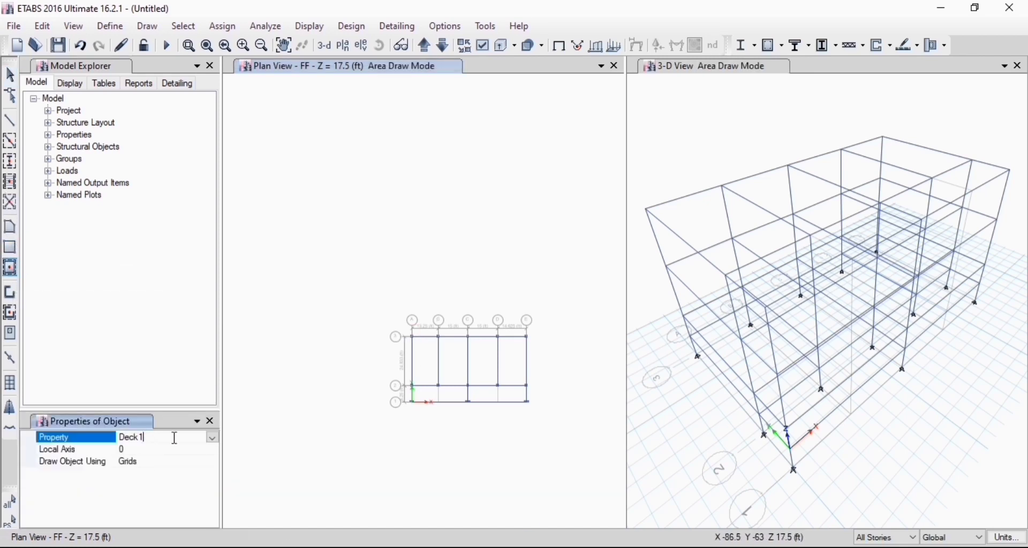
pyautogui.click(212, 439)
pyautogui.click(154, 491)
pyautogui.scroll(6, 454, 363)
pyautogui.scroll(-5, 348, 349)
pyautogui.click(317, 345)
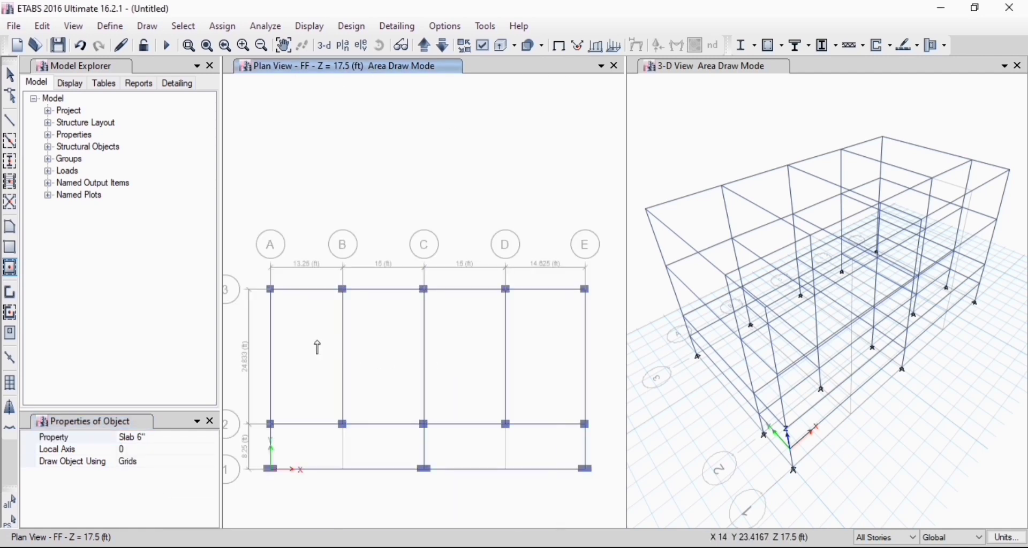
pyautogui.click(407, 363)
pyautogui.click(555, 356)
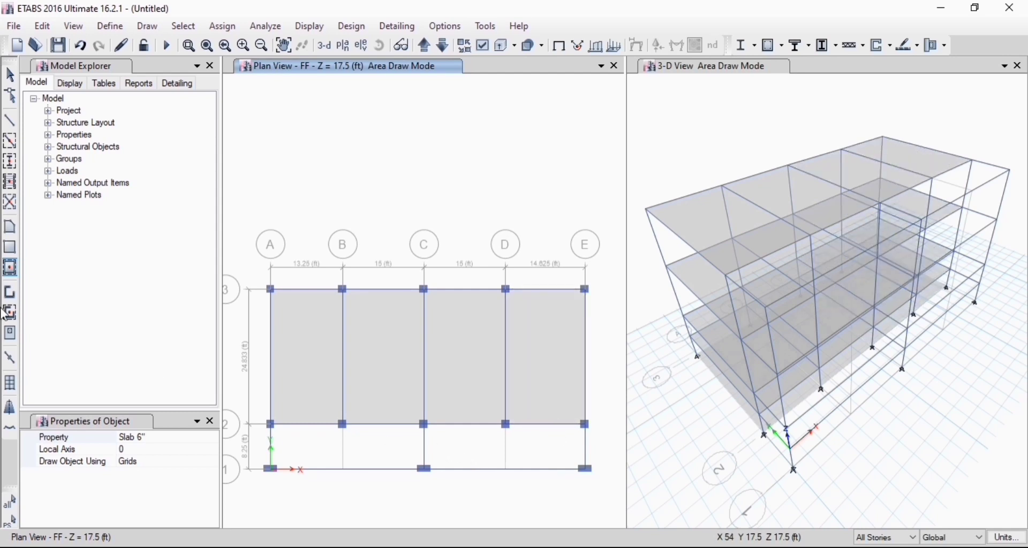
# Draw rectangular Slab 6" panels from grid point C2 to E1 and from A2 to C1
pyautogui.click(10, 247)
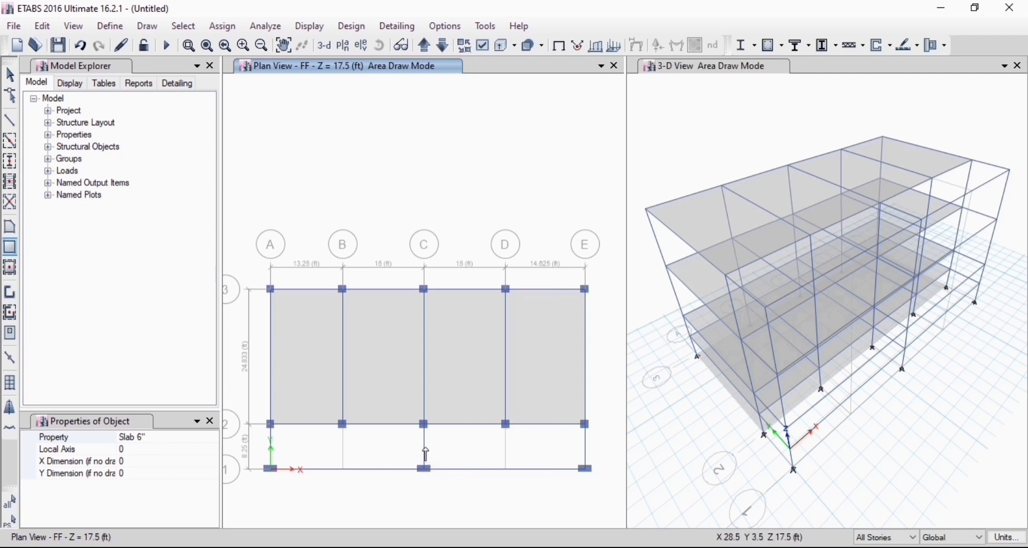
pyautogui.click(425, 426)
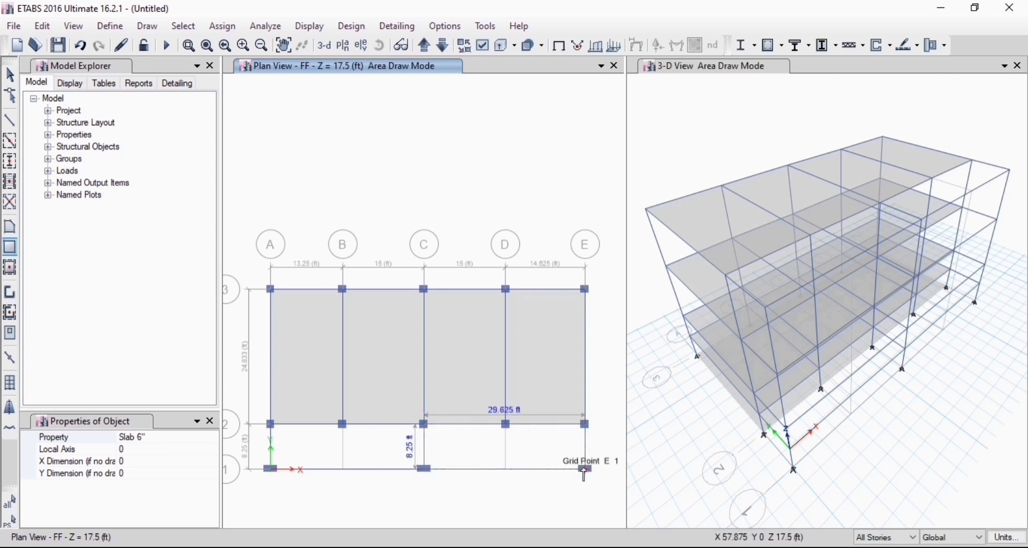
pyautogui.click(585, 470)
pyautogui.click(271, 424)
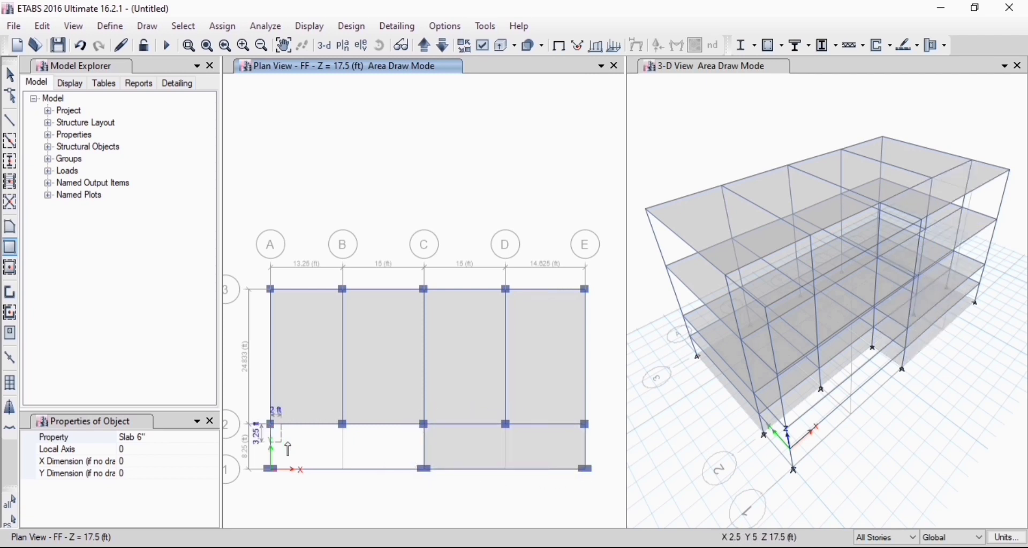
pyautogui.click(425, 470)
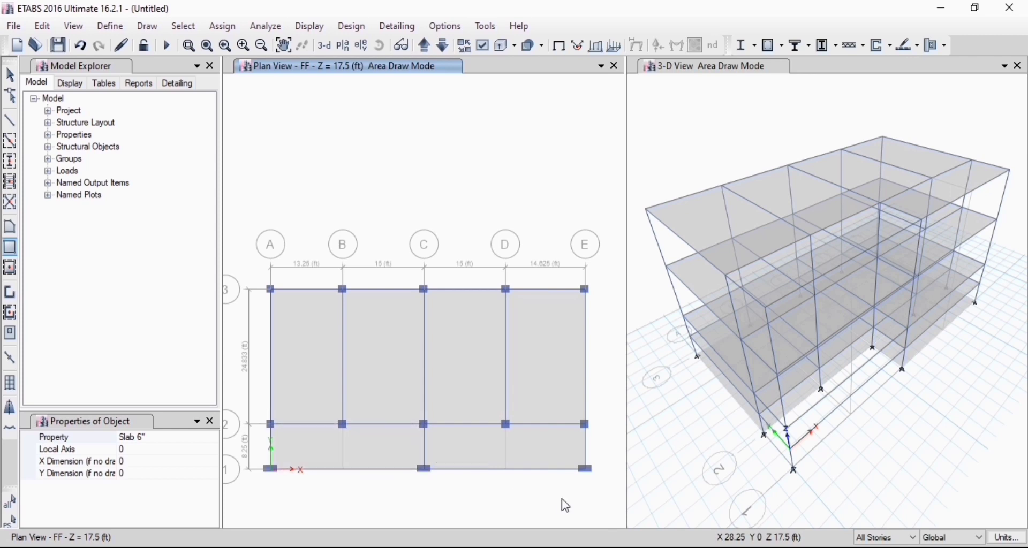
pyautogui.press('Escape')
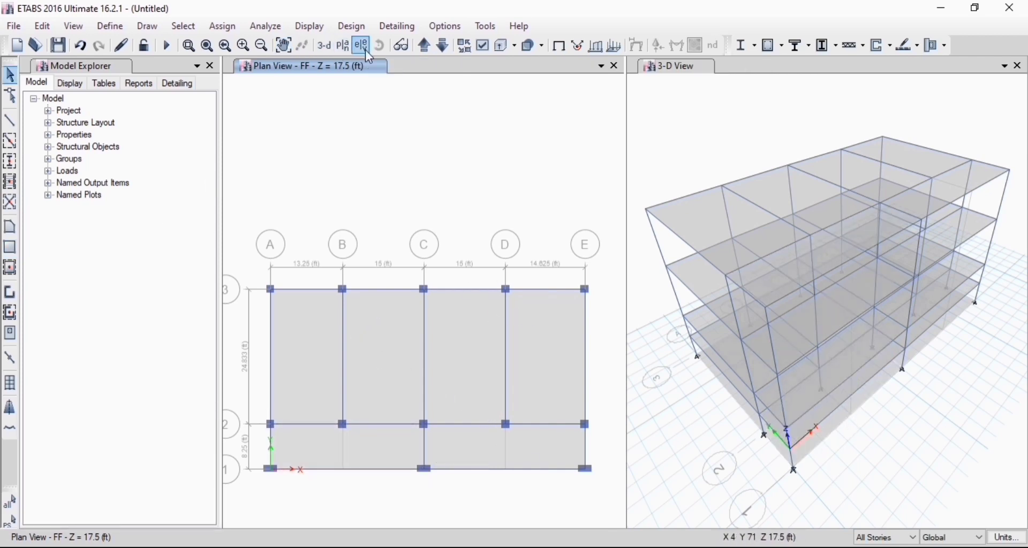
# Set the plan view to the Base level
pyautogui.click(343, 46)
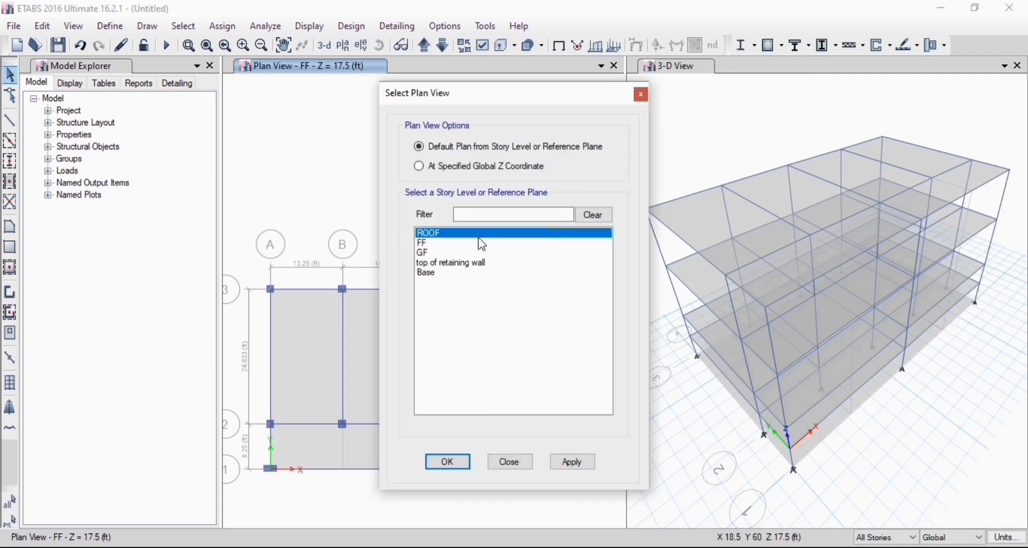
pyautogui.click(448, 274)
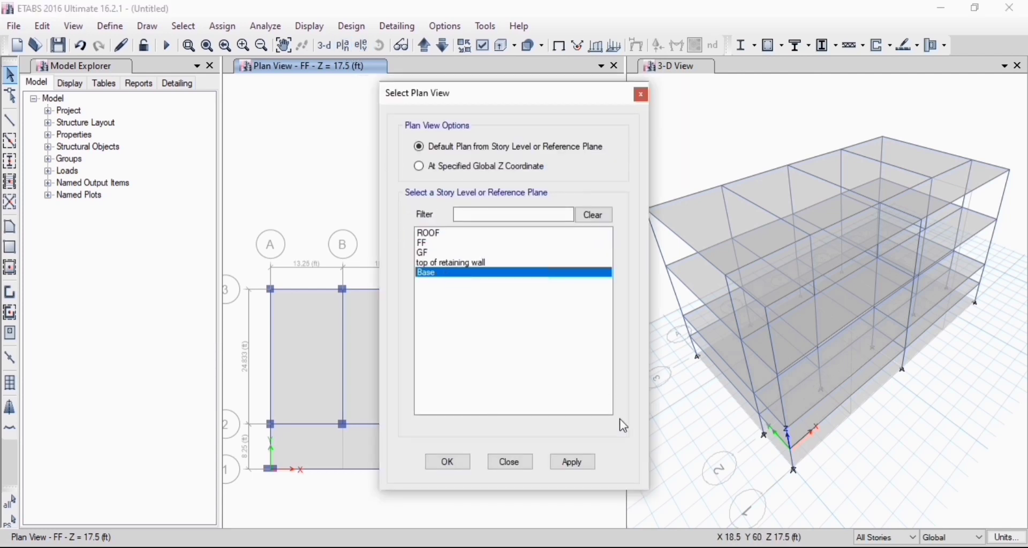
pyautogui.click(573, 463)
pyautogui.click(450, 462)
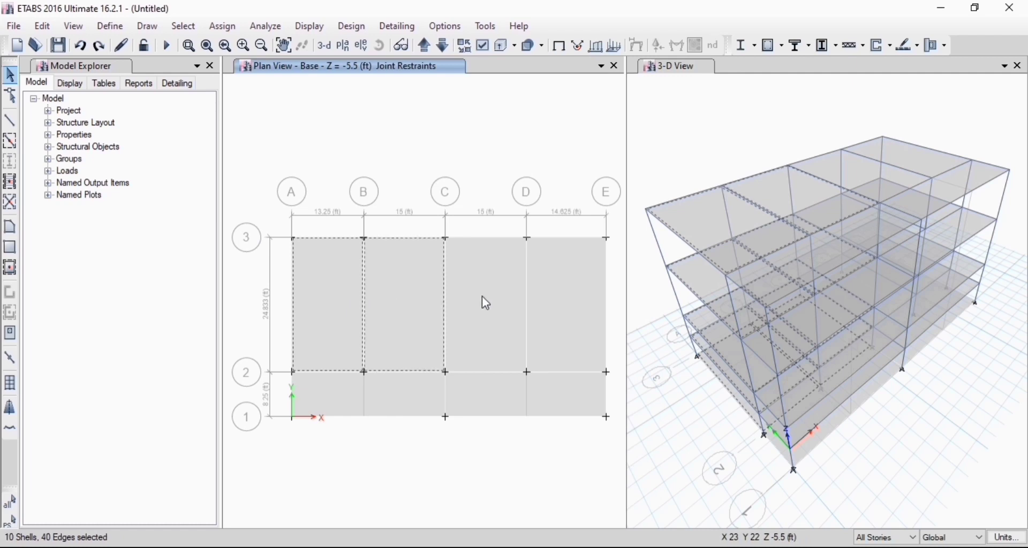
# Try to delete the slab panels in the Base plan with All Stories active, and undo the deletion
pyautogui.click(483, 298)
pyautogui.click(571, 297)
pyautogui.click(555, 393)
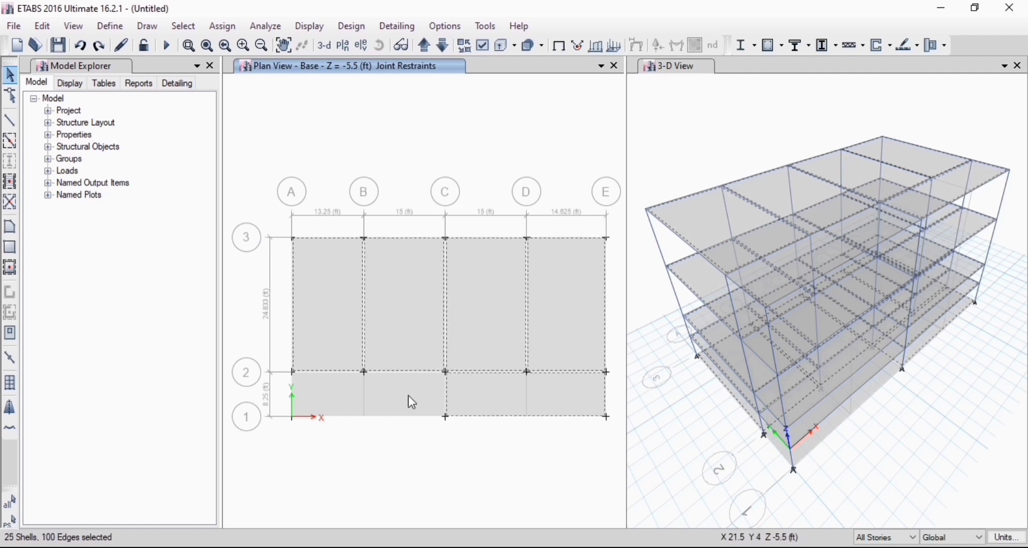
pyautogui.press('Delete')
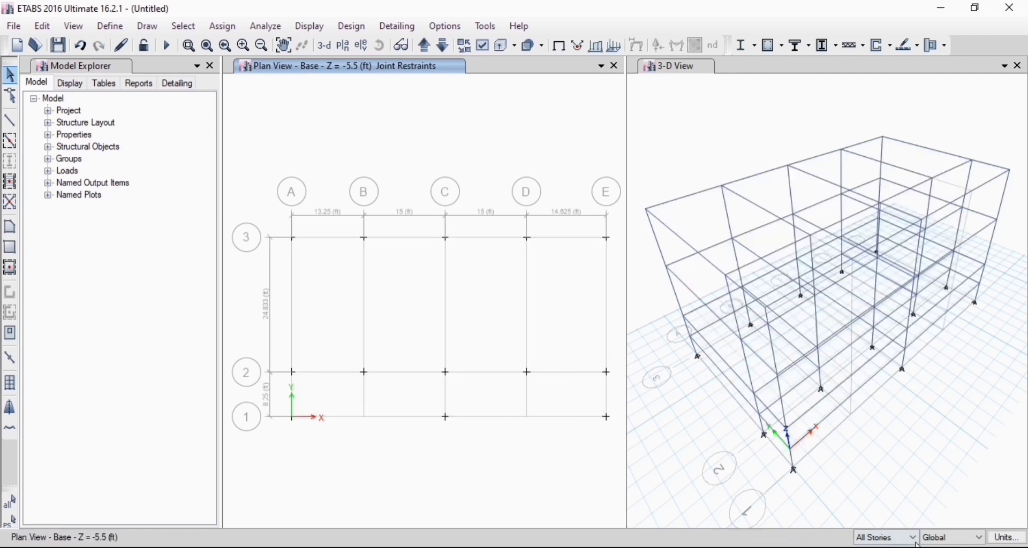
pyautogui.hotkey('ctrl', 'z')
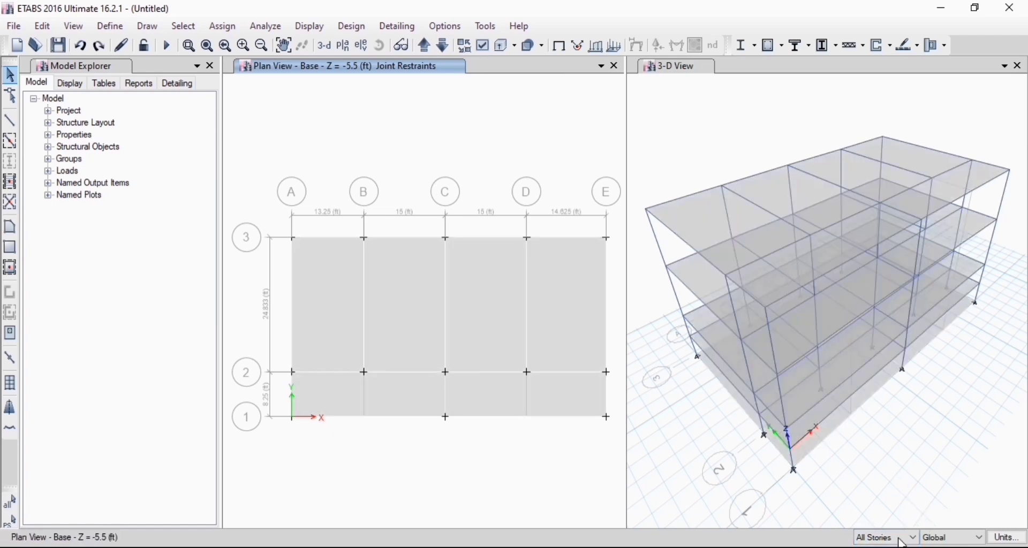
# Limit edits to One Story and delete all slab panels in the Base plan, both between grid lines 2–3 and 1–2
pyautogui.click(886, 537)
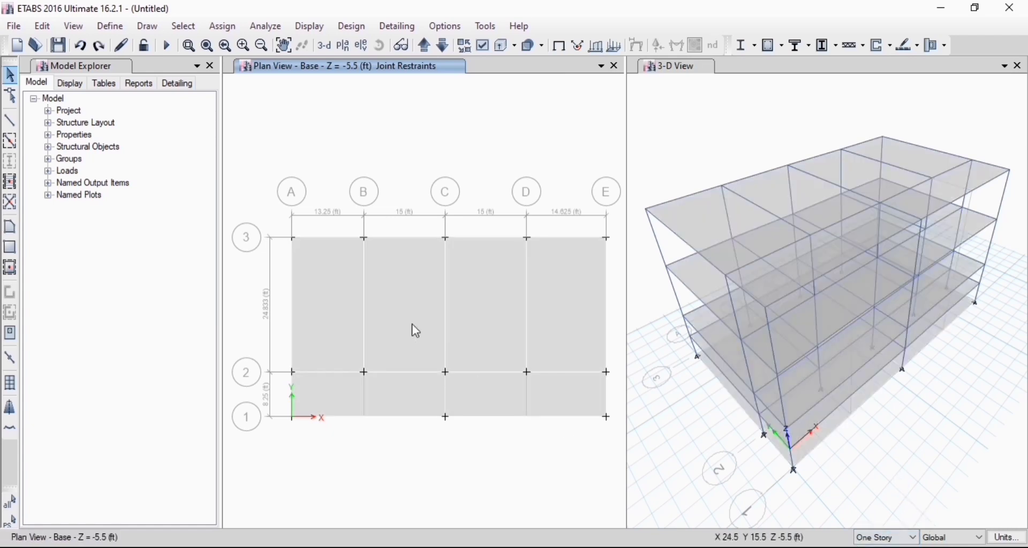
pyautogui.click(345, 296)
pyautogui.click(394, 301)
pyautogui.click(490, 307)
pyautogui.click(553, 317)
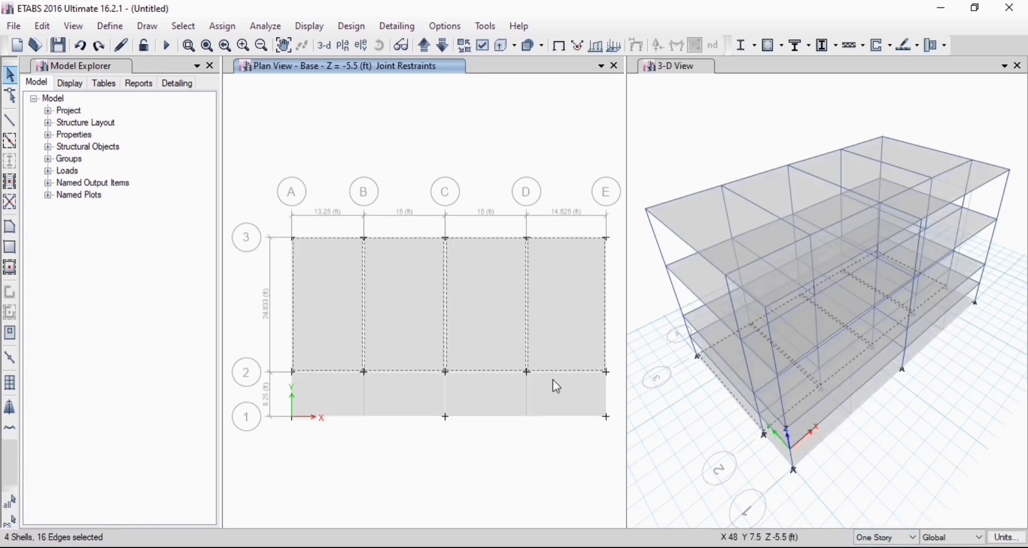
pyautogui.click(551, 388)
pyautogui.click(406, 404)
pyautogui.press('Delete')
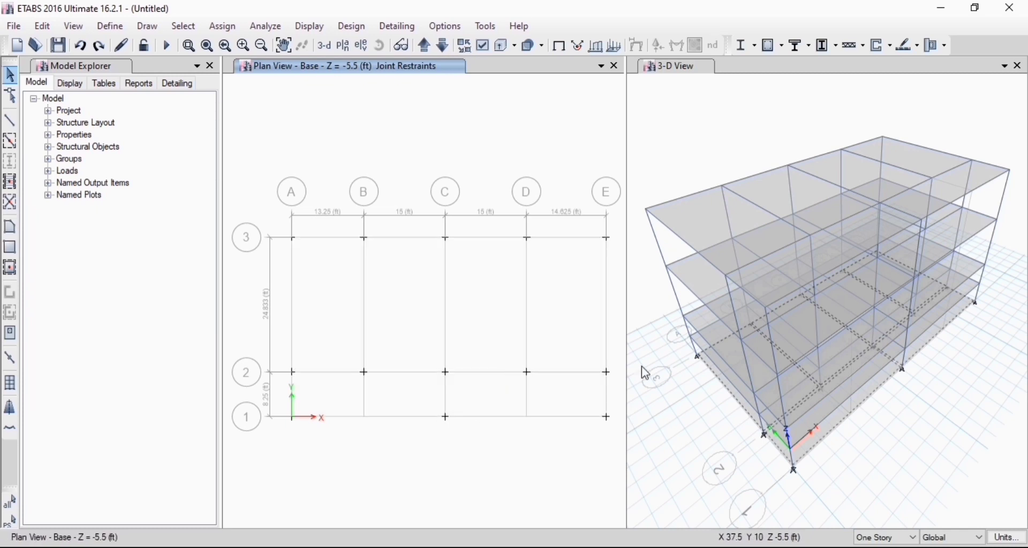
# Select all joints in the Base plan and assign fixed restraints, with all translations and rotations about X, Y and Z restrained
pyautogui.moveTo(276, 170); pyautogui.dragTo(621, 451)
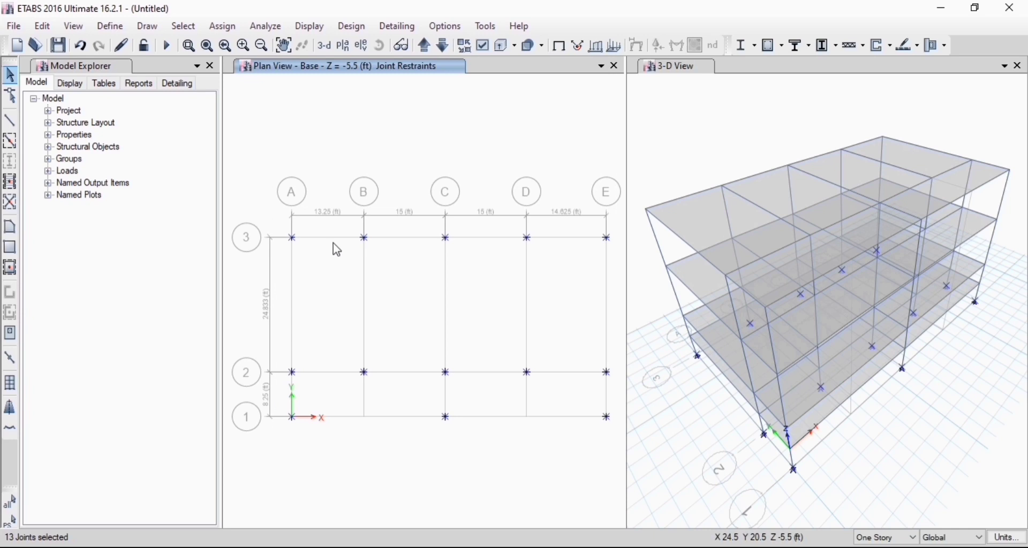
pyautogui.click(224, 26)
pyautogui.moveTo(267, 44)
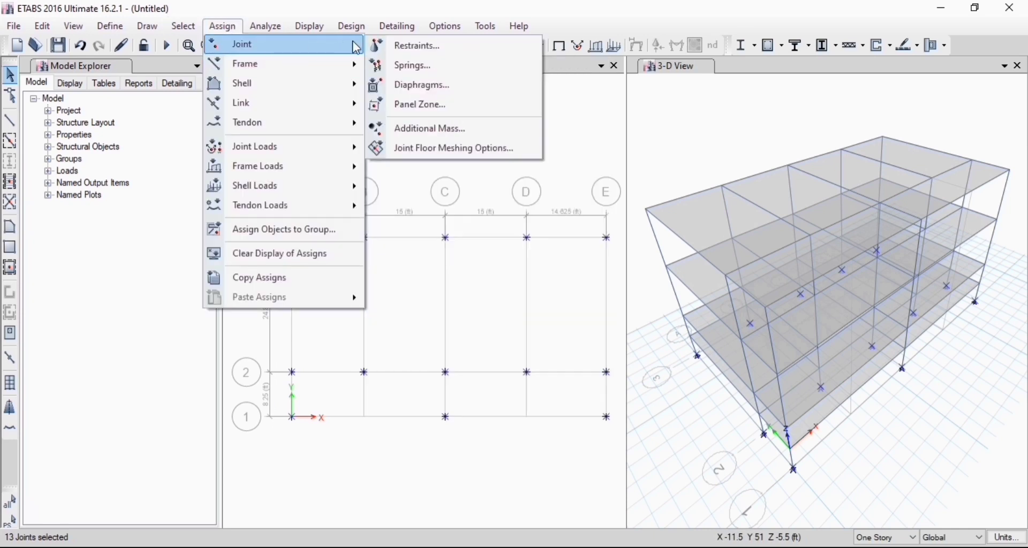
pyautogui.click(423, 43)
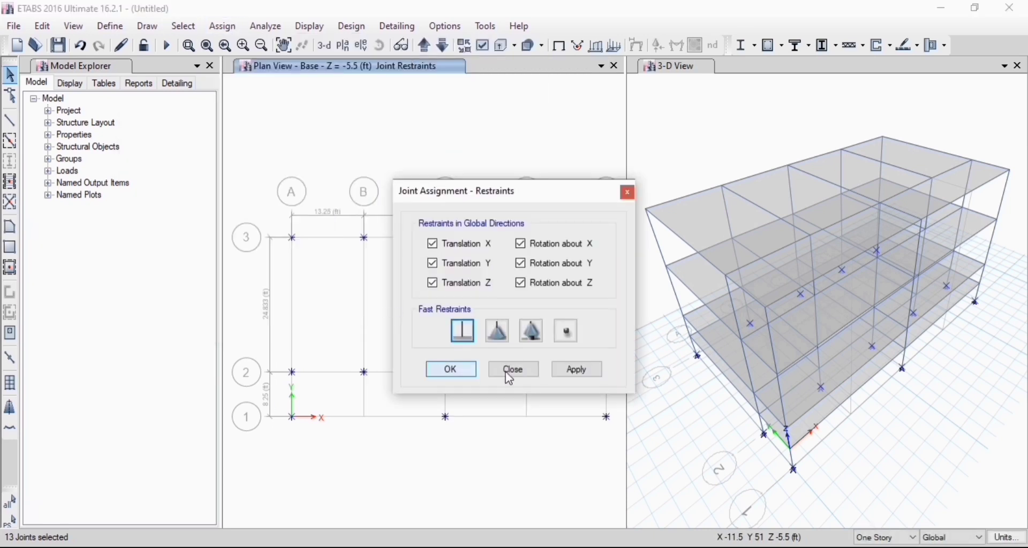
pyautogui.click(535, 378)
pyautogui.click(456, 371)
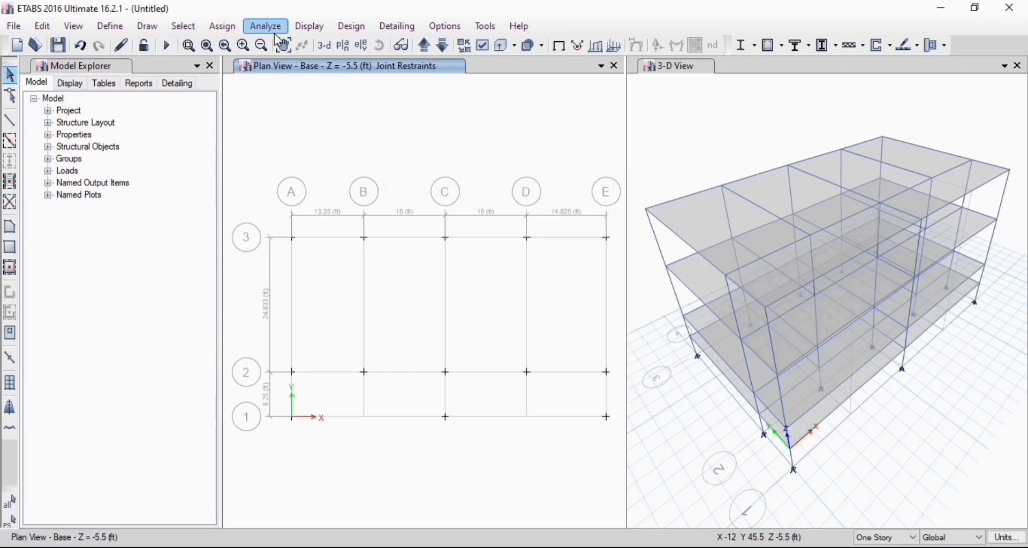
# Set the plan view to the top of retaining wall level
pyautogui.click(341, 46)
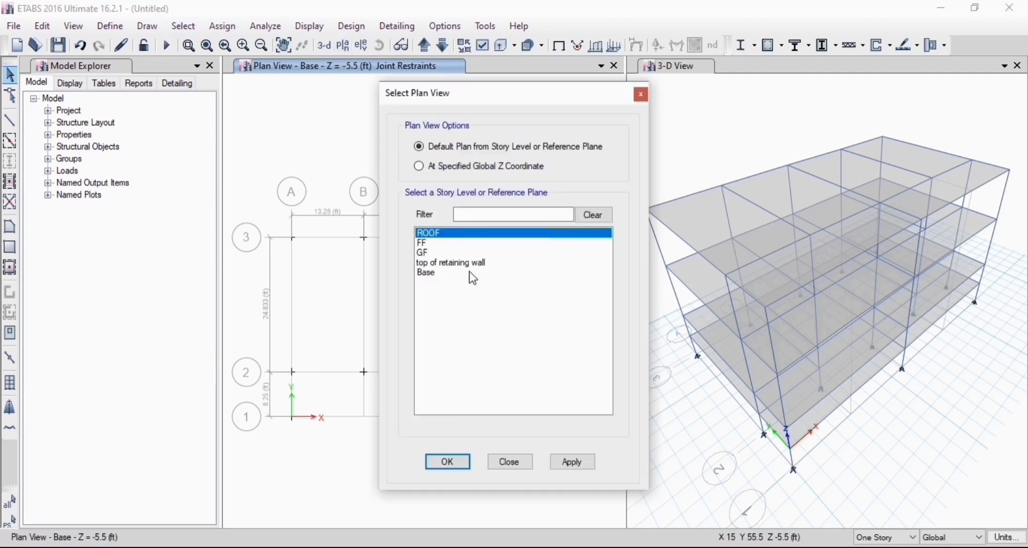
pyautogui.click(471, 263)
pyautogui.click(576, 464)
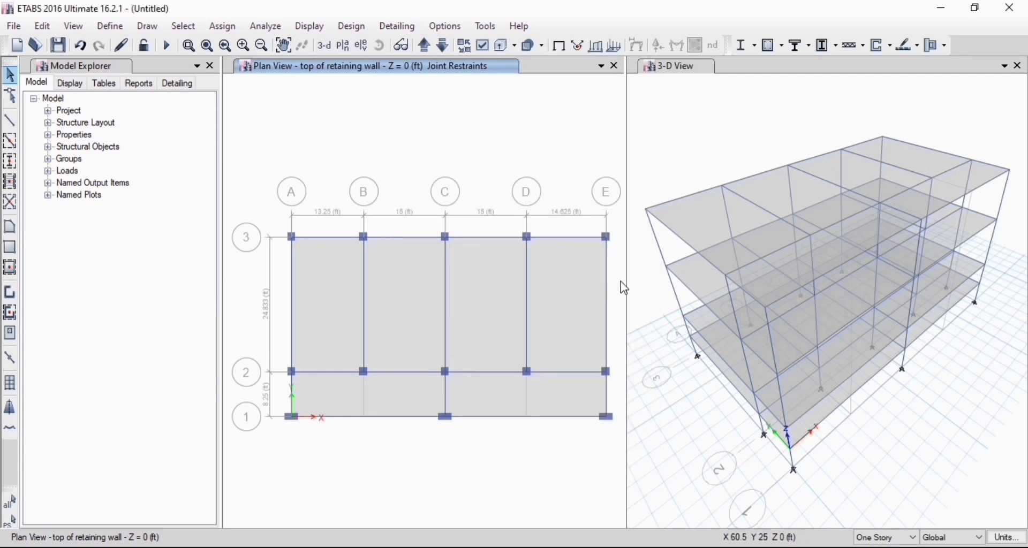
# Delete all slab panels, the beams between grid lines 2 and 3, the grid line 3 beams and the outer-bay beams on lines 1 and 2
pyautogui.moveTo(621, 281); pyautogui.dragTo(262, 318)
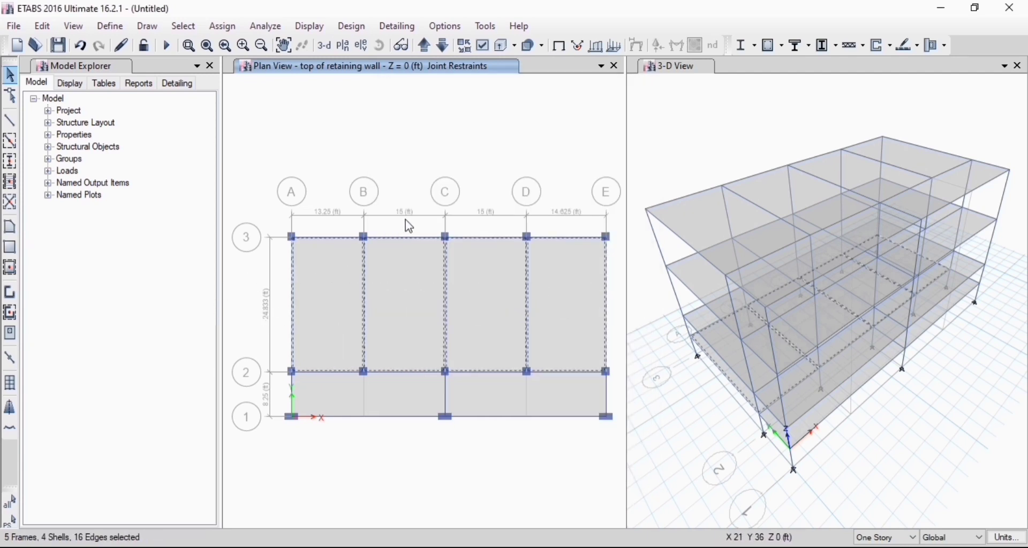
pyautogui.click(395, 237)
pyautogui.click(328, 236)
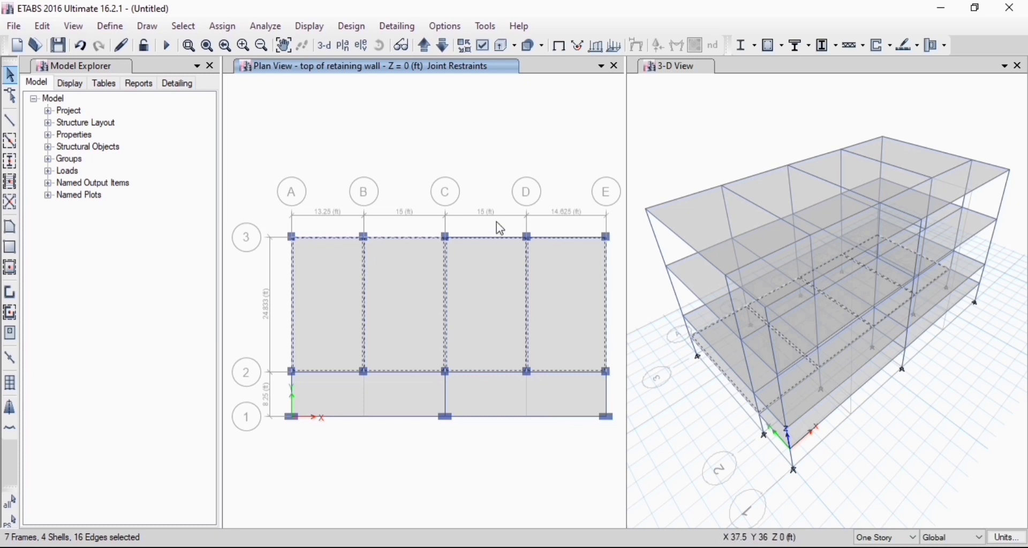
pyautogui.moveTo(570, 224); pyautogui.dragTo(563, 456)
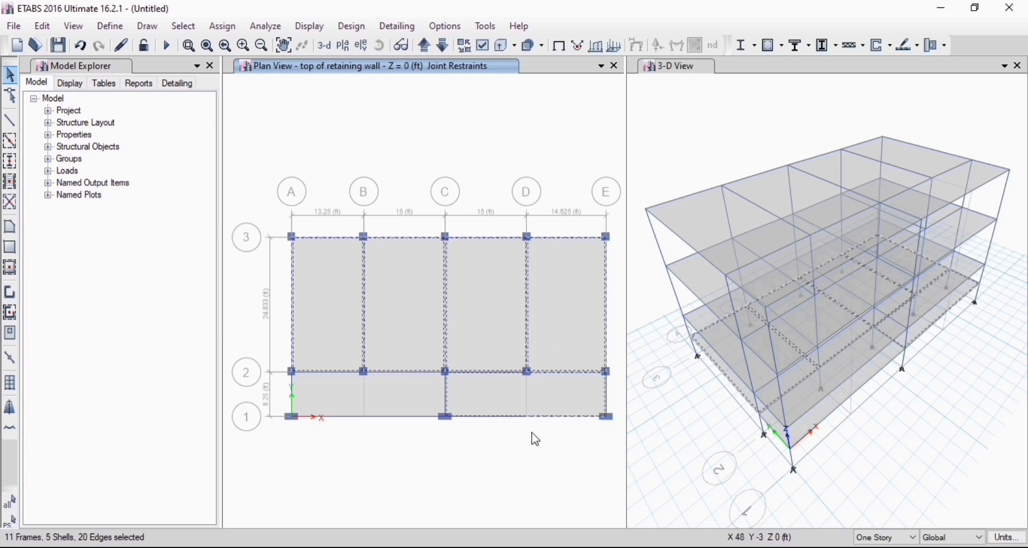
pyautogui.moveTo(343, 218); pyautogui.dragTo(321, 434)
pyautogui.press('Delete')
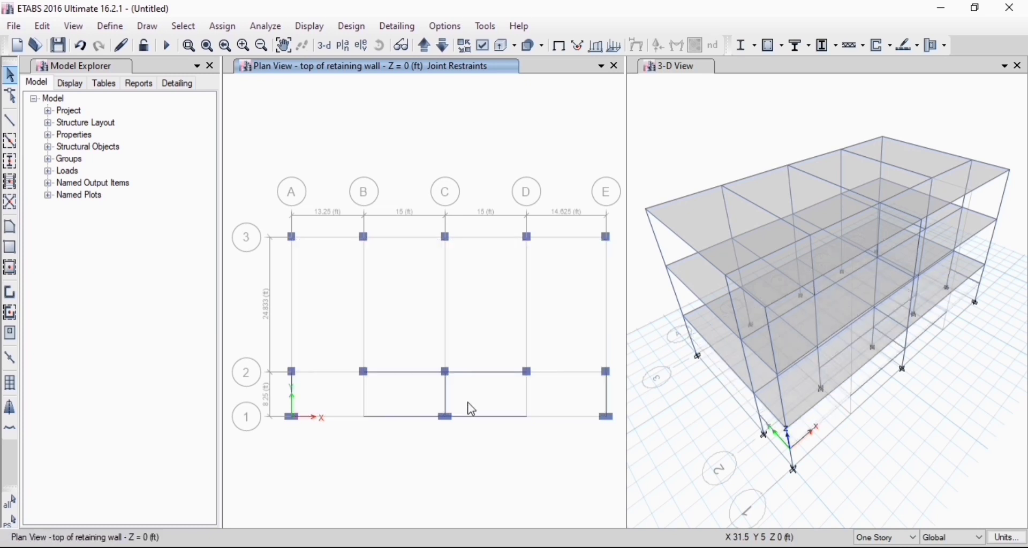
# Delete the leftover beams on grid lines 1 and 2 between B and D, and on grid line C between 1 and 2
pyautogui.moveTo(500, 355); pyautogui.dragTo(488, 491)
pyautogui.moveTo(397, 355); pyautogui.dragTo(407, 481)
pyautogui.moveTo(411, 347); pyautogui.dragTo(392, 465)
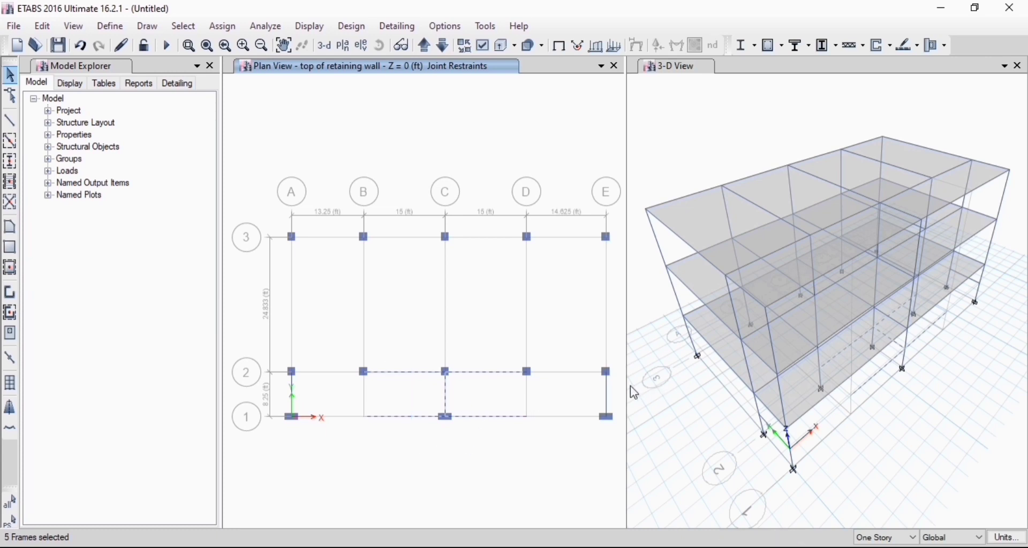
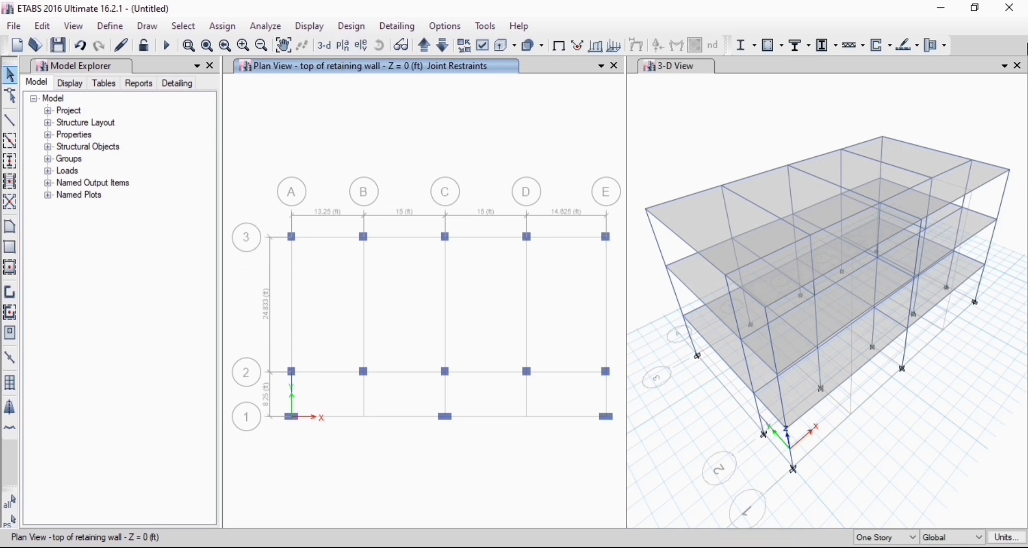
# Close the 3-D view and delete the remaining beam on grid line A between grid lines 1 and 2
pyautogui.click(1018, 65)
pyautogui.scroll(-3, 287, 191)
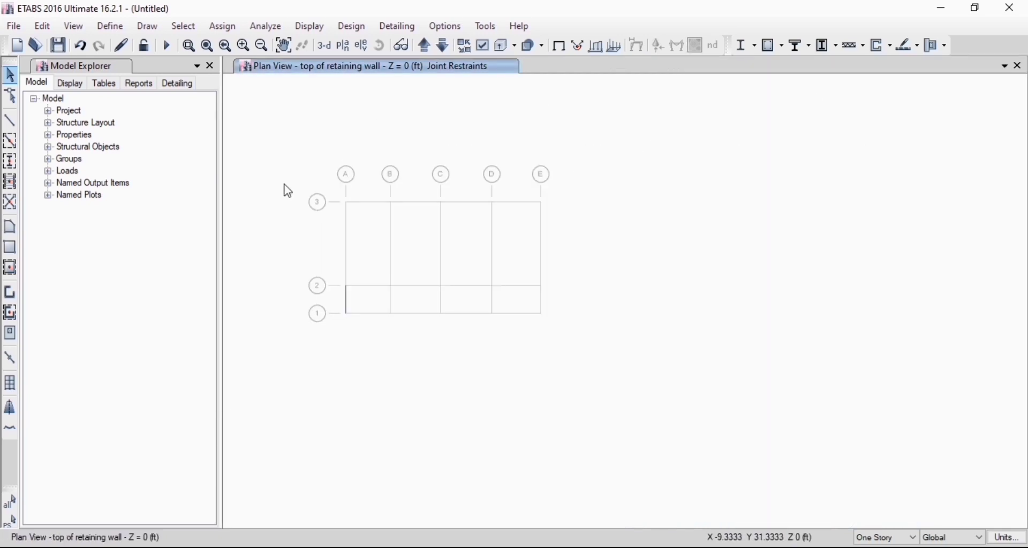
pyautogui.scroll(3, 355, 225)
pyautogui.moveTo(356, 450); pyautogui.dragTo(238, 437)
pyautogui.press('Delete')
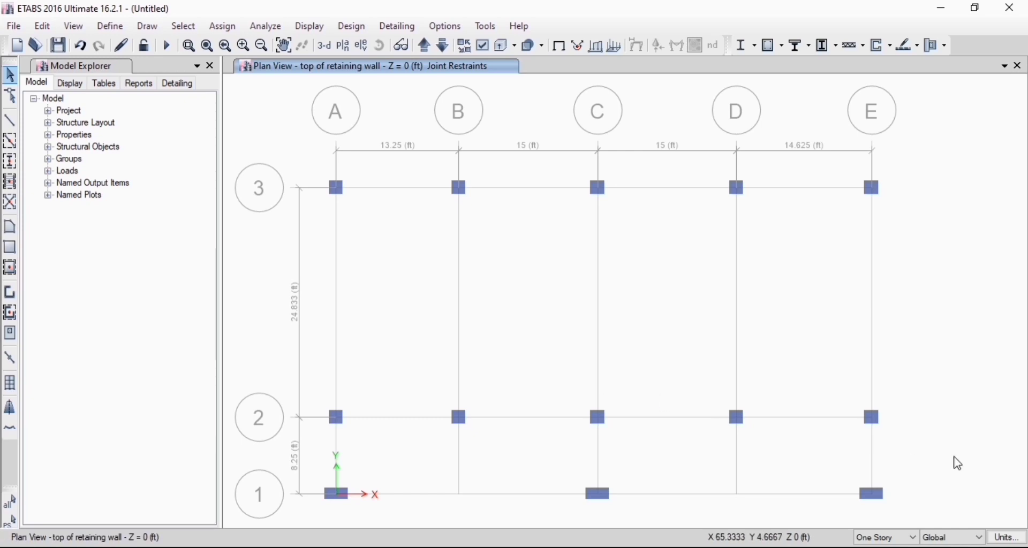
# Show the model in 3-D, and switch to FOR STRUCTURE.dwg in AutoCAD to examine the shop and corridor layout on the floor plans
pyautogui.click(331, 46)
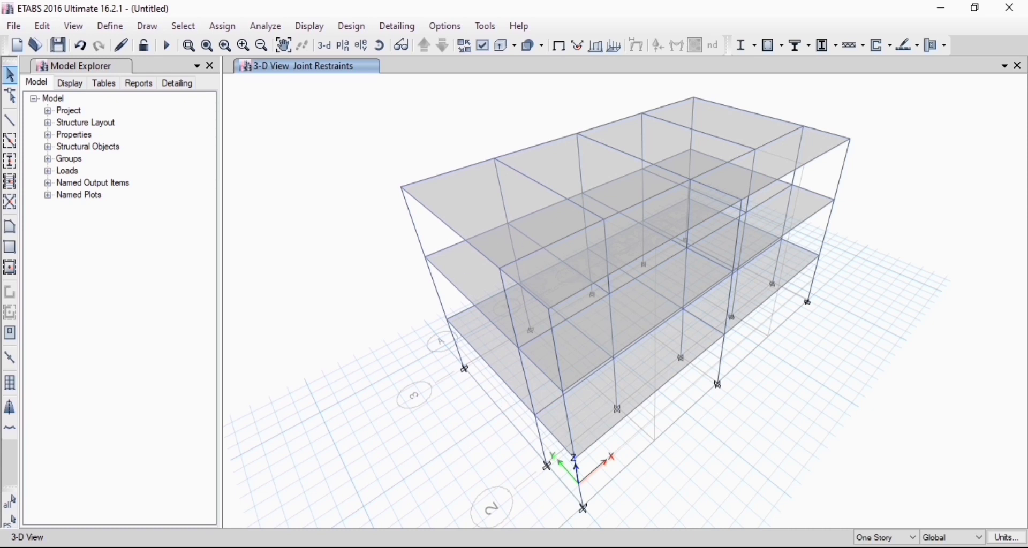
pyautogui.click(672, 546)
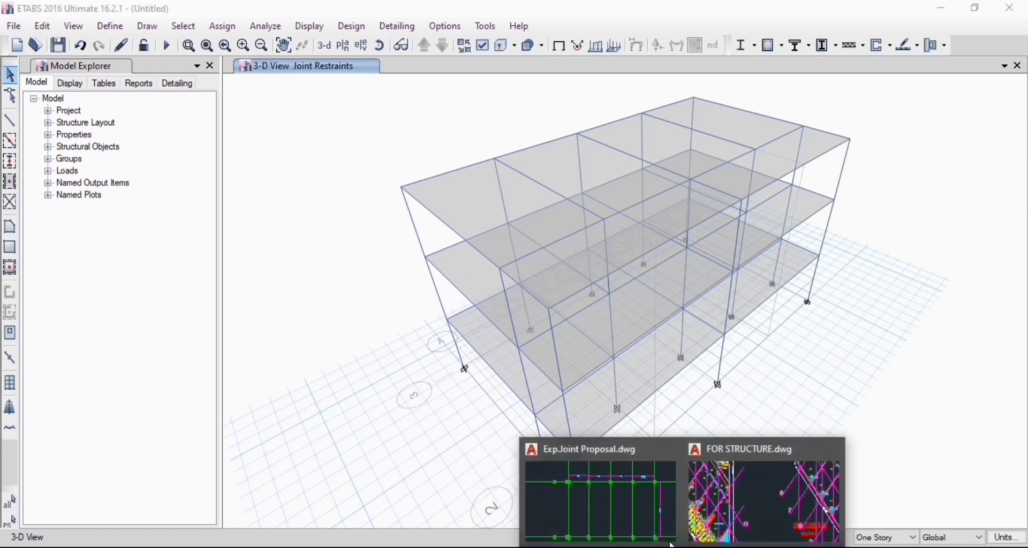
pyautogui.click(738, 504)
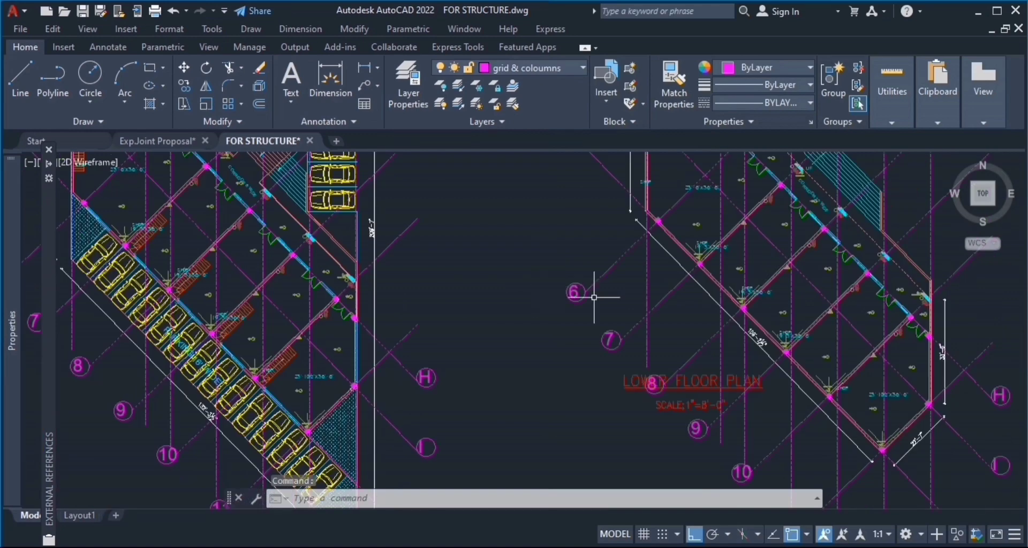
pyautogui.scroll(-3, 594, 298)
pyautogui.scroll(-2, 324, 407)
pyautogui.scroll(4, 357, 204)
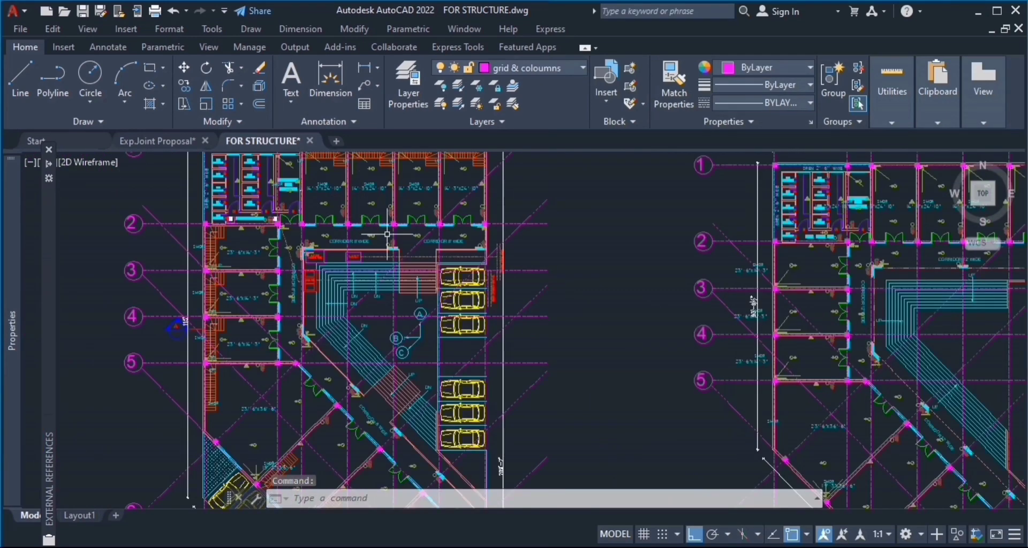
pyautogui.scroll(-2, 536, 327)
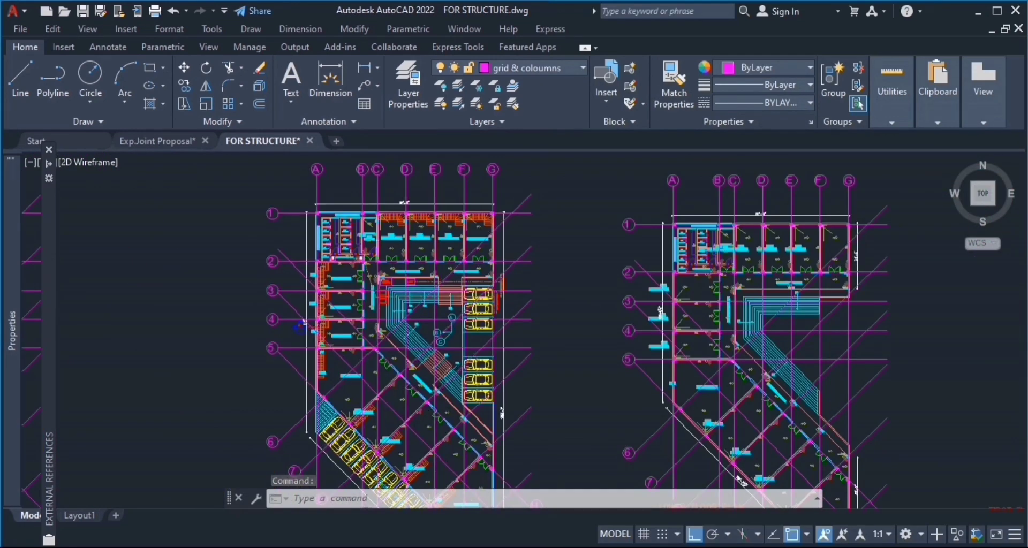
pyautogui.scroll(5, 391, 310)
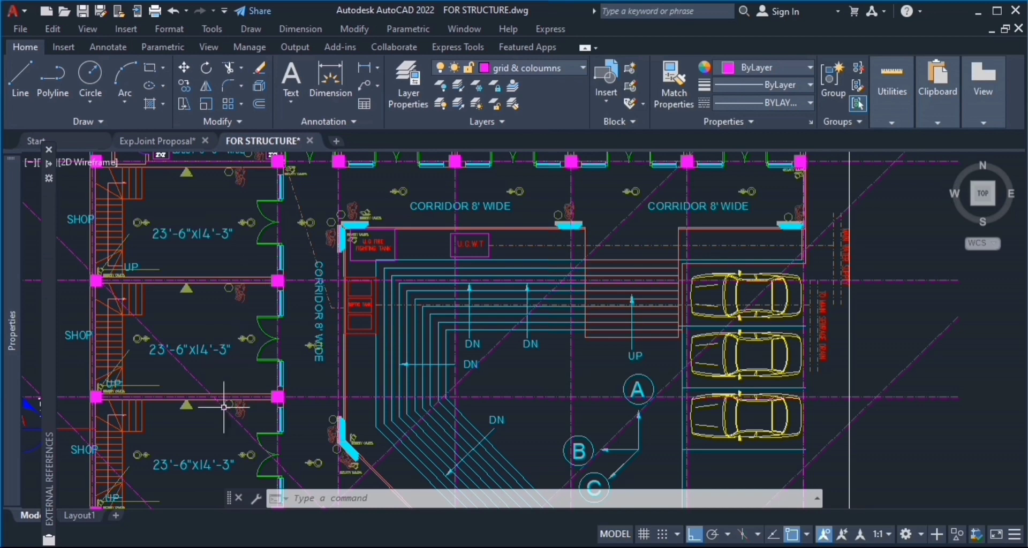
pyautogui.scroll(-2, 220, 423)
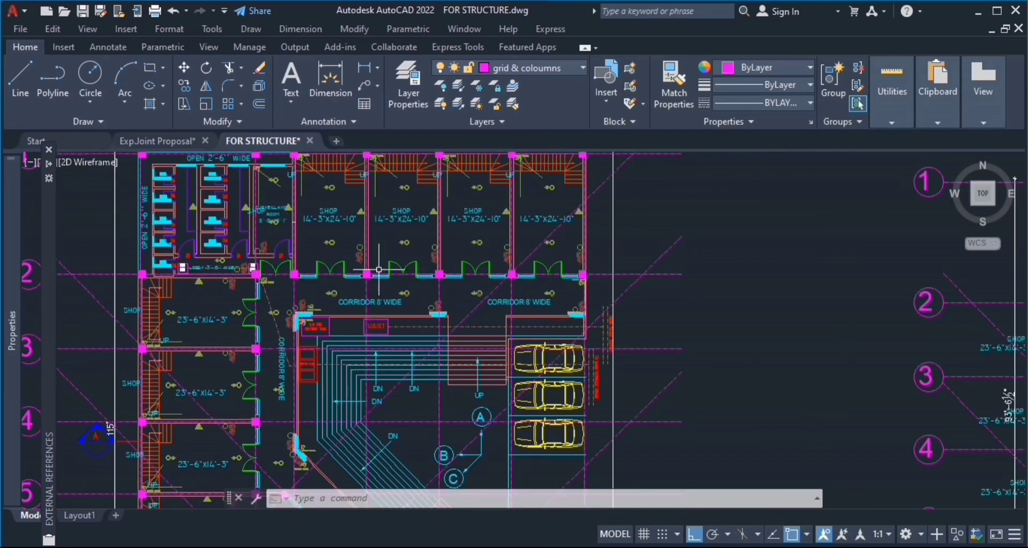
pyautogui.scroll(-2, 239, 257)
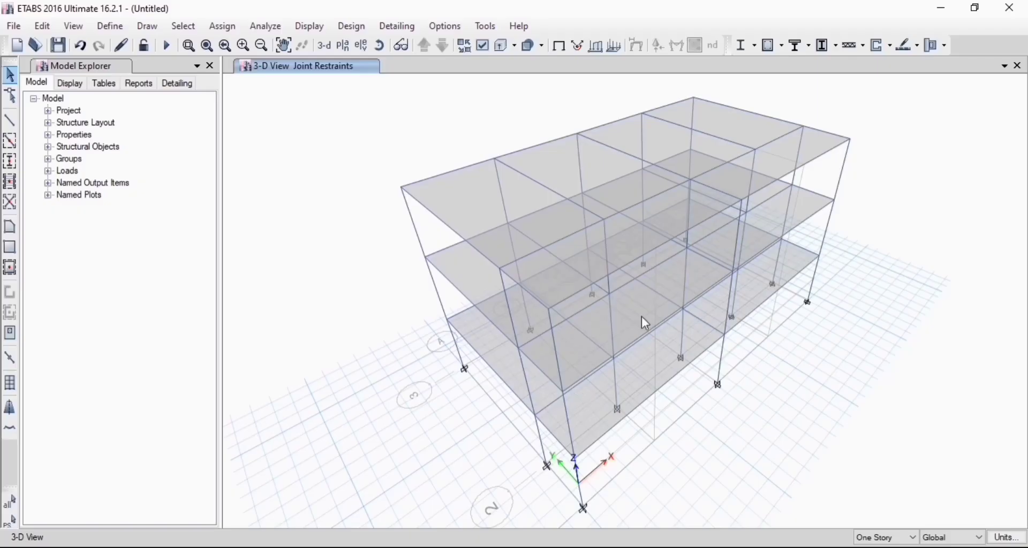
# Switch back to ETABS and display the plan view of the ROOF story
pyautogui.click(344, 45)
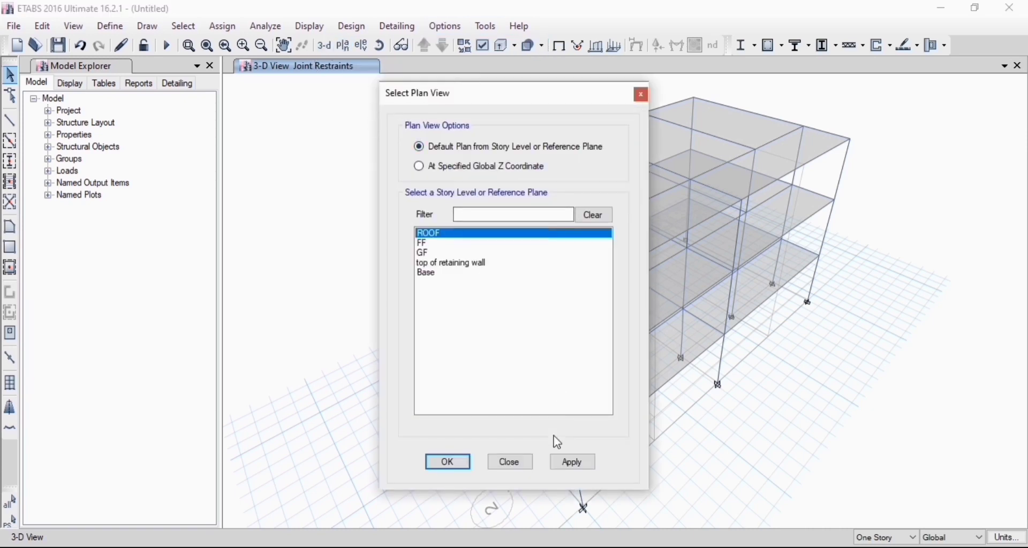
pyautogui.click(574, 468)
pyautogui.click(449, 464)
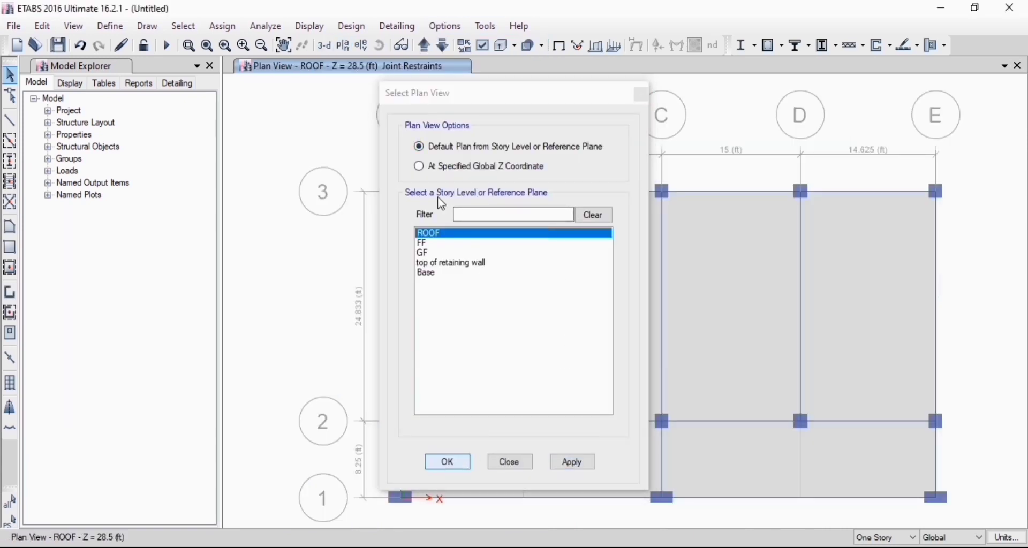
pyautogui.scroll(-3, 249, 142)
pyautogui.scroll(3, 310, 180)
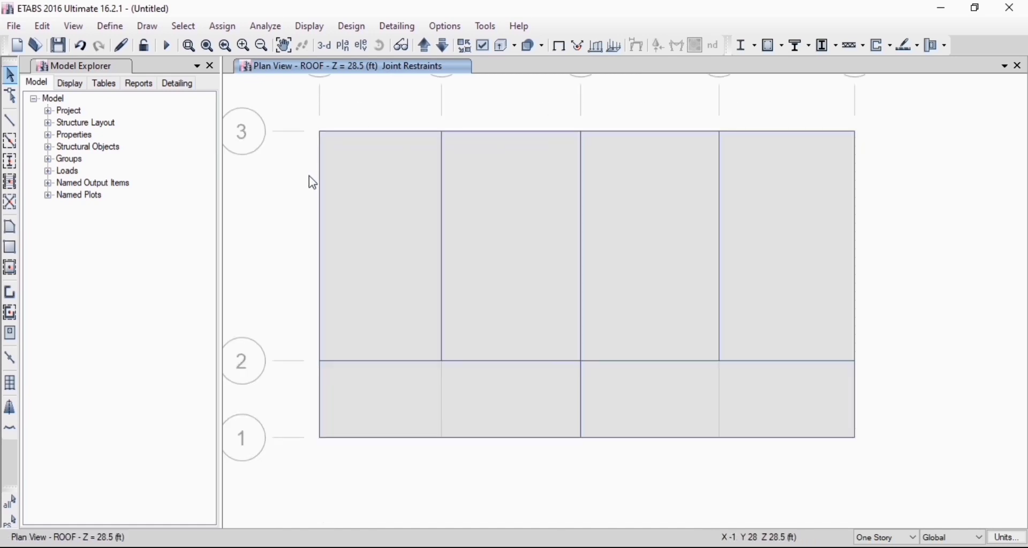
# Assign a uniform Live shell load of 50 lb/ft² in the gravity direction to all six roof slab panels, replacing existing loads
pyautogui.click(417, 204)
pyautogui.click(500, 216)
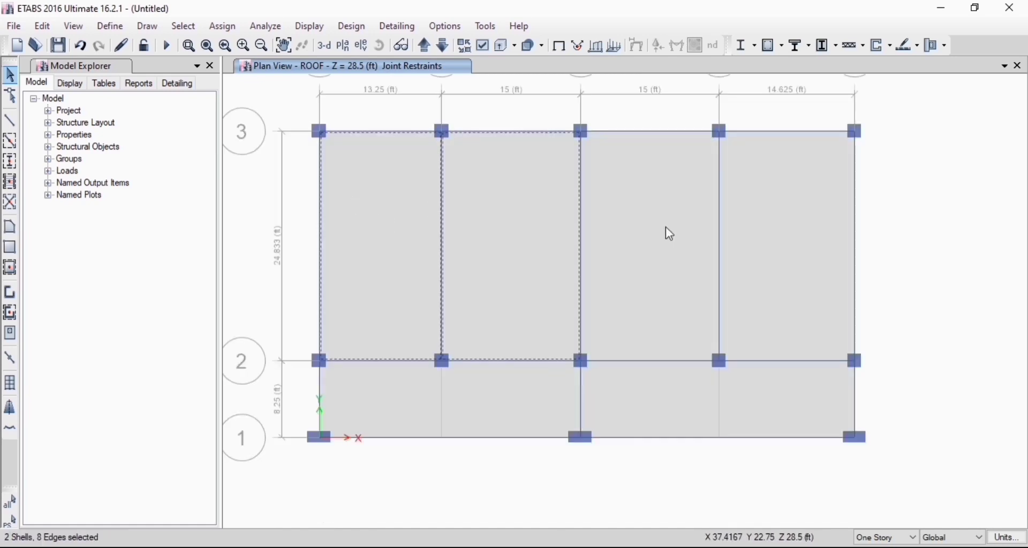
pyautogui.click(667, 232)
pyautogui.click(825, 260)
pyautogui.click(715, 410)
pyautogui.click(561, 406)
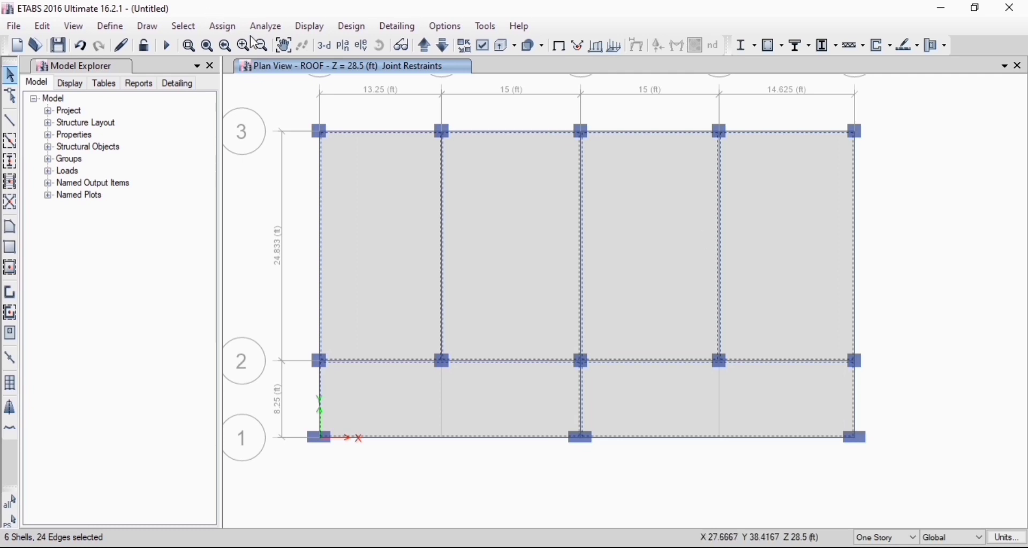
pyautogui.click(310, 26)
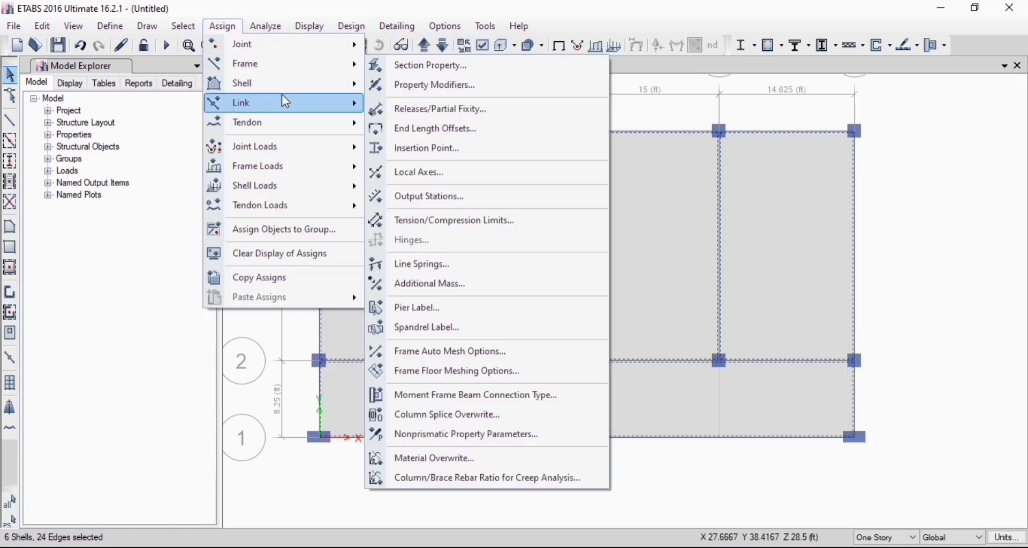
pyautogui.moveTo(301, 138)
pyautogui.moveTo(301, 156)
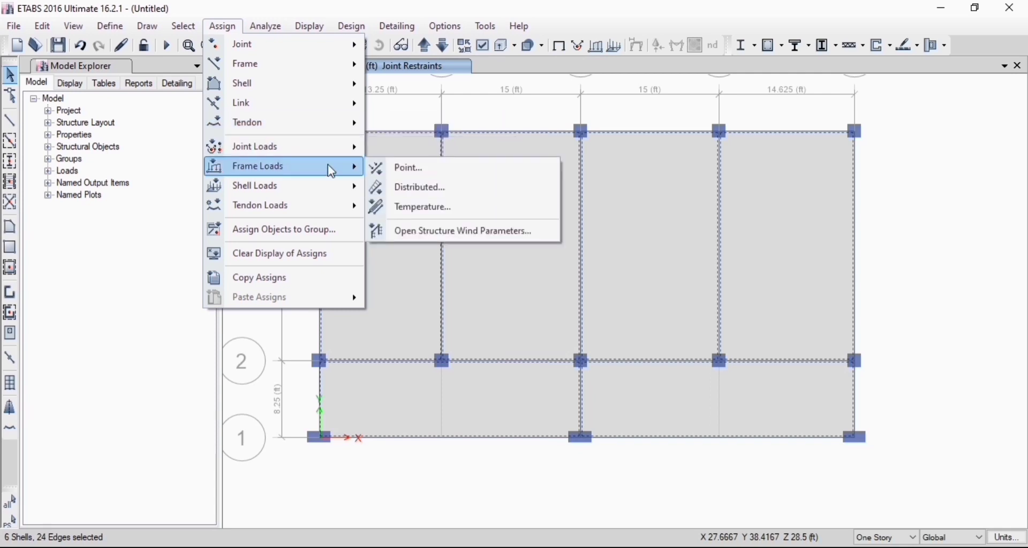
pyautogui.moveTo(342, 187)
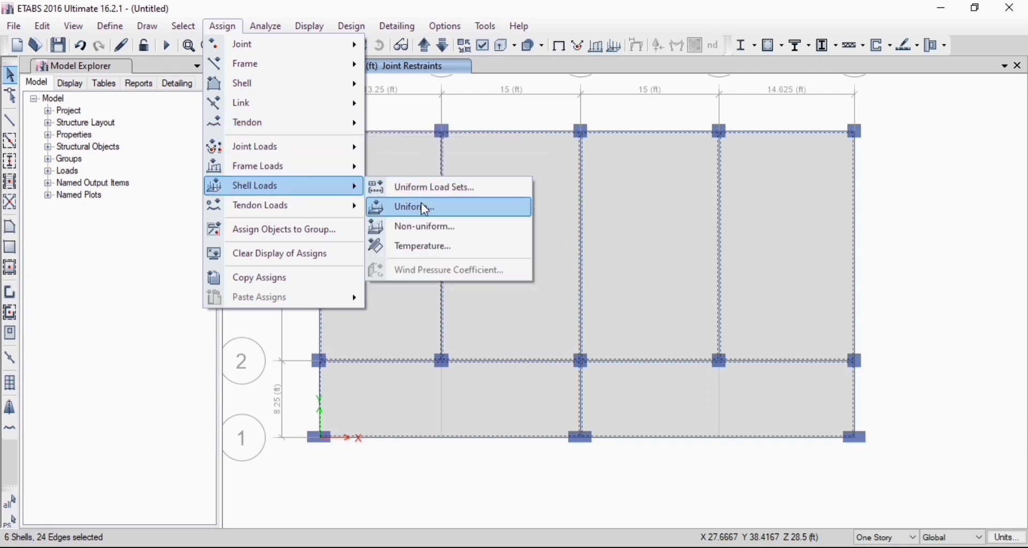
pyautogui.click(422, 206)
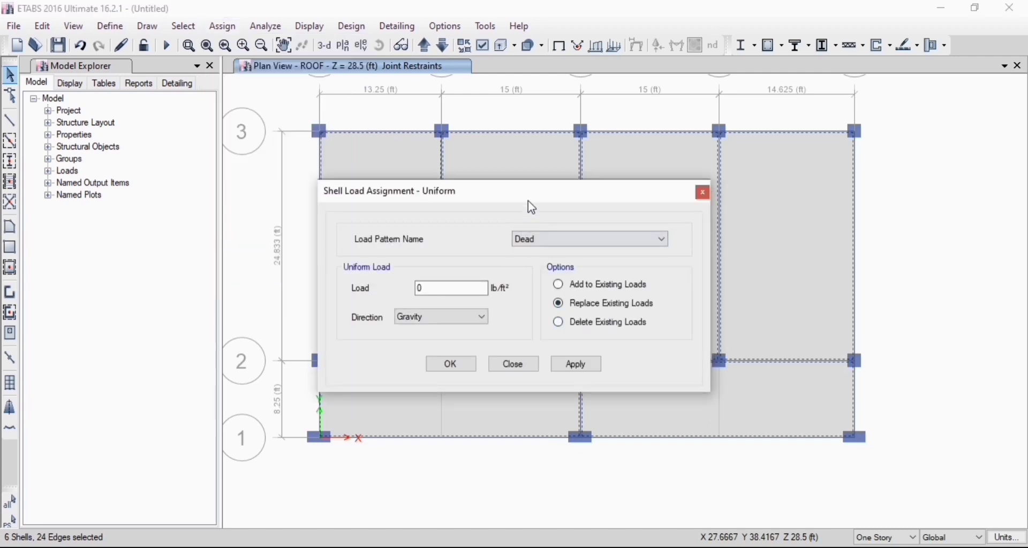
pyautogui.moveTo(531, 208); pyautogui.dragTo(271, 113)
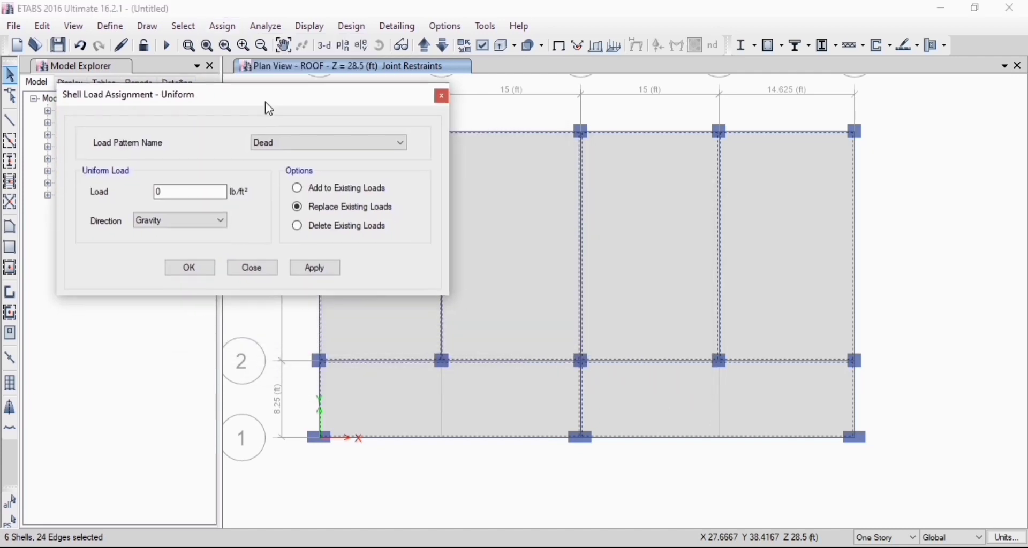
pyautogui.click(331, 156)
pyautogui.click(328, 169)
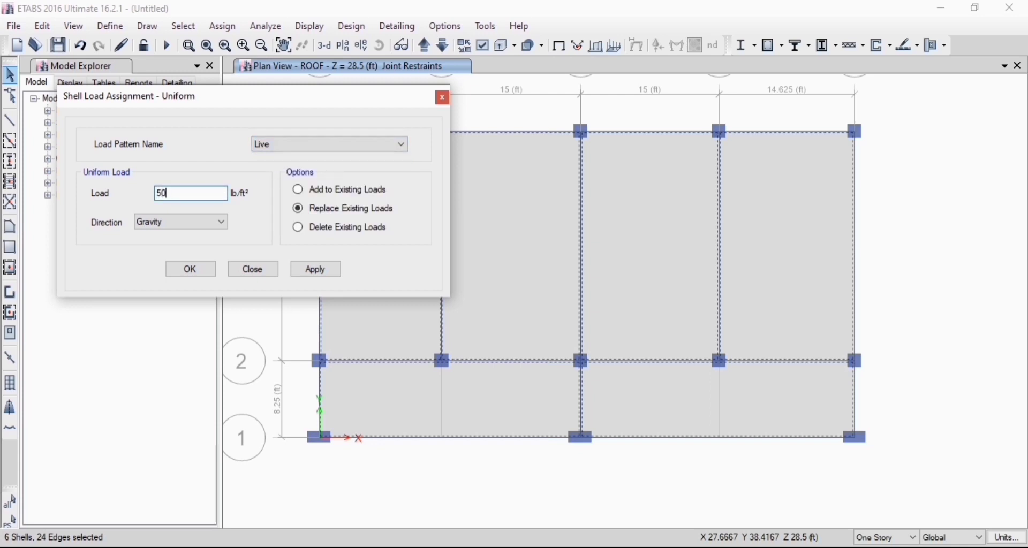
pyautogui.click(318, 268)
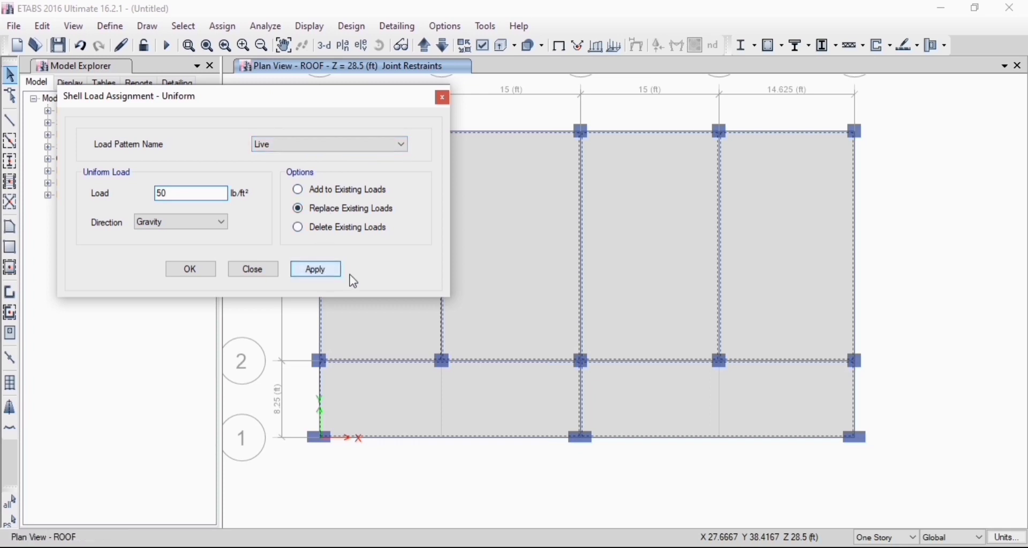
# Assign a uniform super Dead gravity load of 55 lb/ft² to all six roof slab panels, reselecting them before applying it
pyautogui.click(336, 149)
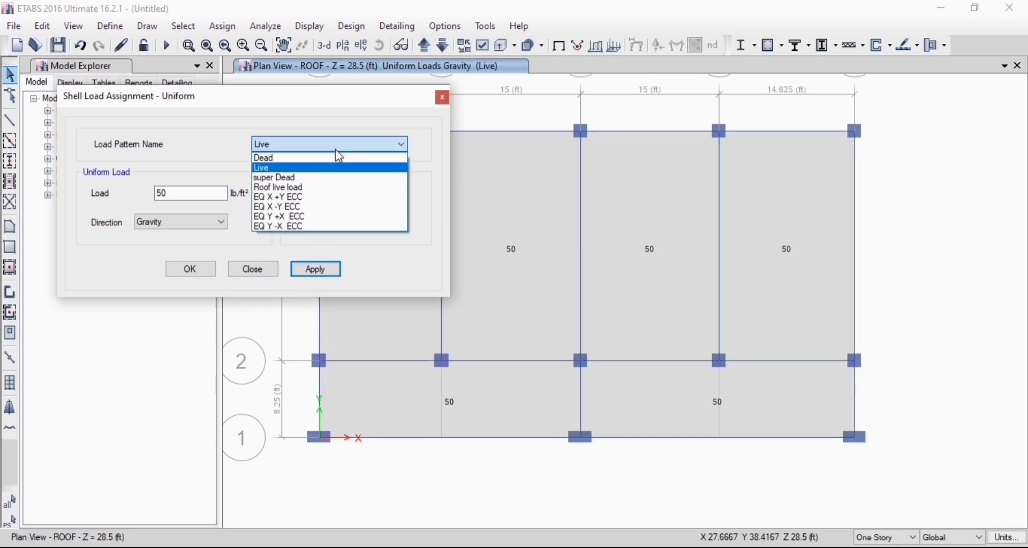
pyautogui.click(322, 177)
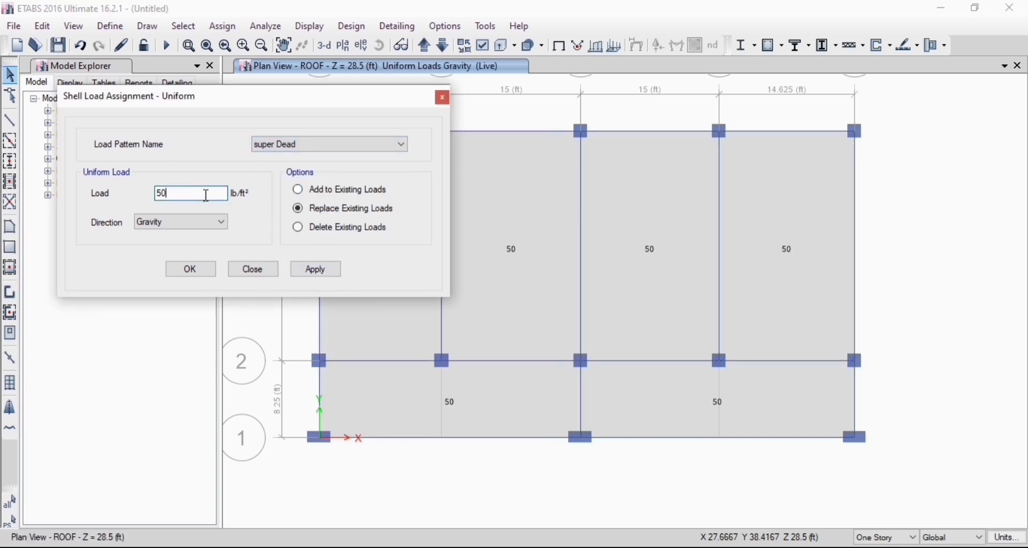
pyautogui.click(324, 267)
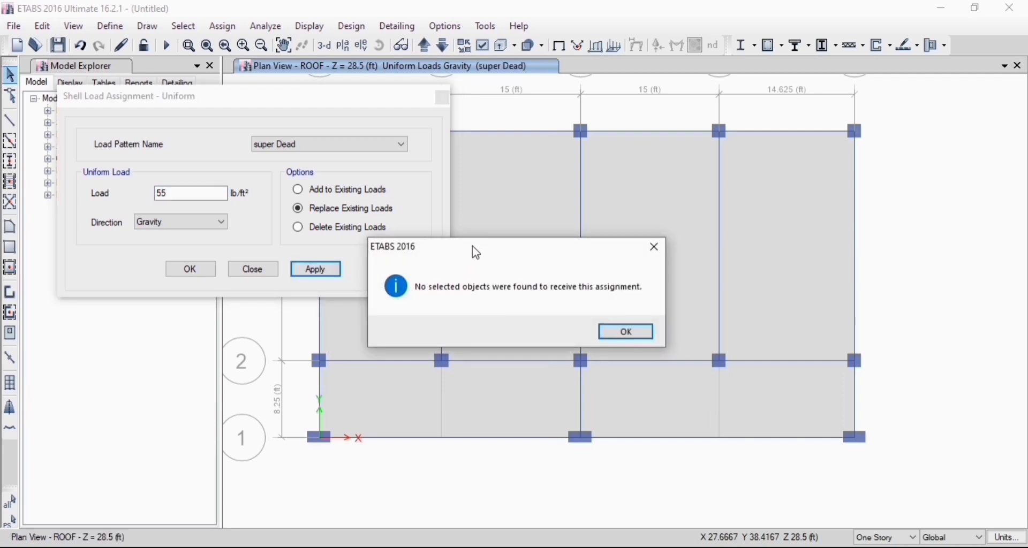
pyautogui.click(655, 247)
pyautogui.click(445, 322)
pyautogui.click(401, 342)
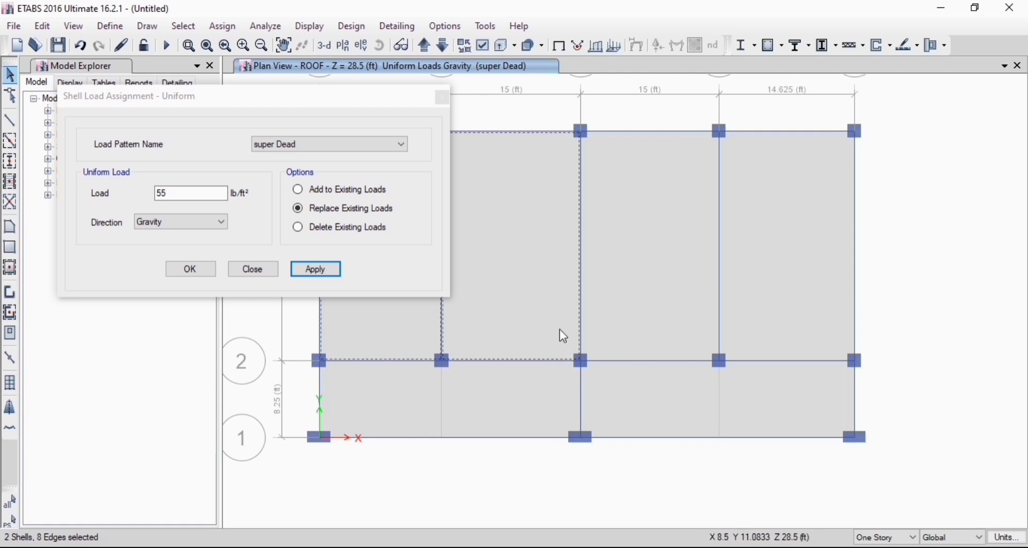
pyautogui.click(652, 305)
pyautogui.click(779, 294)
pyautogui.click(677, 415)
pyautogui.click(507, 404)
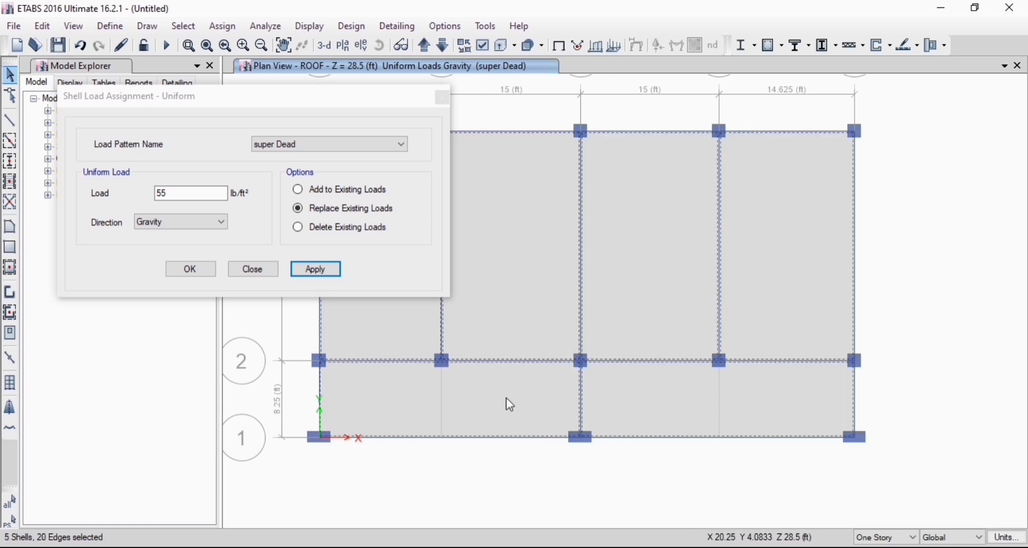
pyautogui.moveTo(356, 98); pyautogui.dragTo(298, 27)
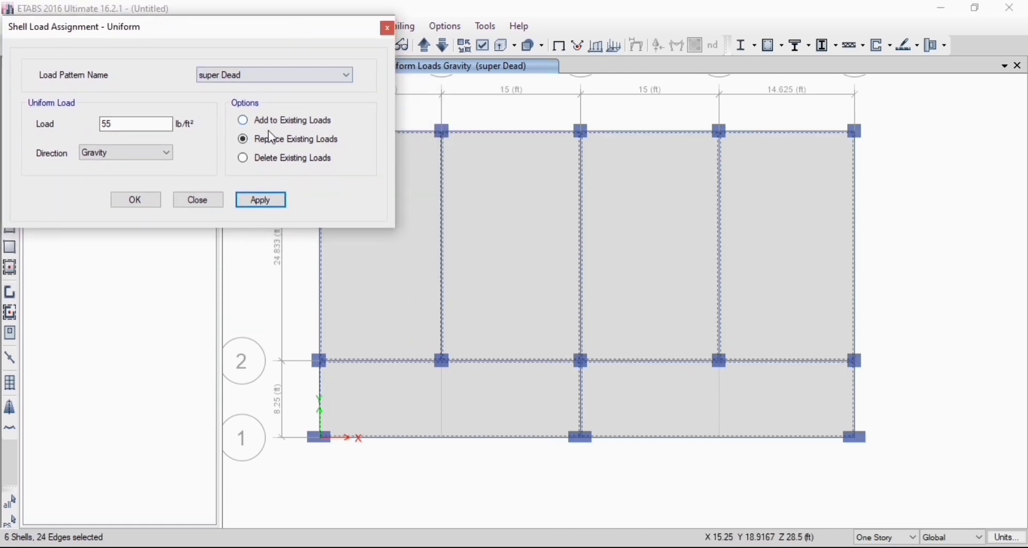
pyautogui.click(257, 201)
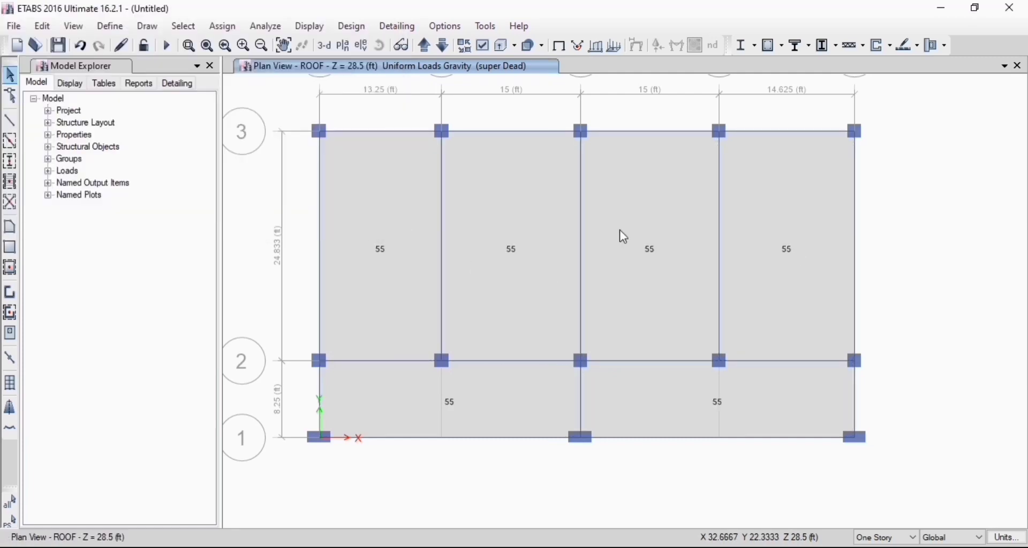
# Display the plan view of the FF story
pyautogui.click(351, 48)
pyautogui.click(442, 244)
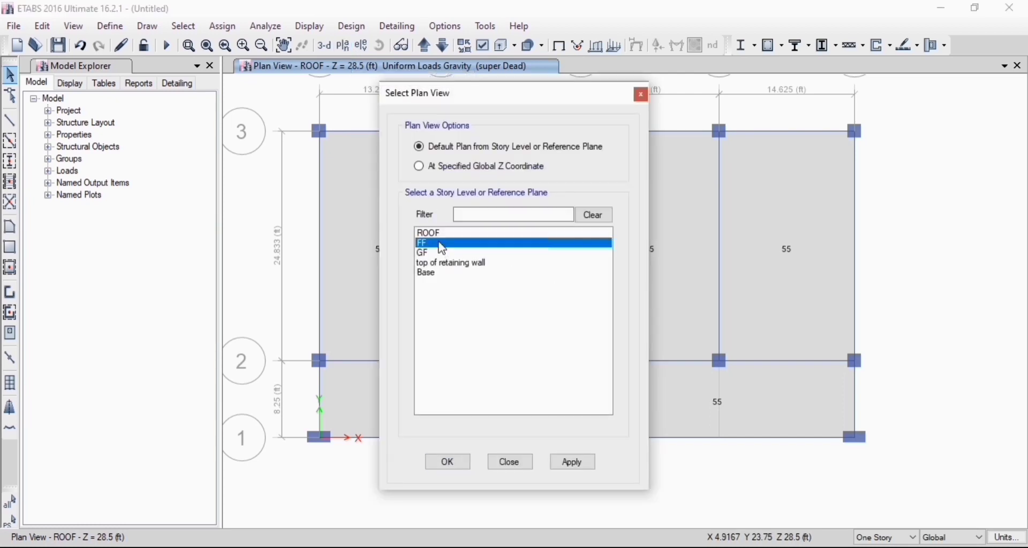
pyautogui.click(580, 462)
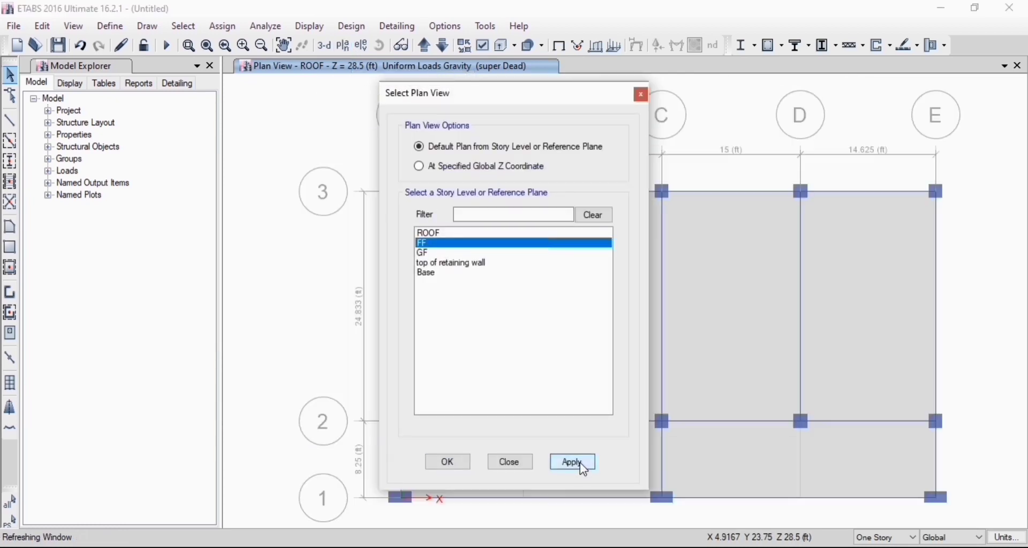
pyautogui.click(464, 460)
# Assign a uniform super Dead gravity load of 37 lb/ft² to all six FF slab panels, replacing existing loads
pyautogui.click(467, 316)
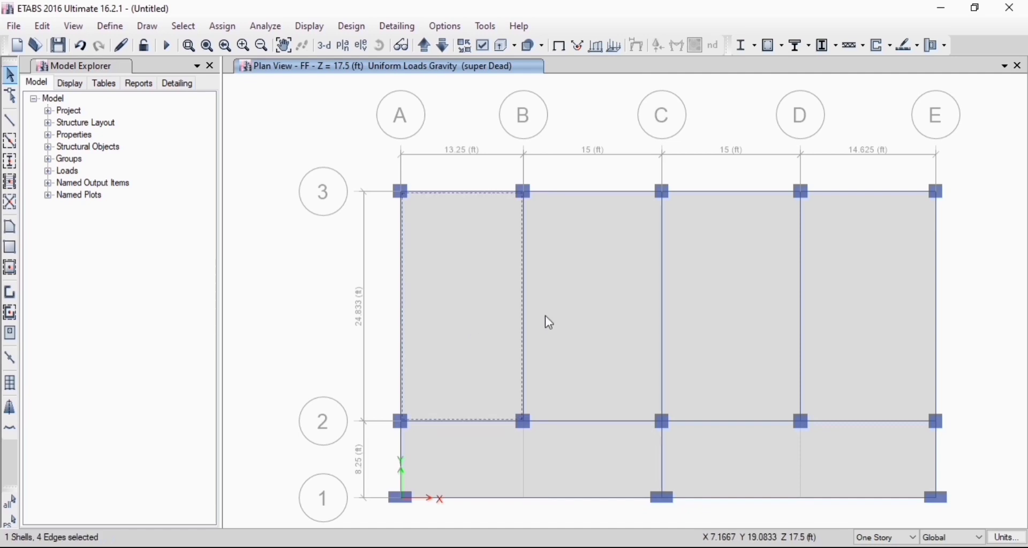
pyautogui.click(595, 311)
pyautogui.click(763, 306)
pyautogui.click(841, 301)
pyautogui.click(821, 470)
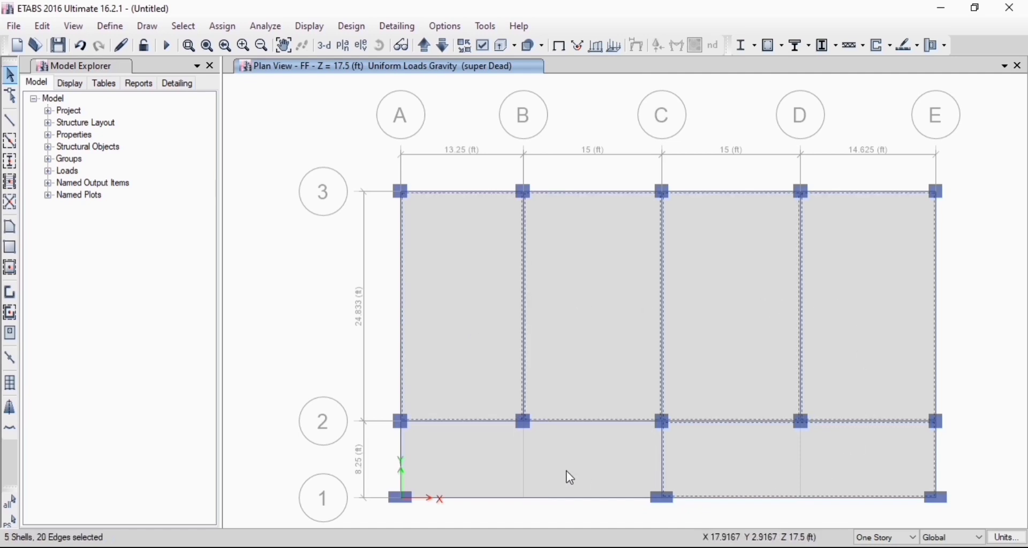
pyautogui.click(569, 477)
pyautogui.click(242, 29)
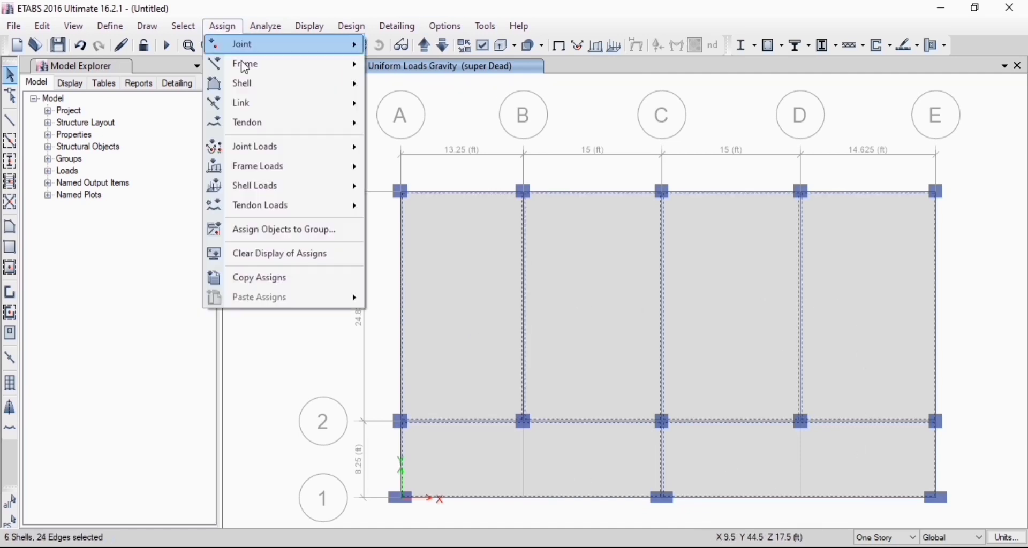
pyautogui.moveTo(284, 84)
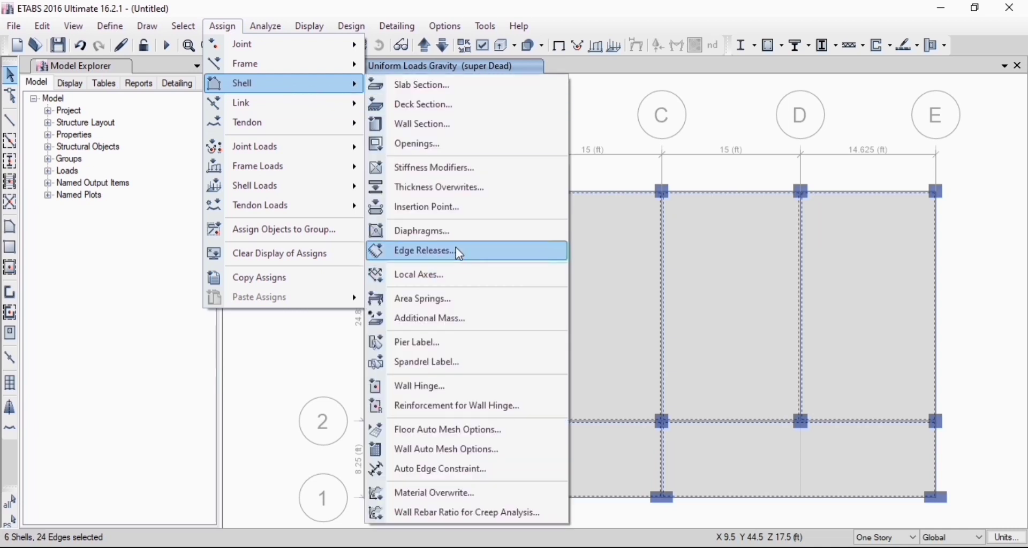
pyautogui.moveTo(284, 193)
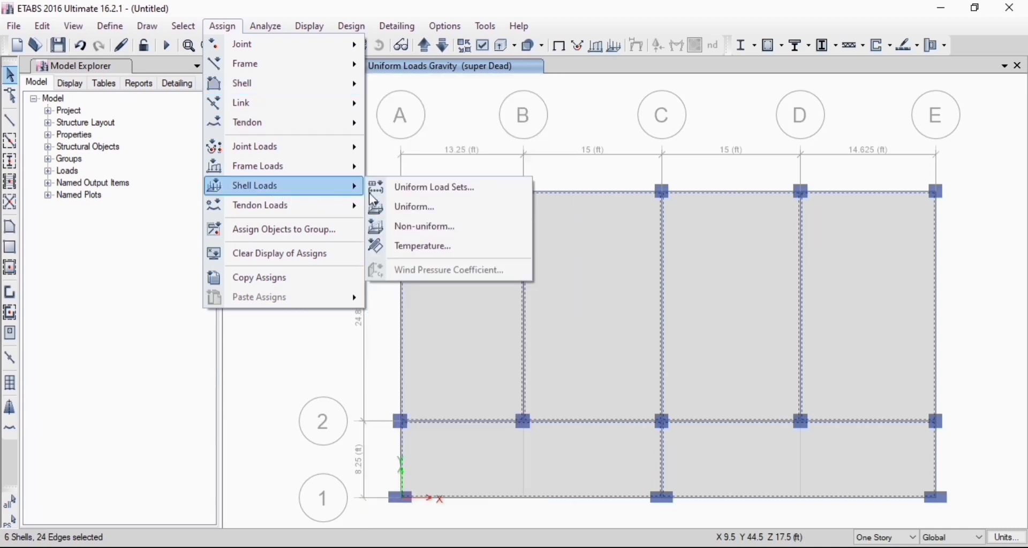
pyautogui.click(415, 207)
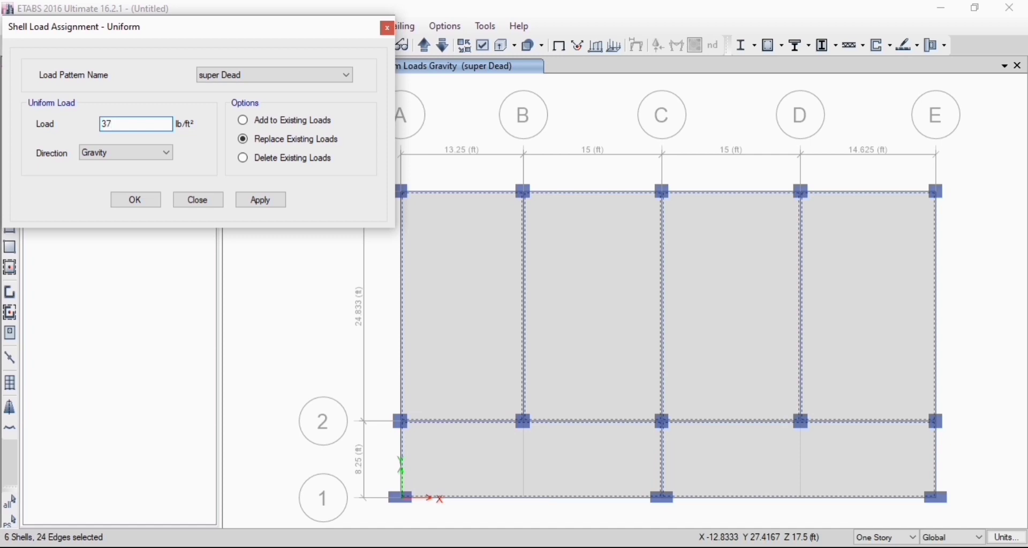
pyautogui.click(261, 201)
# Reselect the six FF slab panels and assign them a uniform Live gravity load of 50 lb/ft², replacing existing loads
pyautogui.click(482, 321)
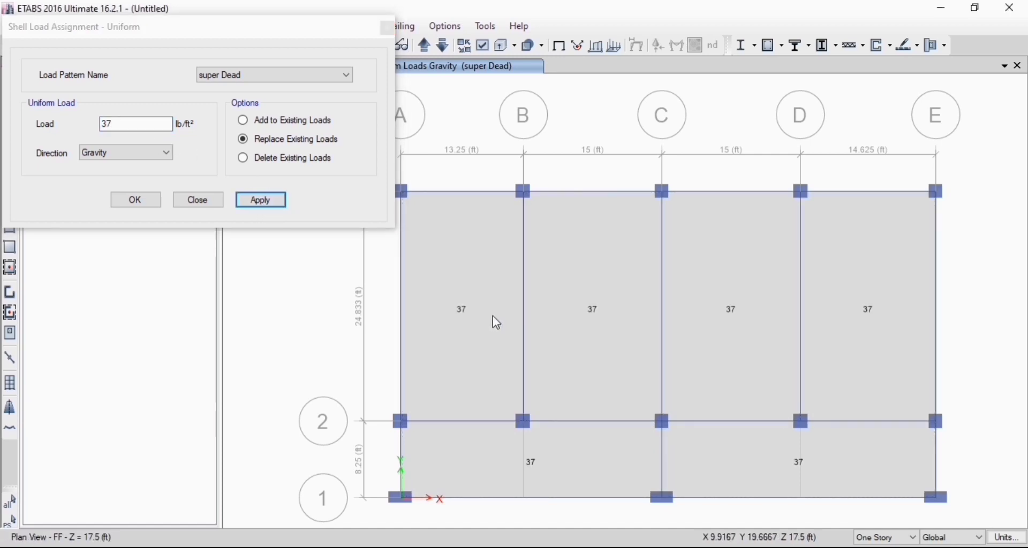
pyautogui.click(593, 298)
pyautogui.click(773, 292)
pyautogui.click(857, 321)
pyautogui.click(778, 466)
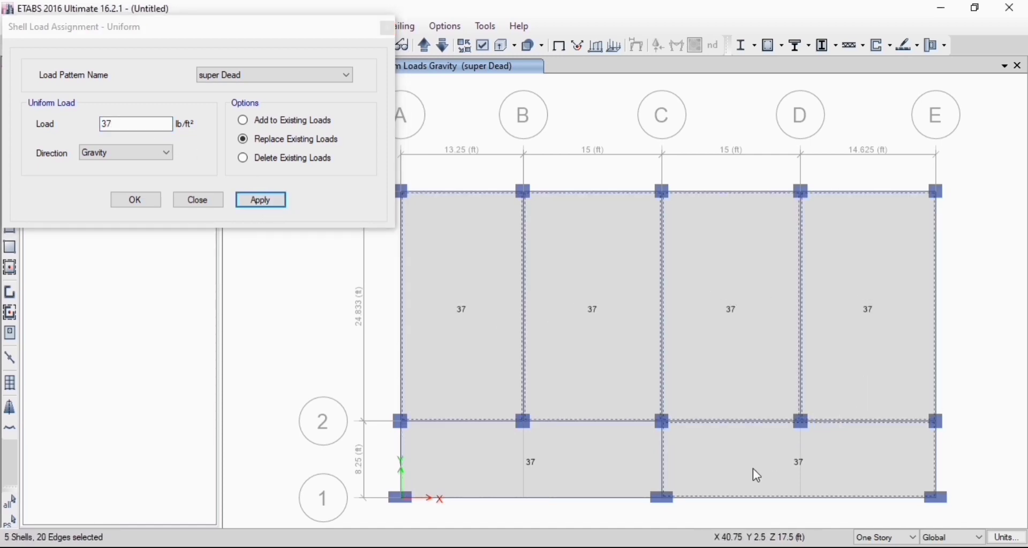
pyautogui.click(560, 467)
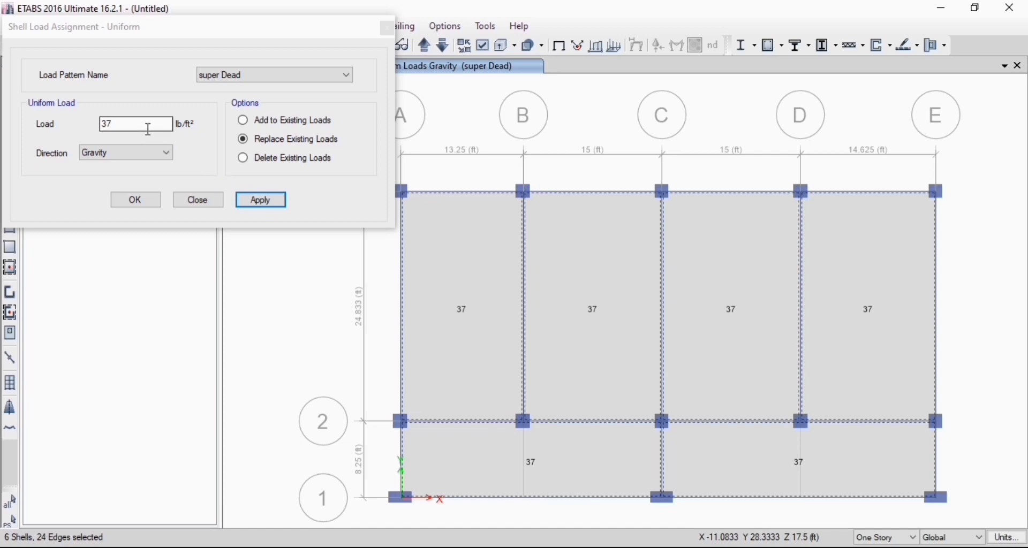
pyautogui.click(230, 75)
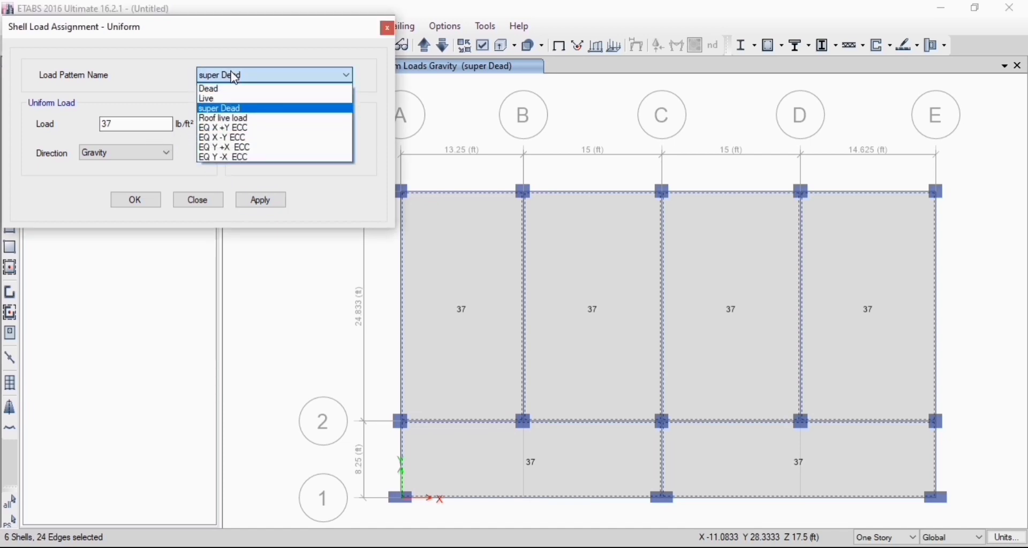
pyautogui.click(237, 100)
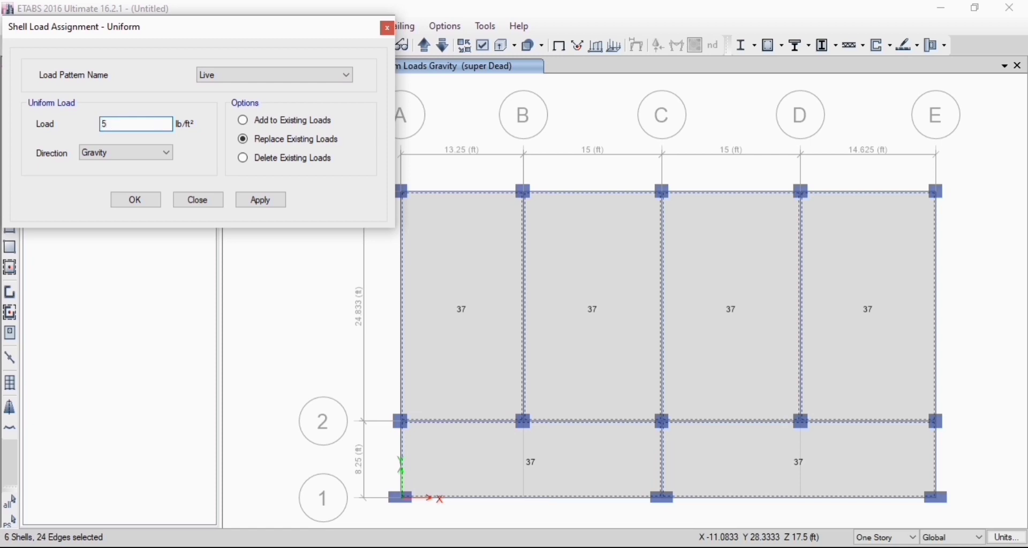
pyautogui.click(260, 201)
pyautogui.click(135, 200)
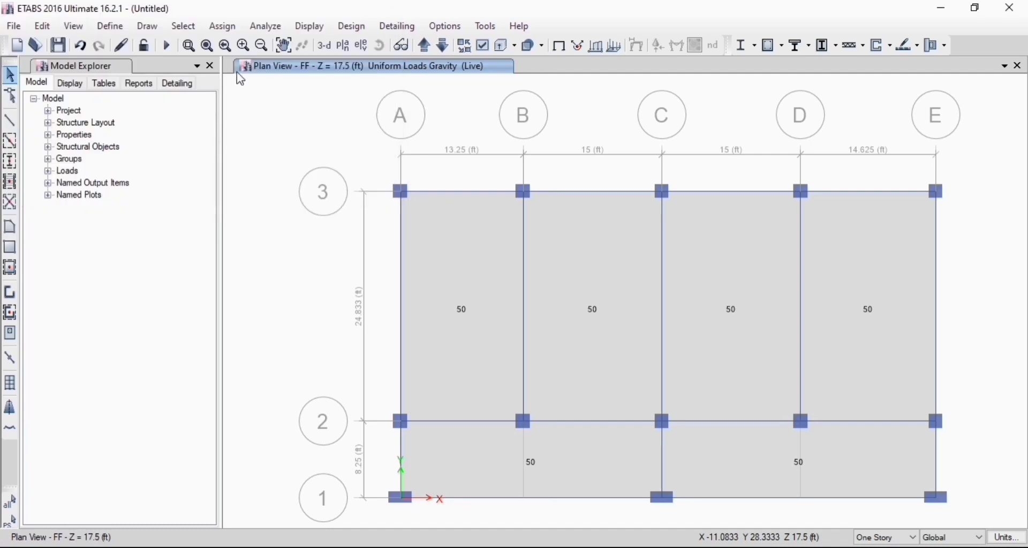
# Display the plan view of the GF story
pyautogui.click(346, 44)
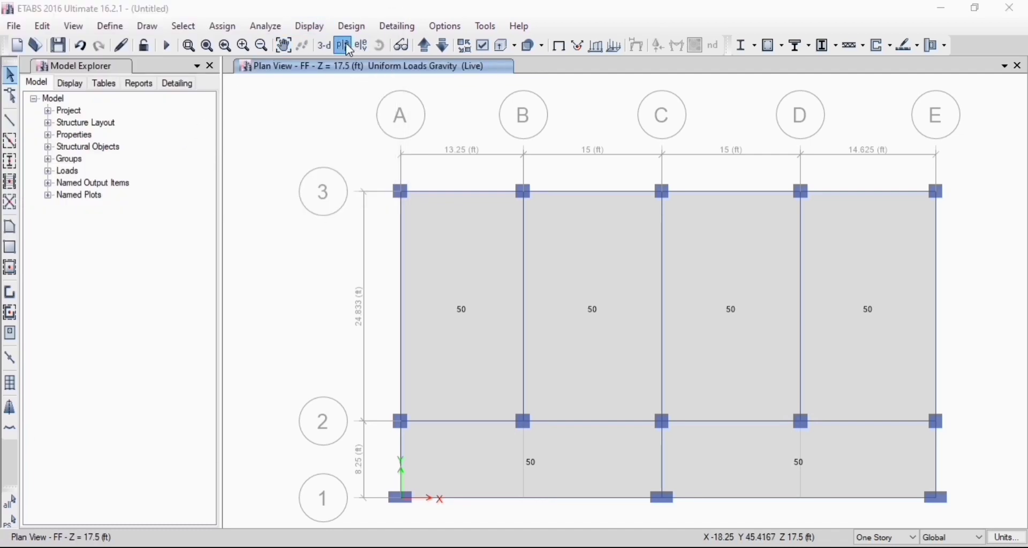
pyautogui.click(437, 254)
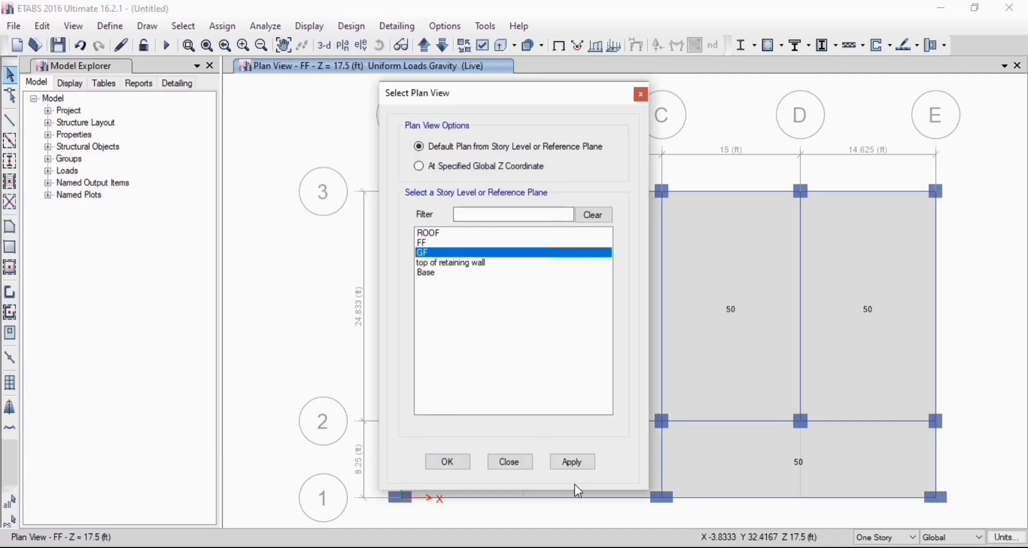
pyautogui.click(585, 462)
pyautogui.click(460, 464)
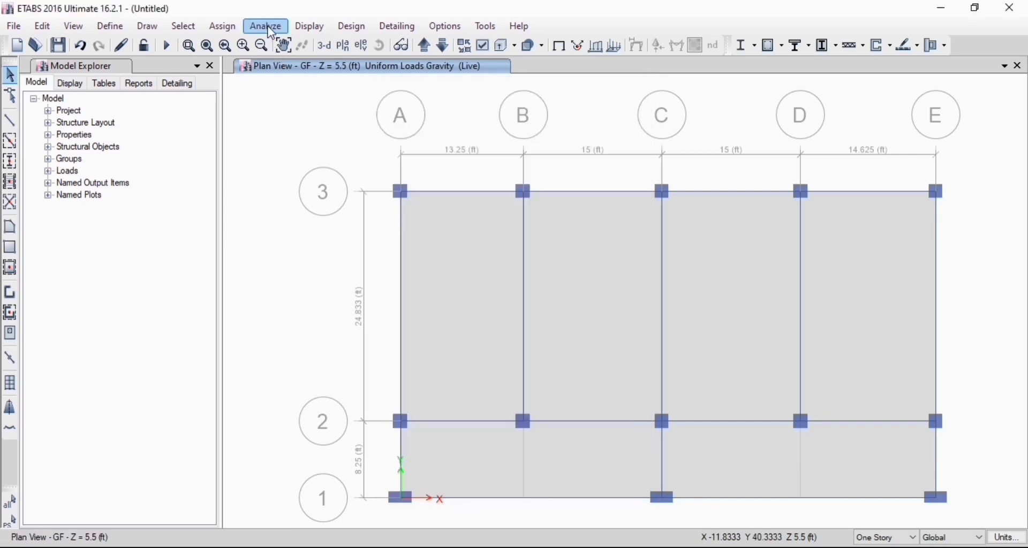
pyautogui.click(233, 28)
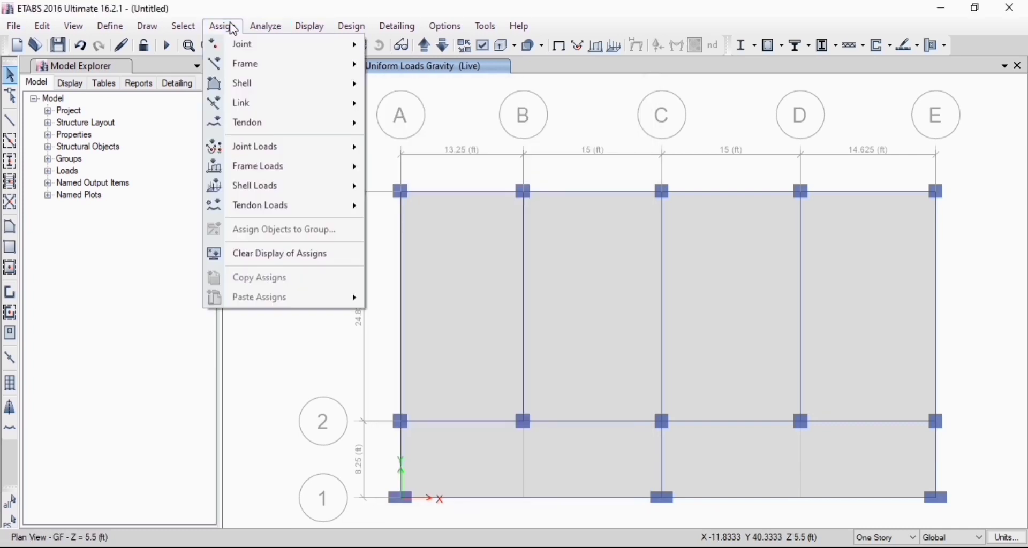
pyautogui.moveTo(293, 199)
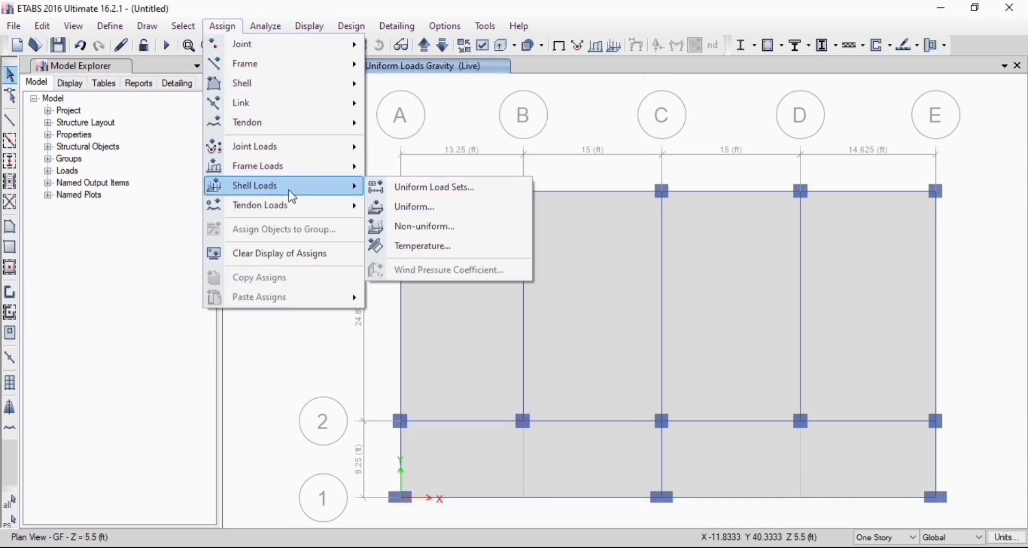
pyautogui.click(423, 227)
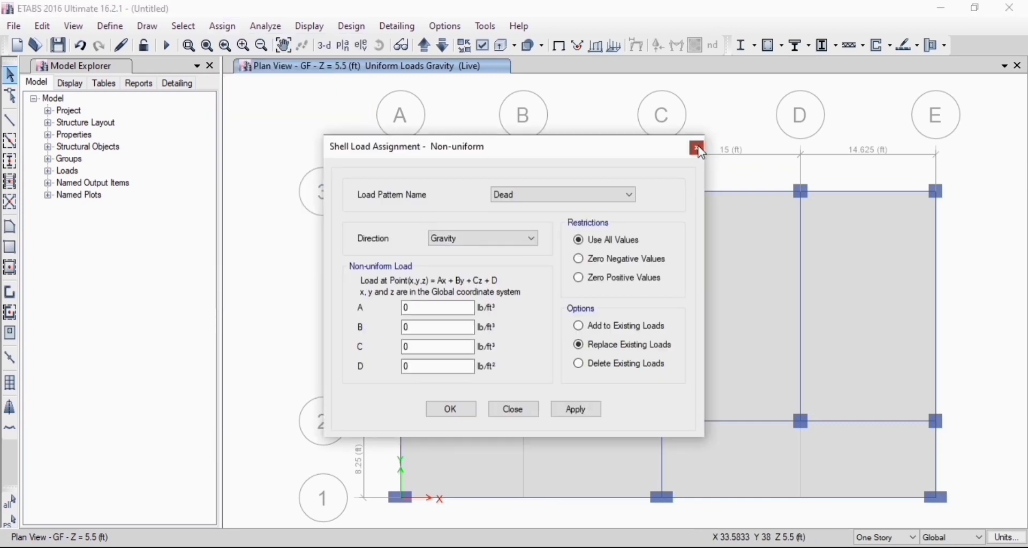
pyautogui.click(697, 148)
# Assign a uniform Live shell load of 50 lb/ft² in the gravity direction to all six GF slab panels, replacing existing loads
pyautogui.click(224, 26)
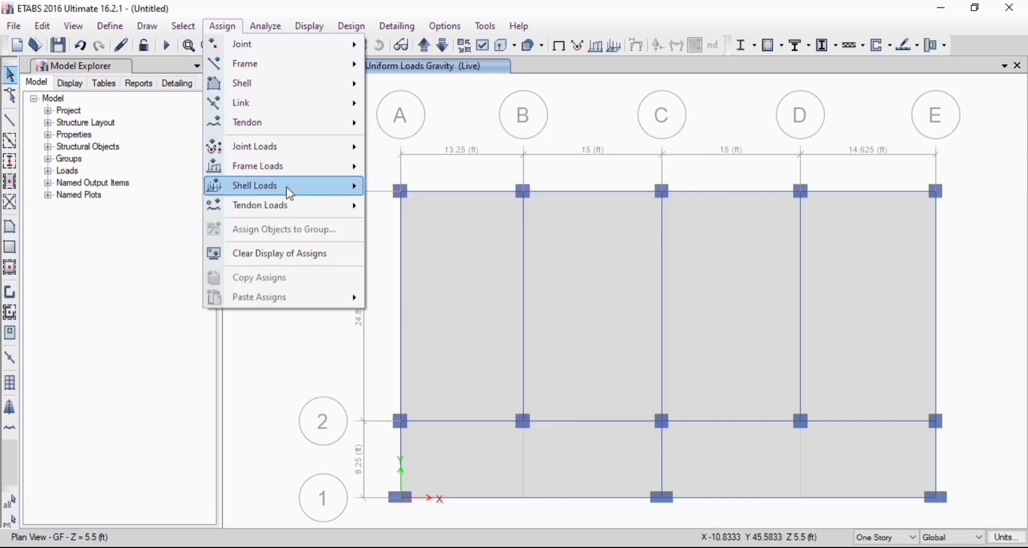
pyautogui.moveTo(289, 187)
pyautogui.click(452, 204)
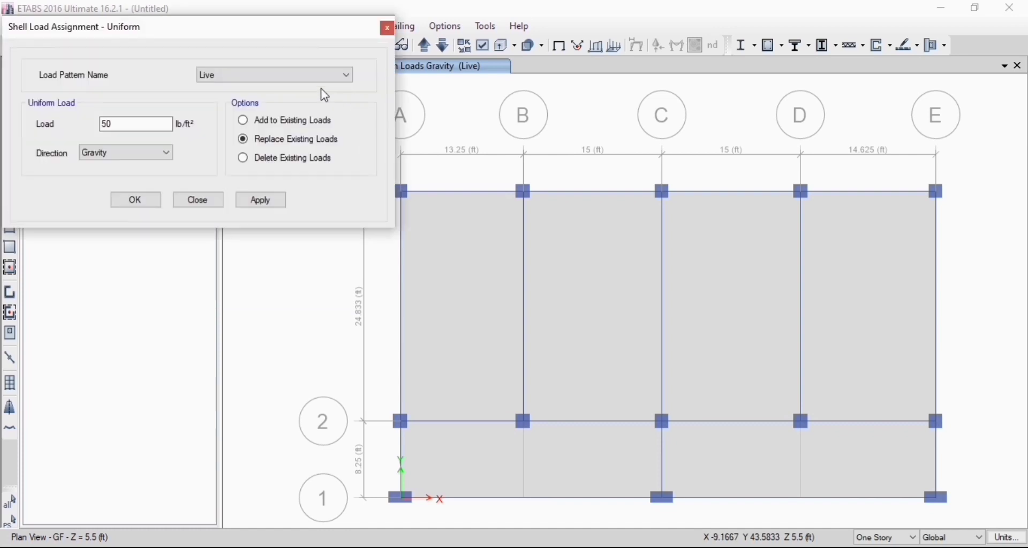
pyautogui.click(493, 271)
pyautogui.click(601, 276)
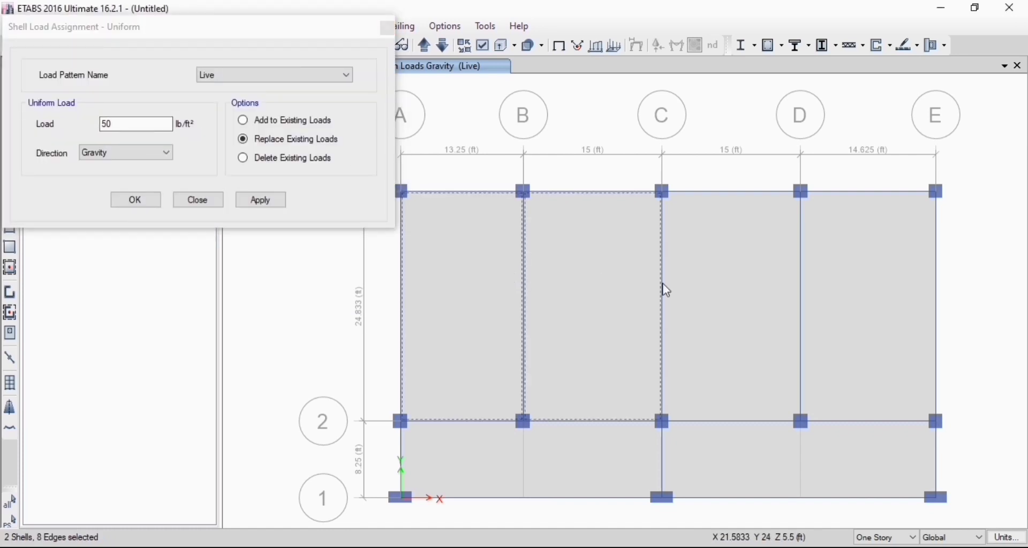
pyautogui.click(802, 292)
pyautogui.click(823, 298)
pyautogui.click(838, 428)
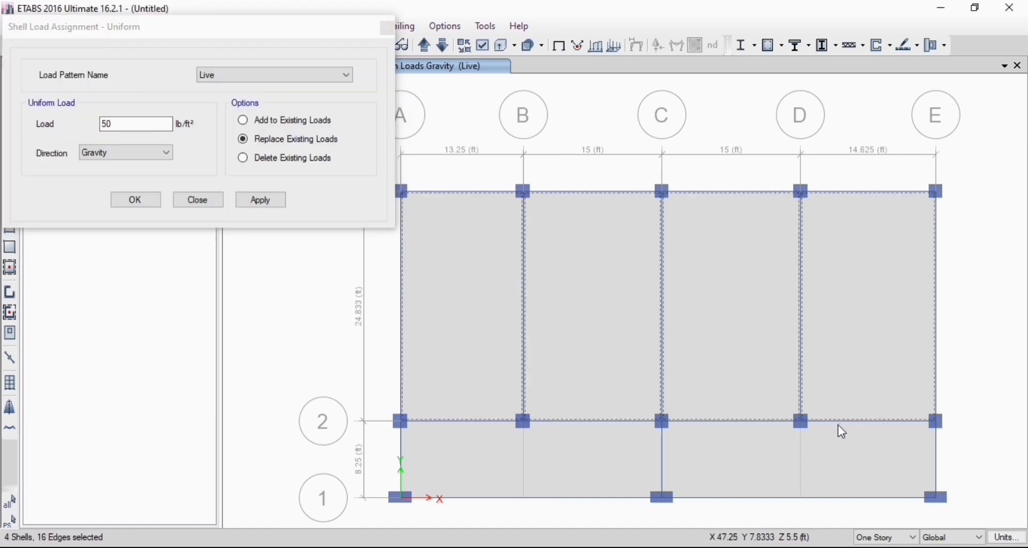
pyautogui.click(664, 469)
pyautogui.click(562, 458)
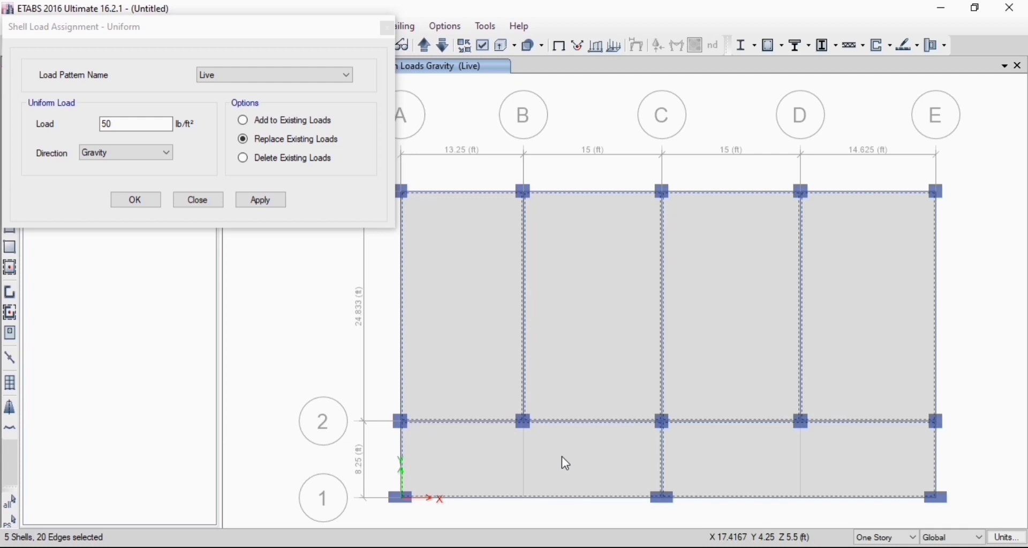
pyautogui.click(256, 204)
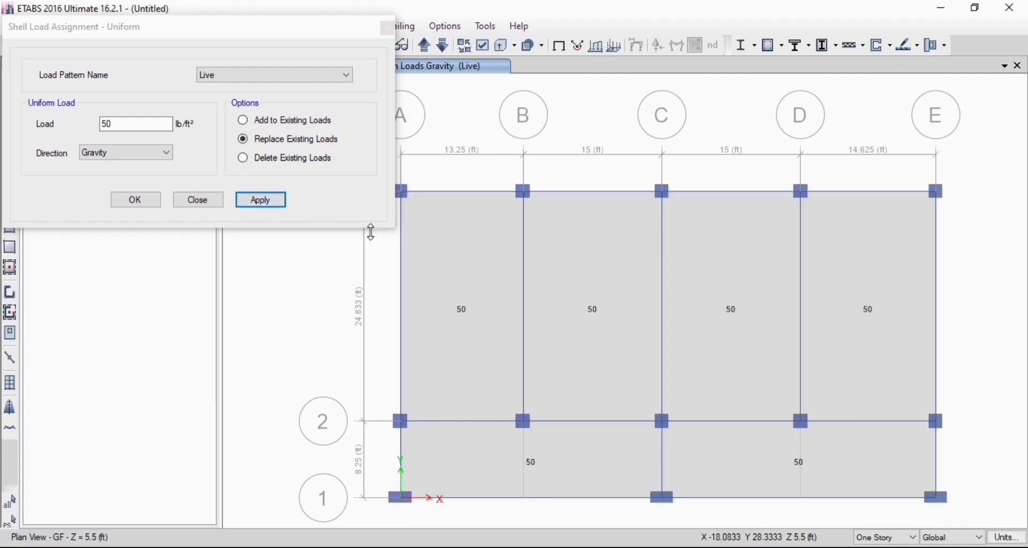
# Assign a uniform super Dead gravity load of 37 lb/ft² to all six GF slab panels, reselecting them before applying it
pyautogui.click(138, 122)
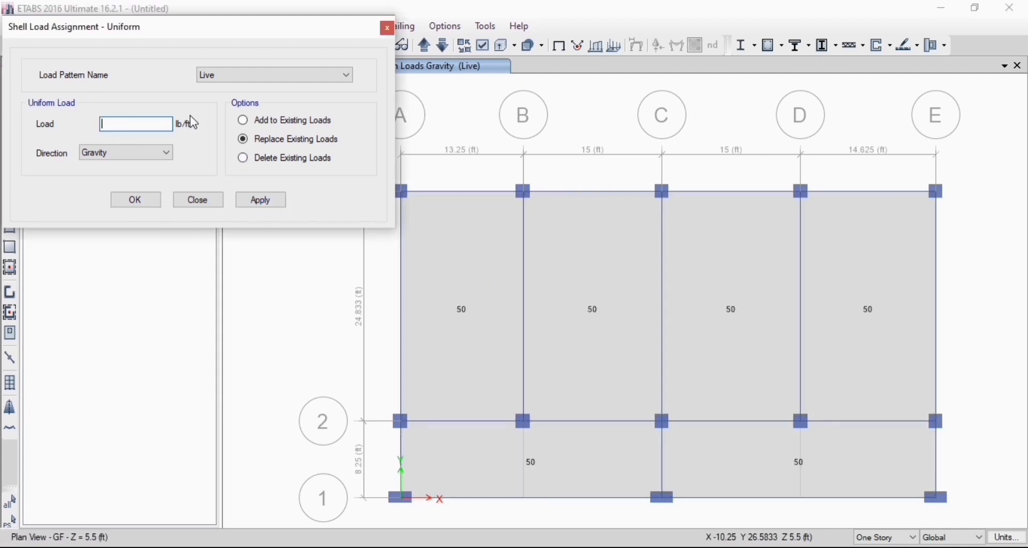
pyautogui.click(219, 80)
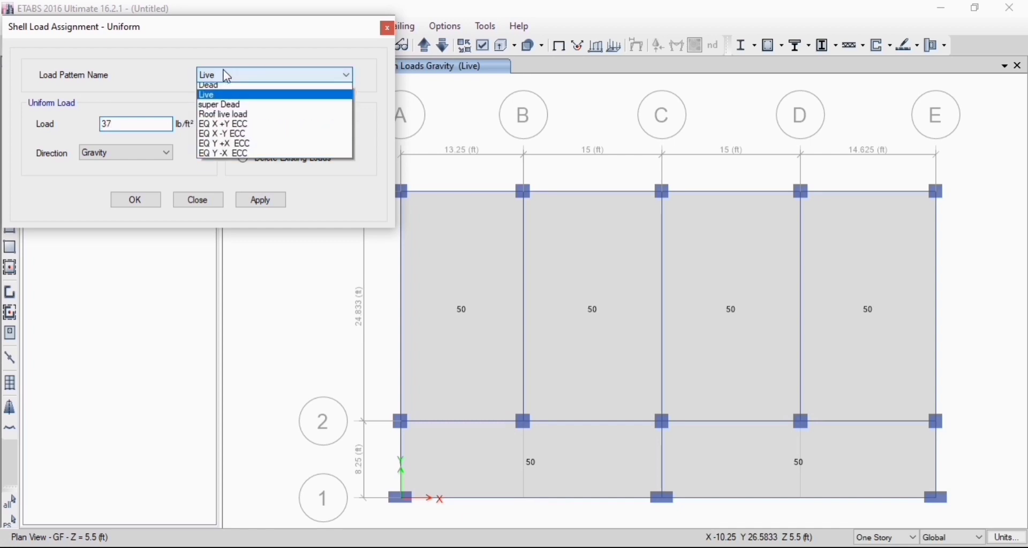
pyautogui.click(268, 109)
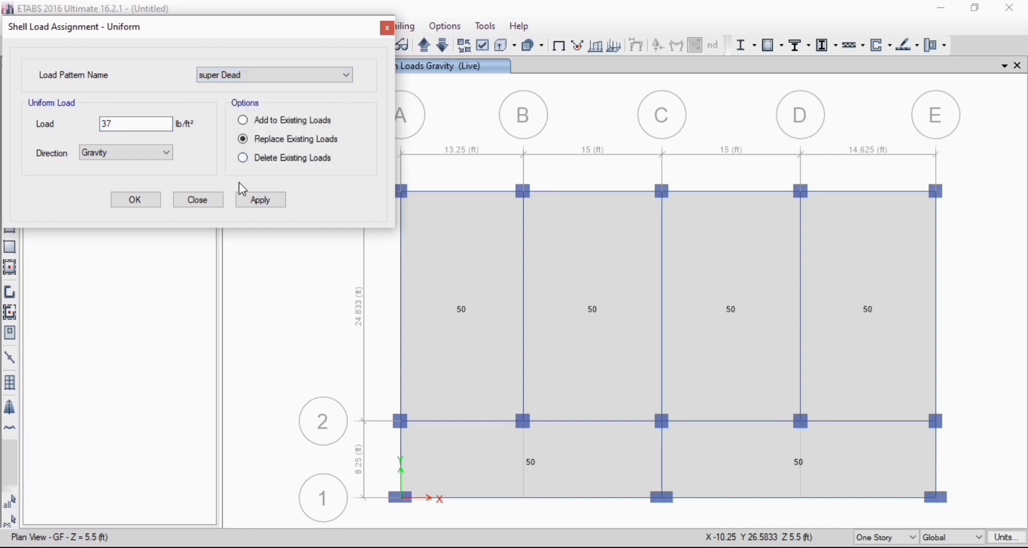
pyautogui.click(260, 206)
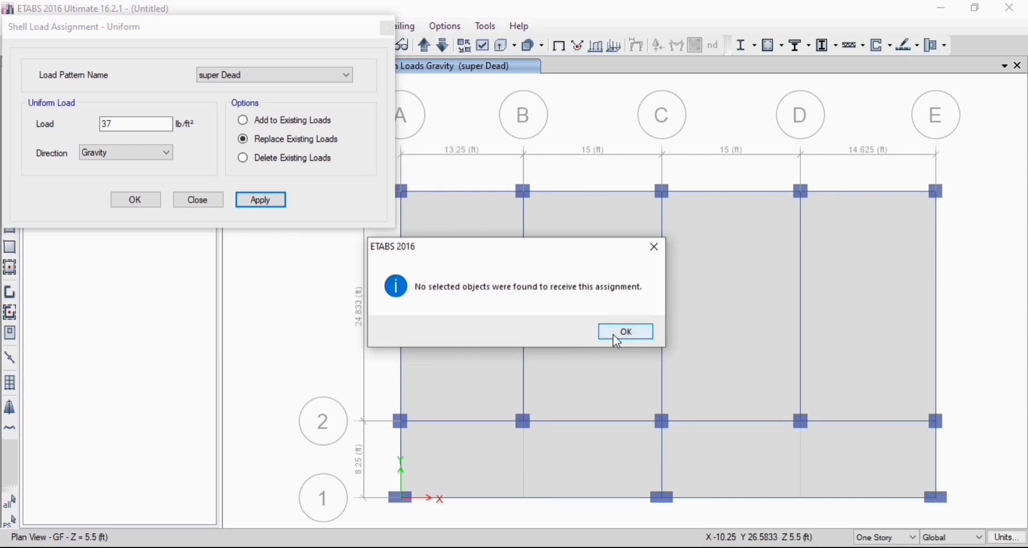
pyautogui.click(625, 332)
pyautogui.click(486, 316)
pyautogui.click(629, 328)
pyautogui.click(734, 327)
pyautogui.click(843, 329)
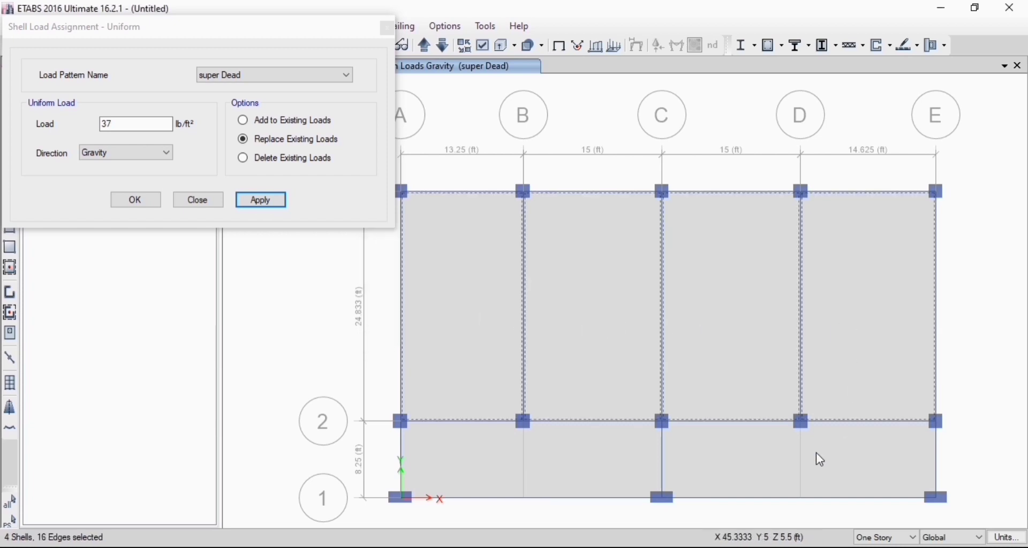
pyautogui.click(820, 459)
pyautogui.click(585, 489)
pyautogui.click(266, 205)
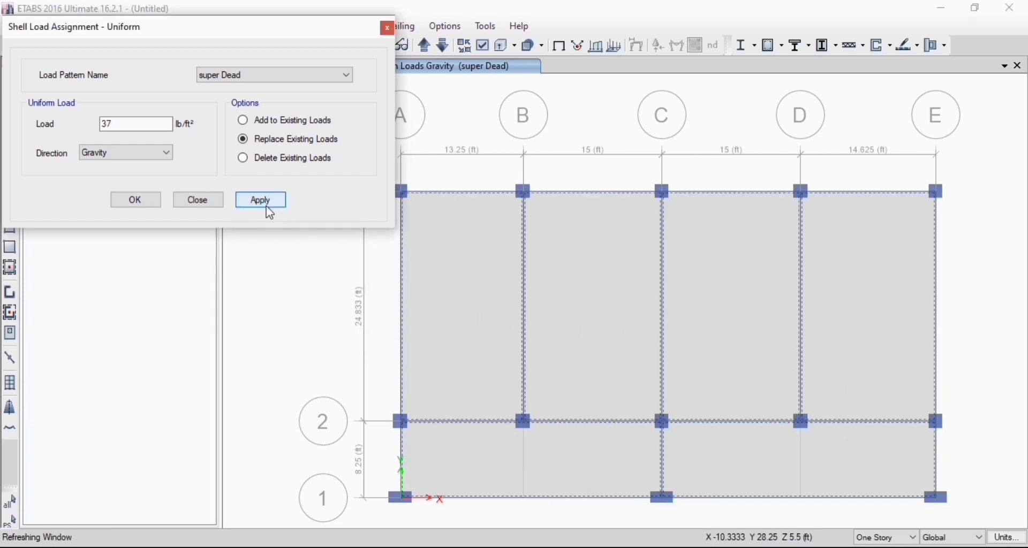
pyautogui.click(135, 201)
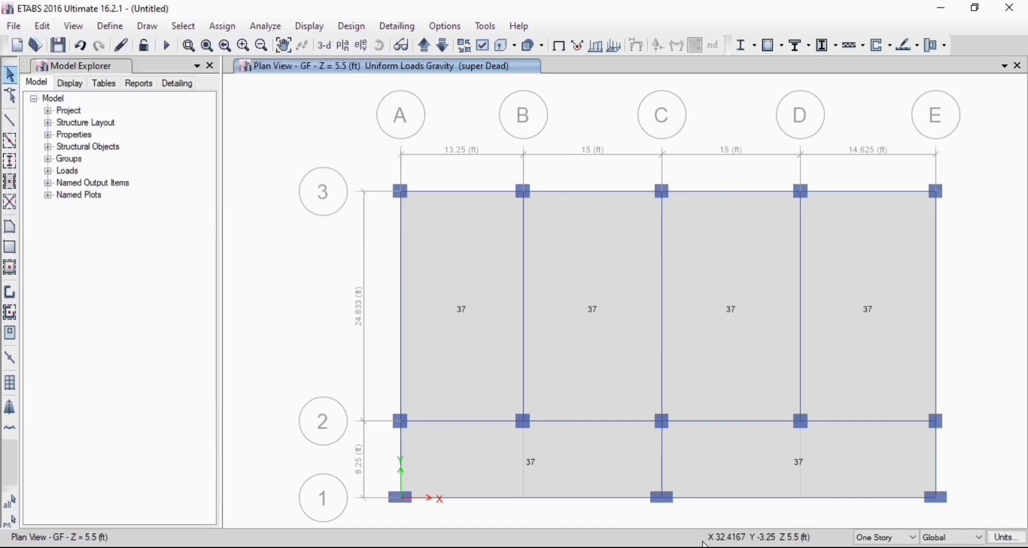
pyautogui.moveTo(704, 532)
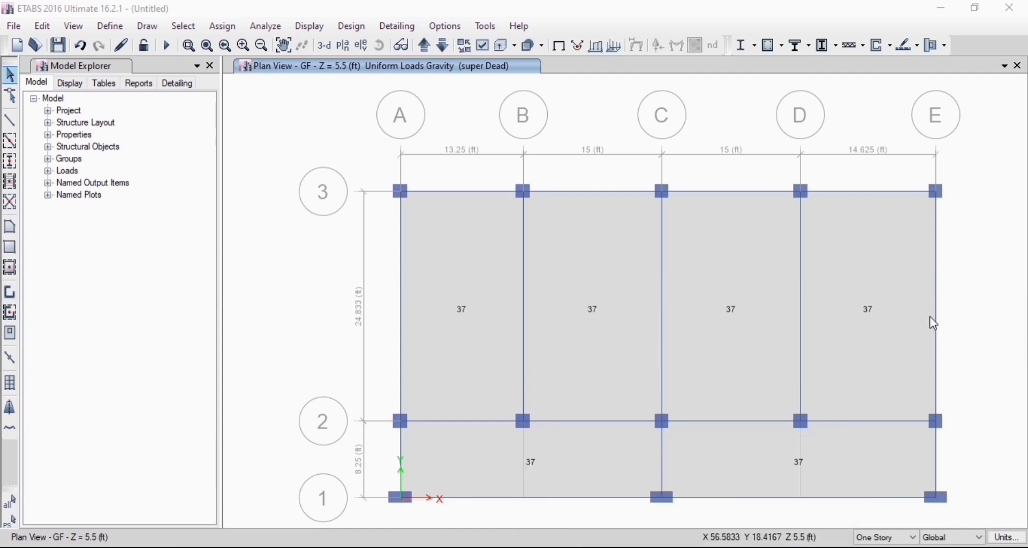
pyautogui.moveTo(959, 277); pyautogui.dragTo(347, 355)
pyautogui.moveTo(601, 364); pyautogui.dragTo(589, 445)
pyautogui.press('Escape')
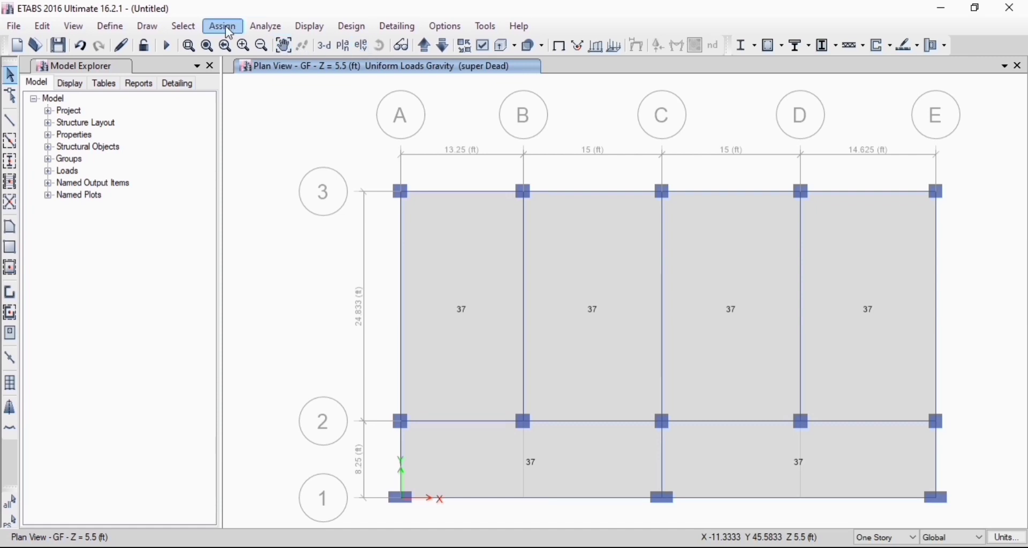
# Select all beams in the model by object type
pyautogui.click(196, 32)
pyautogui.moveTo(239, 49)
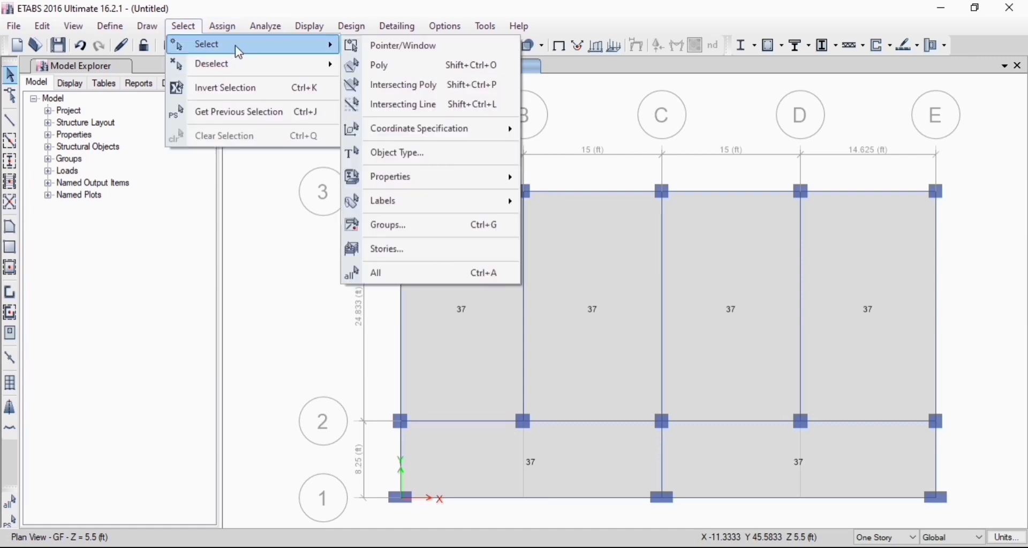
pyautogui.click(435, 156)
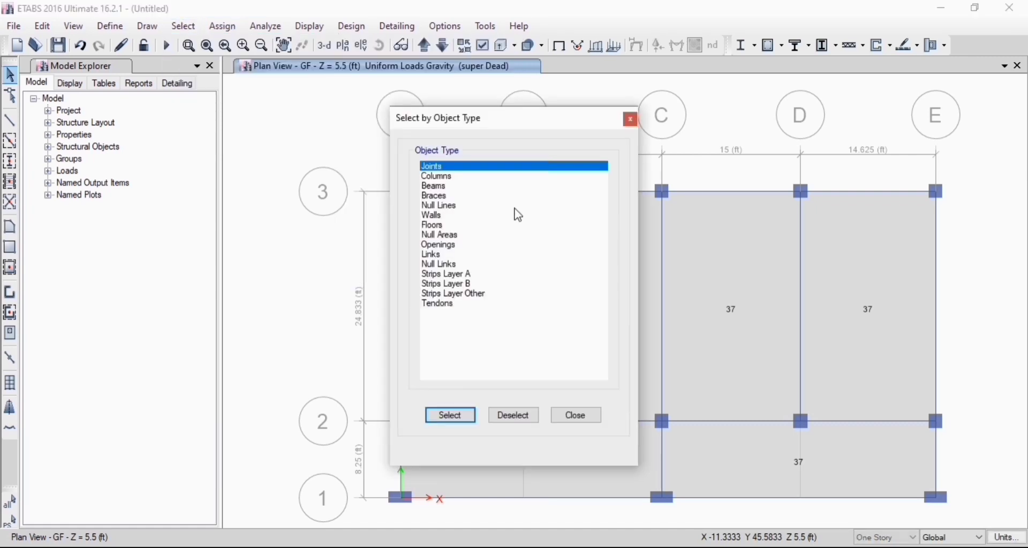
pyautogui.click(453, 188)
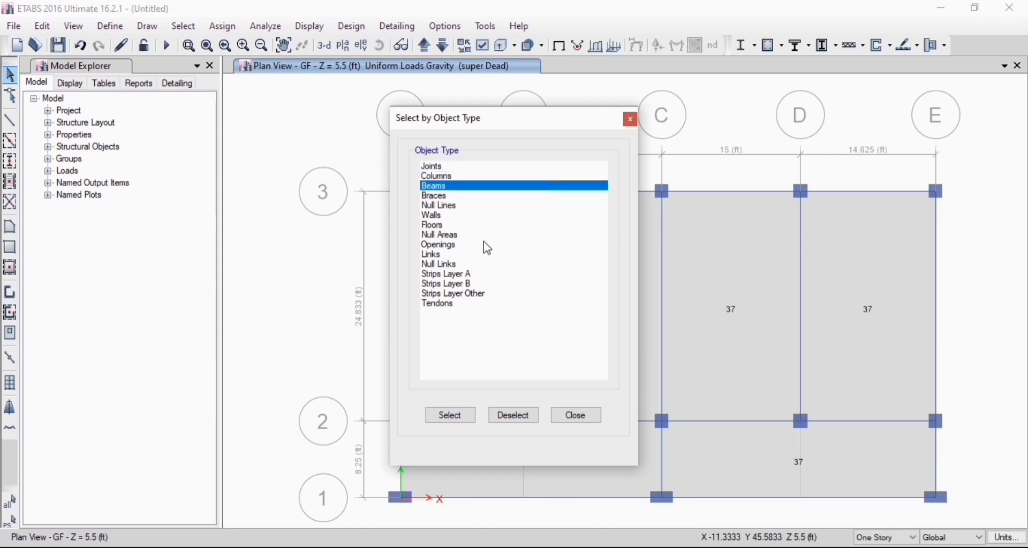
pyautogui.click(451, 418)
pyautogui.click(587, 419)
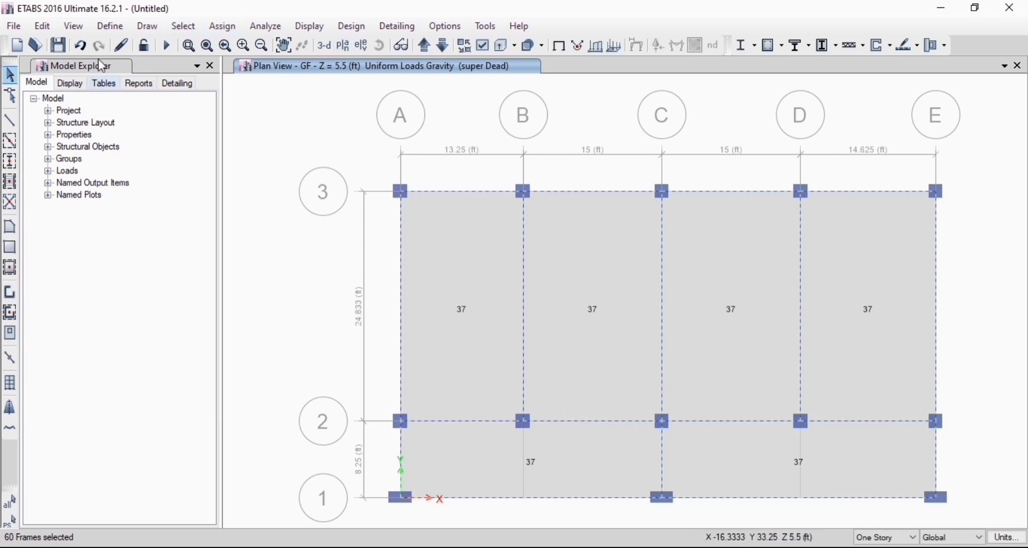
# Display the plan view of the ROOF story
pyautogui.click(343, 45)
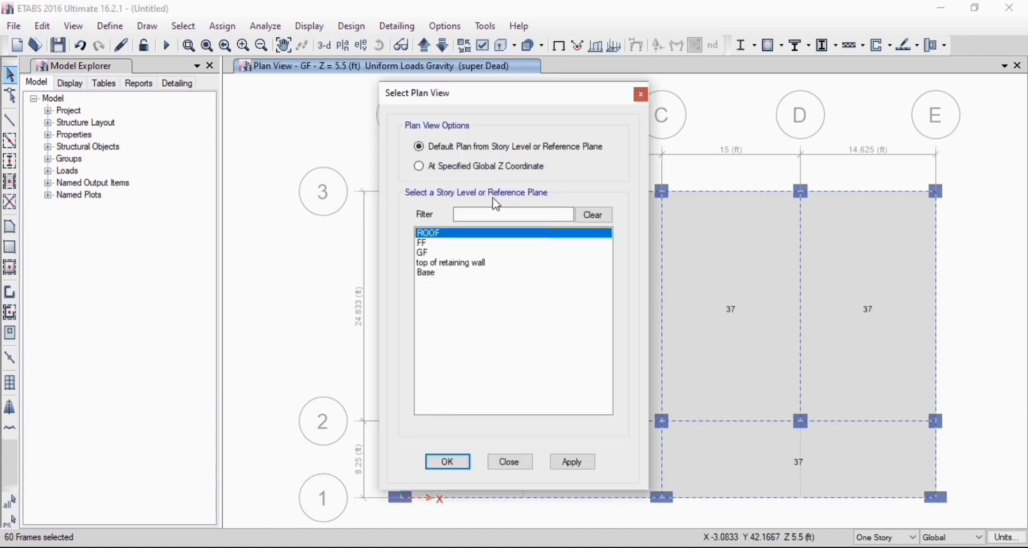
pyautogui.click(578, 463)
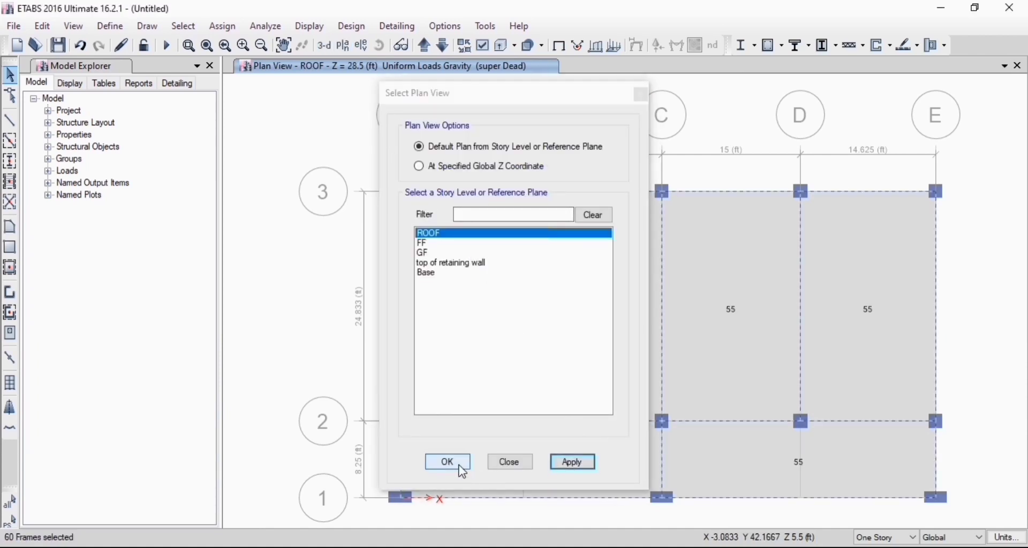
pyautogui.click(449, 464)
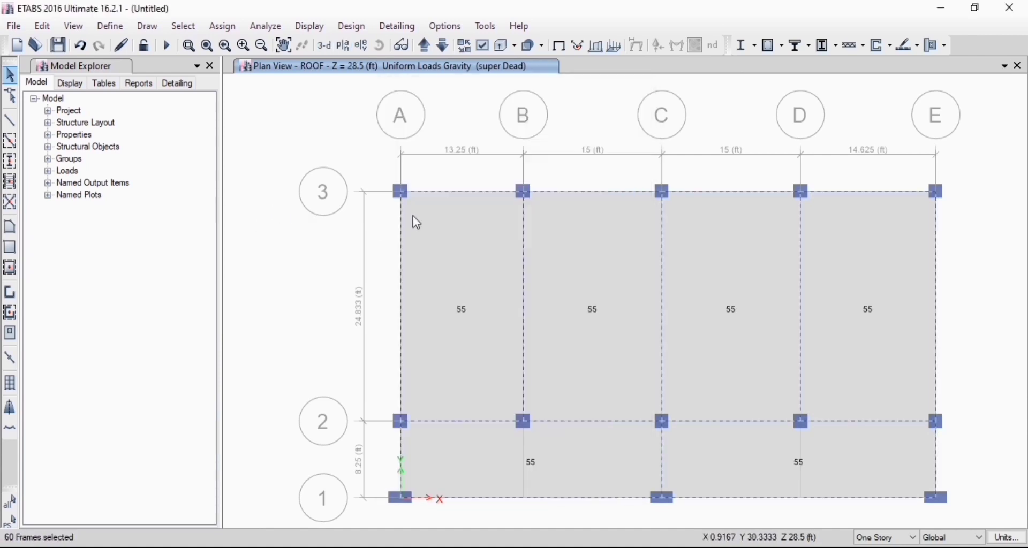
# Deselect the ROOF beams individually along the grid lines, working from grid 3 down to grid 1
pyautogui.click(449, 192)
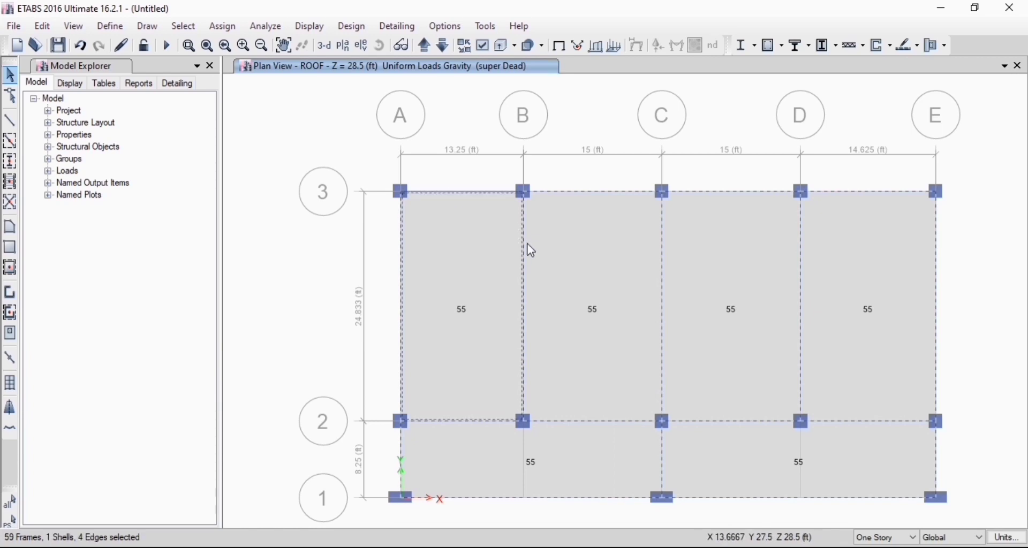
pyautogui.click(523, 246)
pyautogui.click(562, 192)
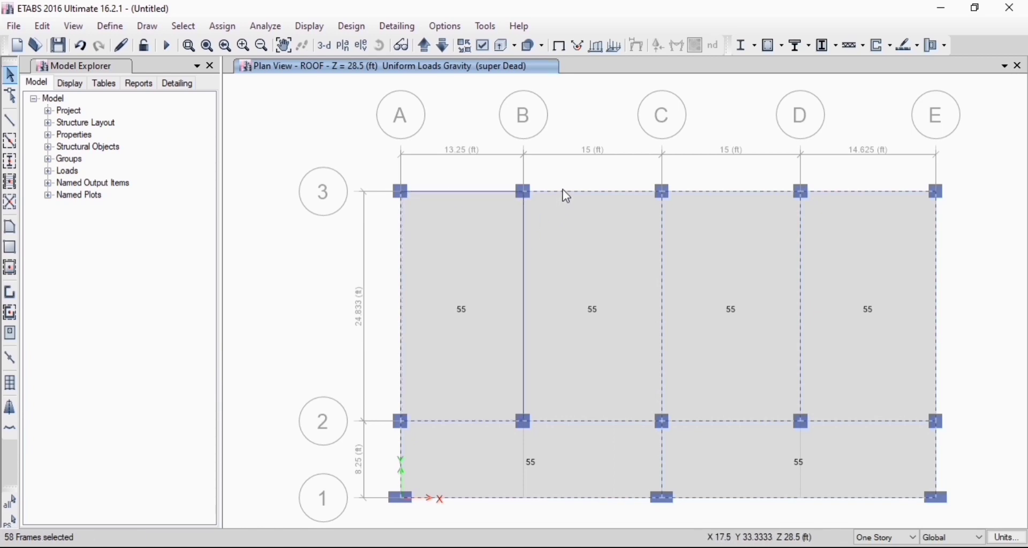
pyautogui.click(664, 252)
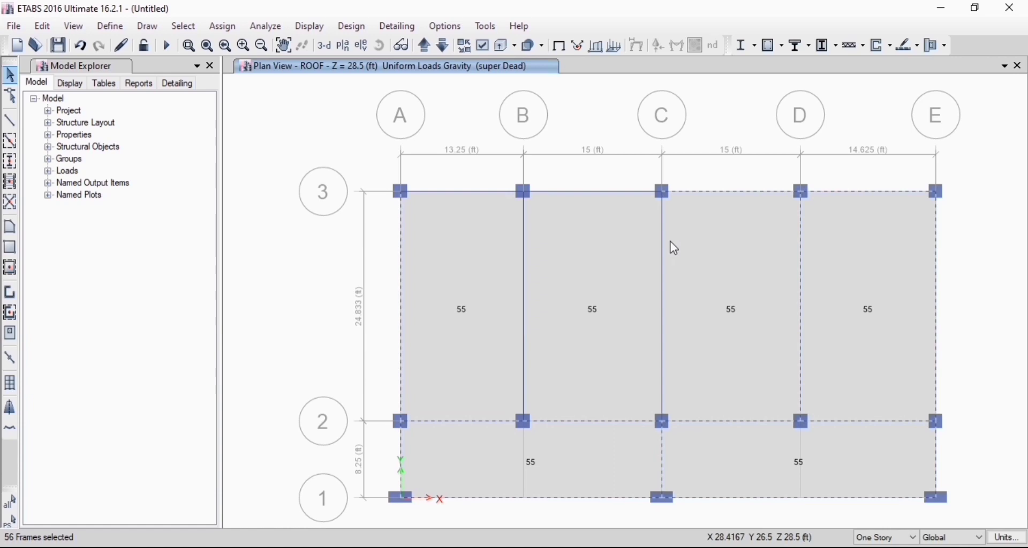
pyautogui.click(699, 193)
pyautogui.click(803, 241)
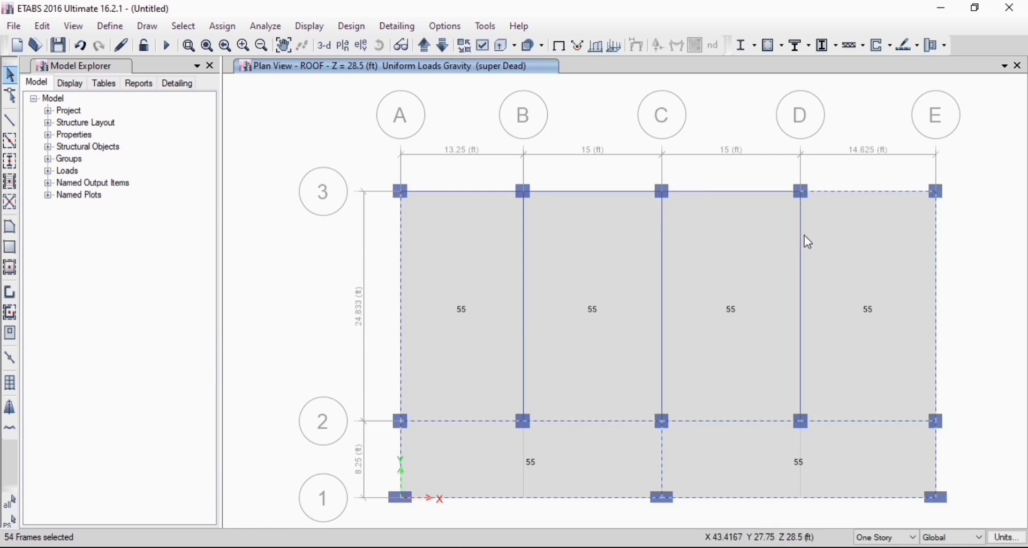
pyautogui.click(832, 192)
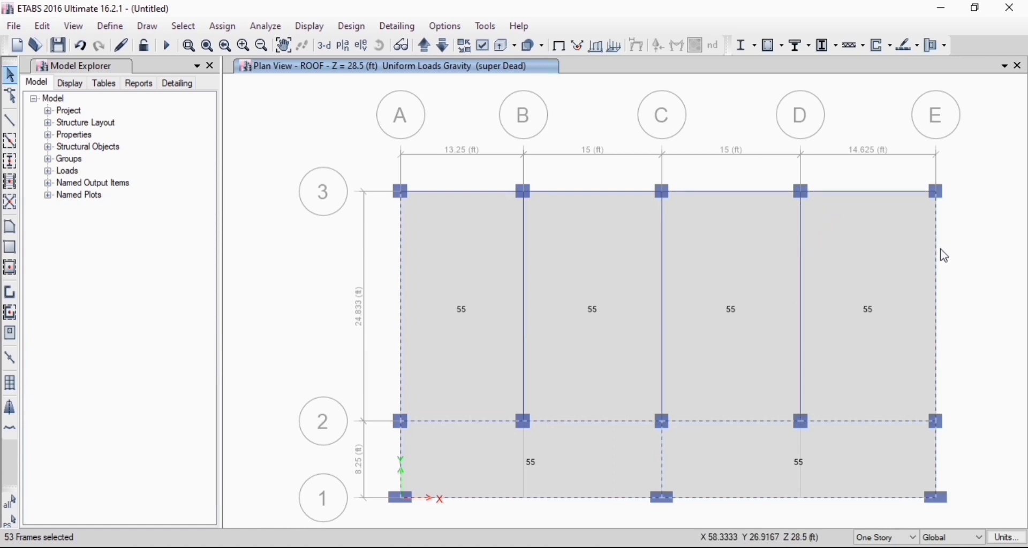
pyautogui.click(939, 265)
pyautogui.click(901, 422)
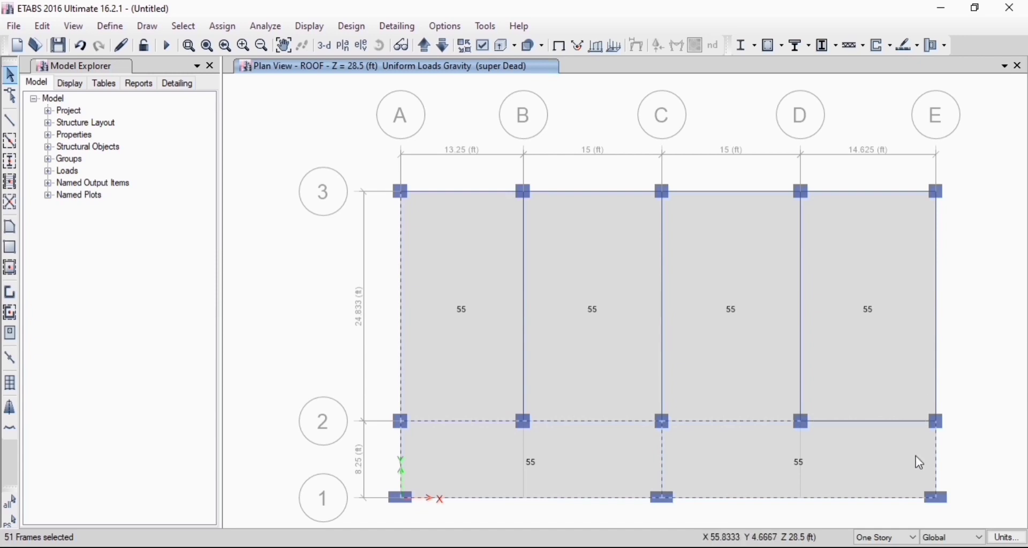
pyautogui.click(937, 458)
pyautogui.click(910, 499)
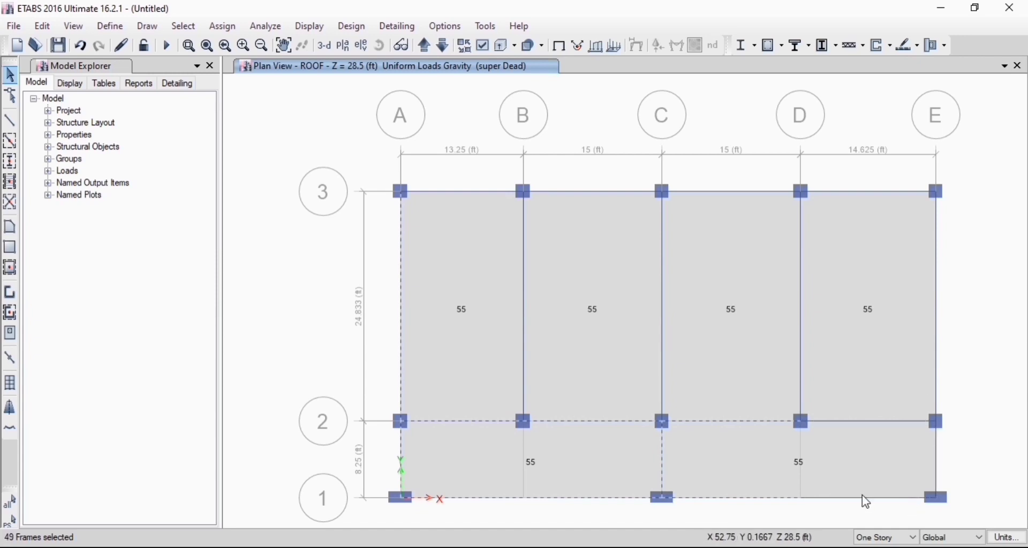
pyautogui.click(752, 424)
pyautogui.click(739, 500)
pyautogui.click(664, 458)
pyautogui.click(616, 500)
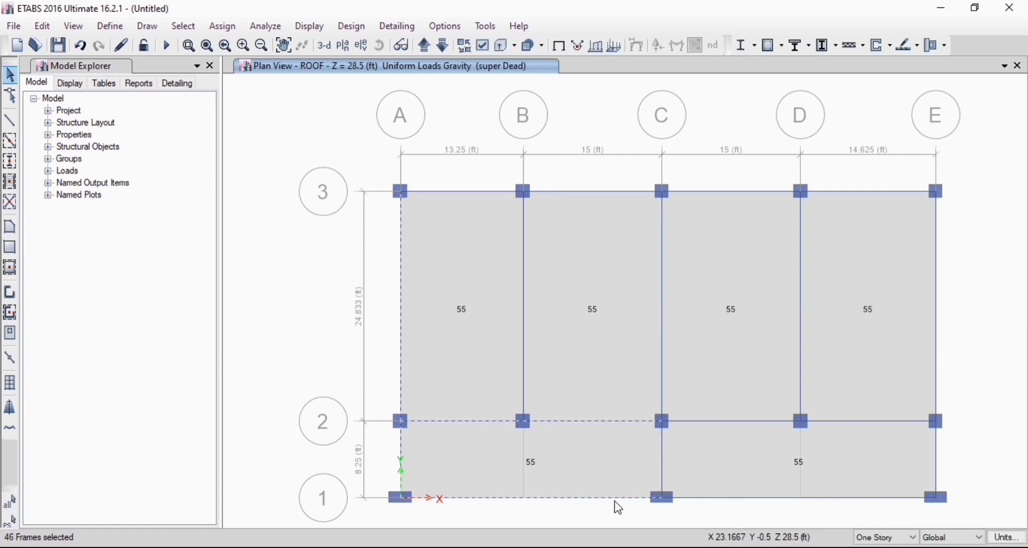
pyautogui.click(605, 422)
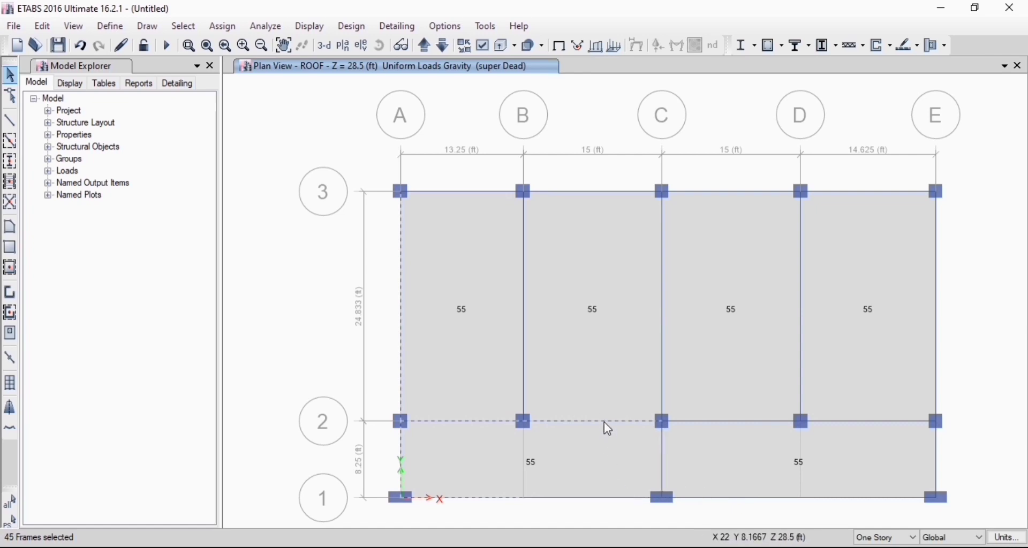
pyautogui.click(499, 420)
pyautogui.click(489, 499)
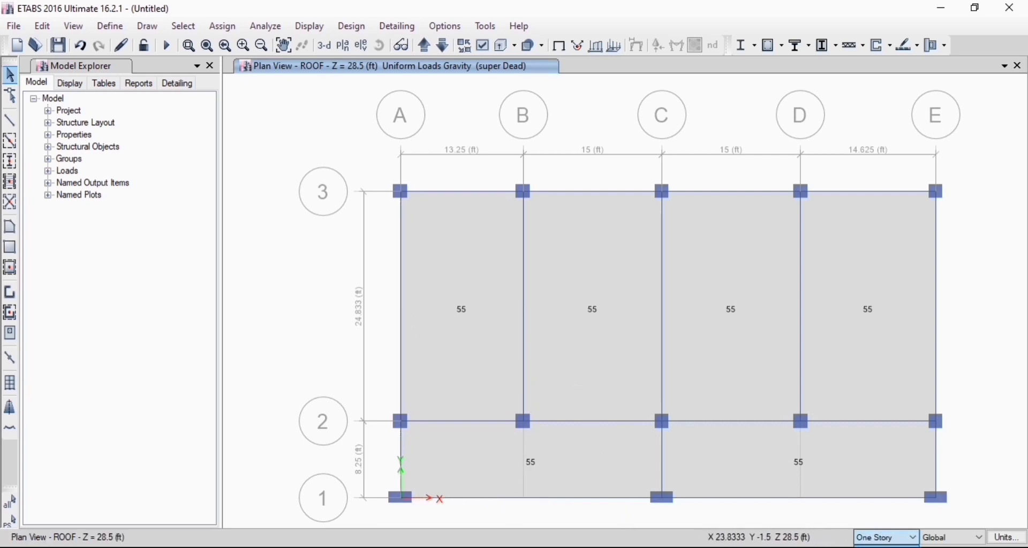
# Make selections act on all stories and join the two grid 1 beam segments between A and C into single frames
pyautogui.click(885, 546)
pyautogui.click(602, 500)
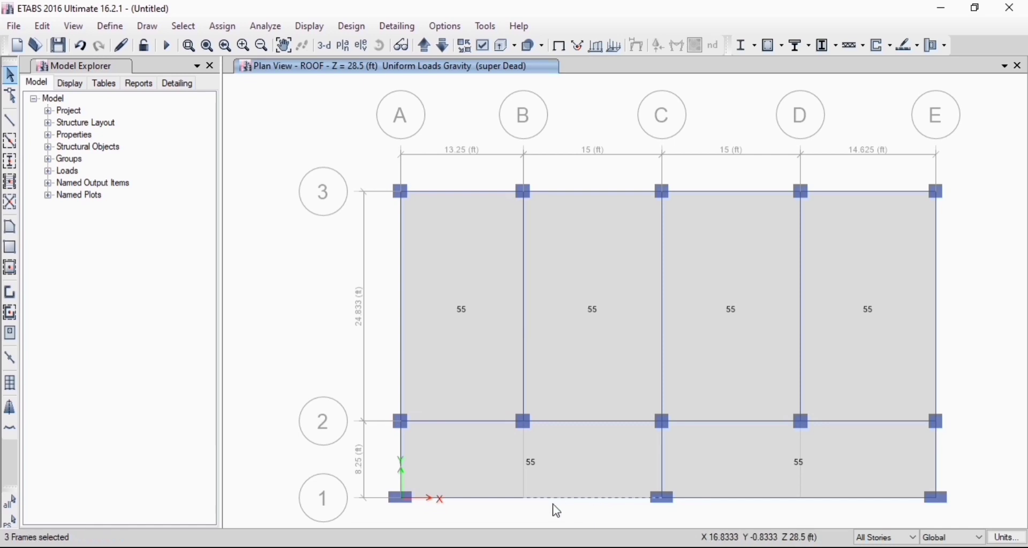
pyautogui.click(509, 499)
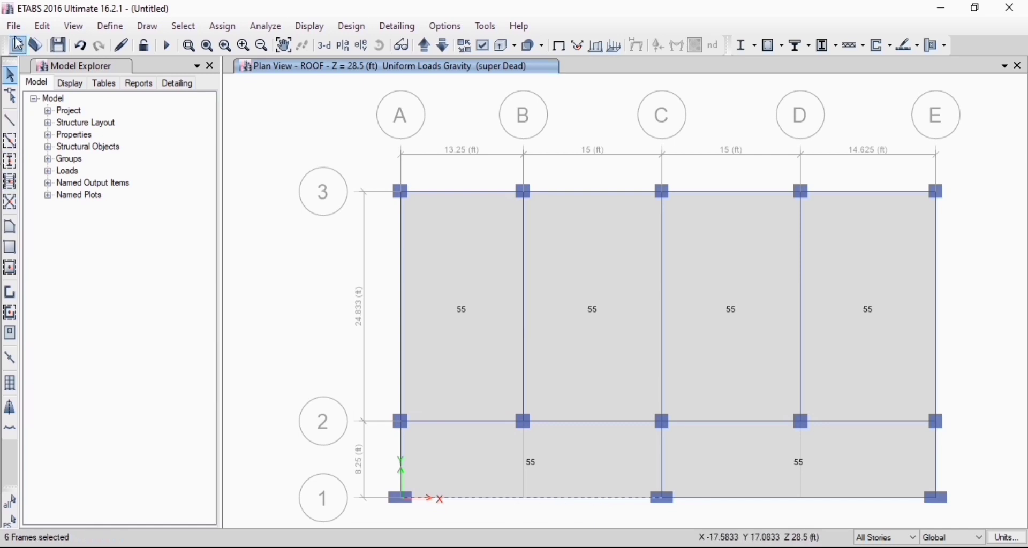
pyautogui.click(42, 25)
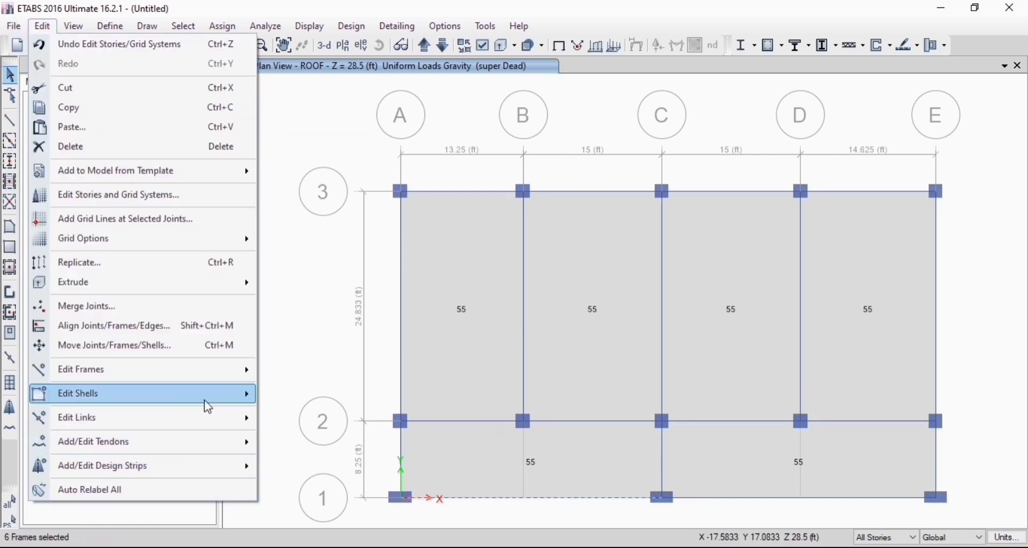
pyautogui.moveTo(214, 371)
pyautogui.click(326, 403)
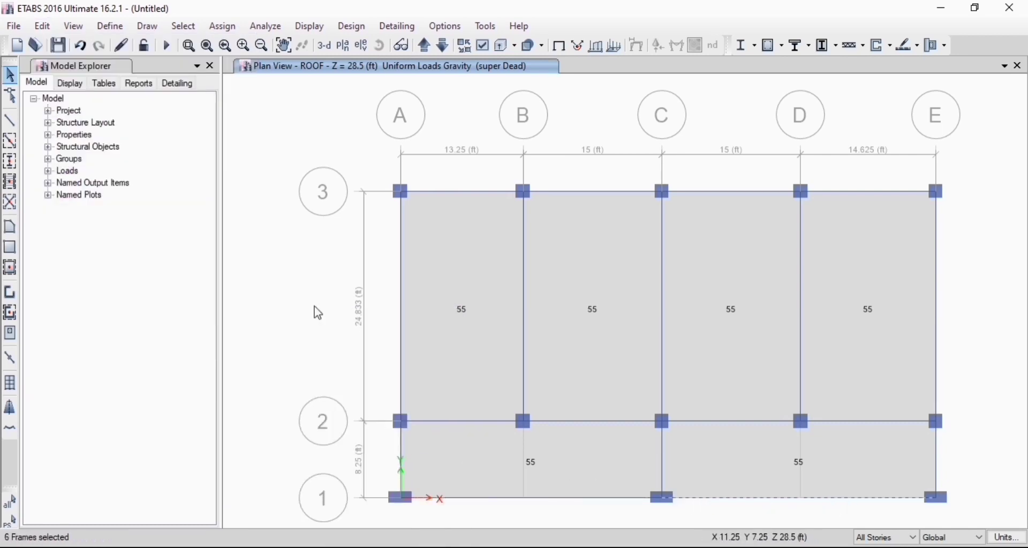
# Join the selected grid 1 beam segments between C and E on all stories into single frames
pyautogui.click(42, 26)
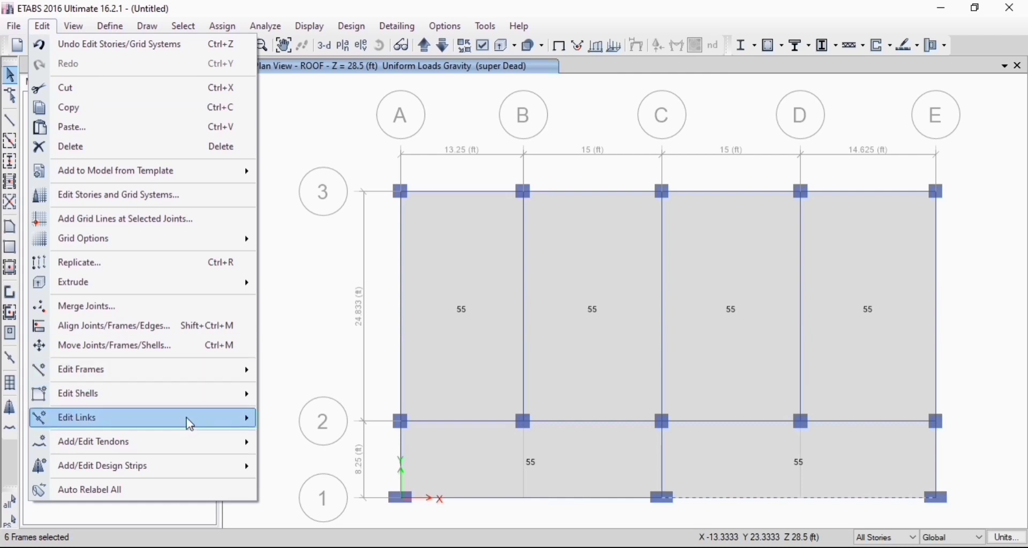
pyautogui.moveTo(240, 381)
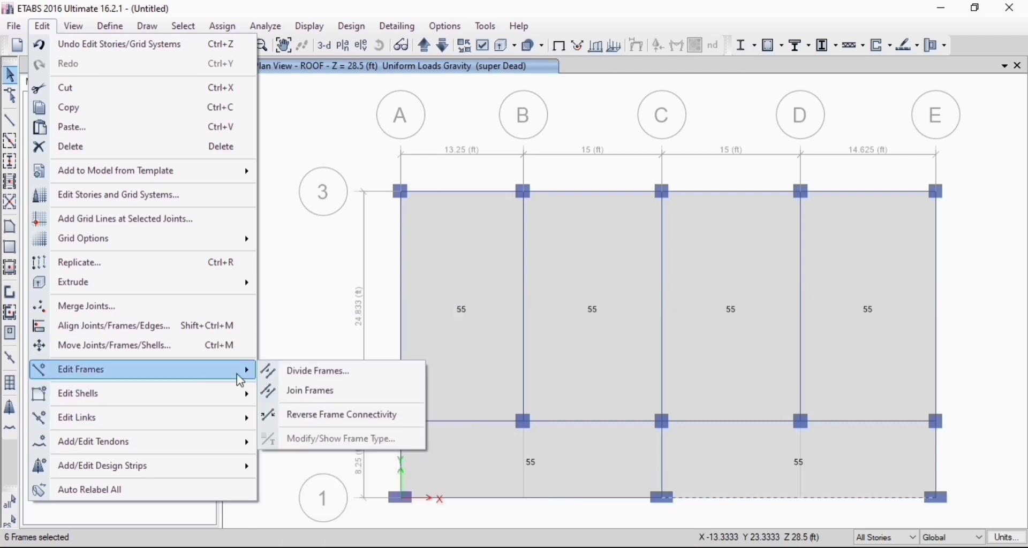
pyautogui.click(303, 394)
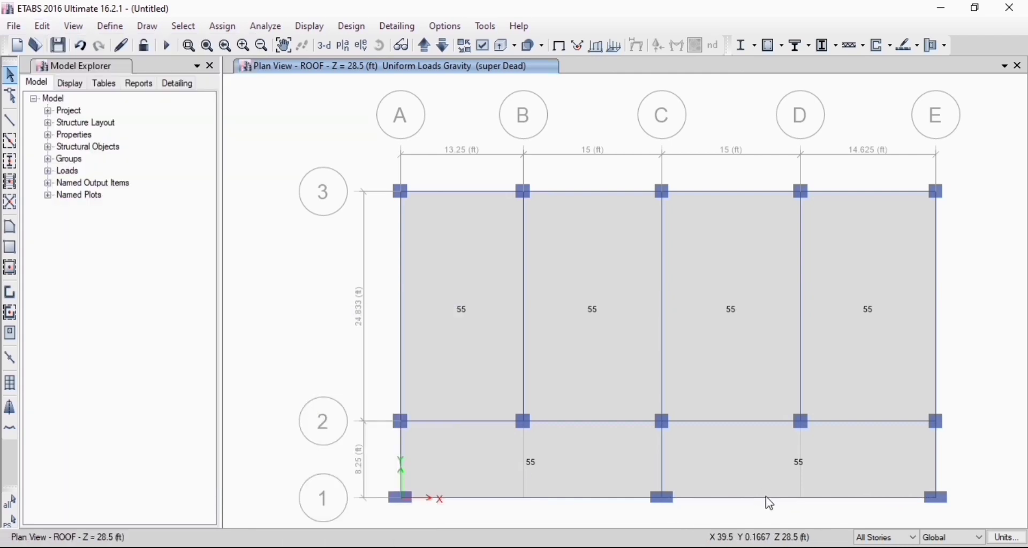
# In the ROOF plan view, select the perimeter beams along grids 3, E and 1 on all stories
pyautogui.click(344, 46)
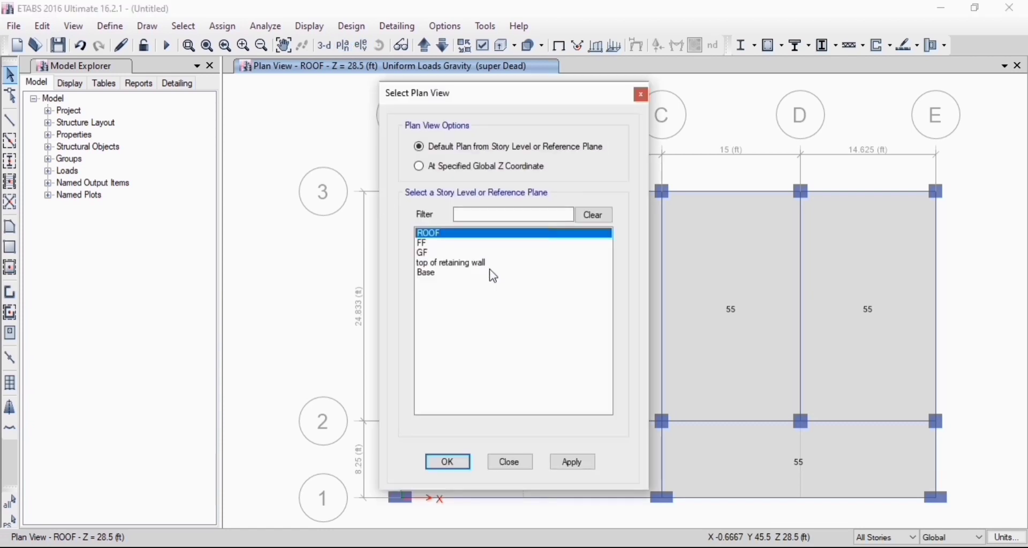
pyautogui.click(457, 243)
pyautogui.click(454, 235)
pyautogui.click(572, 464)
pyautogui.click(464, 466)
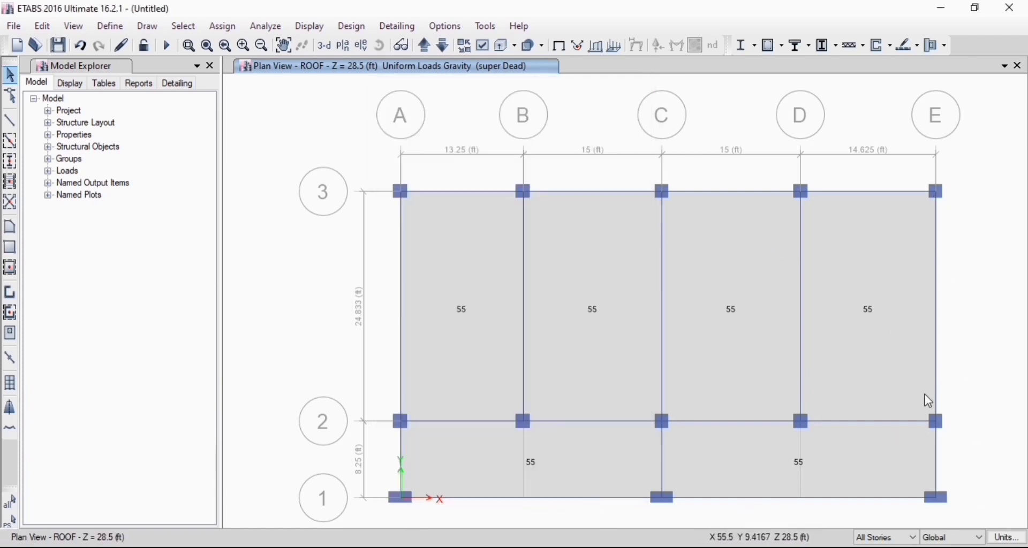
pyautogui.click(479, 192)
pyautogui.click(557, 193)
pyautogui.click(709, 193)
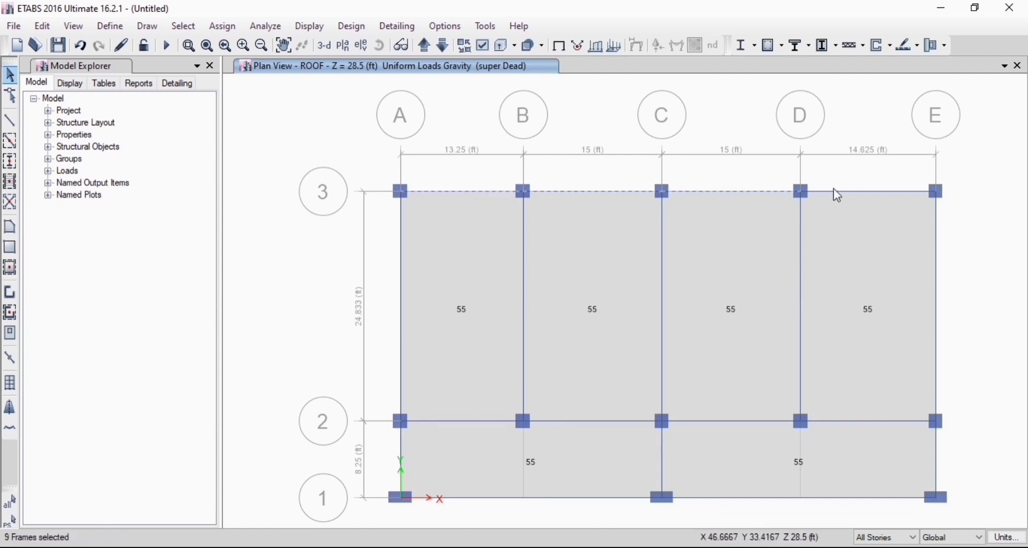
pyautogui.click(936, 223)
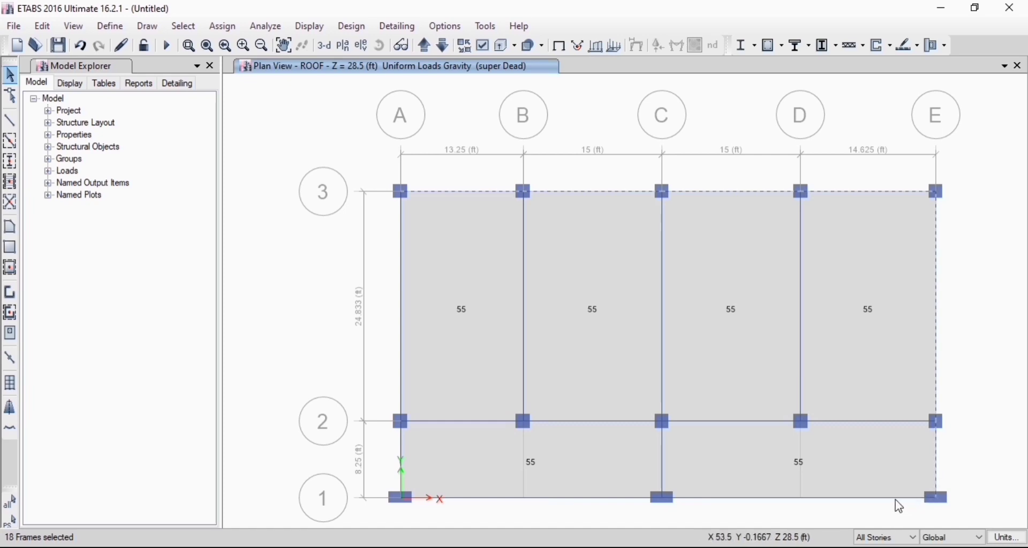
pyautogui.click(868, 499)
pyautogui.click(621, 500)
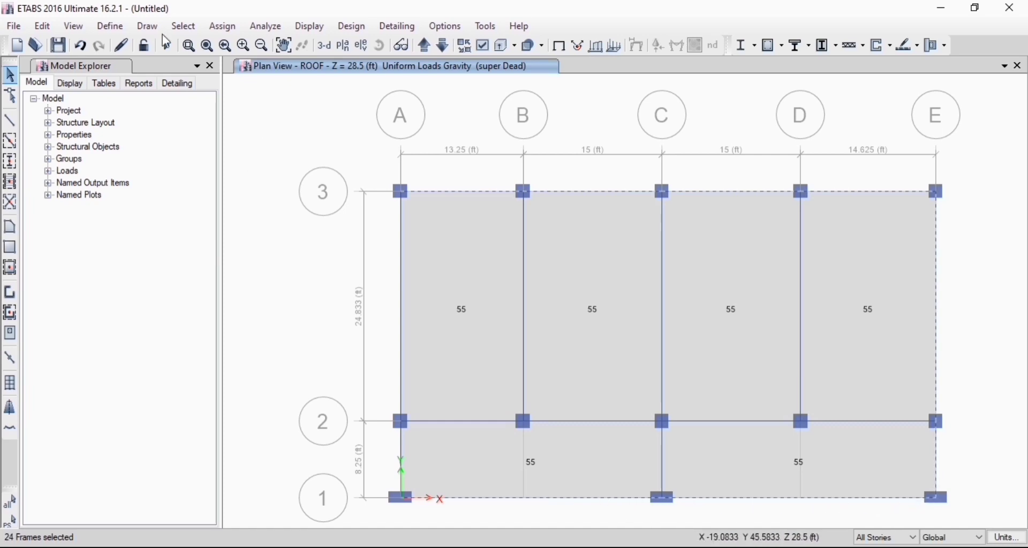
# Assign a uniform super Dead gravity load of 0.315 kip/ft to the selected perimeter beams, replacing existing loads
pyautogui.click(225, 30)
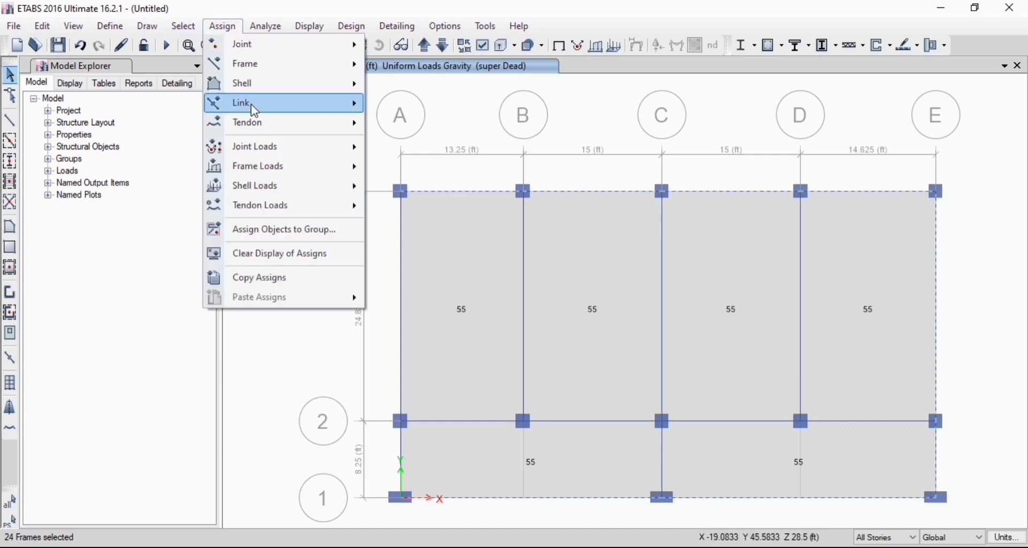
pyautogui.moveTo(322, 171)
pyautogui.click(466, 188)
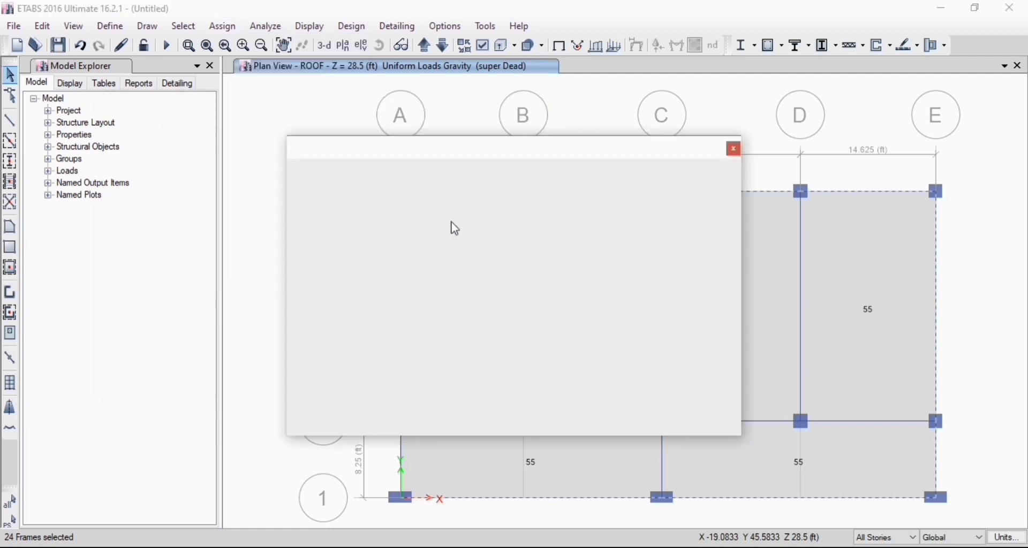
pyautogui.moveTo(385, 129); pyautogui.dragTo(374, 126)
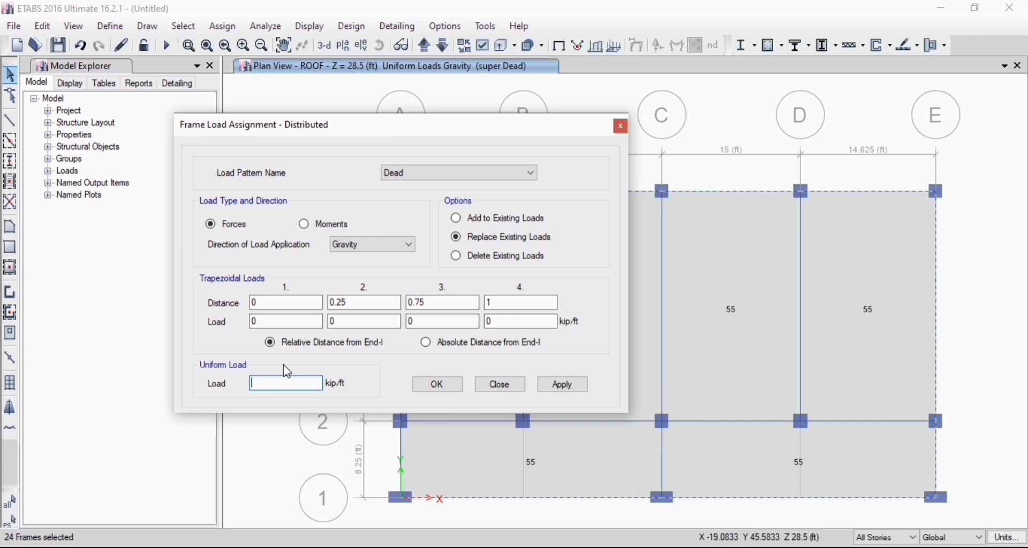
pyautogui.write('0.315')
pyautogui.click(487, 173)
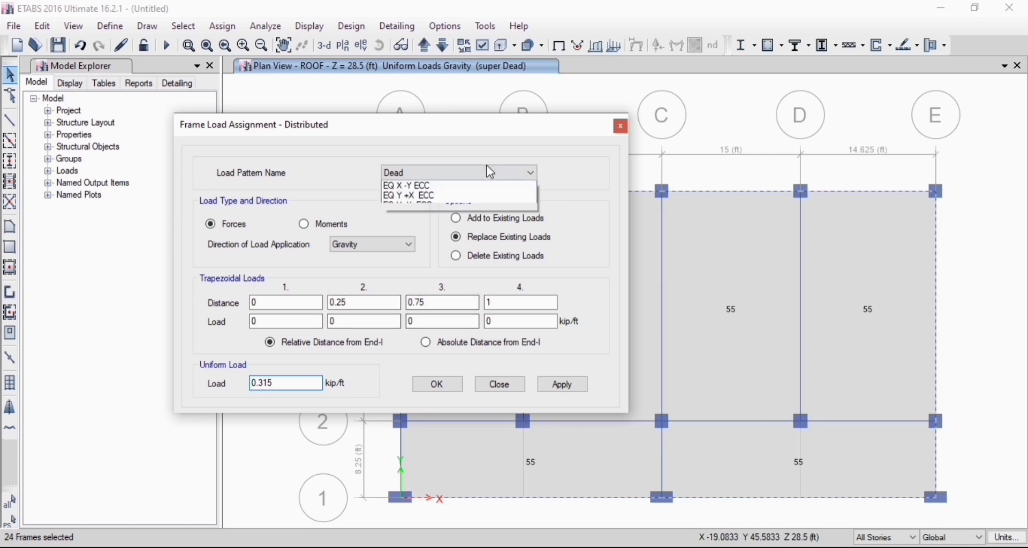
pyautogui.click(470, 207)
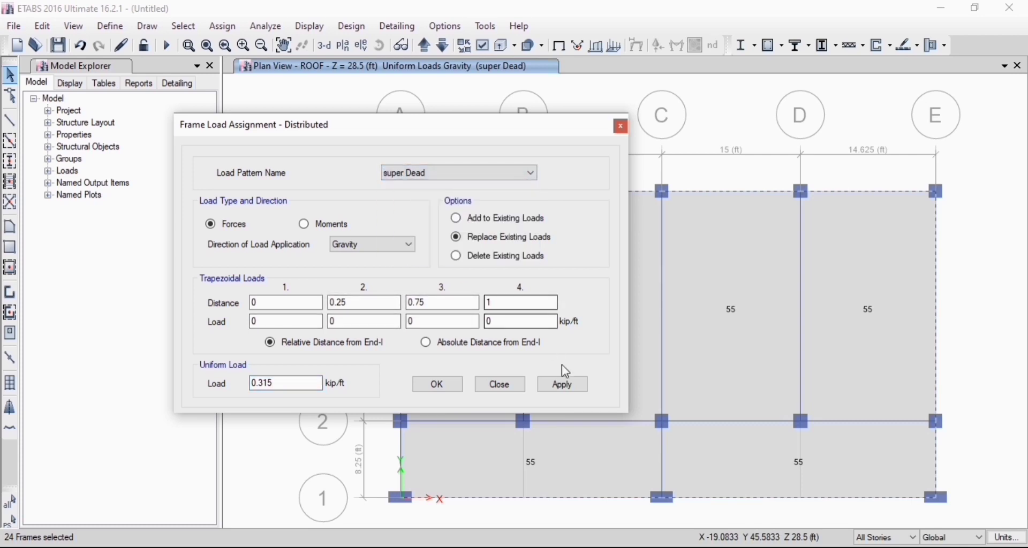
pyautogui.click(565, 387)
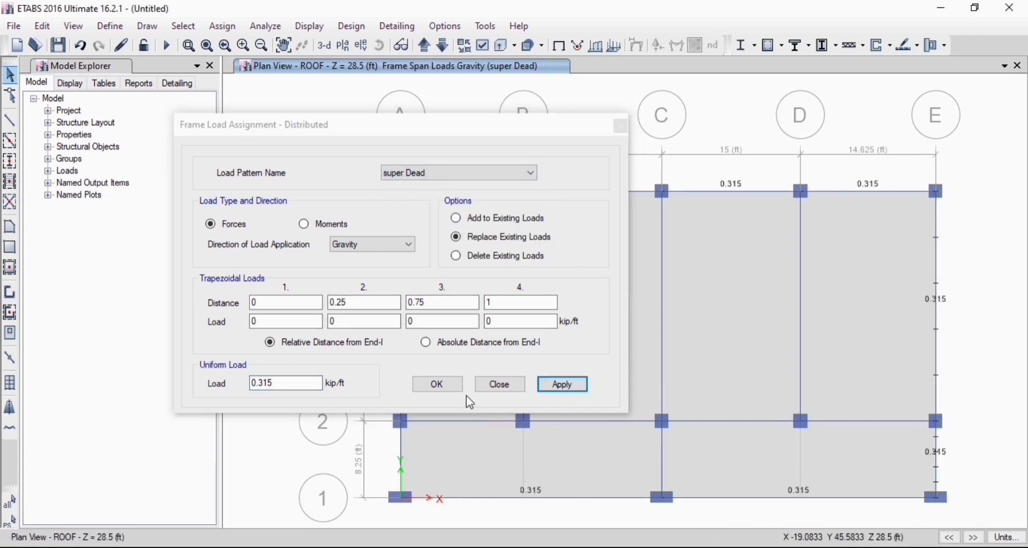
# Open the FF plan view to check the super Dead loads on its beams
pyautogui.click(439, 384)
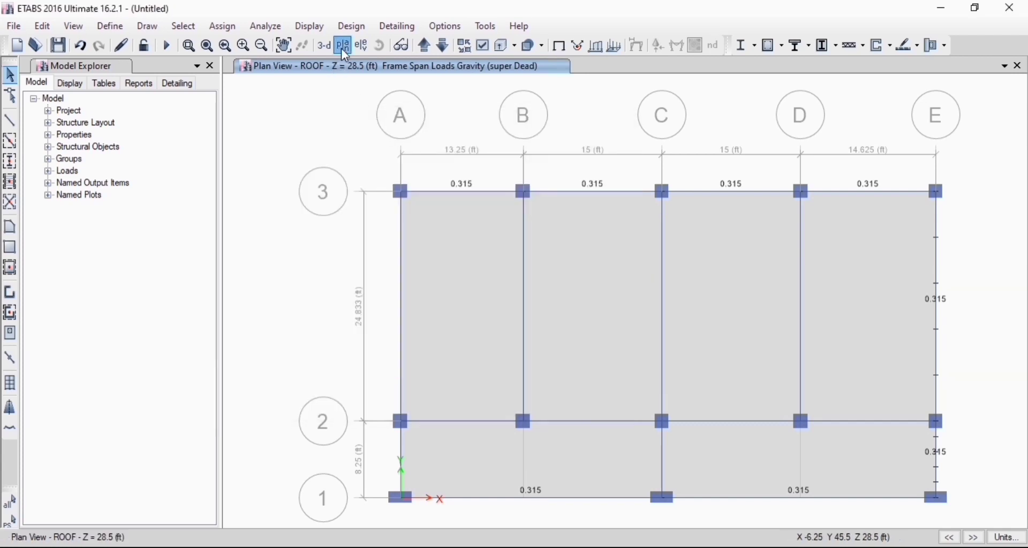
pyautogui.click(343, 45)
pyautogui.click(445, 243)
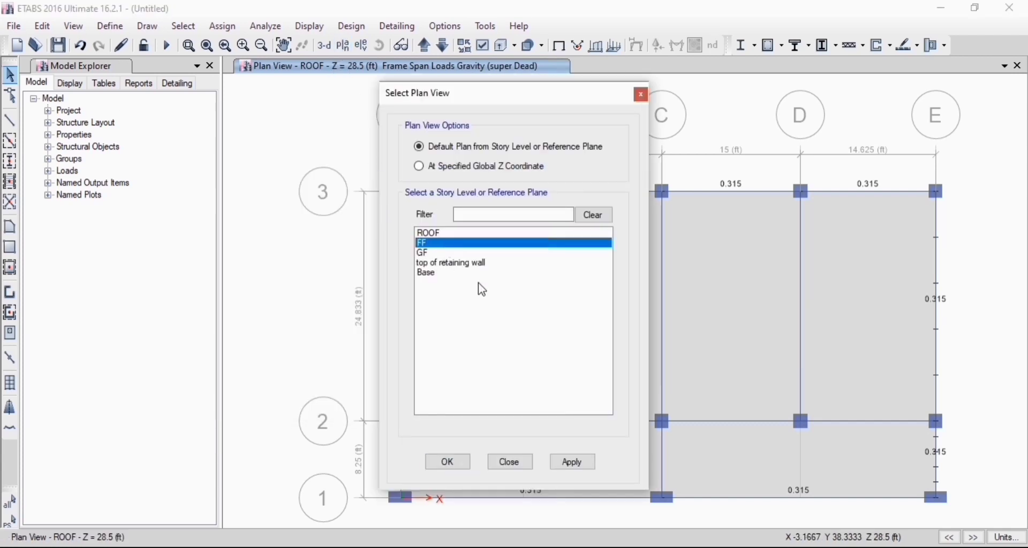
pyautogui.click(578, 463)
pyautogui.click(456, 462)
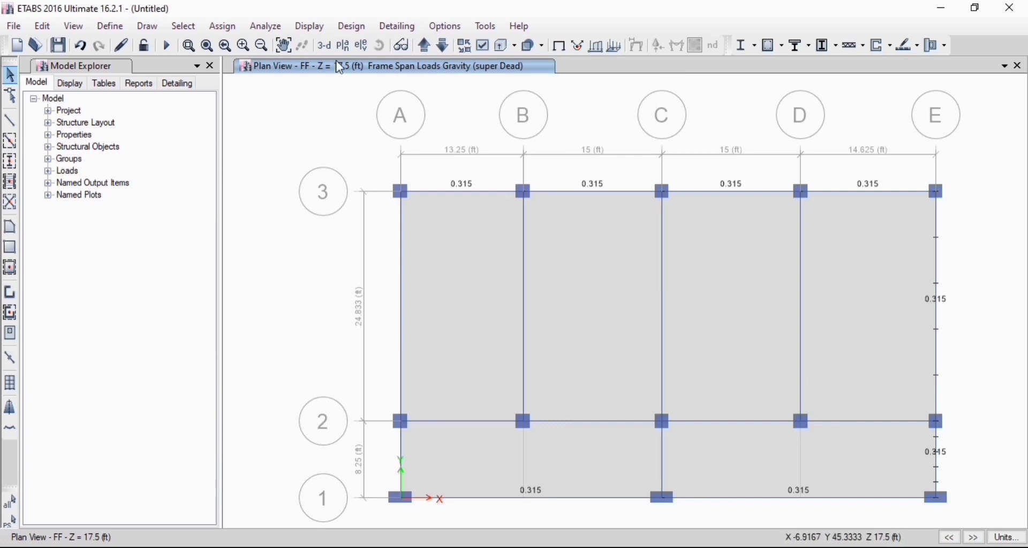
pyautogui.click(342, 45)
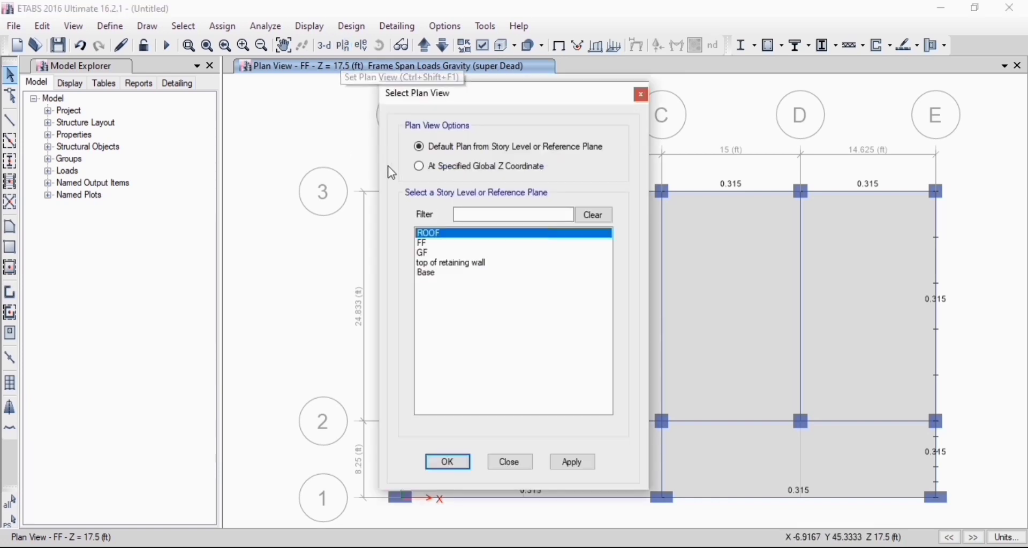
pyautogui.click(446, 244)
pyautogui.click(571, 459)
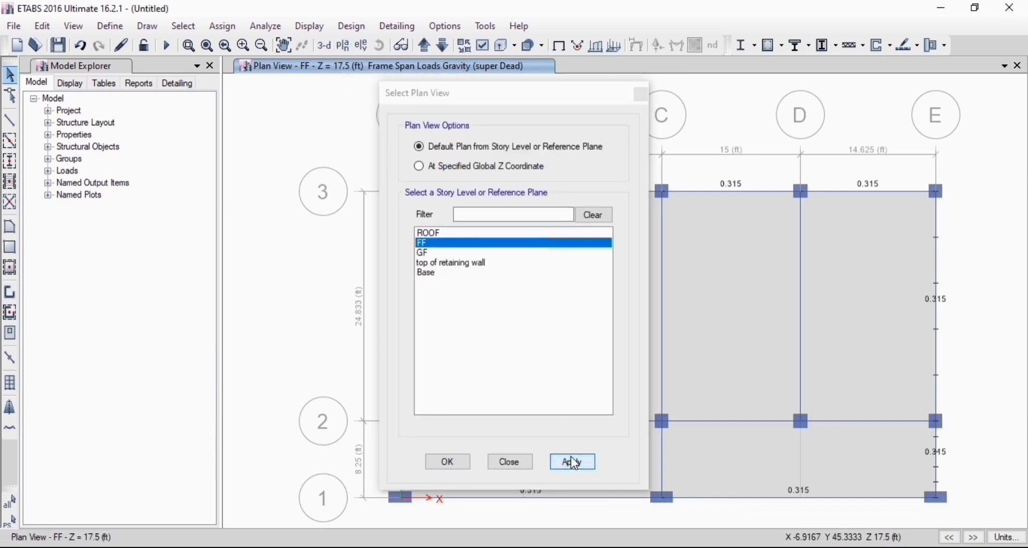
pyautogui.moveTo(551, 101); pyautogui.dragTo(249, 90)
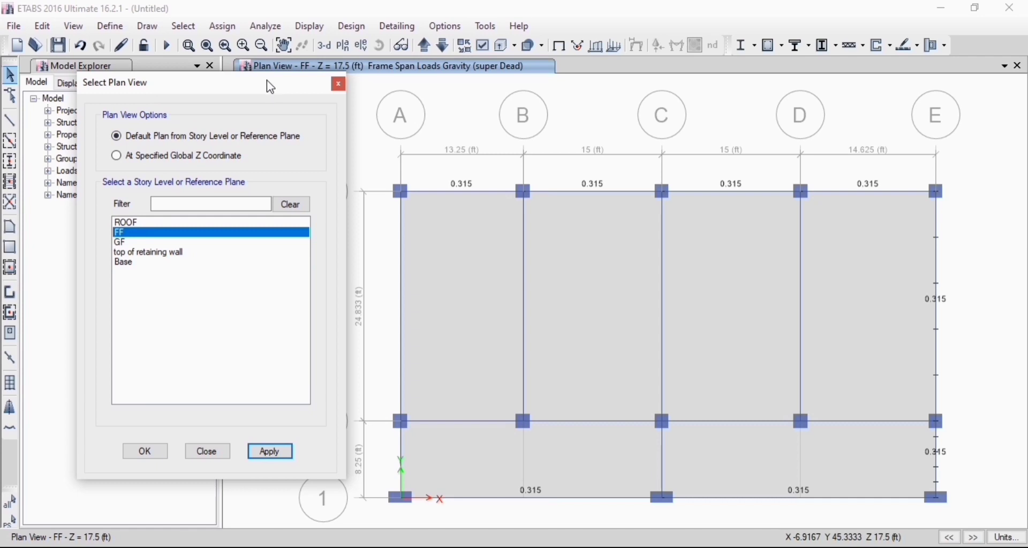
pyautogui.press('Escape')
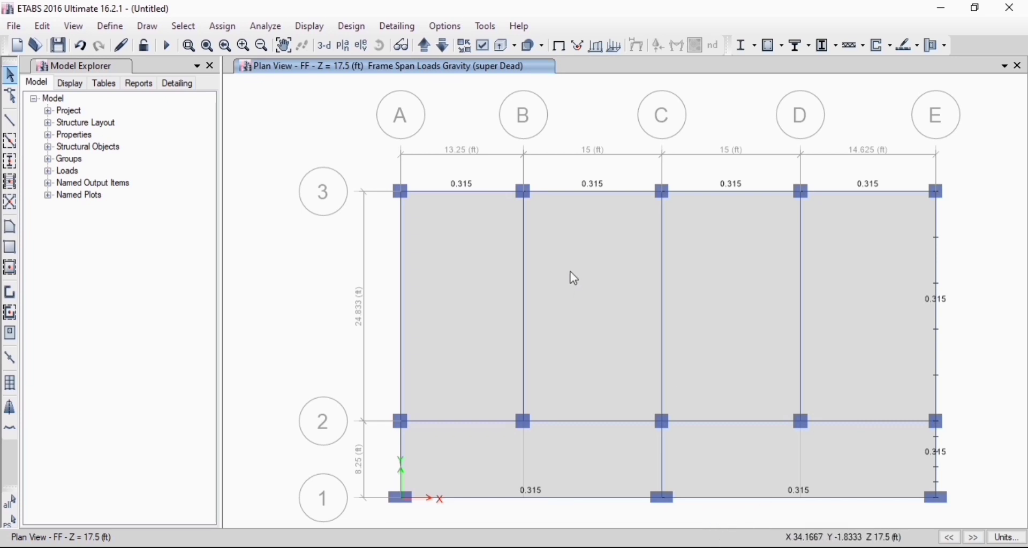
# Inspect the load assignments of the FF beam on grid 3 between grids A and B
pyautogui.click(473, 193)
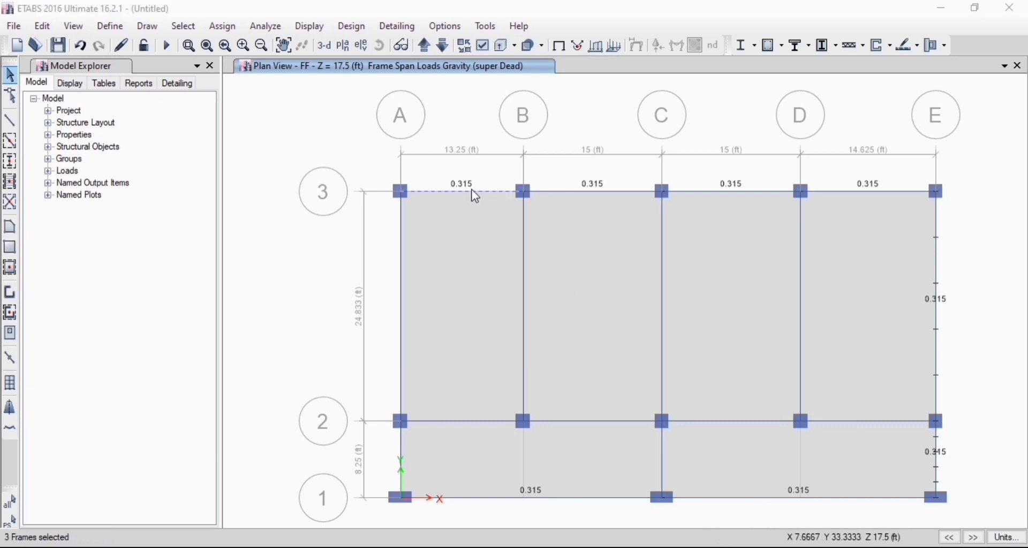
pyautogui.rightClick(475, 196)
pyautogui.click(526, 139)
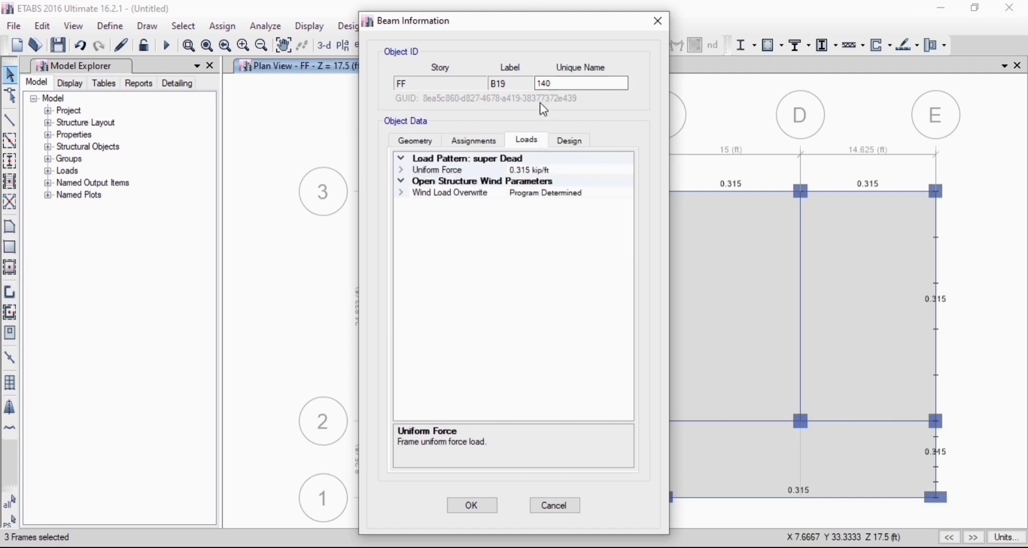
pyautogui.moveTo(495, 21); pyautogui.dragTo(318, 54)
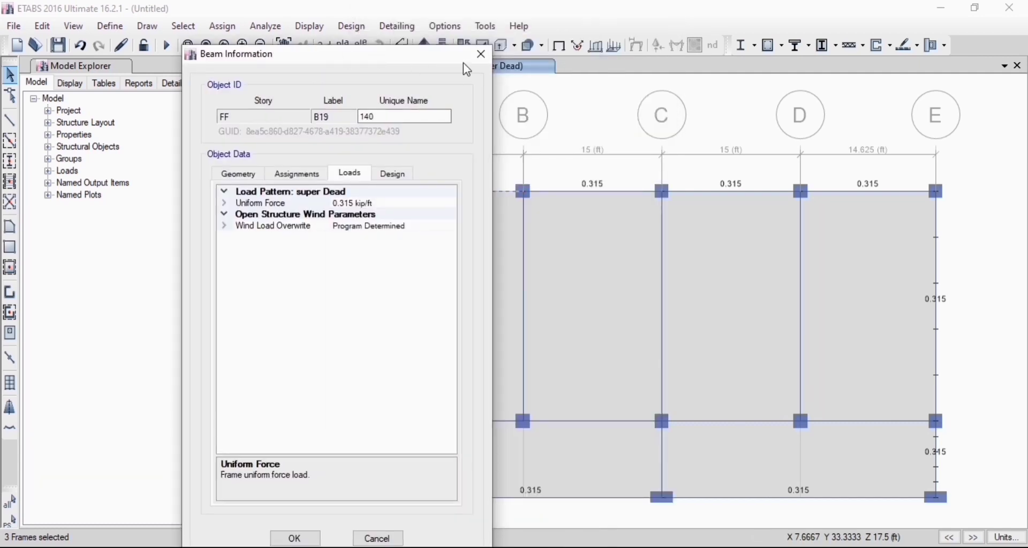
pyautogui.click(481, 54)
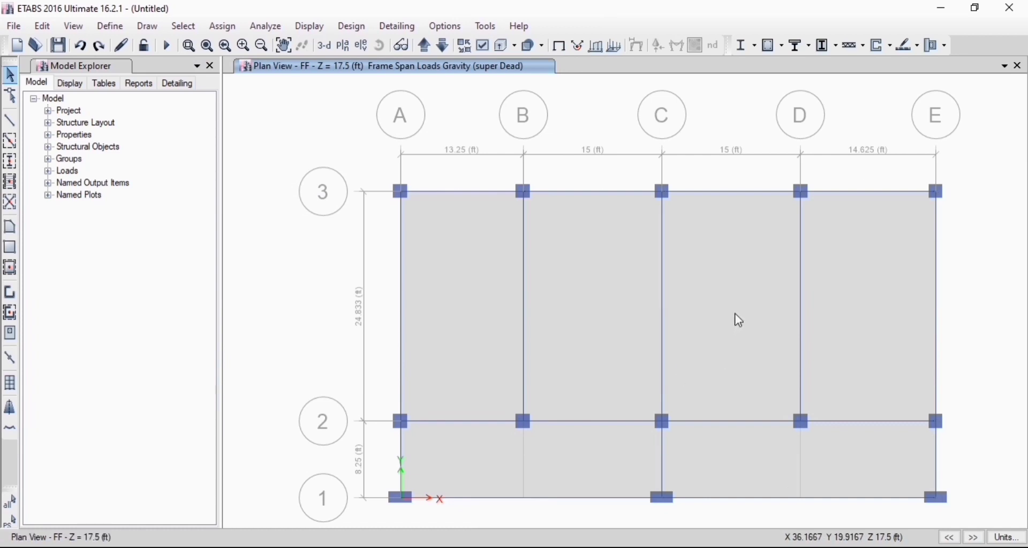
# Reload the FF plan view and examine the frame load display in the 3-D view
pyautogui.click(343, 47)
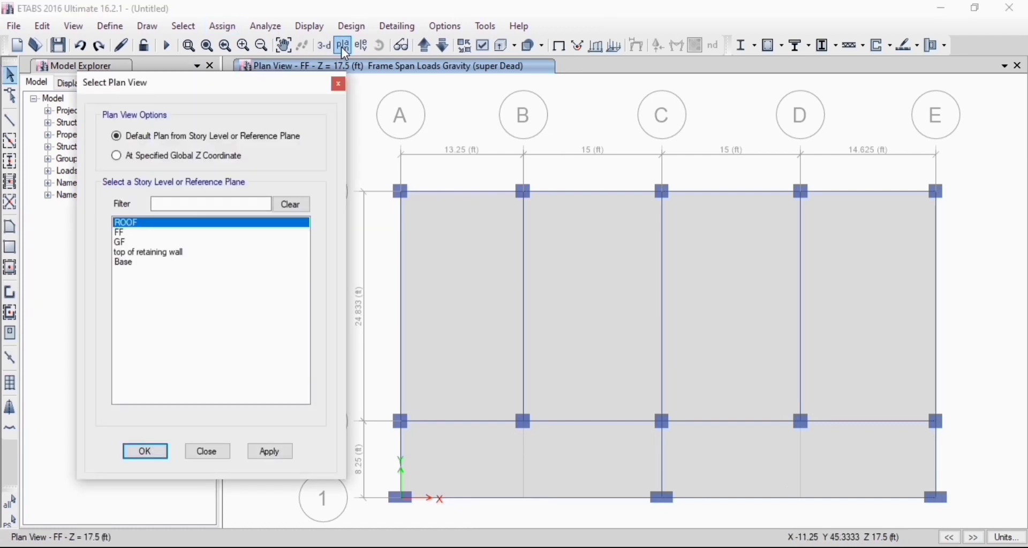
pyautogui.click(152, 233)
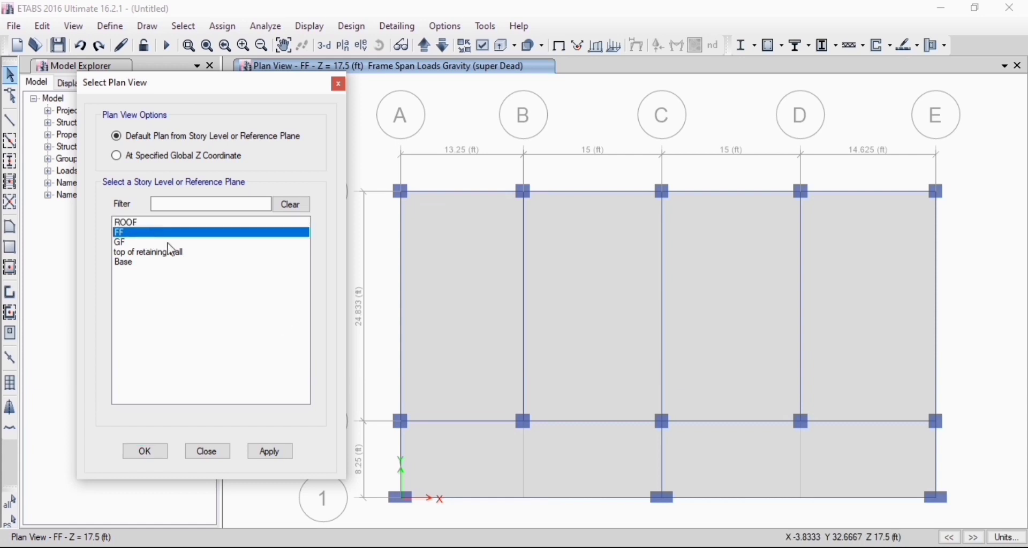
pyautogui.click(270, 453)
pyautogui.click(154, 454)
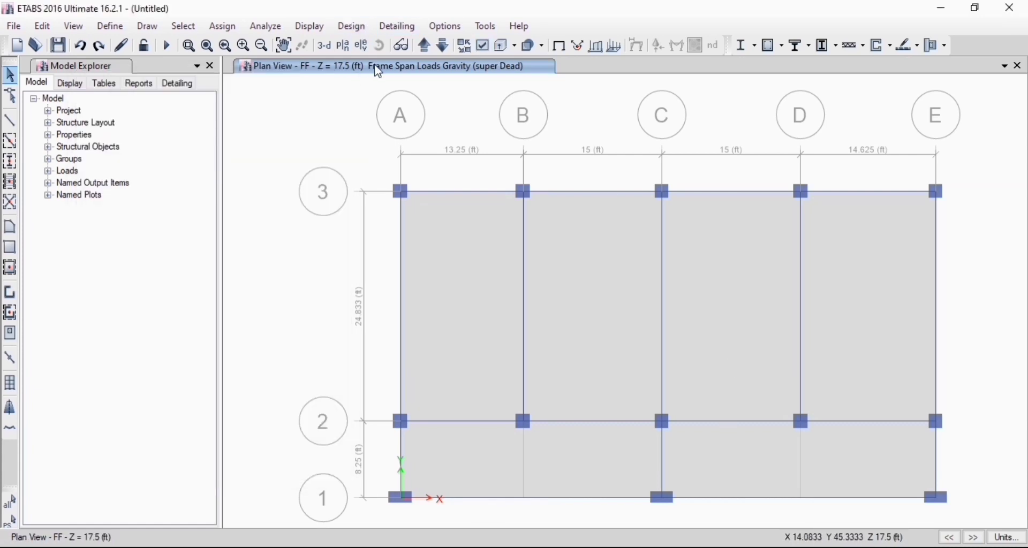
pyautogui.click(325, 46)
pyautogui.scroll(-4, 764, 378)
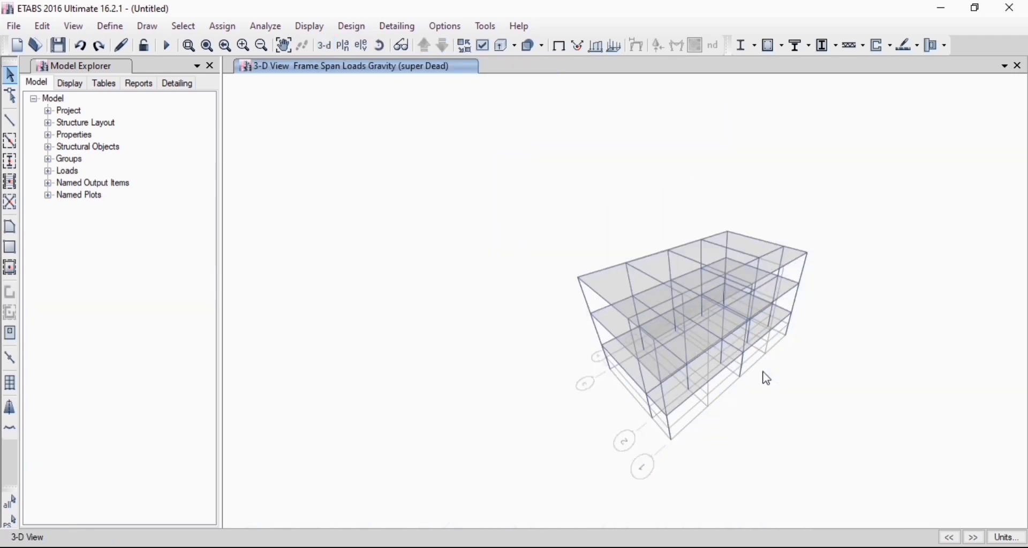
pyautogui.scroll(4, 797, 346)
pyautogui.scroll(-4, 730, 347)
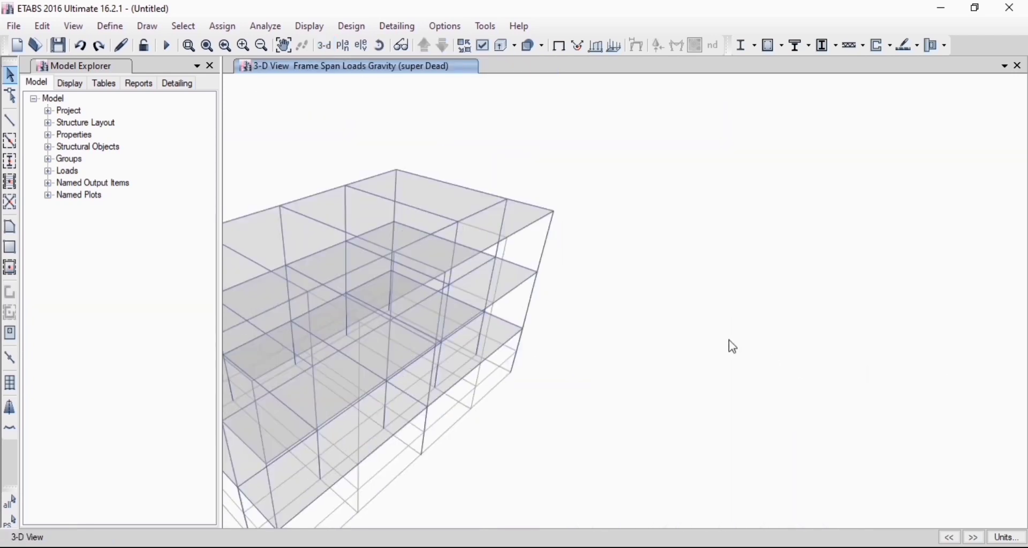
pyautogui.scroll(3, 605, 368)
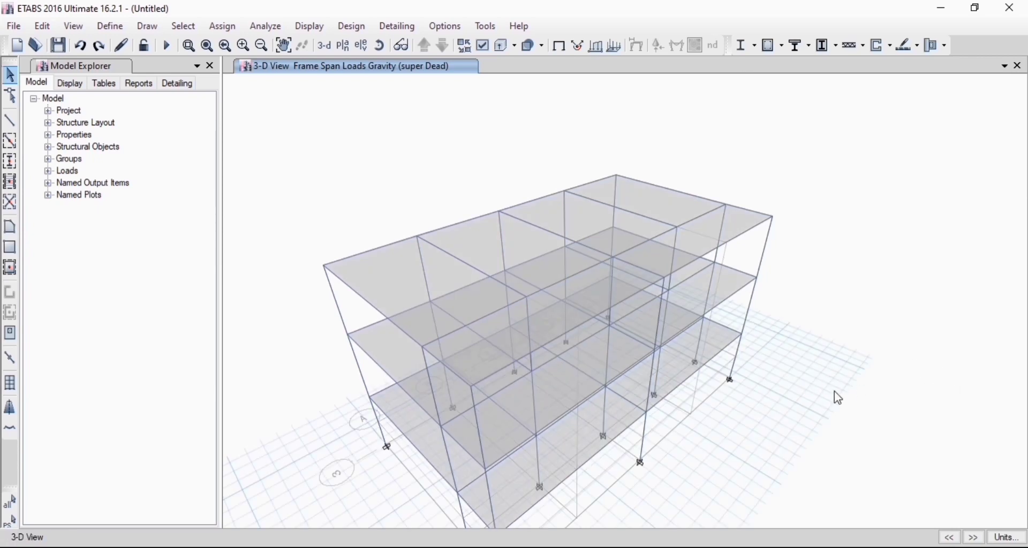
# Switch from the 3-D view to the ROOF plan view
pyautogui.click(343, 46)
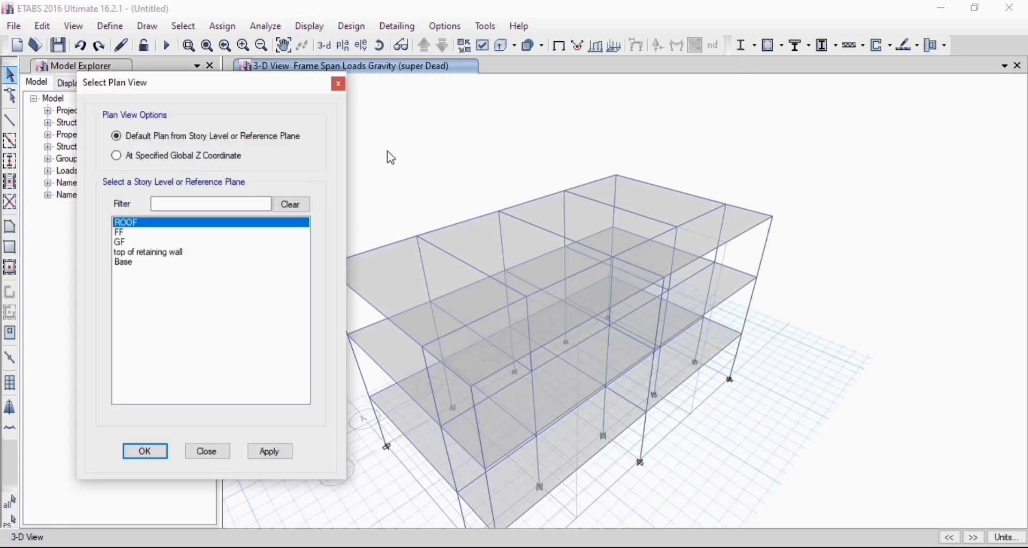
pyautogui.click(172, 233)
pyautogui.click(176, 223)
pyautogui.click(275, 455)
pyautogui.click(159, 454)
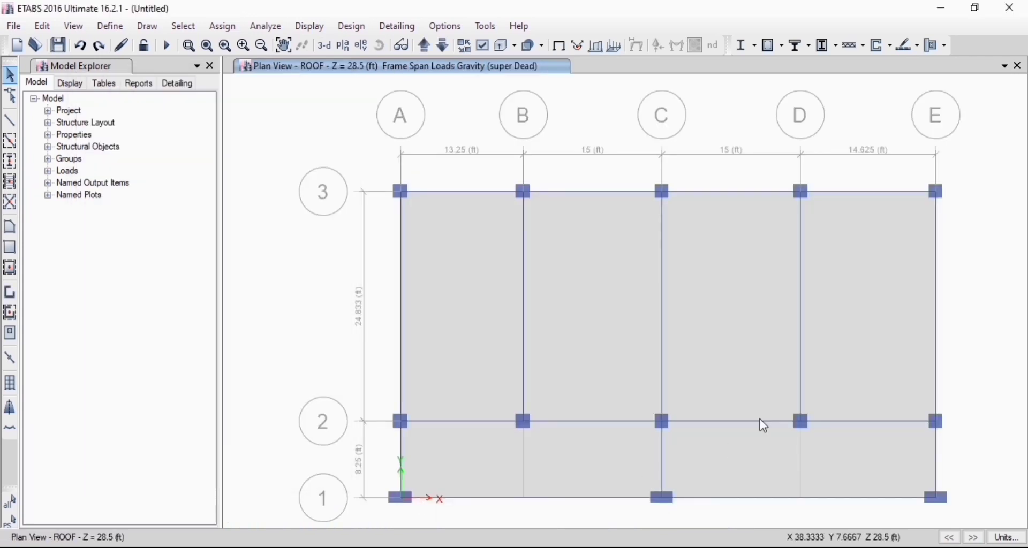
pyautogui.click(791, 332)
pyautogui.click(846, 418)
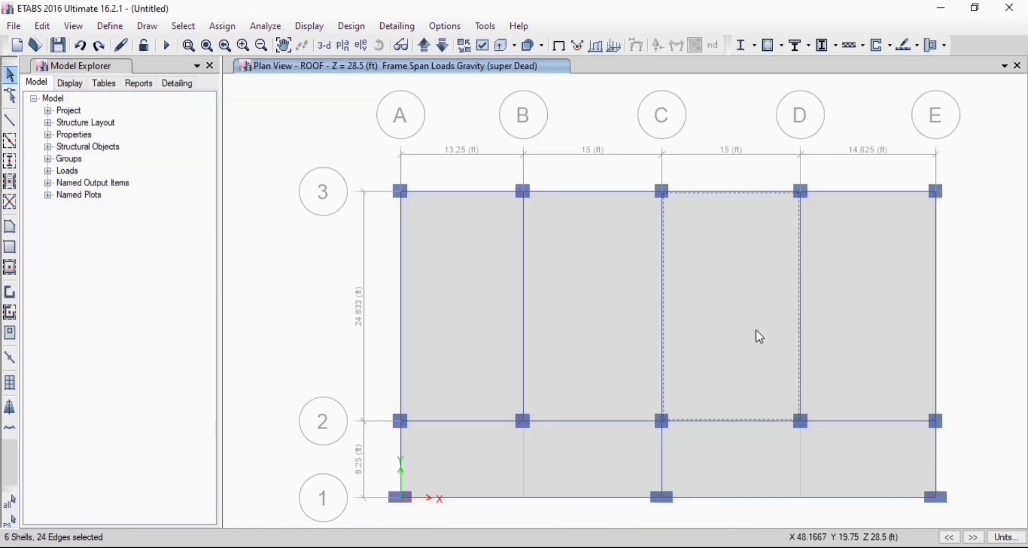
pyautogui.press('Escape')
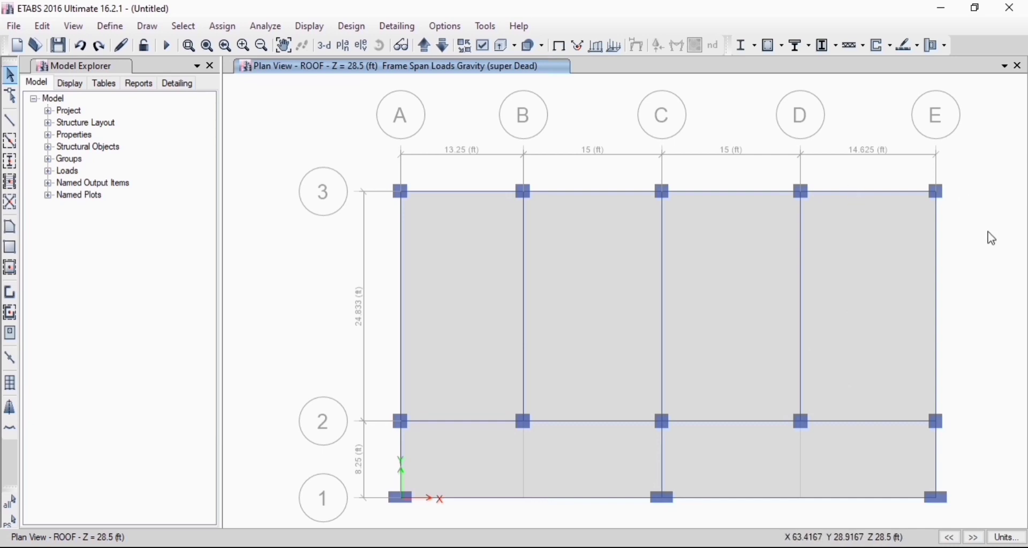
pyautogui.click(844, 193)
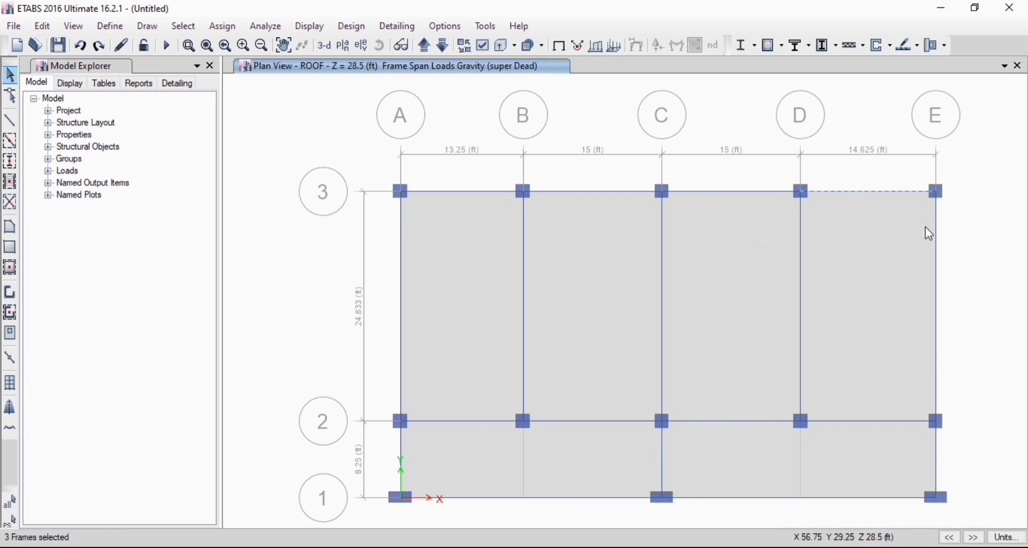
pyautogui.click(938, 278)
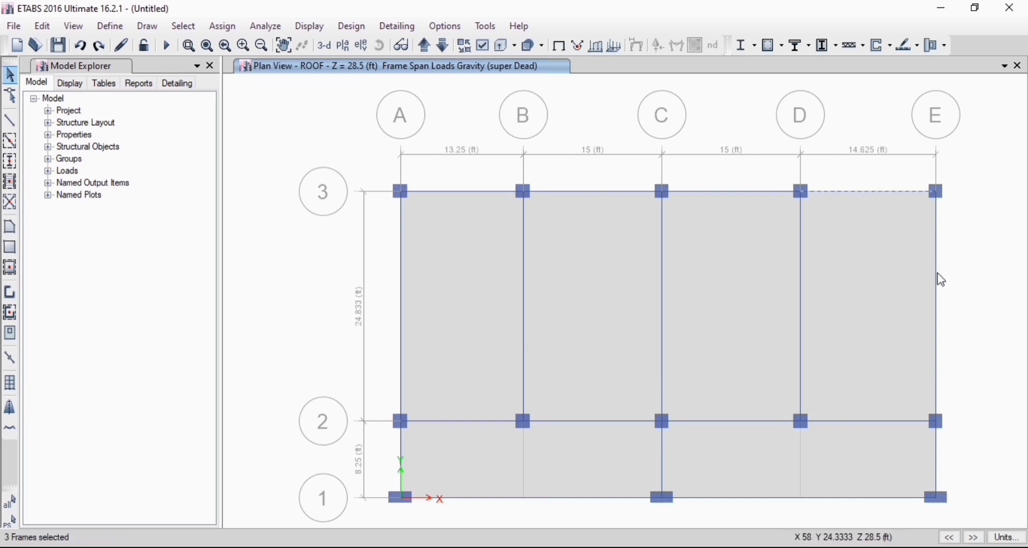
pyautogui.click(801, 347)
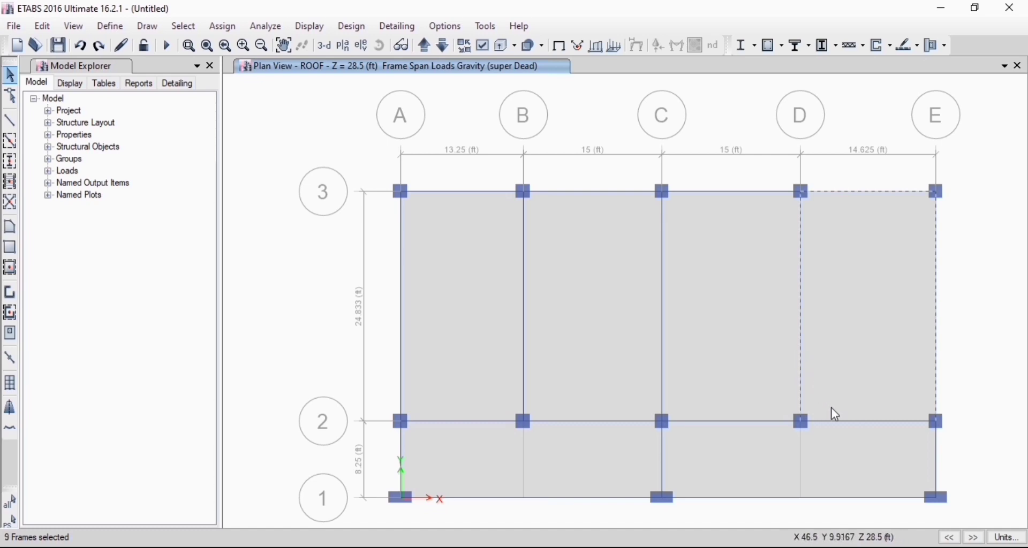
pyautogui.click(838, 499)
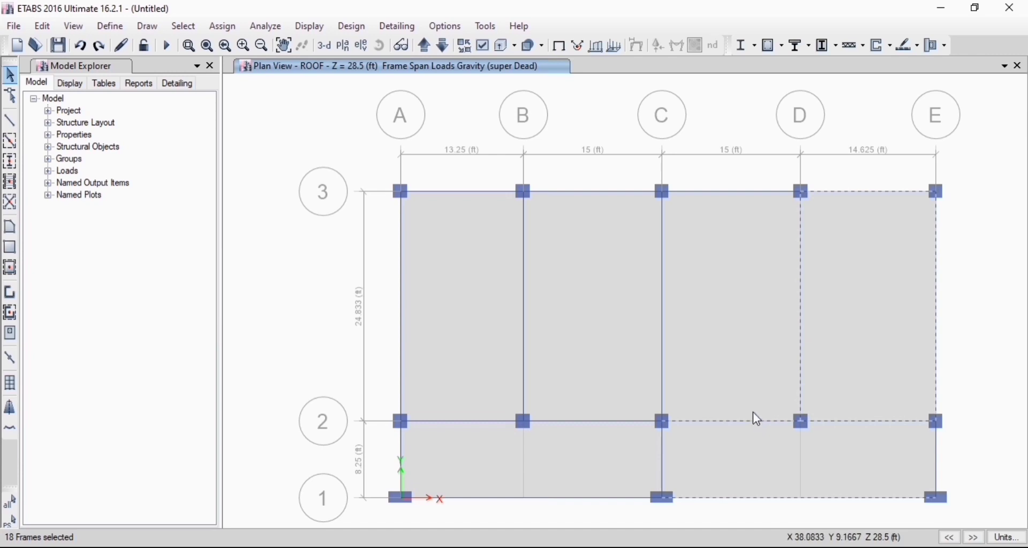
pyautogui.hotkey('ctrl', 'q')
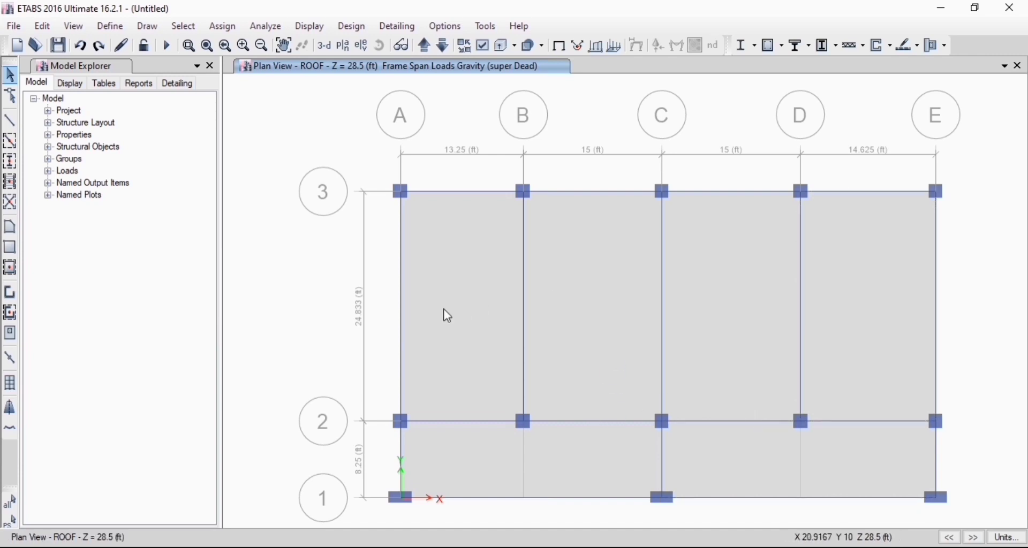
# Select all beams in the model by object type
pyautogui.click(194, 30)
pyautogui.moveTo(226, 47)
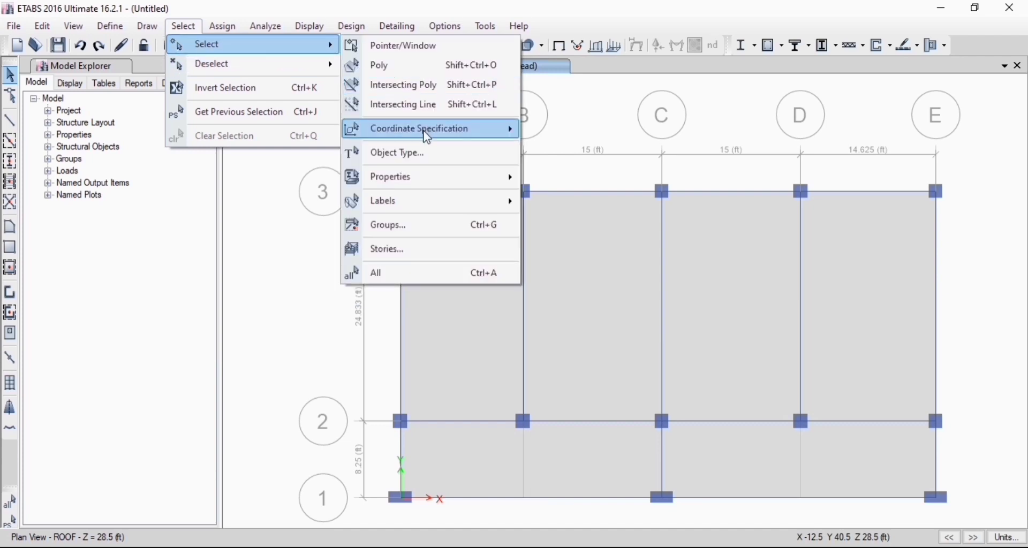
pyautogui.click(424, 154)
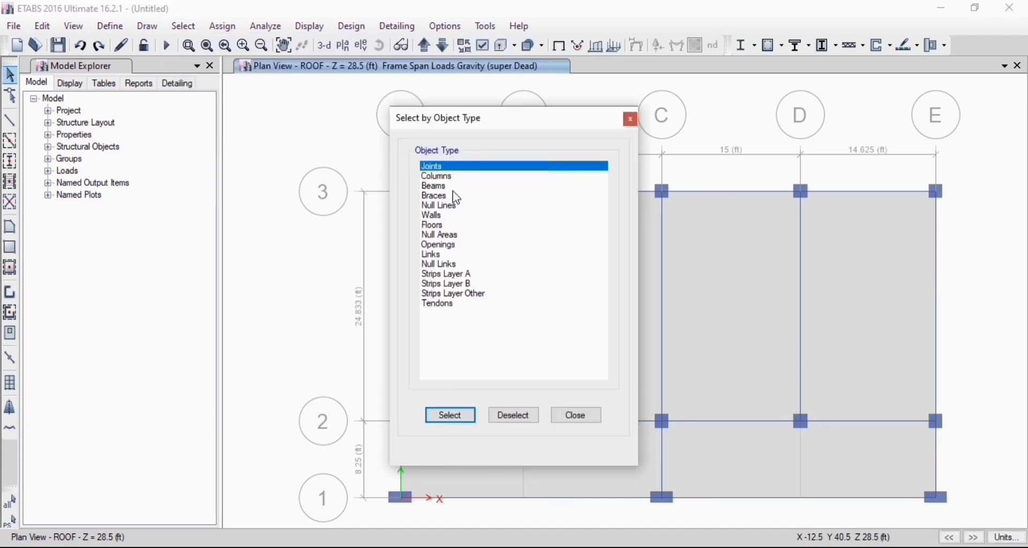
pyautogui.click(453, 187)
pyautogui.click(450, 415)
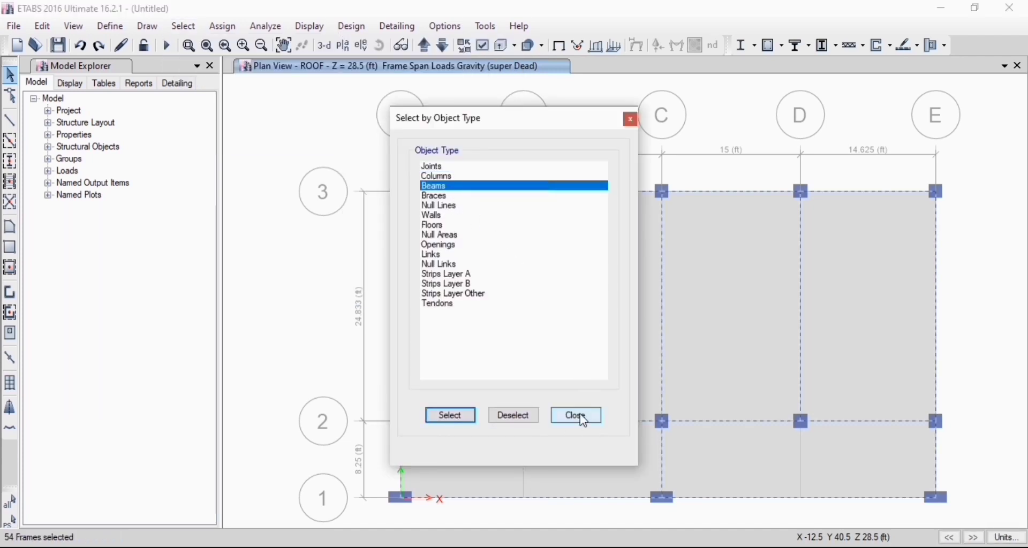
pyautogui.click(577, 416)
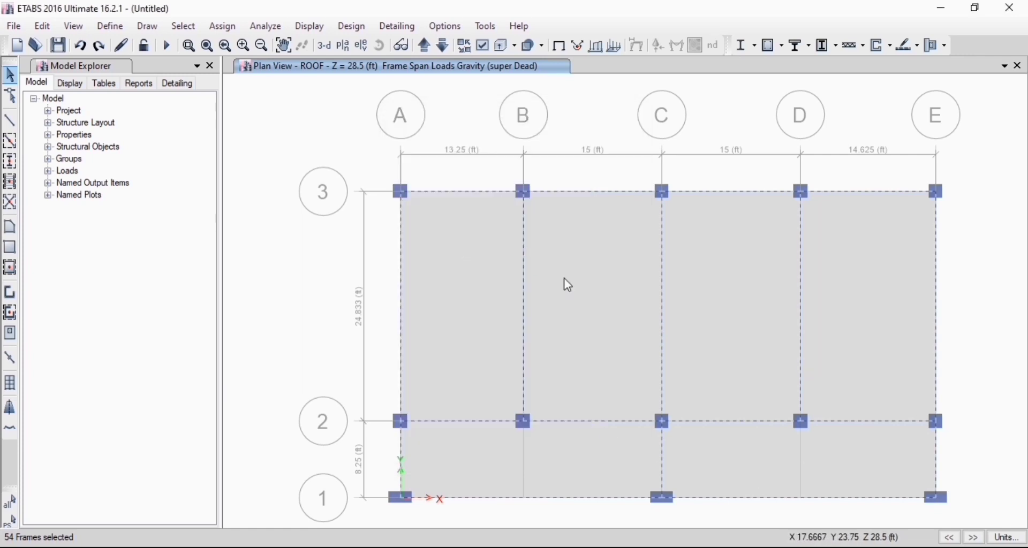
# Assign a uniform super Dead gravity load of 0.315 kip/ft to all selected beams, replacing existing loads
pyautogui.click(220, 25)
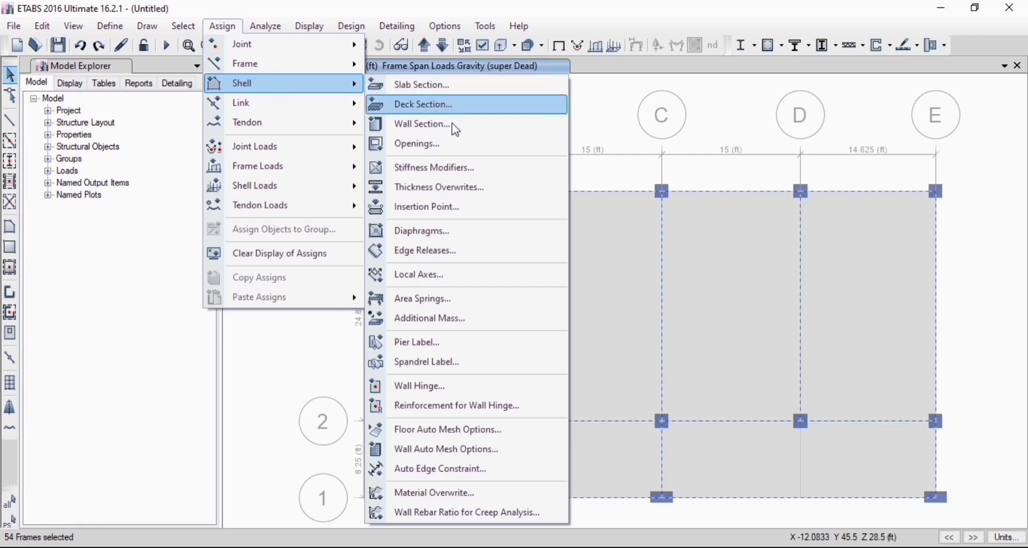
pyautogui.moveTo(327, 164)
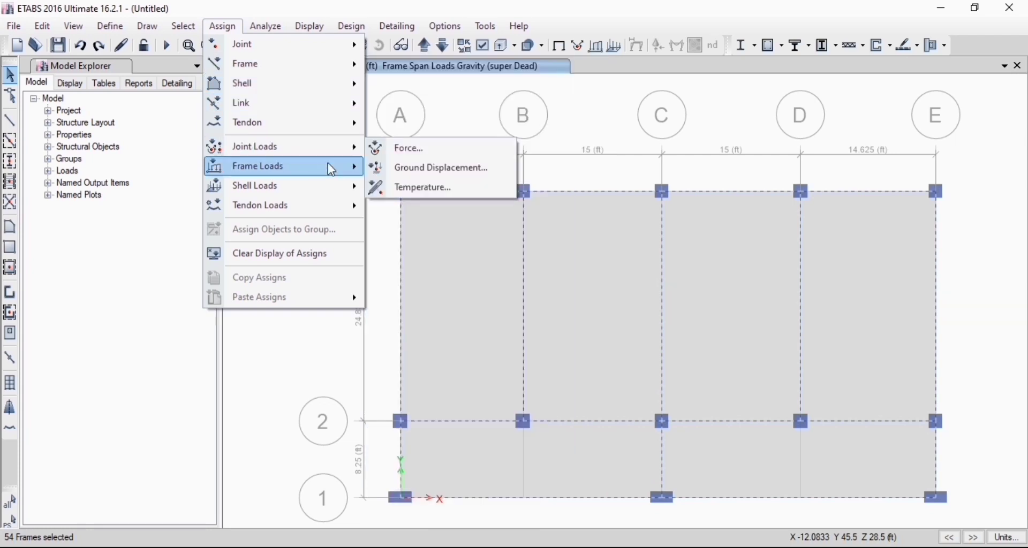
pyautogui.click(434, 187)
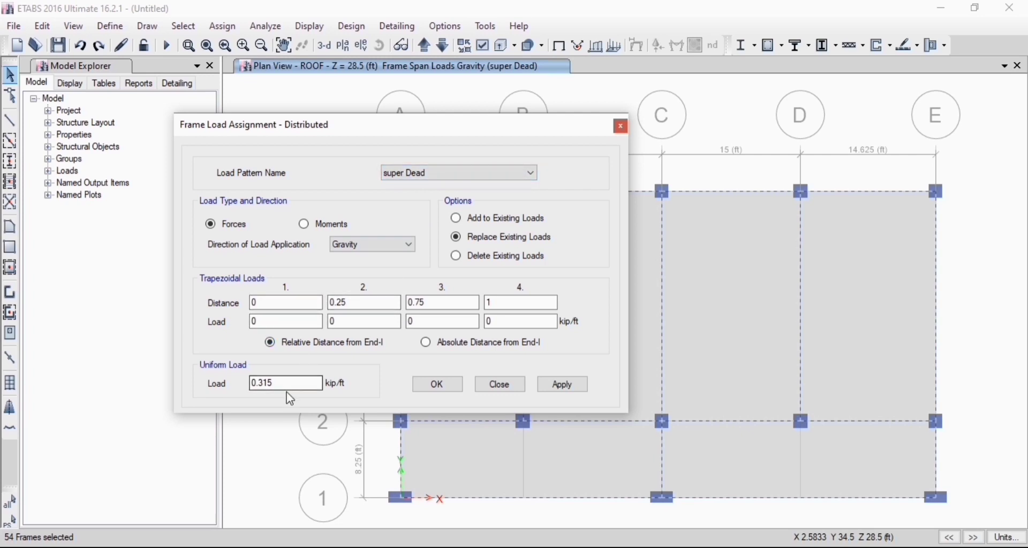
pyautogui.click(563, 385)
pyautogui.click(438, 384)
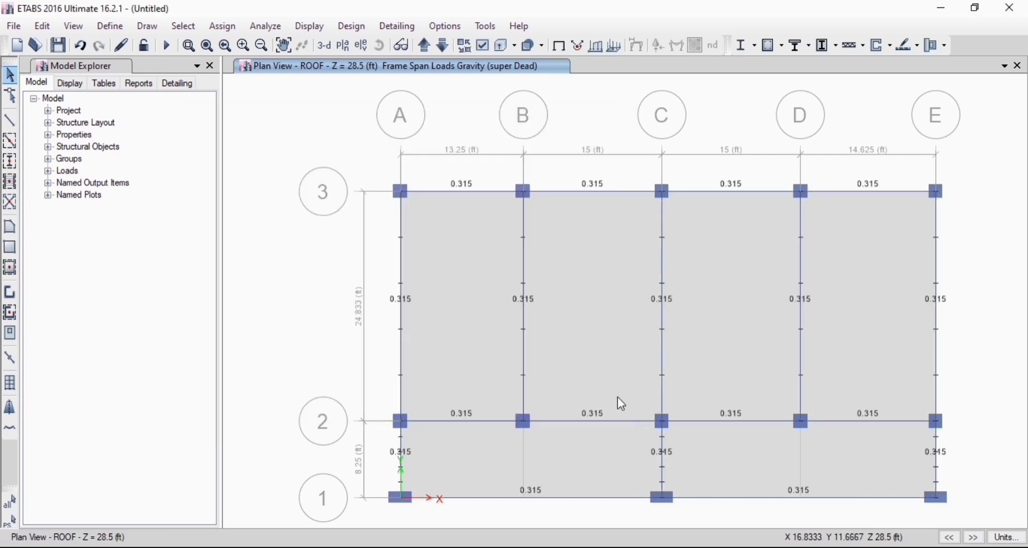
pyautogui.scroll(-4, 427, 211)
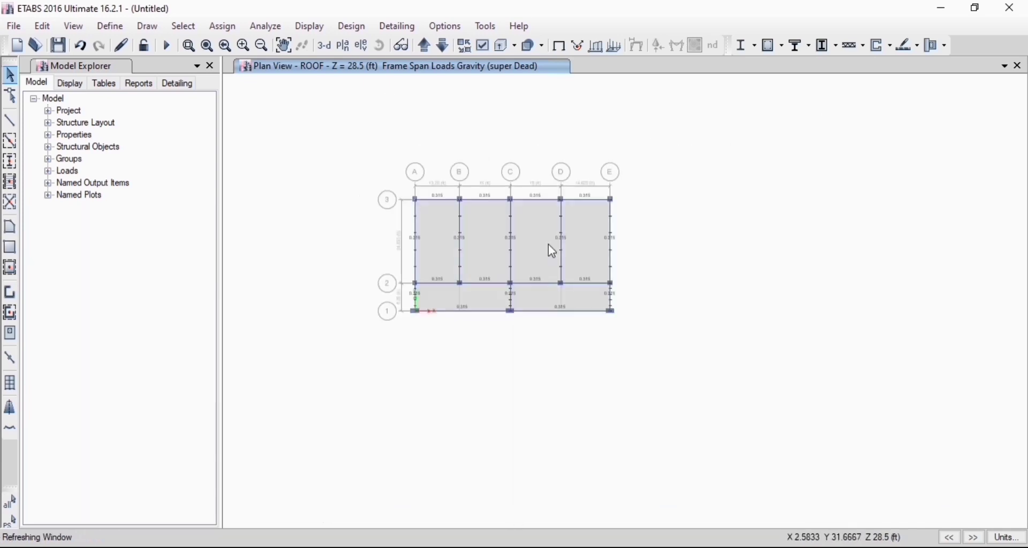
# Examine the super Dead load values on the beams in the ROOF plan view
pyautogui.scroll(3, 549, 214)
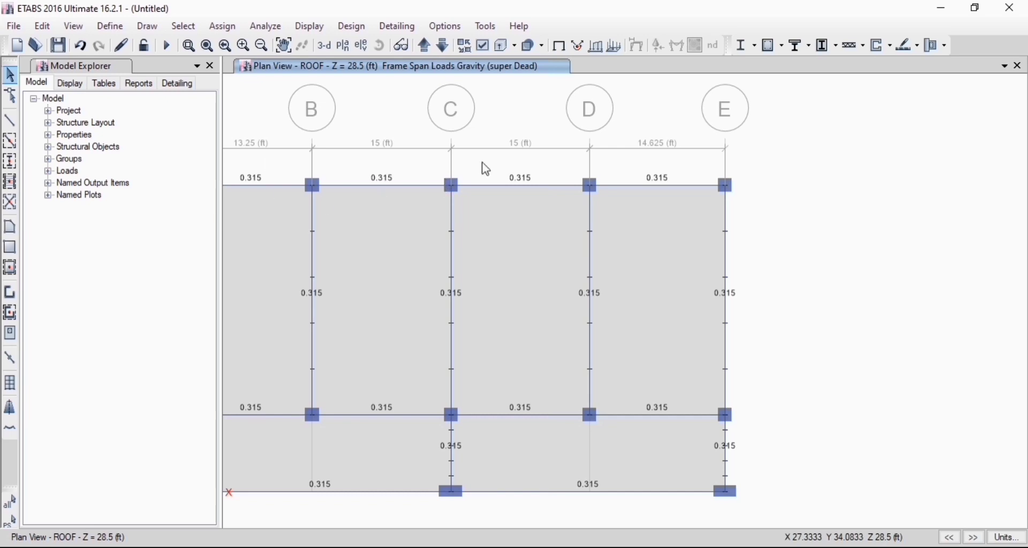
pyautogui.scroll(-3, 742, 272)
pyautogui.scroll(6, 564, 241)
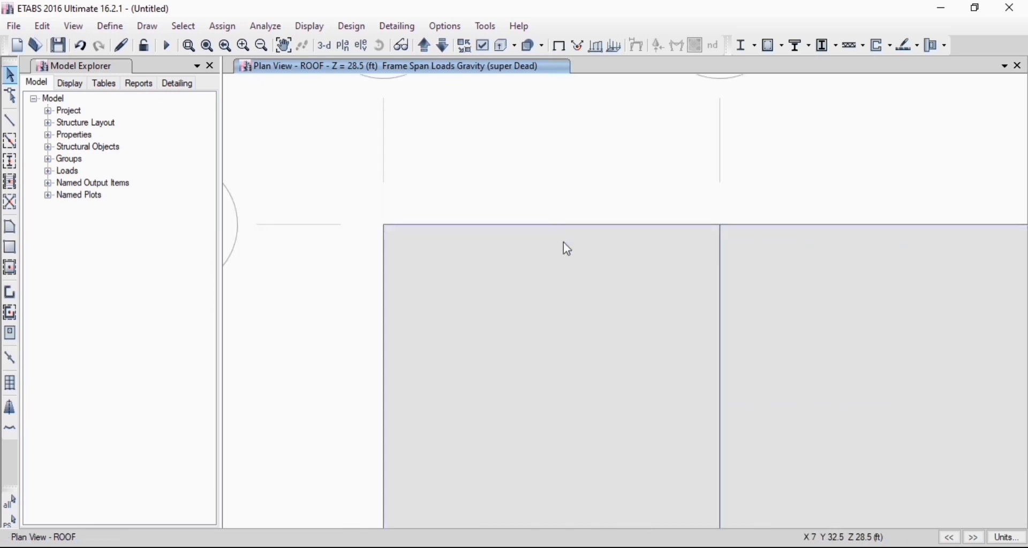
pyautogui.scroll(-3, 502, 248)
pyautogui.scroll(-3, 454, 236)
pyautogui.scroll(3, 454, 236)
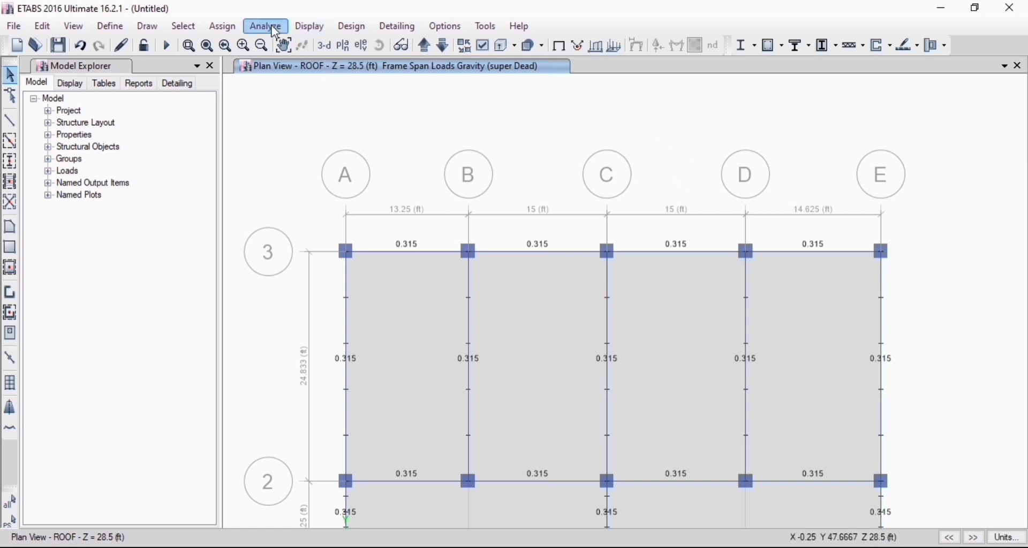
pyautogui.click(310, 26)
pyautogui.moveTo(262, 34)
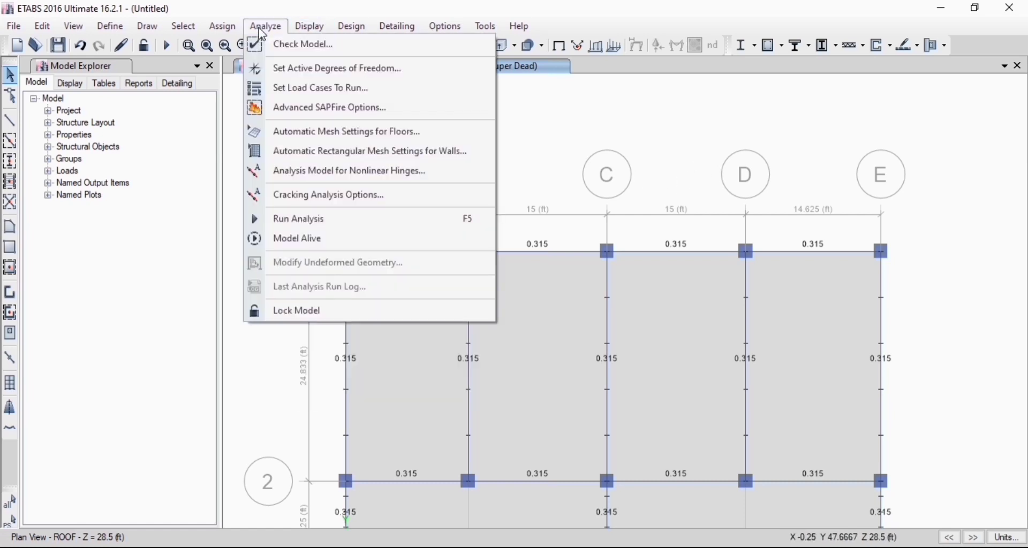
pyautogui.click(265, 26)
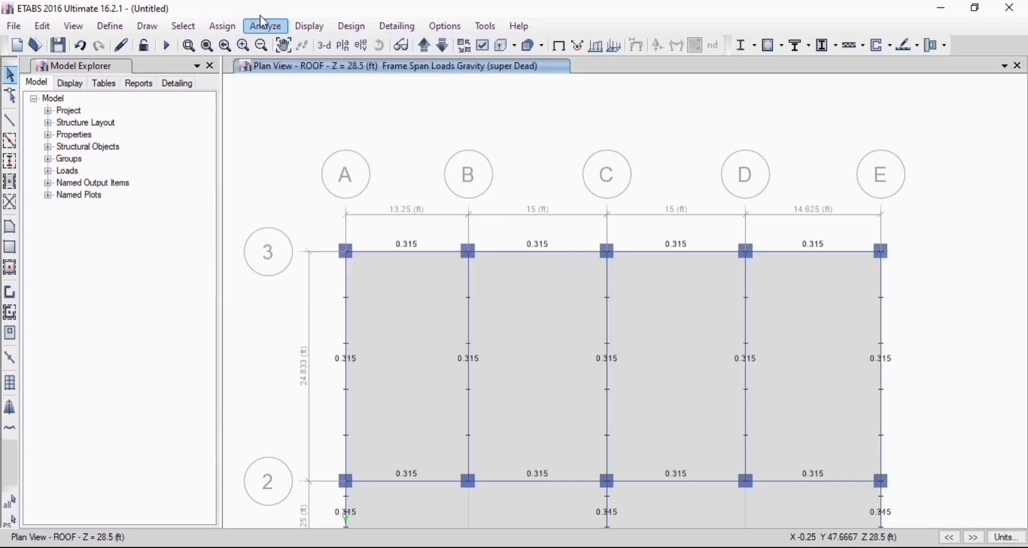
# Switch the plan view from ROOF to the GF story
pyautogui.click(343, 49)
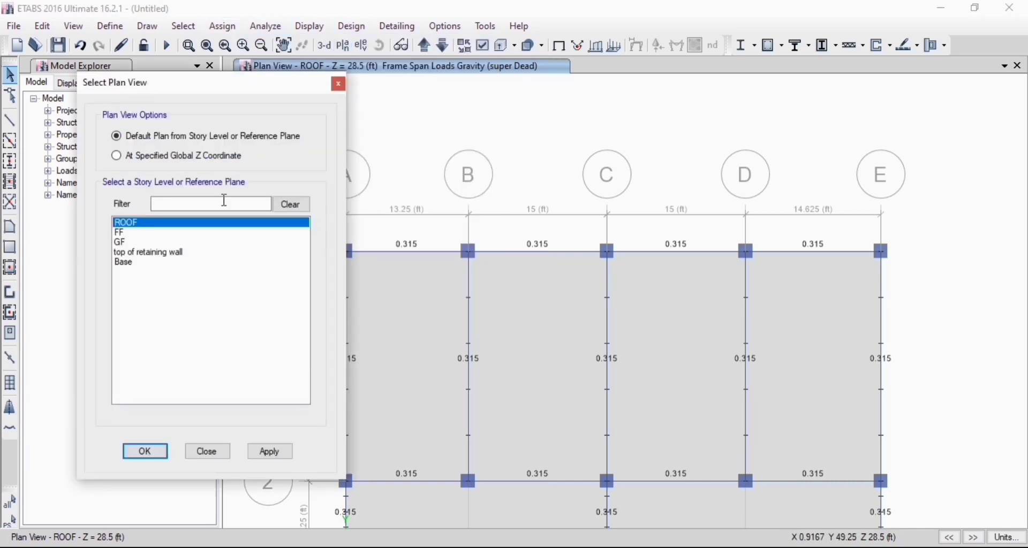
pyautogui.click(129, 243)
pyautogui.click(269, 454)
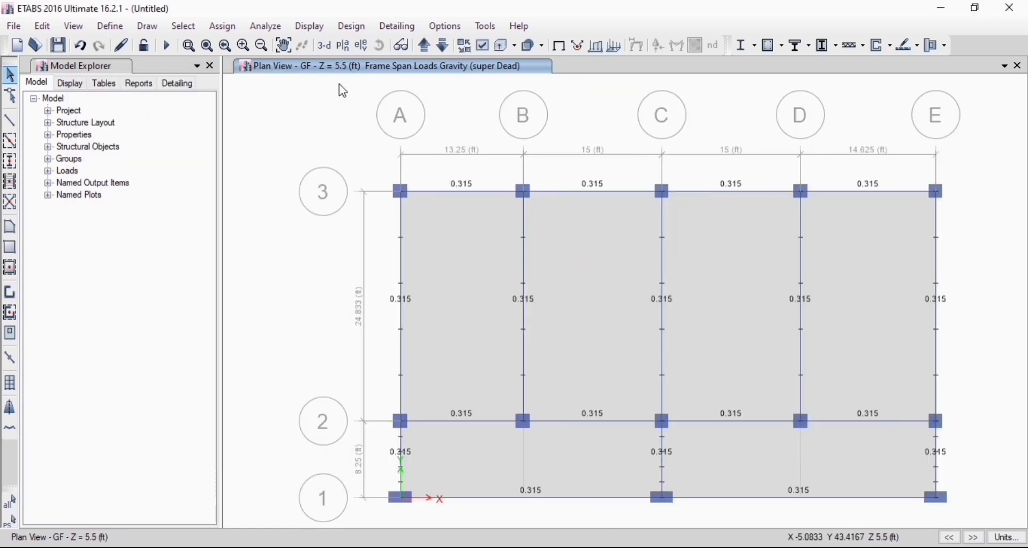
pyautogui.scroll(-3, 806, 340)
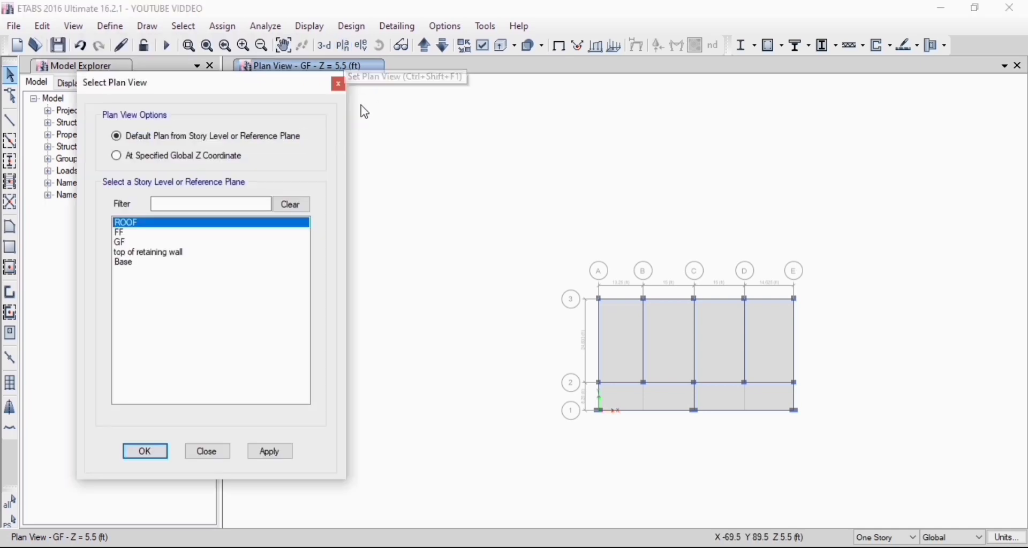
pyautogui.click(343, 47)
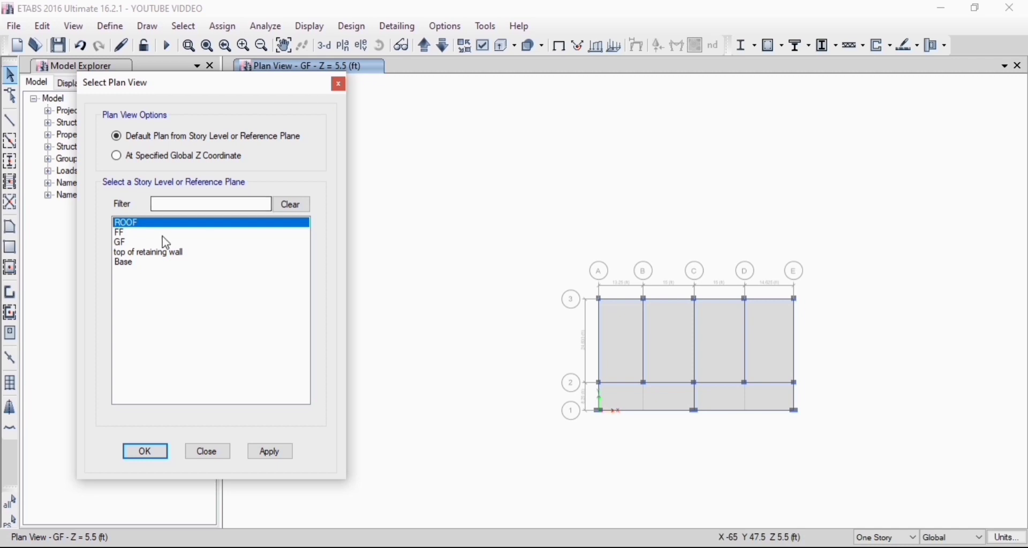
pyautogui.moveTo(239, 92); pyautogui.dragTo(233, 90)
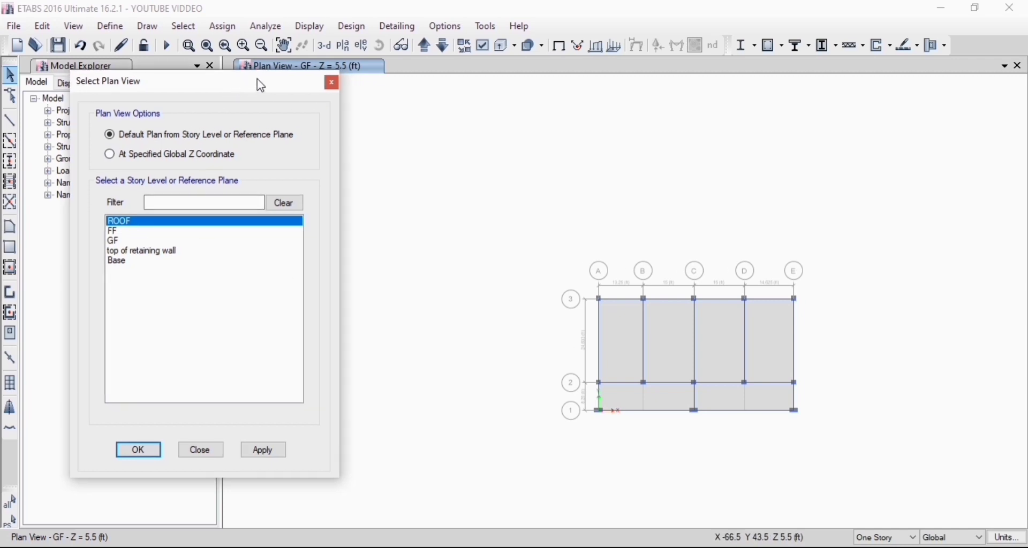
pyautogui.click(335, 84)
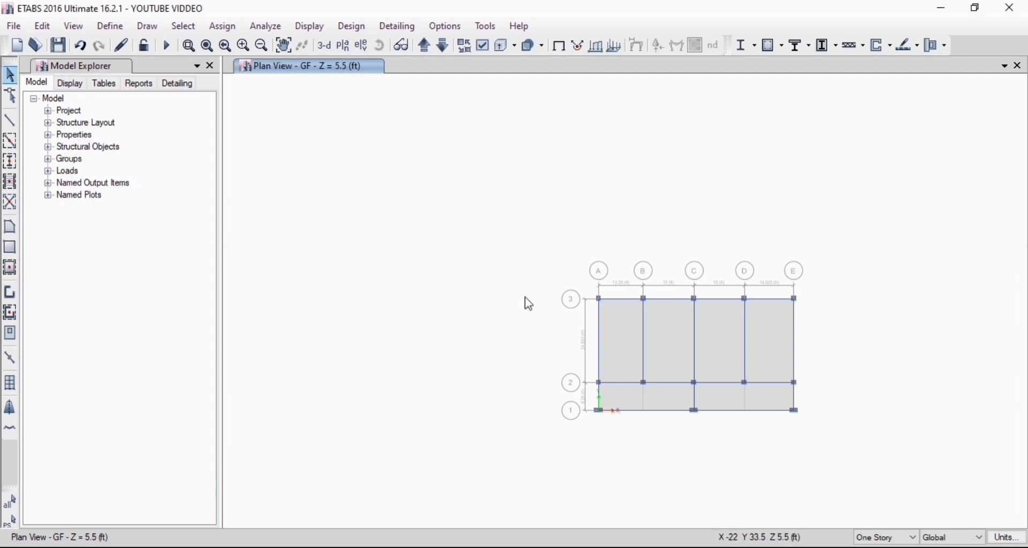
# Select the GF interior beams: those on grid lines B, C and D between 2 and 3, and all beams along grid line 2
pyautogui.click(645, 349)
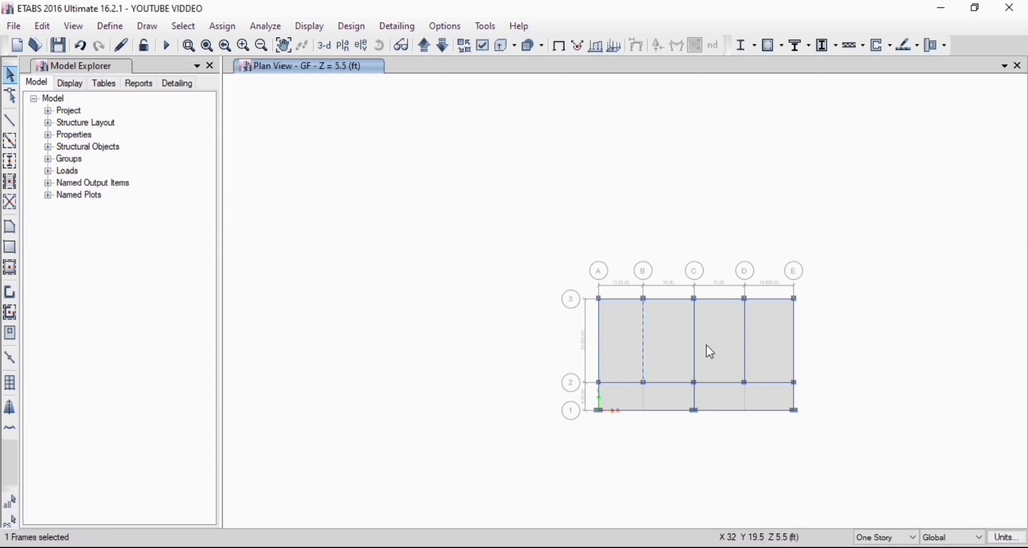
pyautogui.click(744, 346)
pyautogui.click(727, 383)
pyautogui.click(679, 384)
pyautogui.click(634, 383)
pyautogui.click(758, 381)
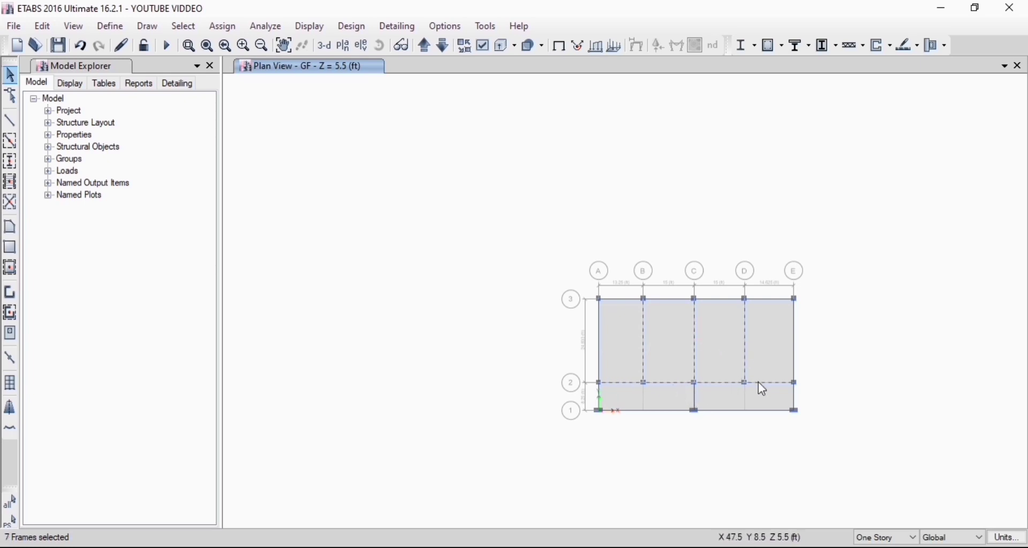
# Set the super Dead uniform force to 0 kip/ft on the GF beams on grid lines D and C between 2 and 3
pyautogui.rightClick(747, 330)
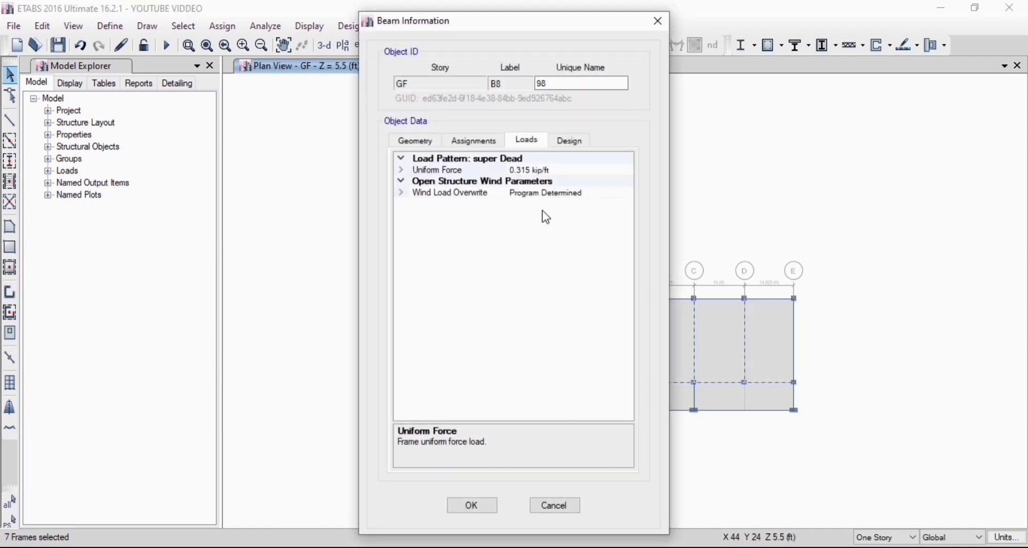
pyautogui.doubleClick(482, 171)
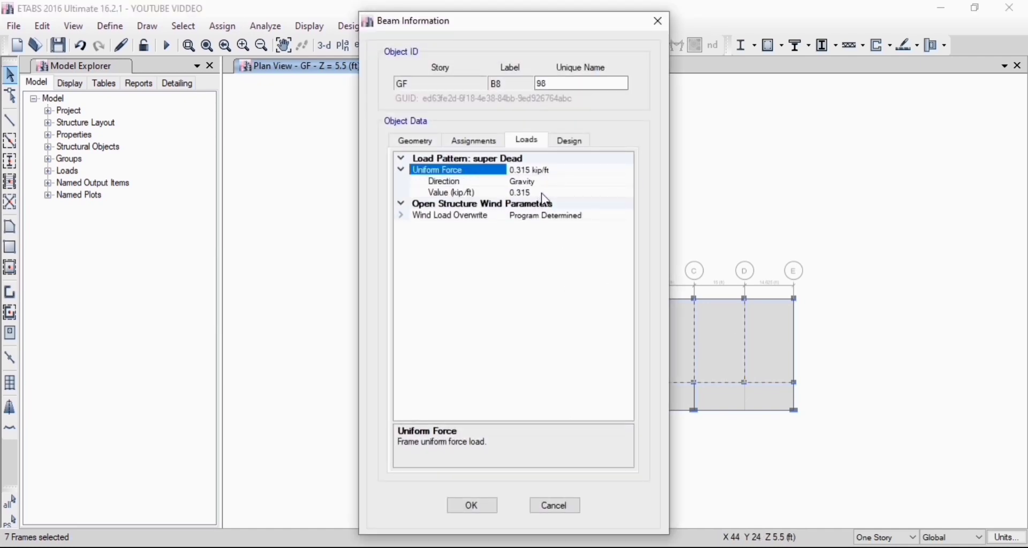
pyautogui.click(545, 192)
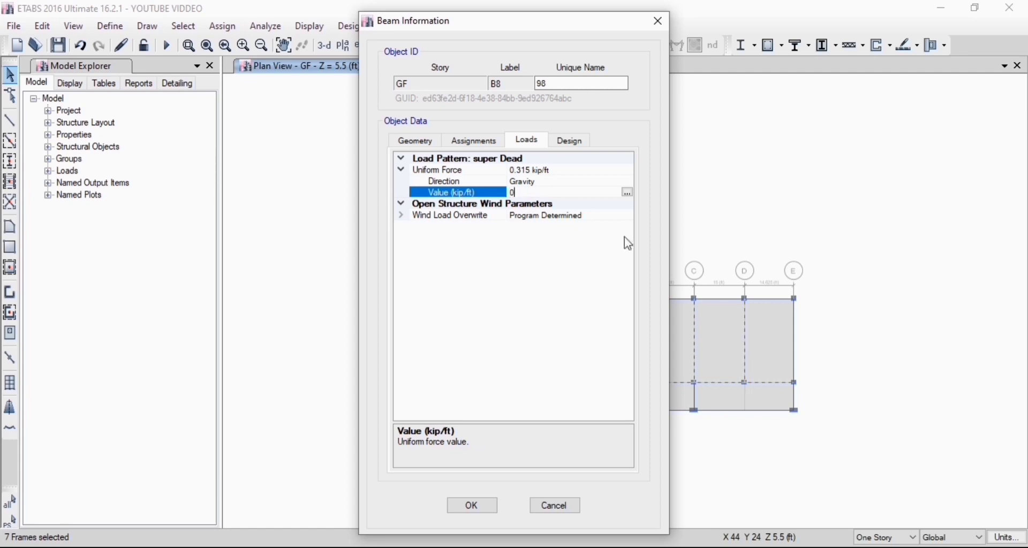
pyautogui.press('Return')
pyautogui.rightClick(698, 355)
pyautogui.doubleClick(522, 171)
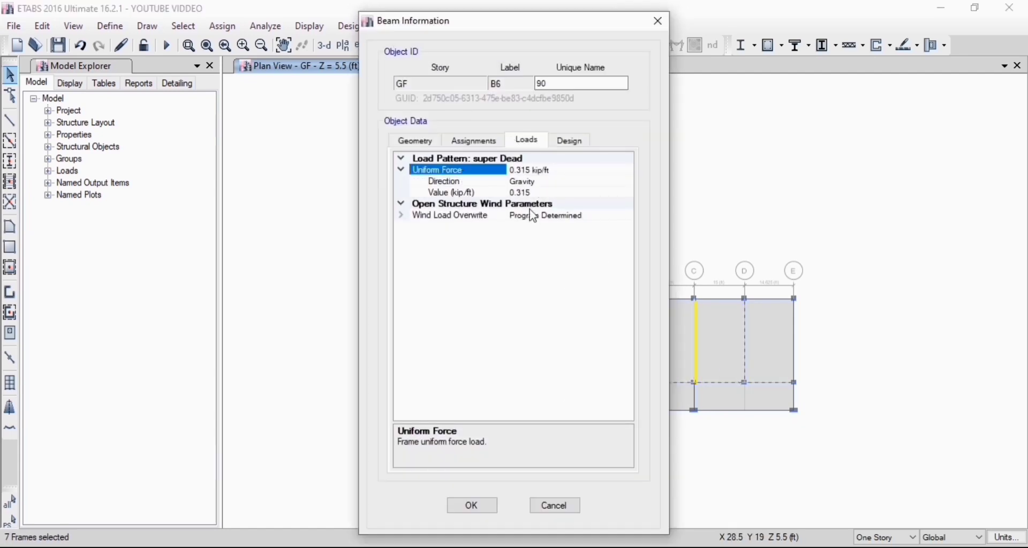
pyautogui.click(535, 194)
pyautogui.click(473, 506)
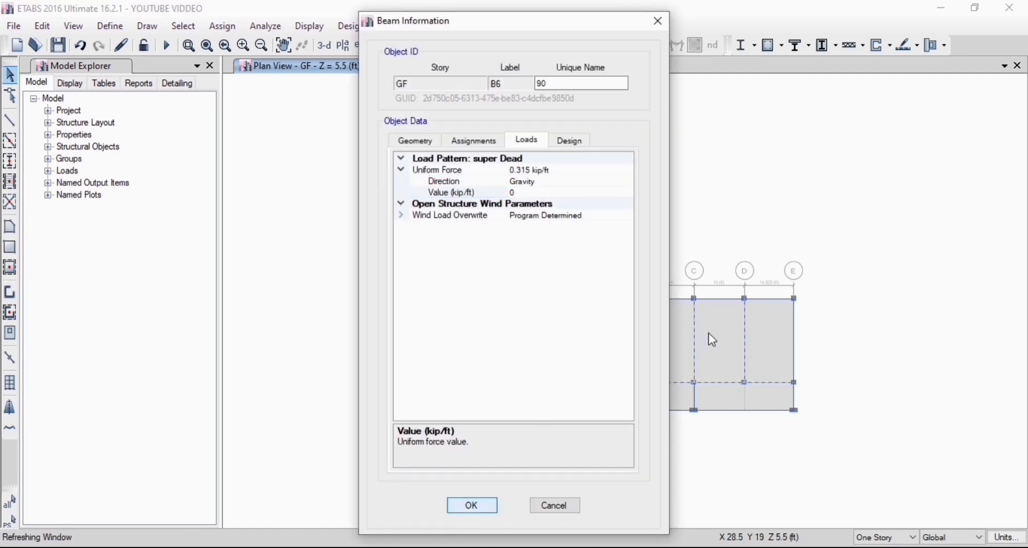
# Set the super Dead uniform force to 0 kip/ft on the GF beam on grid line B between 2 and 3
pyautogui.rightClick(644, 346)
pyautogui.doubleClick(495, 171)
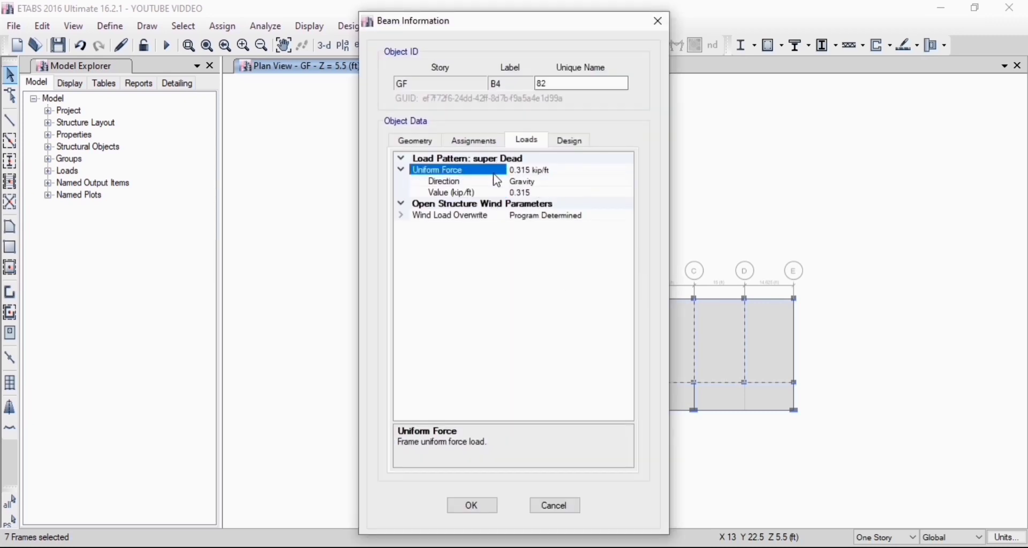
pyautogui.click(547, 193)
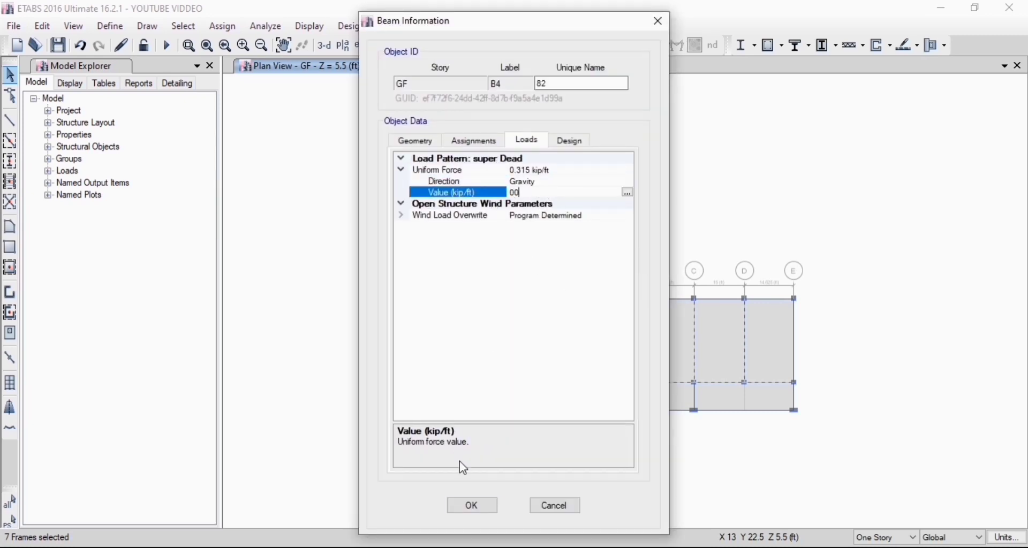
pyautogui.click(473, 506)
# Set the super Dead uniform force to 0 kip/ft on the GF grid line 2 beams spanning B–C and C–D
pyautogui.rightClick(660, 384)
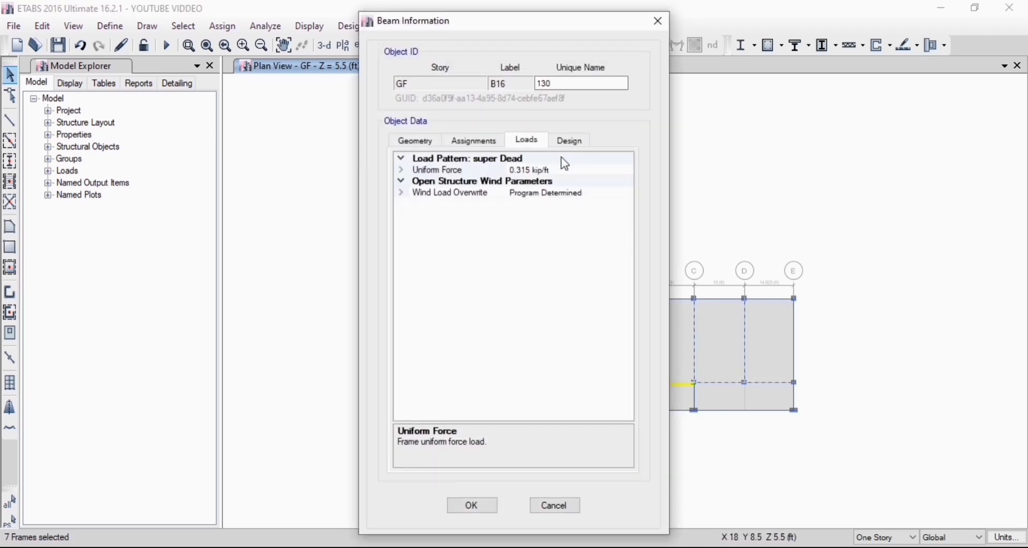
pyautogui.doubleClick(488, 182)
pyautogui.doubleClick(488, 170)
pyautogui.click(535, 193)
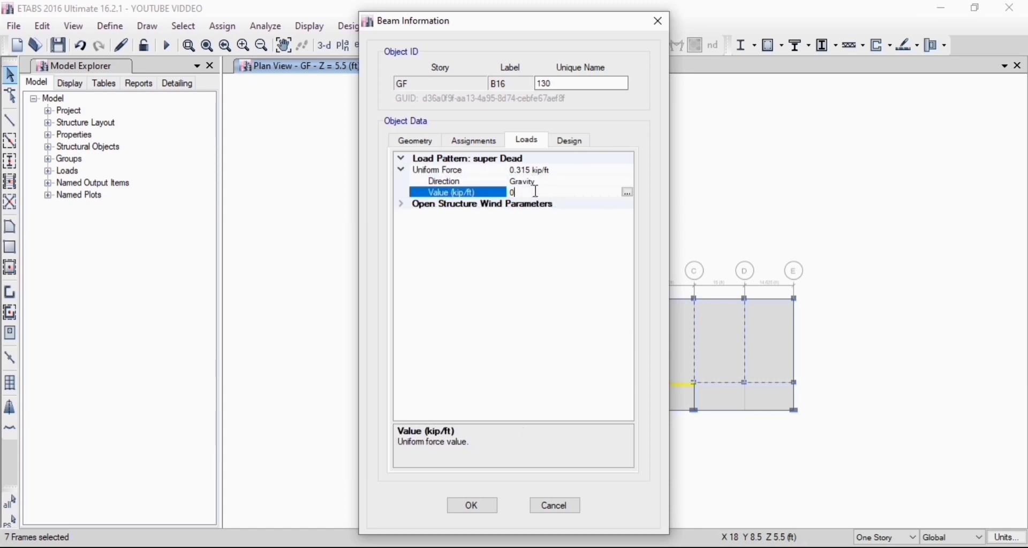
pyautogui.click(472, 506)
pyautogui.rightClick(725, 380)
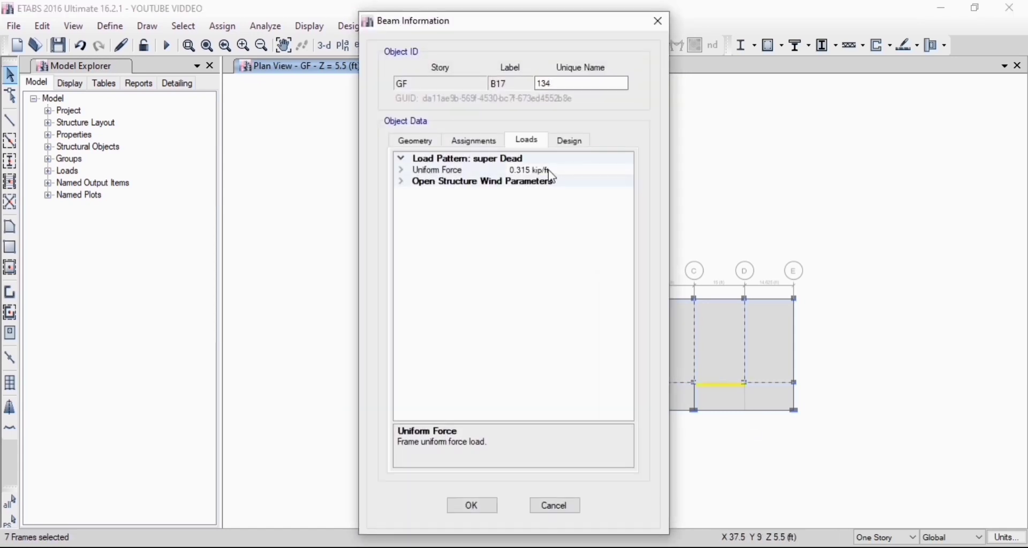
pyautogui.click(553, 169)
pyautogui.doubleClick(553, 170)
pyautogui.click(548, 191)
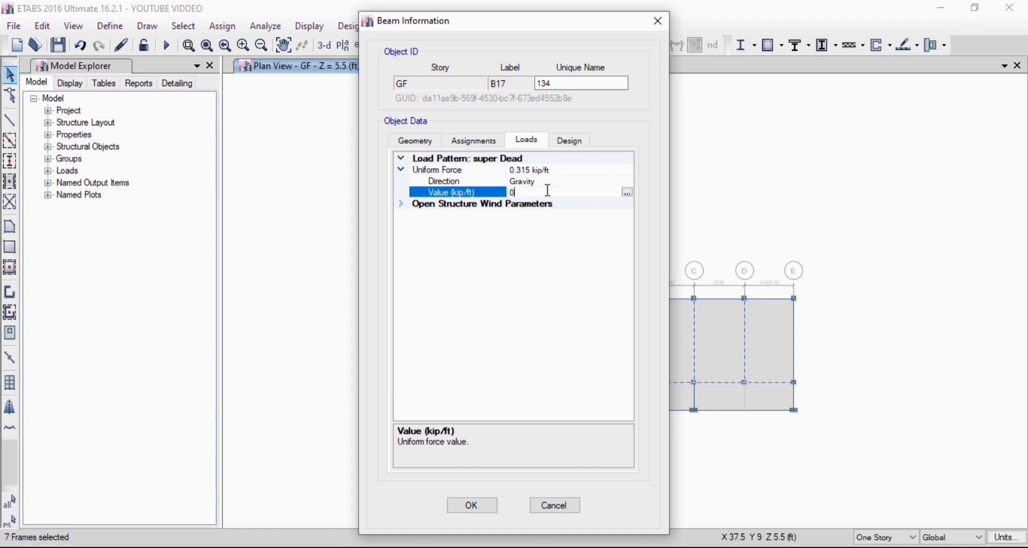
pyautogui.click(472, 505)
# Set the super Dead uniform force to 0 kip/ft on the GF grid line 2 beams spanning D–E and A–B
pyautogui.rightClick(766, 384)
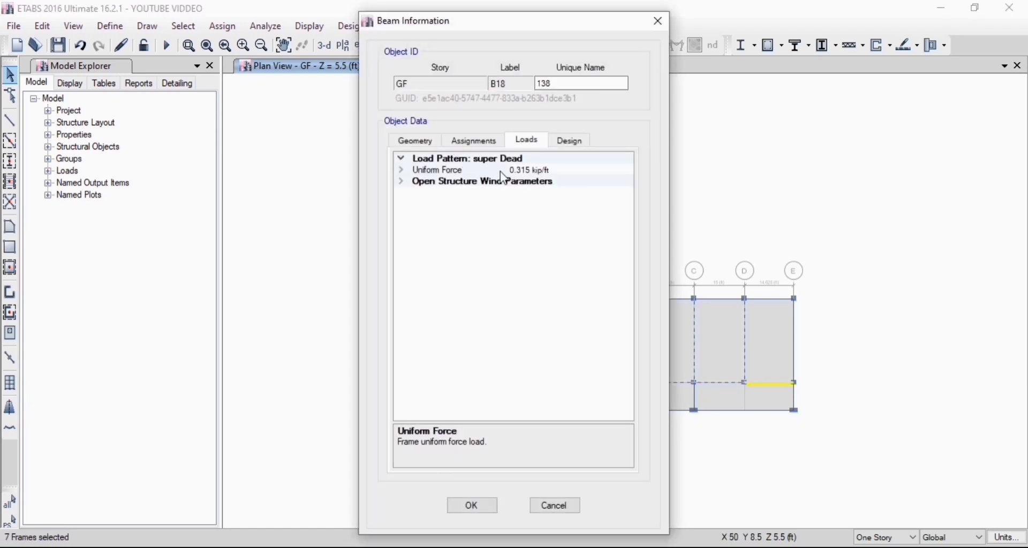
pyautogui.doubleClick(505, 170)
pyautogui.click(554, 191)
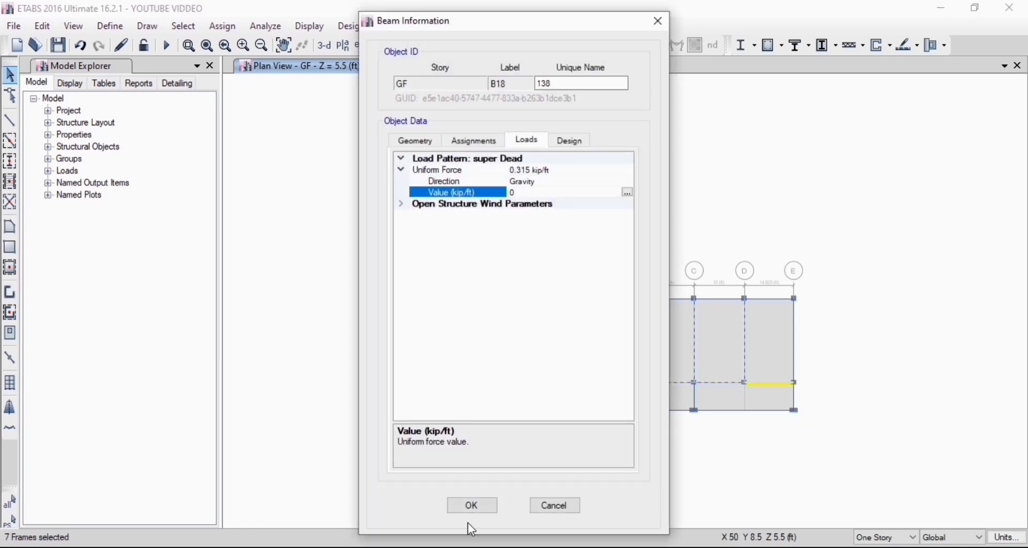
pyautogui.click(471, 506)
pyautogui.rightClick(629, 385)
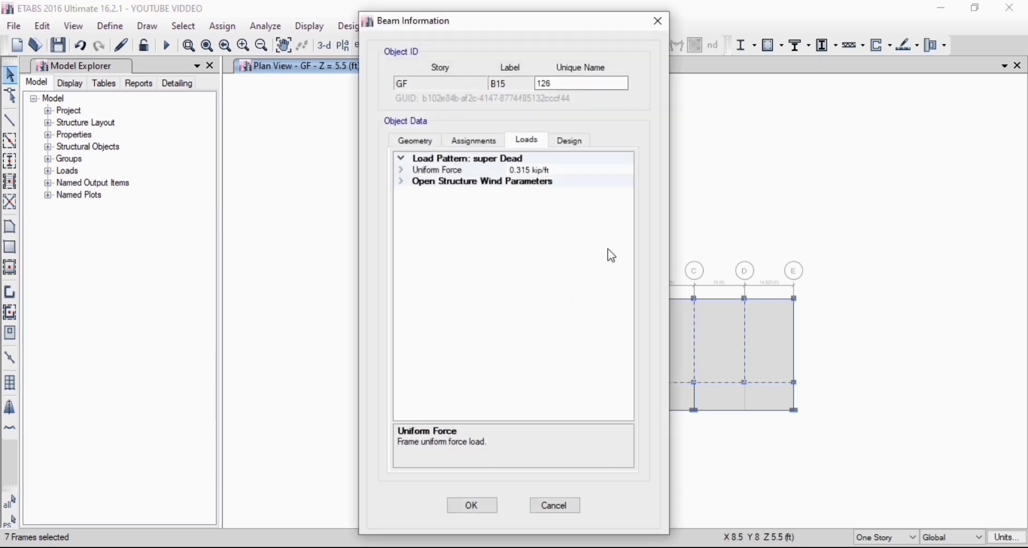
pyautogui.doubleClick(486, 171)
pyautogui.click(538, 193)
pyautogui.press('Return')
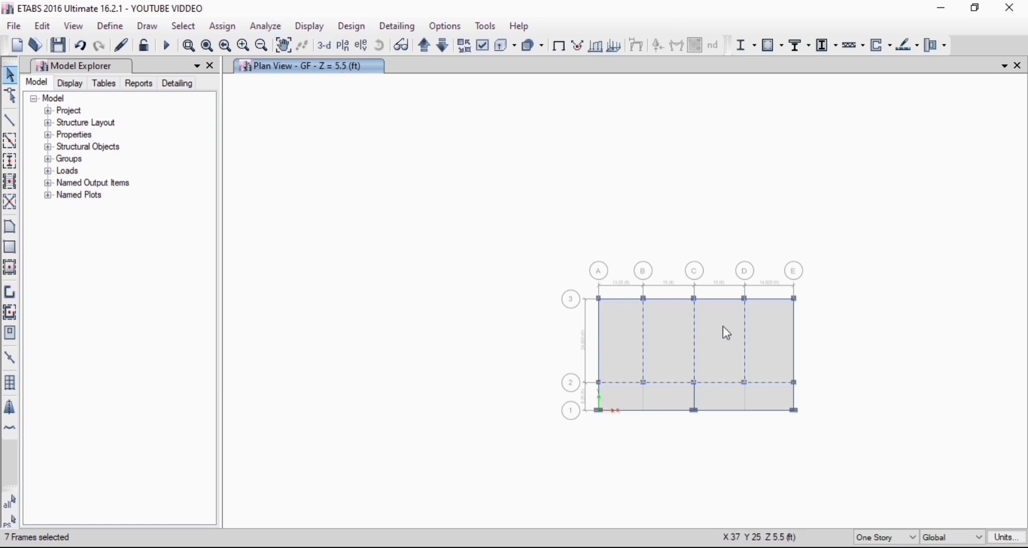
# Switch the plan view to the FF story
pyautogui.click(345, 48)
pyautogui.click(146, 233)
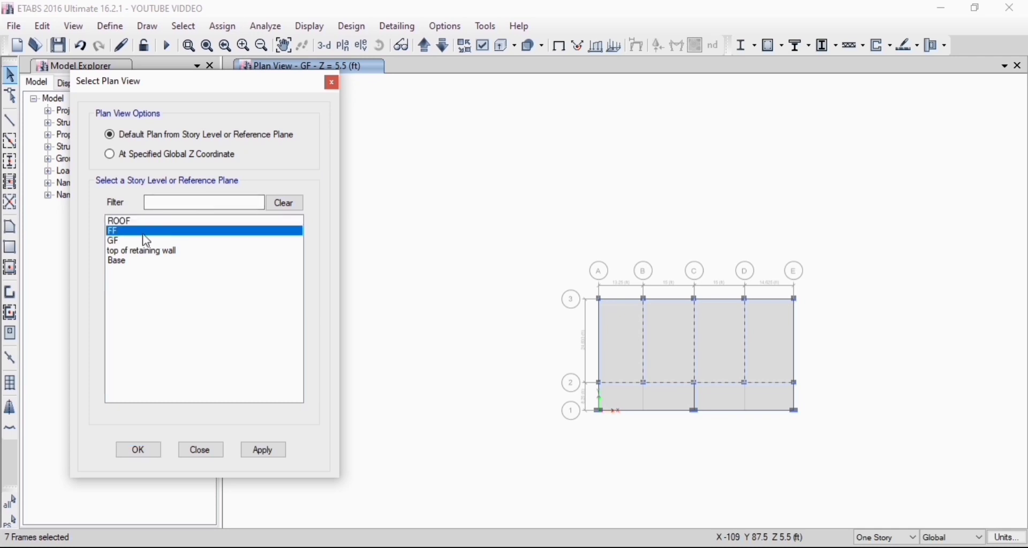
pyautogui.click(264, 450)
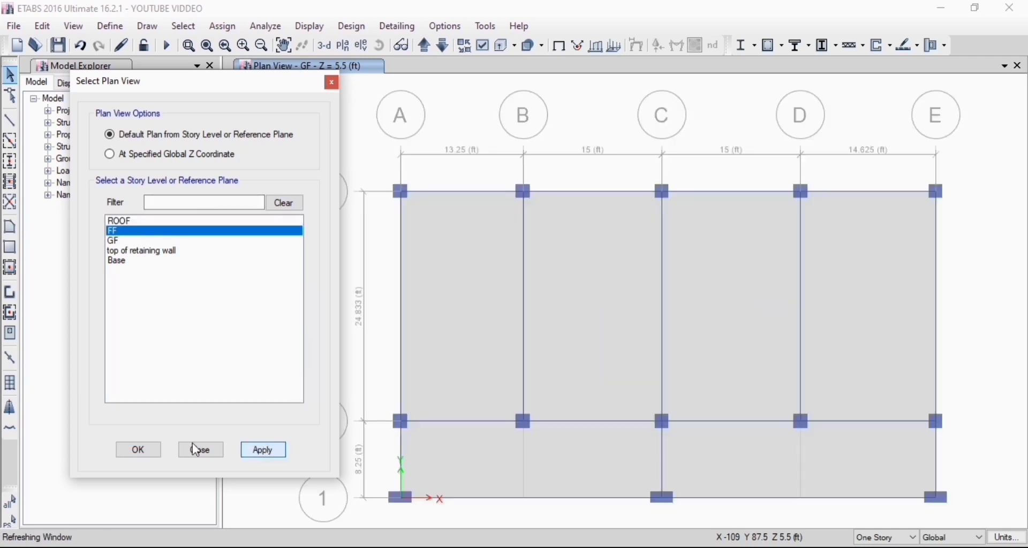
pyautogui.click(140, 450)
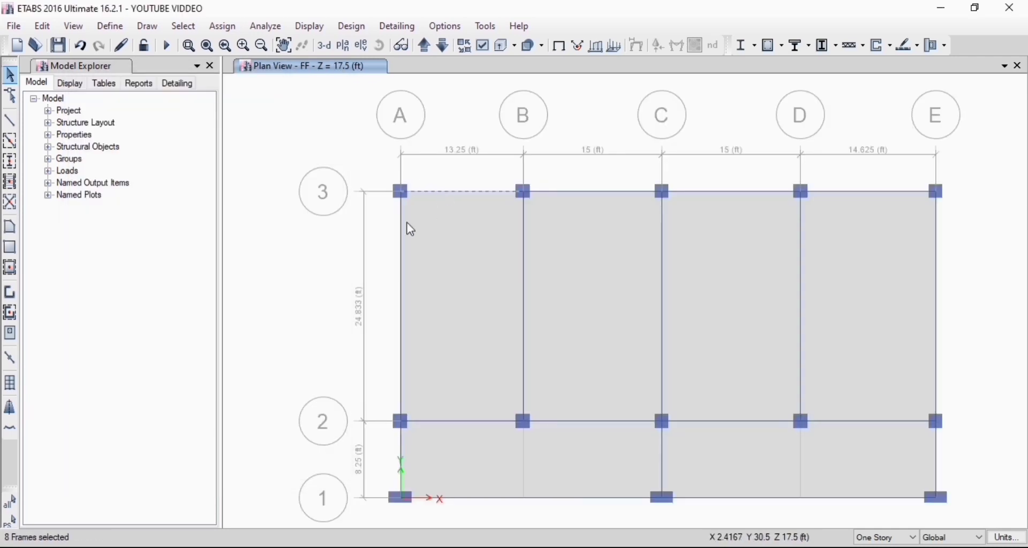
# Select the FF beams on grid line 3 from B to E, and those on grid lines E and D between 2 and 3
pyautogui.click(559, 191)
pyautogui.click(724, 193)
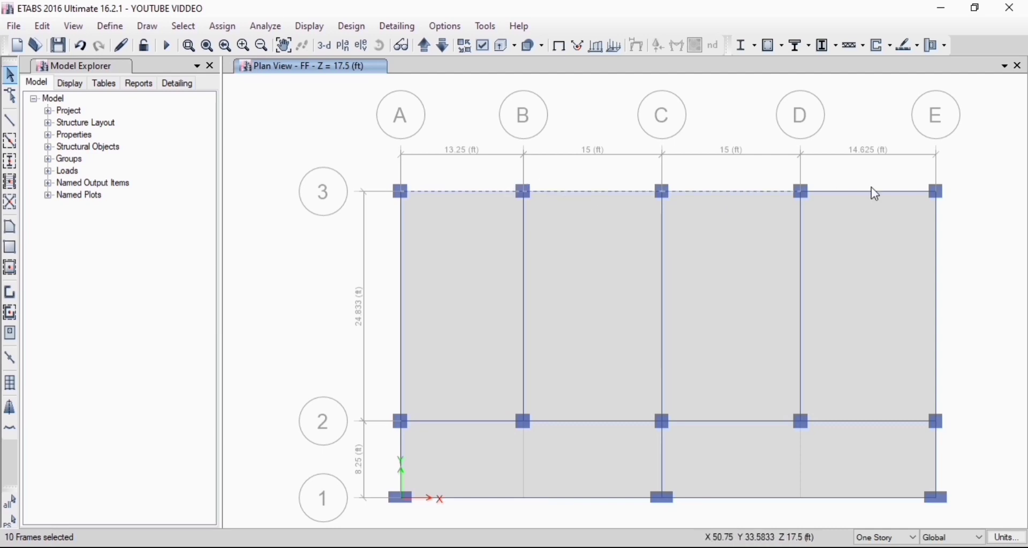
pyautogui.click(904, 192)
pyautogui.click(936, 239)
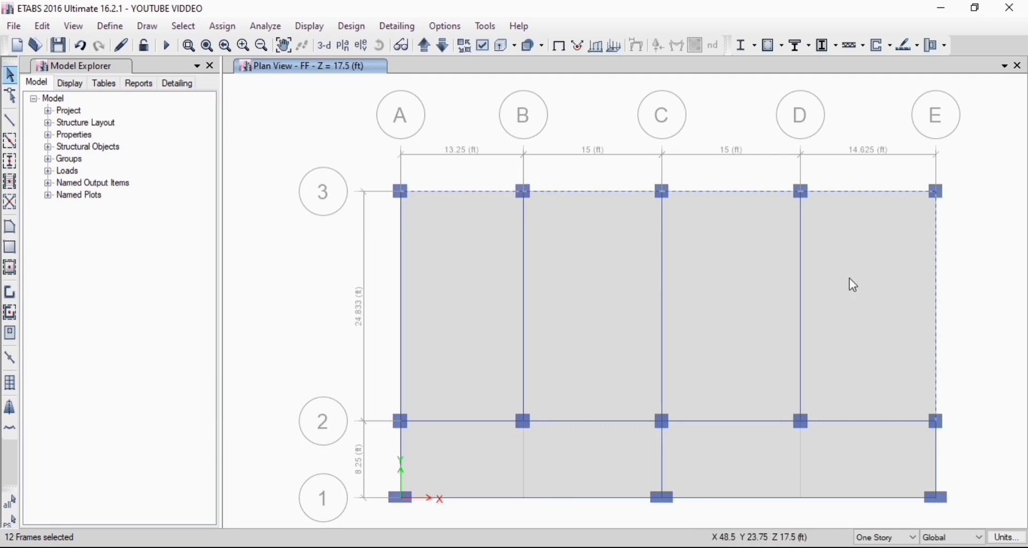
pyautogui.click(802, 282)
pyautogui.scroll(-3, 803, 282)
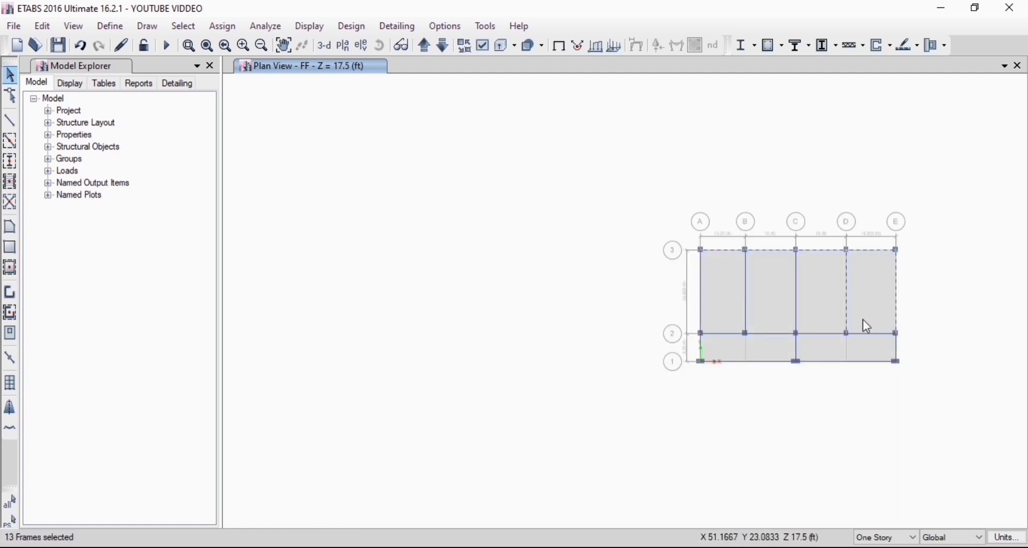
pyautogui.scroll(3, 865, 336)
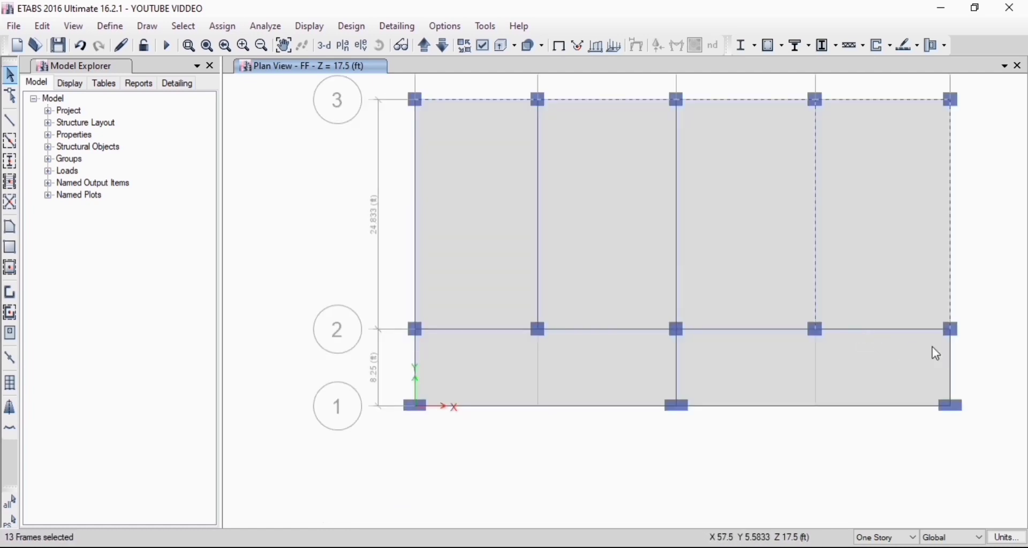
# Add the FF grid line 2 beams and the beams on grid lines C, B and A between 2 and 3 to the selection
pyautogui.click(773, 329)
pyautogui.click(643, 328)
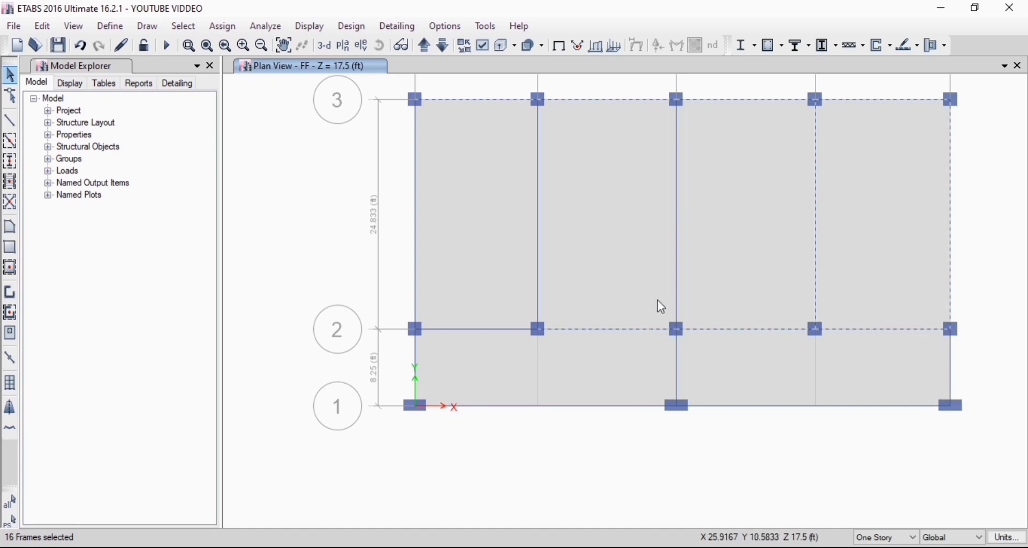
pyautogui.click(678, 264)
pyautogui.click(536, 234)
pyautogui.scroll(-3, 658, 253)
pyautogui.click(591, 266)
pyautogui.click(569, 234)
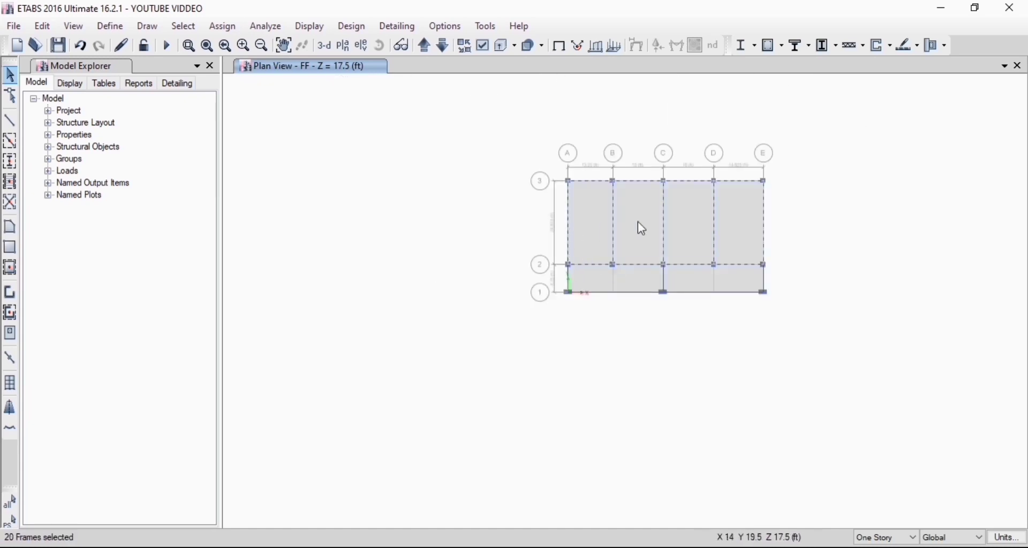
pyautogui.scroll(3, 631, 193)
pyautogui.scroll(-4, 636, 200)
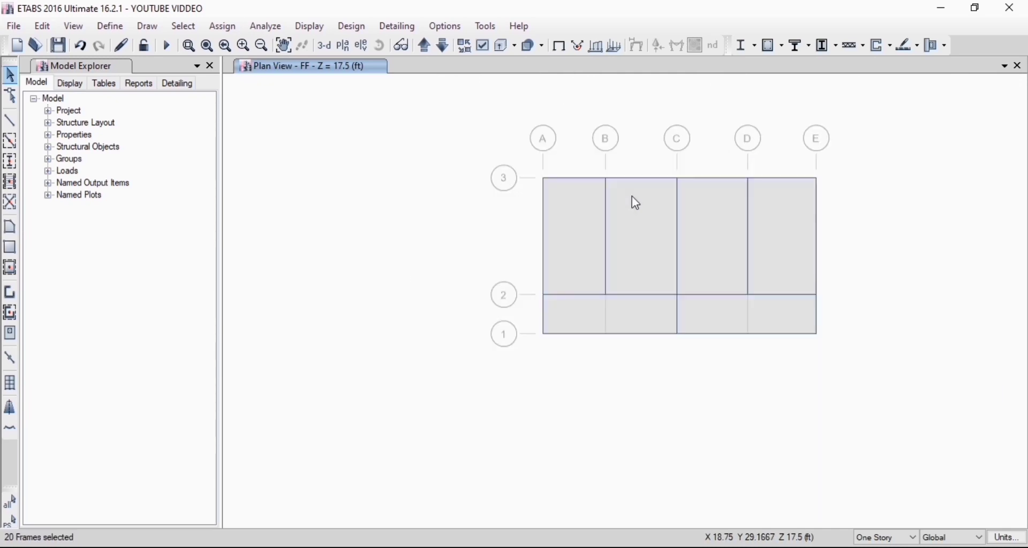
# Assign a distributed super Dead gravity load of 0.7 kip/ft to the selected beams, replacing existing loads
pyautogui.click(223, 26)
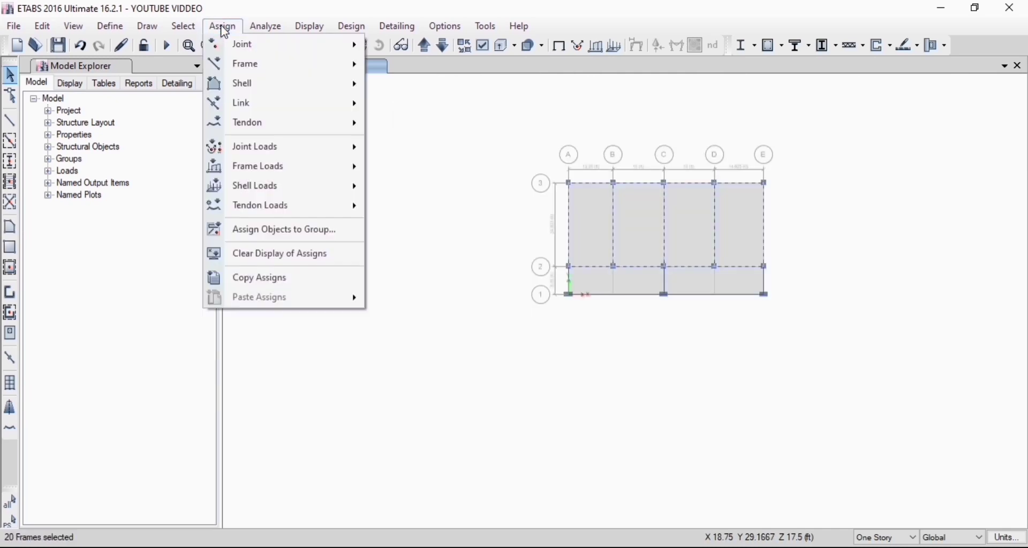
pyautogui.moveTo(288, 192)
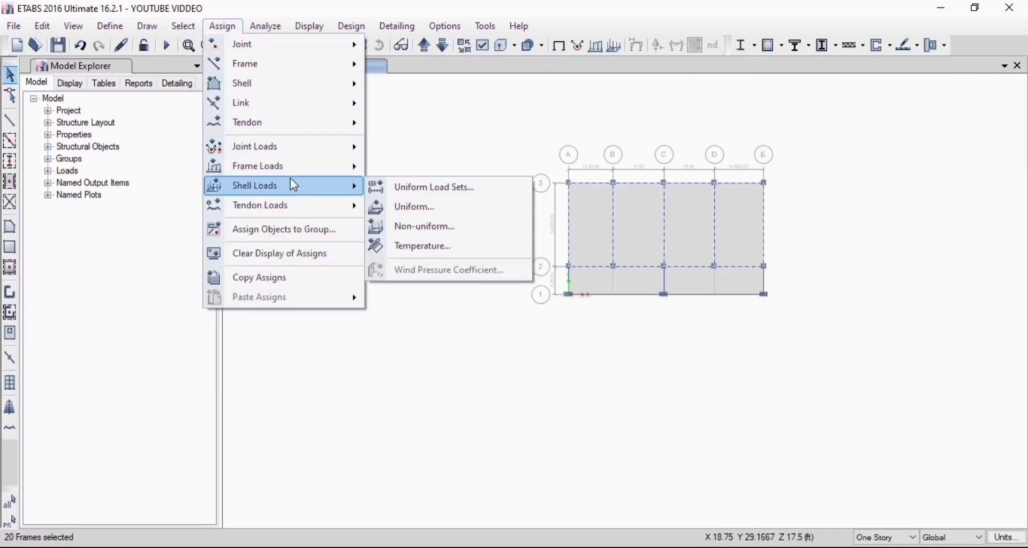
pyautogui.moveTo(322, 171)
pyautogui.click(421, 188)
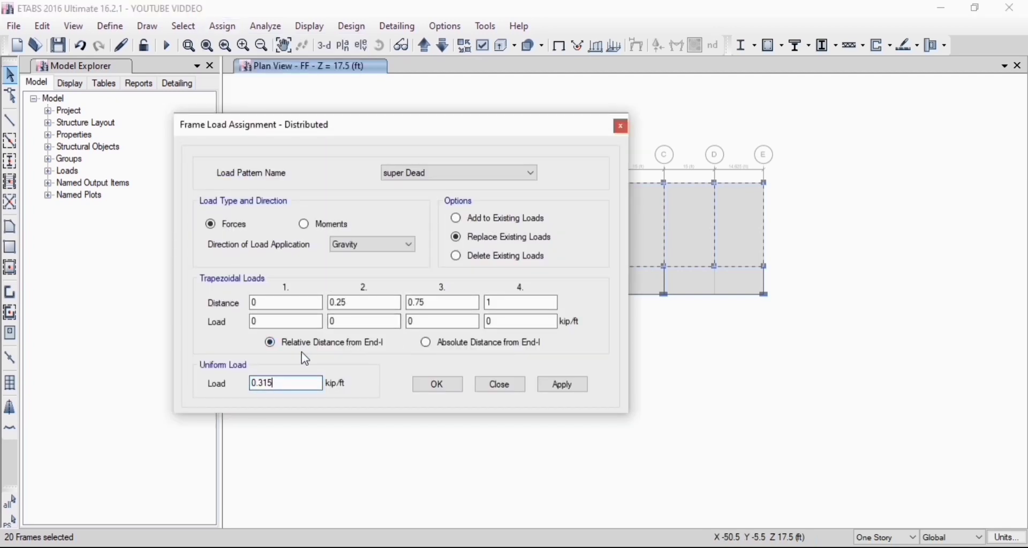
pyautogui.press('BackSpace')
pyautogui.press('BackSpace')
pyautogui.press('BackSpace')
pyautogui.write('7')
pyautogui.click(578, 387)
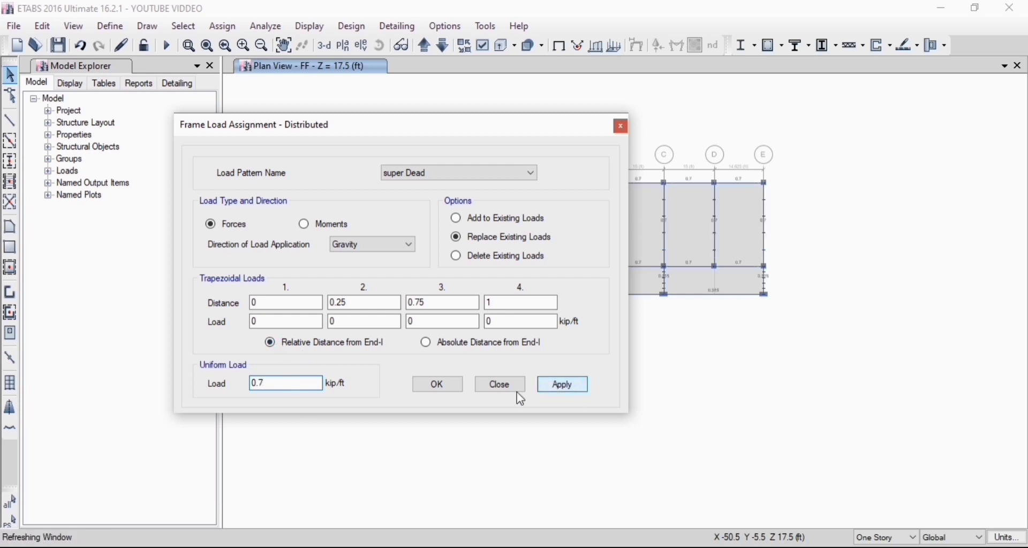
pyautogui.click(458, 389)
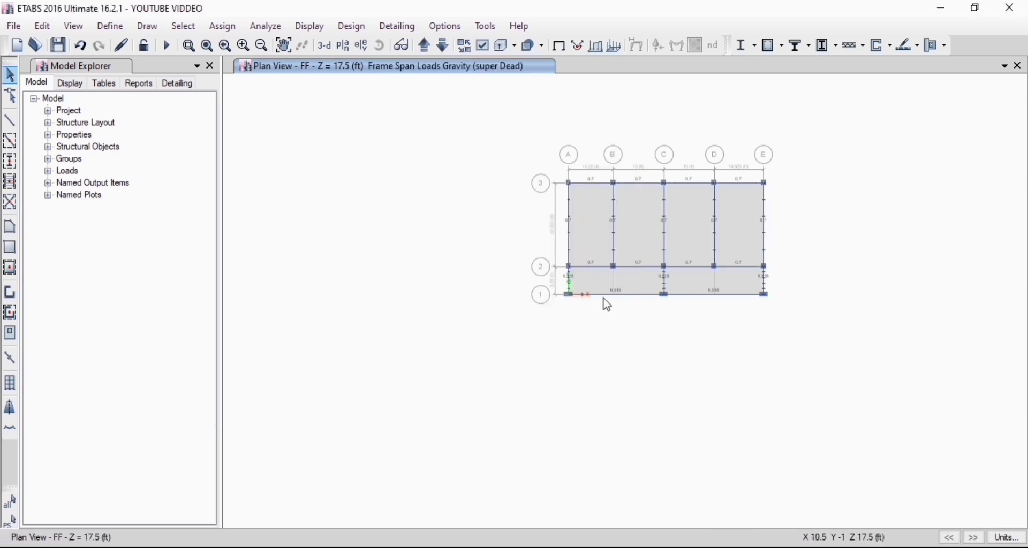
# Replace the super Dead uniform load on the two FF beams along grid line 1 with 0.1 kip/ft
pyautogui.click(620, 297)
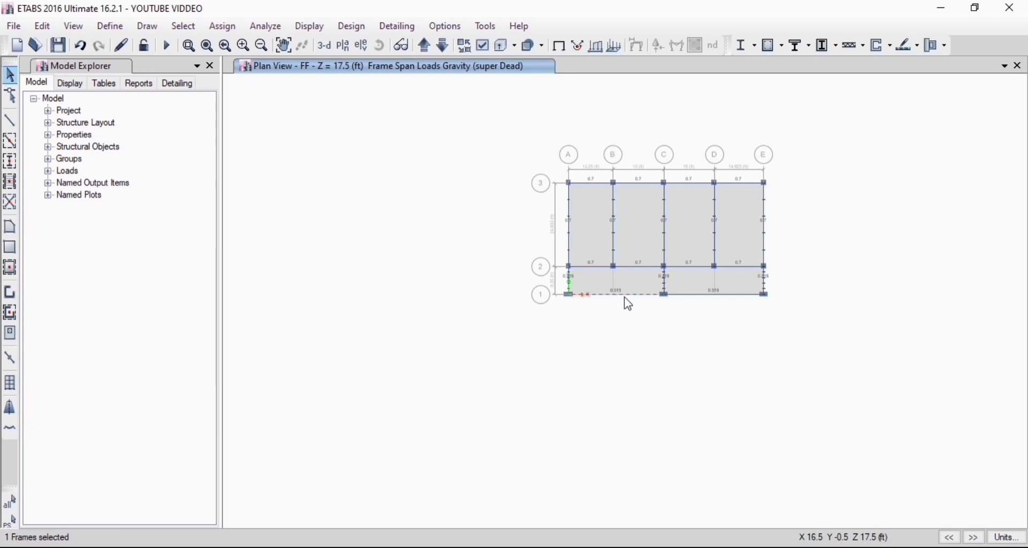
pyautogui.click(701, 298)
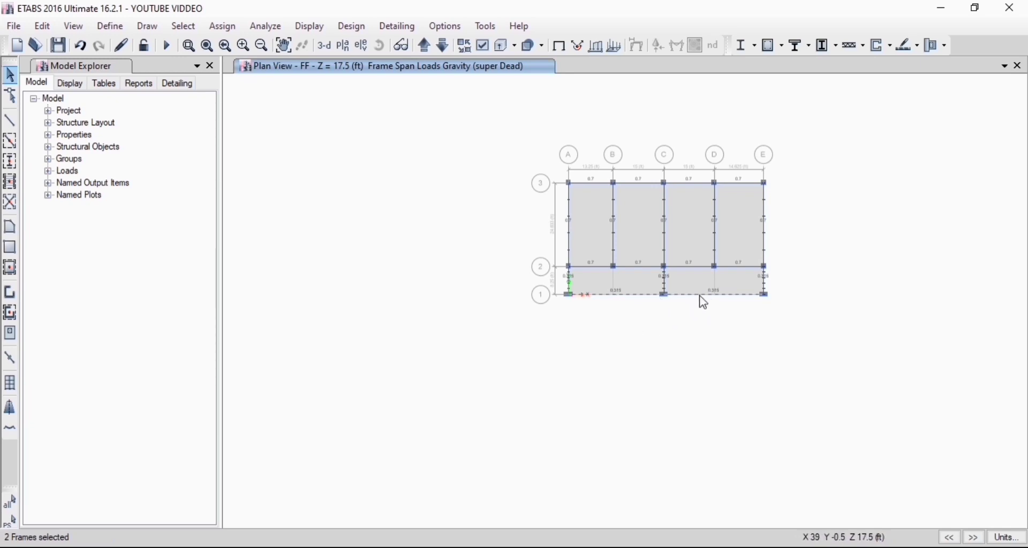
pyautogui.click(224, 28)
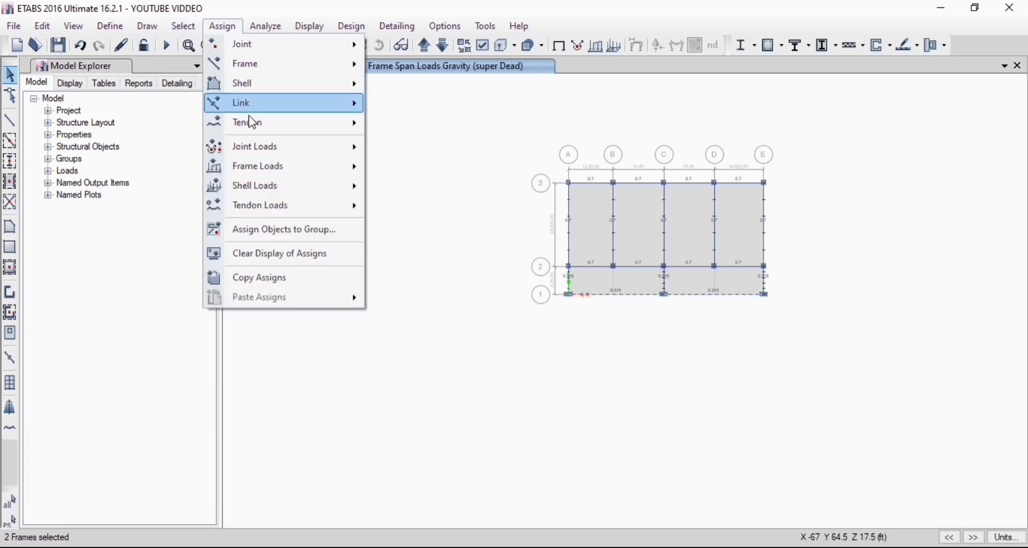
pyautogui.moveTo(287, 176)
pyautogui.click(423, 187)
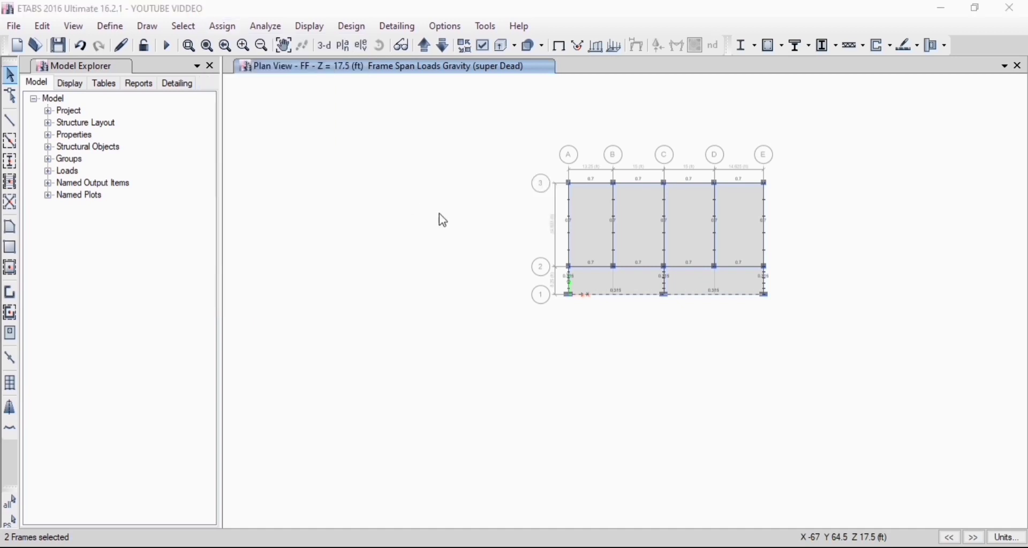
pyautogui.click(279, 381)
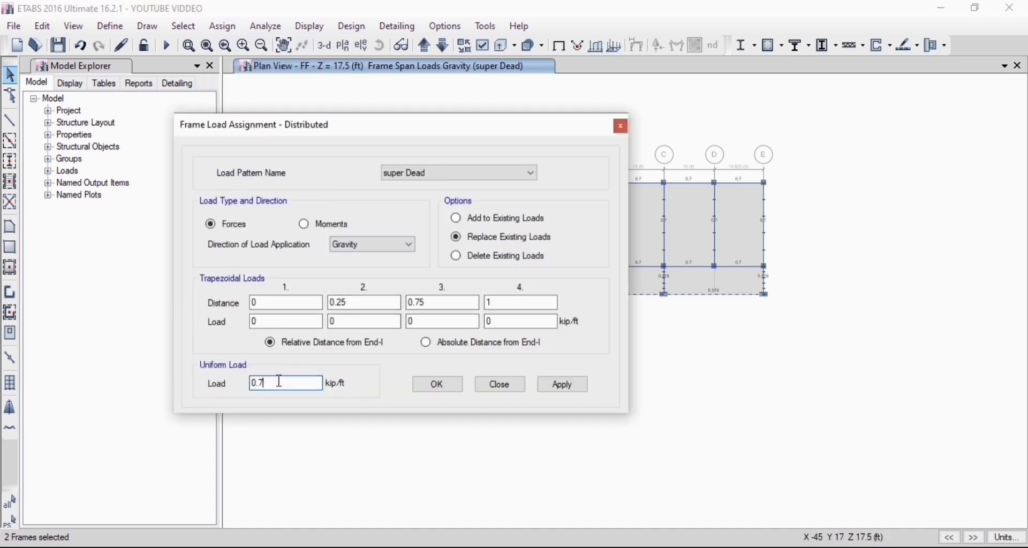
pyautogui.click(562, 385)
pyautogui.click(438, 386)
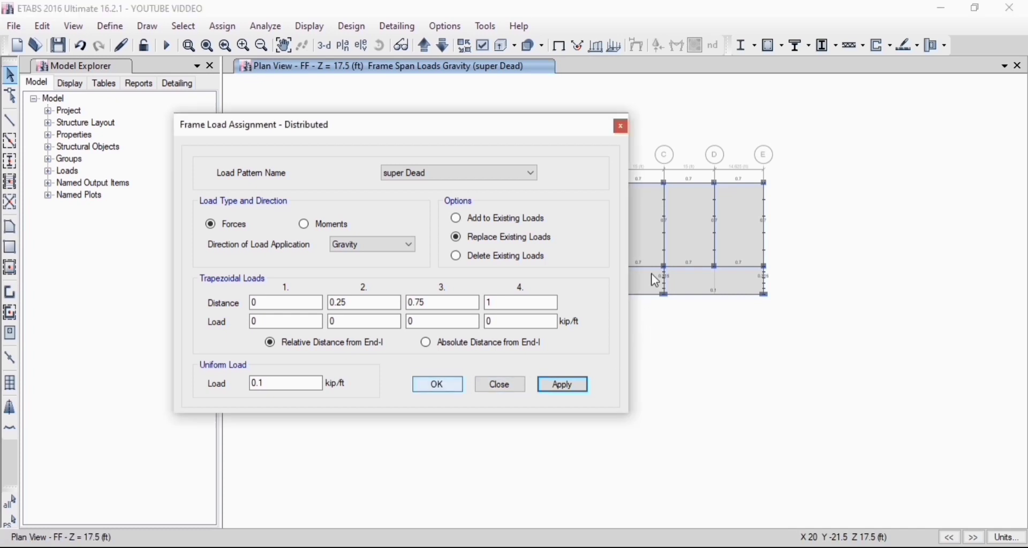
# Switch the plan view to the GF story
pyautogui.click(343, 46)
pyautogui.click(124, 241)
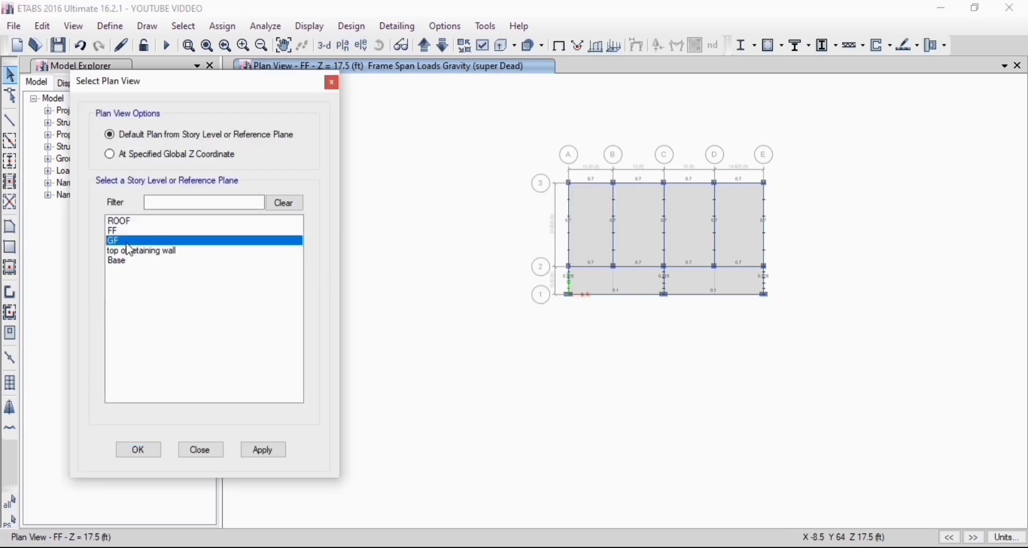
pyautogui.click(261, 450)
pyautogui.click(136, 451)
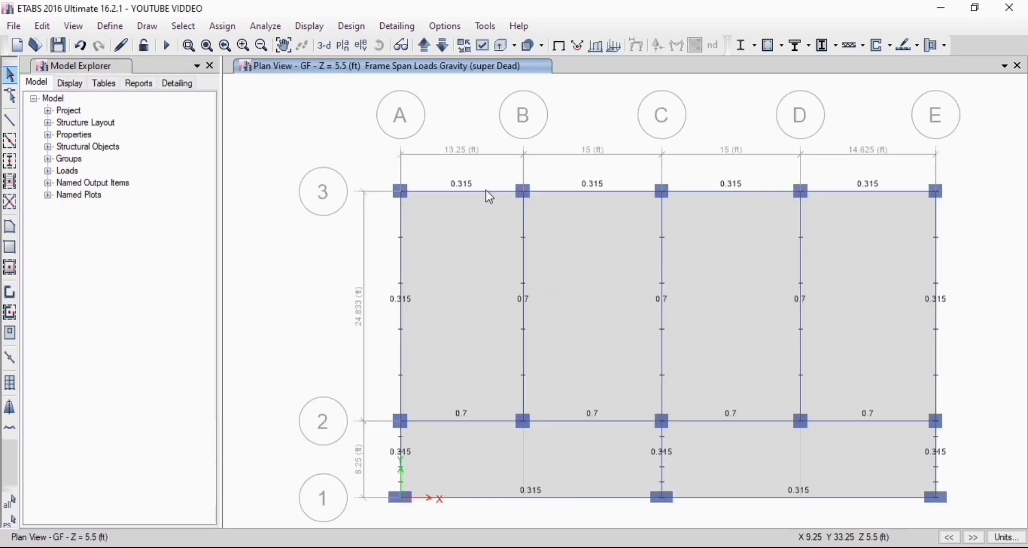
pyautogui.click(486, 191)
pyautogui.rightClick(486, 190)
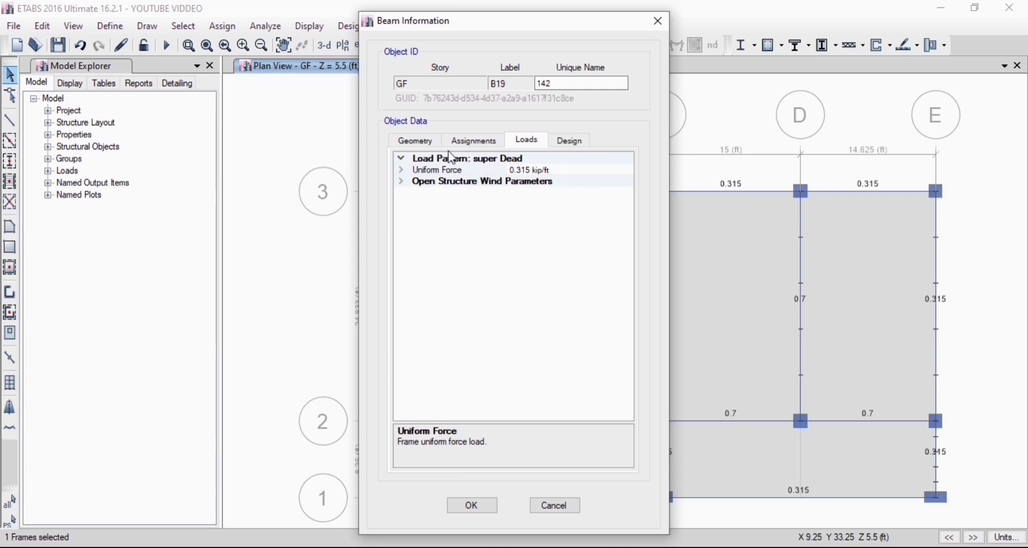
pyautogui.doubleClick(472, 171)
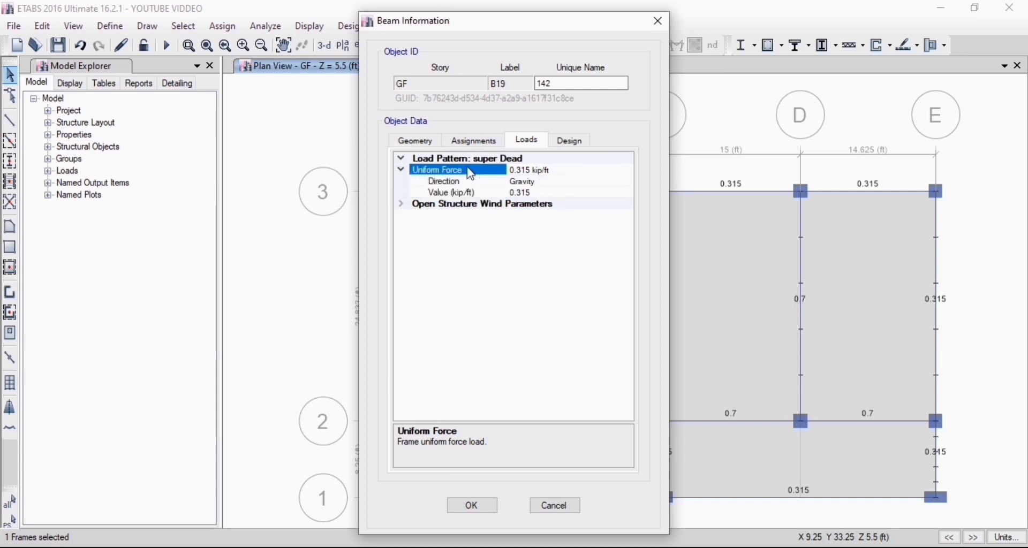
pyautogui.click(545, 192)
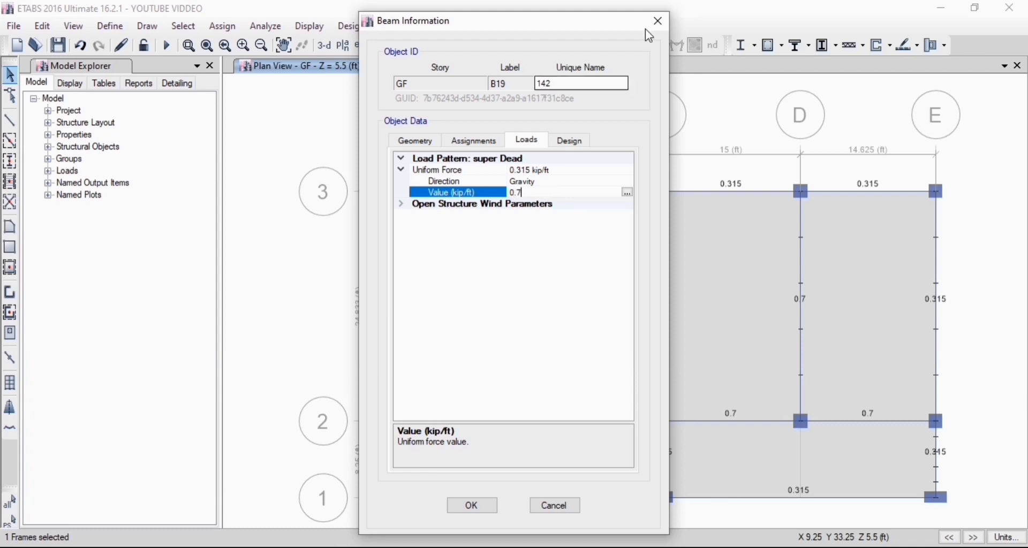
pyautogui.moveTo(567, 21); pyautogui.dragTo(177, 56)
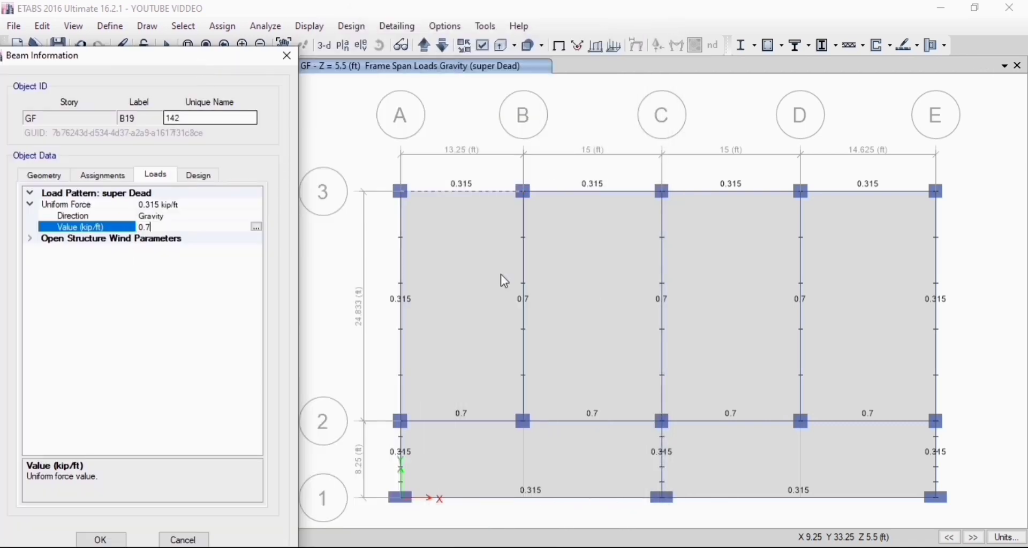
pyautogui.click(282, 56)
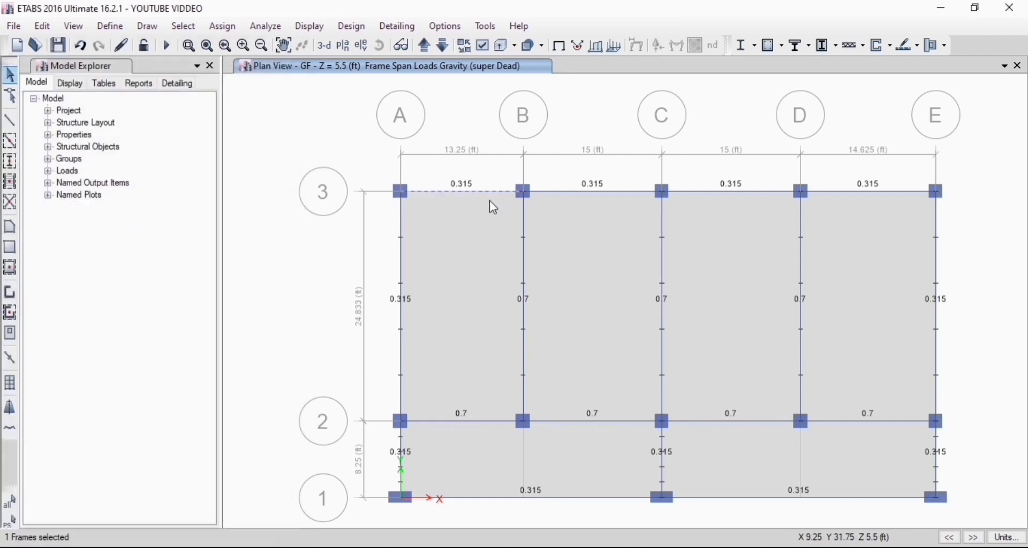
# Add the GF beams on grid line 3 from B to E, grid lines D and E, and grid line 2 between D and E to the selection
pyautogui.click(619, 192)
pyautogui.click(712, 193)
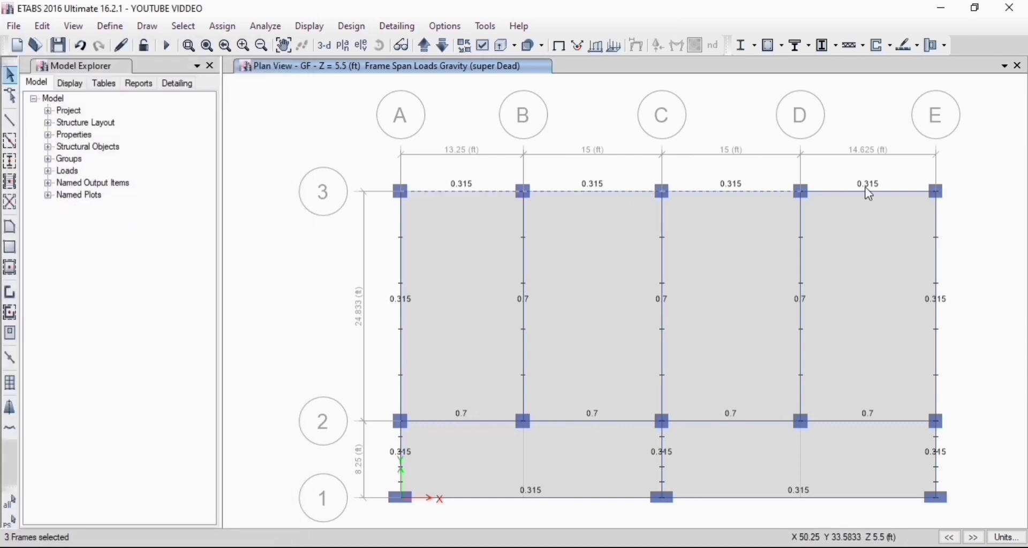
pyautogui.click(912, 192)
pyautogui.click(938, 236)
pyautogui.click(809, 275)
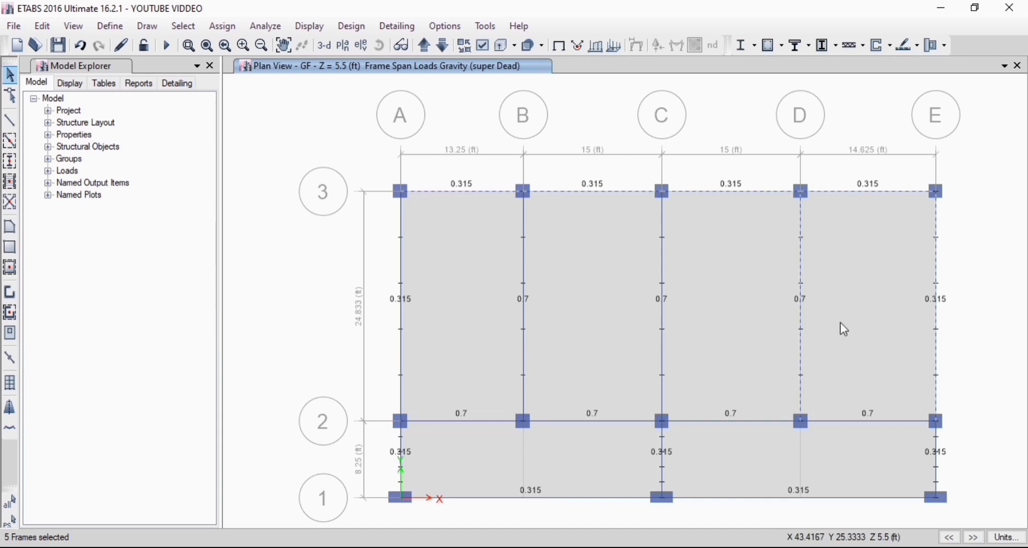
pyautogui.click(858, 420)
pyautogui.click(939, 470)
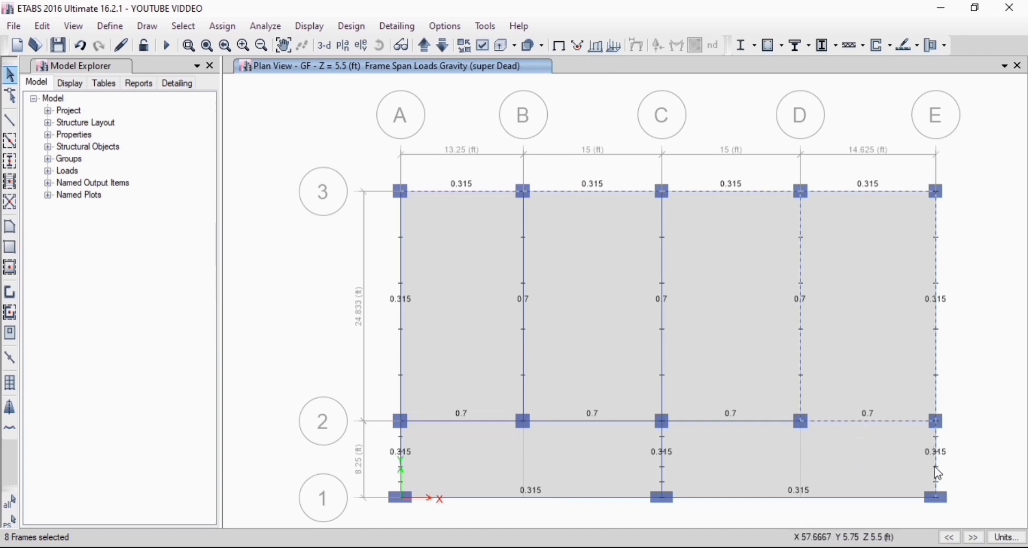
# Add the GF beams along grid line 1 and both beams on grid line A to the selection
pyautogui.click(776, 490)
pyautogui.click(729, 490)
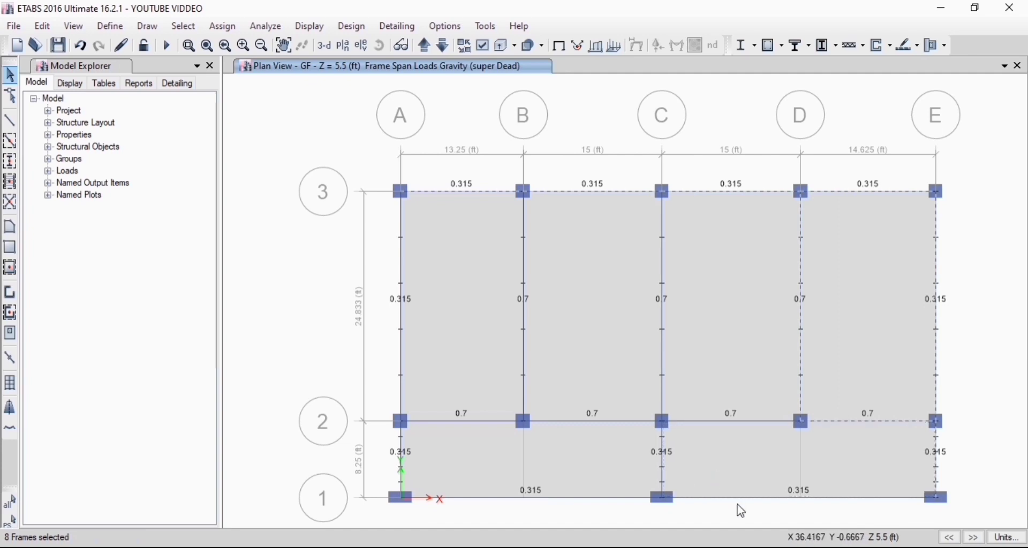
pyautogui.click(598, 497)
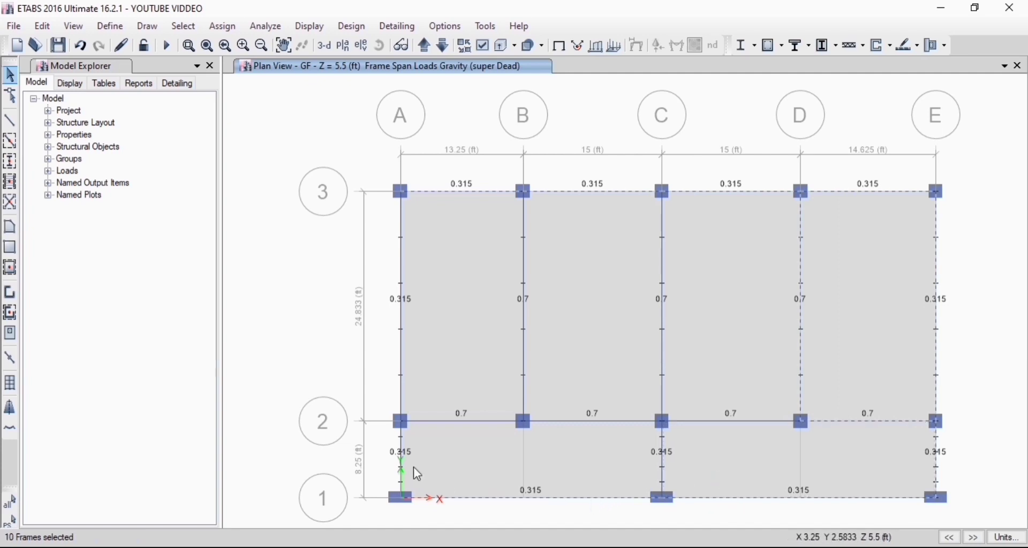
pyautogui.click(400, 456)
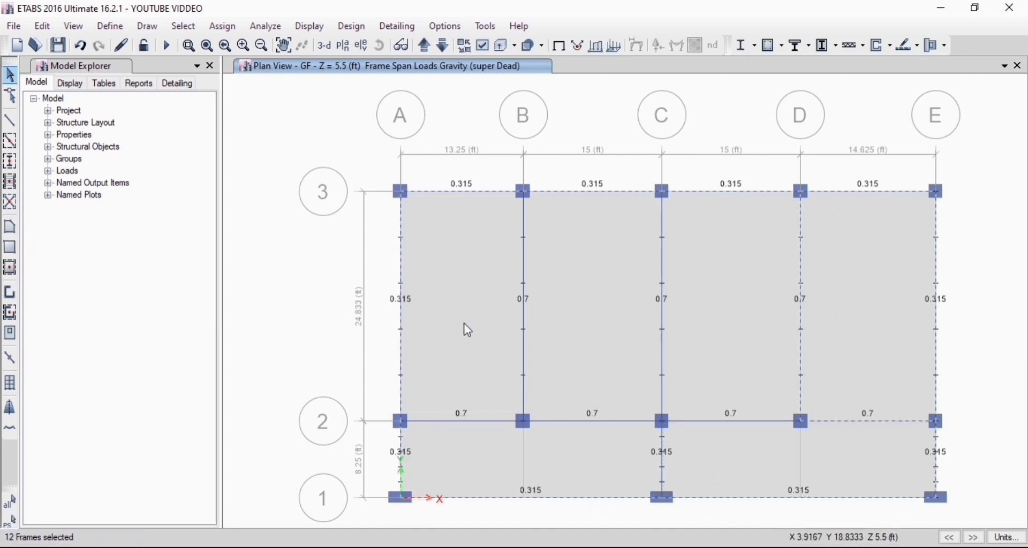
# Add the GF beams on grid lines B and C between 2 and 3, and on grid line 2 from A to D, to the selection
pyautogui.click(525, 311)
pyautogui.click(522, 304)
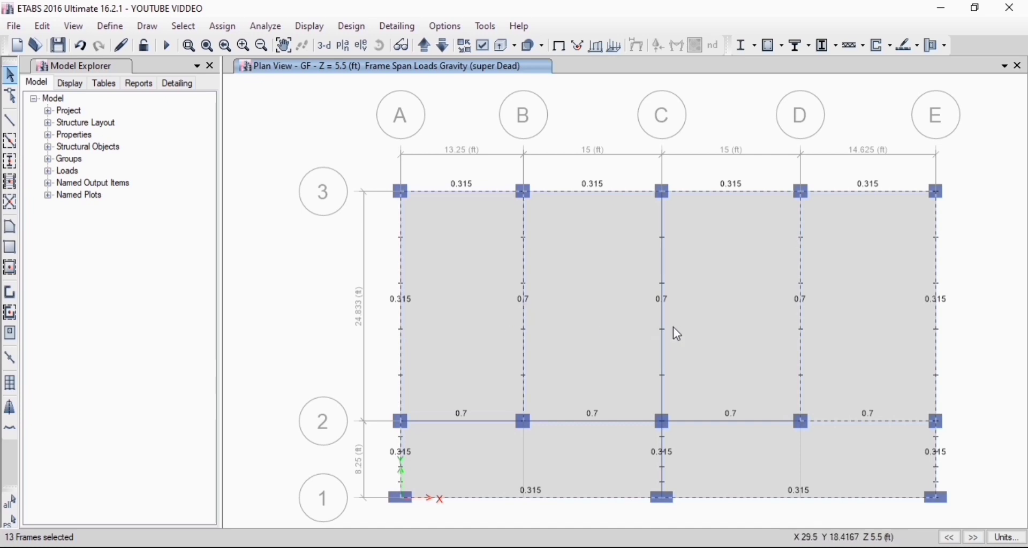
pyautogui.click(662, 320)
pyautogui.click(593, 421)
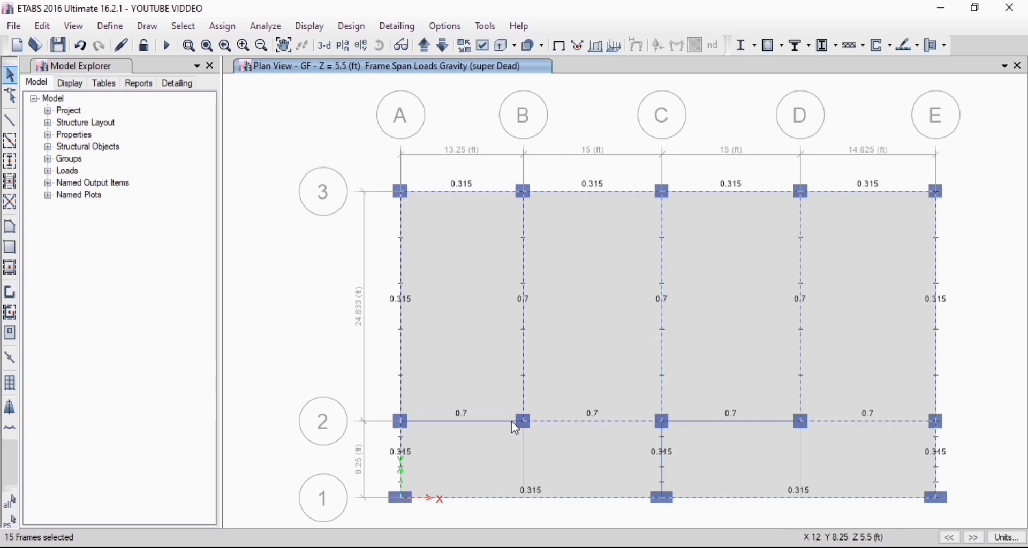
pyautogui.click(767, 428)
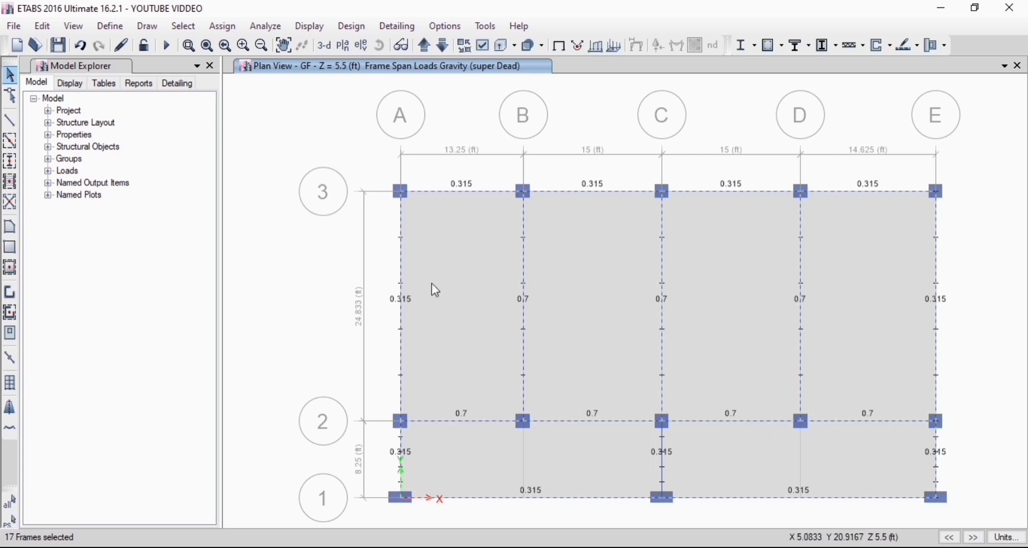
# Delete the existing super Dead distributed loads from the selected GF beams
pyautogui.click(222, 26)
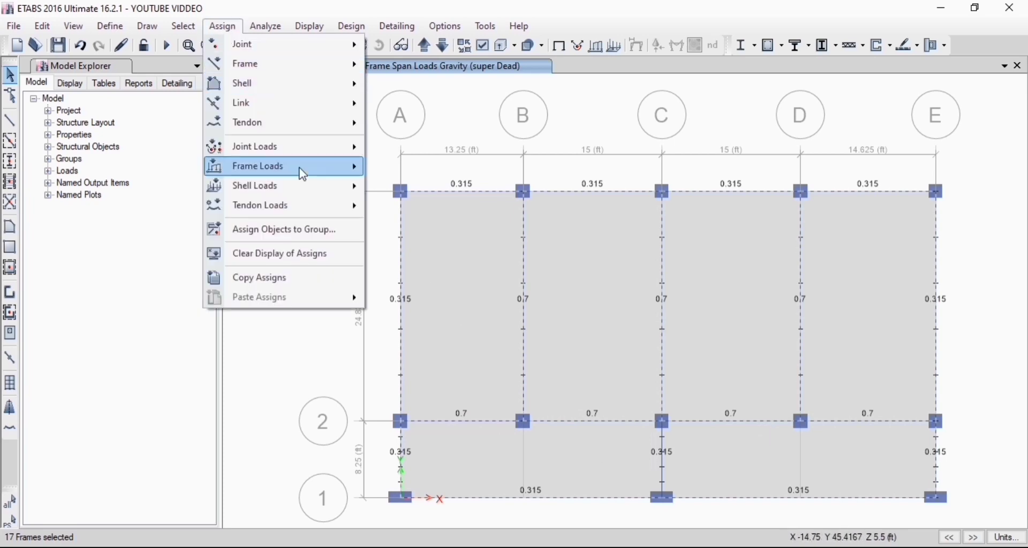
pyautogui.moveTo(303, 169)
pyautogui.click(413, 188)
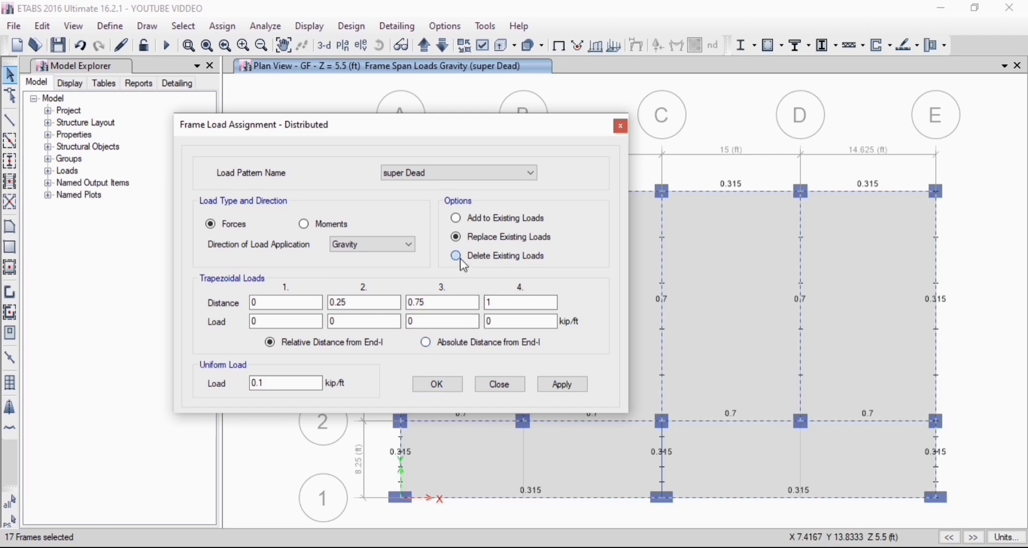
pyautogui.click(459, 259)
pyautogui.click(556, 384)
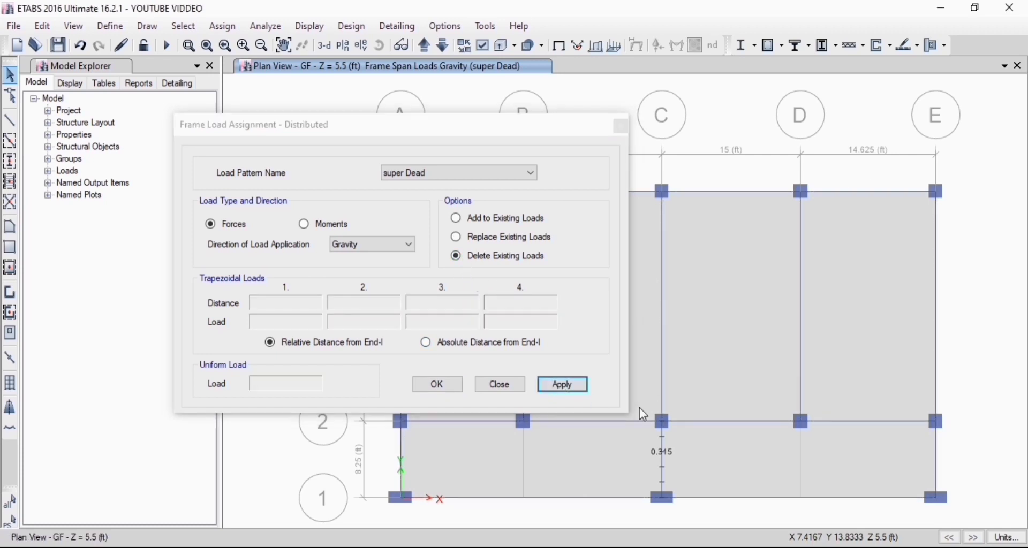
# Delete the super Dead distributed load from the GF beam on grid line C between grid lines 1 and 2
pyautogui.click(660, 451)
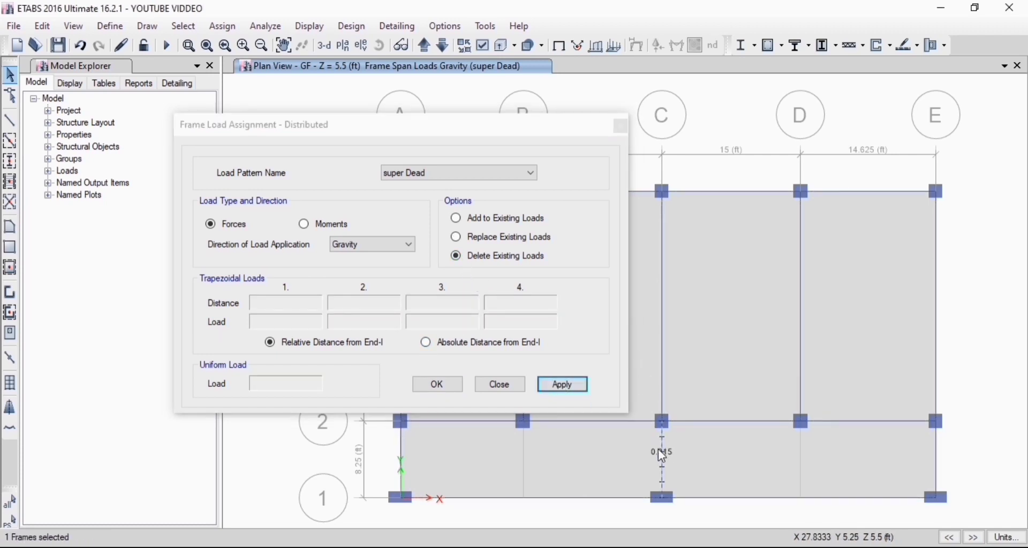
pyautogui.click(571, 392)
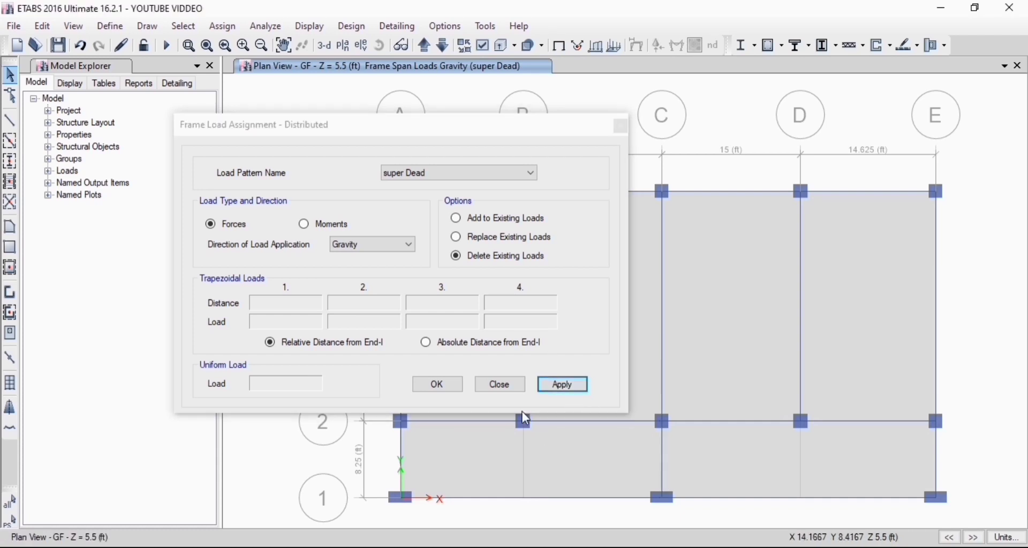
pyautogui.moveTo(422, 128); pyautogui.dragTo(270, 111)
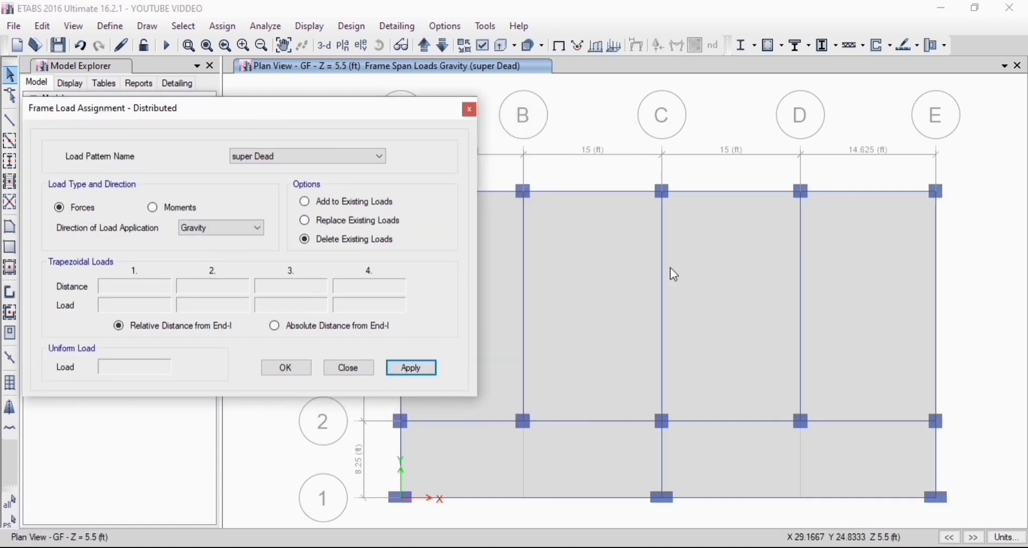
# Check the super Dead beam loads on the ROOF and FF plans and return to the GF plan
pyautogui.click(344, 45)
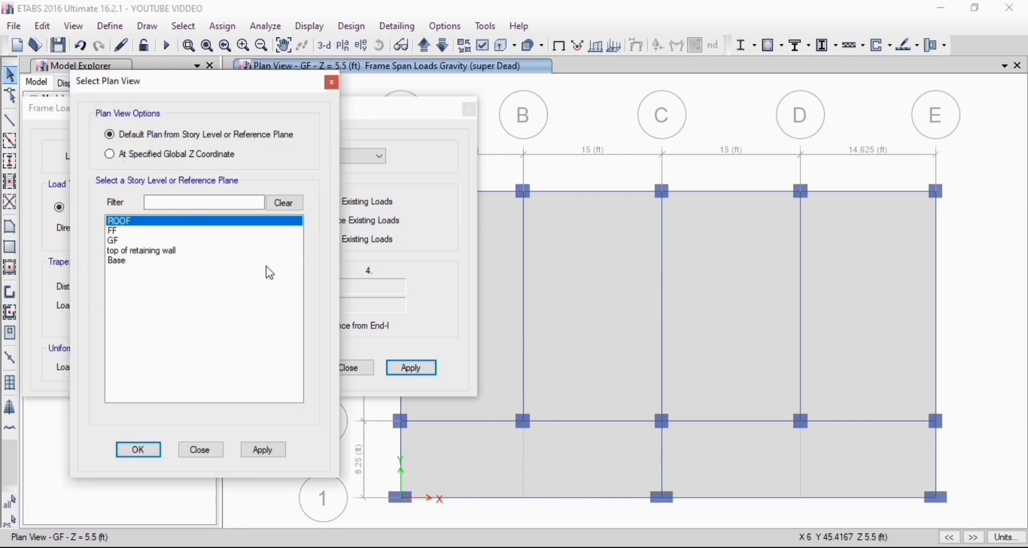
pyautogui.click(264, 450)
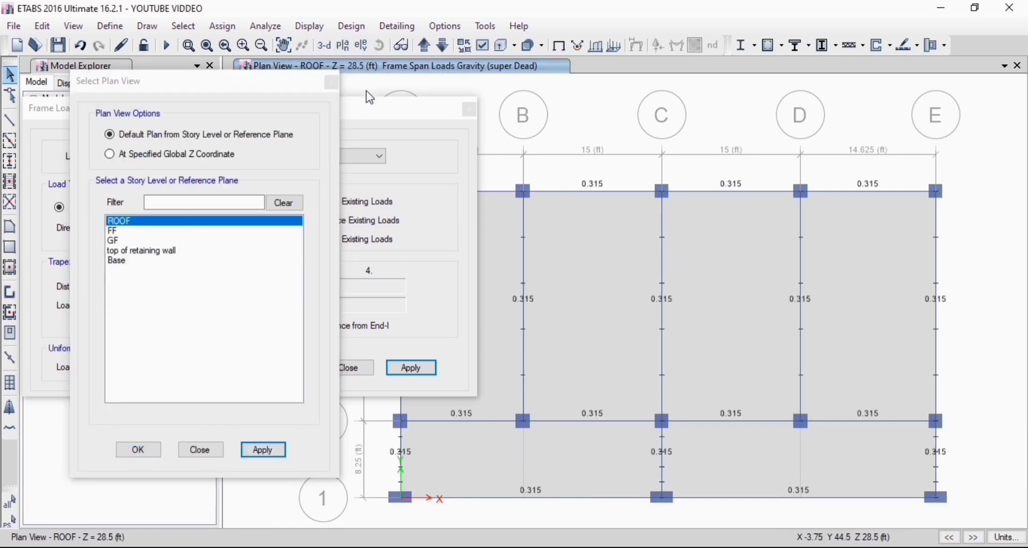
pyautogui.click(156, 232)
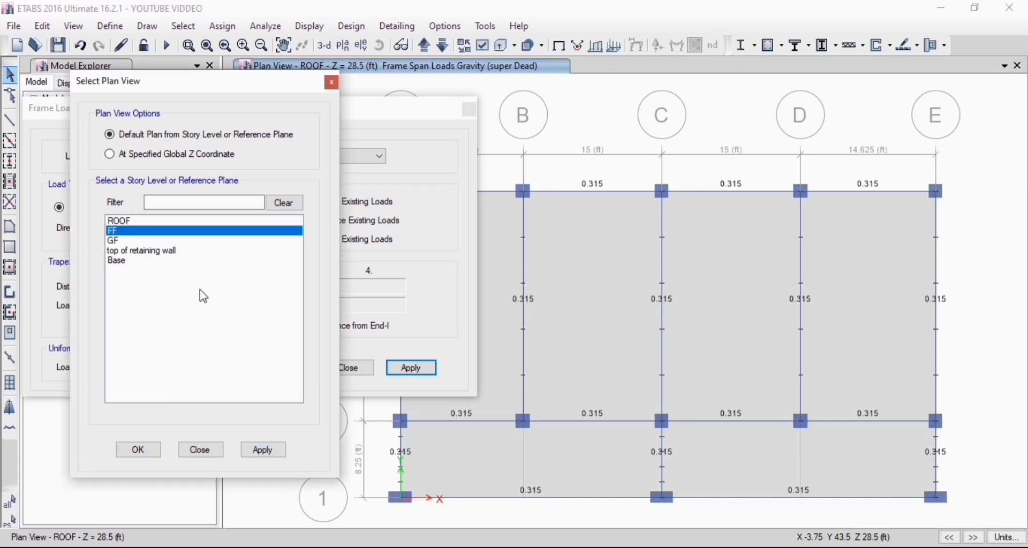
pyautogui.click(264, 451)
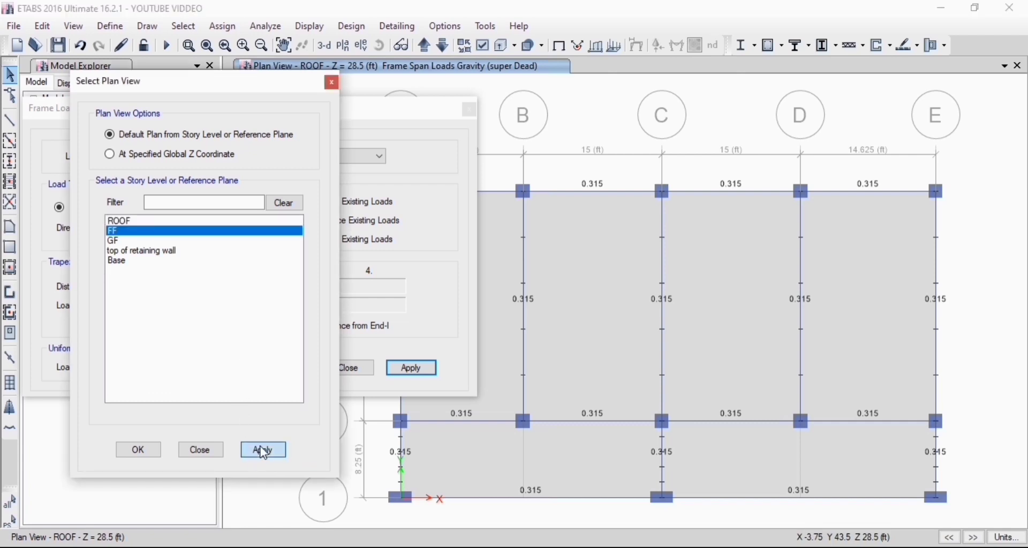
pyautogui.click(118, 241)
pyautogui.click(264, 450)
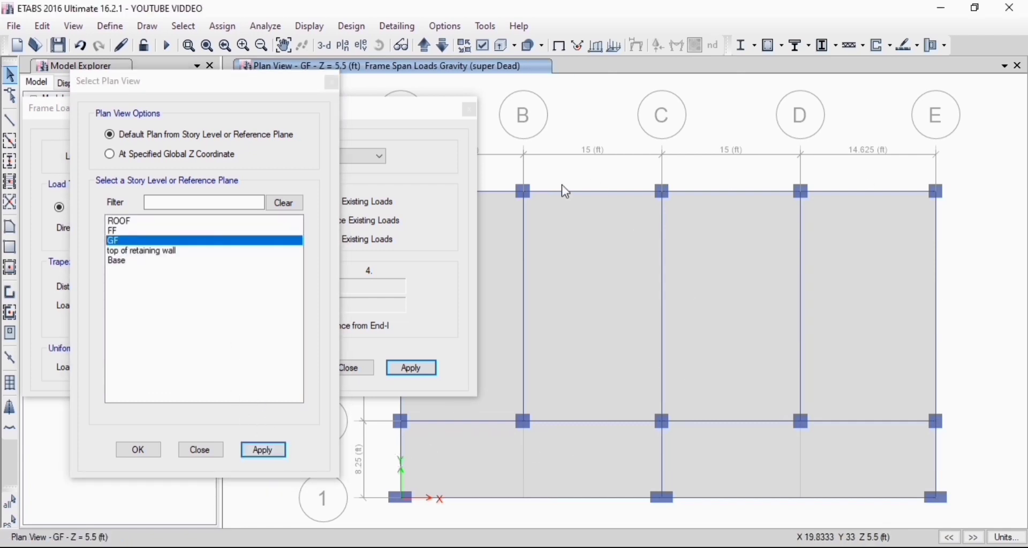
# Select the four GF beams along grid line 3 from A to E
pyautogui.moveTo(409, 111); pyautogui.dragTo(348, 111)
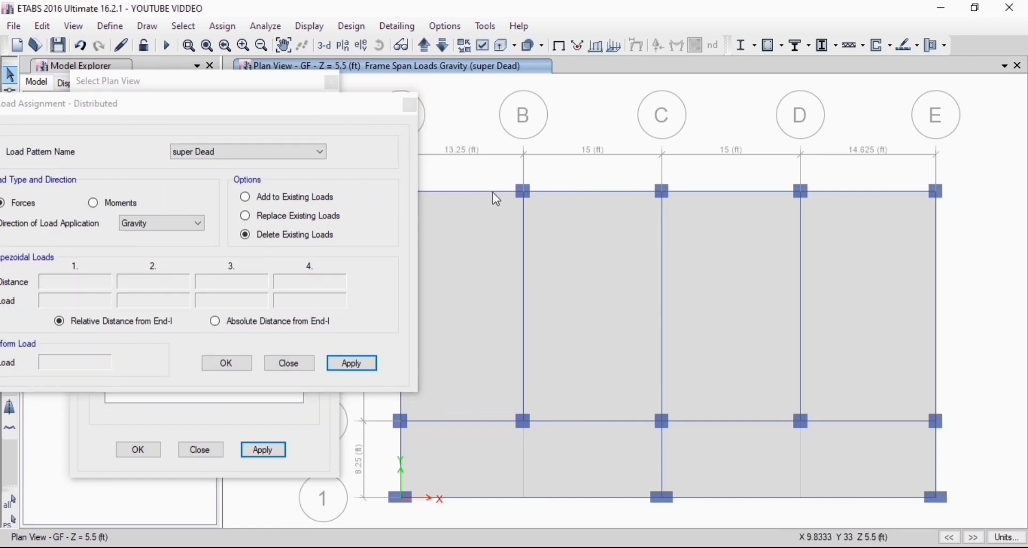
pyautogui.click(492, 192)
pyautogui.click(584, 192)
pyautogui.click(737, 192)
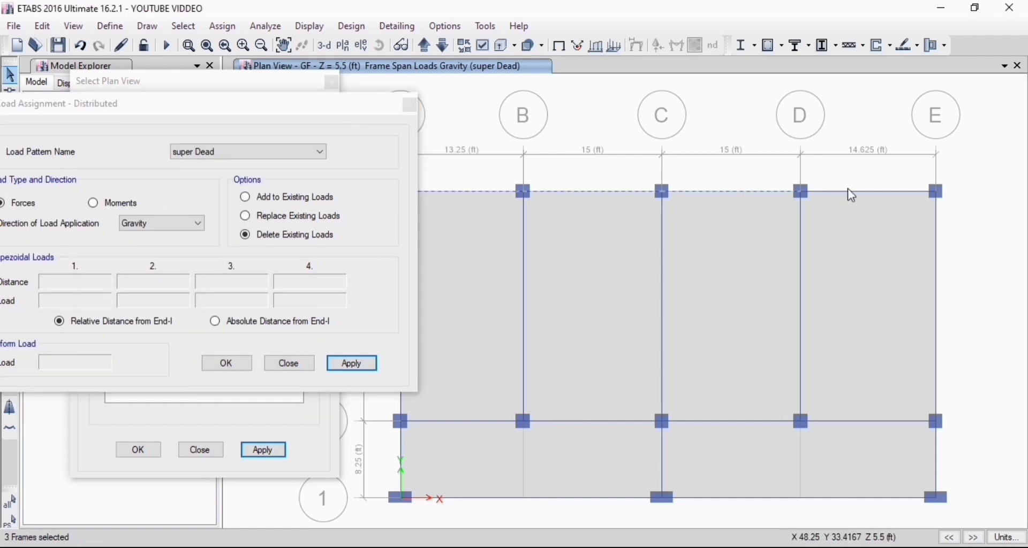
pyautogui.click(847, 191)
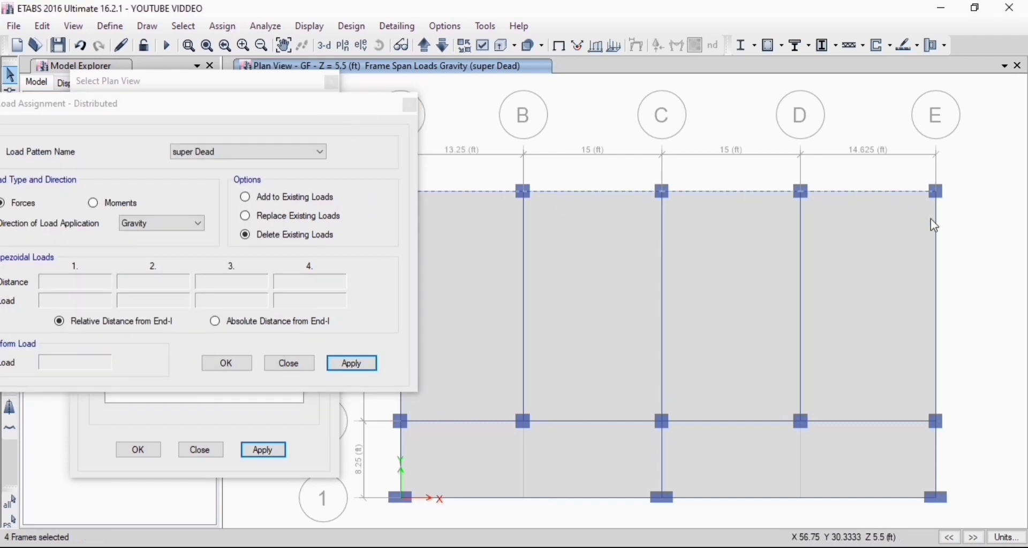
# Add the GF beams on grid lines A to E between grid lines 2 and 3 to the selection
pyautogui.click(802, 284)
pyautogui.click(867, 421)
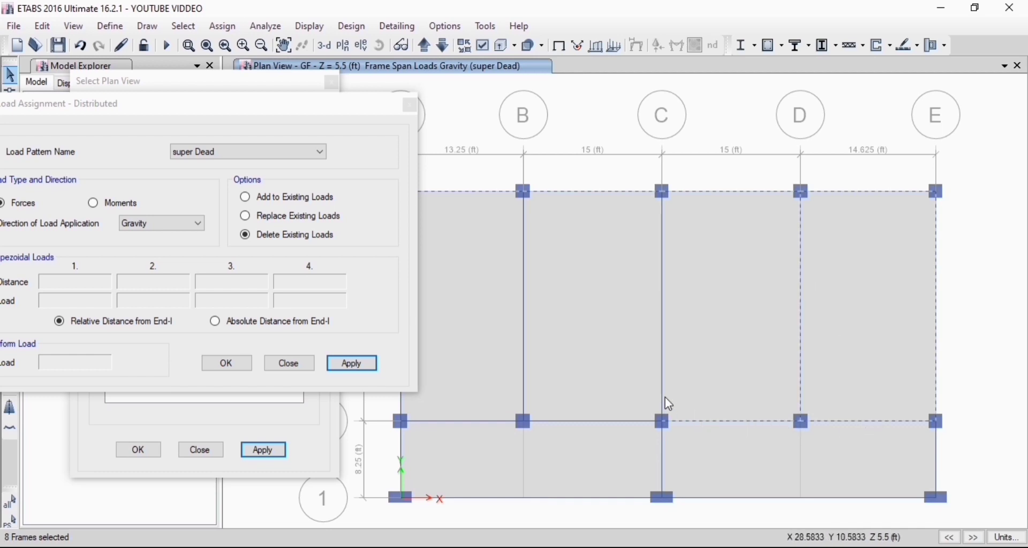
pyautogui.click(842, 423)
pyautogui.click(665, 348)
pyautogui.scroll(-3, 886, 317)
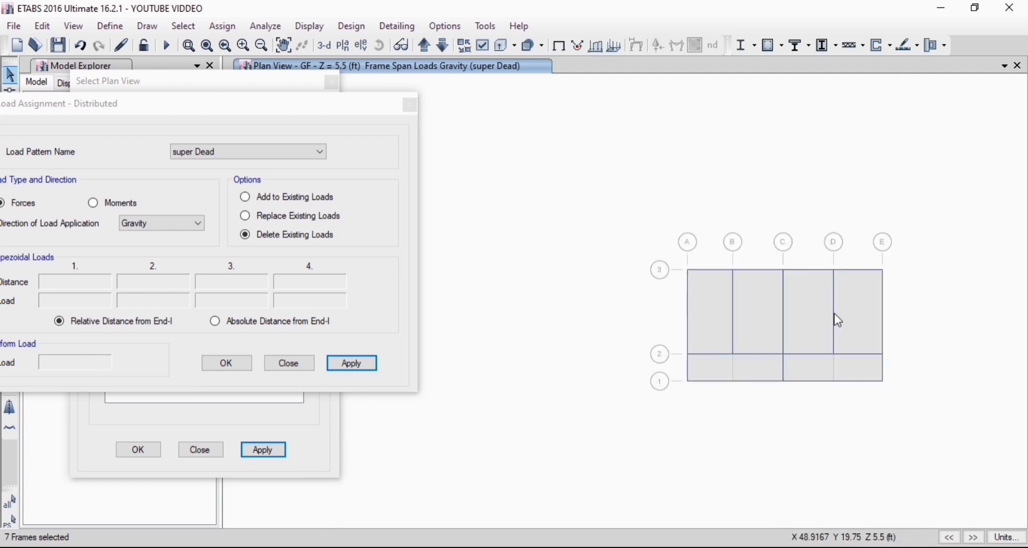
pyautogui.click(735, 310)
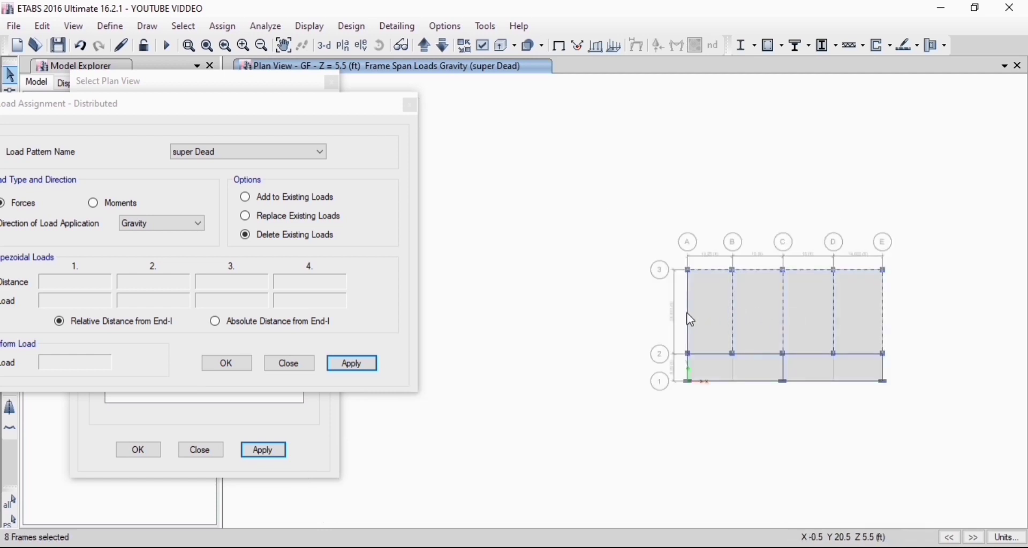
# Replace the super Dead uniform load on the selected GF beams with 0.7 kip/ft in the gravity direction
pyautogui.click(248, 220)
pyautogui.click(76, 364)
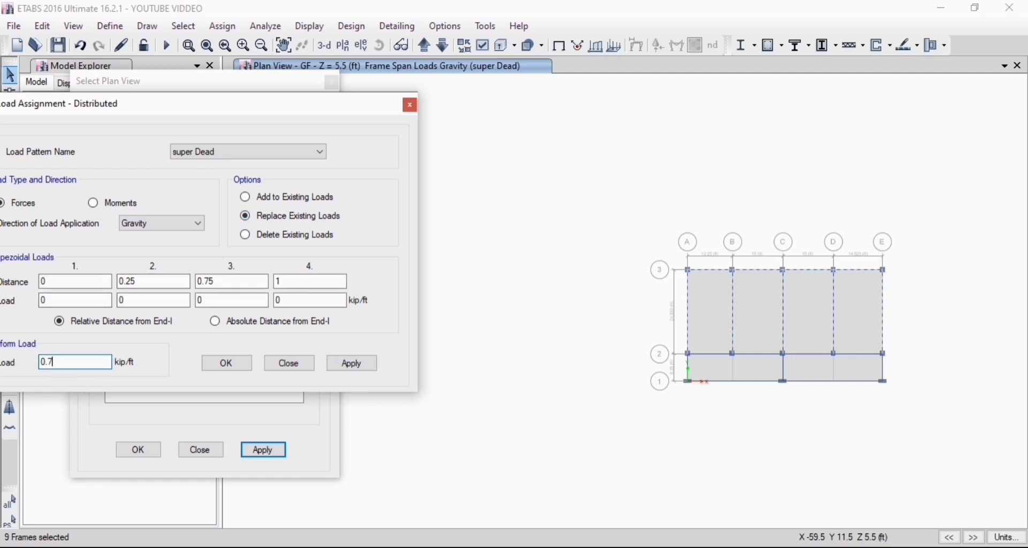
pyautogui.click(280, 448)
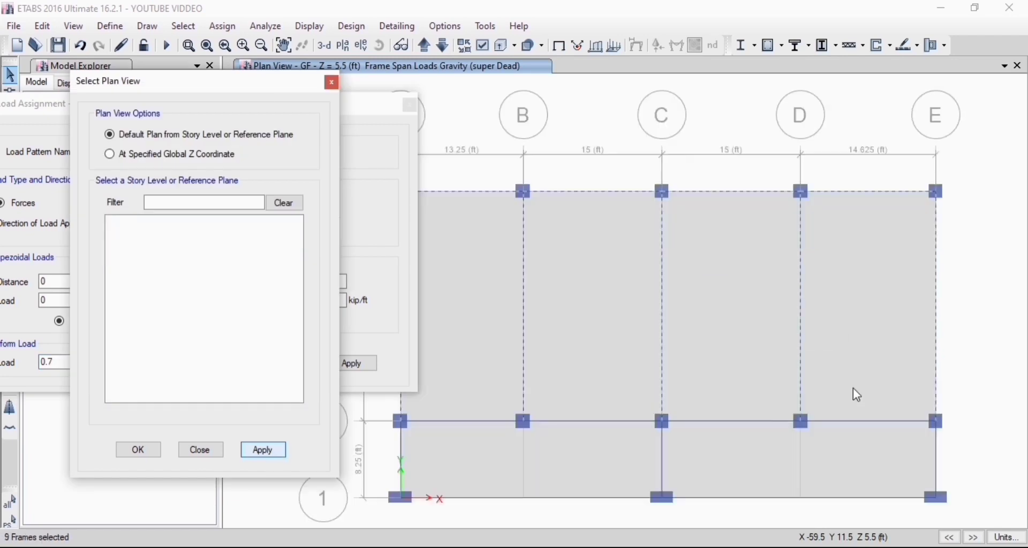
pyautogui.click(32, 366)
pyautogui.click(352, 364)
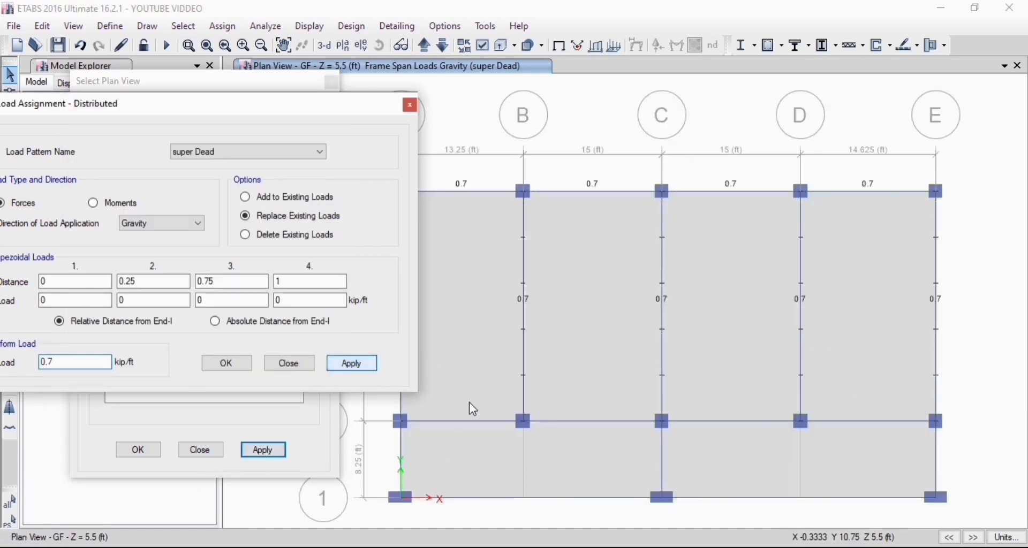
# Assign a 0.1 kip/ft super Dead uniform load to the four GF beams along grid line 2 and close the open dialogs
pyautogui.click(461, 416)
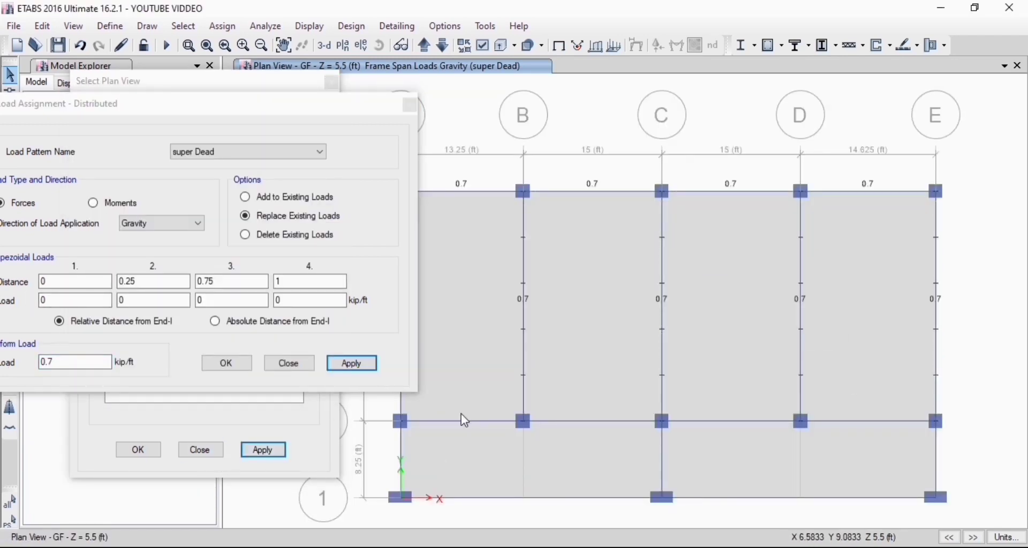
pyautogui.click(727, 419)
pyautogui.click(779, 422)
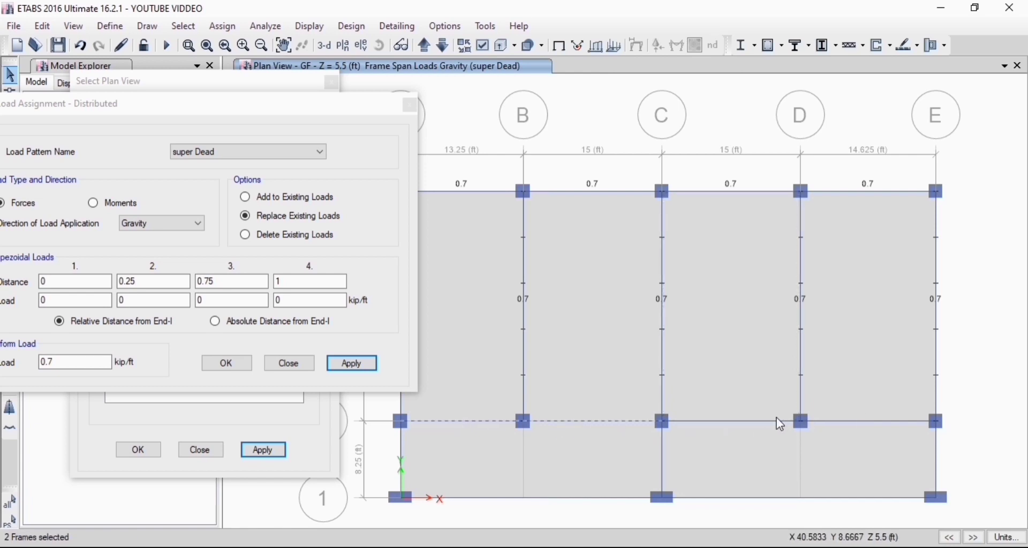
pyautogui.click(833, 421)
pyautogui.click(95, 362)
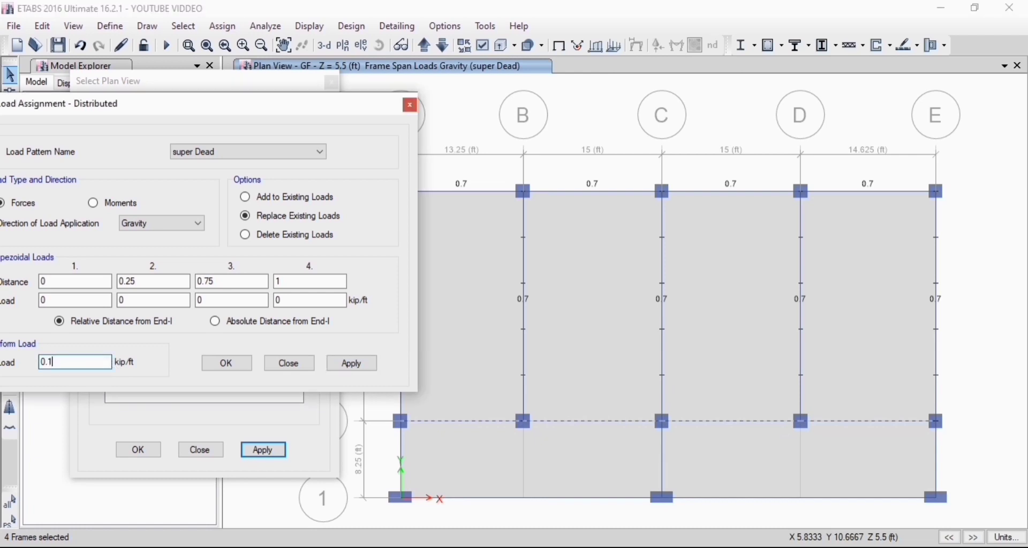
pyautogui.write('0.1')
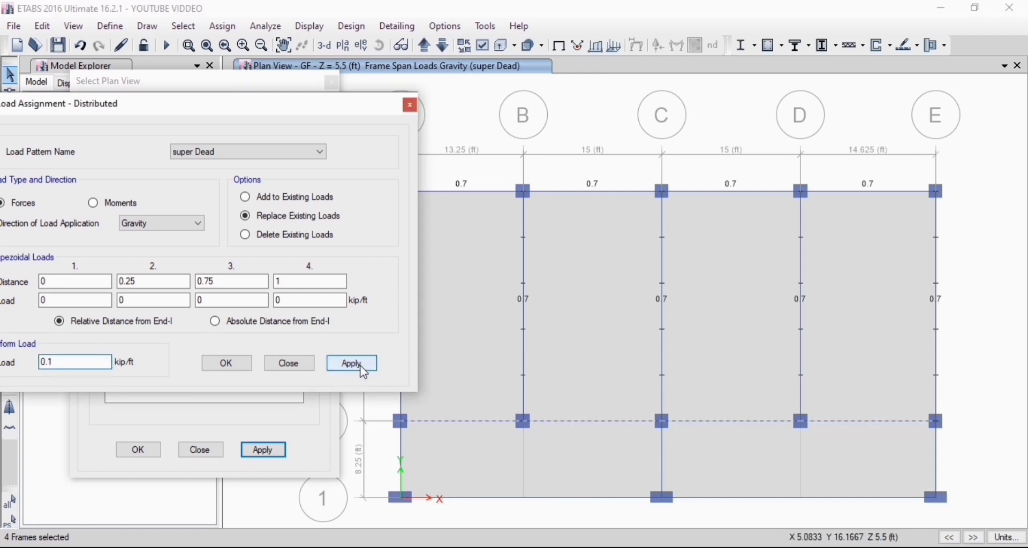
pyautogui.click(363, 370)
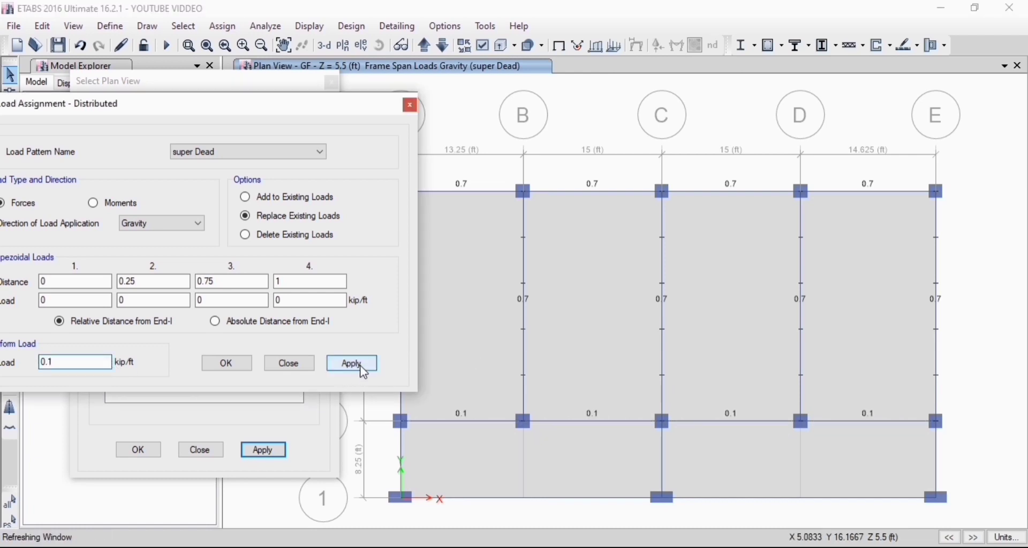
pyautogui.click(411, 106)
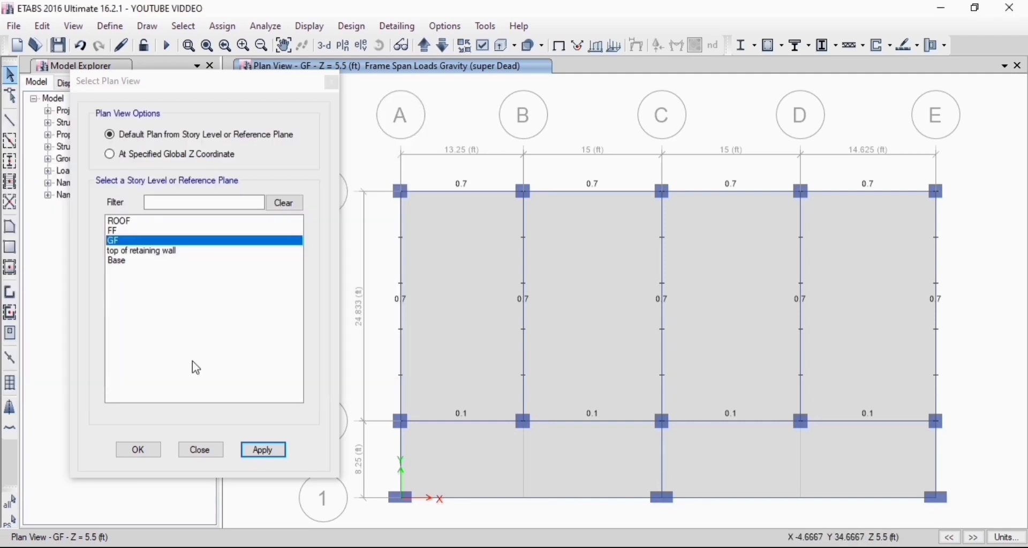
pyautogui.click(332, 82)
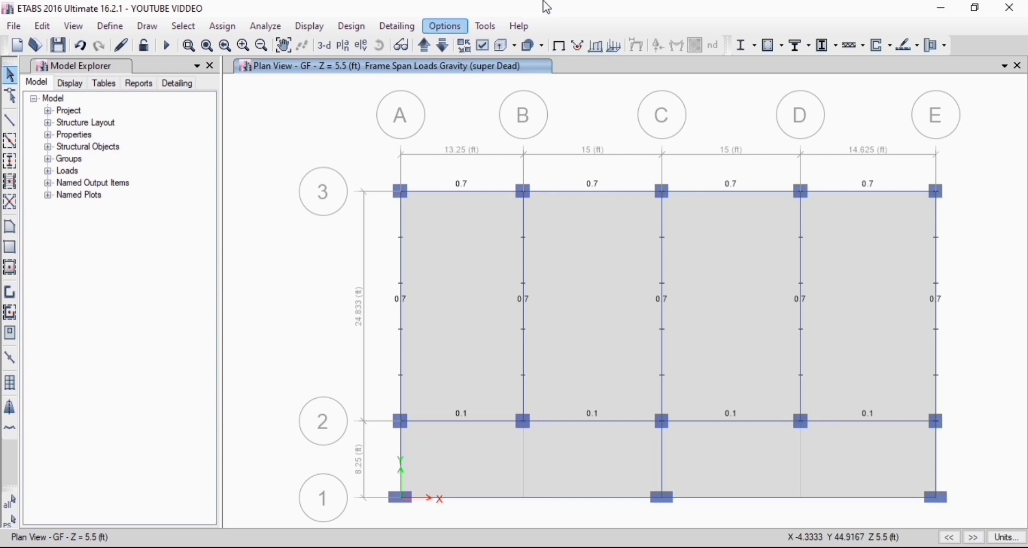
# Switch the plan view to the top of retaining wall story
pyautogui.click(345, 47)
pyautogui.click(142, 251)
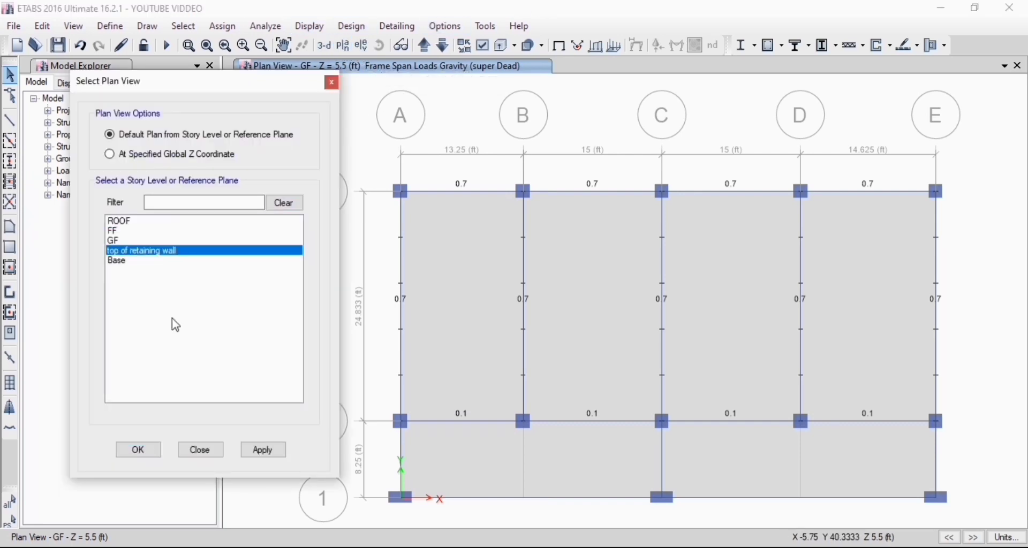
pyautogui.click(262, 451)
pyautogui.click(141, 452)
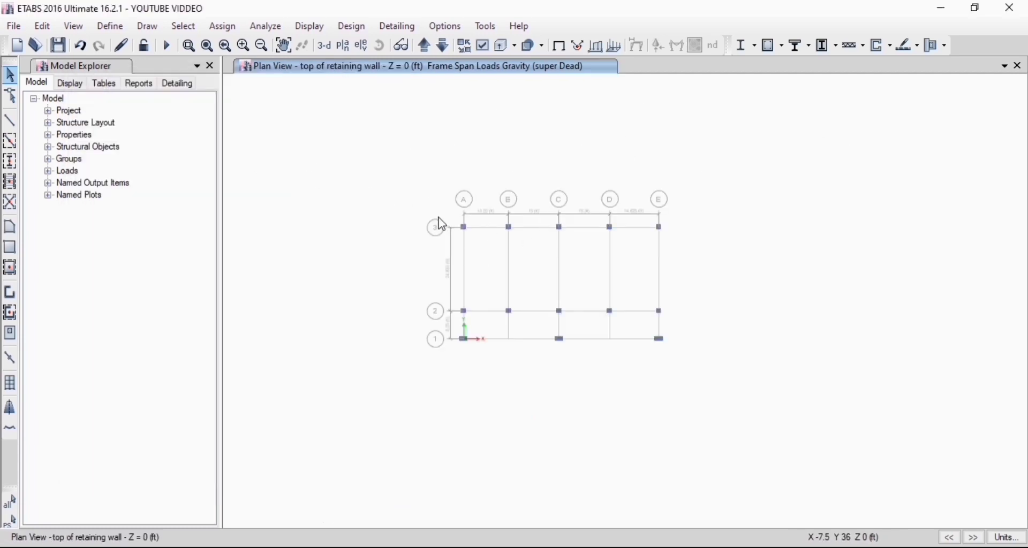
# Draw the RETAINING Wall 9" with the Draw Walls tool along grid line 3 from grid A to grid E
pyautogui.scroll(5, 441, 225)
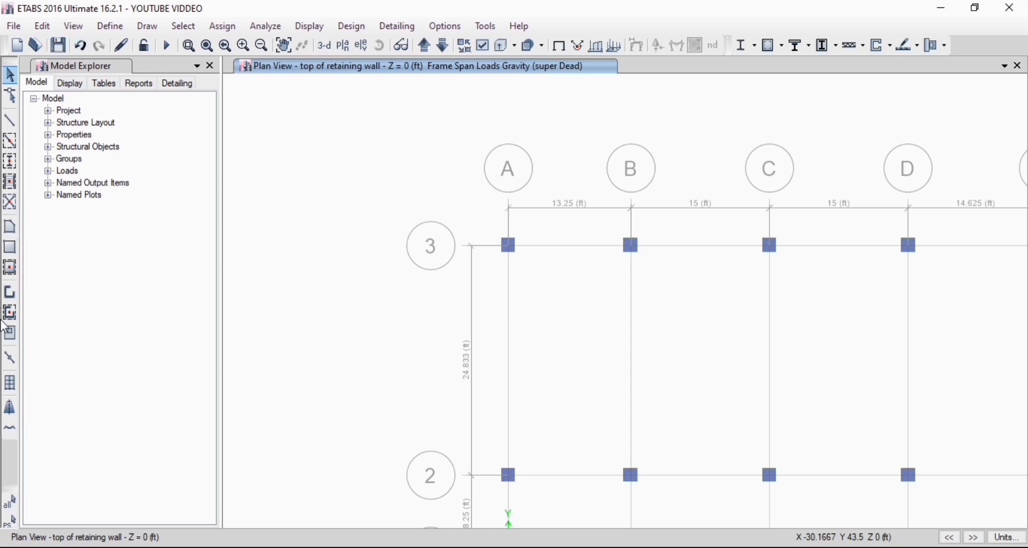
pyautogui.click(10, 293)
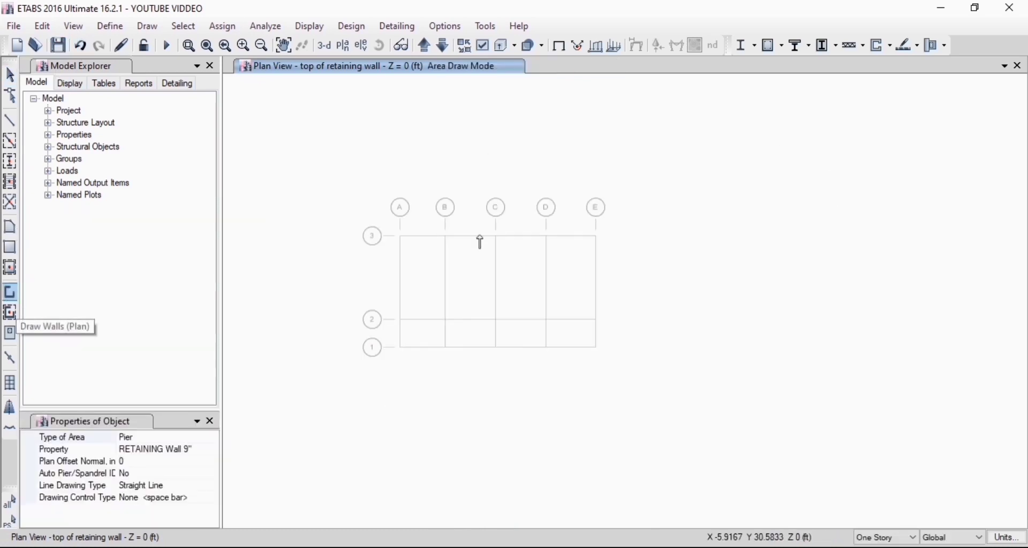
pyautogui.scroll(5, 478, 241)
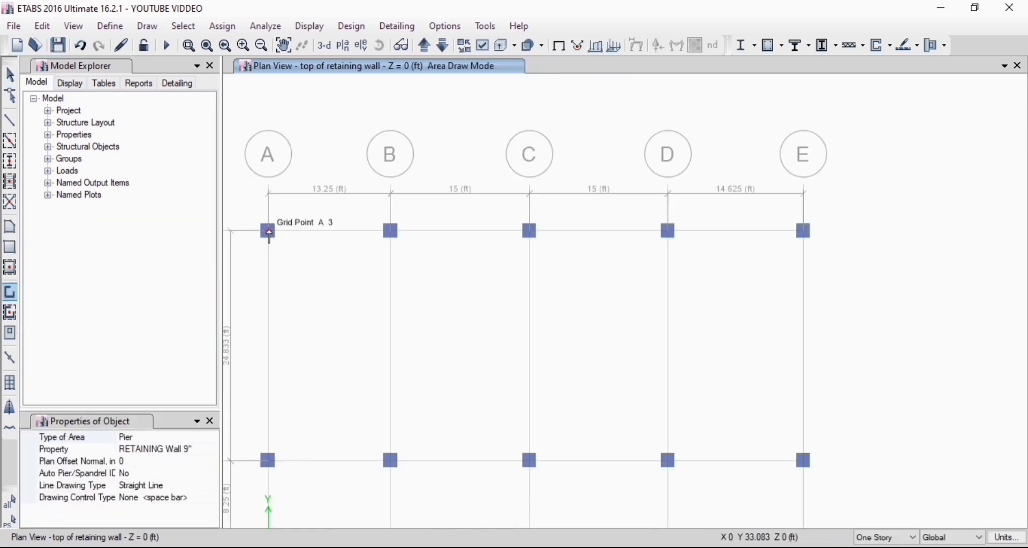
pyautogui.click(447, 233)
pyautogui.click(532, 225)
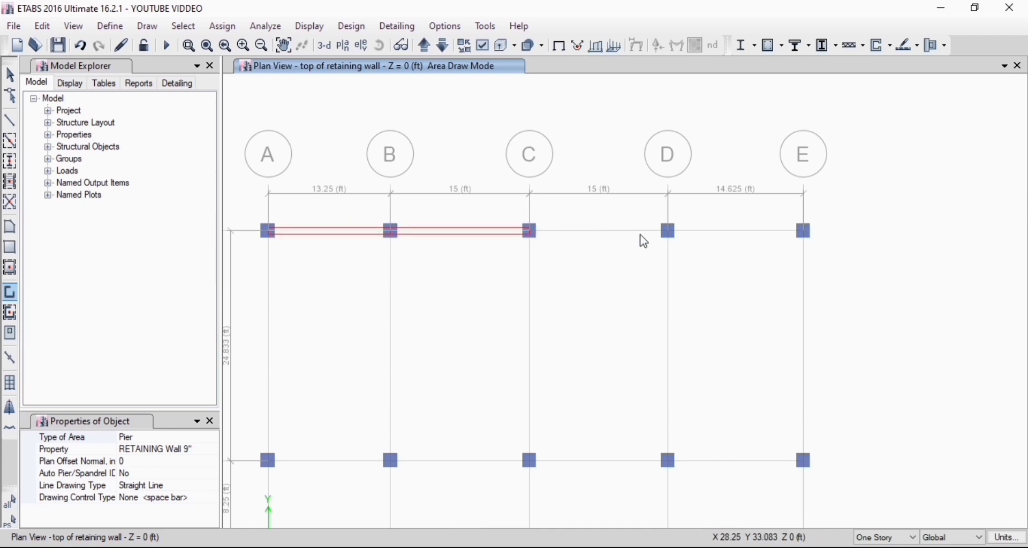
pyautogui.click(669, 231)
pyautogui.click(805, 232)
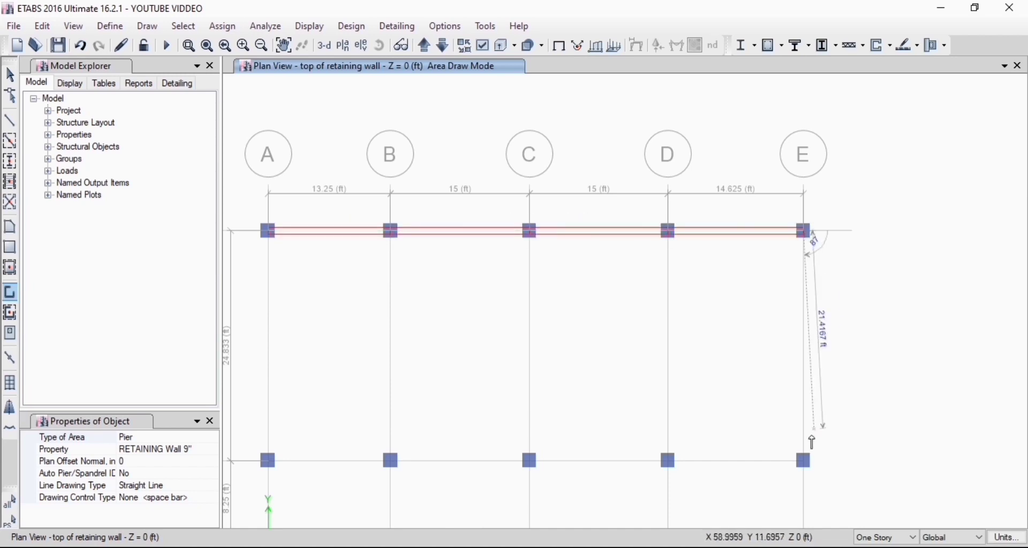
# Continue the 9" retaining wall along grid line E through grid line 2 to about 4.4 ft beyond grid line 1, and end the drawing
pyautogui.click(806, 462)
pyautogui.scroll(-4, 876, 268)
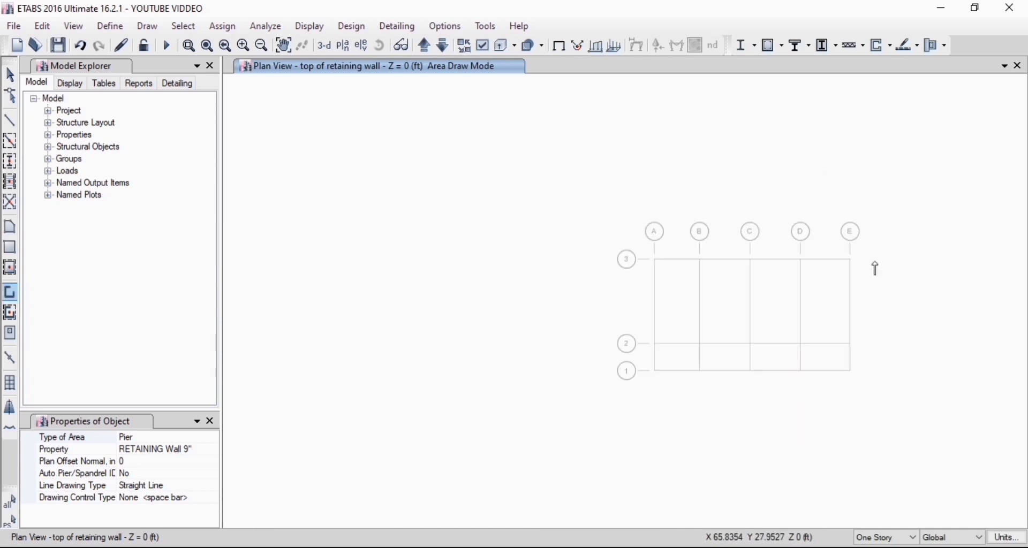
pyautogui.scroll(5, 853, 409)
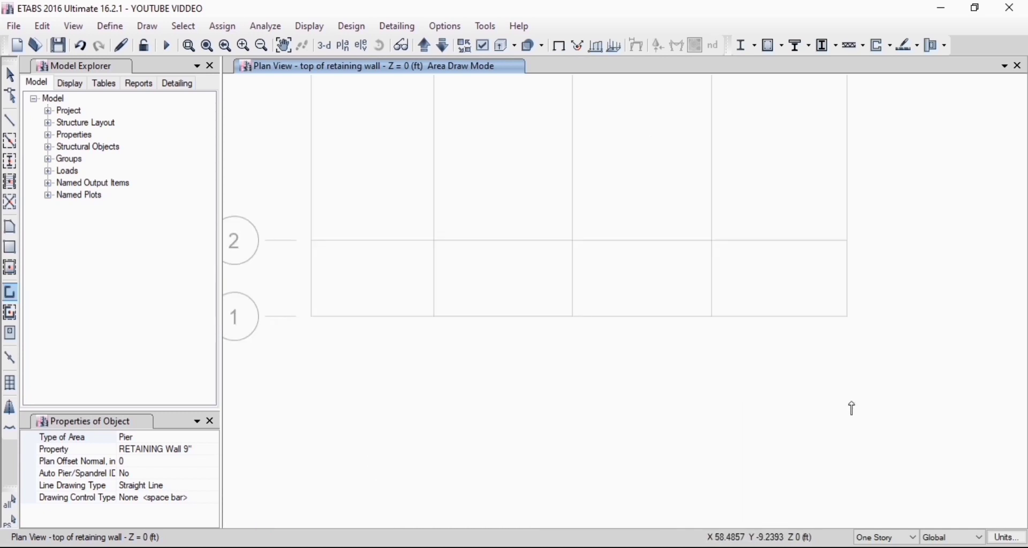
pyautogui.click(850, 358)
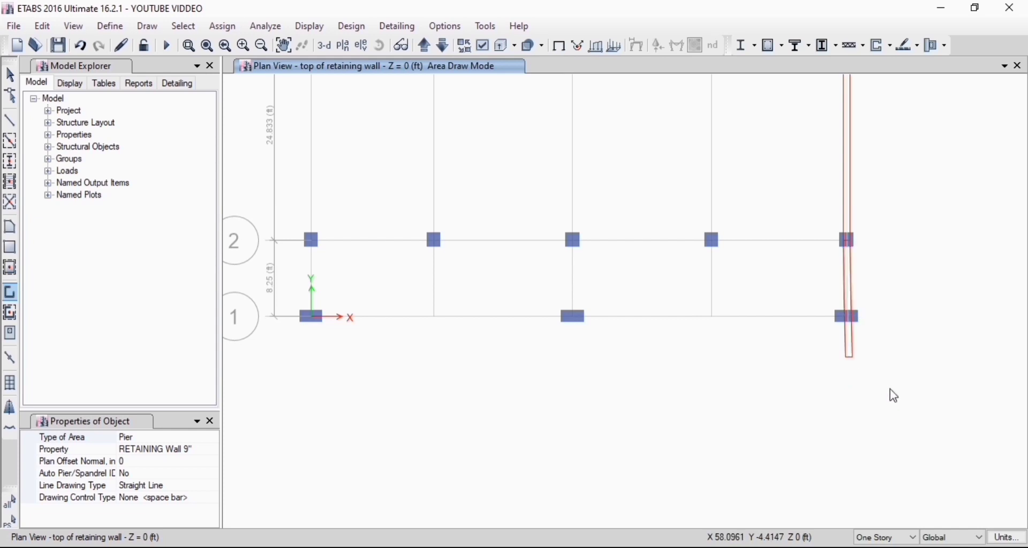
pyautogui.press('Escape')
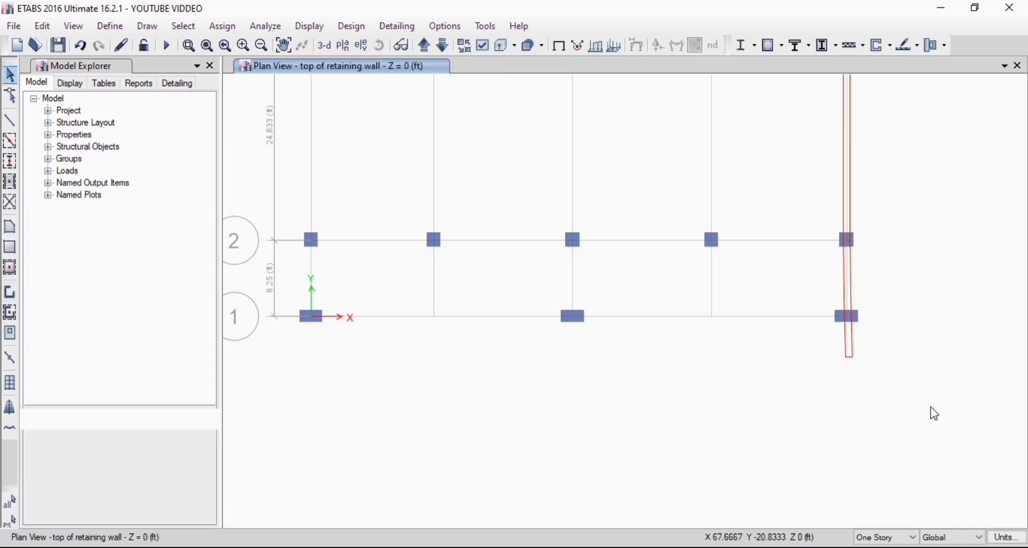
# Display the model in the 3-D view and examine the retaining walls along grid lines 3 and E
pyautogui.scroll(-3, 755, 294)
pyautogui.scroll(3, 722, 123)
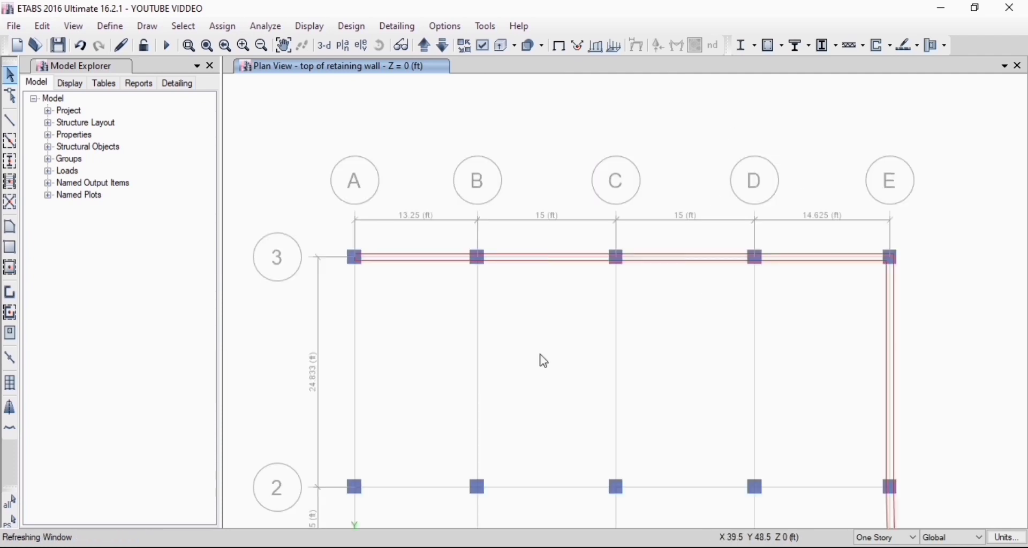
pyautogui.click(325, 46)
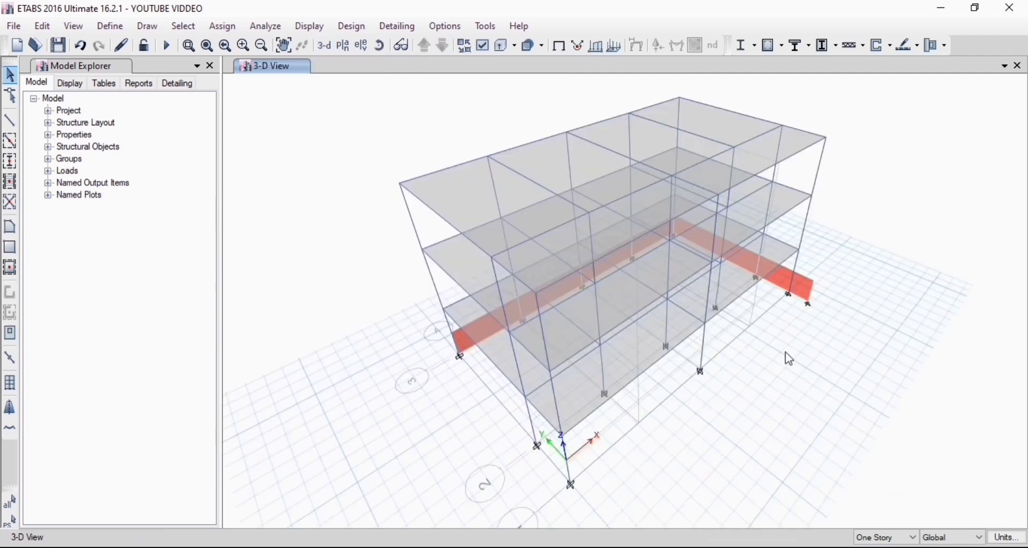
pyautogui.scroll(-3, 583, 348)
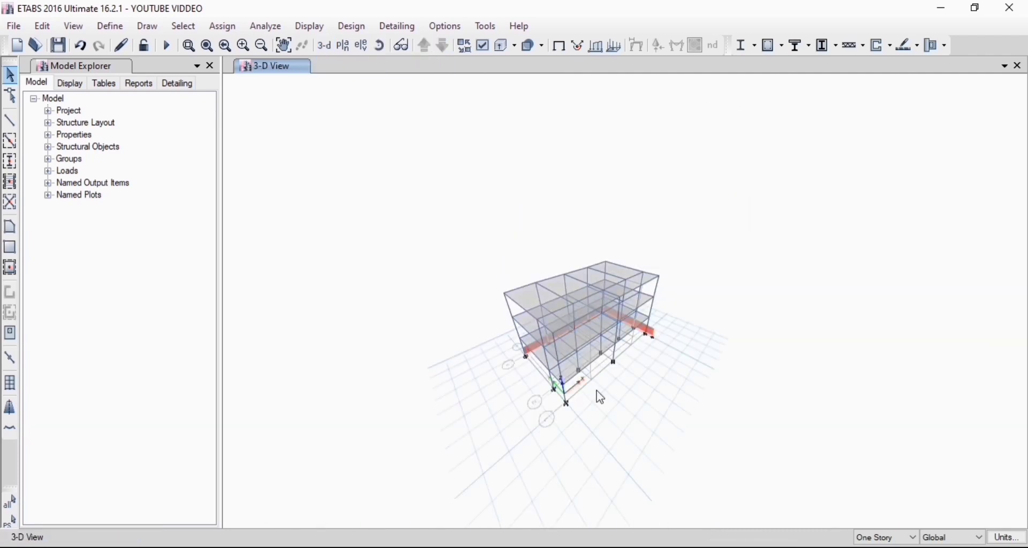
pyautogui.scroll(3, 543, 243)
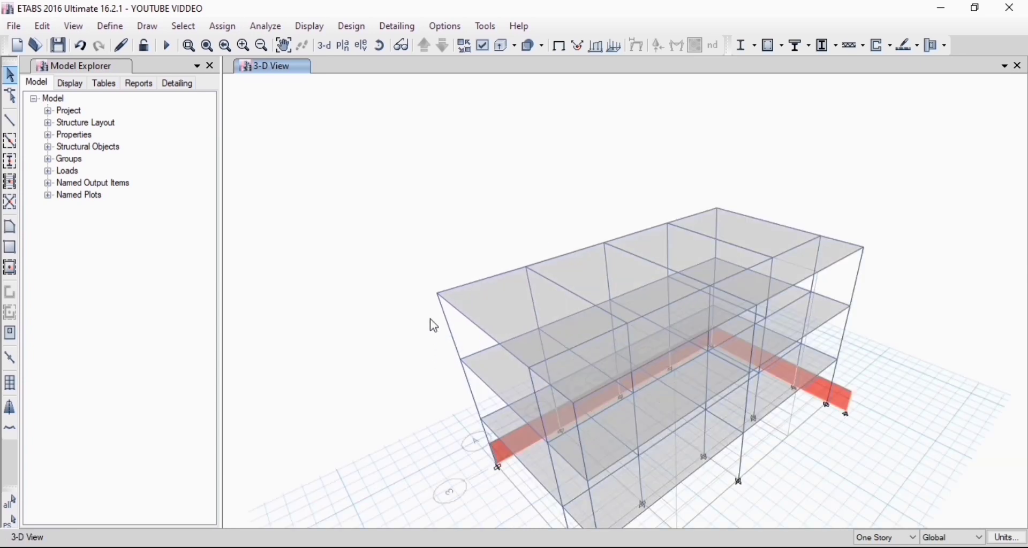
# Select the whole model and assign shell diaphragm D1 to it
pyautogui.click(223, 28)
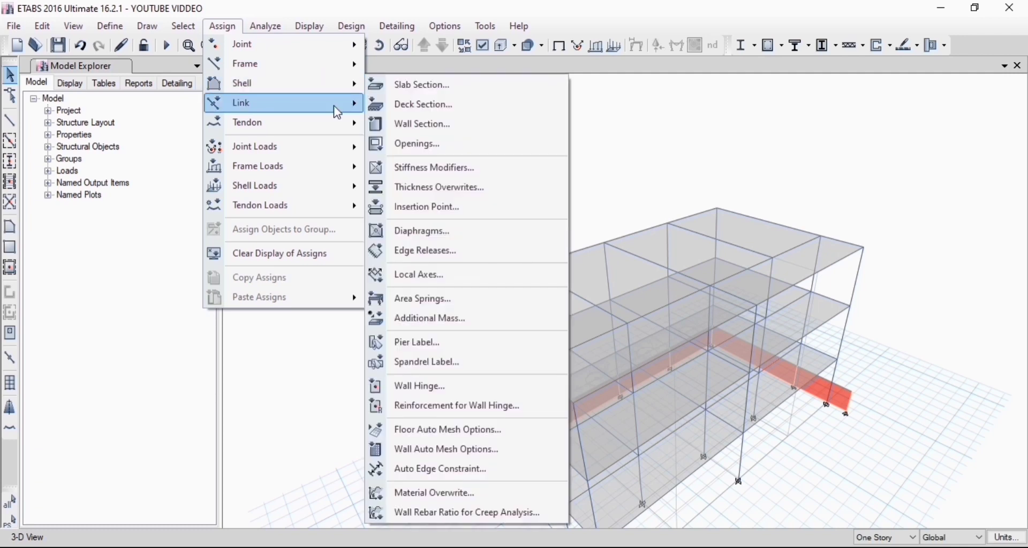
pyautogui.moveTo(298, 83)
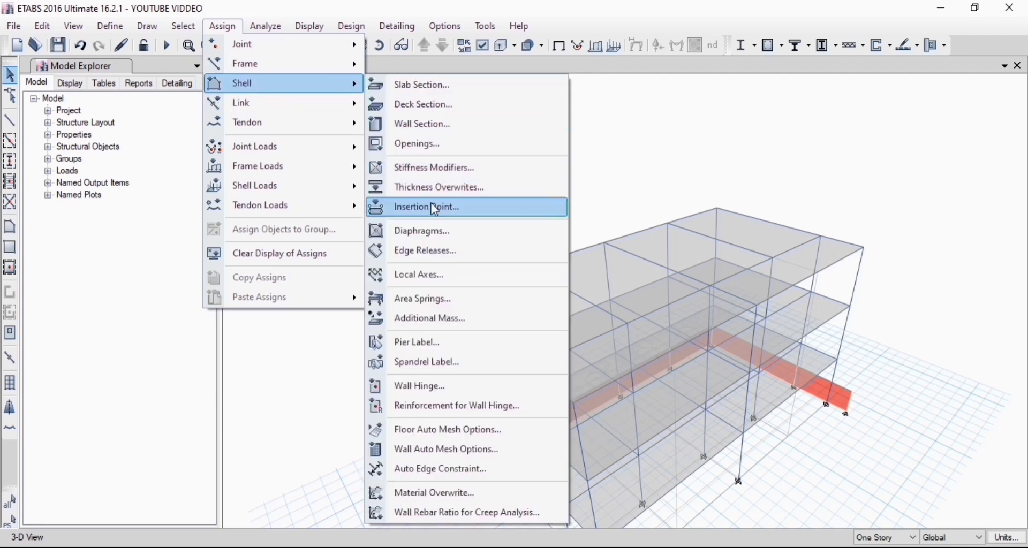
pyautogui.click(432, 231)
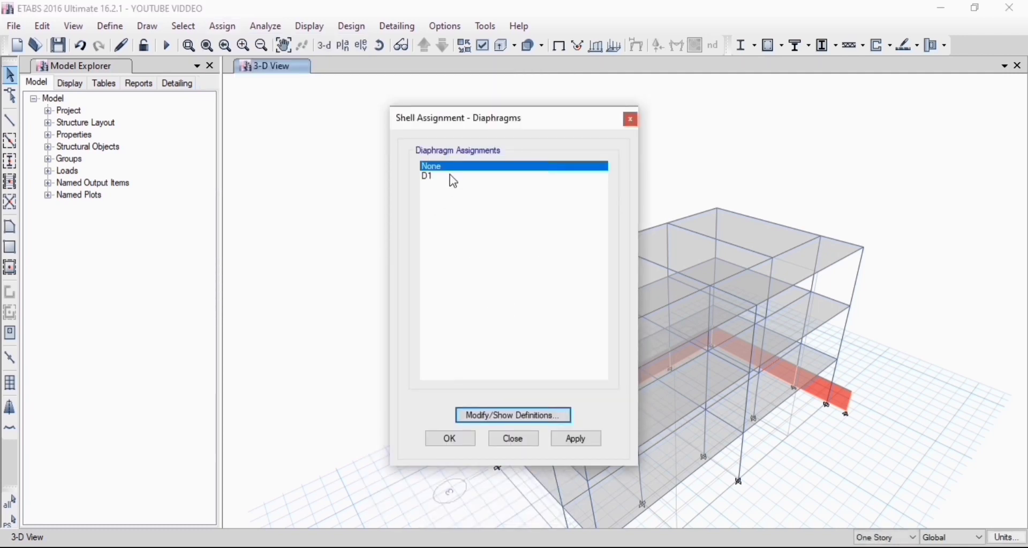
pyautogui.click(454, 178)
pyautogui.click(576, 440)
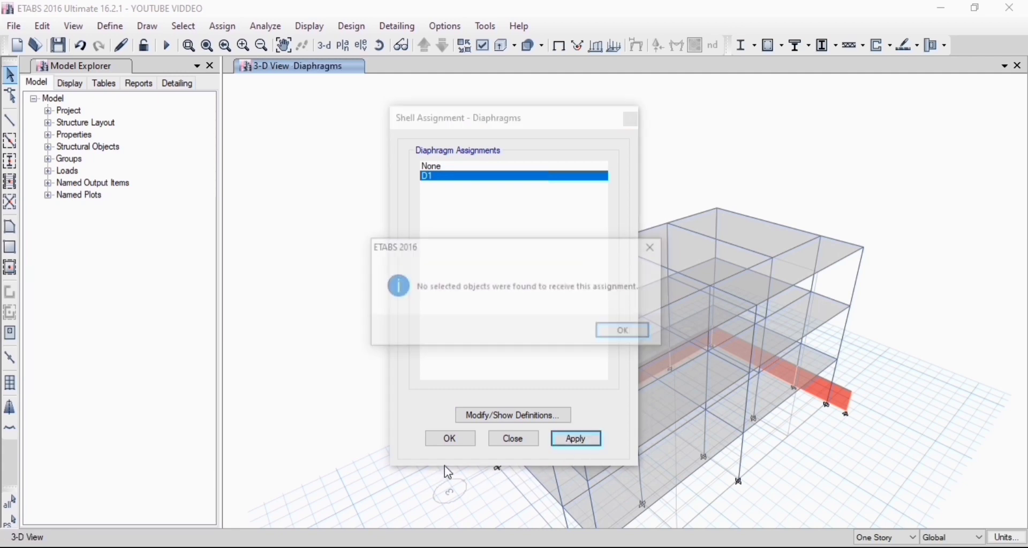
pyautogui.click(626, 329)
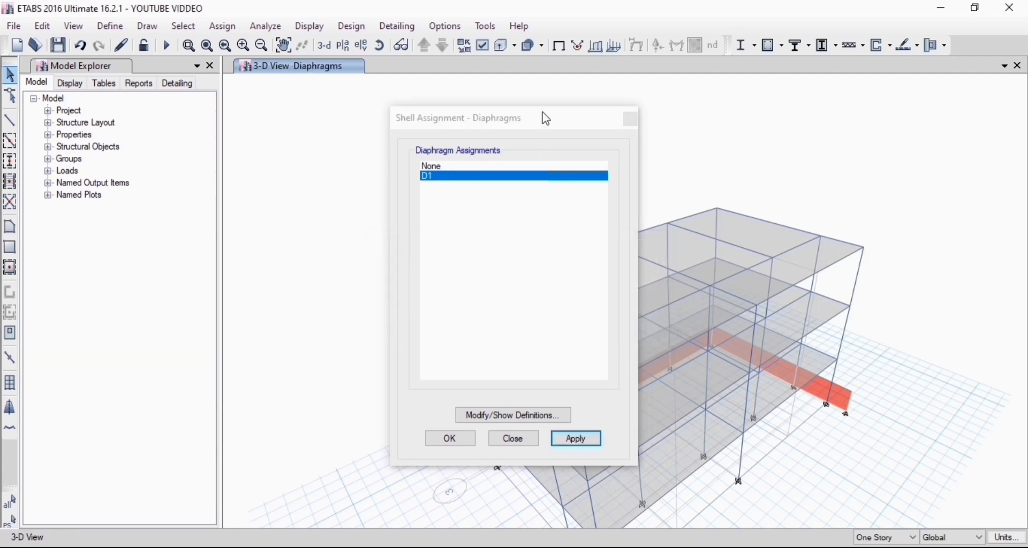
pyautogui.moveTo(544, 118); pyautogui.dragTo(250, 83)
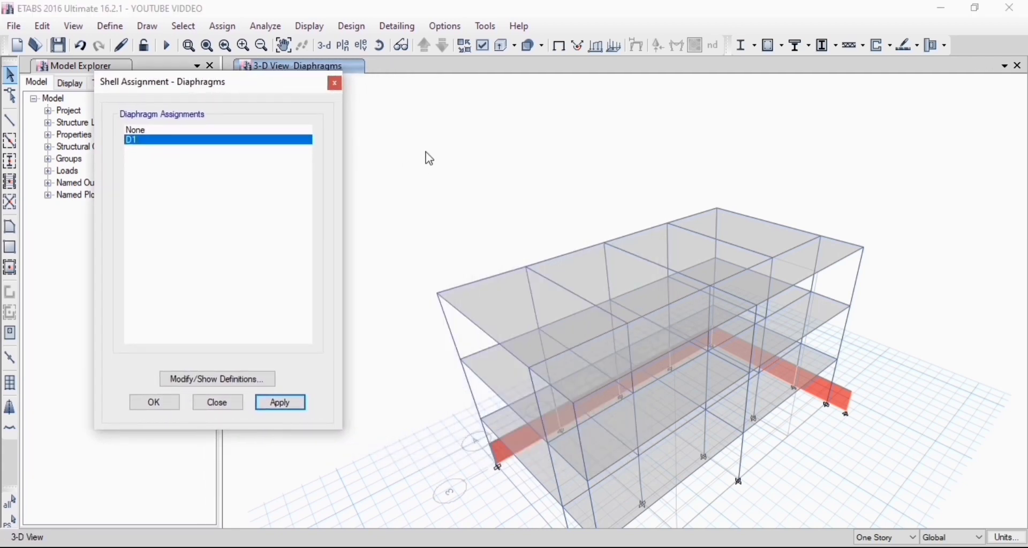
pyautogui.moveTo(371, 117); pyautogui.dragTo(1022, 528)
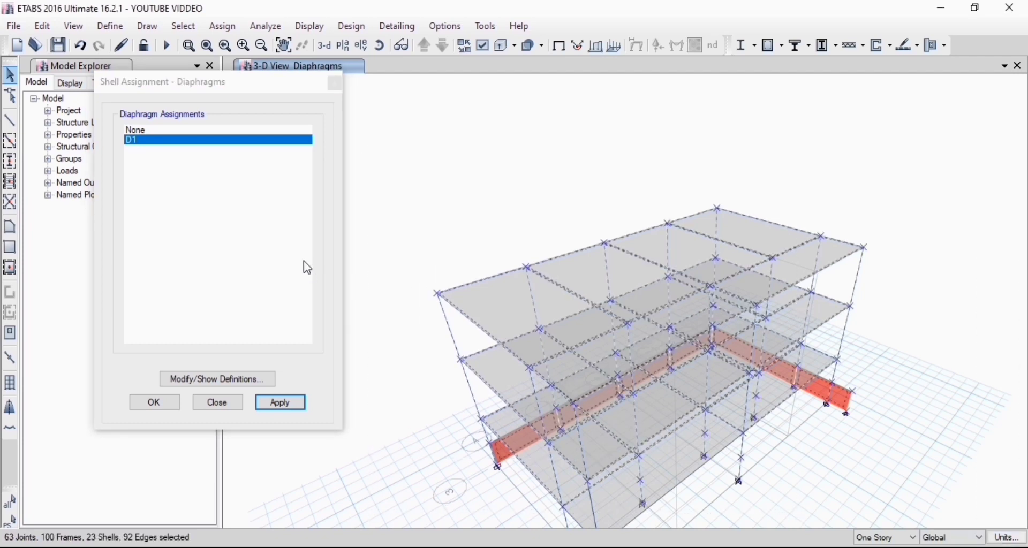
pyautogui.click(279, 401)
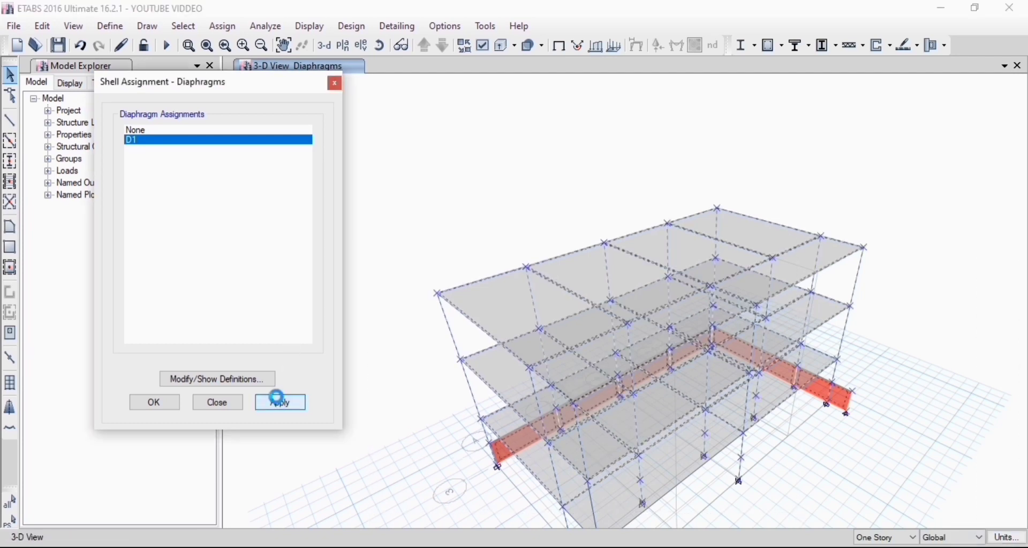
pyautogui.click(154, 402)
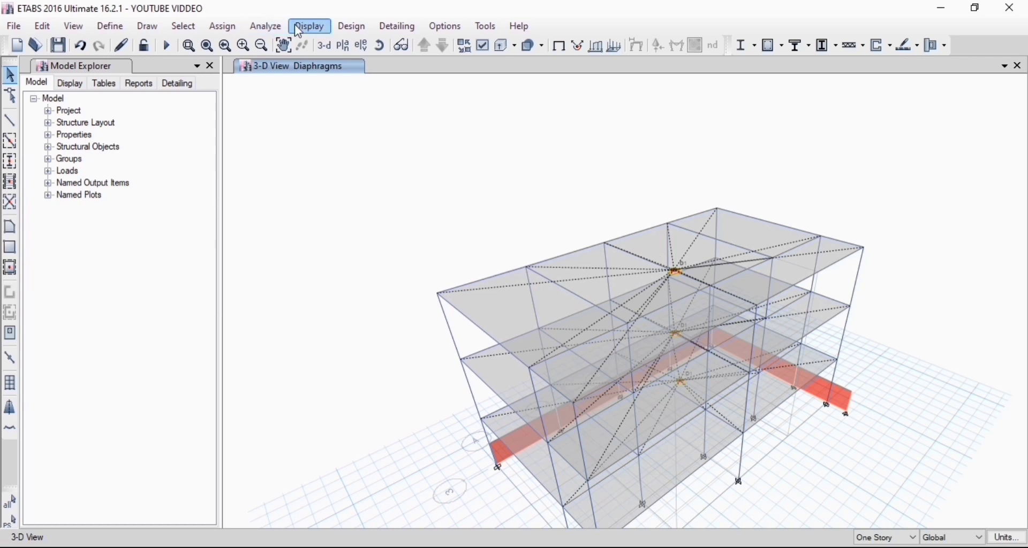
# Select all Floors in the model by object type
pyautogui.click(355, 30)
pyautogui.moveTo(270, 33)
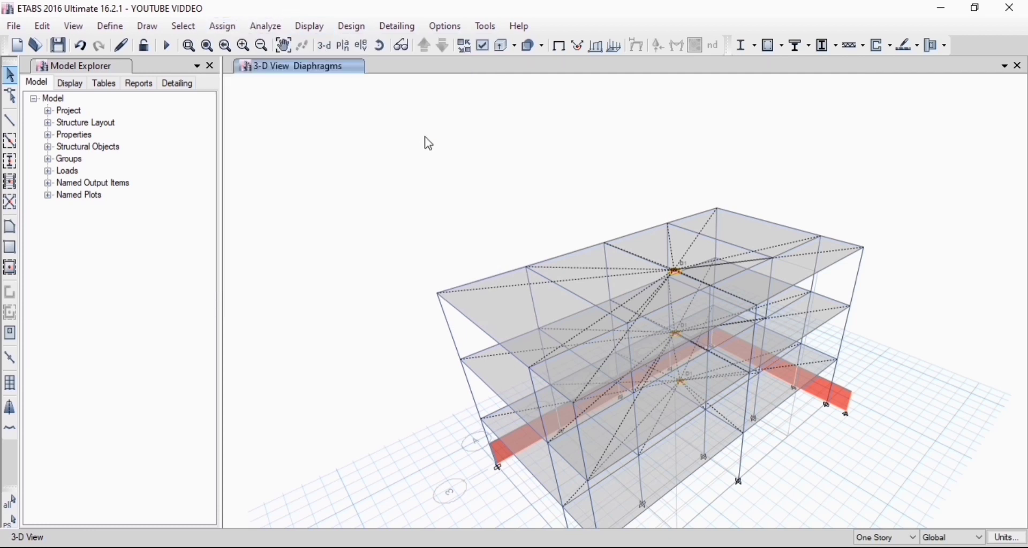
pyautogui.moveTo(192, 29)
pyautogui.moveTo(241, 45)
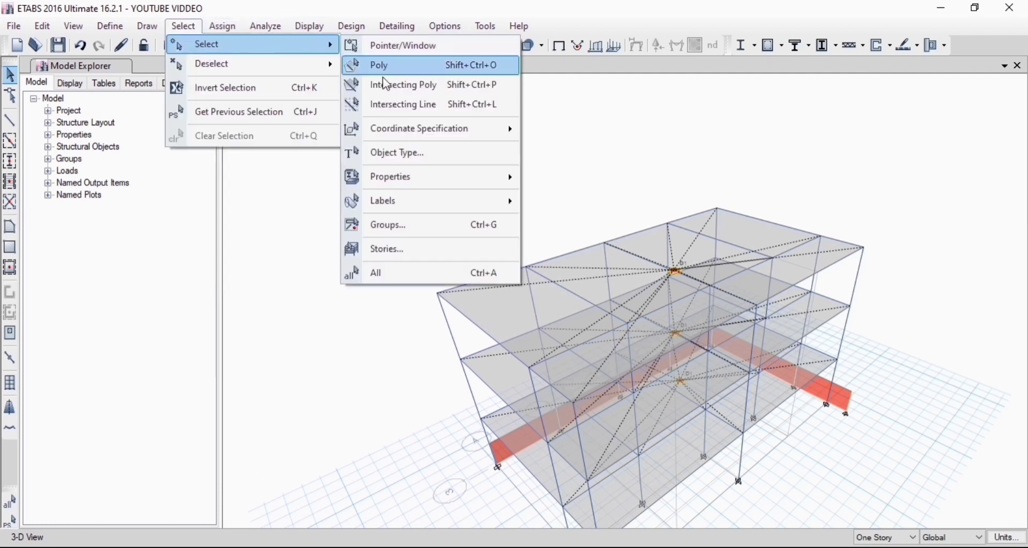
pyautogui.click(379, 151)
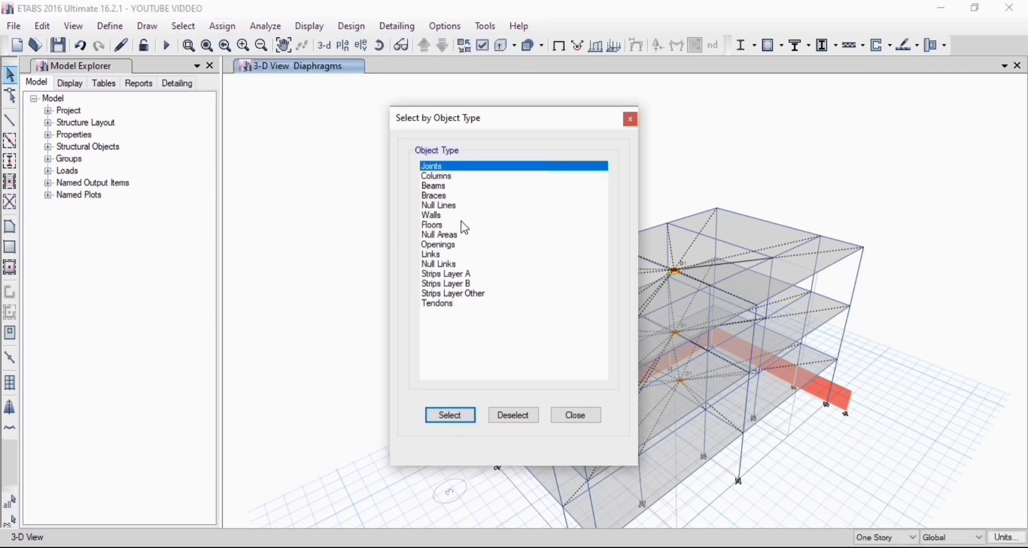
pyautogui.click(450, 226)
pyautogui.click(471, 416)
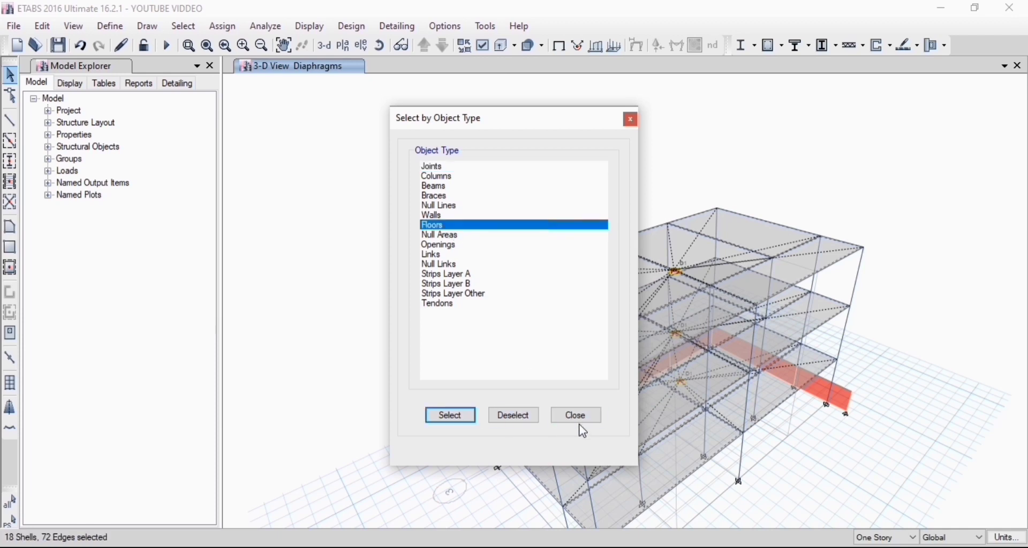
pyautogui.click(579, 417)
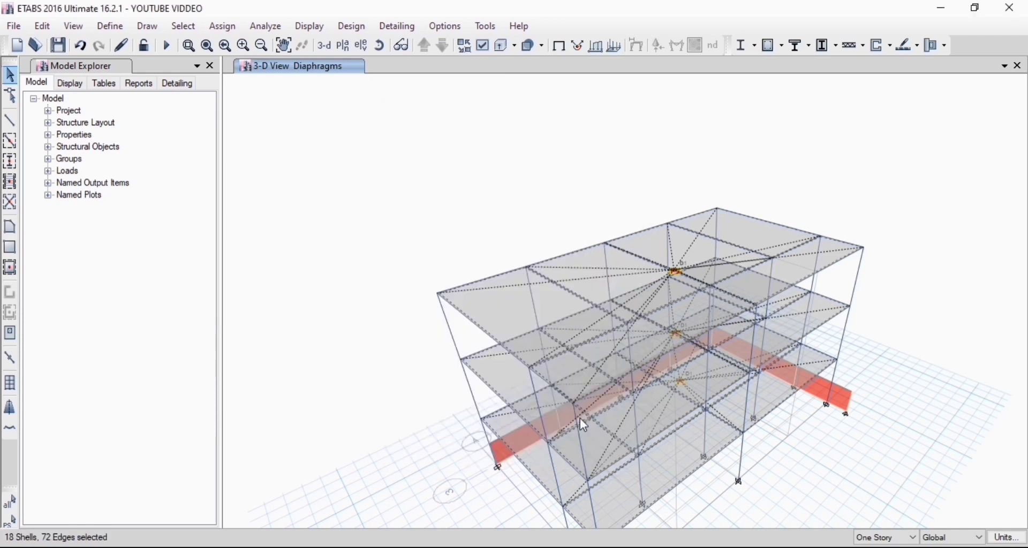
# Assign the Default floor auto mesh option, with restraints added on edges whose corners have restraints, to the selected floors
pyautogui.click(231, 31)
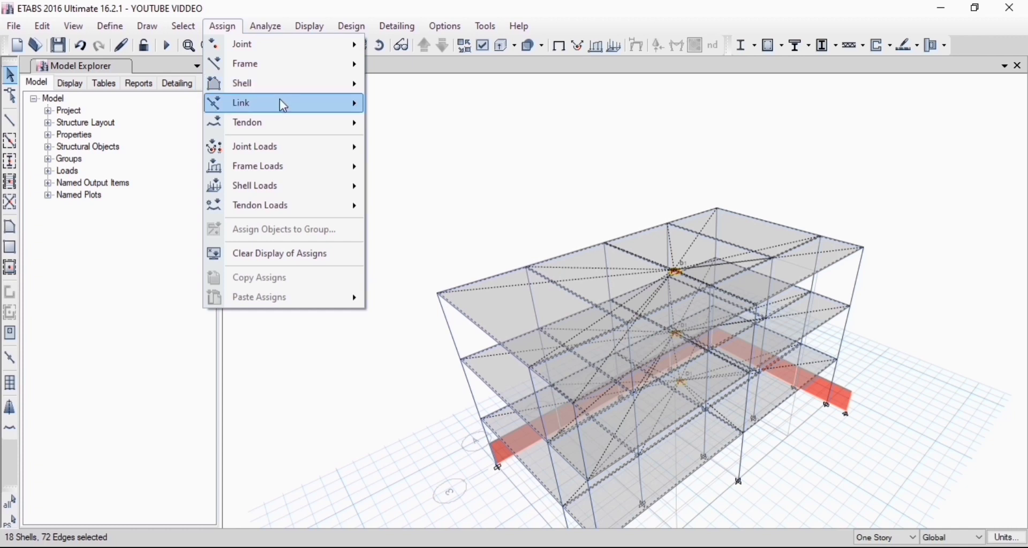
pyautogui.moveTo(286, 87)
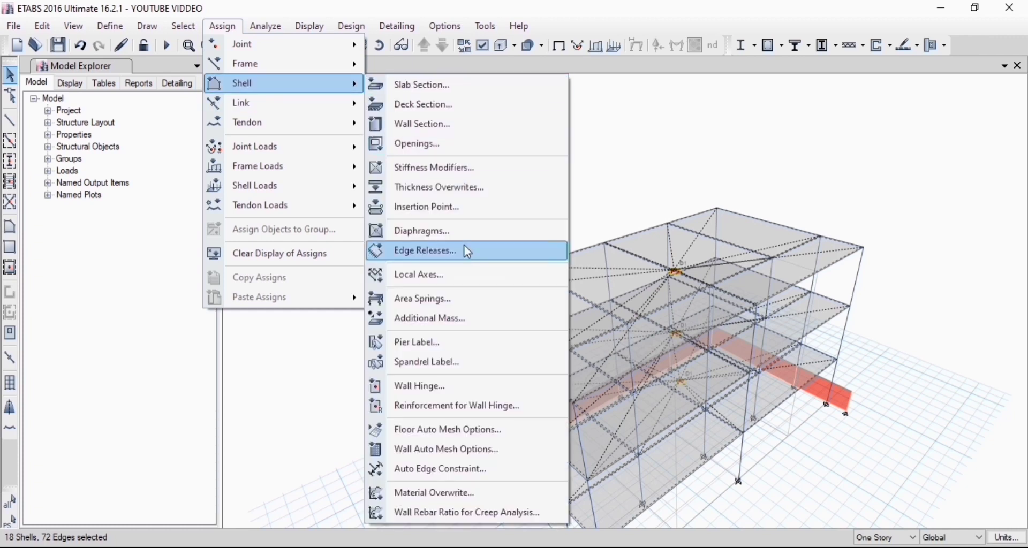
pyautogui.click(489, 435)
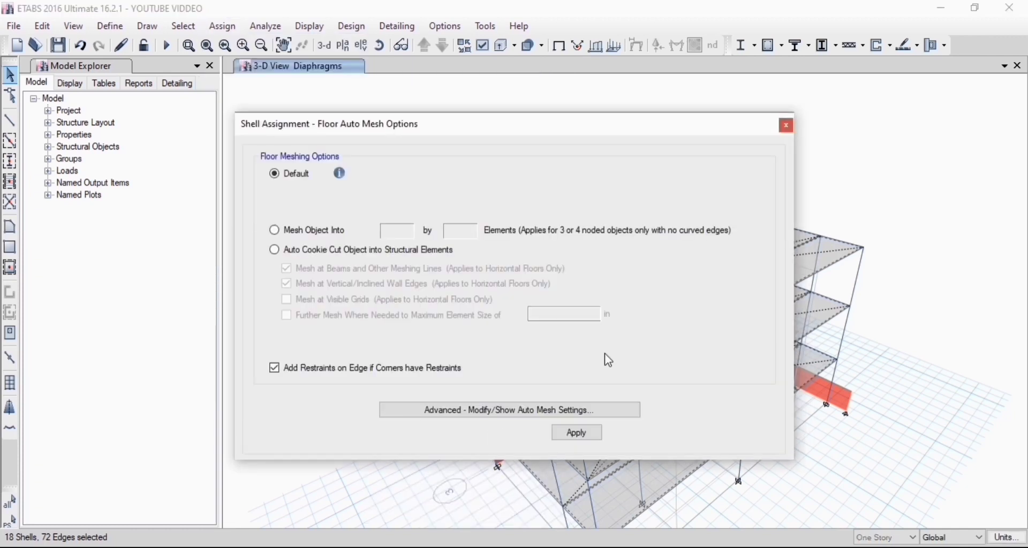
pyautogui.click(585, 434)
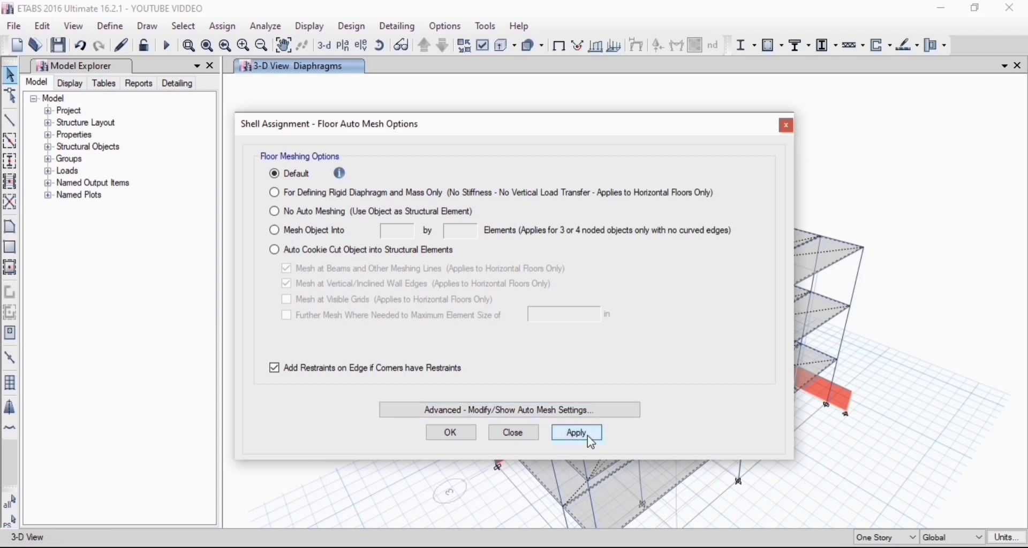
pyautogui.click(513, 434)
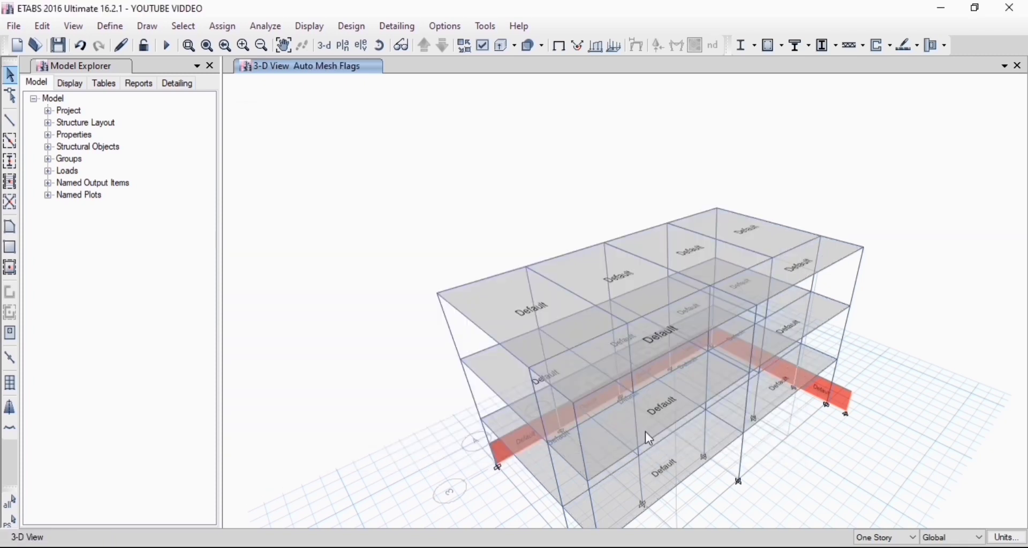
# Select all Columns, Beams and Braces in the model by object type
pyautogui.click(184, 27)
pyautogui.moveTo(254, 50)
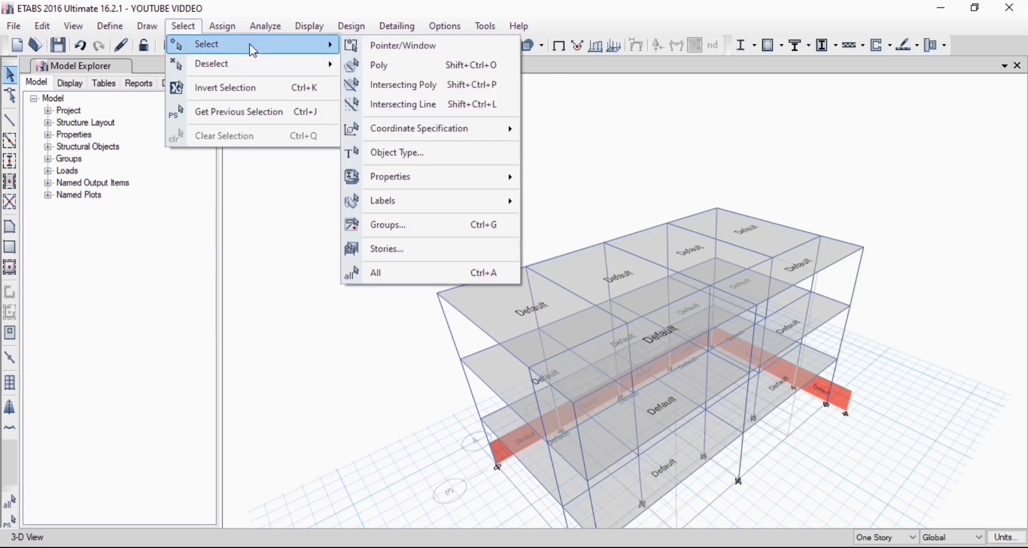
pyautogui.click(390, 153)
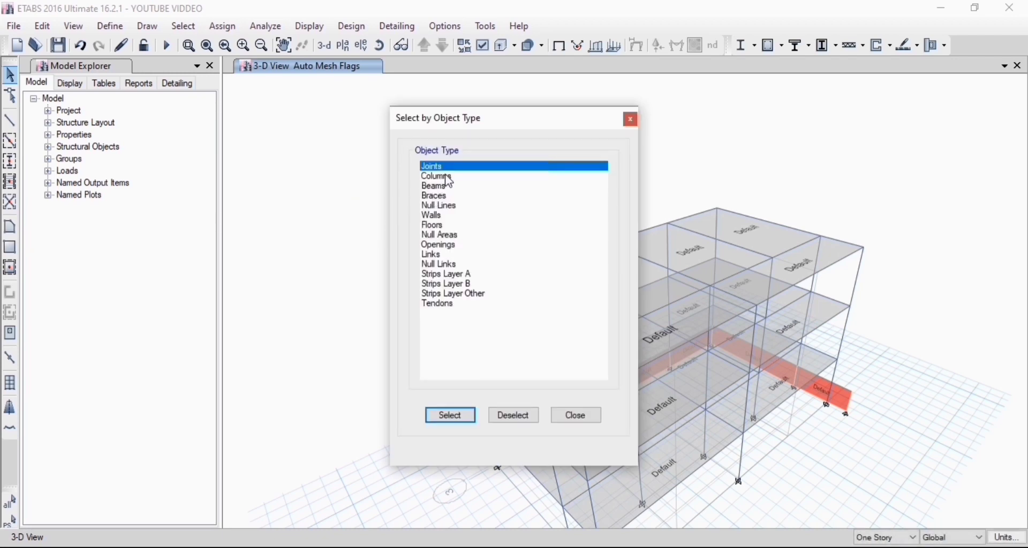
pyautogui.moveTo(448, 178); pyautogui.dragTo(448, 197)
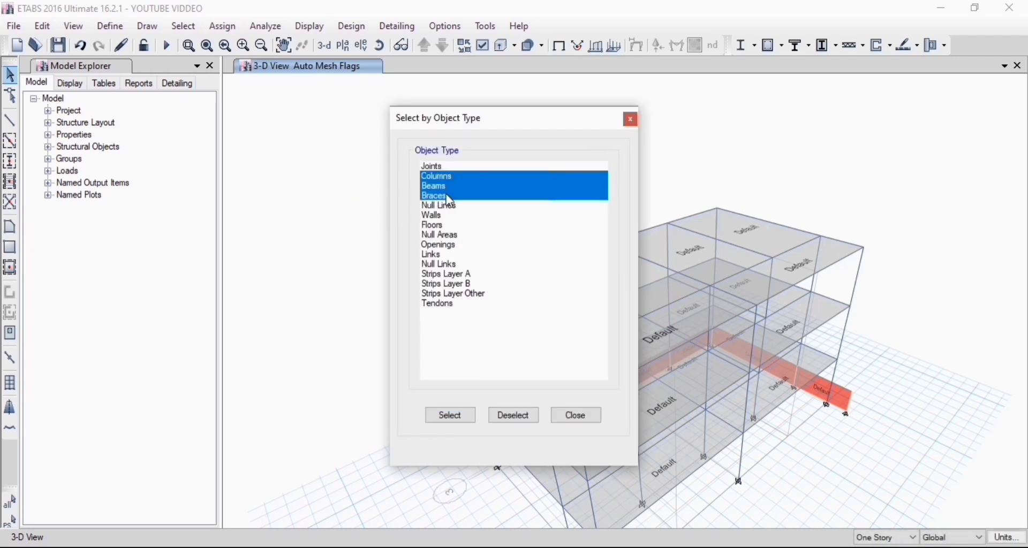
pyautogui.click(431, 419)
pyautogui.click(576, 417)
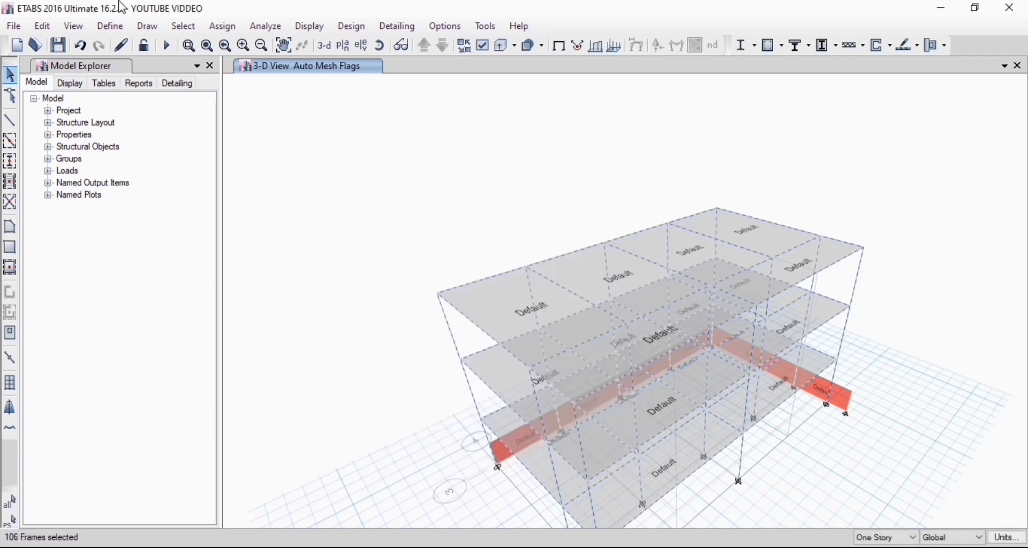
# Assign the frame auto mesh option Auto Mesh at Intermediate Joints and Intersecting Frames/Edges to the selected frames
pyautogui.click(223, 26)
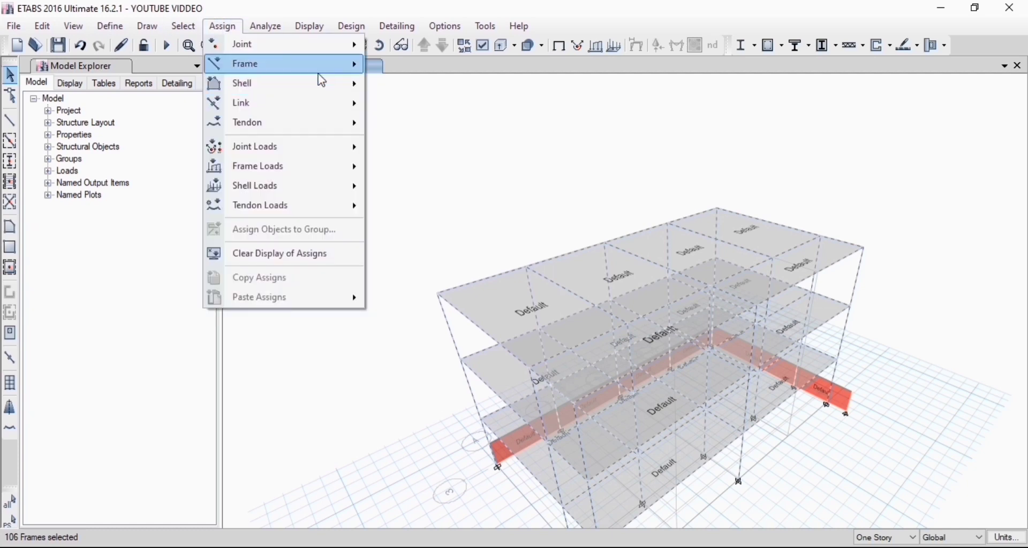
pyautogui.moveTo(324, 64)
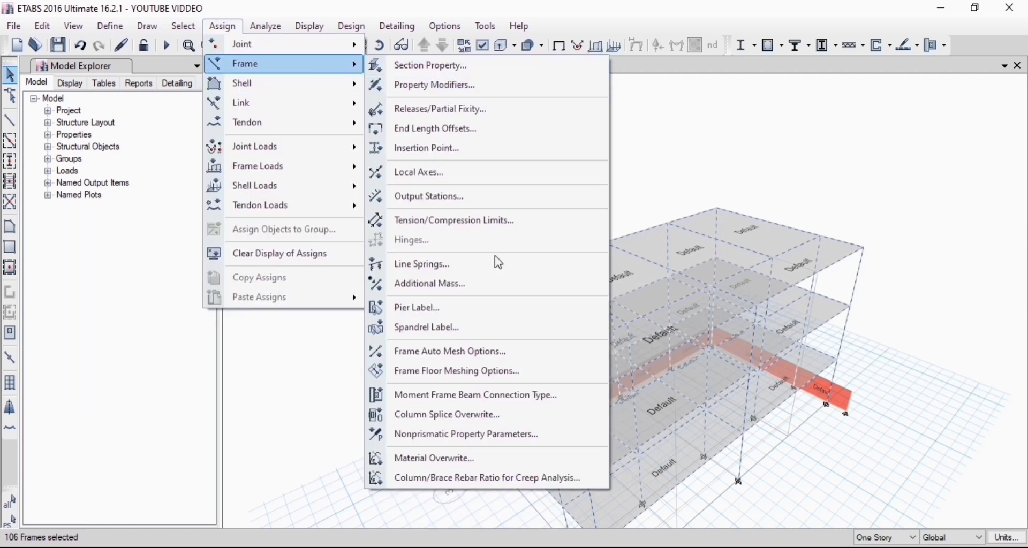
pyautogui.click(493, 353)
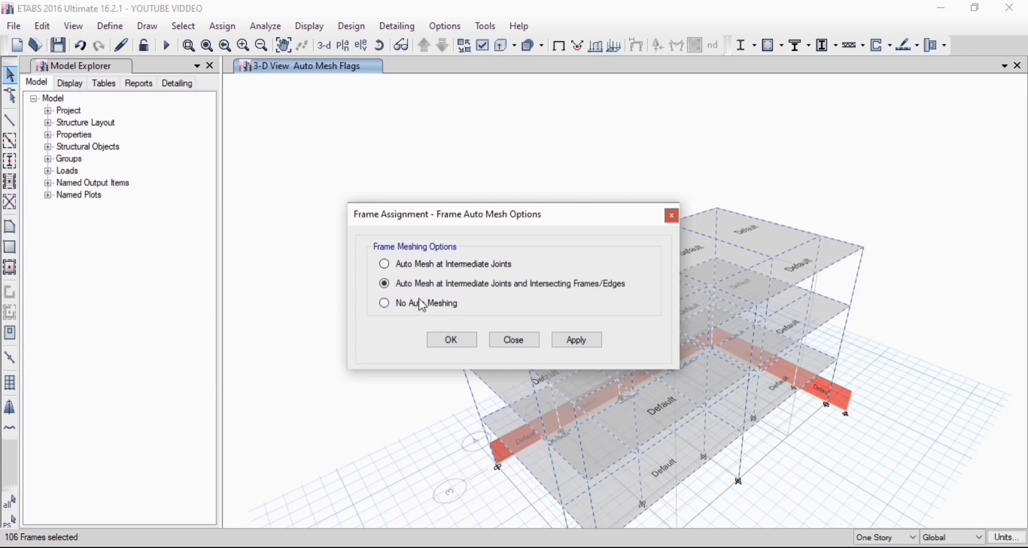
pyautogui.click(577, 341)
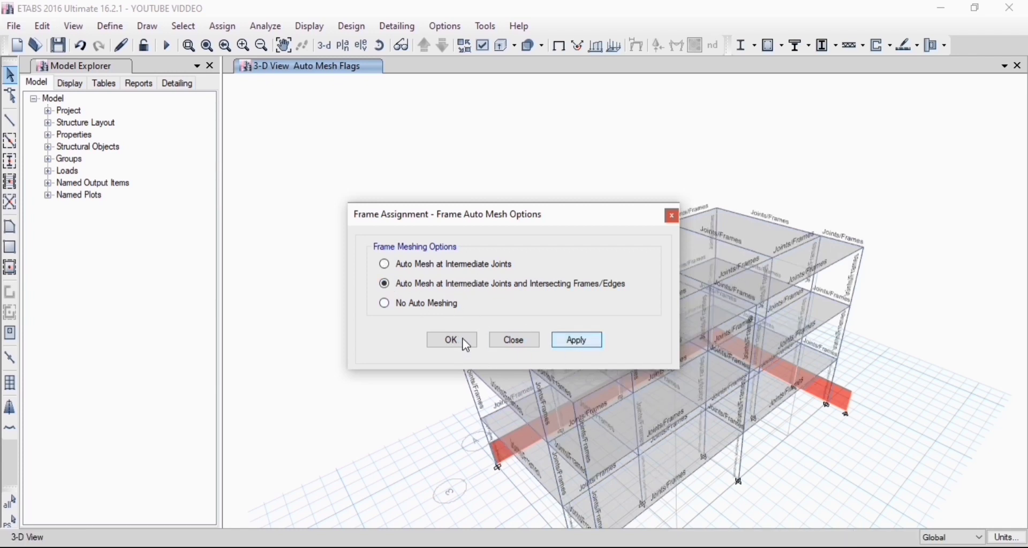
pyautogui.click(452, 341)
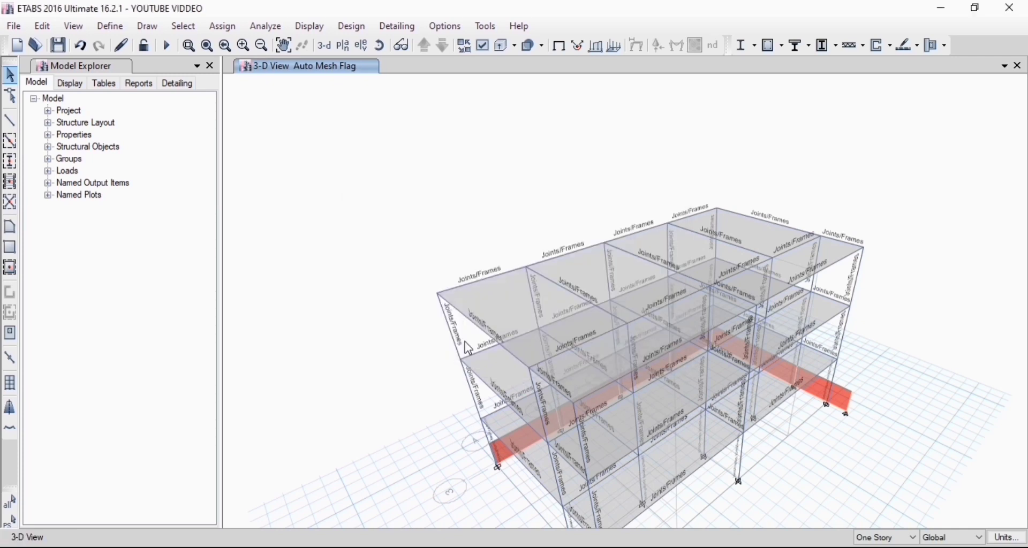
# Restore the previous frame selection and try to assign the Default floor auto mesh option with edge restraints to it
pyautogui.click(234, 27)
pyautogui.moveTo(183, 26)
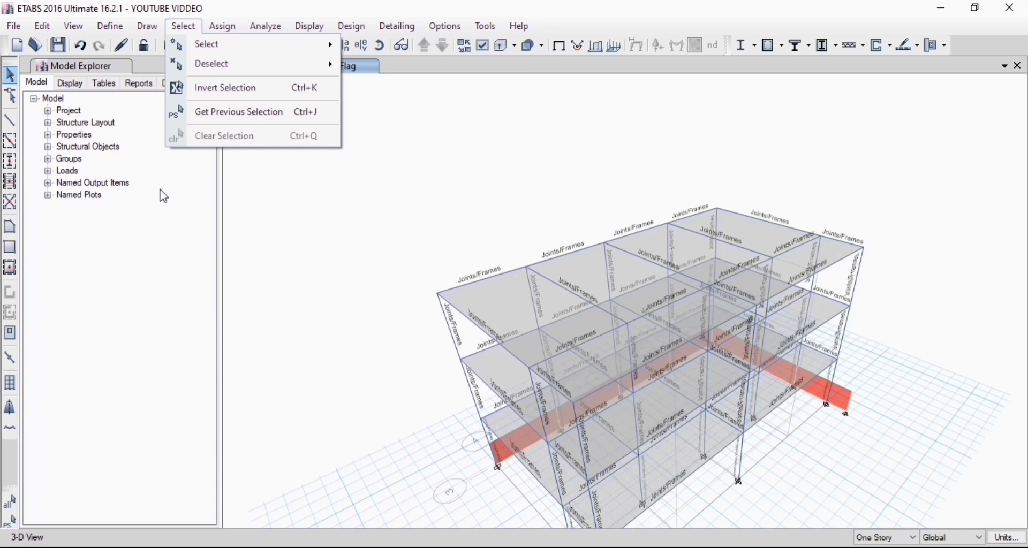
pyautogui.click(223, 403)
pyautogui.click(9, 519)
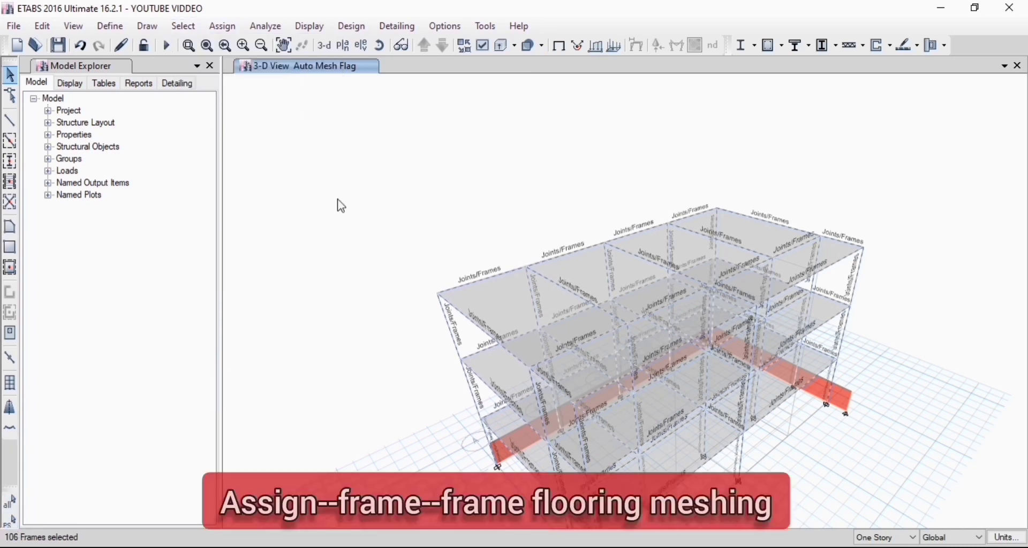
pyautogui.click(234, 27)
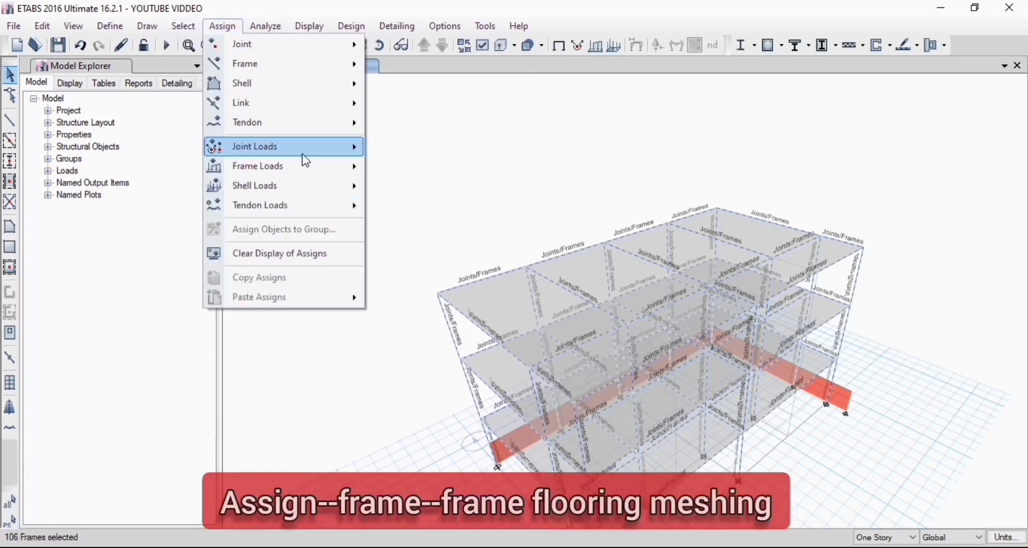
pyautogui.moveTo(324, 96)
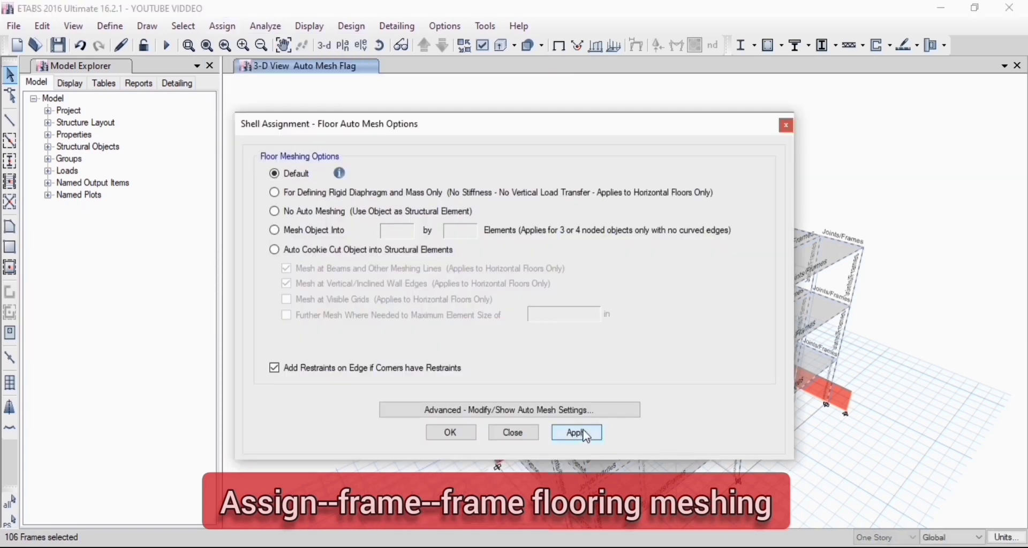
pyautogui.click(582, 435)
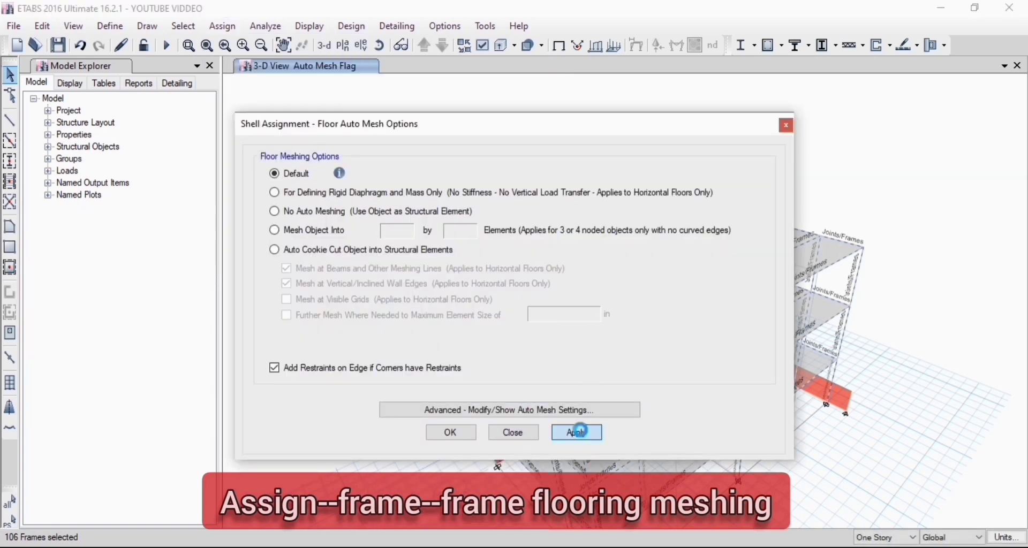
pyautogui.click(456, 435)
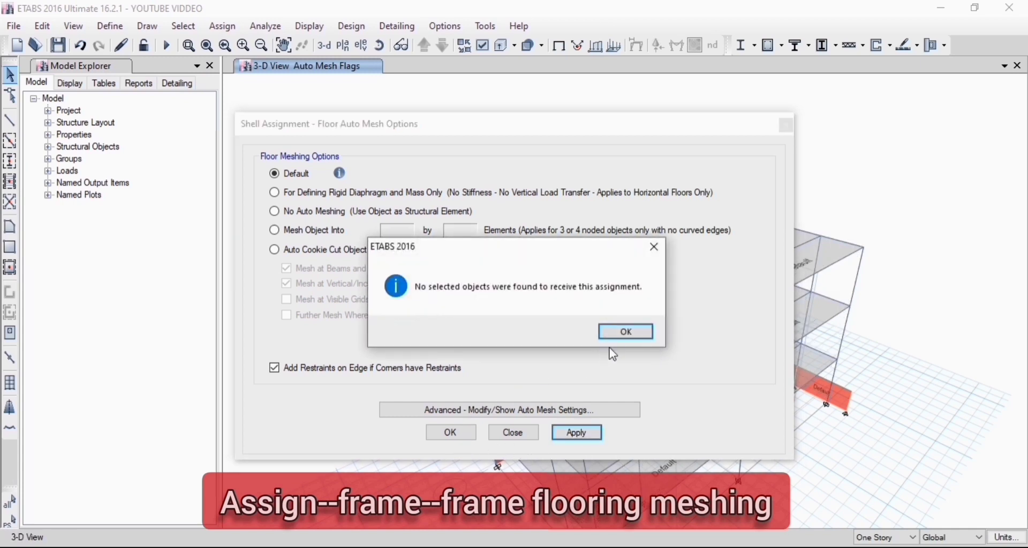
pyautogui.click(622, 338)
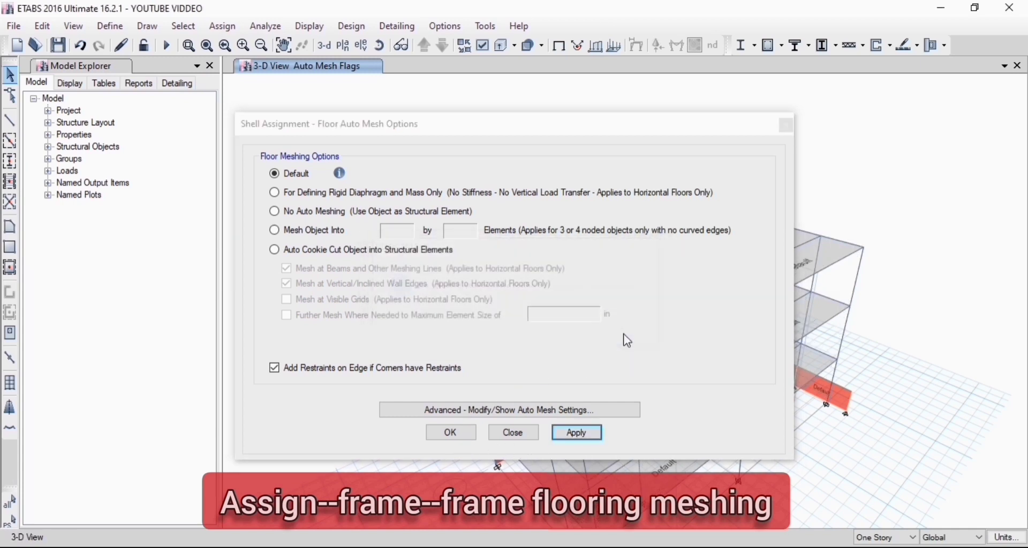
pyautogui.click(449, 431)
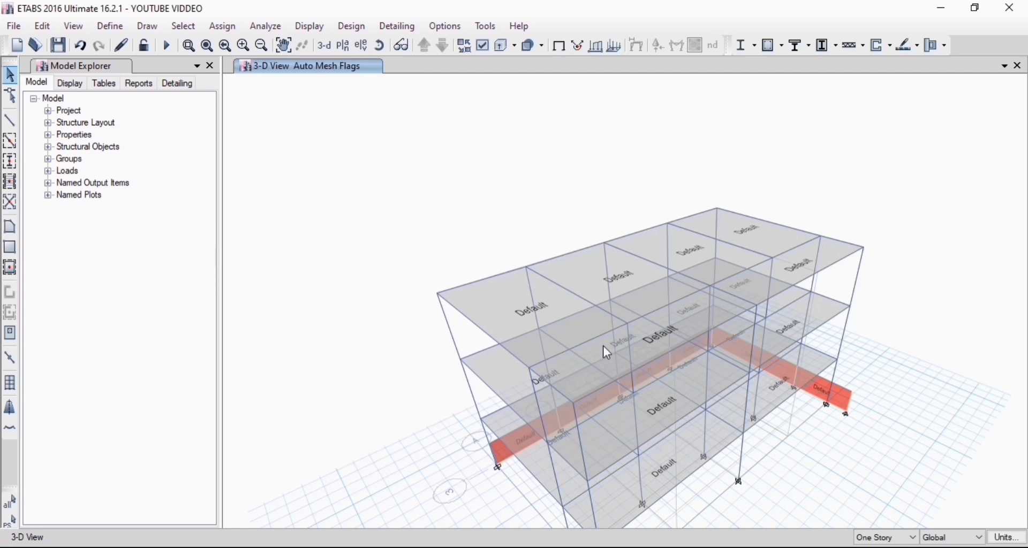
# Run the analysis and start the concrete frame design check of the model
pyautogui.click(166, 46)
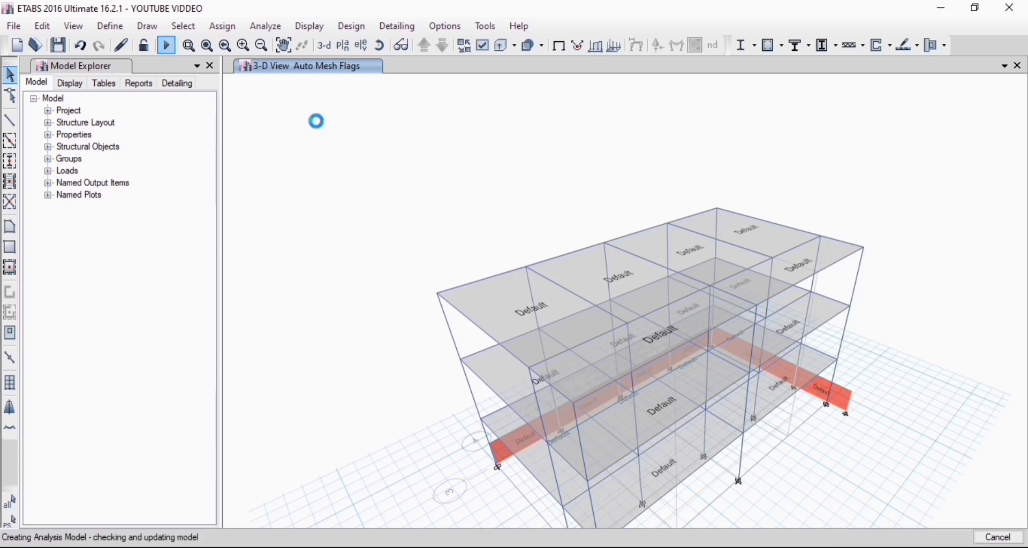
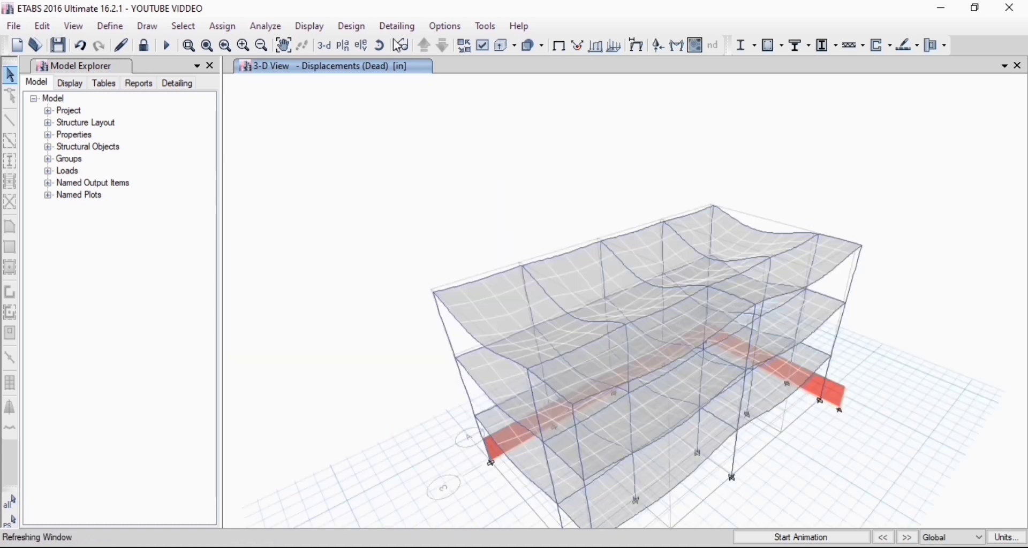
pyautogui.click(361, 27)
pyautogui.moveTo(399, 69)
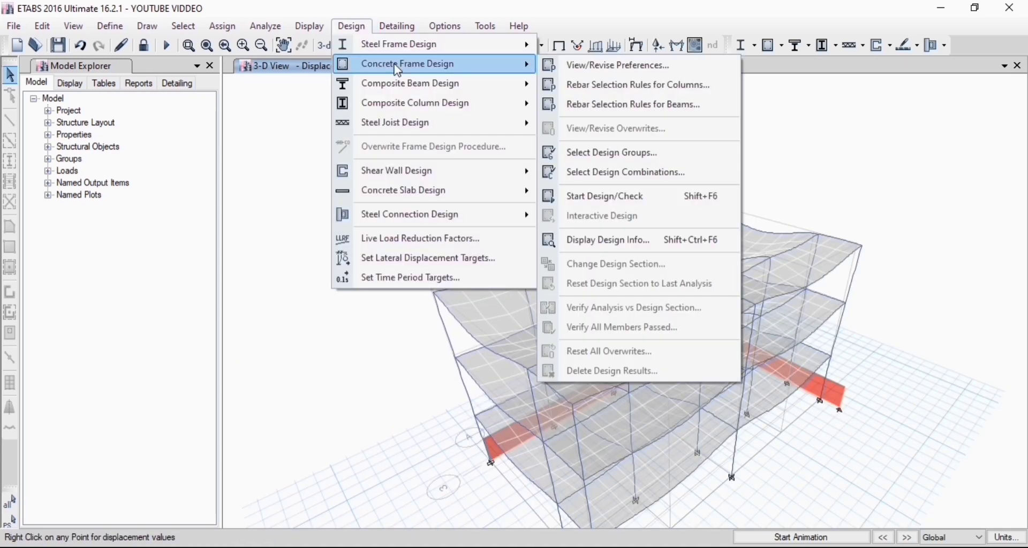
pyautogui.click(641, 194)
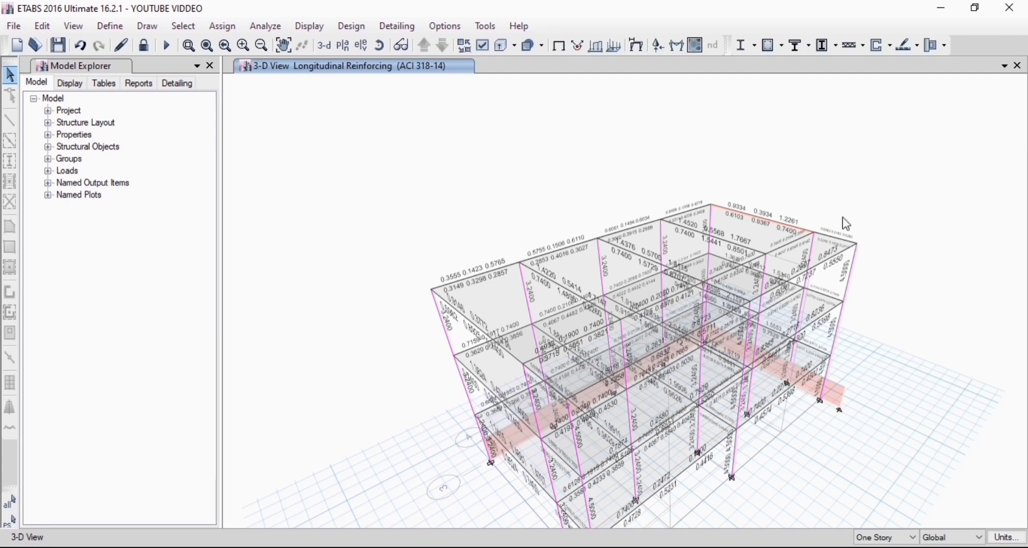
# Unlock the model after viewing the longitudinal reinforcing around the red roof beam
pyautogui.scroll(5, 784, 231)
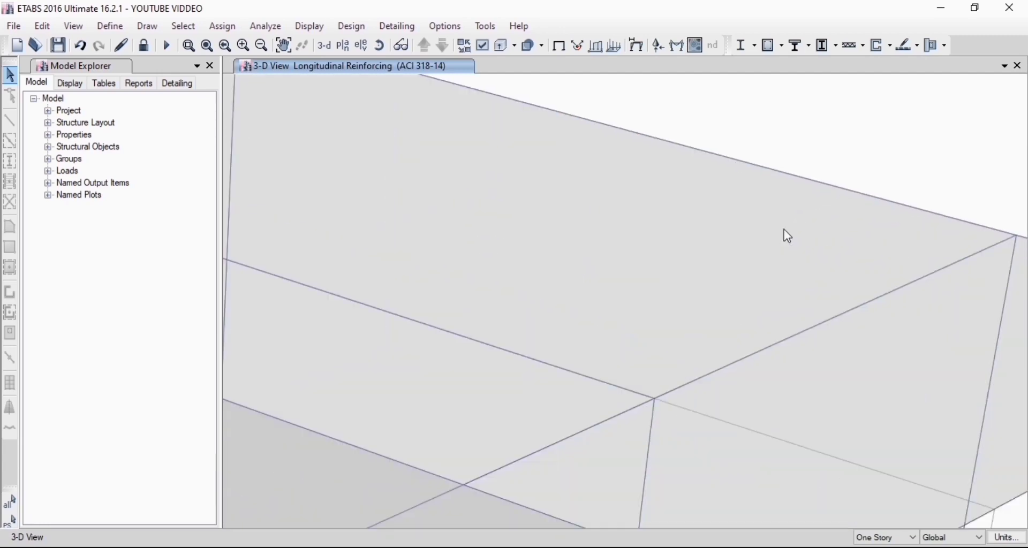
pyautogui.scroll(-4, 728, 173)
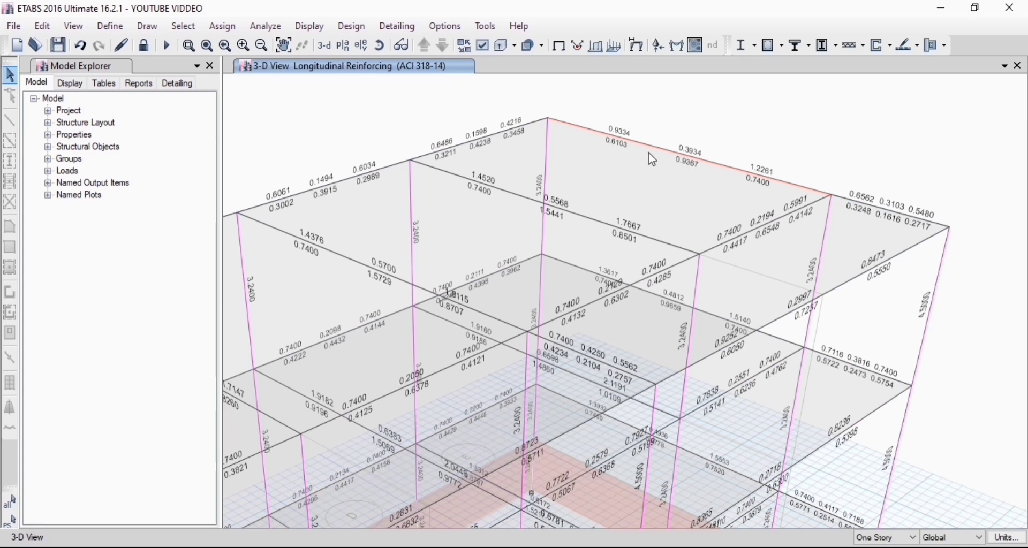
pyautogui.click(143, 46)
pyautogui.click(535, 334)
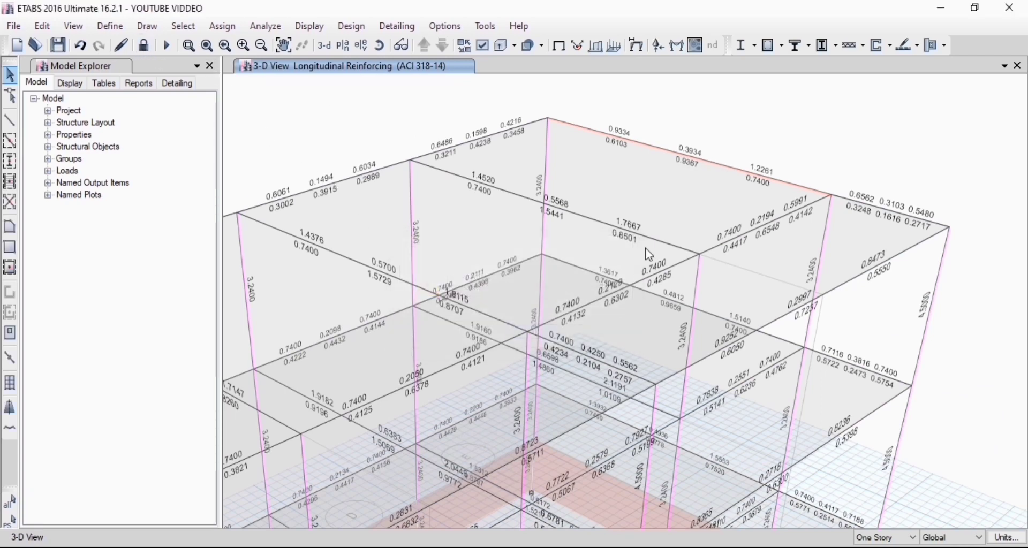
# Review the load assignments of the roof edge beam that the design check marked red
pyautogui.click(680, 154)
pyautogui.rightClick(679, 152)
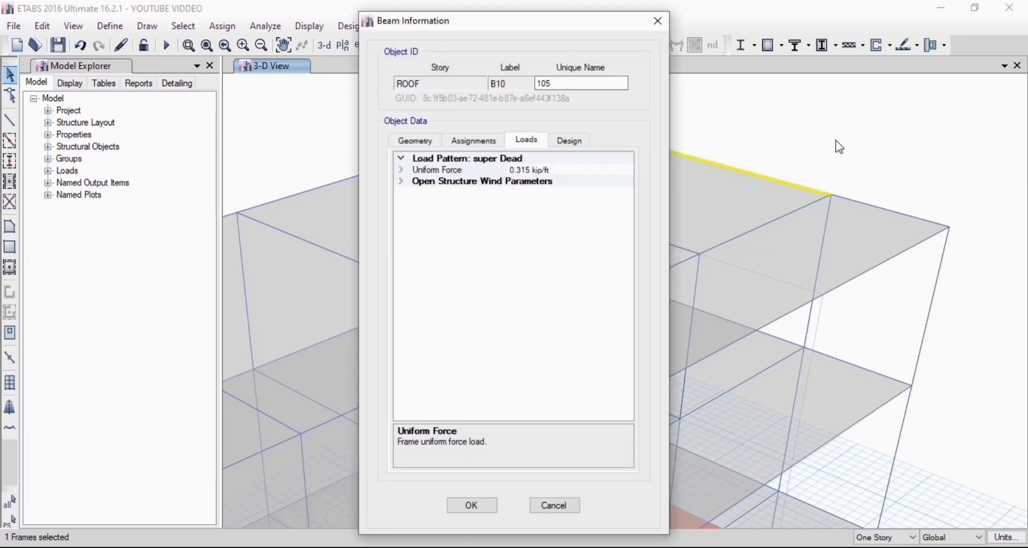
pyautogui.moveTo(546, 31); pyautogui.dragTo(344, 83)
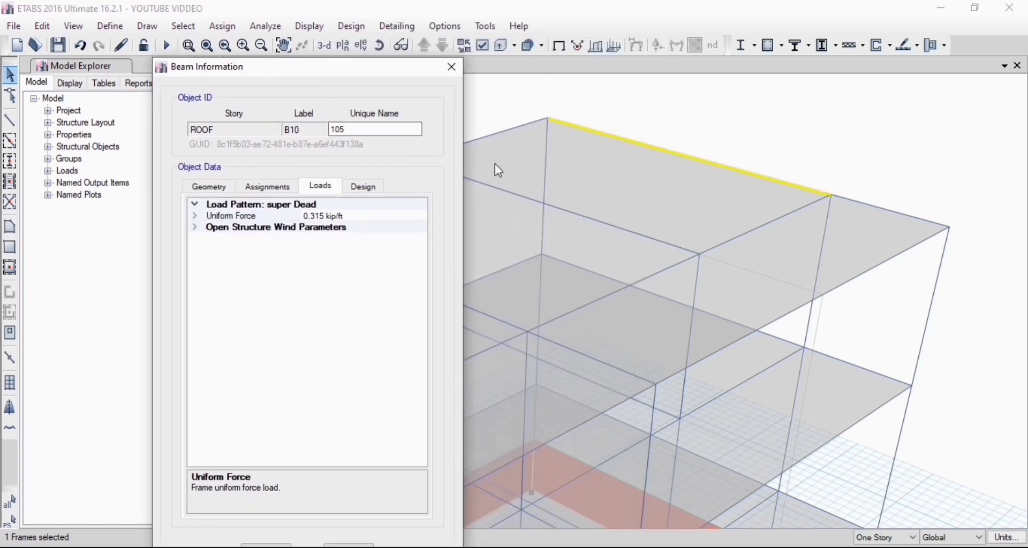
pyautogui.click(451, 66)
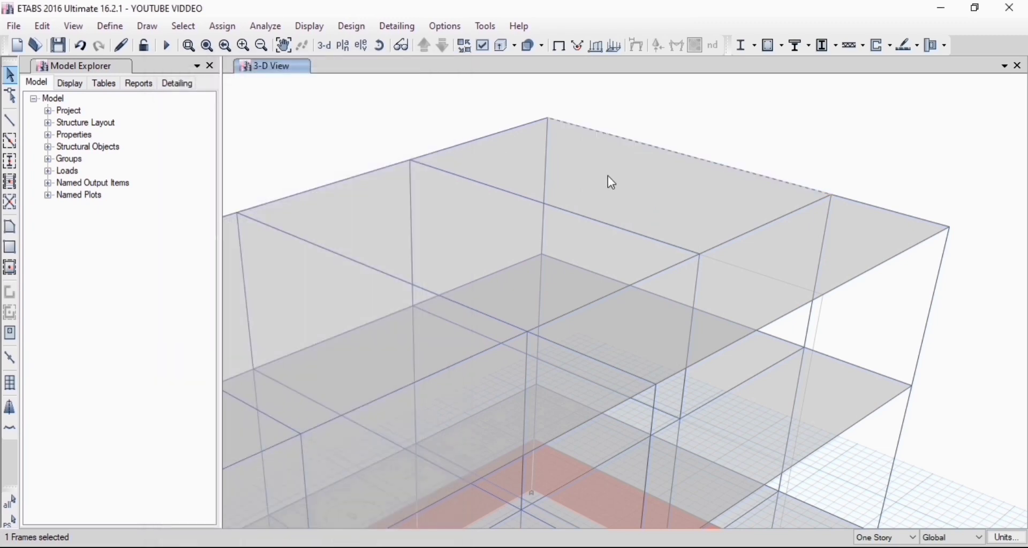
# Review the load assignments of the roof slab panel next to that edge beam
pyautogui.click(609, 178)
pyautogui.rightClick(634, 185)
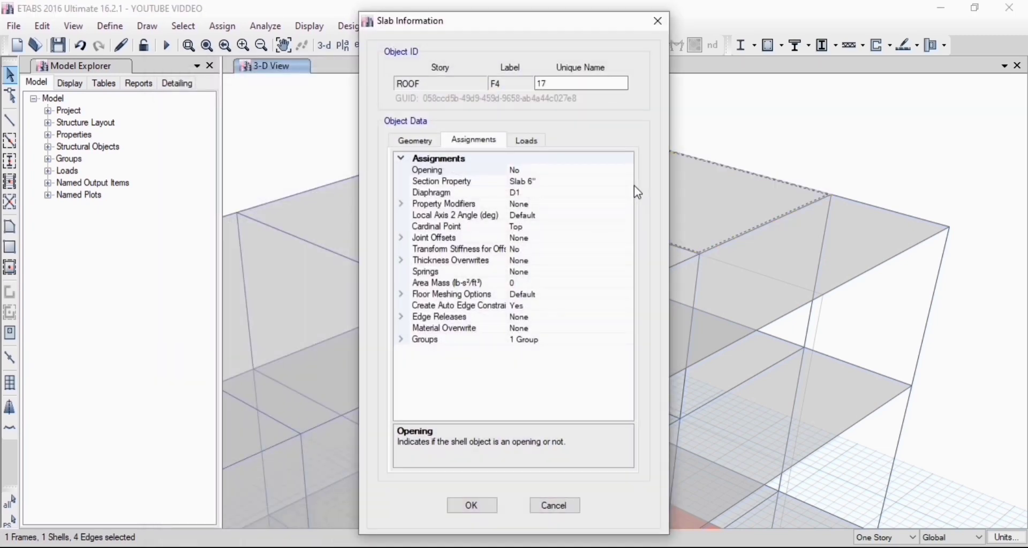
pyautogui.click(526, 141)
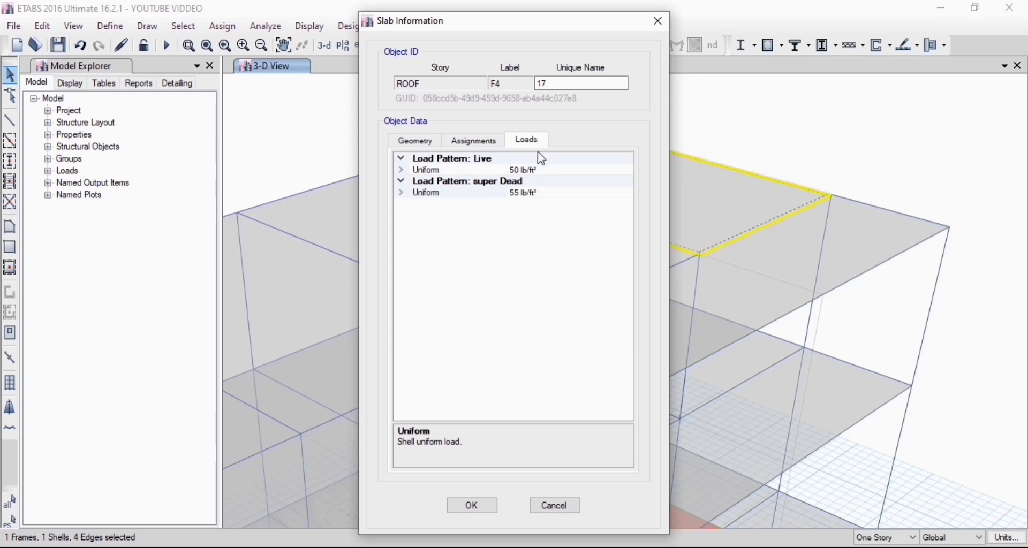
pyautogui.click(659, 21)
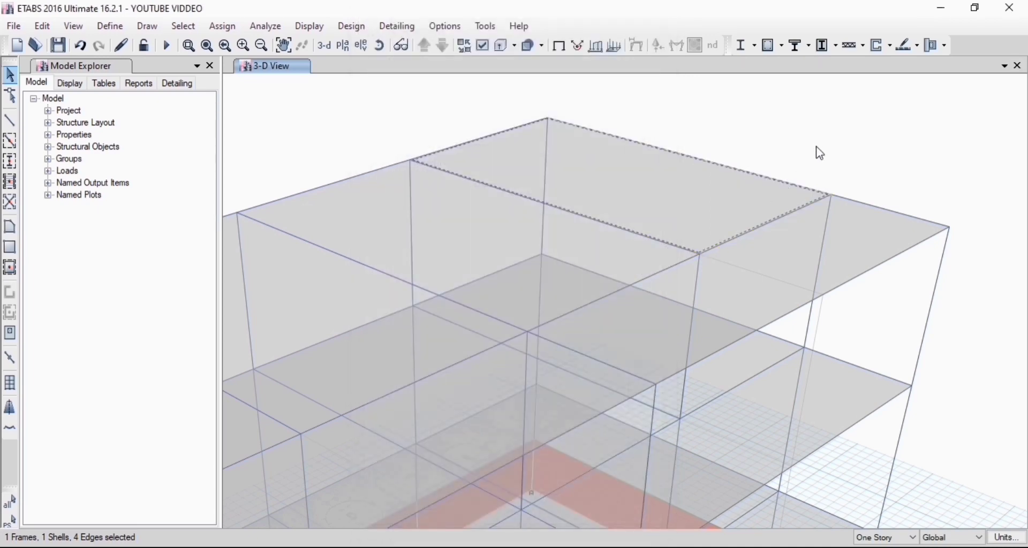
# Select the whole building model and set its concrete frame design overwrite Framing Type to Sway Intermediate
pyautogui.moveTo(817, 147); pyautogui.dragTo(514, 203, button='middle')
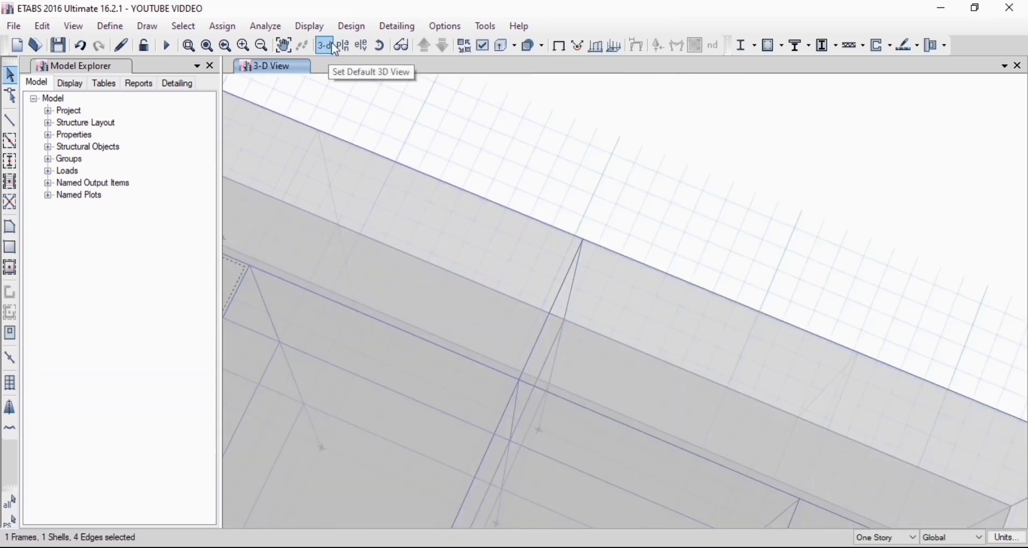
pyautogui.click(353, 26)
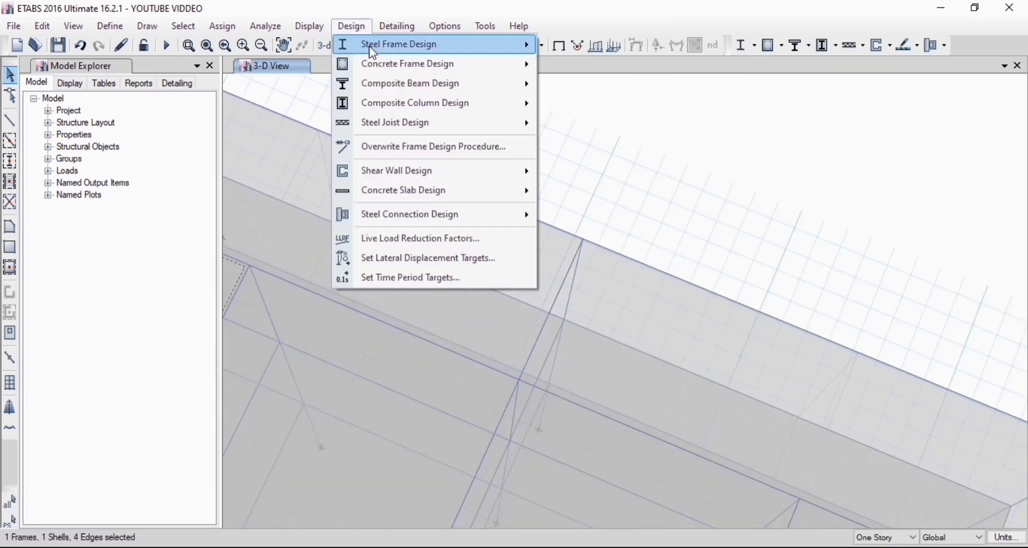
pyautogui.moveTo(403, 66)
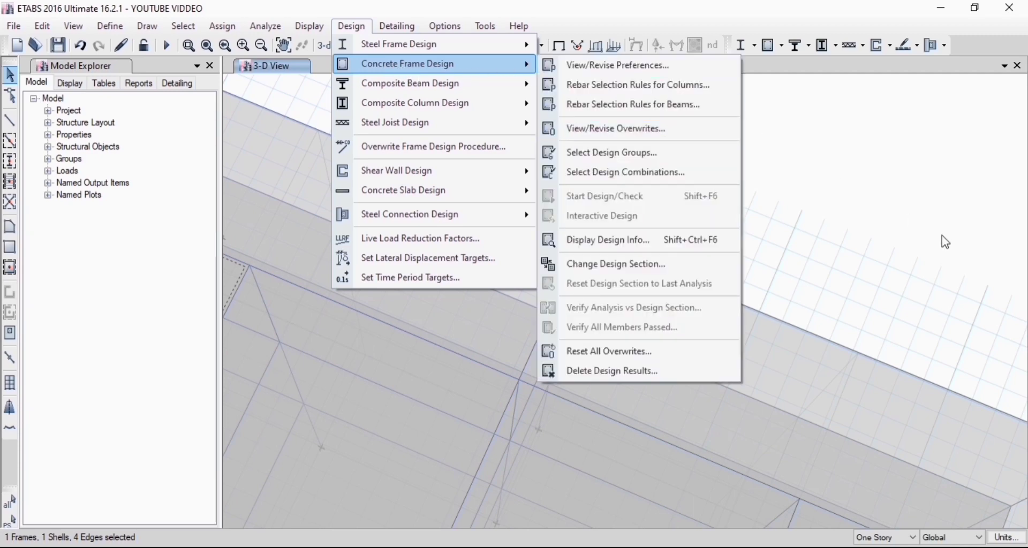
pyautogui.scroll(-5, 686, 149)
pyautogui.moveTo(764, 128); pyautogui.dragTo(535, 313)
pyautogui.click(352, 26)
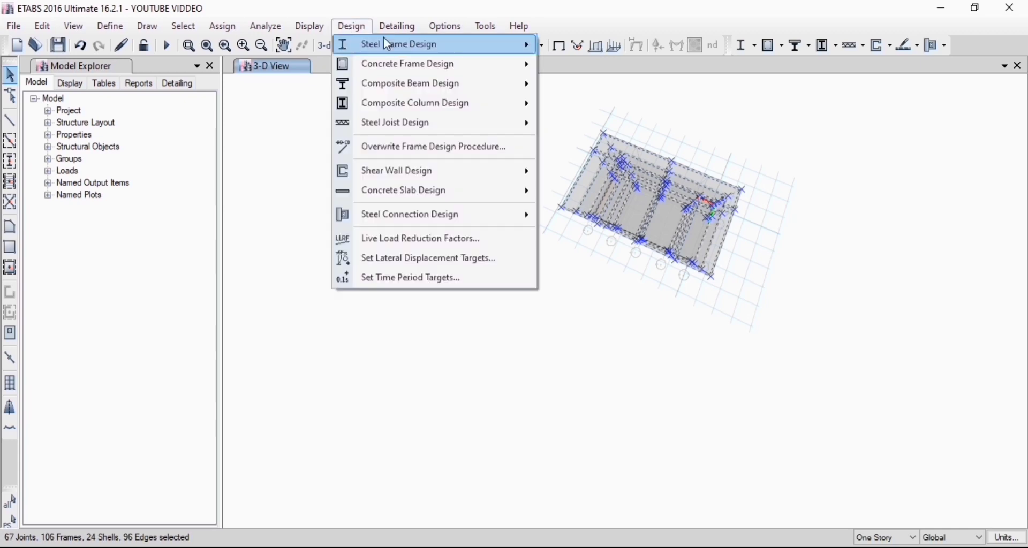
pyautogui.moveTo(405, 65)
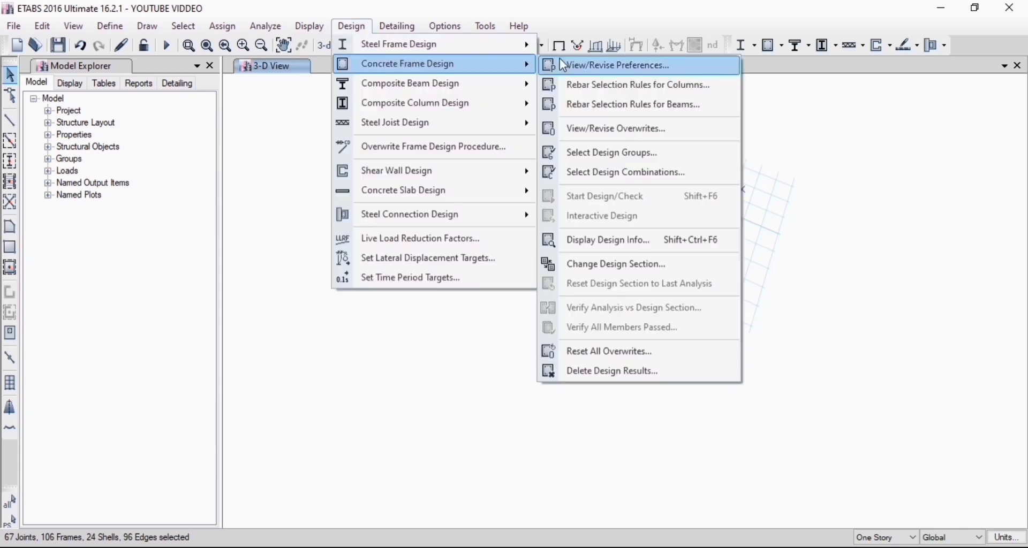
pyautogui.click(610, 129)
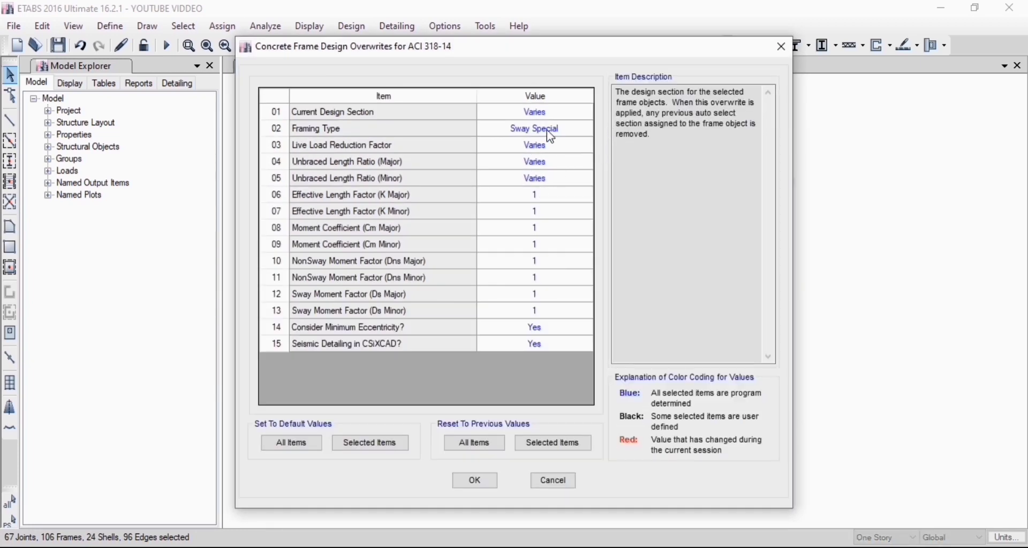
pyautogui.click(550, 132)
pyautogui.click(579, 131)
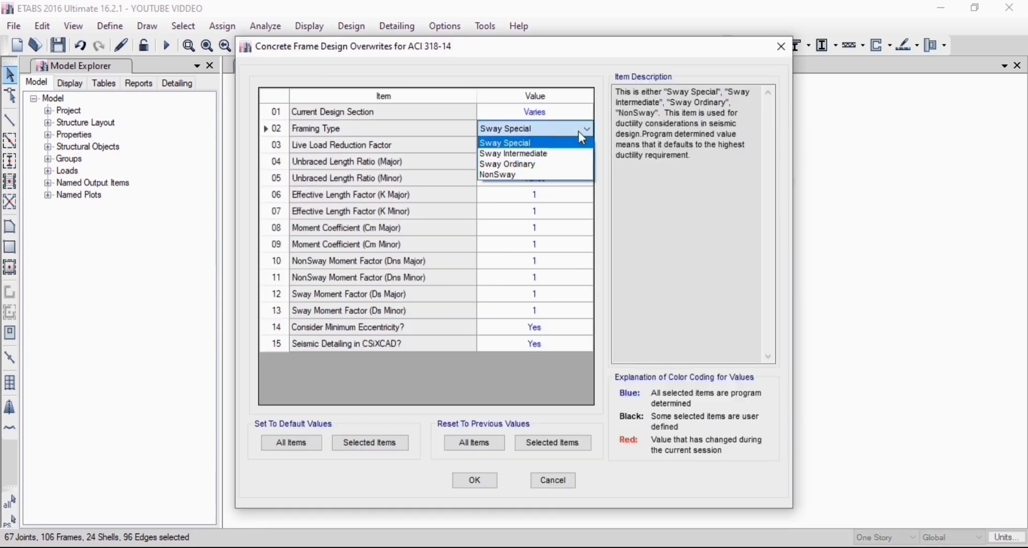
pyautogui.click(562, 155)
pyautogui.click(477, 483)
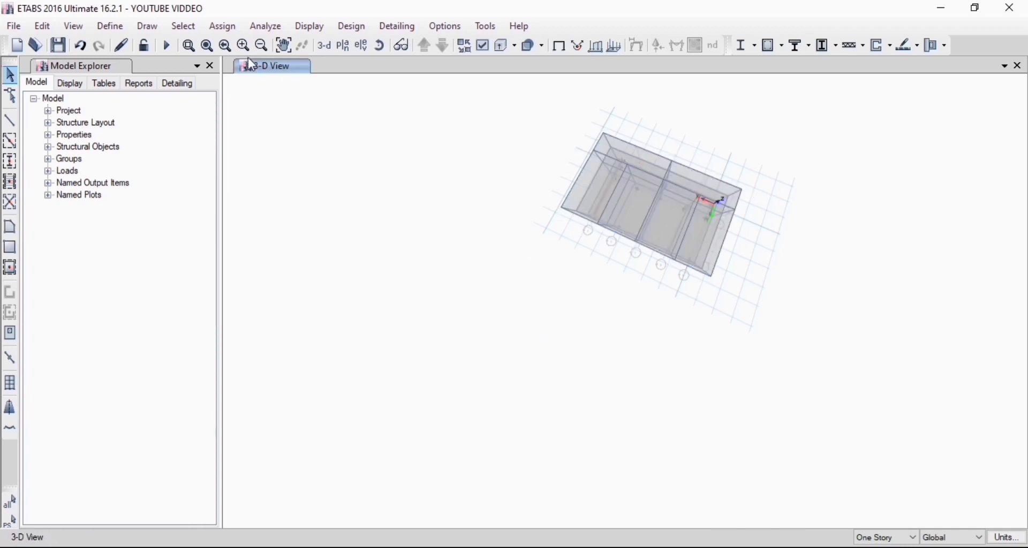
# Rerun the analysis and the ACI 318-14 concrete frame design check, showing the longitudinal reinforcing in the default 3D view
pyautogui.click(165, 47)
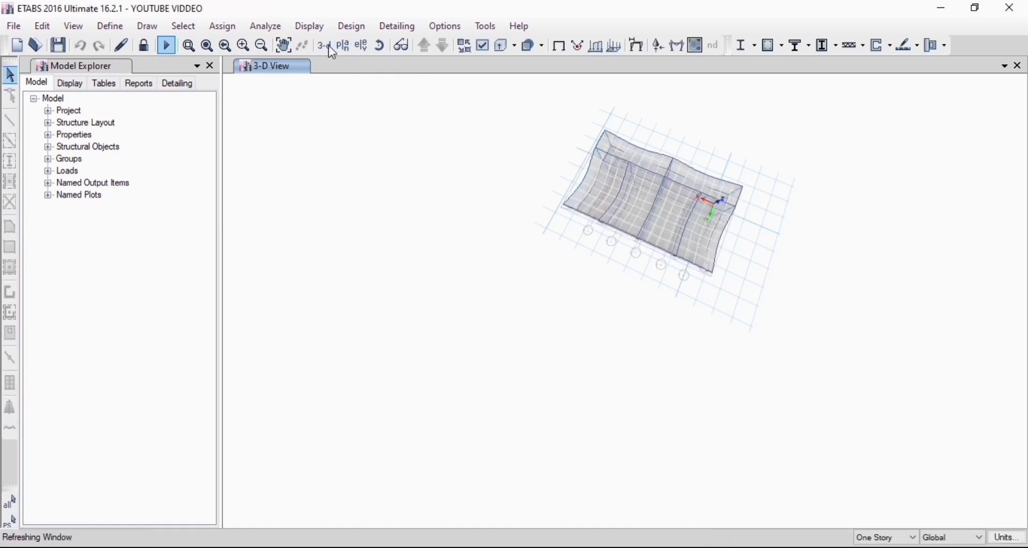
pyautogui.click(559, 46)
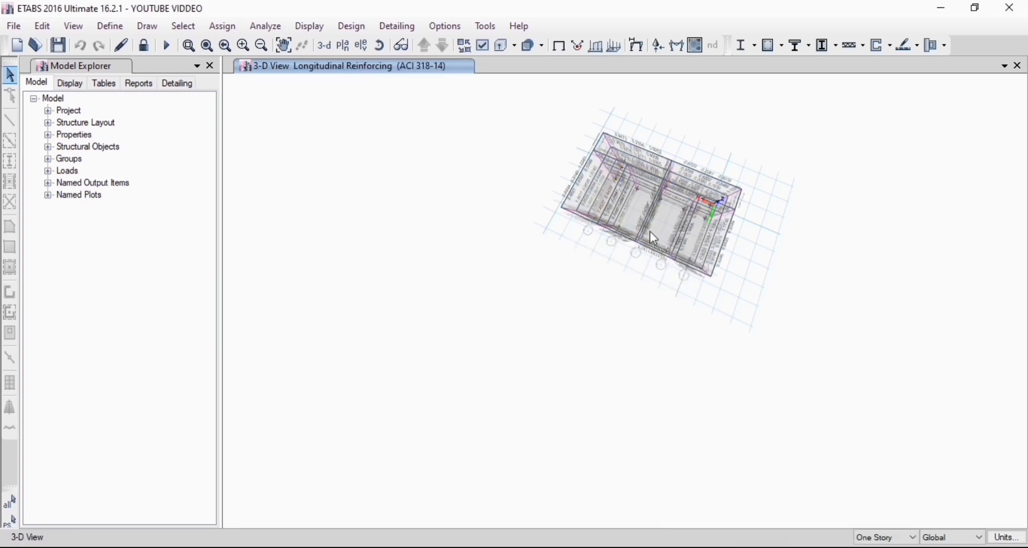
pyautogui.click(322, 45)
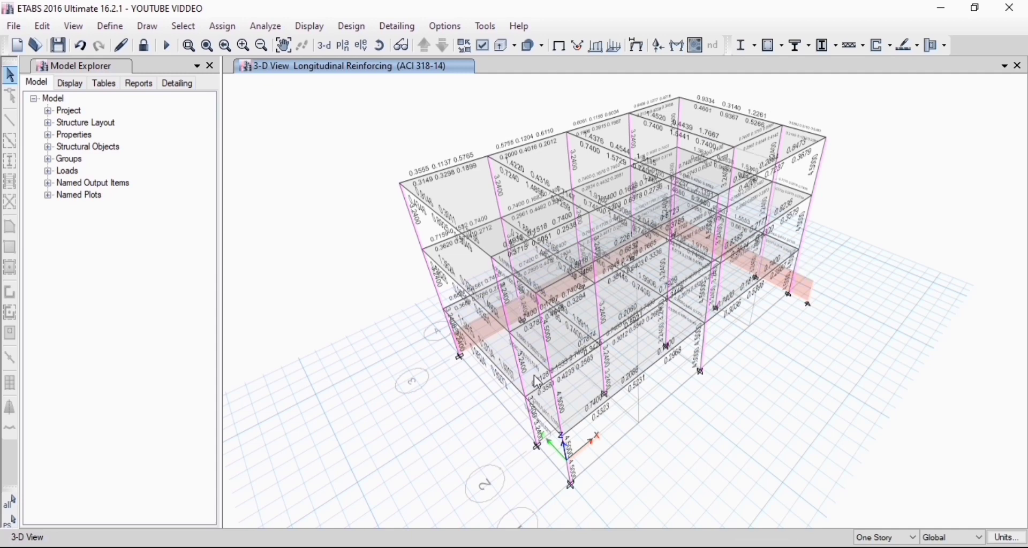
pyautogui.scroll(5, 444, 323)
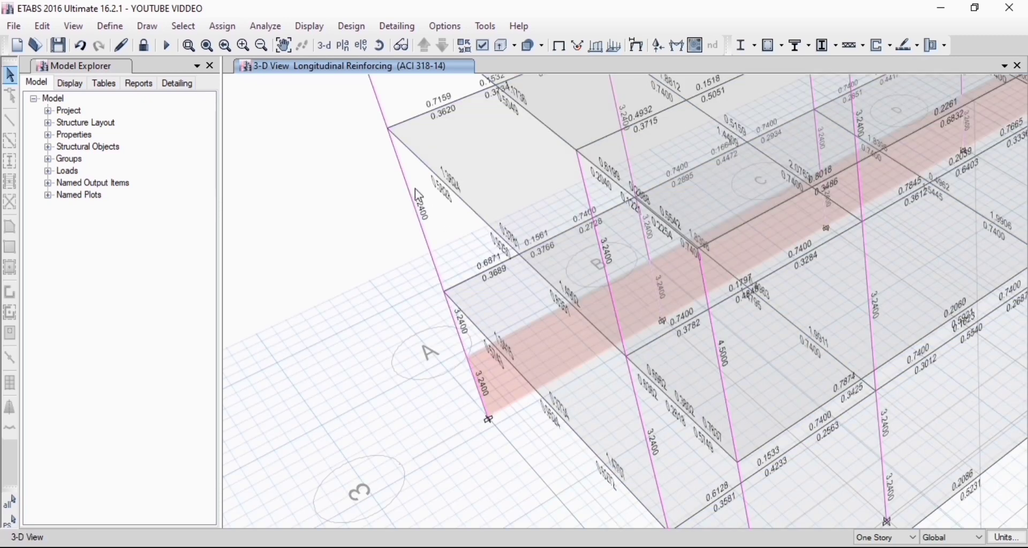
# Display the concrete frame design output as Rebar Percentage on the model
pyautogui.click(367, 31)
pyautogui.click(780, 44)
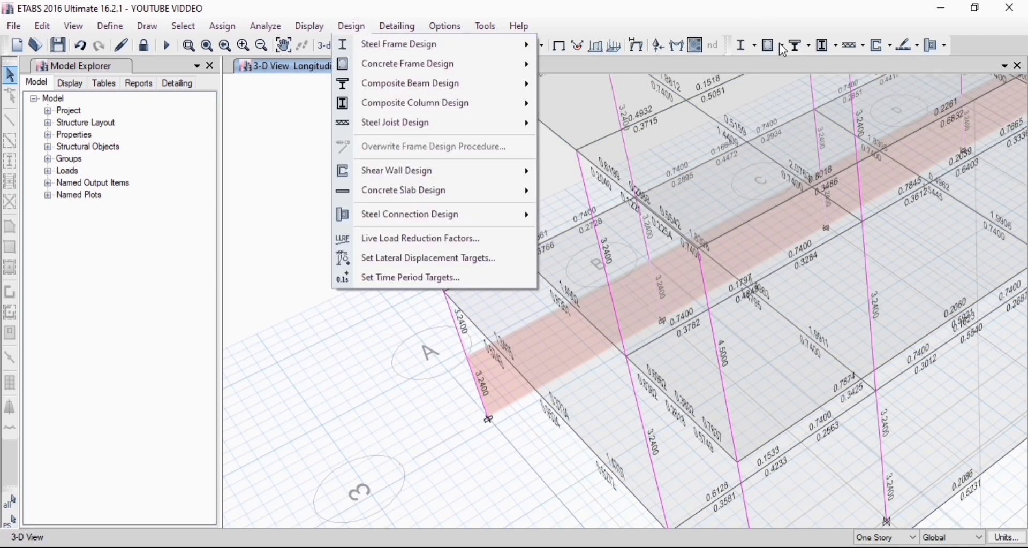
pyautogui.click(870, 179)
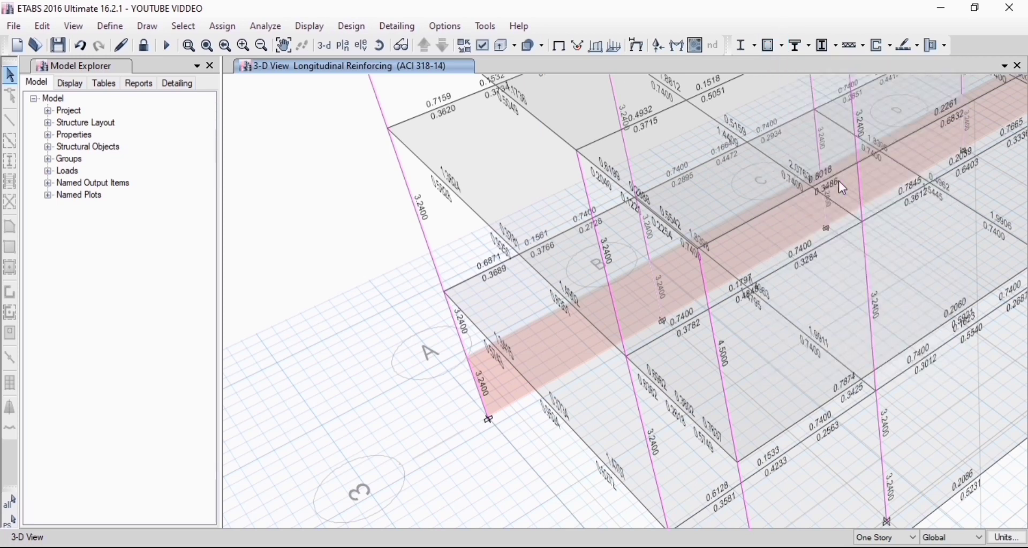
pyautogui.click(781, 48)
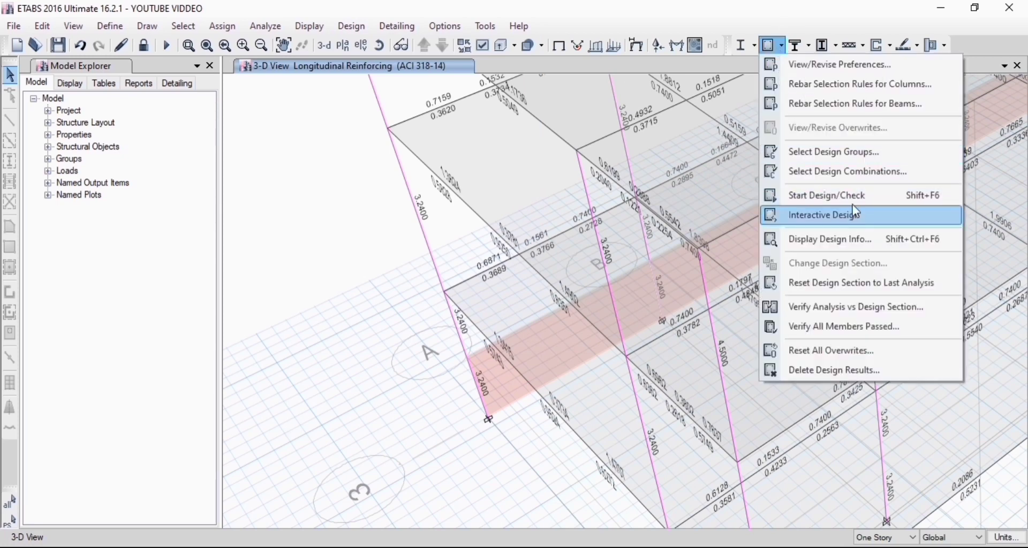
pyautogui.click(863, 242)
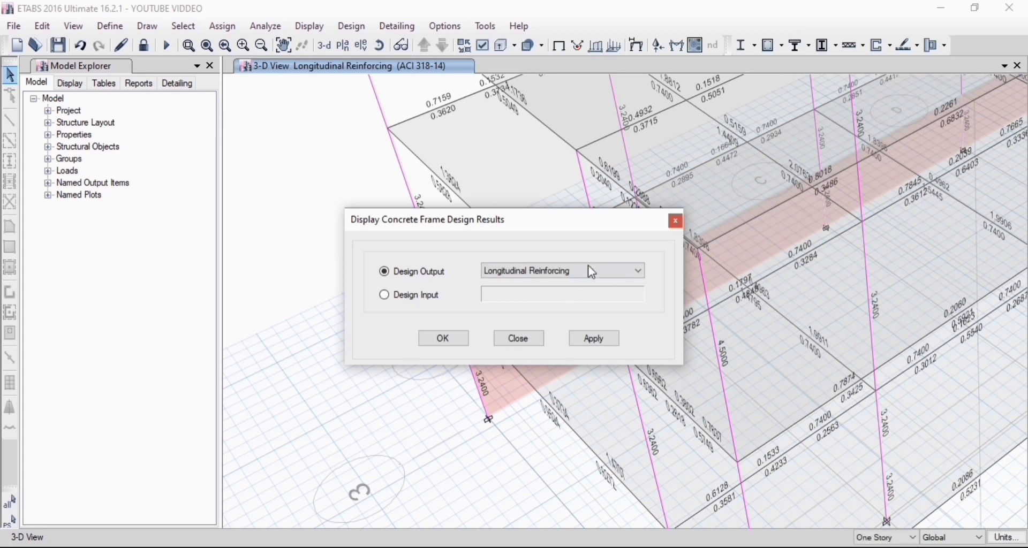
pyautogui.click(602, 272)
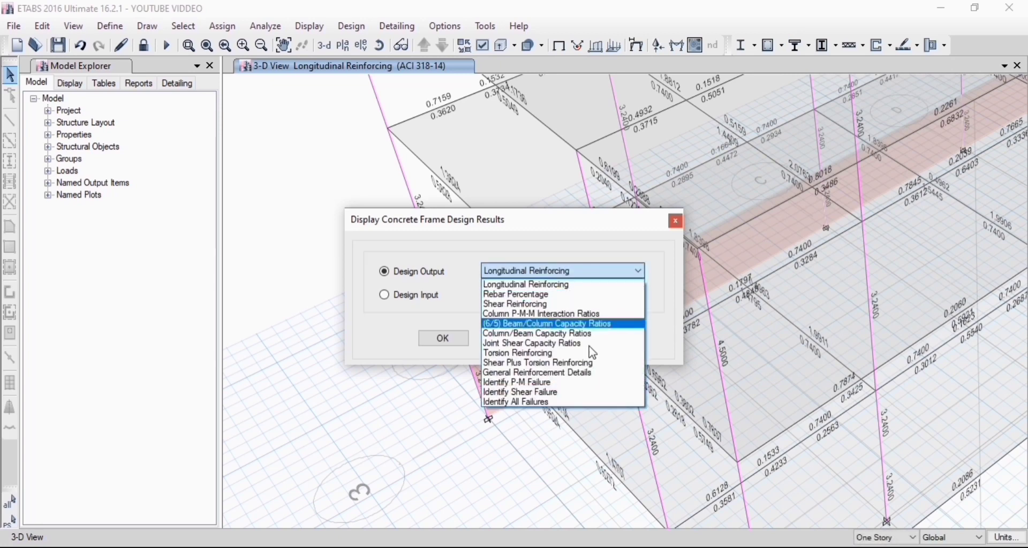
pyautogui.click(567, 296)
pyautogui.click(593, 339)
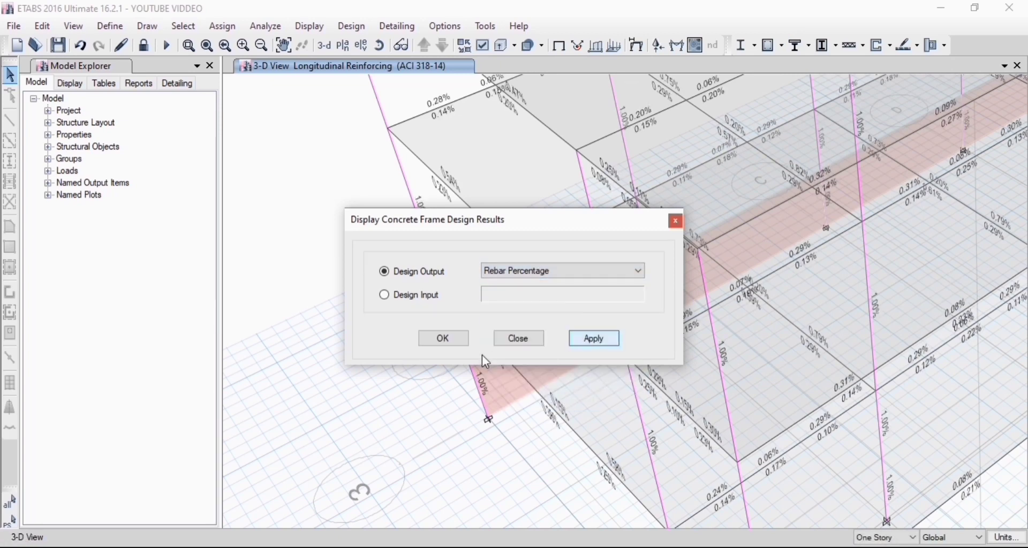
pyautogui.click(459, 340)
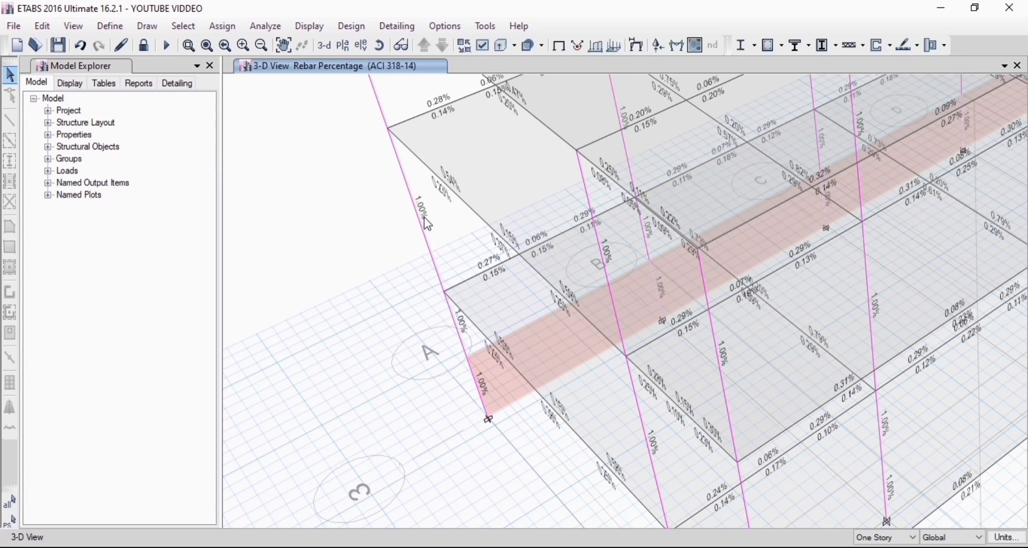
# Examine the rebar percentages of the beams and columns across the whole building frame
pyautogui.scroll(-5, 449, 270)
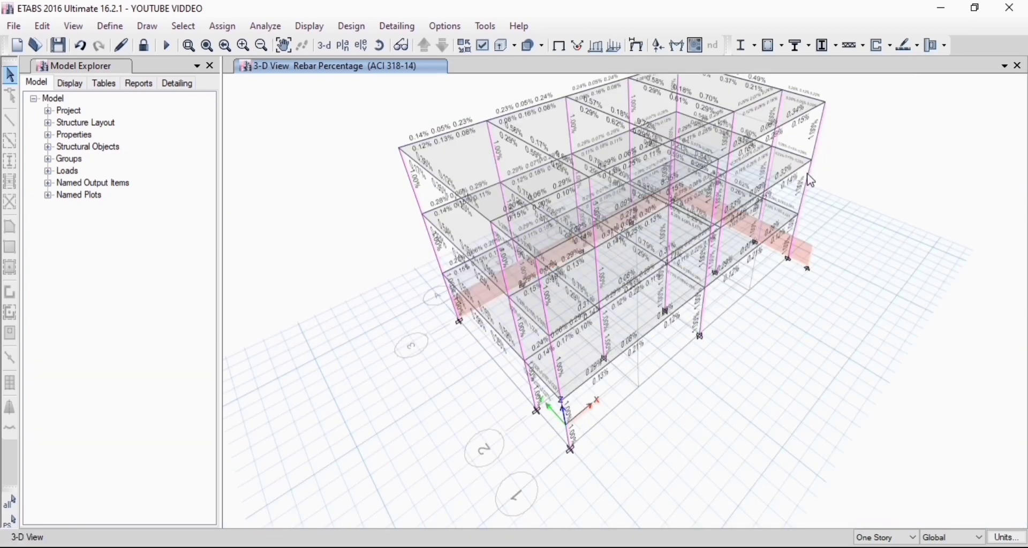
pyautogui.scroll(5, 828, 125)
pyautogui.scroll(-3, 831, 159)
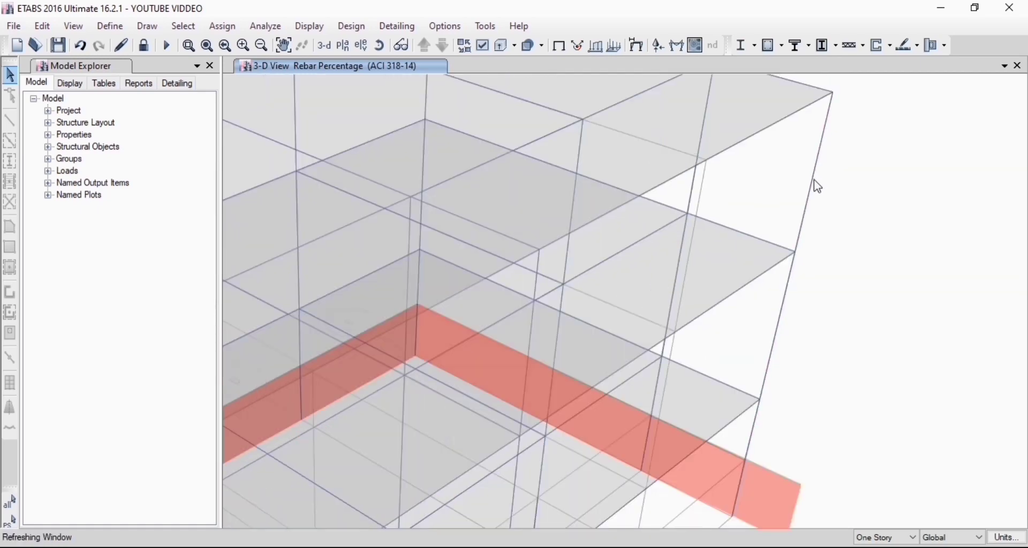
pyautogui.scroll(-5, 557, 258)
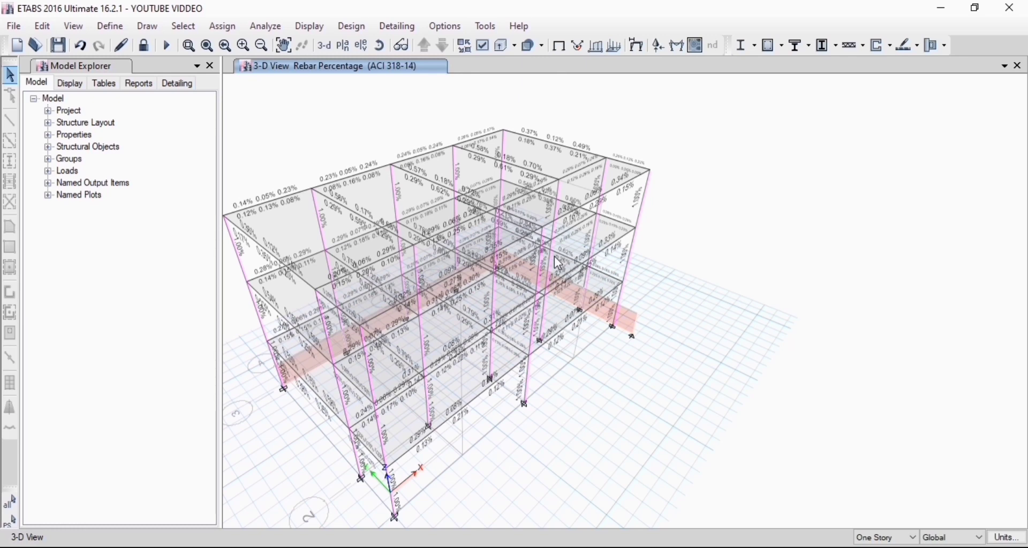
pyautogui.scroll(-3, 787, 245)
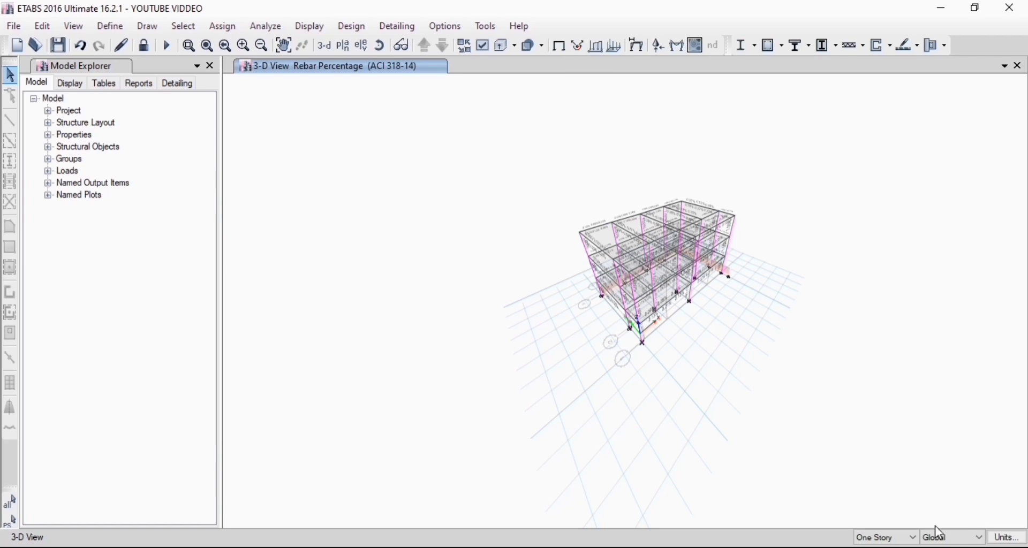
pyautogui.scroll(4, 718, 233)
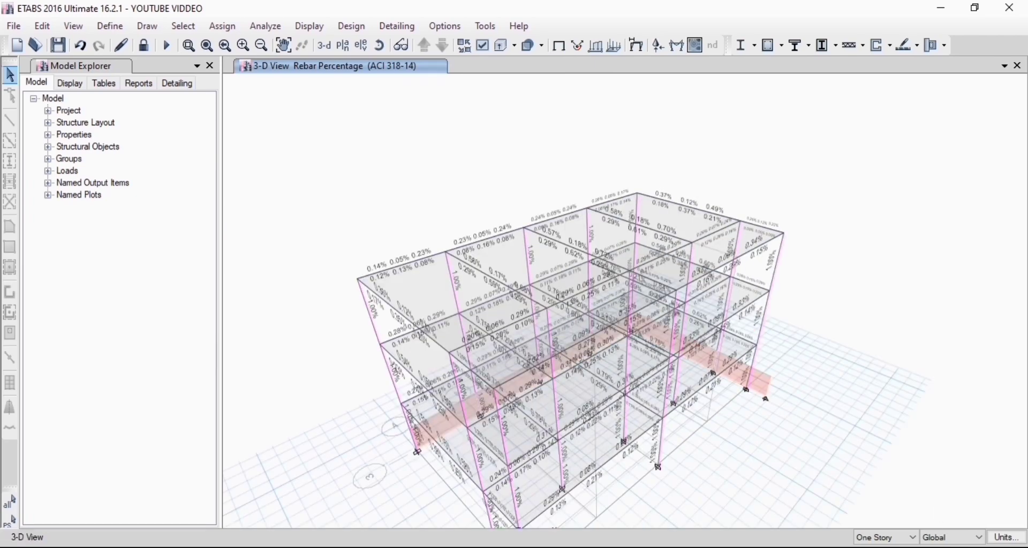